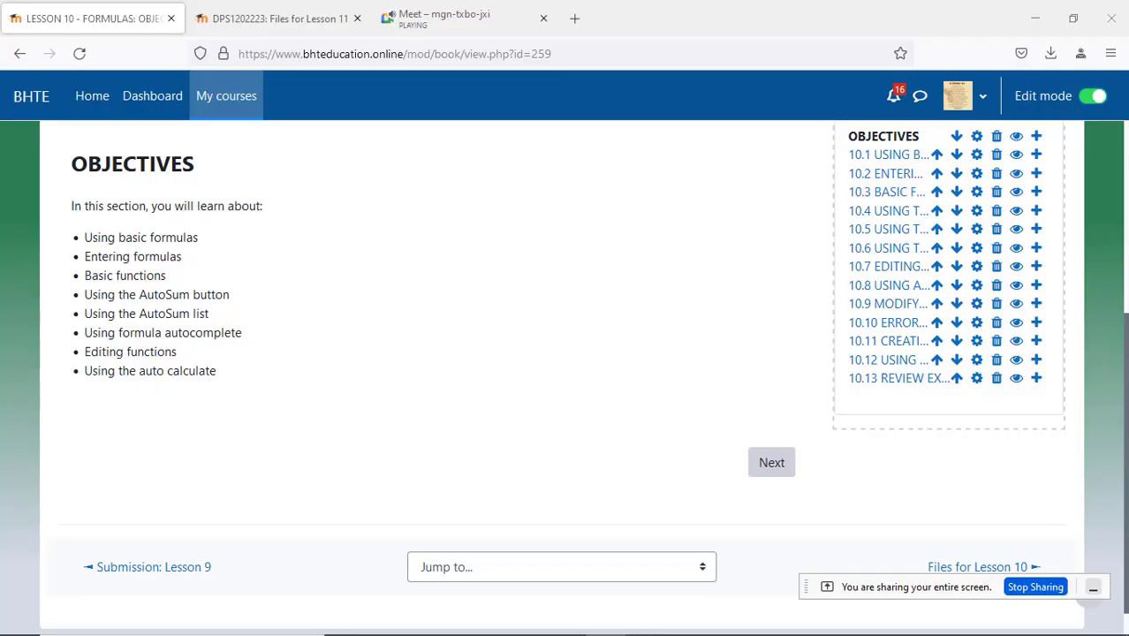
- Open chapter 10.6 Using the Autocomplete from the Lesson 10 table of contents
mouse_move(733, 633)
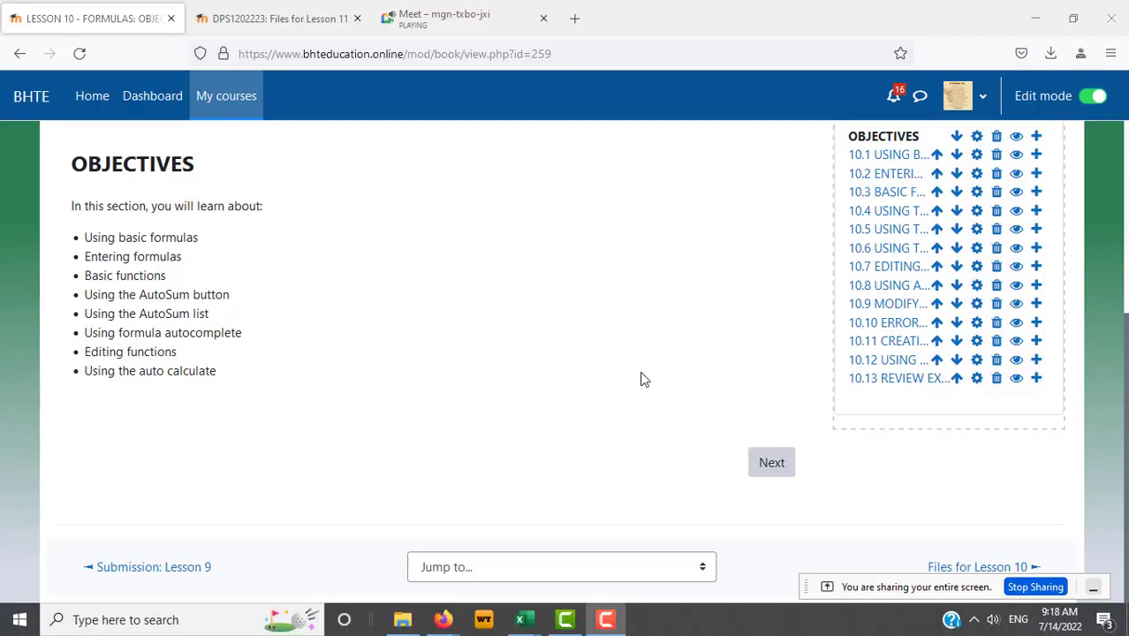
scroll(618, 377, up, 3)
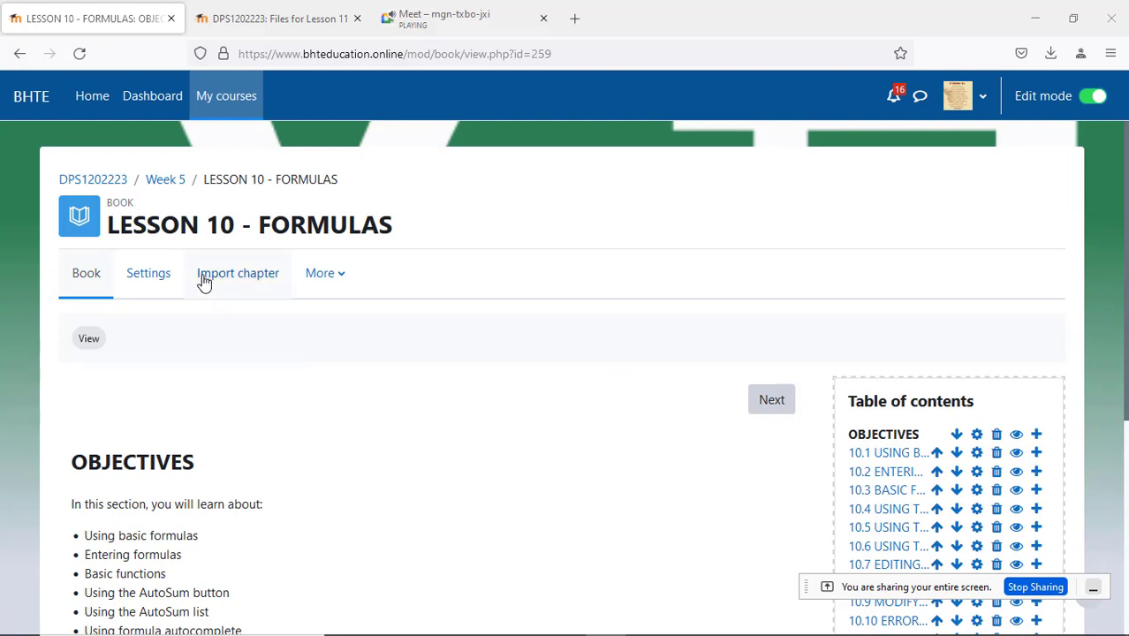
scroll(519, 434, down, 5)
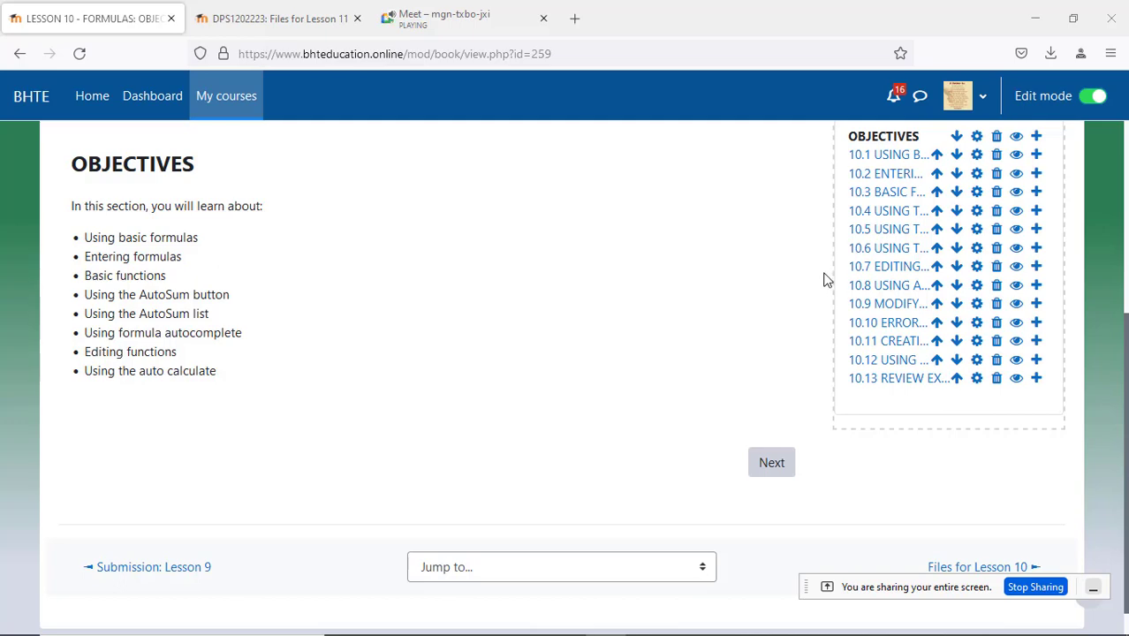
click(905, 250)
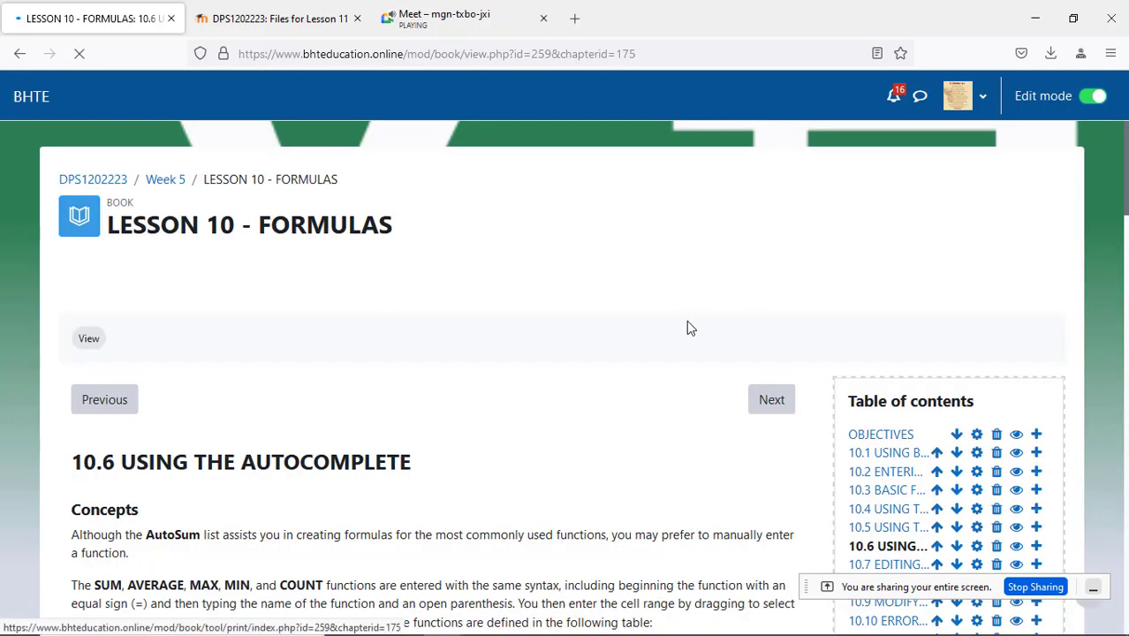
- Read through chapter 10.6, then advance to chapter 10.7 Editing Functions
scroll(687, 321, down, 1)
scroll(689, 325, down, 3)
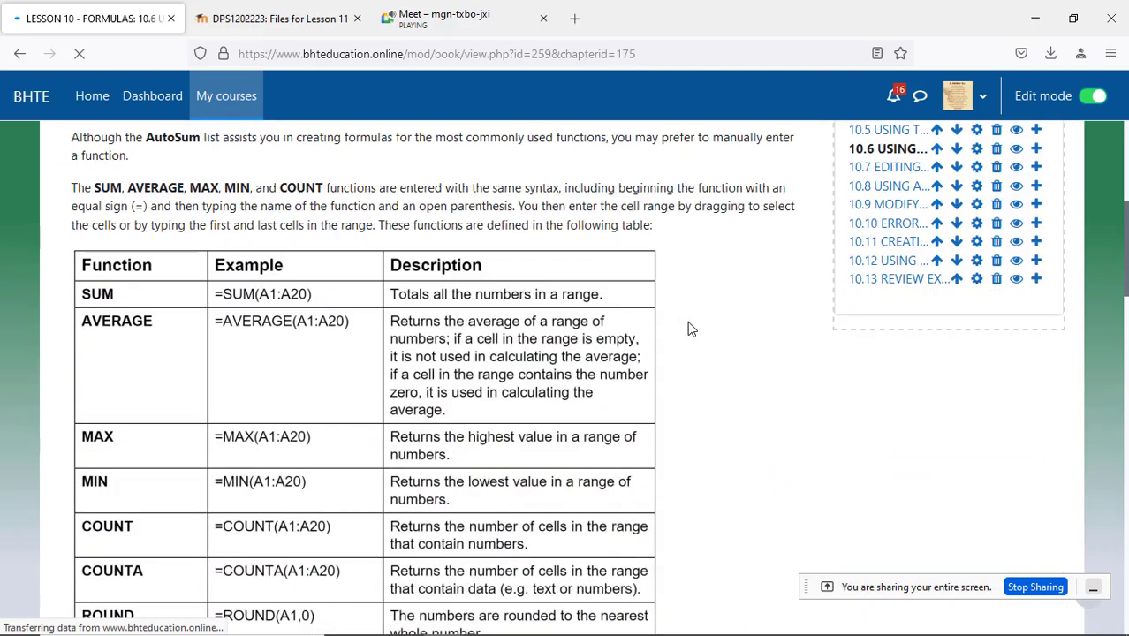
scroll(689, 327, down, 1)
scroll(689, 328, down, 2)
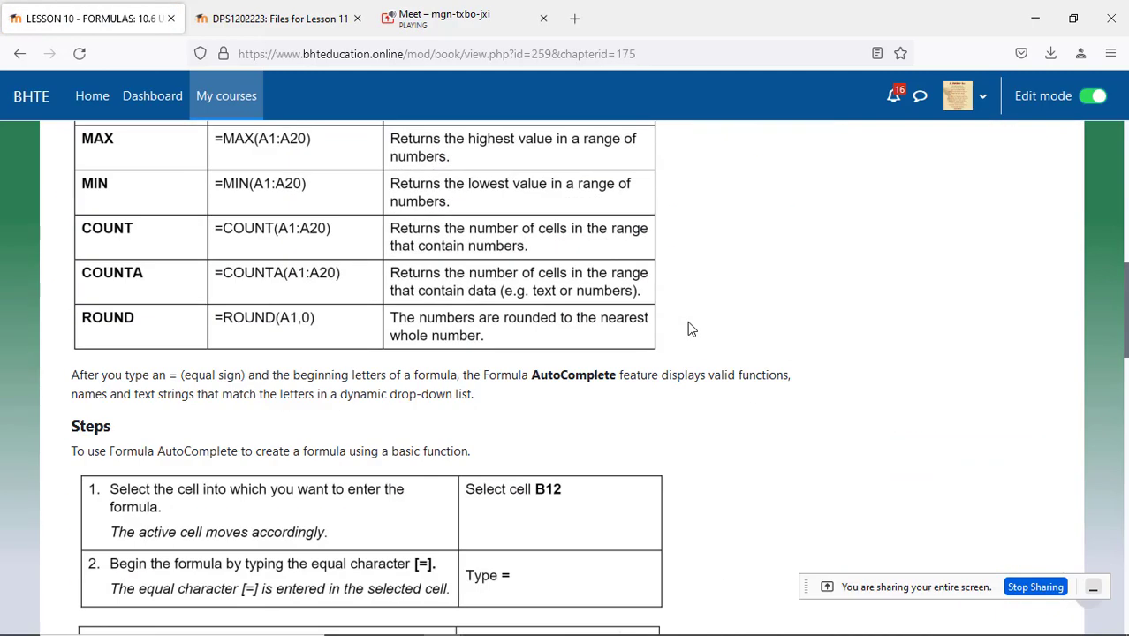
scroll(690, 327, down, 4)
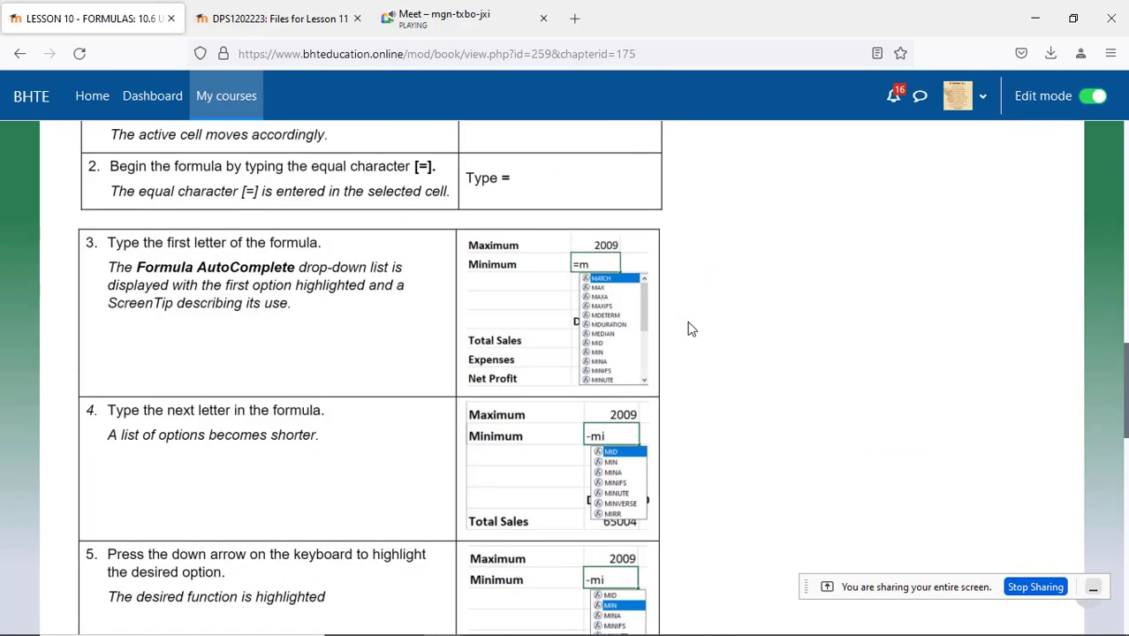
scroll(690, 328, up, 4)
scroll(690, 327, up, 3)
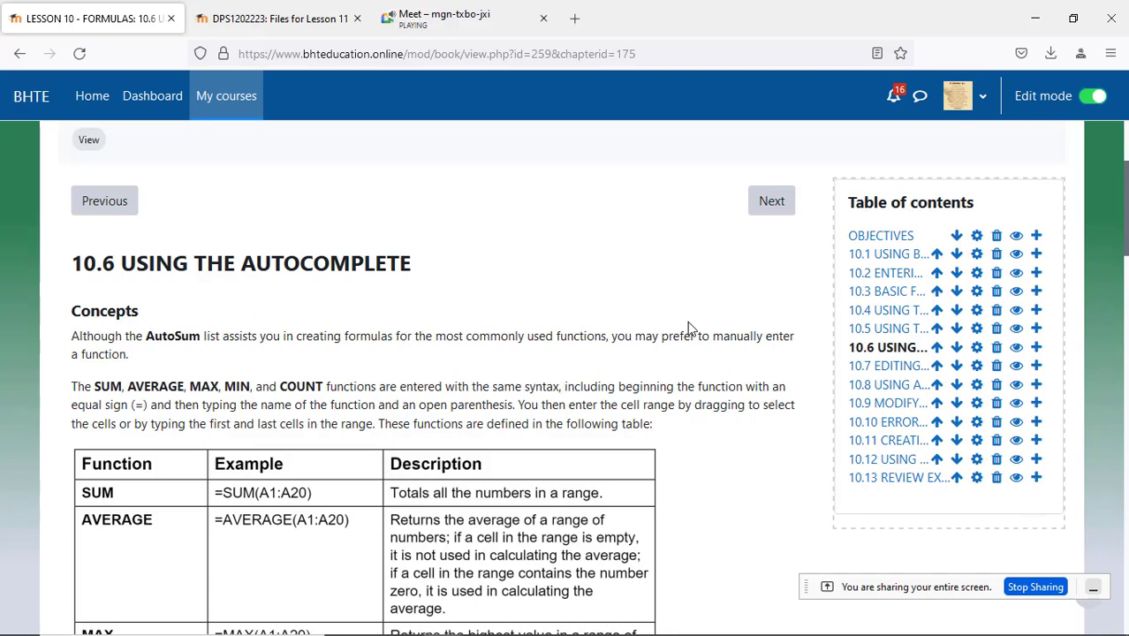
scroll(688, 323, down, 1)
scroll(688, 323, down, 2)
scroll(688, 323, down, 4)
scroll(688, 324, down, 5)
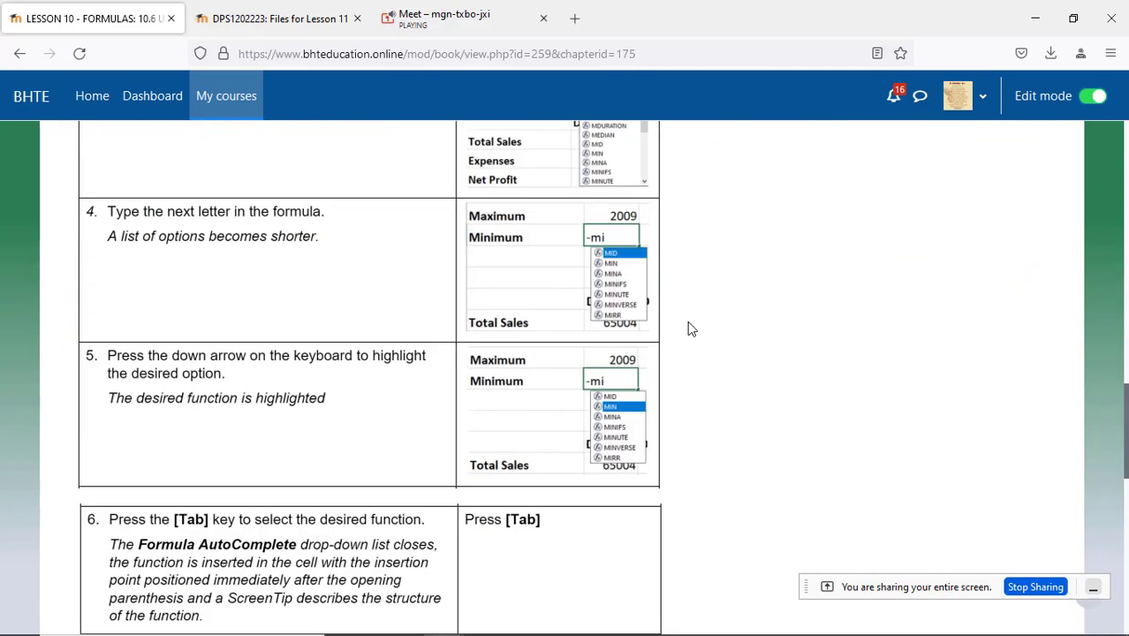
scroll(690, 328, down, 5)
scroll(689, 327, down, 3)
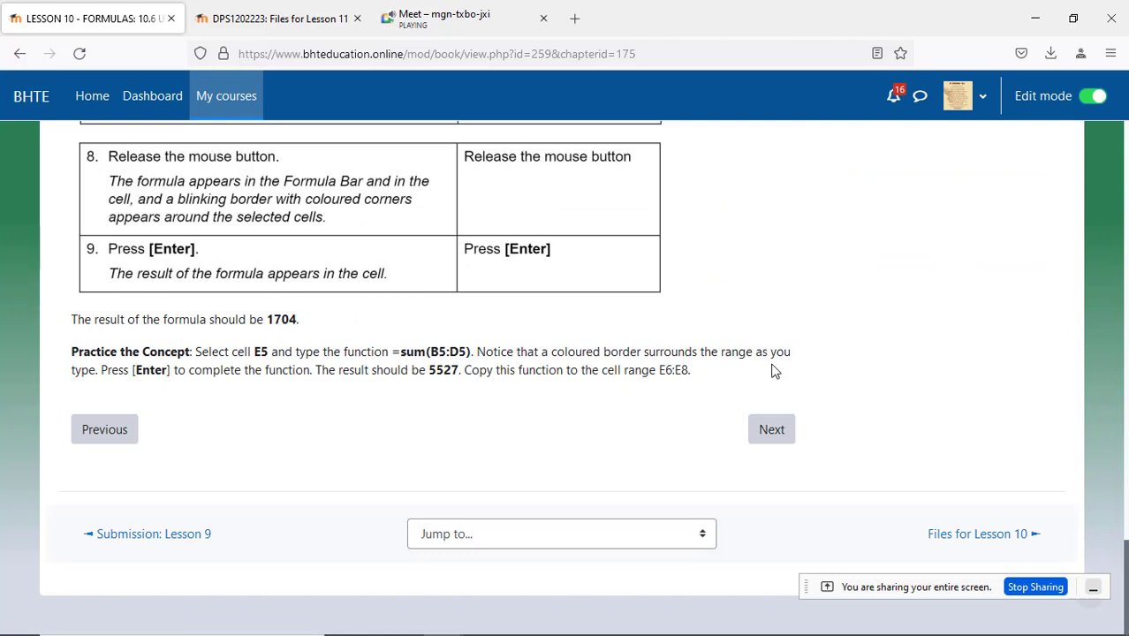
click(763, 433)
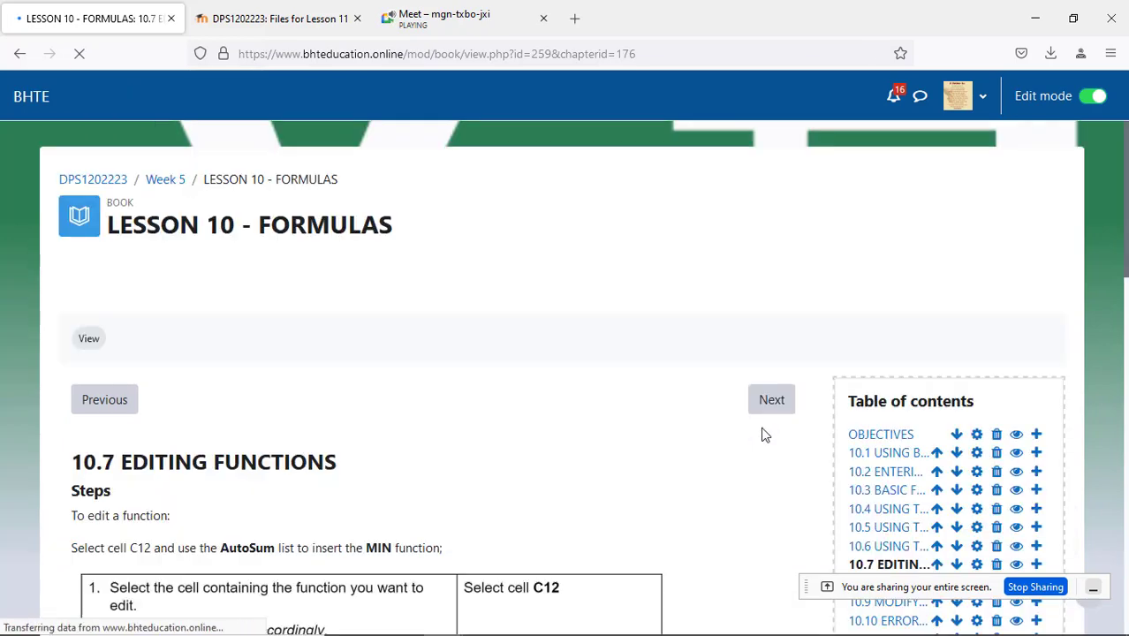
- Scroll through the 10.7 Editing Functions steps for editing the MIN function in C12
scroll(531, 375, down, 3)
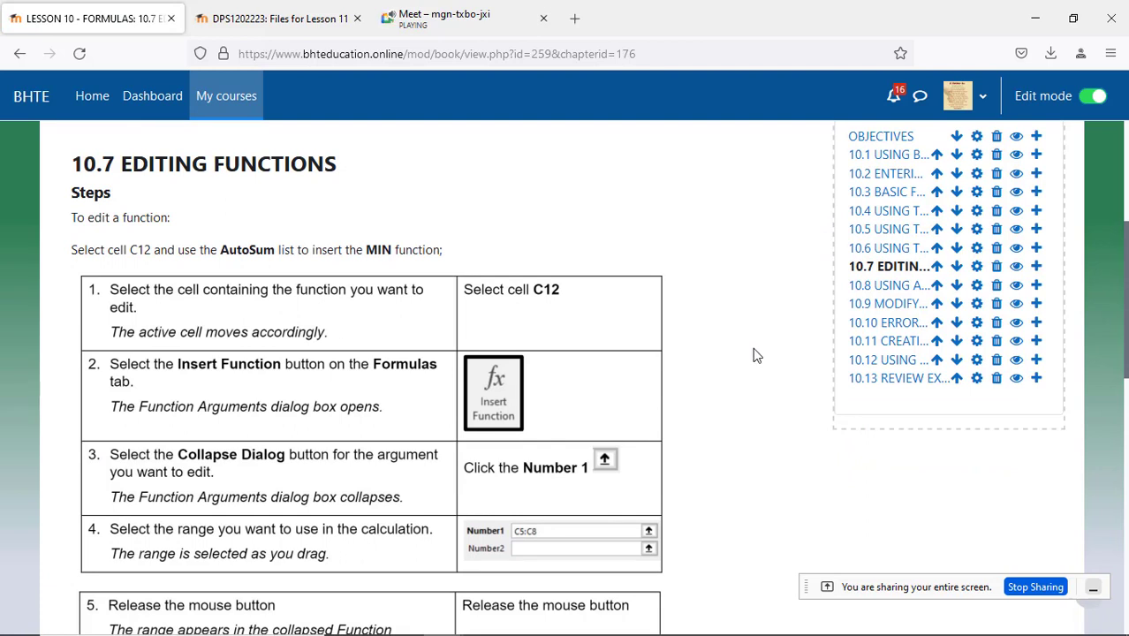
mouse_move(521, 631)
scroll(734, 409, down, 10)
scroll(734, 408, down, 2)
scroll(734, 408, up, 15)
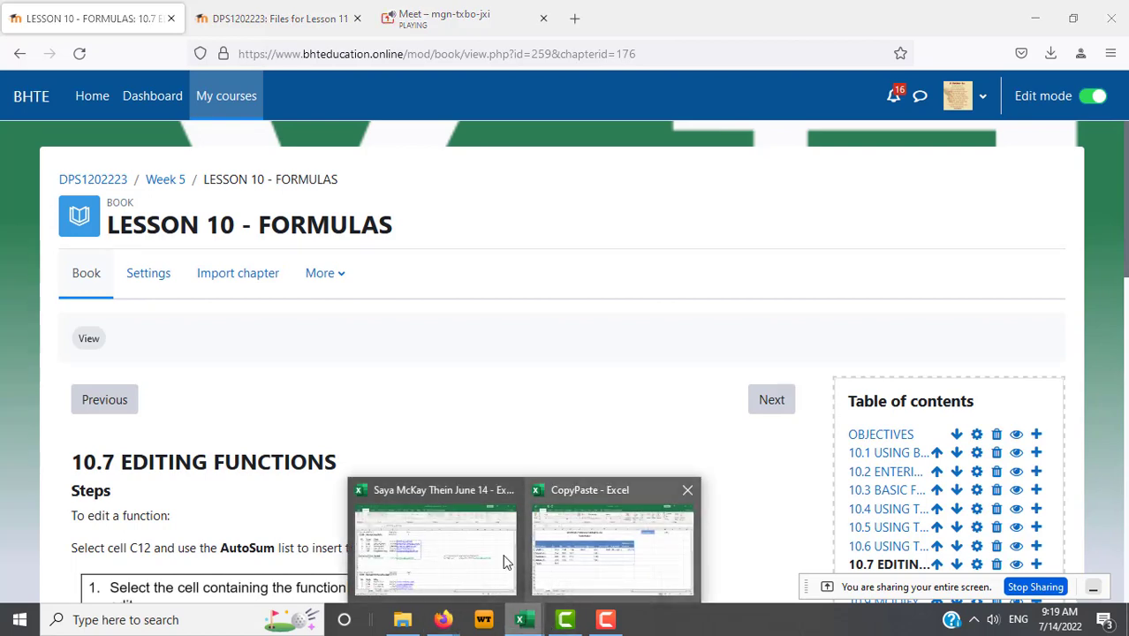
- Open the Formula workbook from the Recent list and select cell D11
click(475, 555)
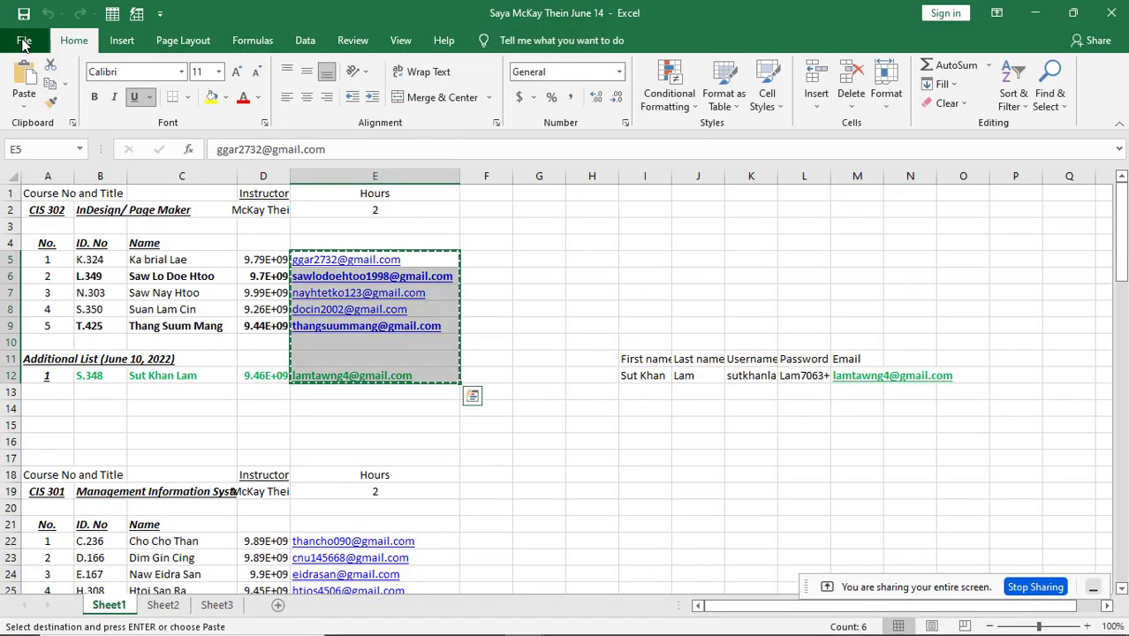
click(24, 40)
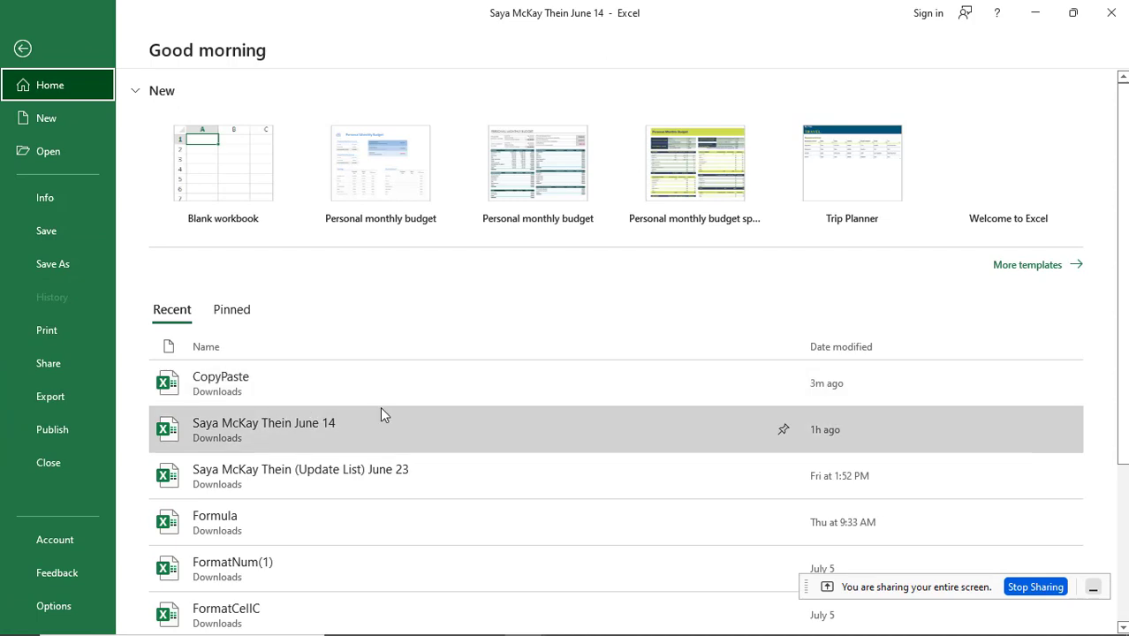
scroll(380, 407, down, 2)
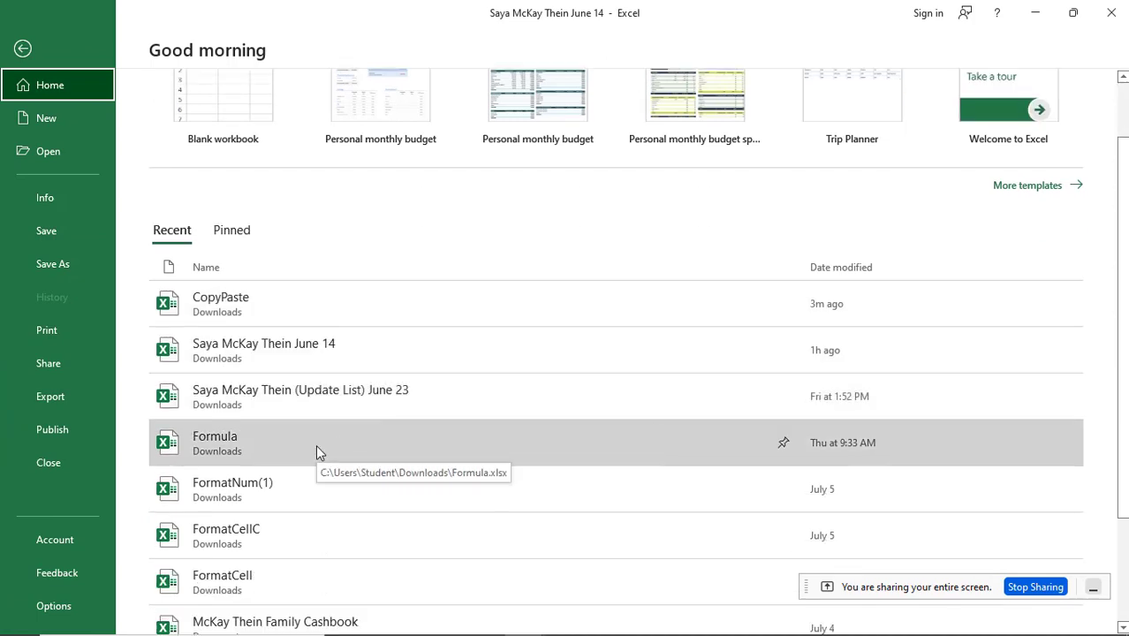
click(315, 444)
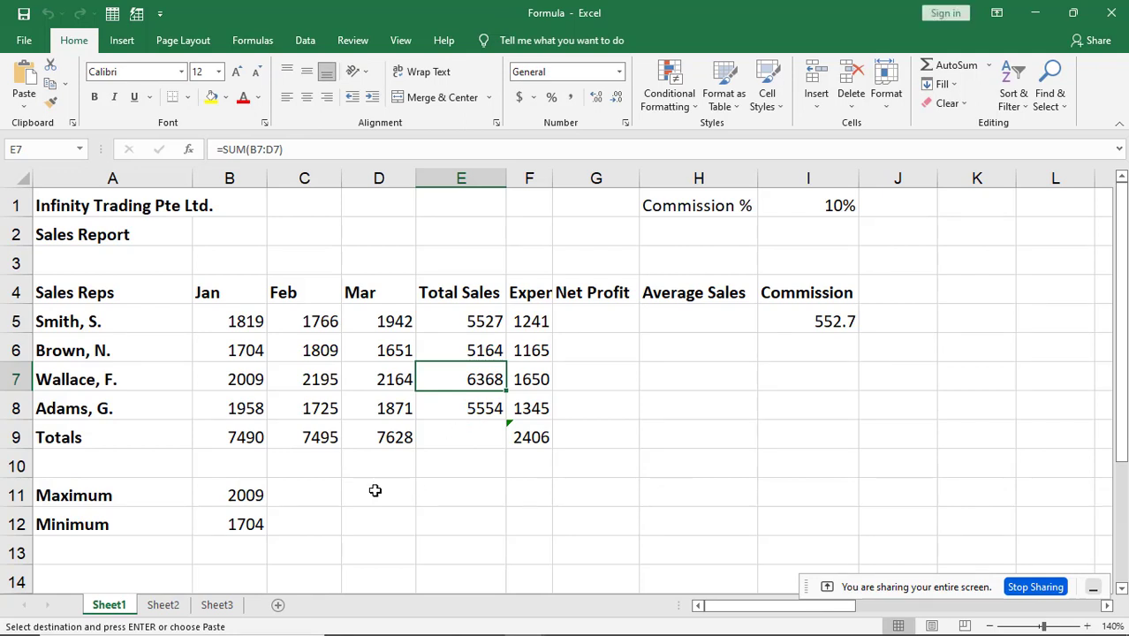
click(374, 490)
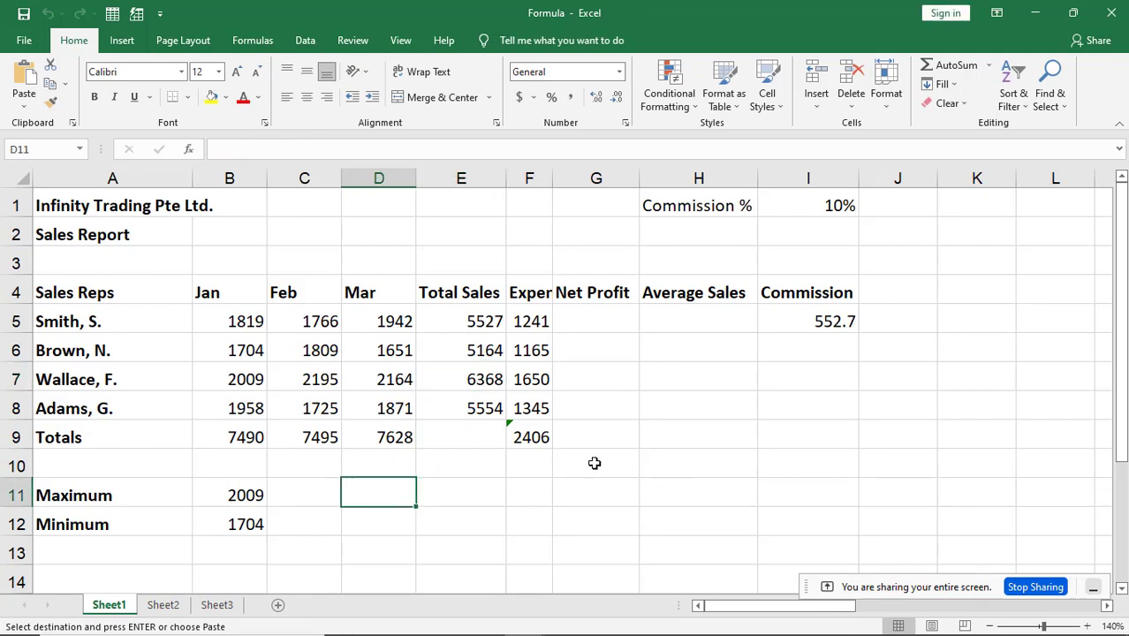
- Close the CopyPaste and student list workbooks, leaving only Formula open
mouse_move(510, 632)
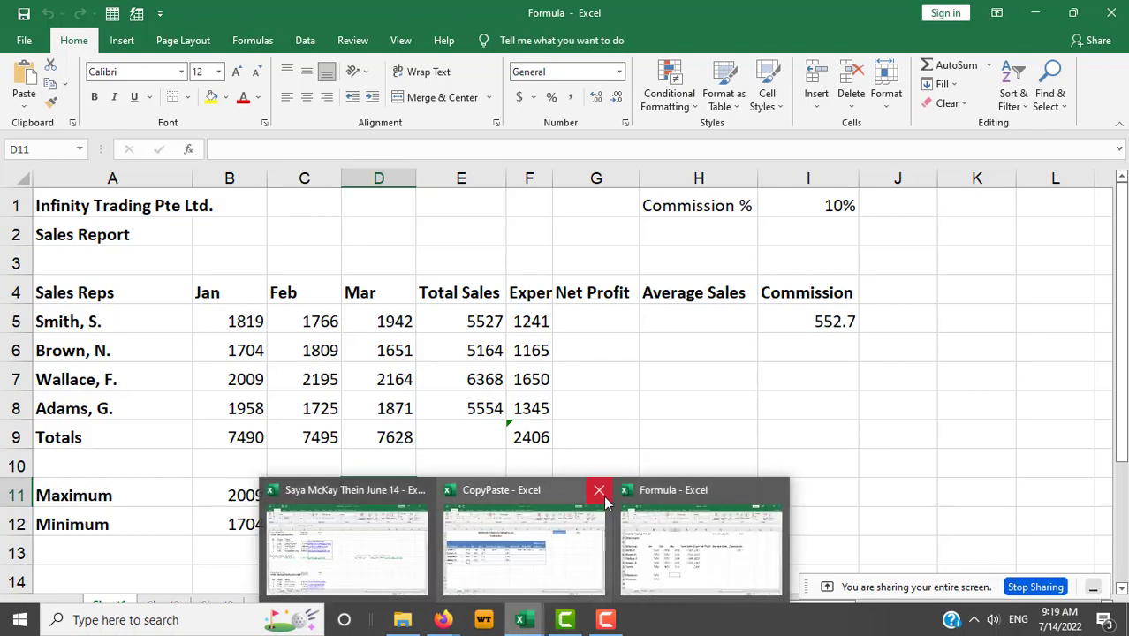
click(596, 490)
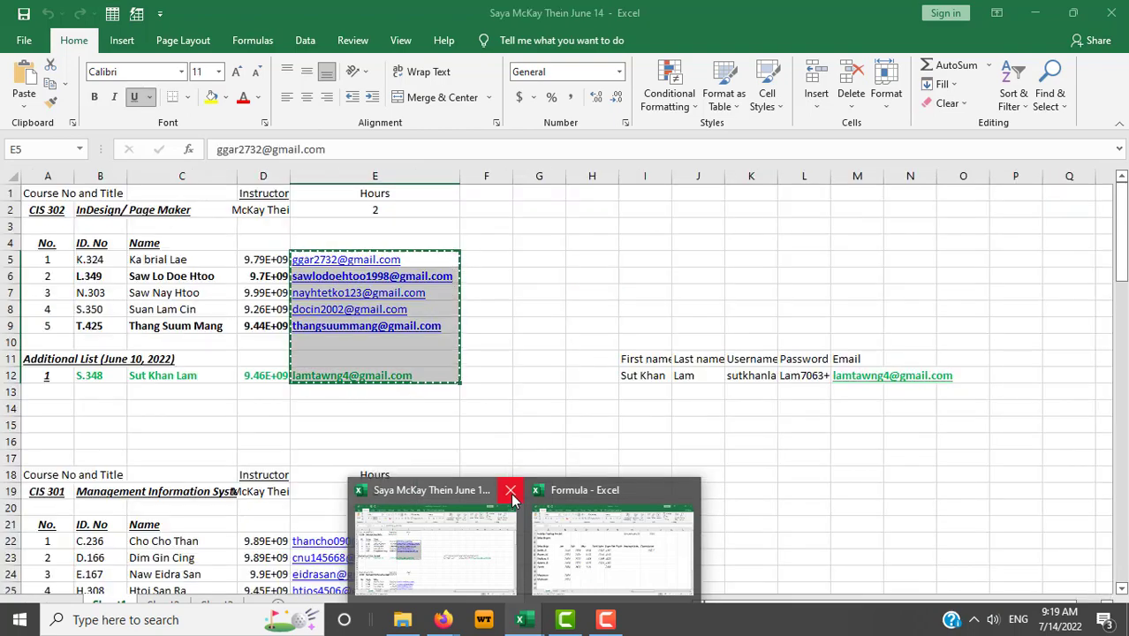
click(510, 494)
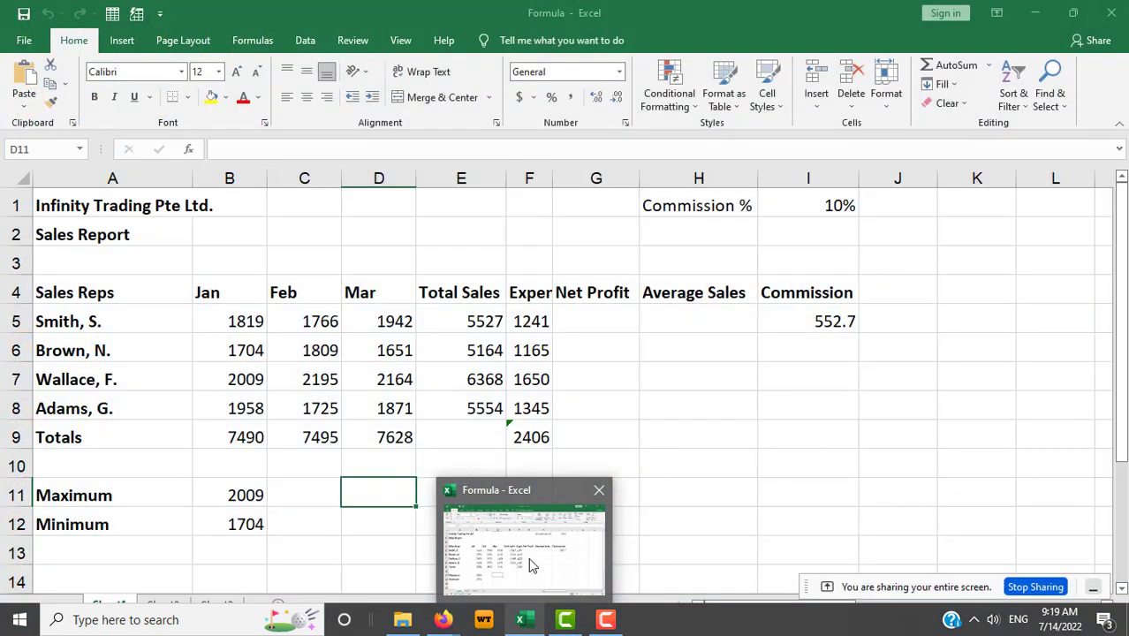
- Return to the Lesson 10 page and scroll to the 10.7 steps for changing the MIN range
mouse_move(443, 619)
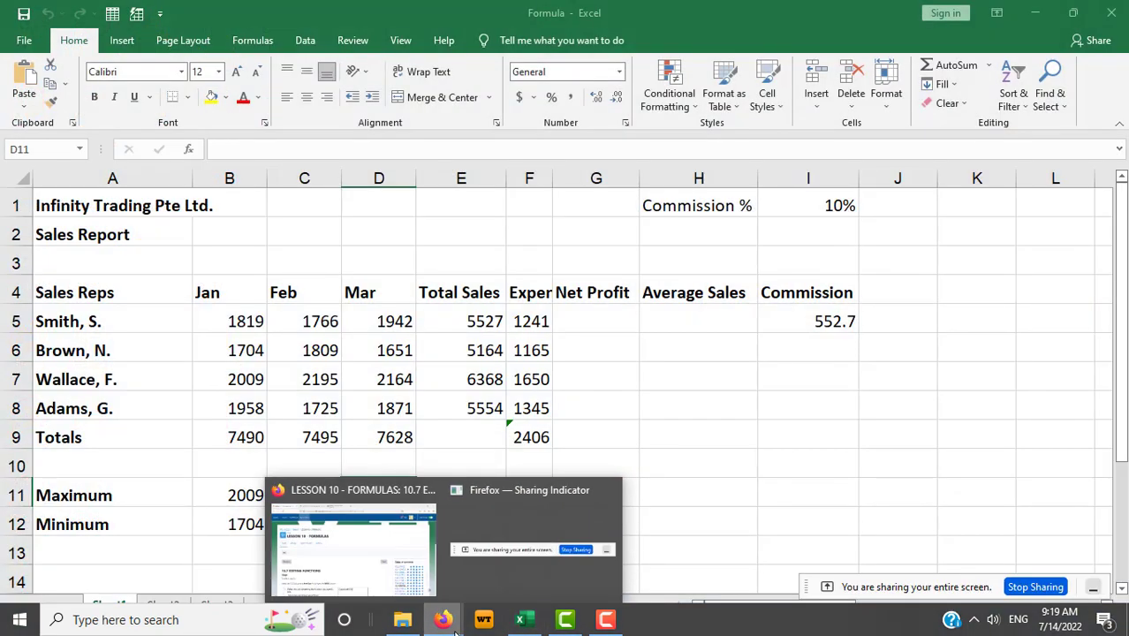
click(393, 549)
scroll(590, 444, down, 3)
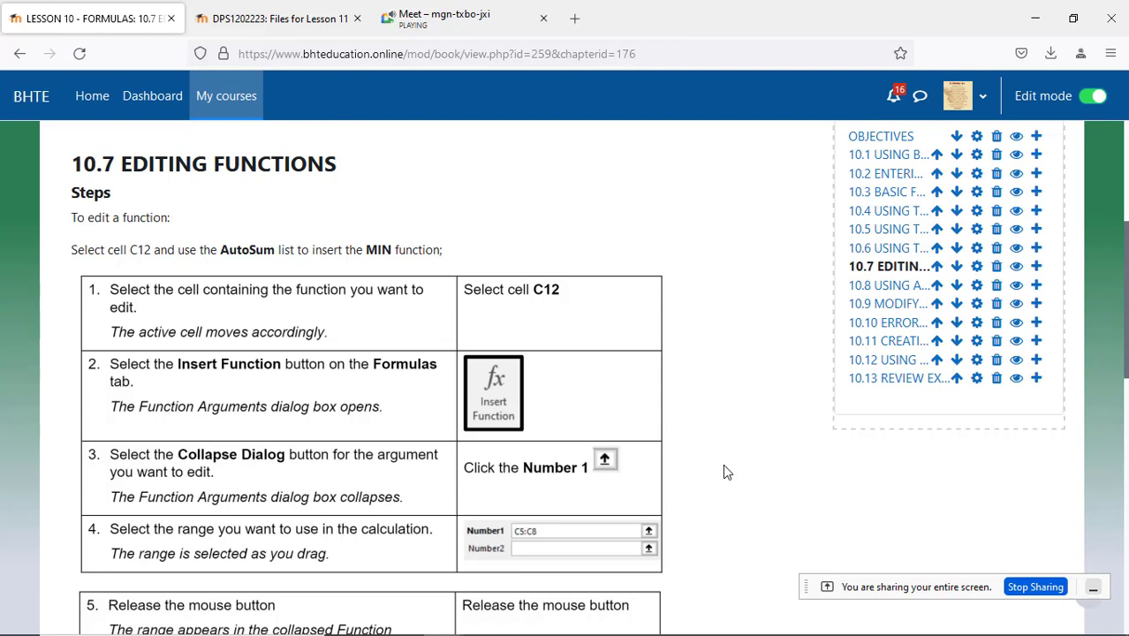
scroll(724, 471, down, 2)
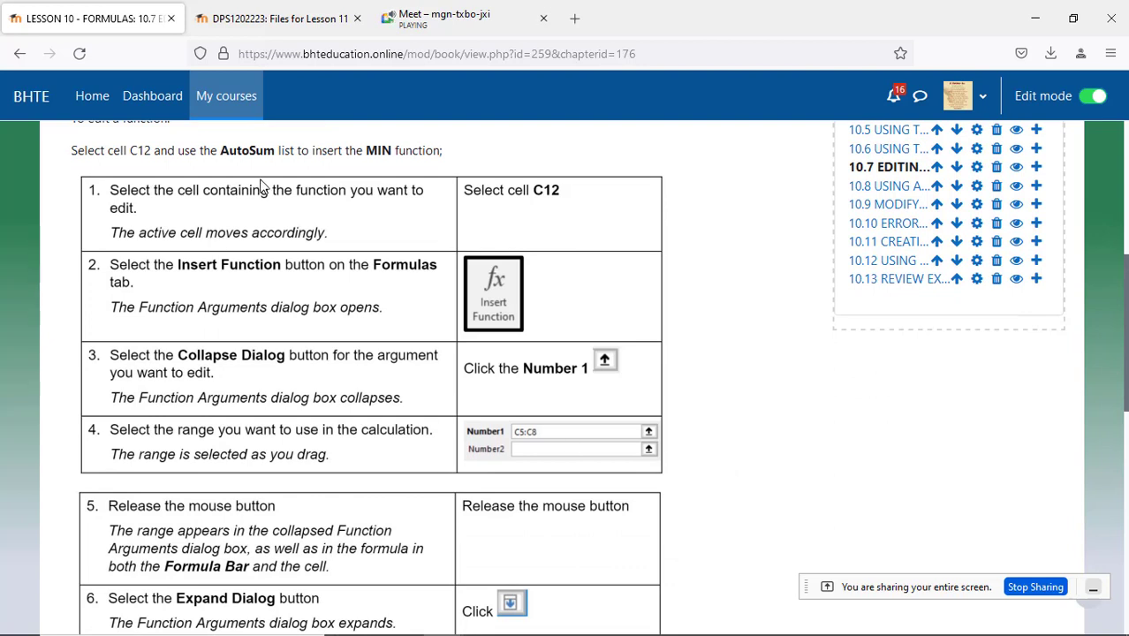
mouse_move(441, 631)
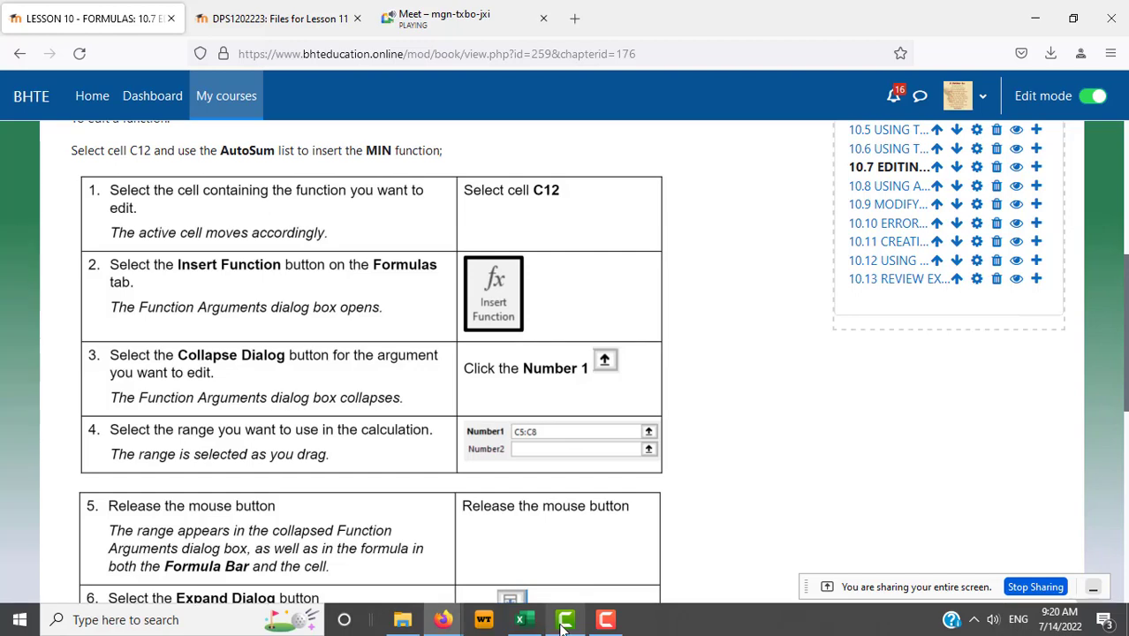
mouse_move(566, 625)
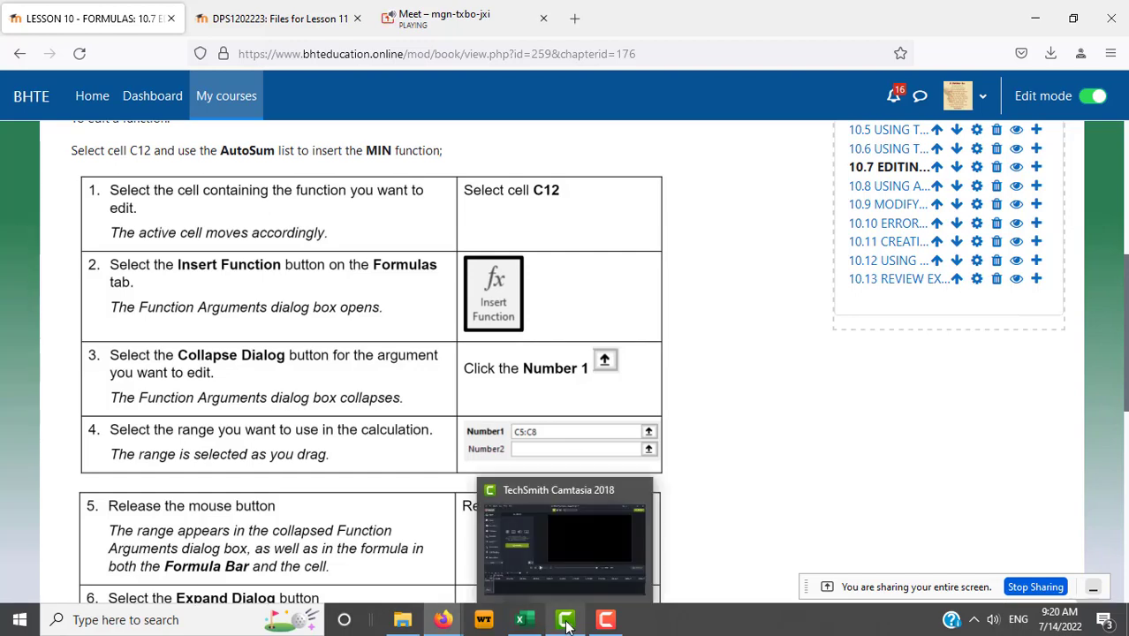
mouse_move(523, 620)
click(525, 538)
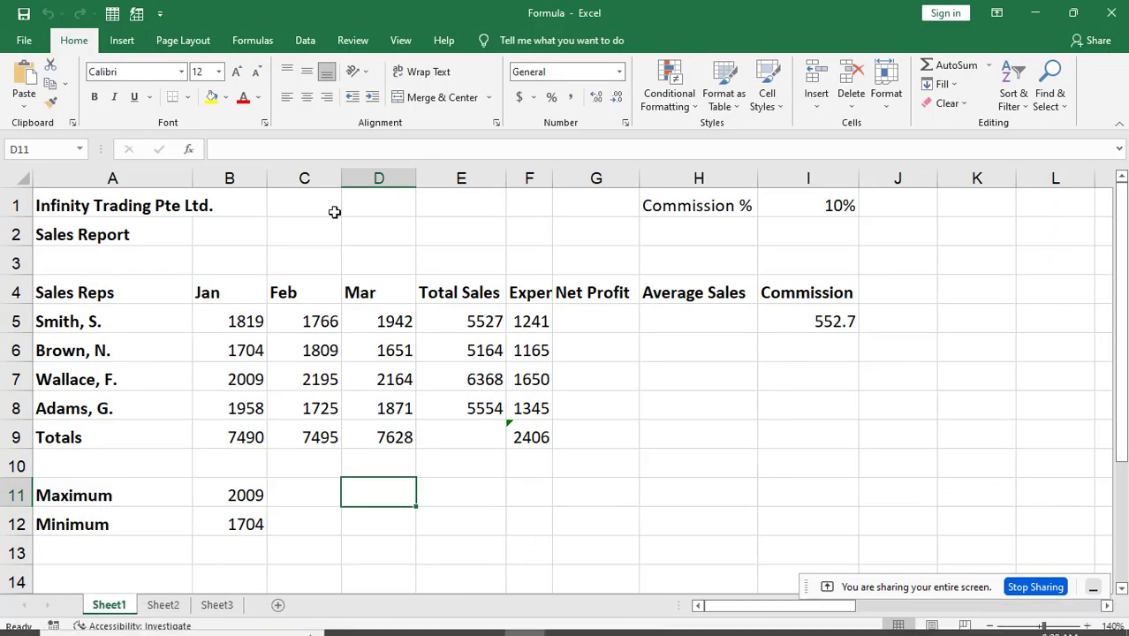
click(318, 524)
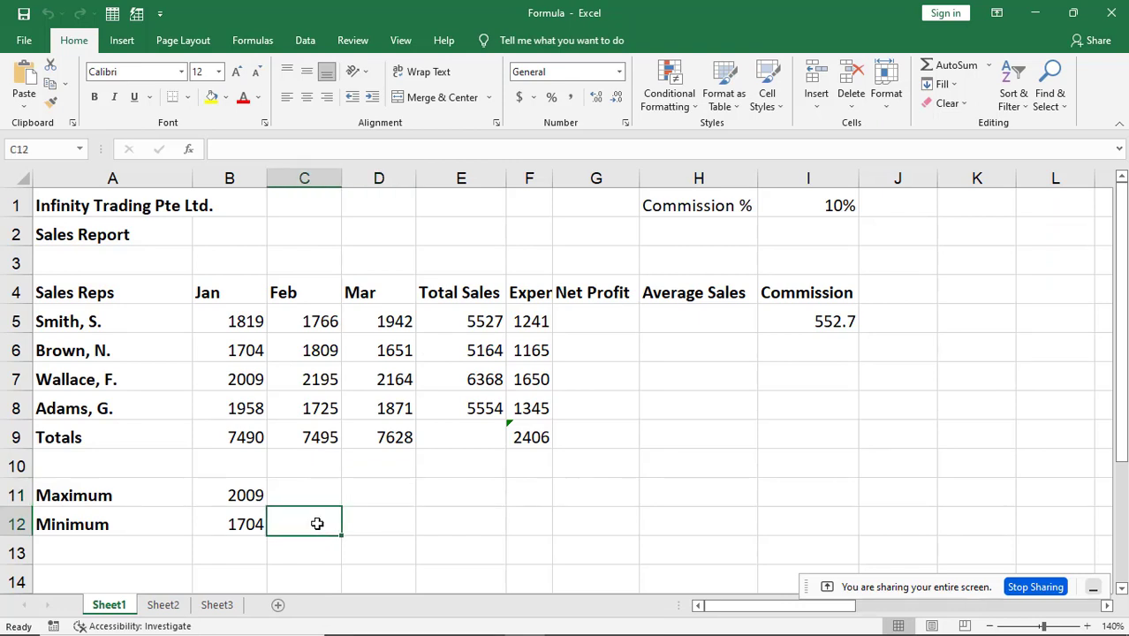
mouse_move(441, 632)
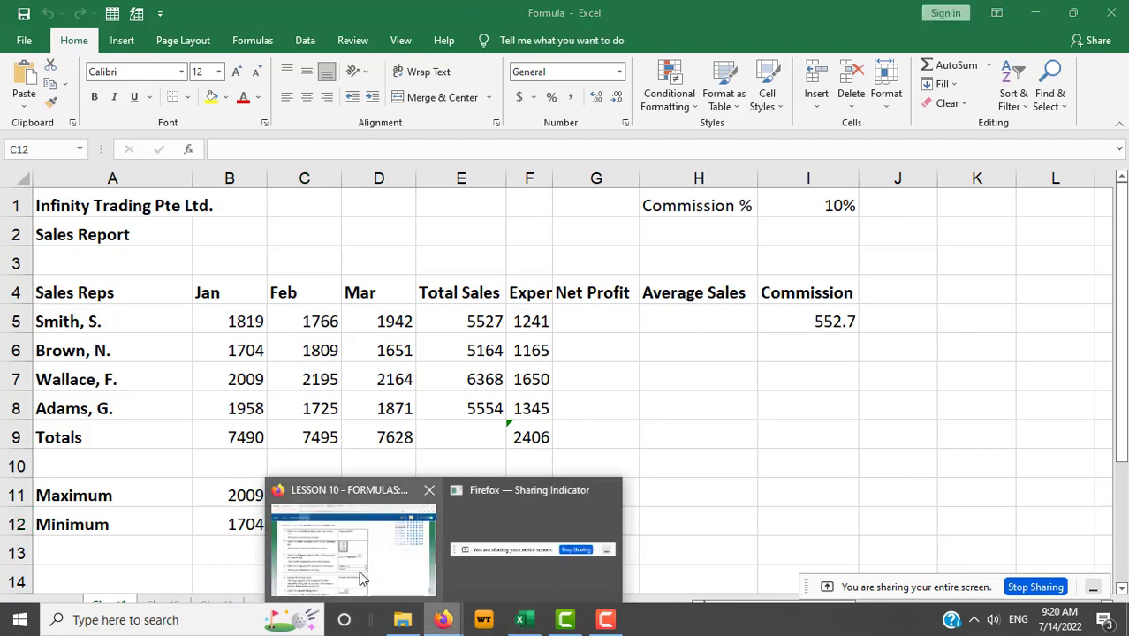
click(358, 570)
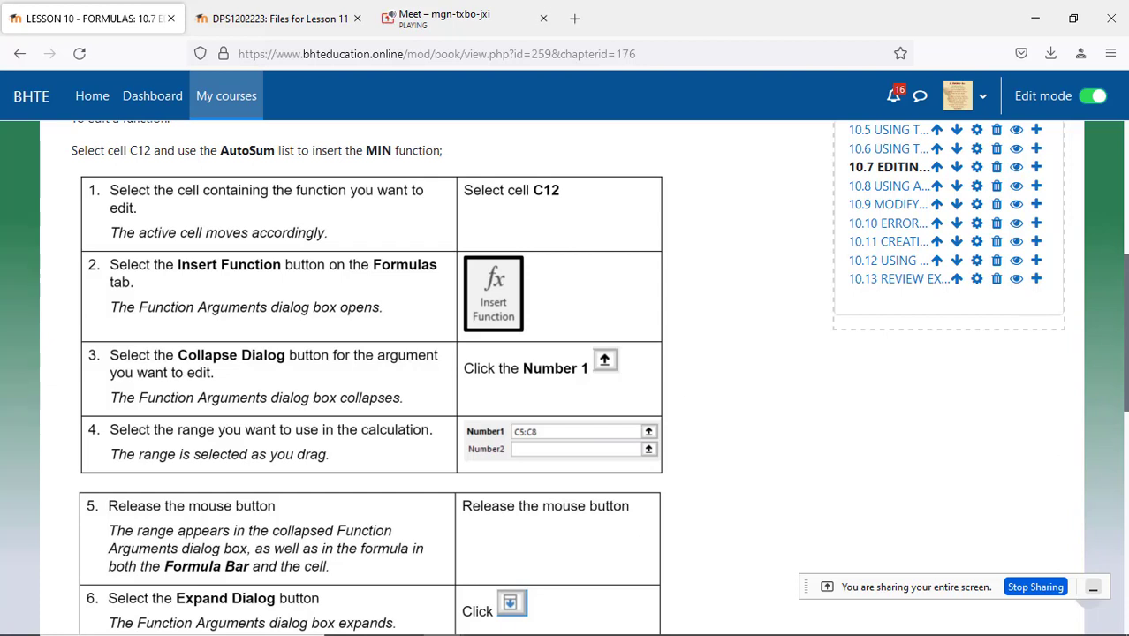
- Enter =MIN(C5:C8) in C12 with AutoSum Min, giving a Feb minimum of 1725
click(533, 623)
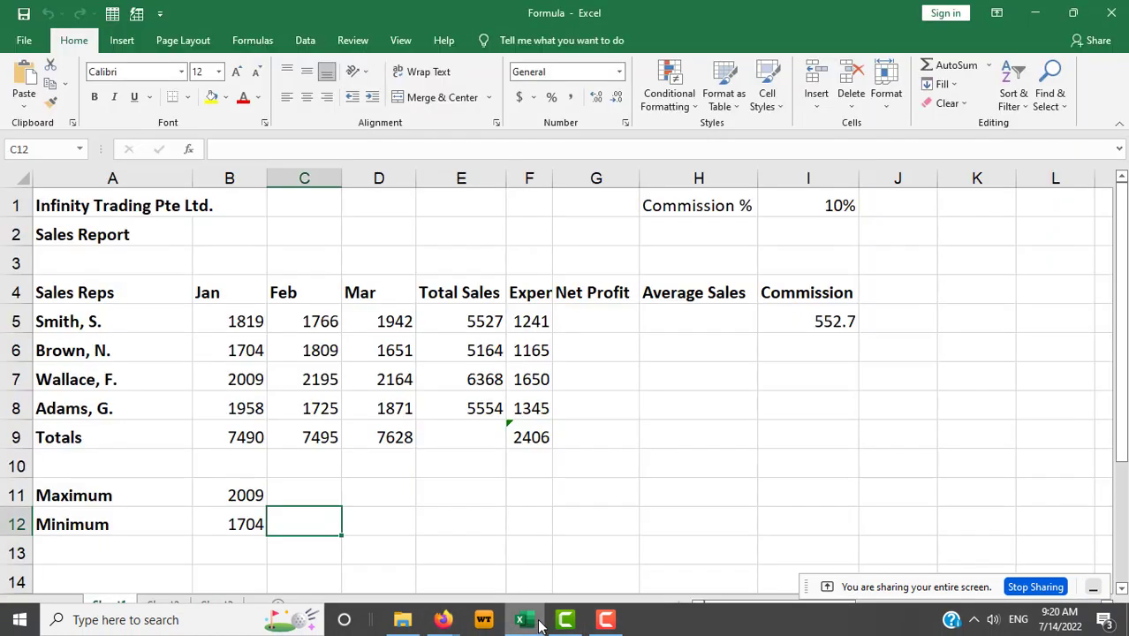
click(988, 67)
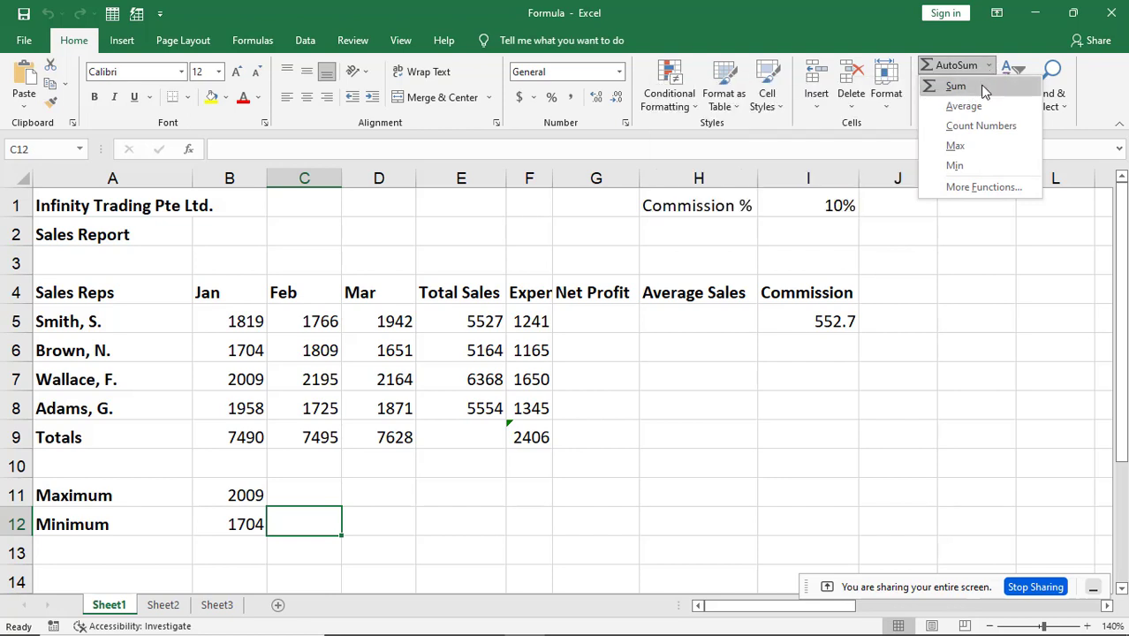
click(967, 167)
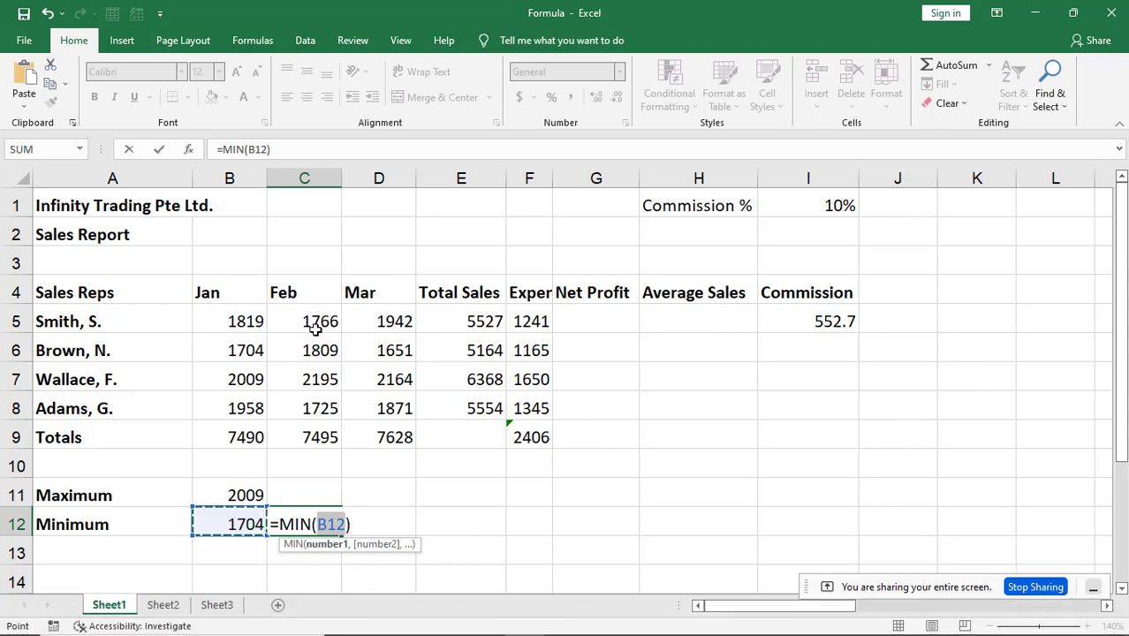
drag(317, 328, 302, 412)
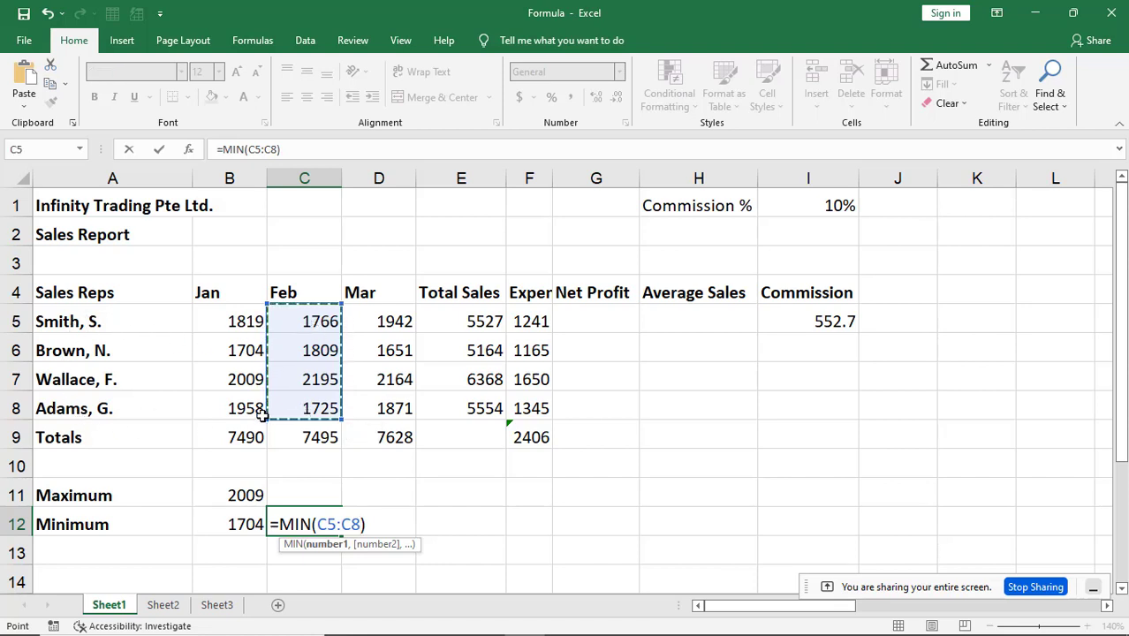
key(Return)
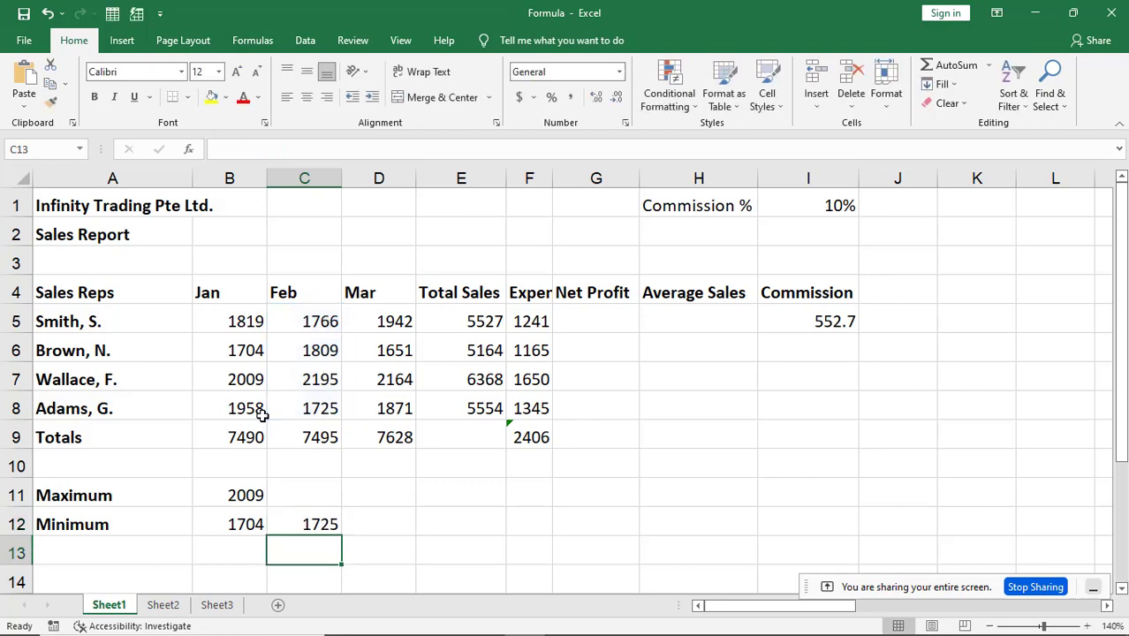
- Review steps 1–7 of lesson section 10.7, then return to the Formula workbook
mouse_move(443, 623)
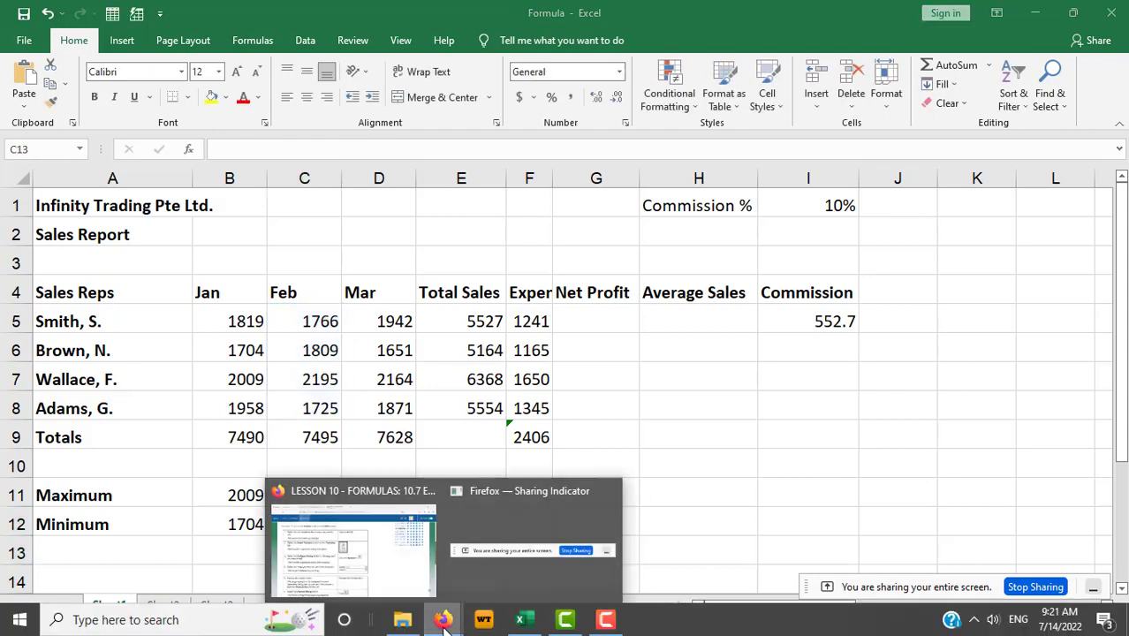
click(376, 555)
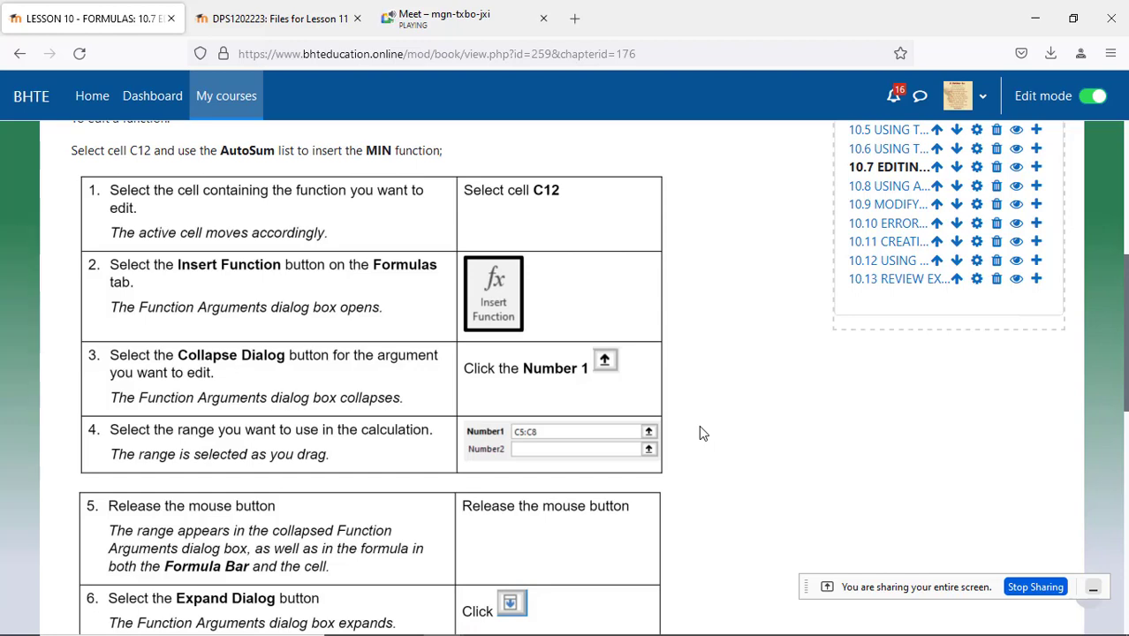
scroll(698, 426, down, 3)
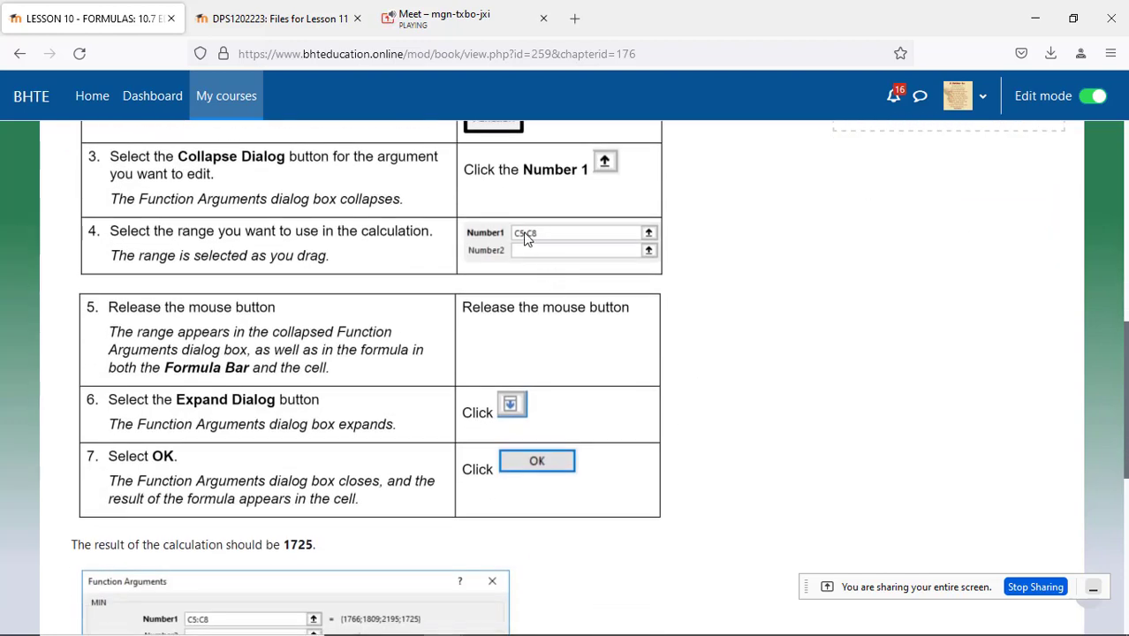
scroll(698, 331, up, 3)
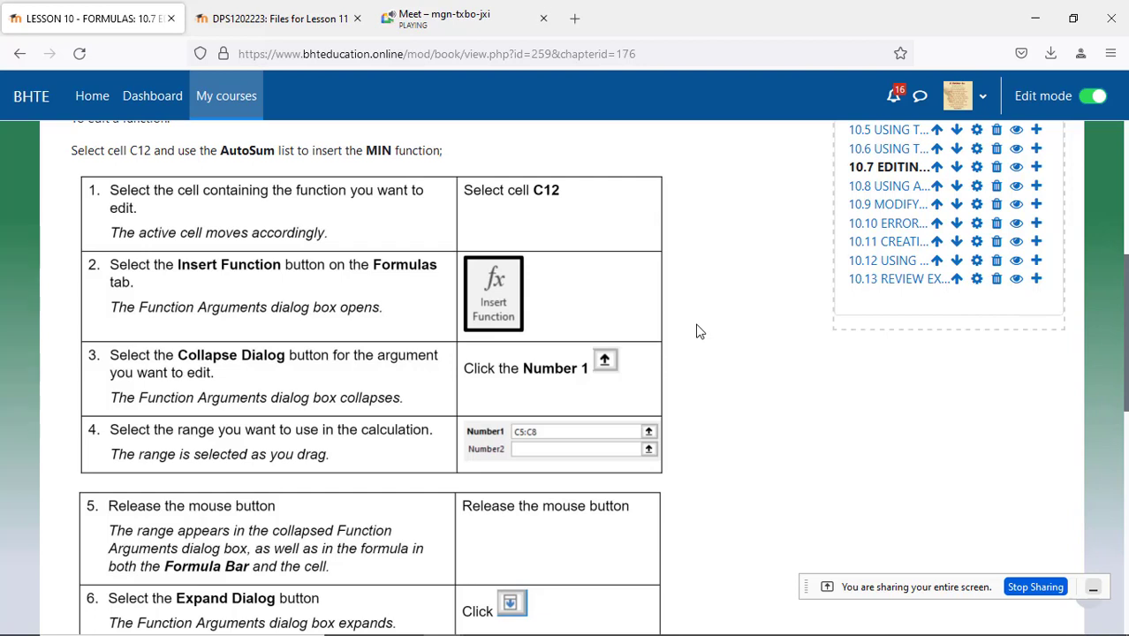
scroll(697, 331, down, 2)
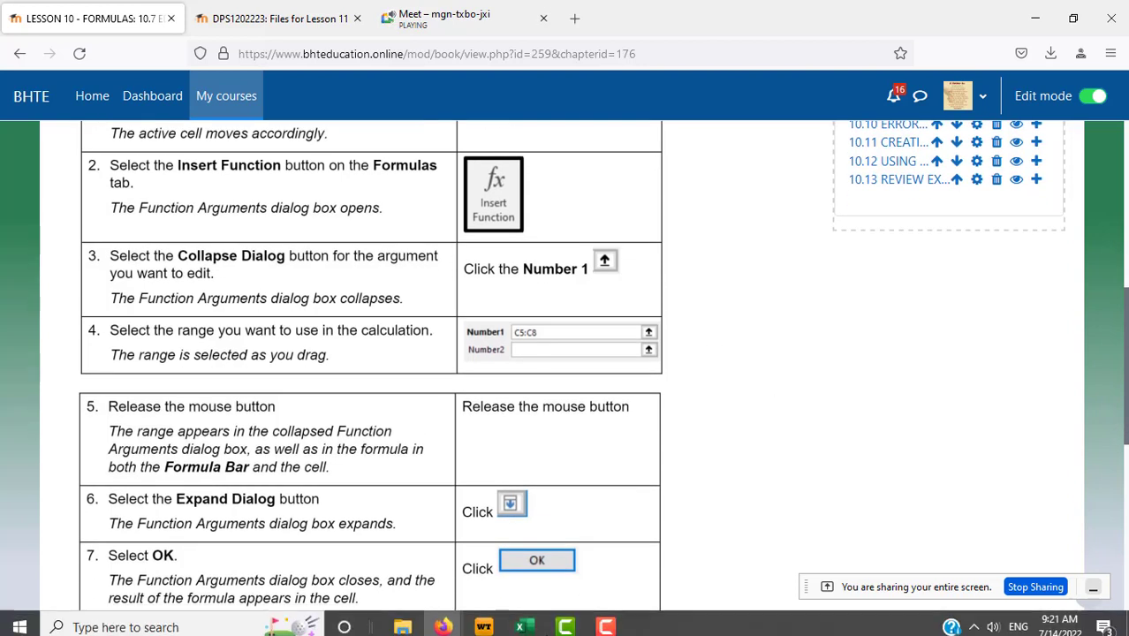
click(523, 620)
click(325, 524)
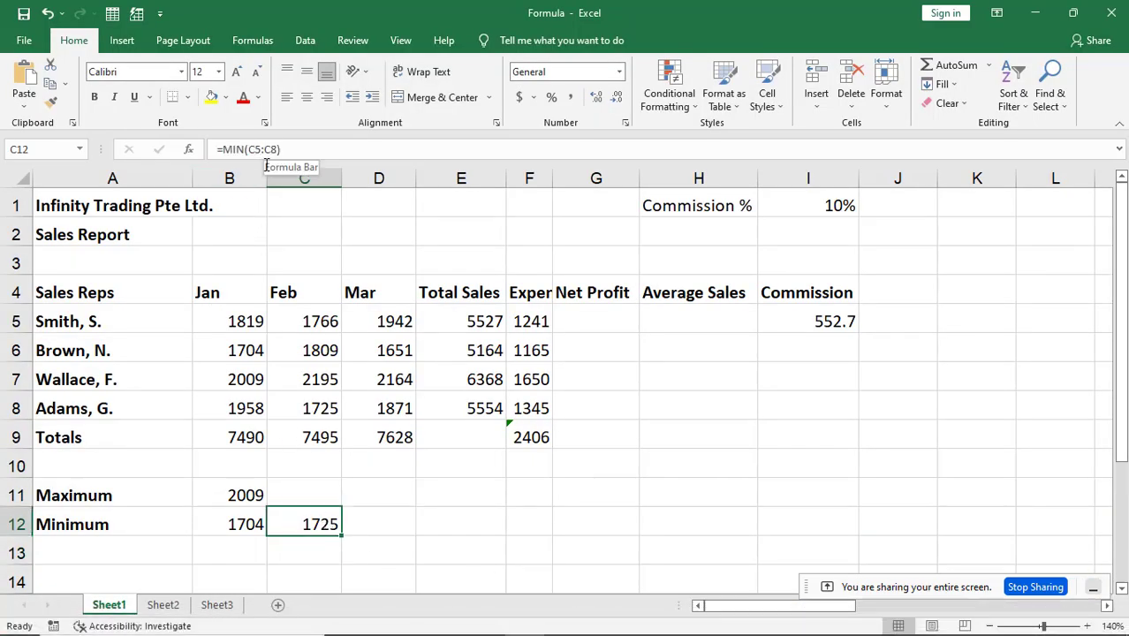
click(213, 525)
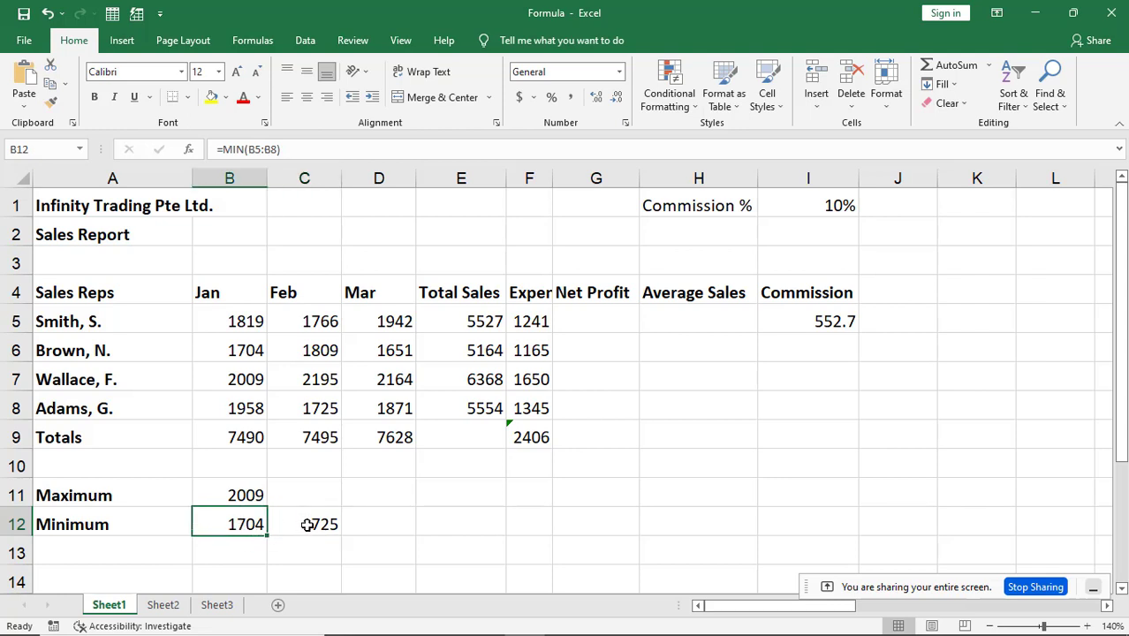
click(305, 524)
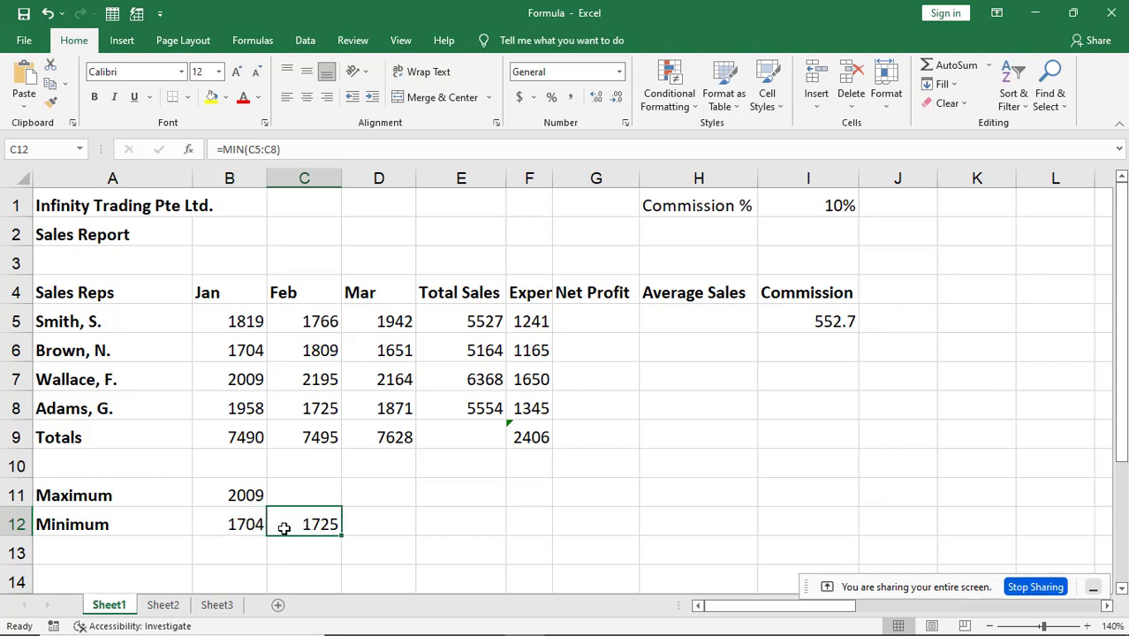
click(229, 525)
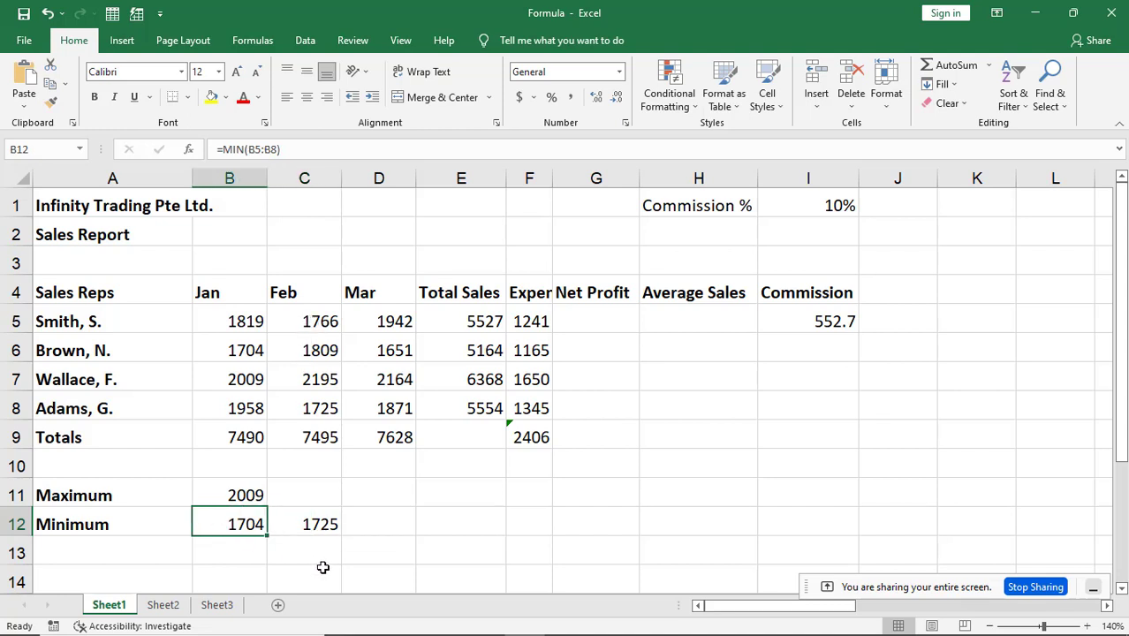
click(316, 525)
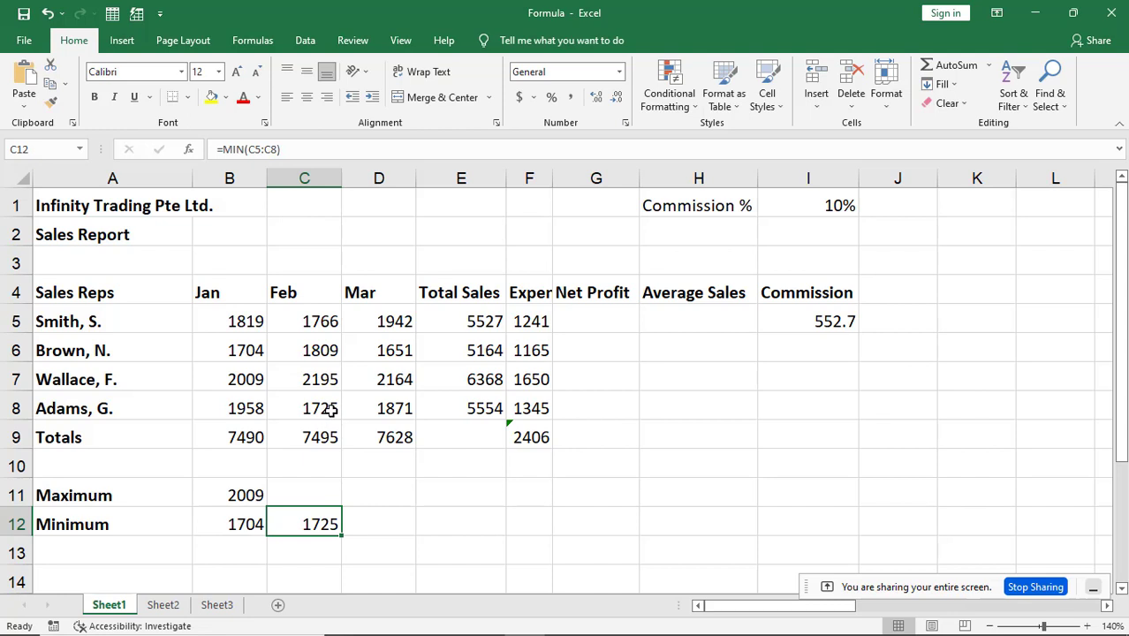
- Clear C12 and rebuild =MIN(C5:C8) with AutoSum Min, showing 1725
key(Delete)
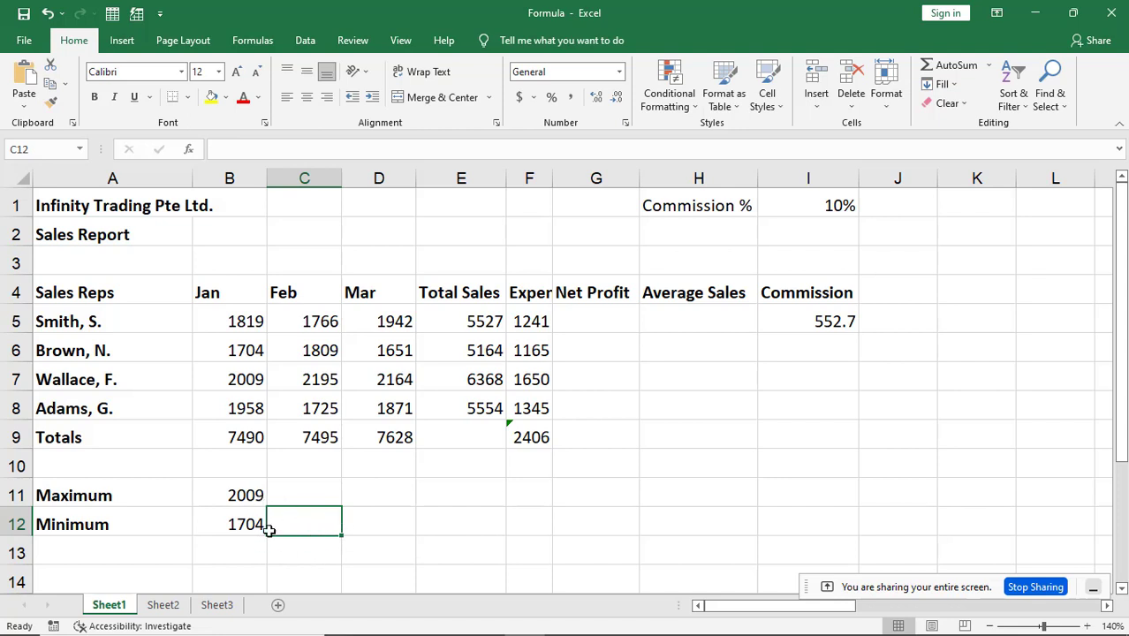
click(986, 67)
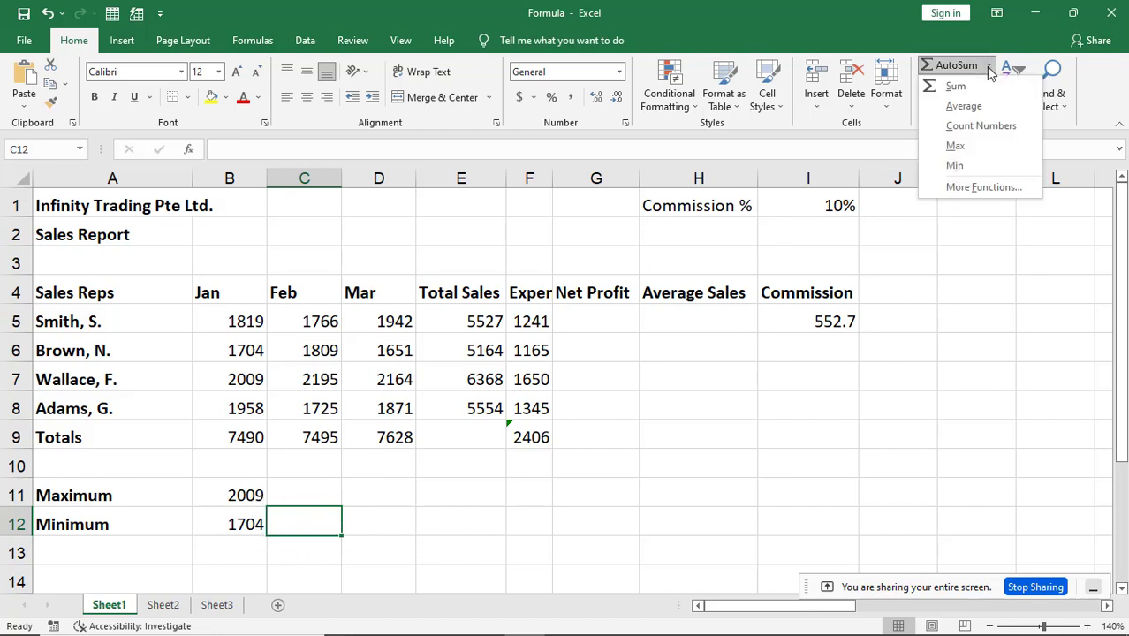
click(984, 166)
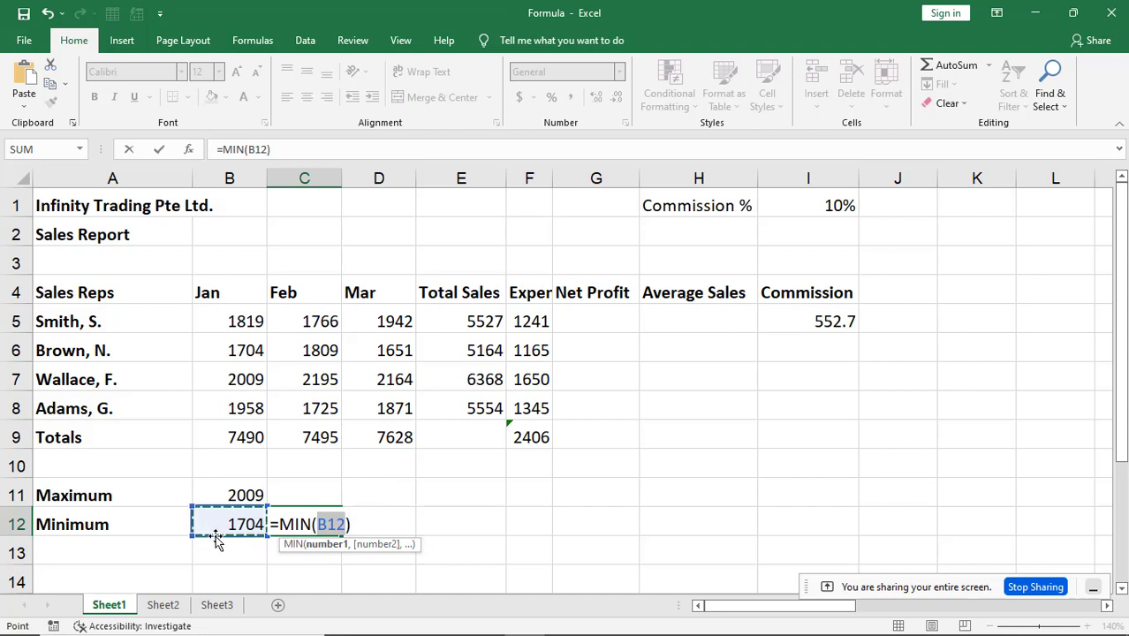
click(320, 324)
drag(320, 324, 320, 407)
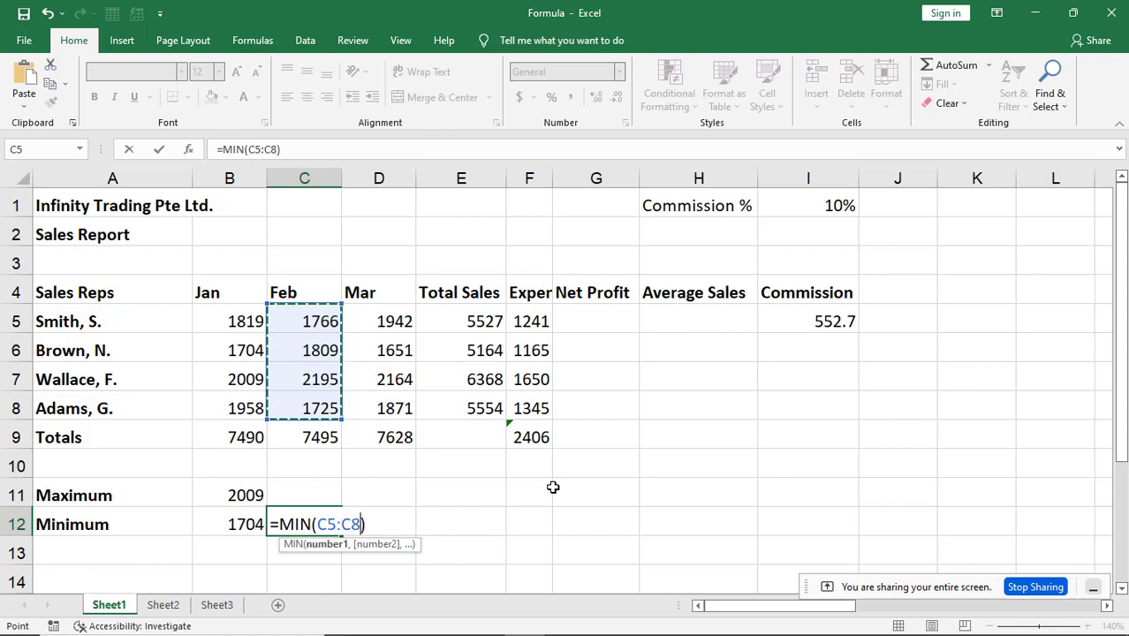
key(Return)
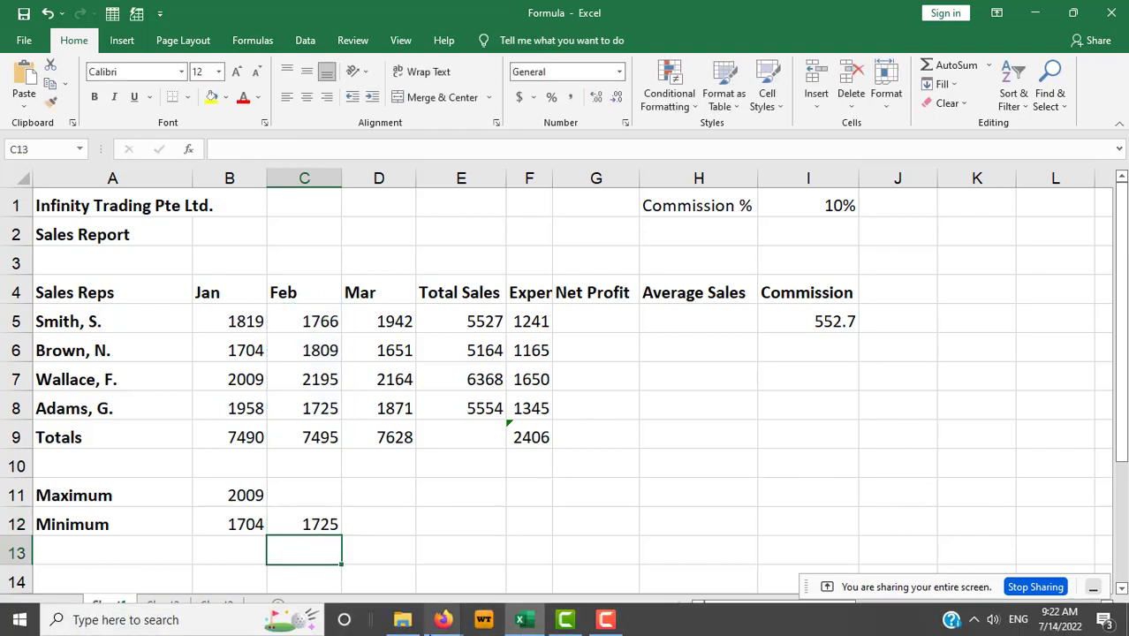
- Advance the lesson to chapter 10.8 Using Auto Calculate and return to the Formula workbook
click(444, 620)
click(398, 584)
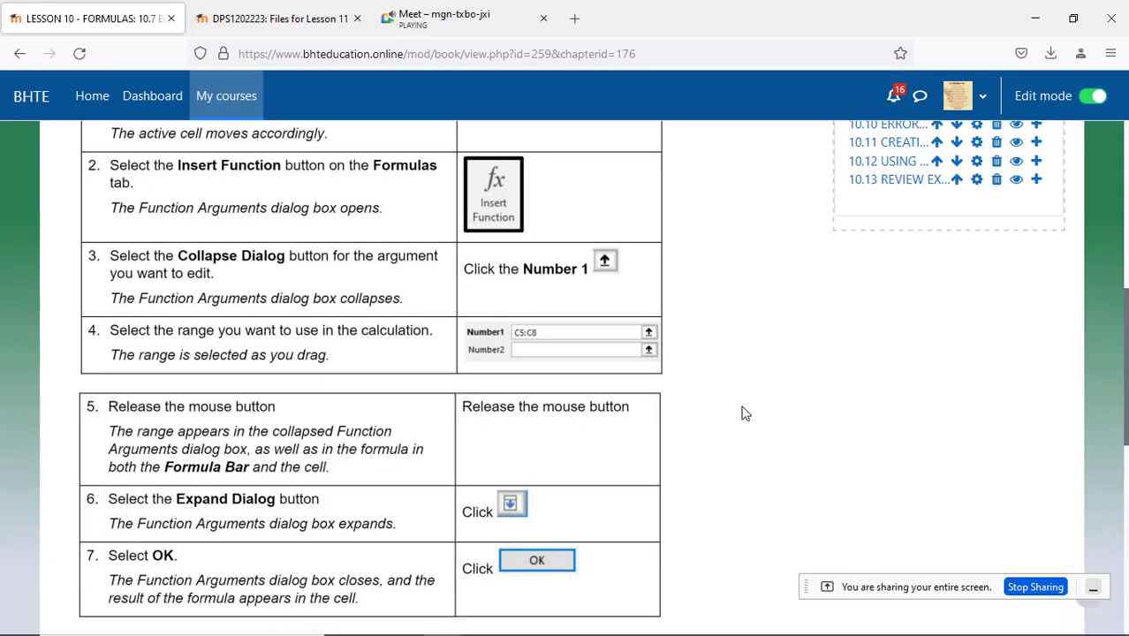
scroll(742, 413, down, 1)
scroll(742, 413, down, 2)
scroll(741, 413, down, 2)
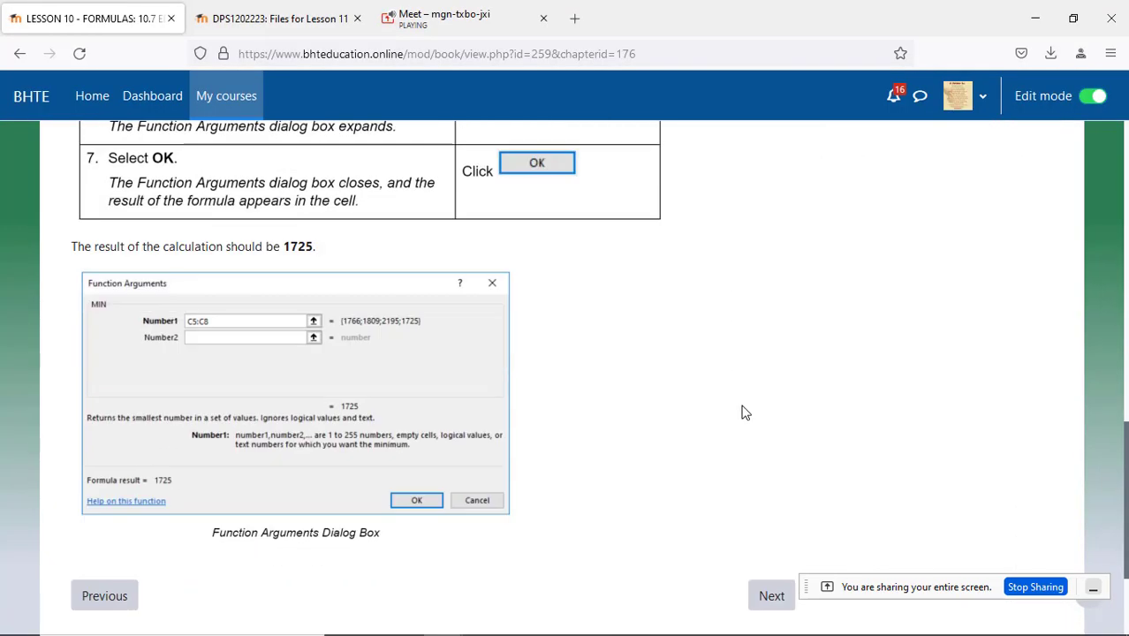
scroll(741, 412, down, 2)
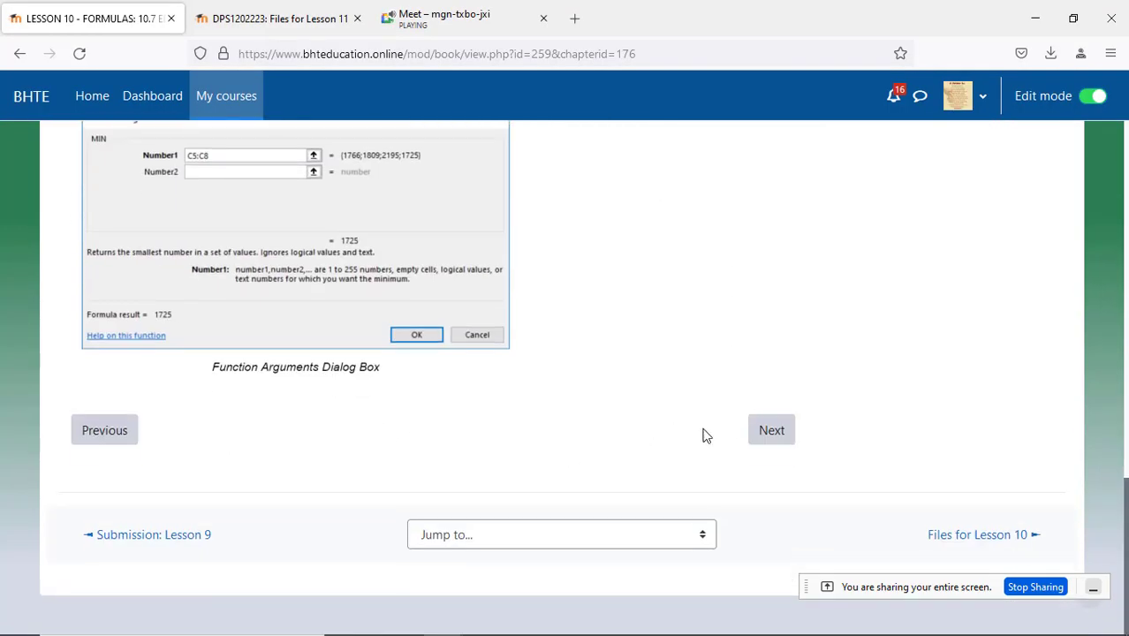
click(772, 430)
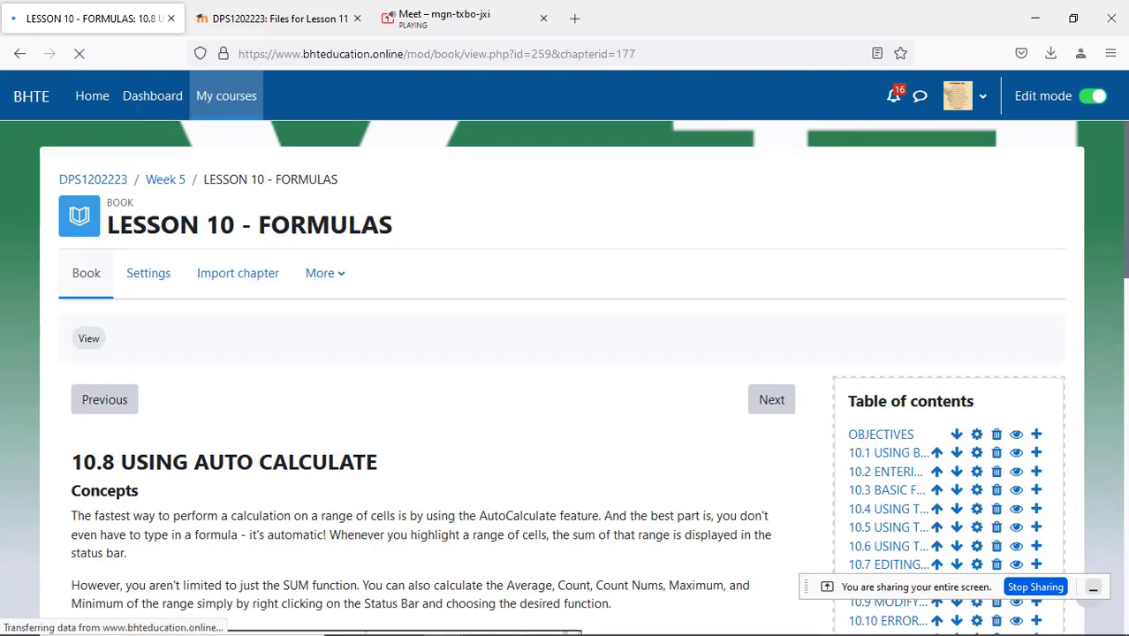
click(526, 621)
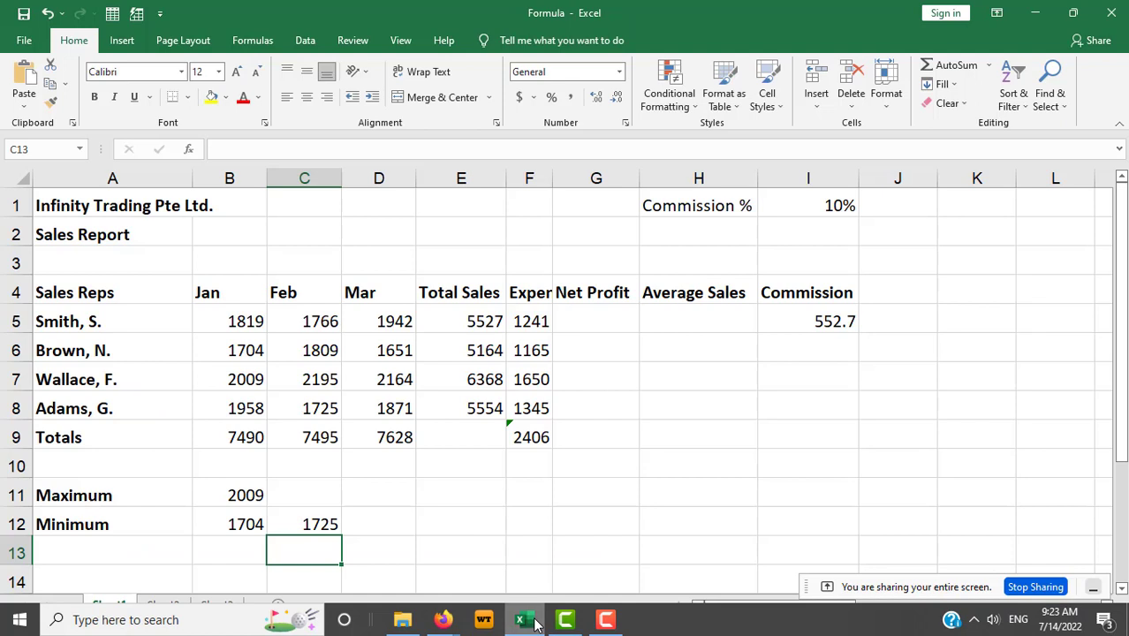
- Delete the Feb minimum from C12, cancelling the restarted MIN formula
click(311, 523)
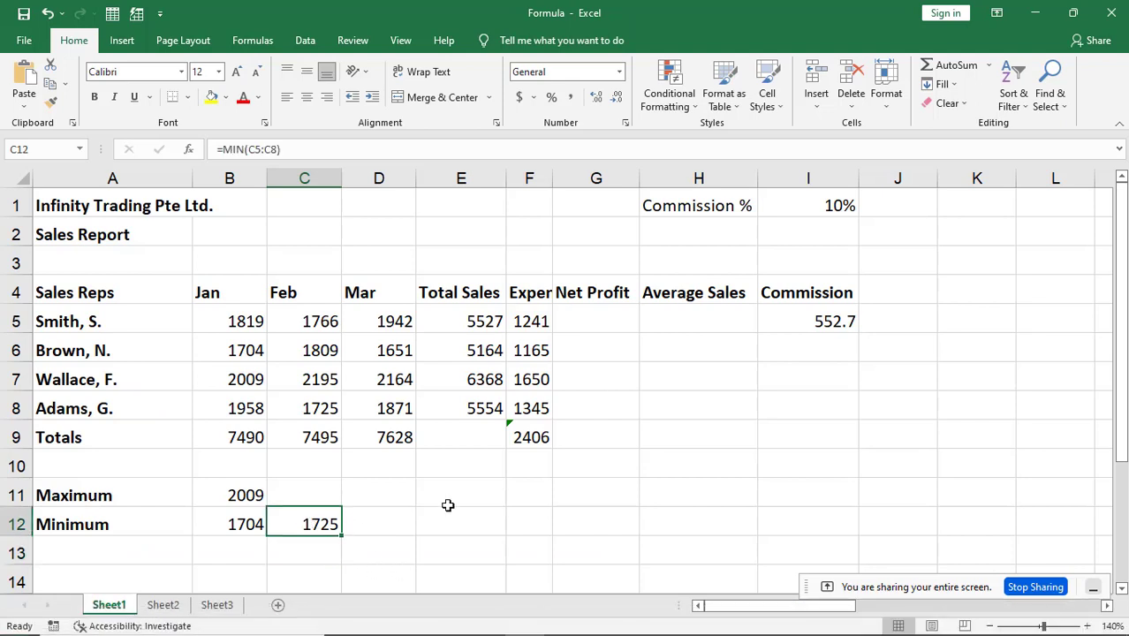
key(Delete)
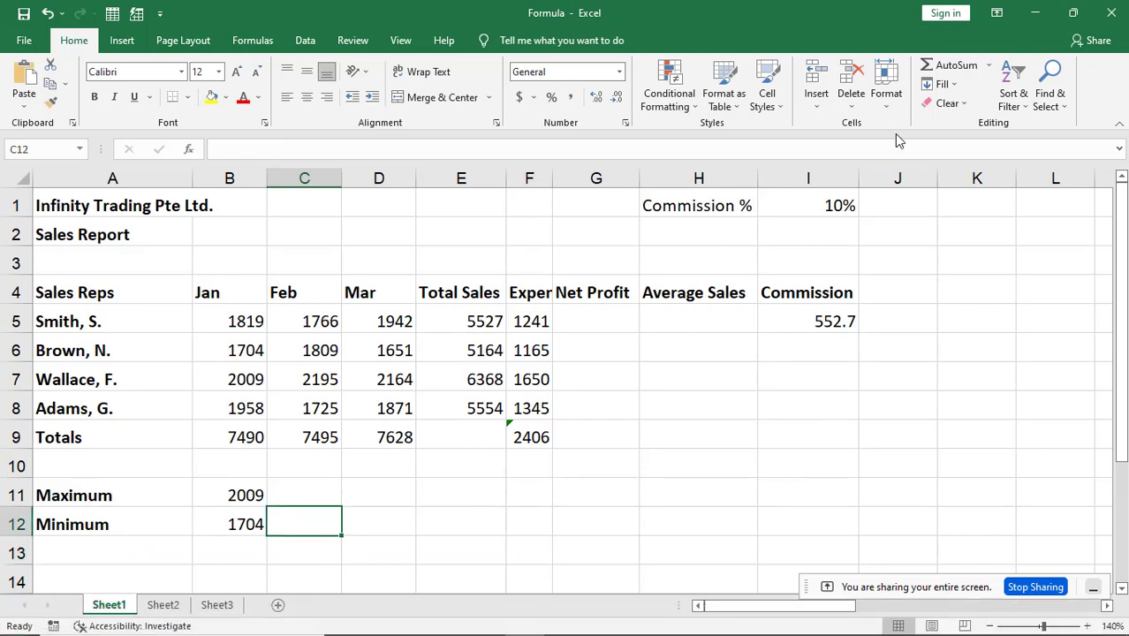
click(990, 69)
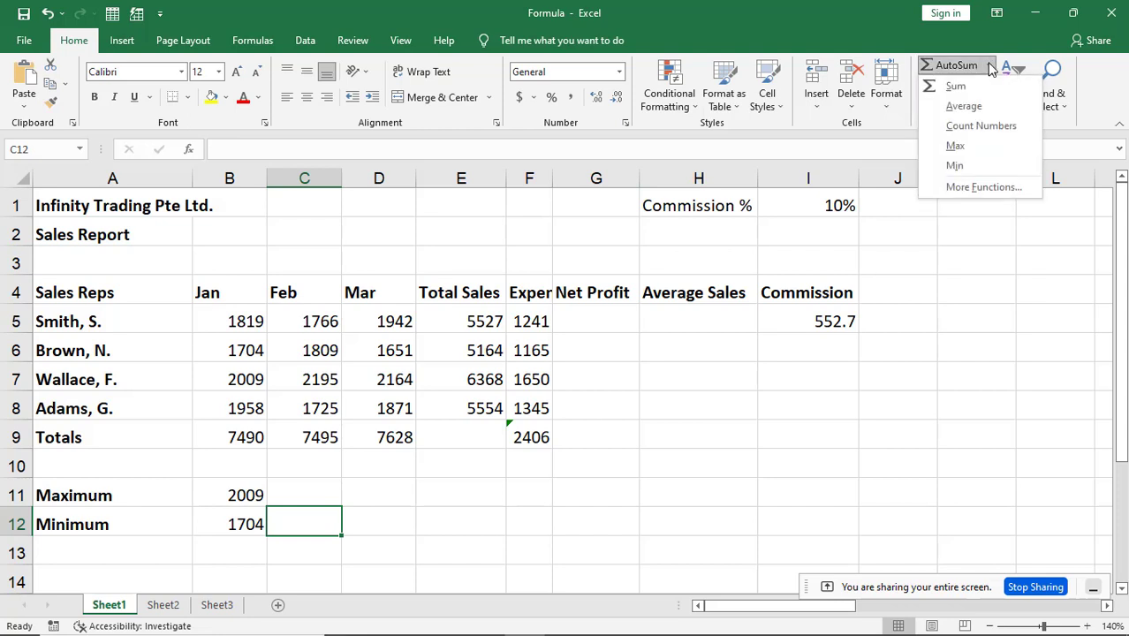
click(985, 170)
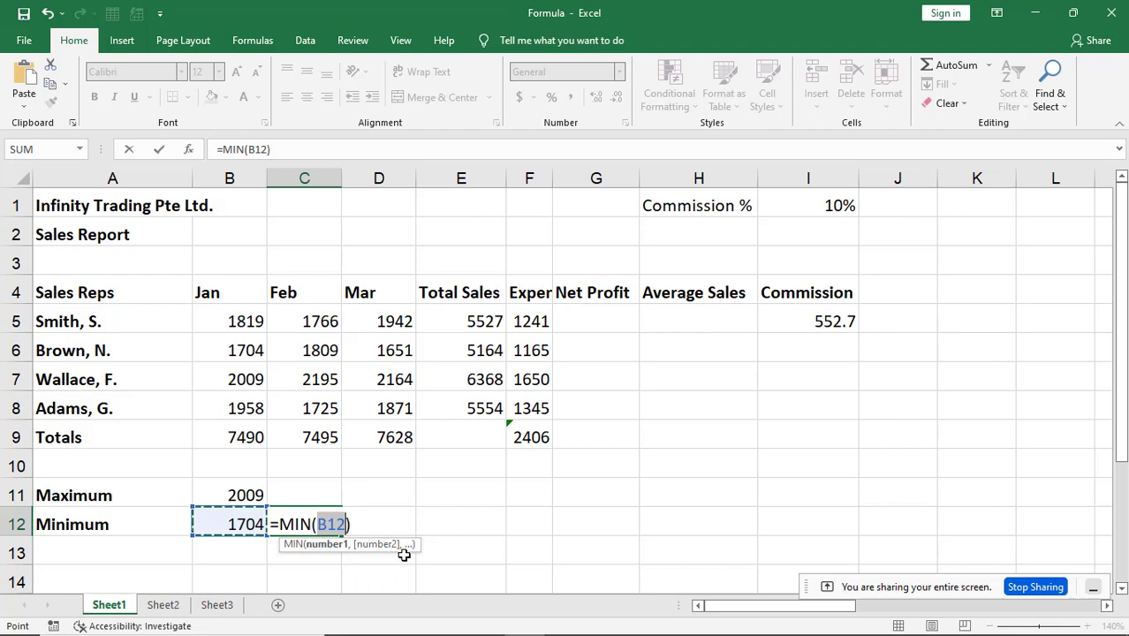
key(Escape)
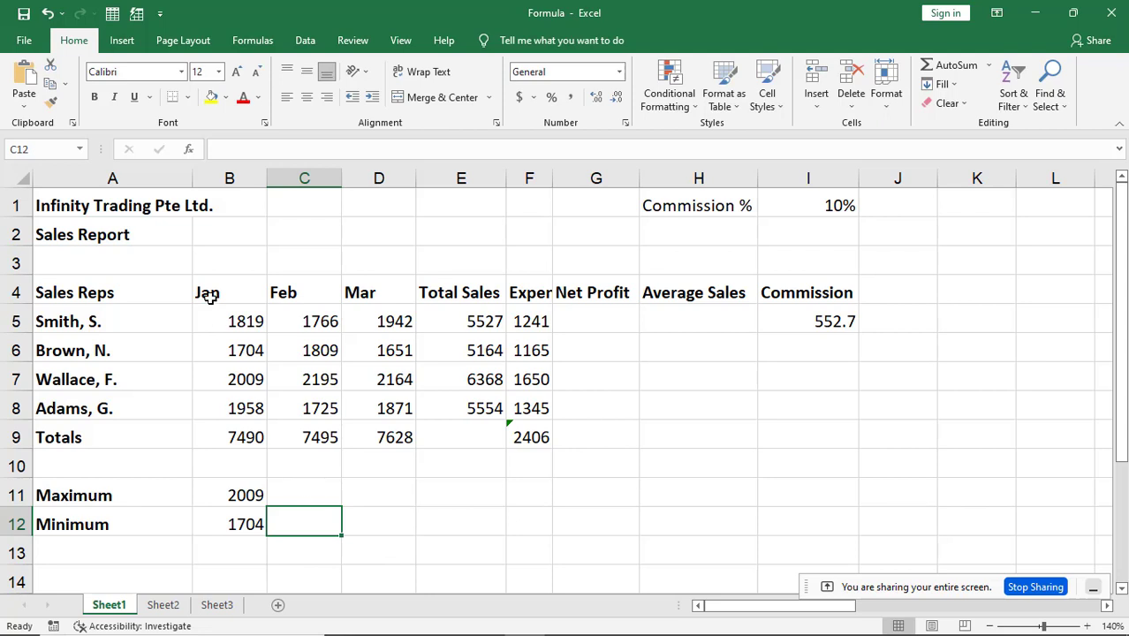
- Choose MIN from the All category in the Insert Function dialog for C12
click(191, 151)
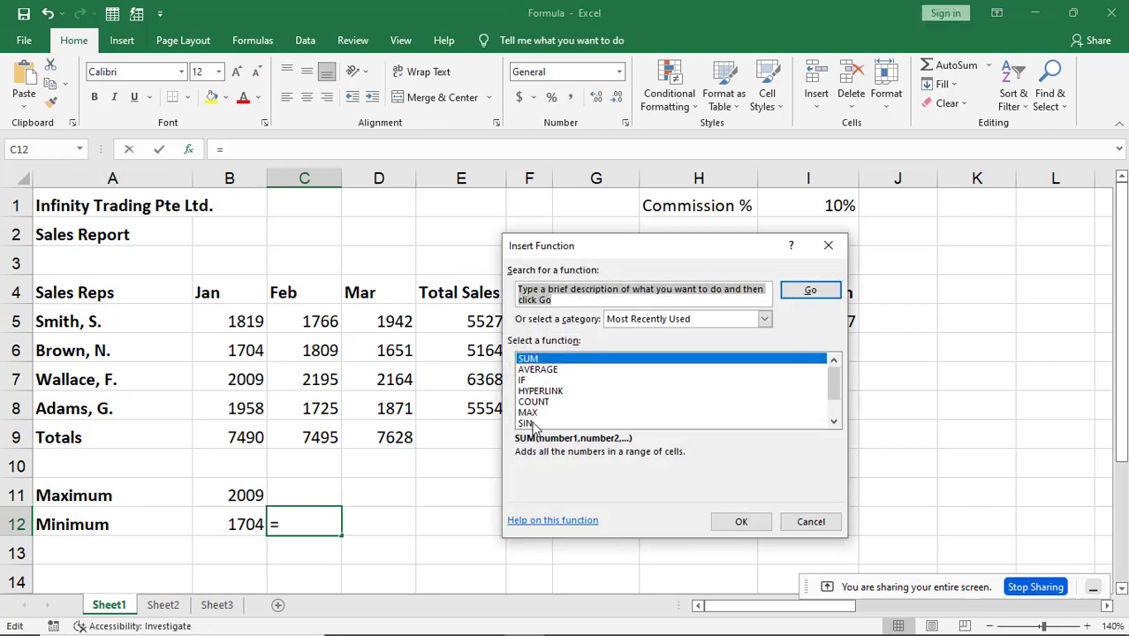
click(833, 421)
click(833, 421)
click(834, 421)
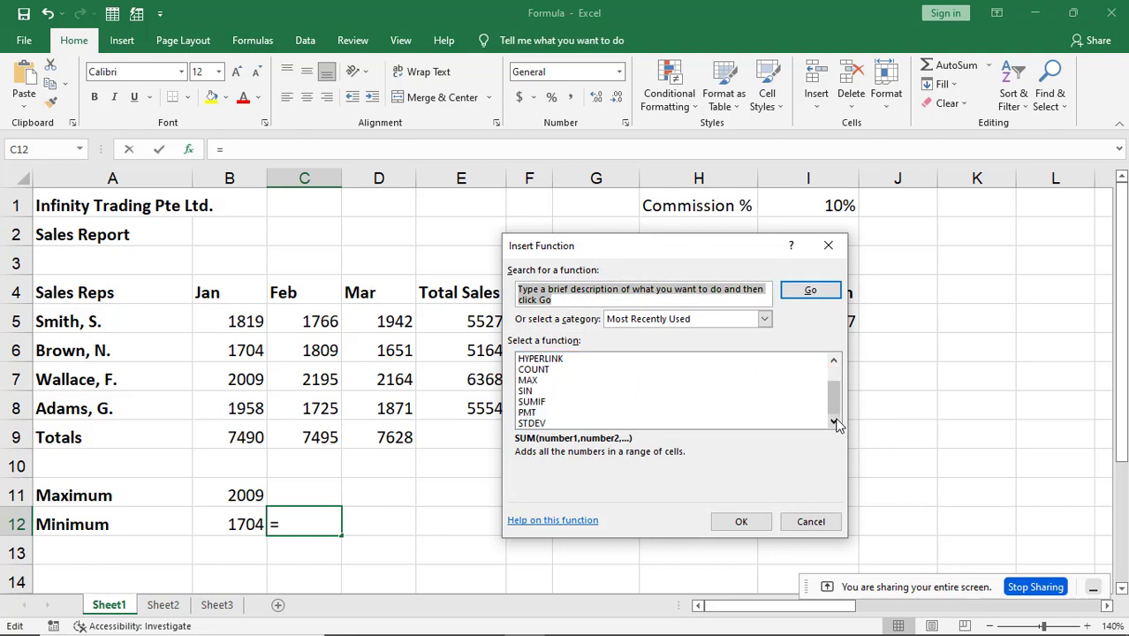
click(833, 358)
click(834, 359)
click(834, 358)
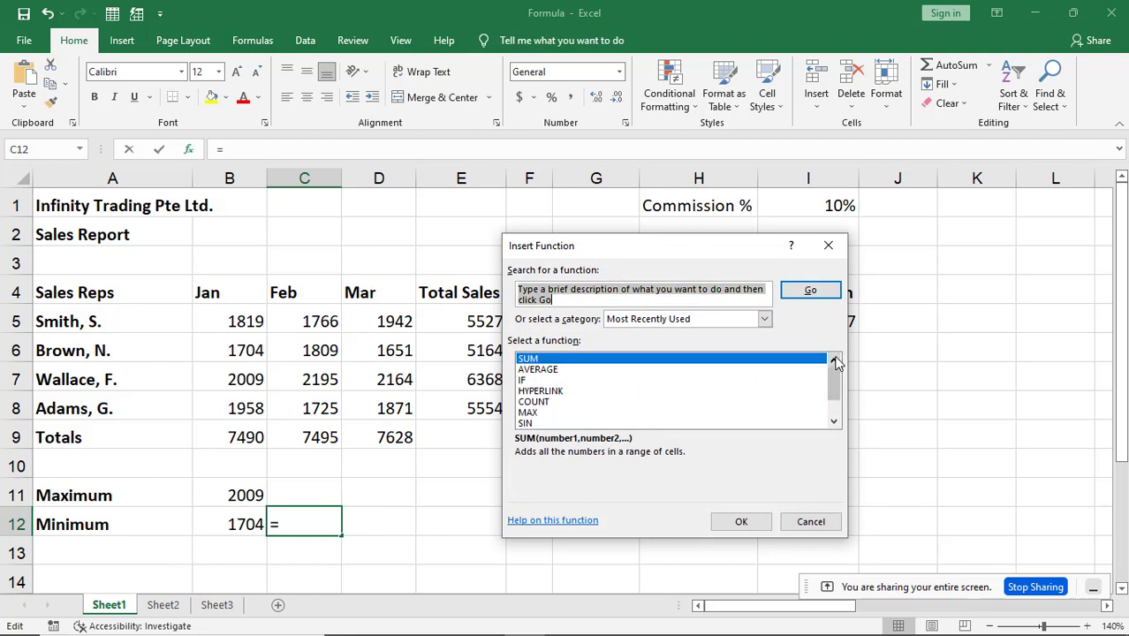
click(763, 320)
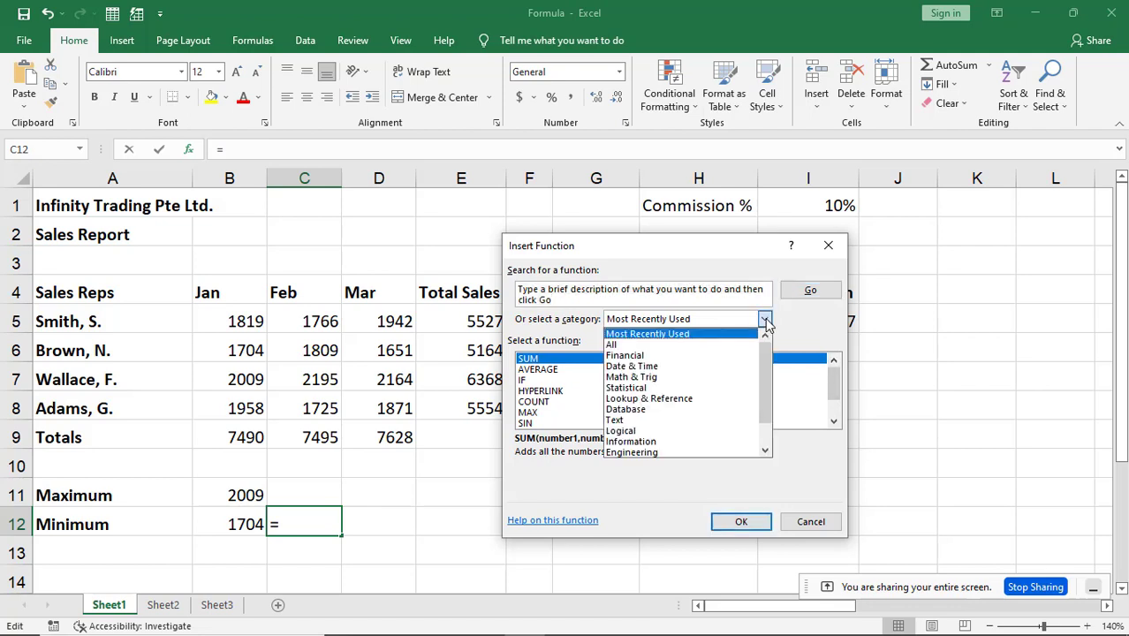
click(738, 346)
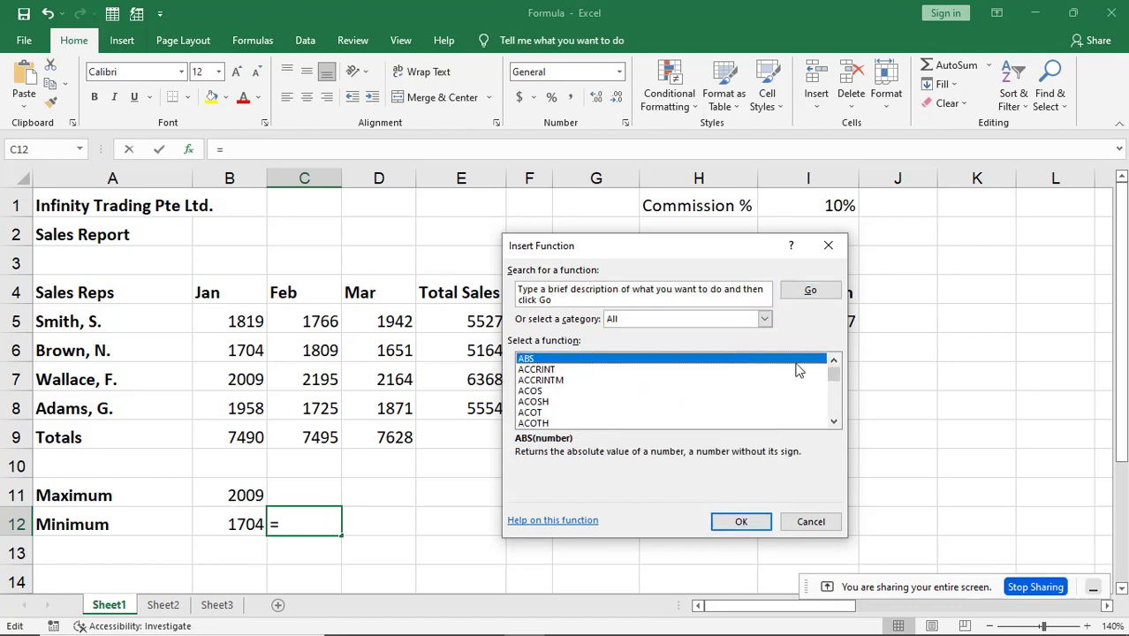
drag(834, 369, 833, 399)
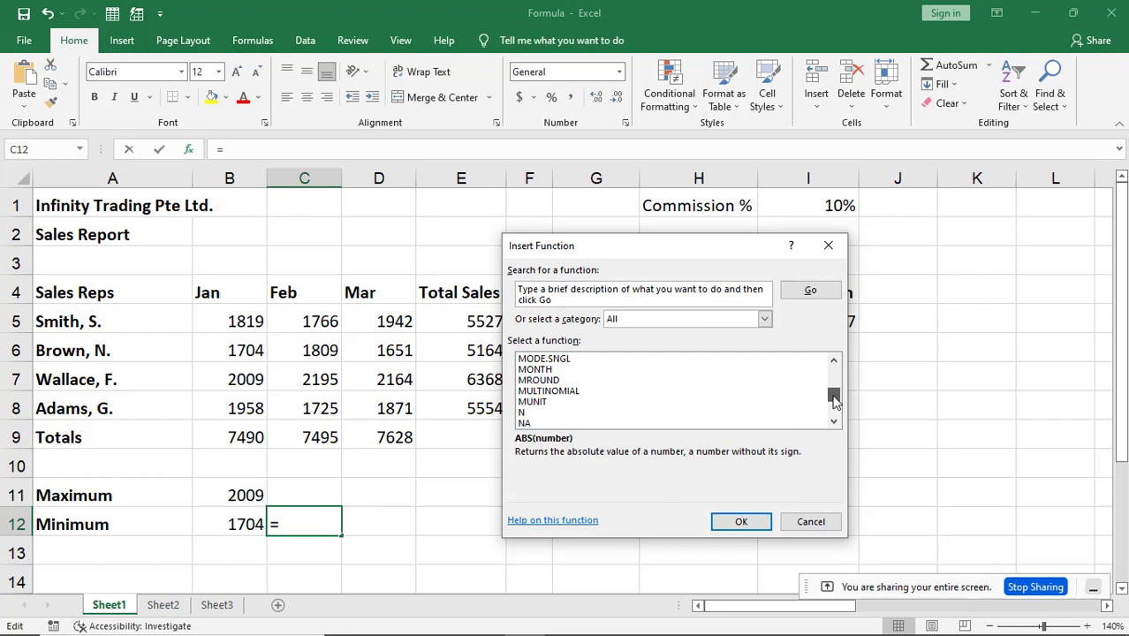
click(835, 362)
click(835, 363)
click(835, 362)
click(835, 362)
click(835, 362)
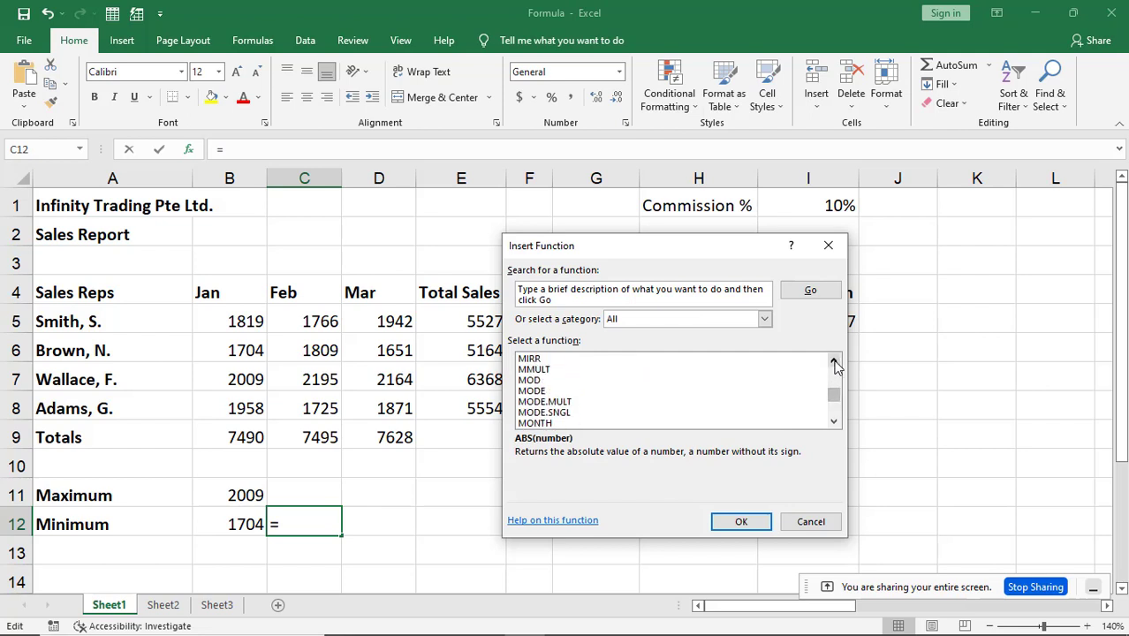
click(835, 362)
click(834, 362)
click(834, 362)
click(834, 362)
click(834, 362)
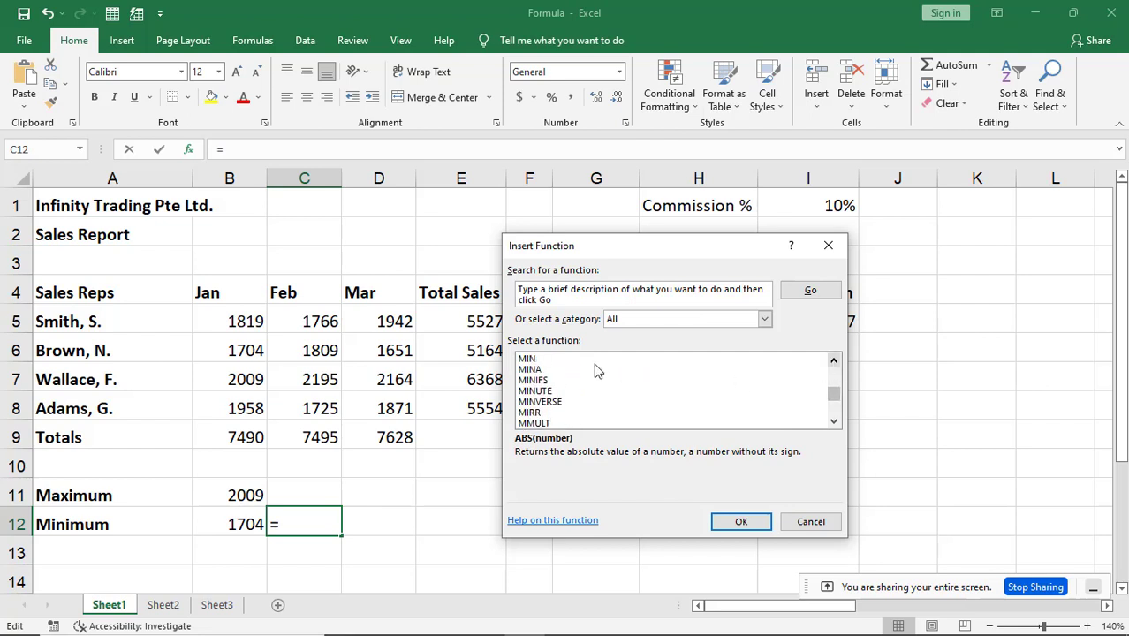
click(532, 360)
click(741, 522)
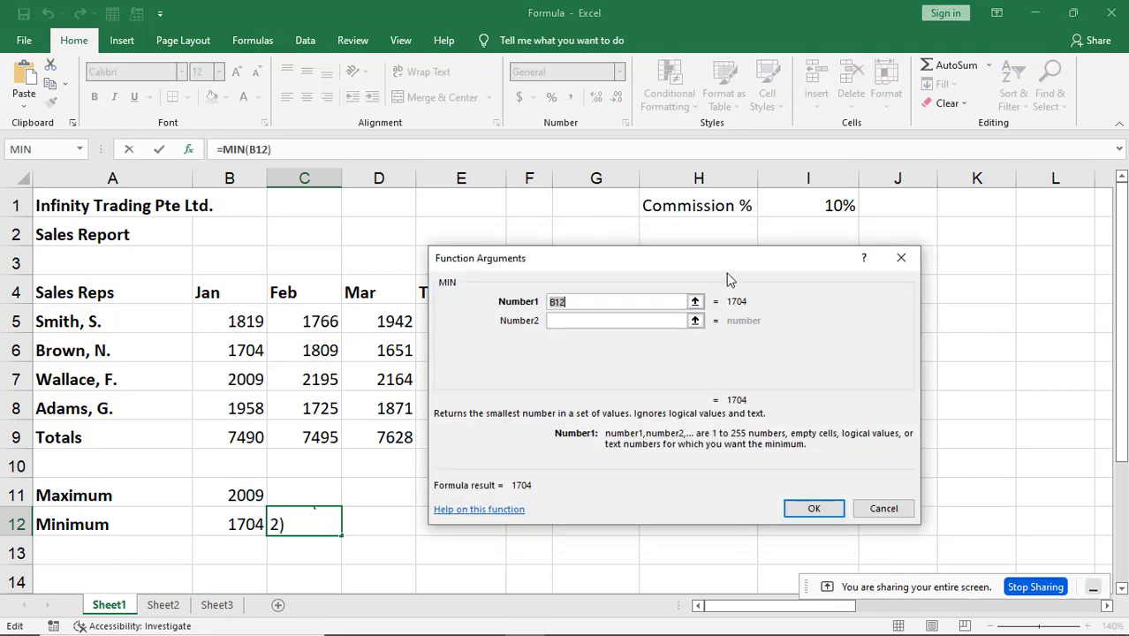
- Set MIN's Number1 argument to C5:C8 and confirm, so C12 shows 1725
drag(743, 258, 921, 263)
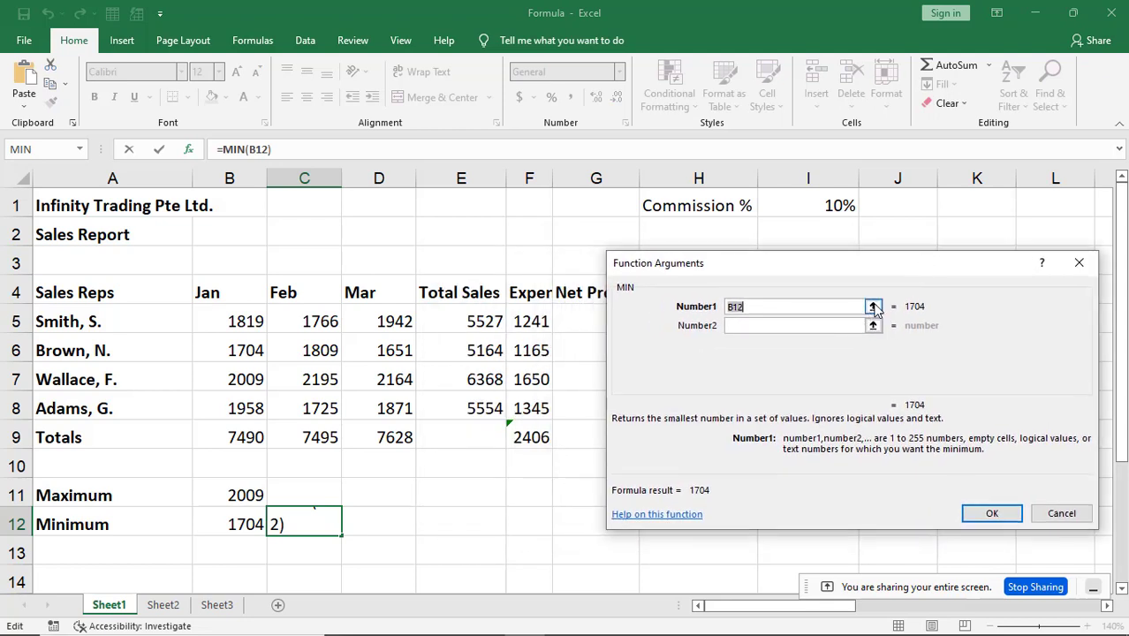
click(872, 308)
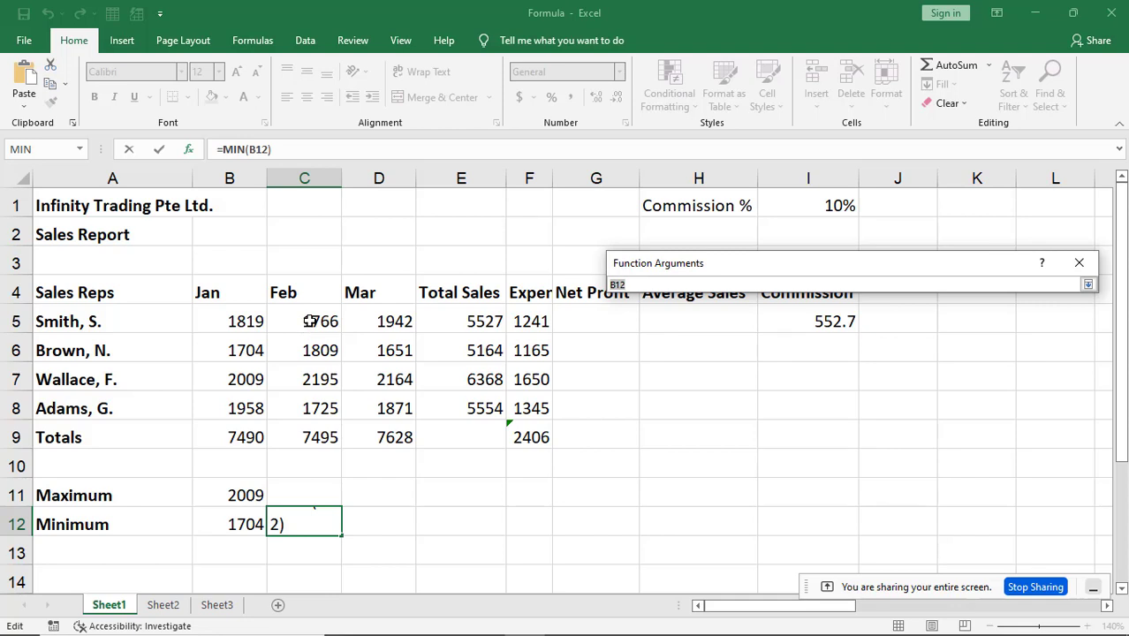
drag(309, 321, 315, 407)
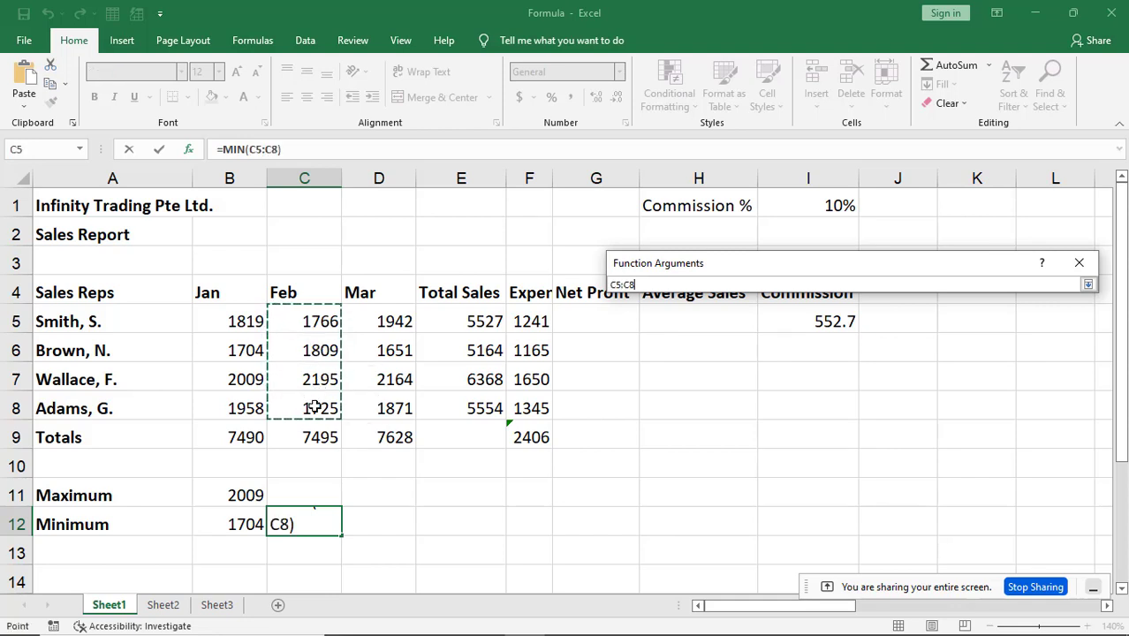
click(1088, 284)
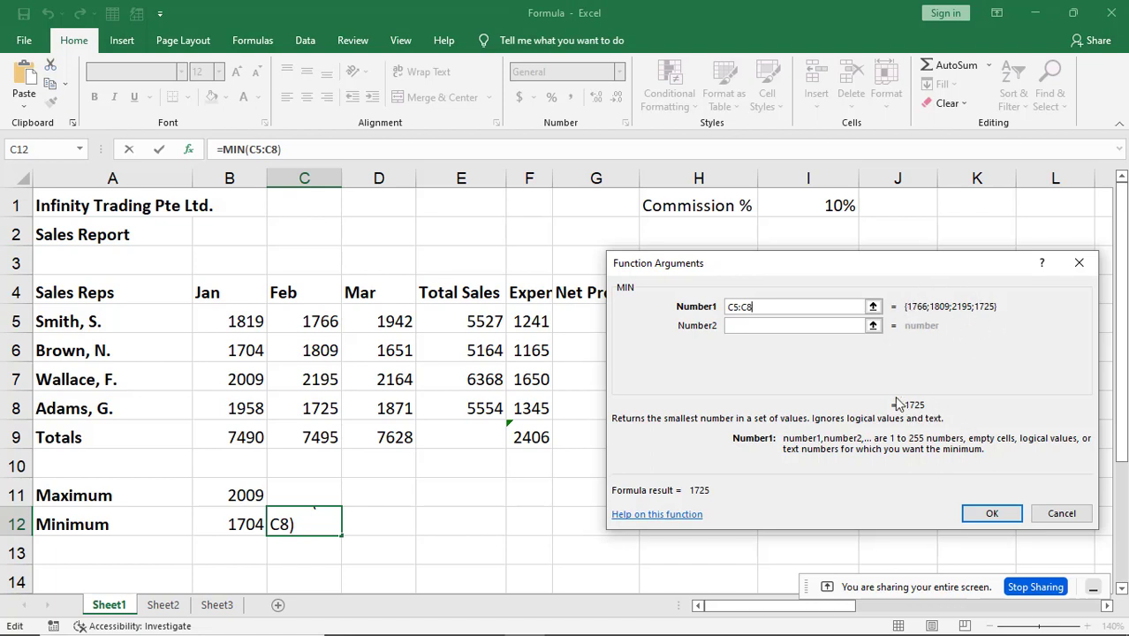
click(997, 517)
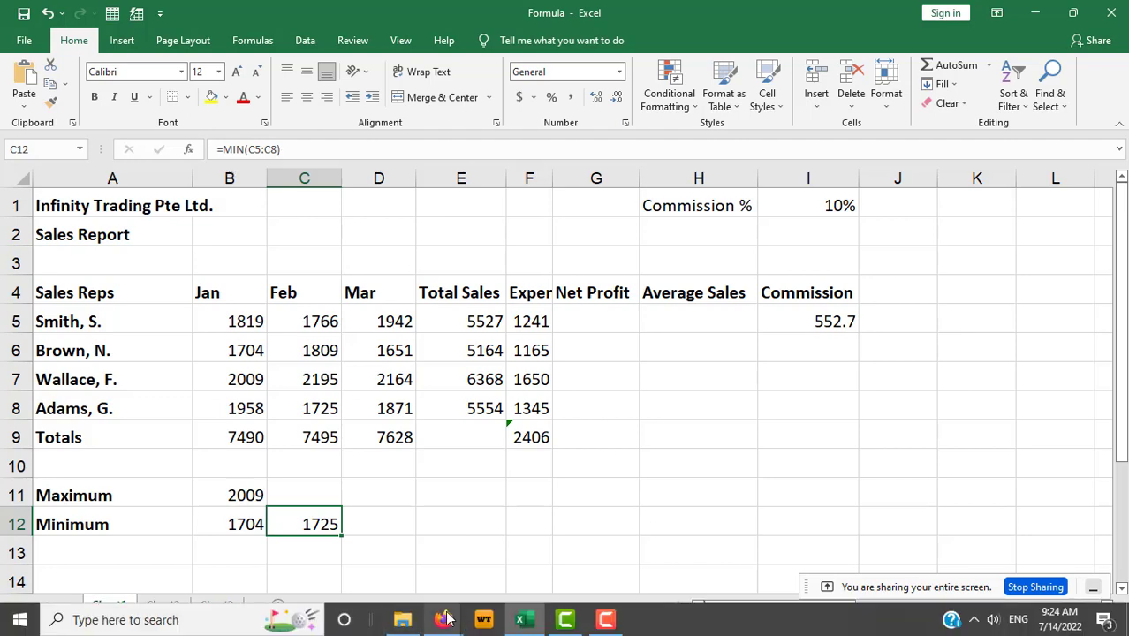
- Bring up the LESSON 10 - FORMULAS page and read through the 10.8 Using AutoCalculate steps table
click(442, 621)
click(402, 561)
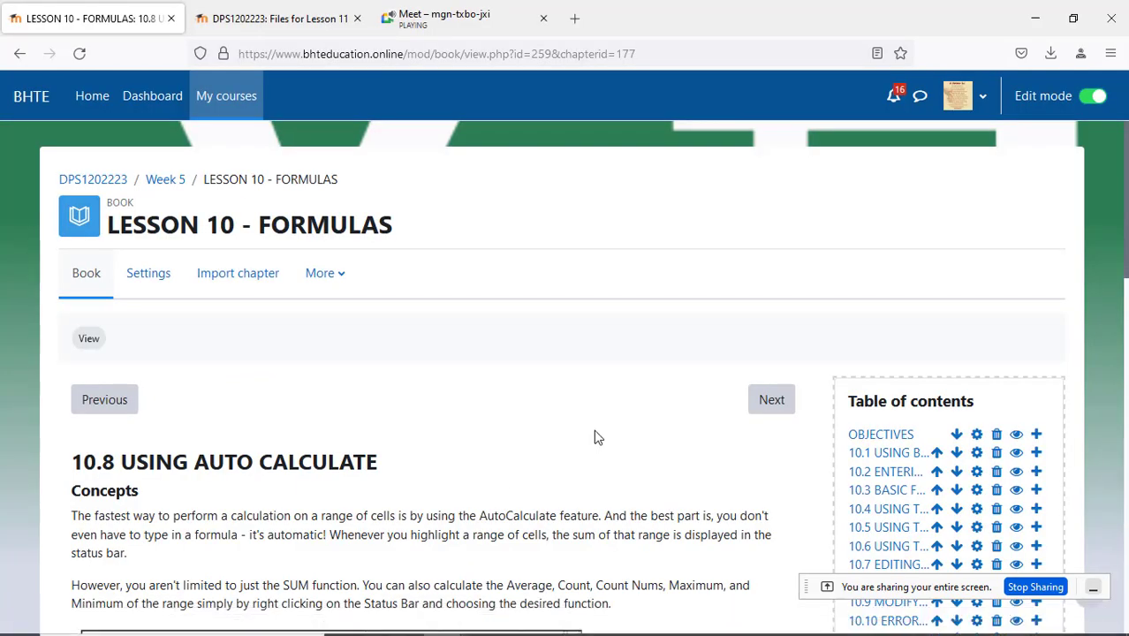
scroll(591, 372, down, 5)
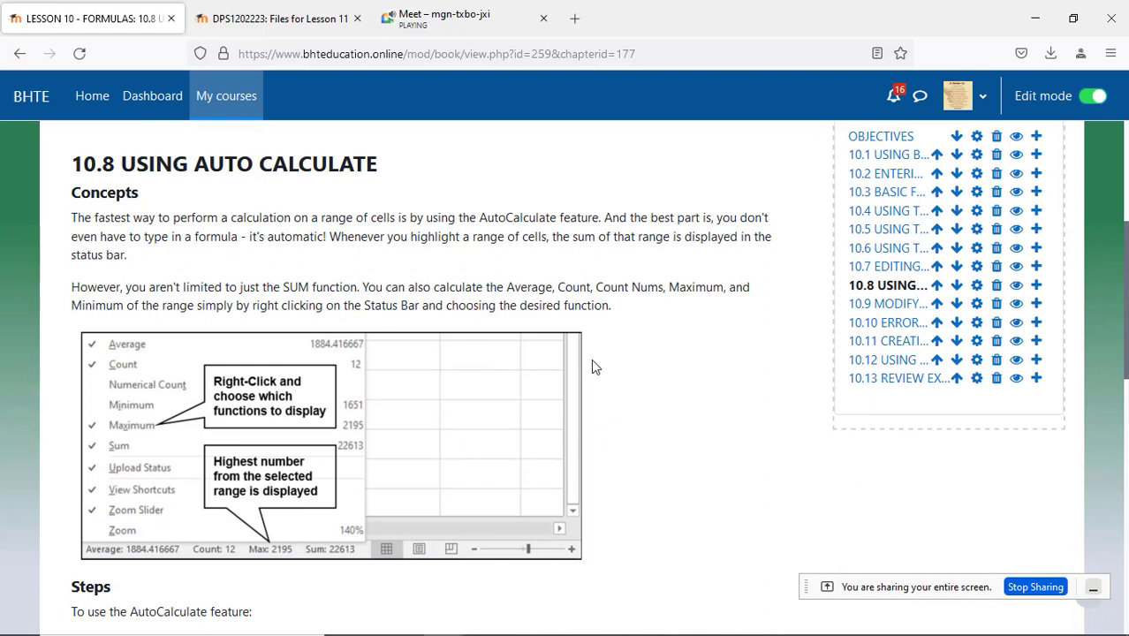
scroll(592, 367, down, 4)
scroll(591, 367, down, 3)
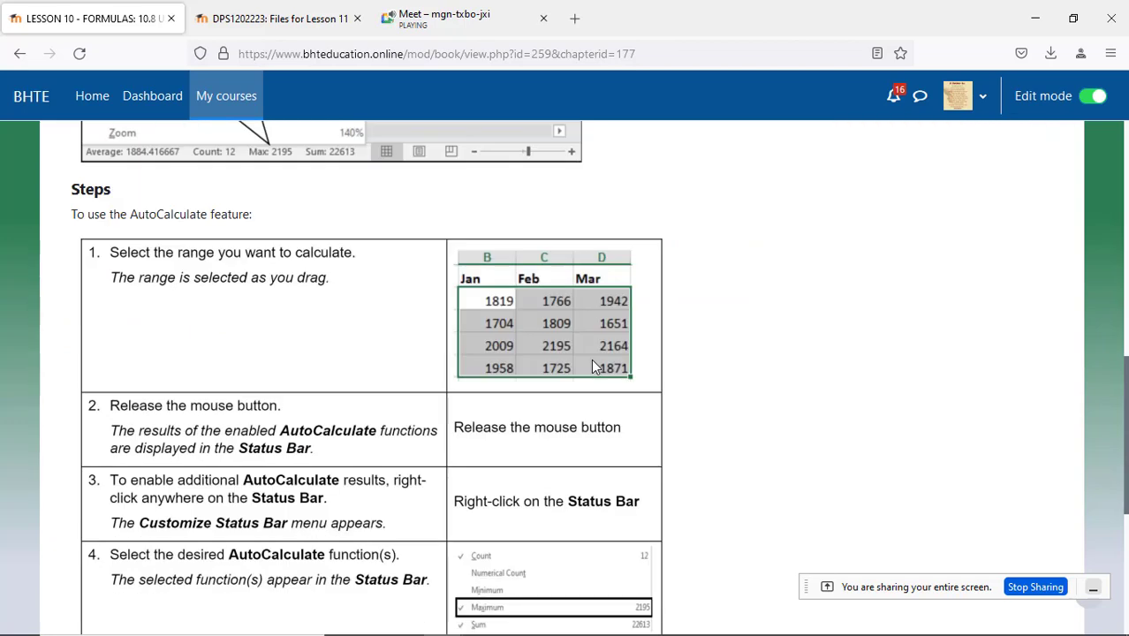
scroll(594, 367, up, 2)
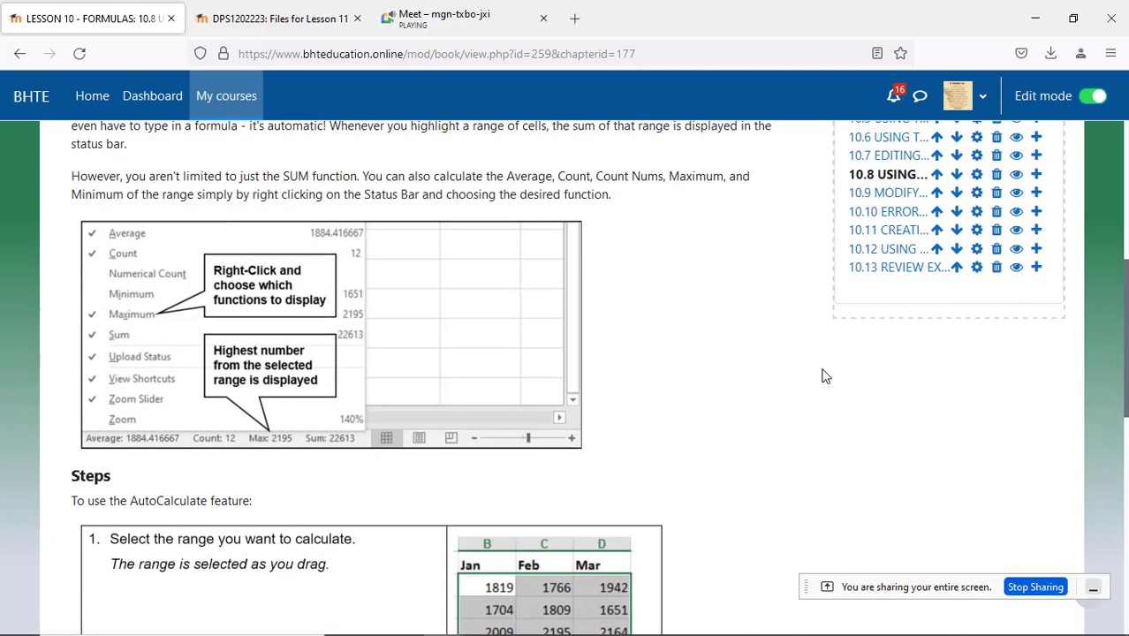
scroll(823, 377, up, 4)
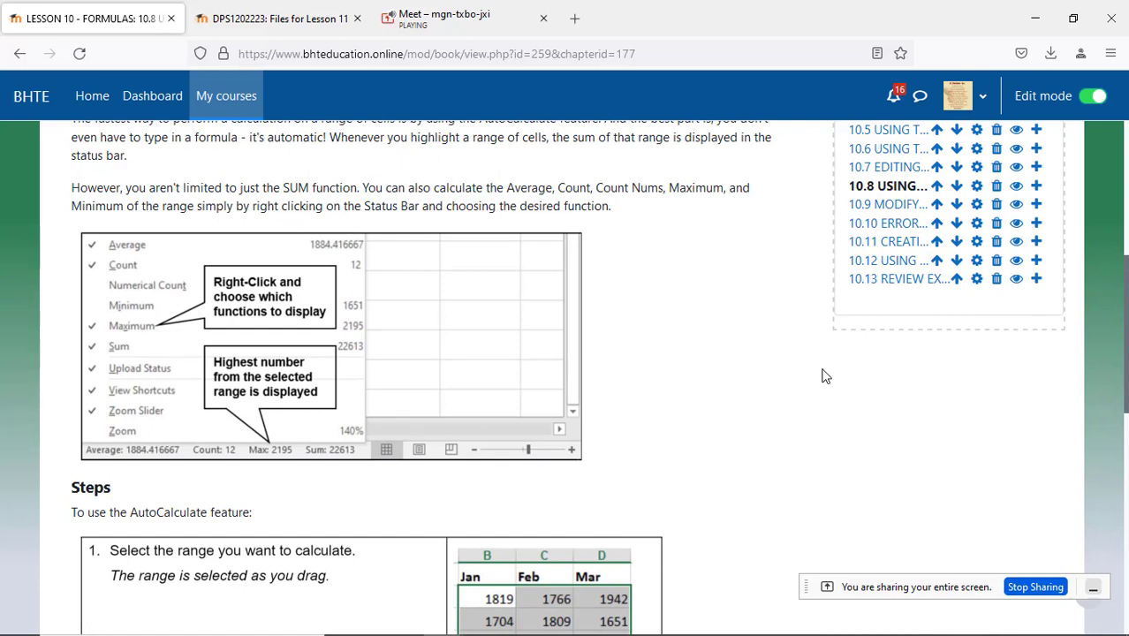
scroll(822, 377, up, 2)
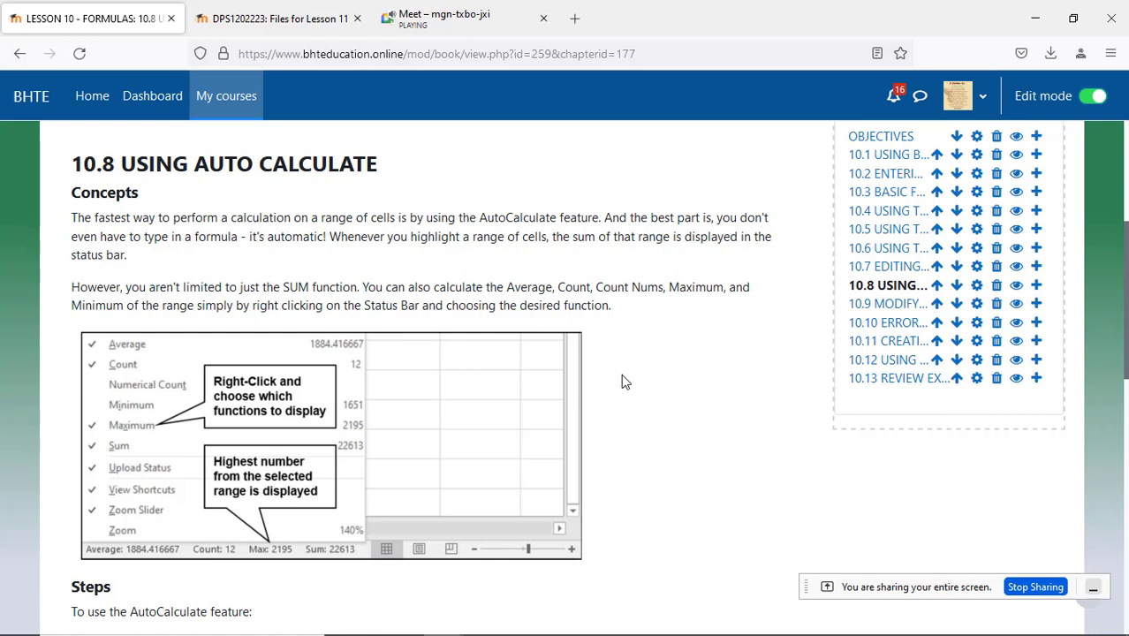
scroll(621, 373, down, 6)
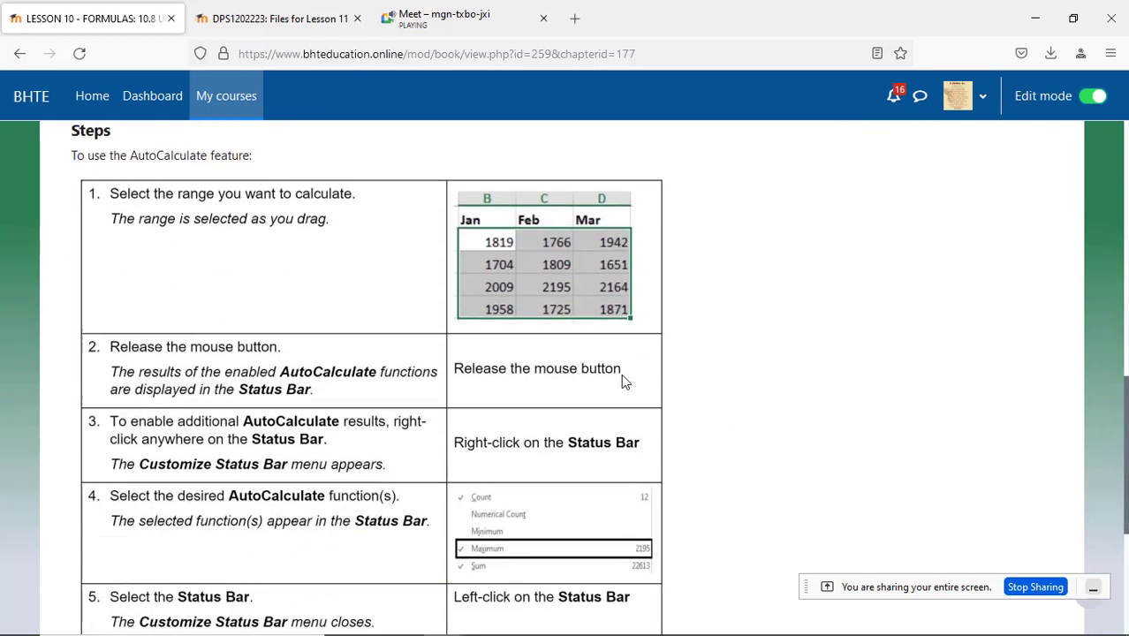
scroll(621, 373, up, 1)
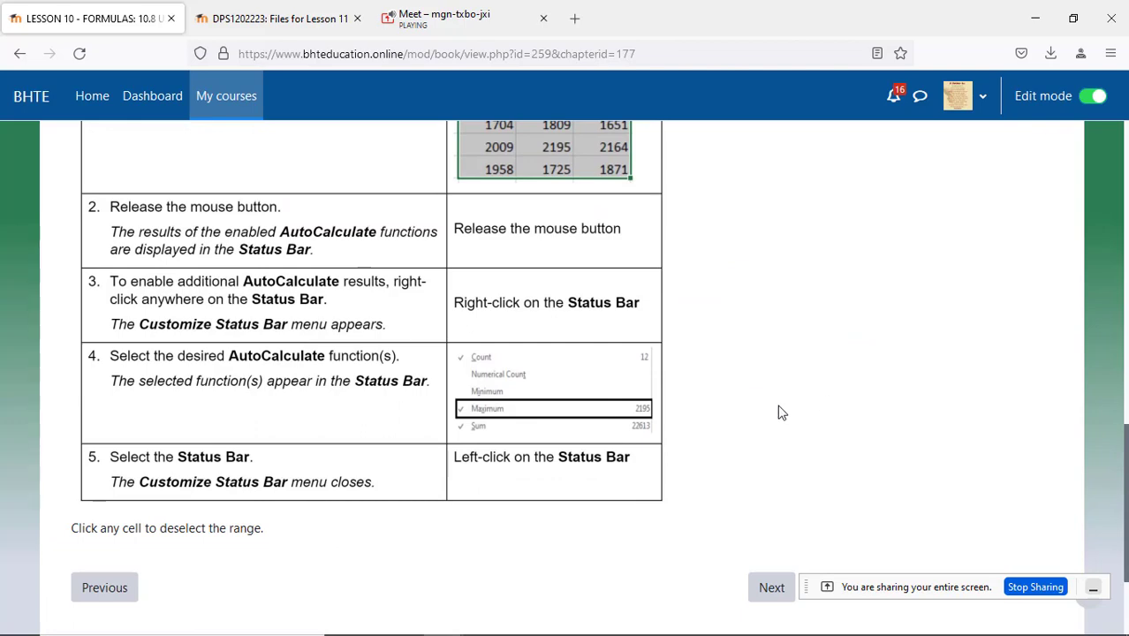
scroll(780, 409, up, 3)
scroll(780, 411, up, 1)
scroll(780, 412, up, 1)
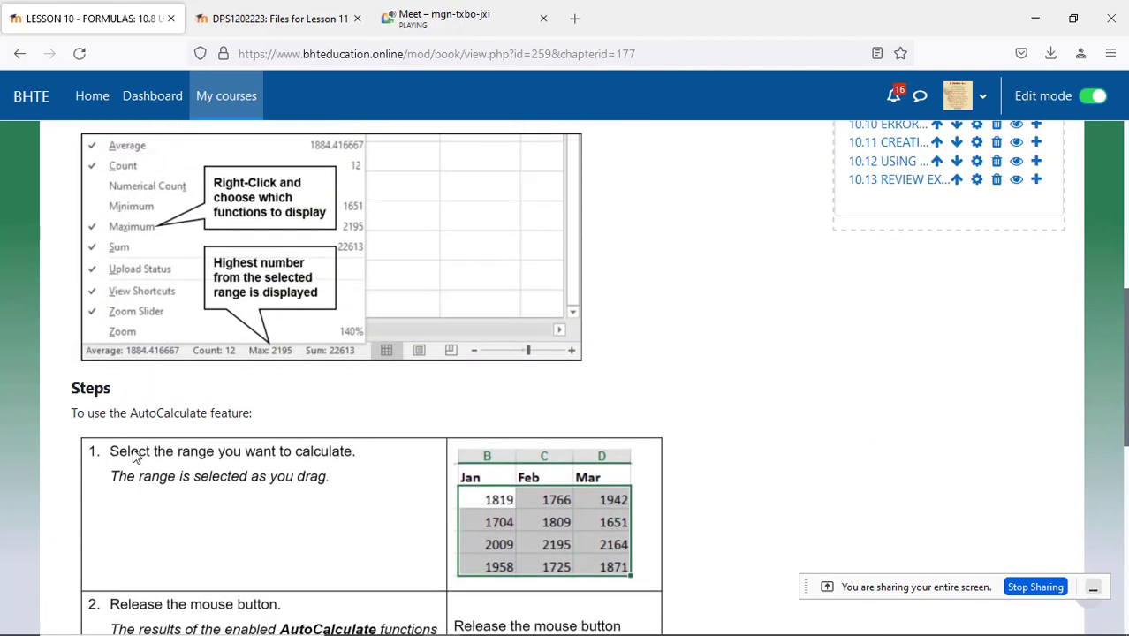
scroll(660, 368, down, 3)
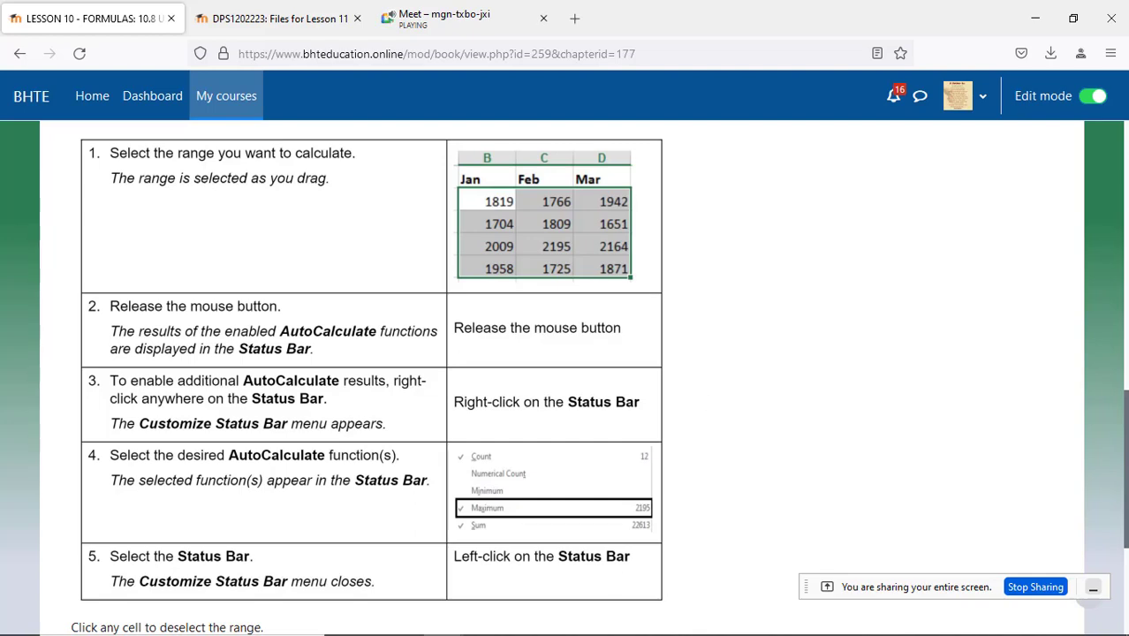
- Select the Jan–Mar sales figures B5:D8 in Excel, then bring the LESSON 10 page back
mouse_move(483, 633)
click(534, 629)
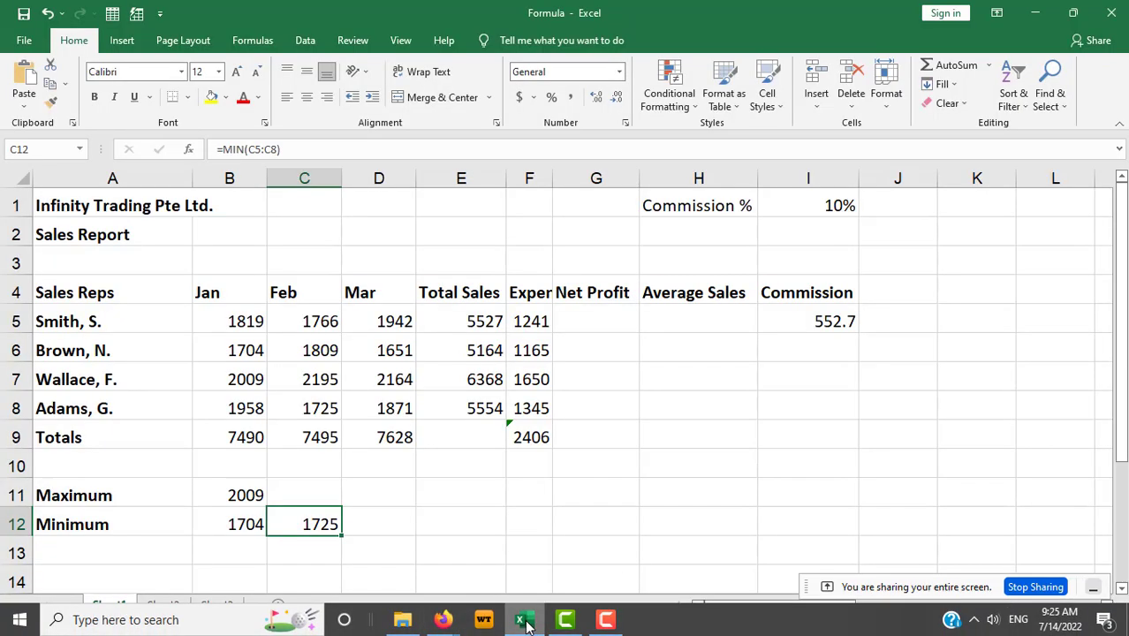
drag(229, 320, 375, 404)
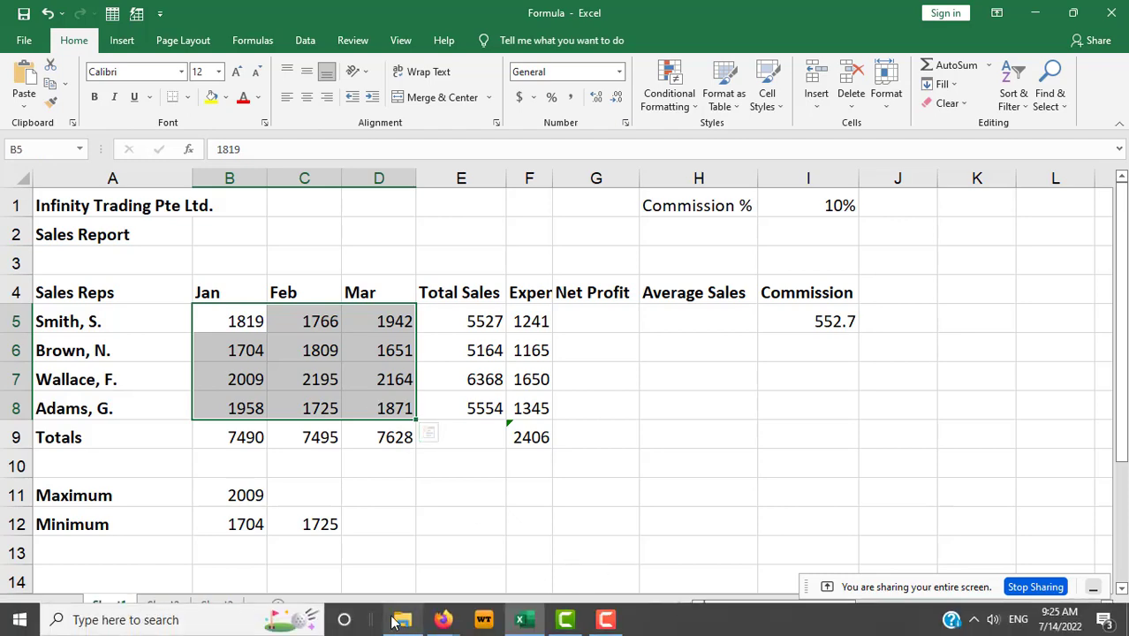
click(444, 623)
click(353, 543)
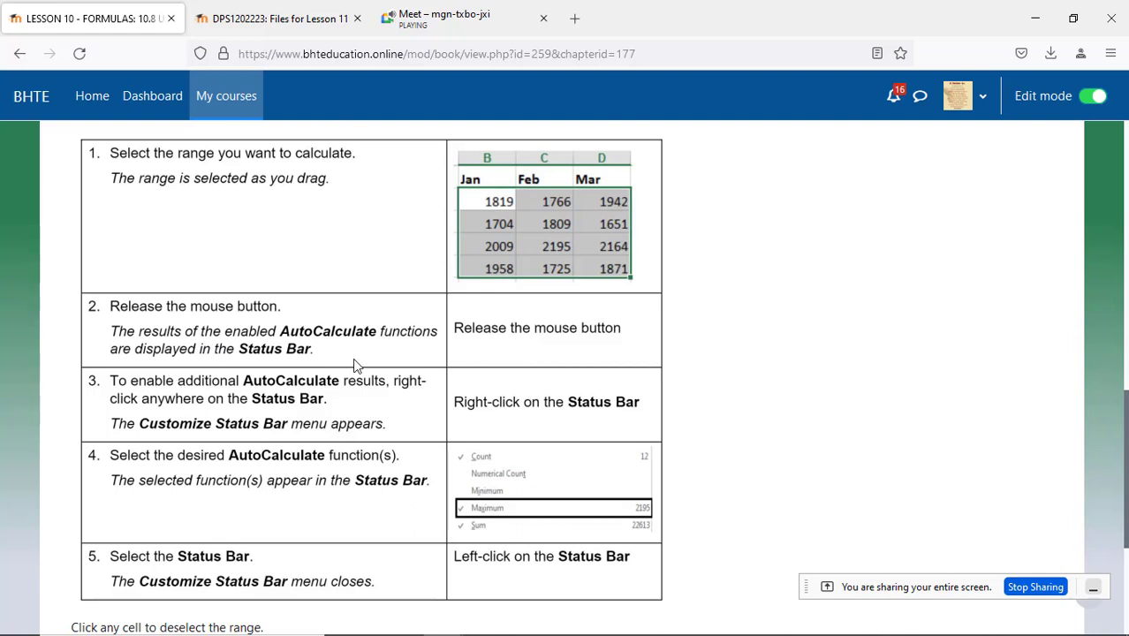
- Look over the AutoCalculate steps table again, then return to the Excel sales report
scroll(740, 411, up, 2)
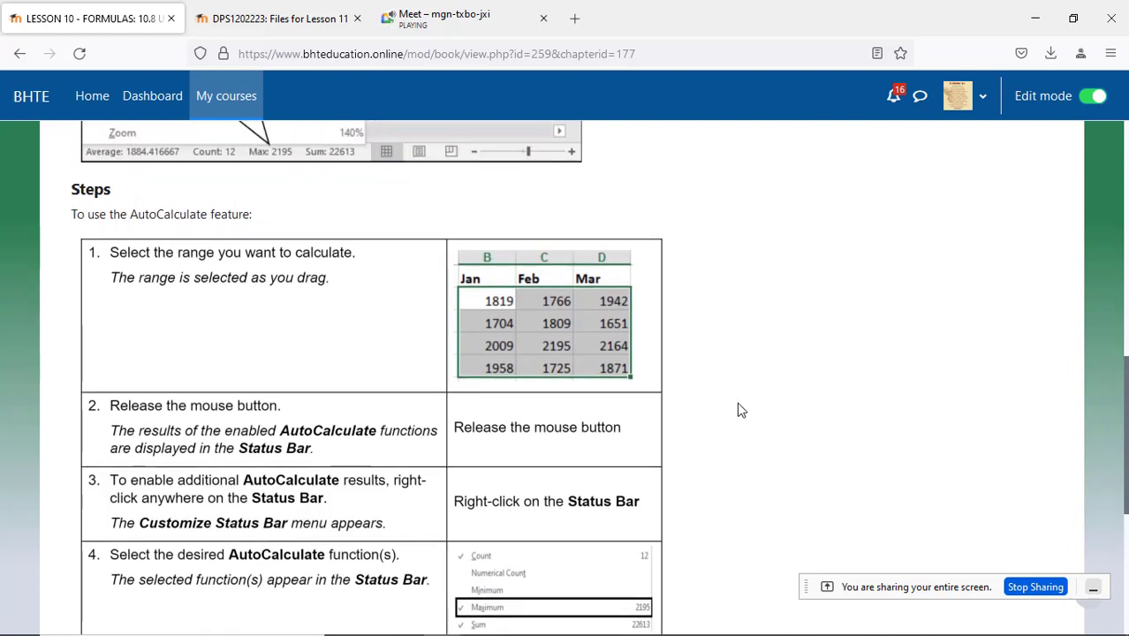
scroll(740, 411, up, 2)
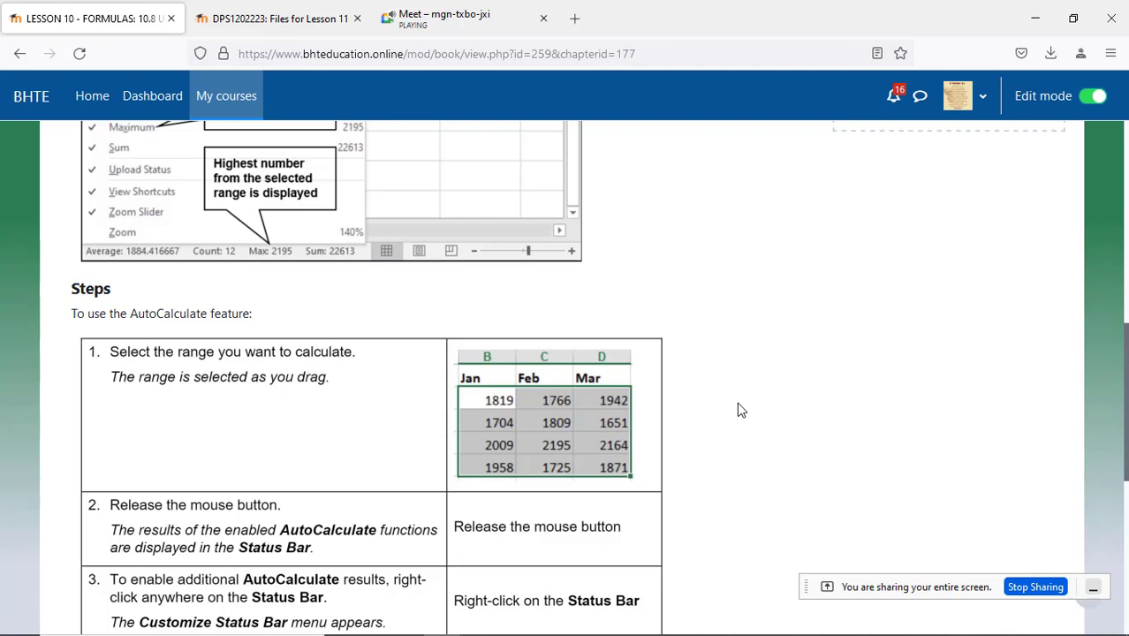
scroll(740, 409, down, 6)
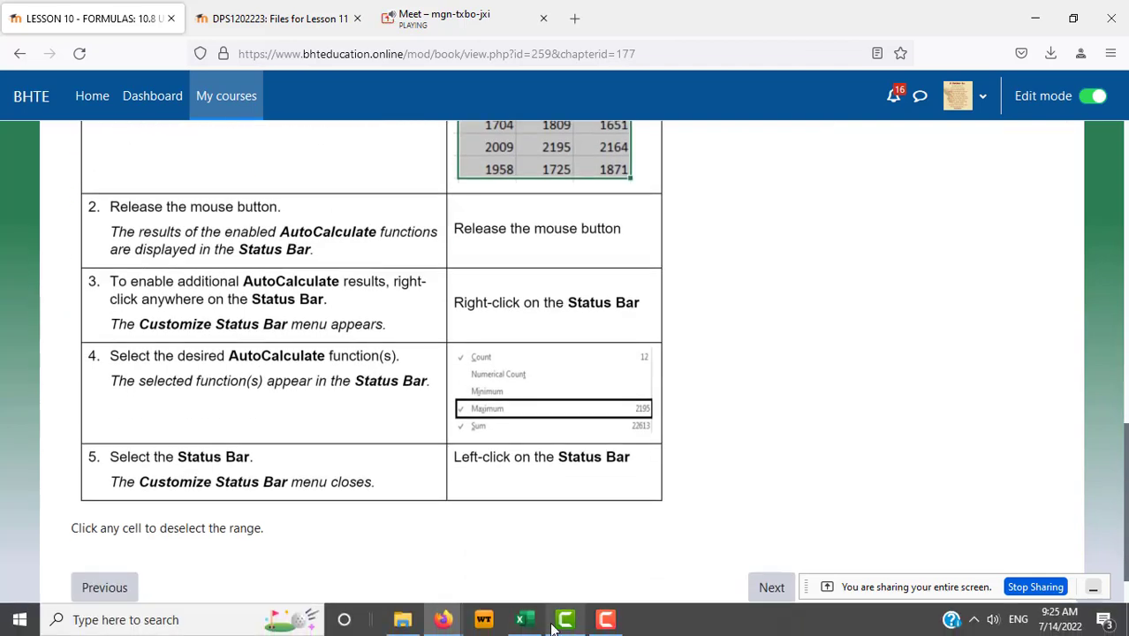
click(524, 619)
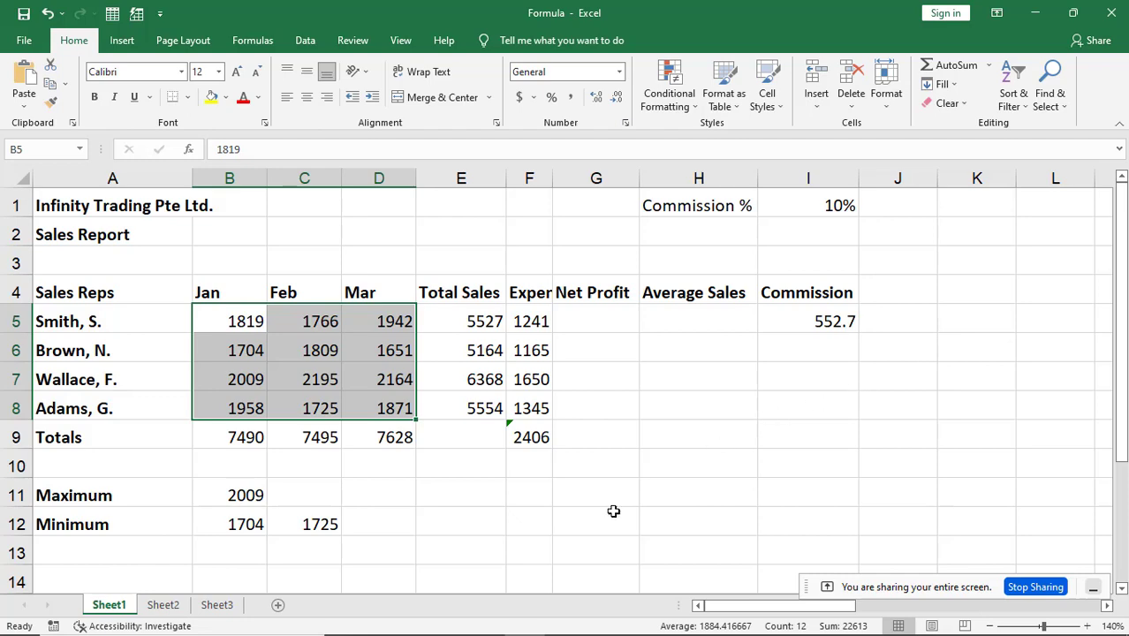
- Bring the LESSON 10 - FORMULAS AutoCalculate page back in front of Excel
mouse_move(547, 632)
mouse_move(441, 620)
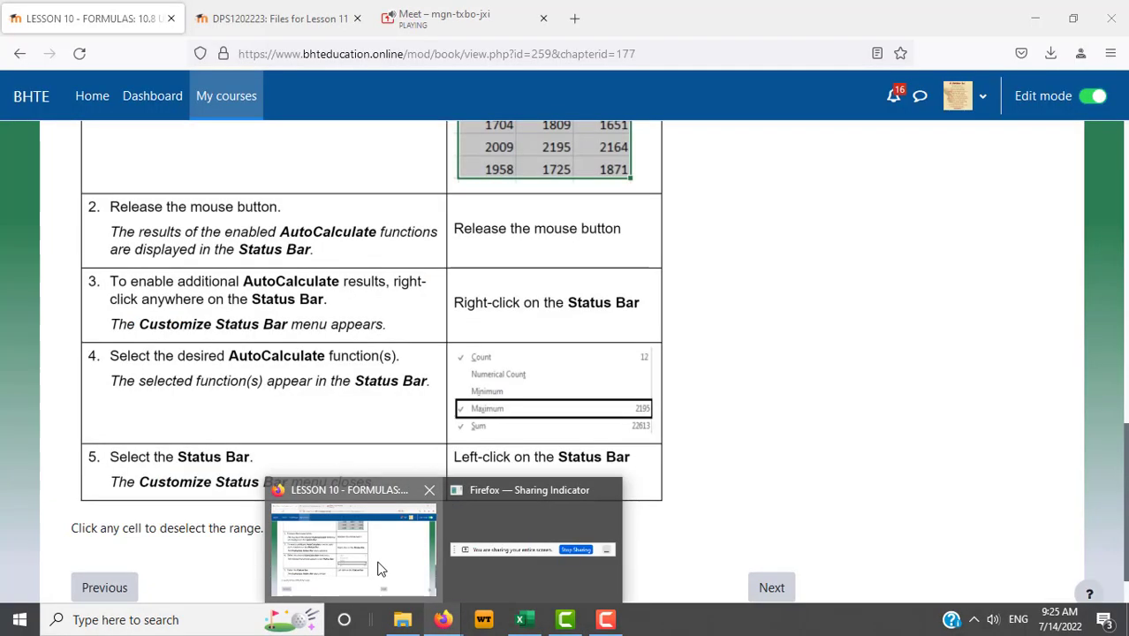
click(378, 564)
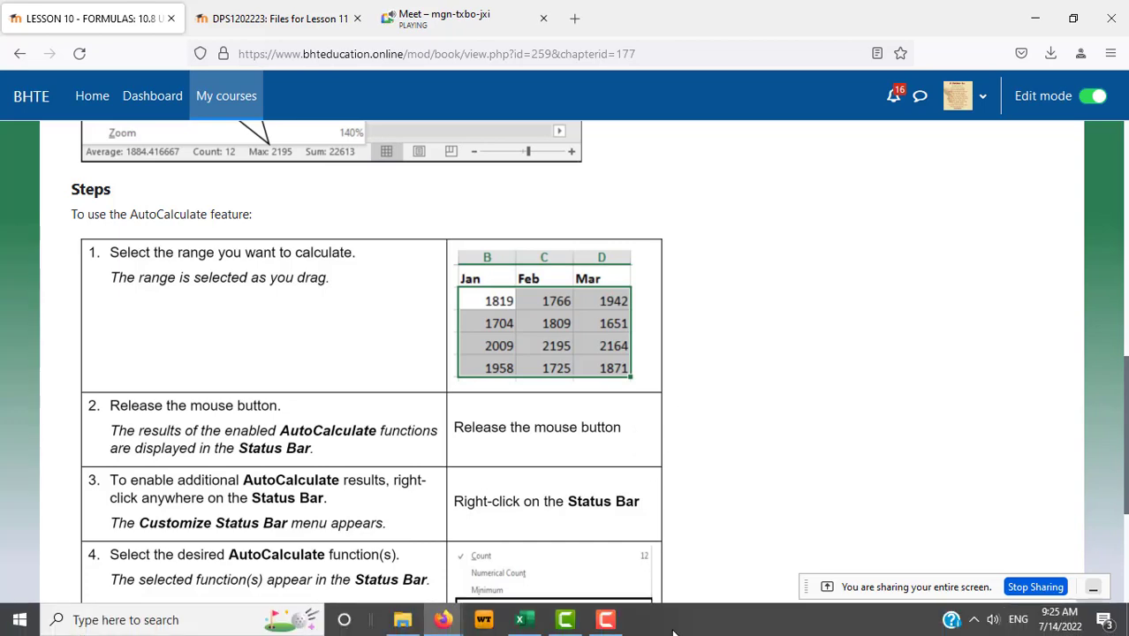
- Scroll up to the 10.8 Using Auto Calculate heading, then return to the Sales Report workbook
scroll(800, 377, up, 5)
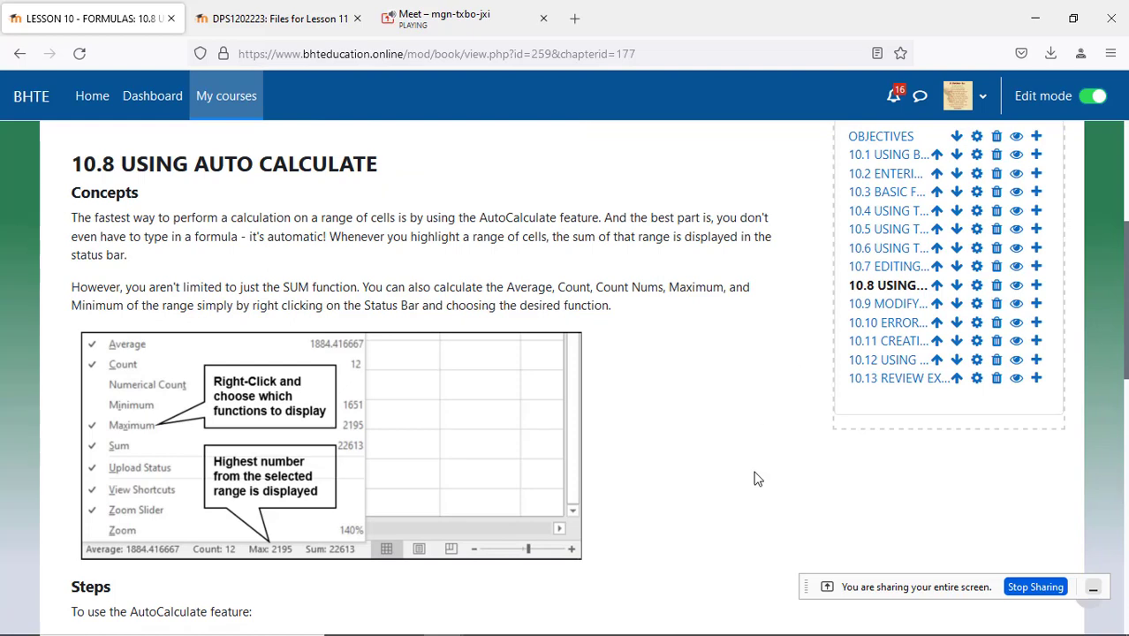
mouse_move(647, 629)
click(525, 622)
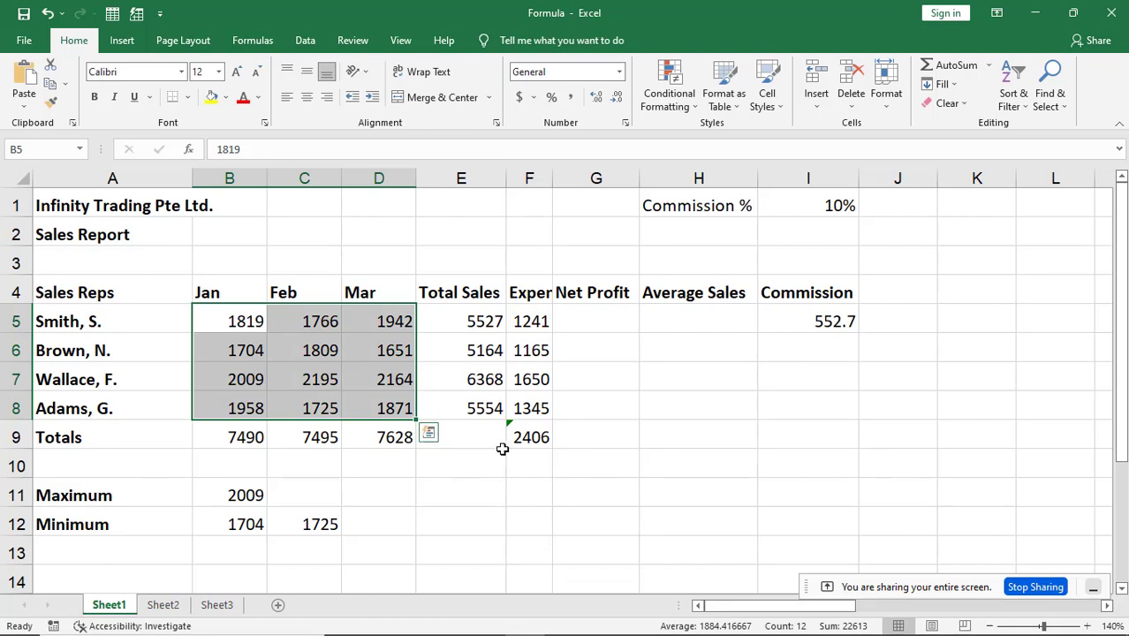
- Look at the AutoSum, Fill and Clear dropdown options without choosing any
click(991, 66)
click(991, 66)
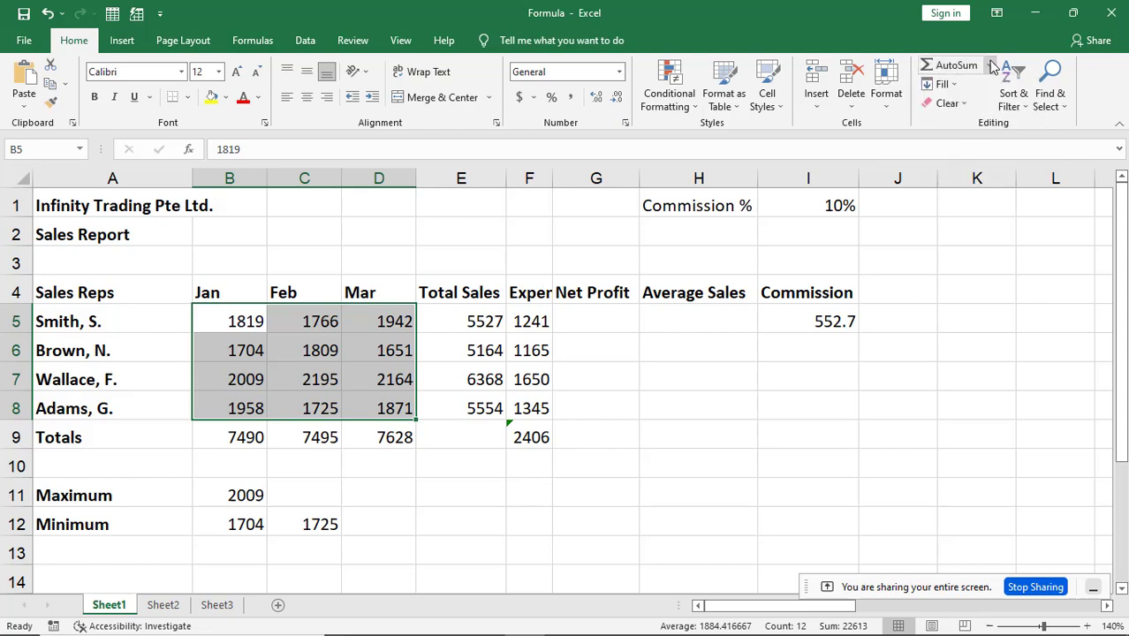
click(952, 84)
click(952, 84)
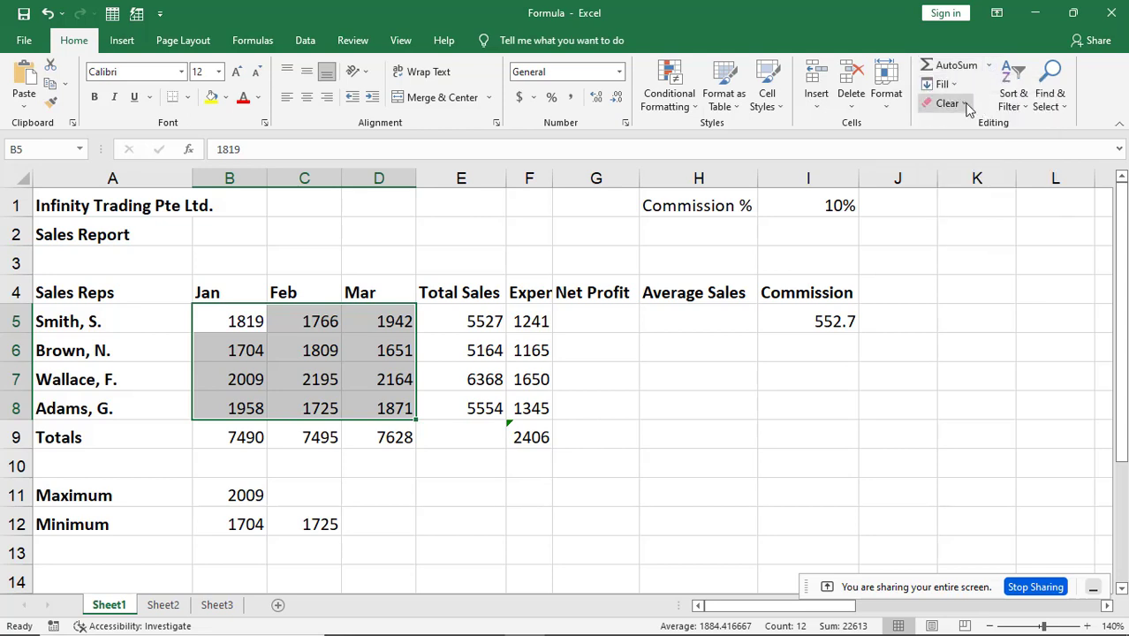
click(966, 105)
click(968, 107)
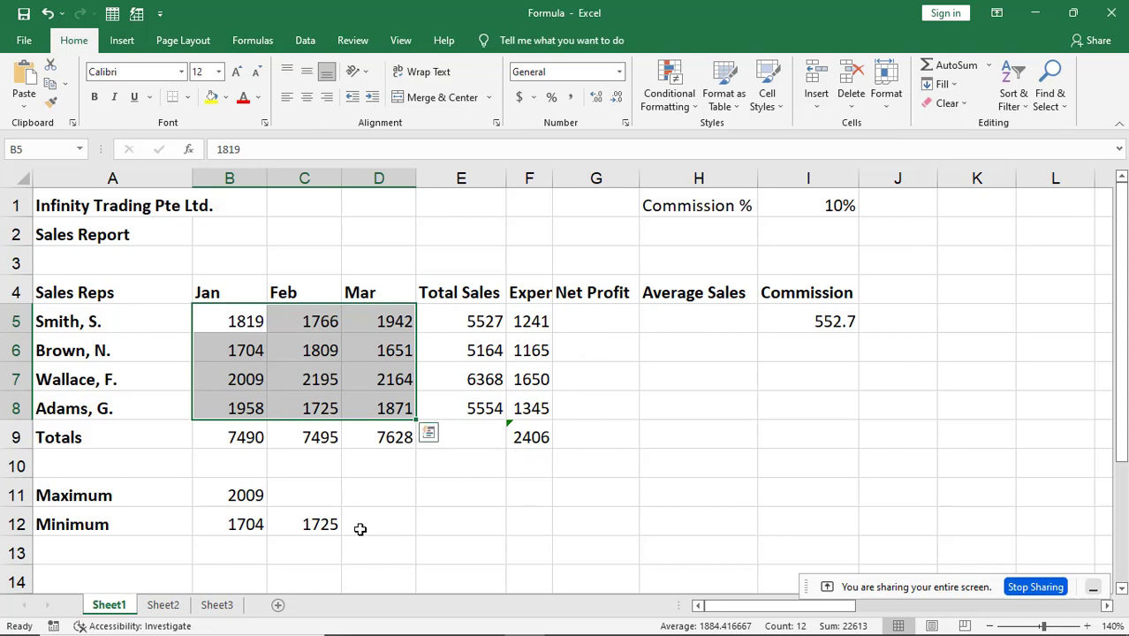
- View the Formulas ribbon features, then switch to the lesson browser window
click(265, 44)
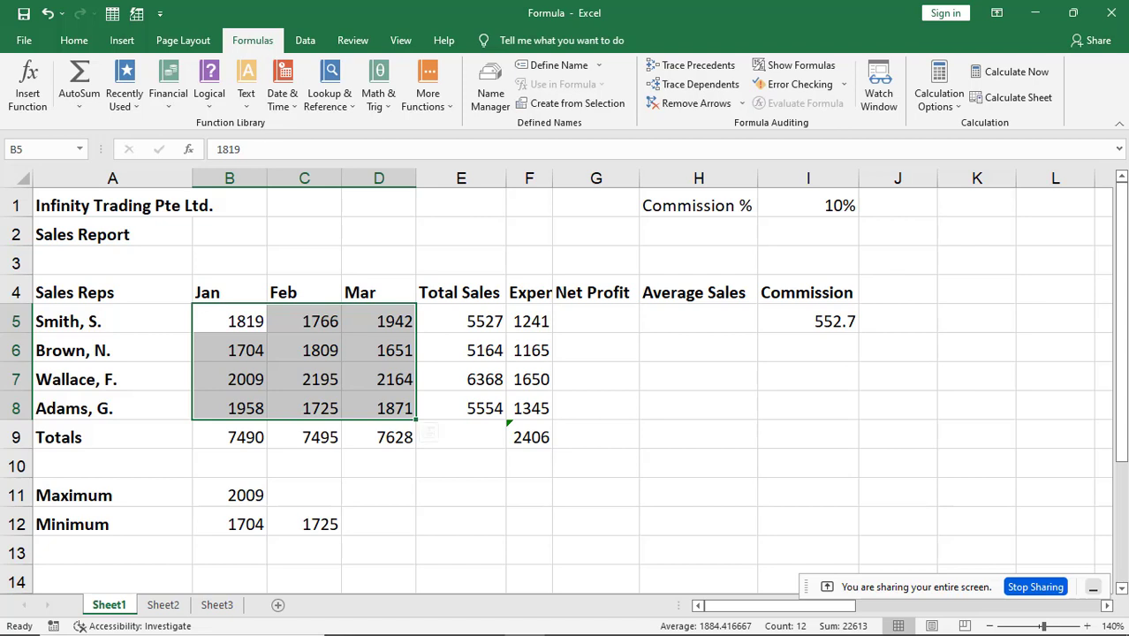
click(433, 621)
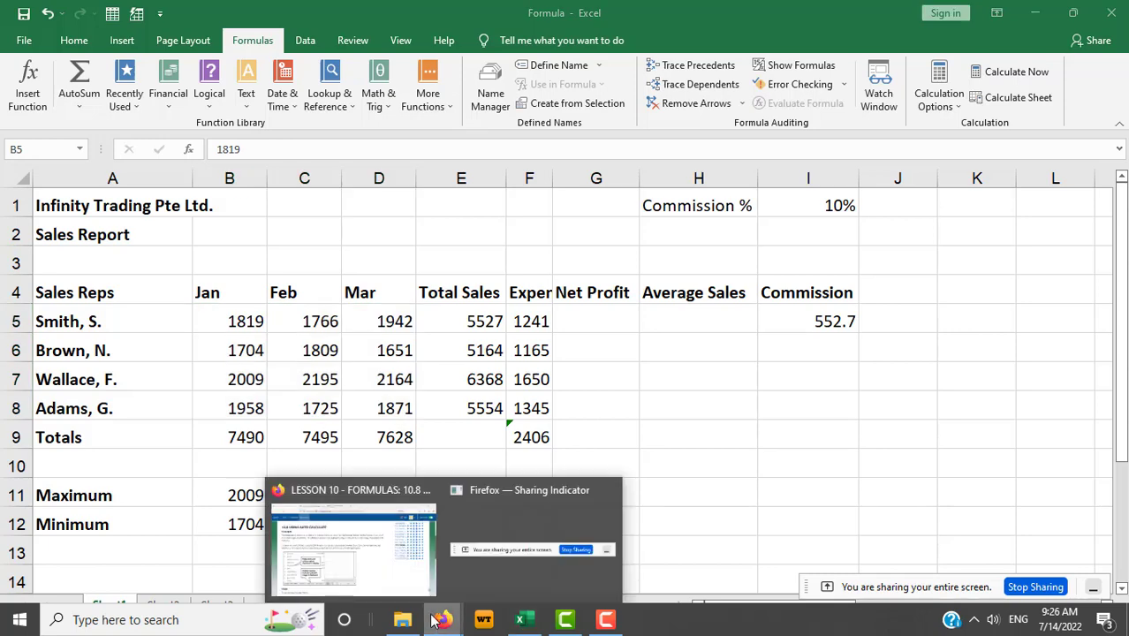
click(390, 579)
- In a new tab, search Google for 'excel auto calculate'
click(578, 18)
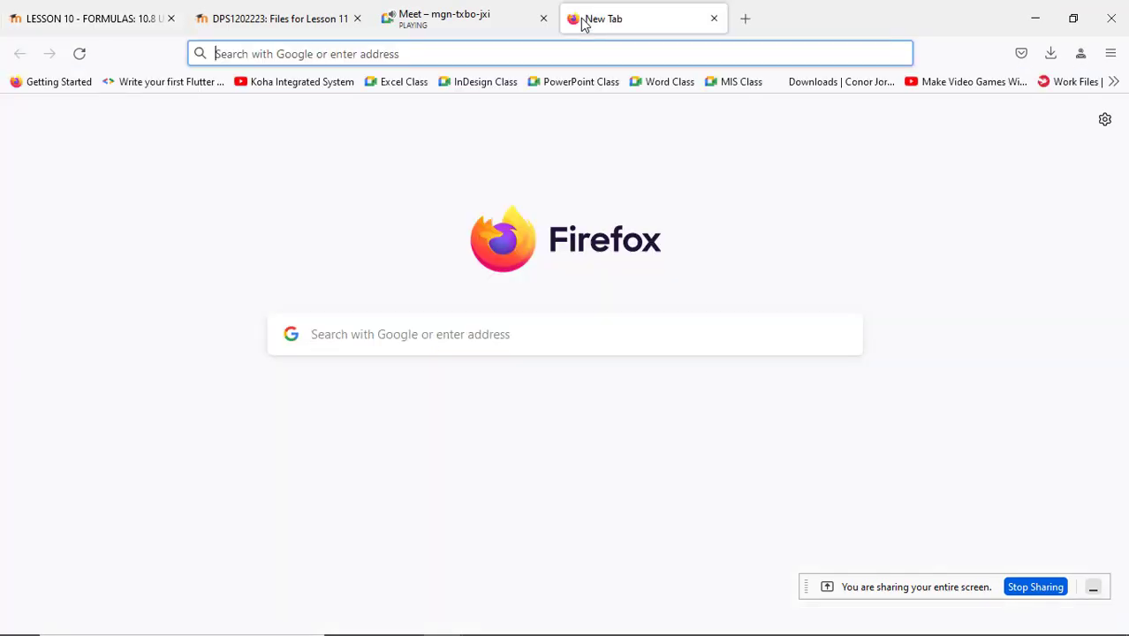
click(614, 337)
text(e)
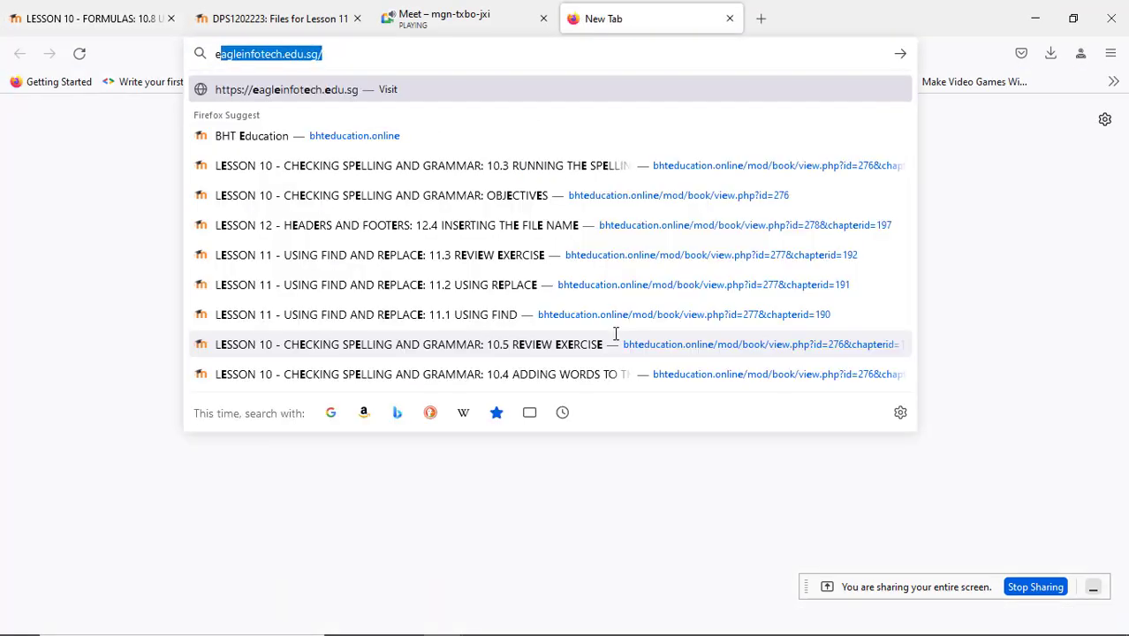
text(xcel aut)
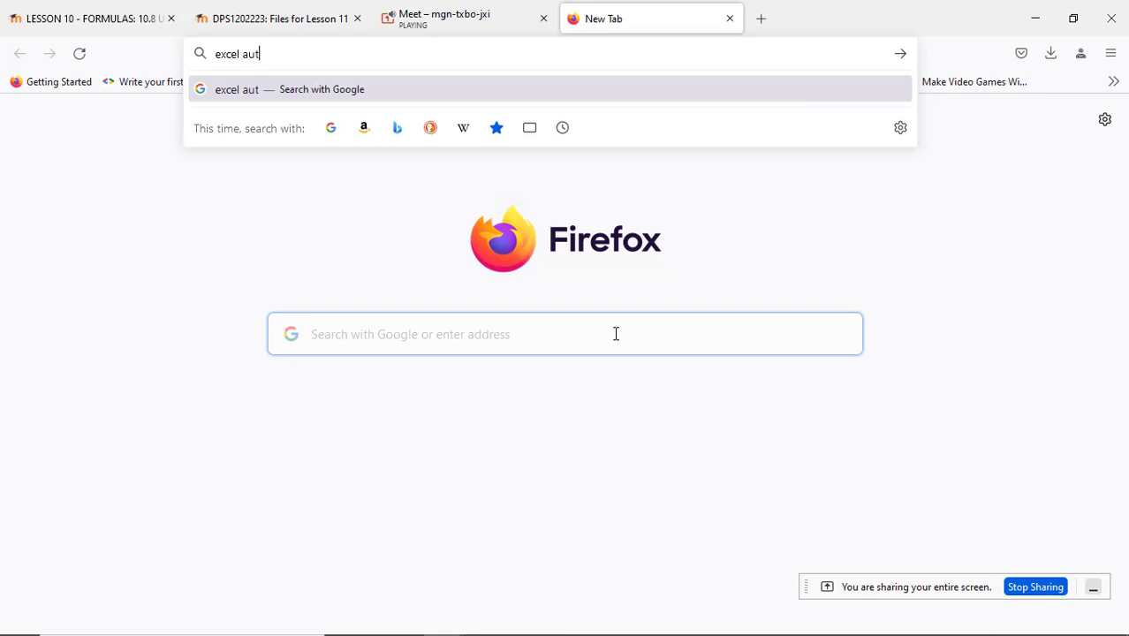
text(ocalculate)
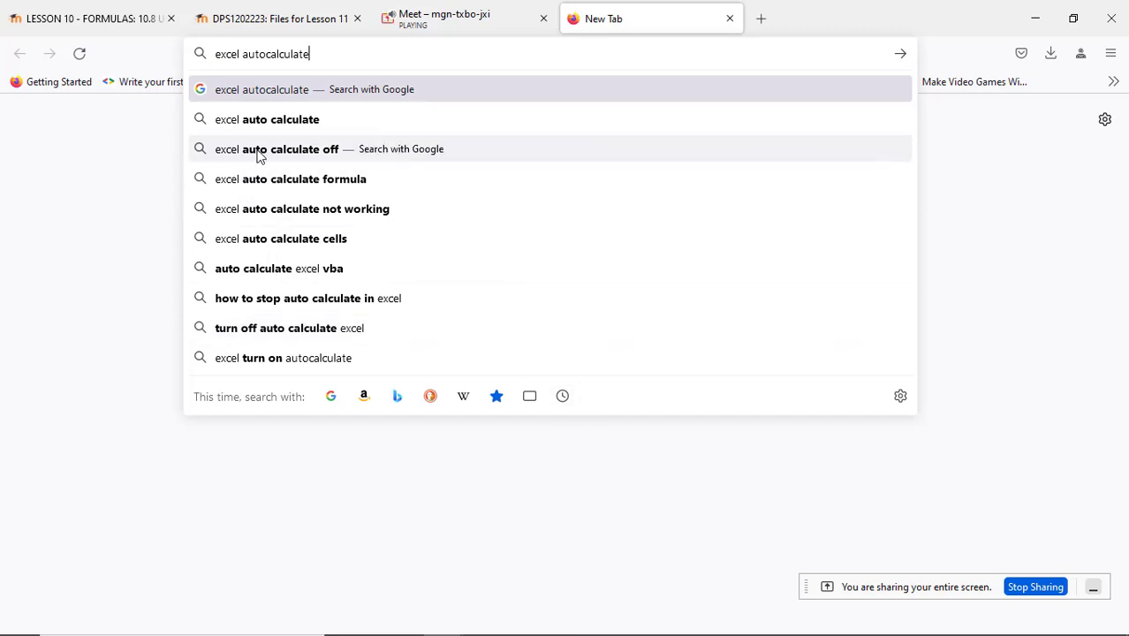
click(265, 123)
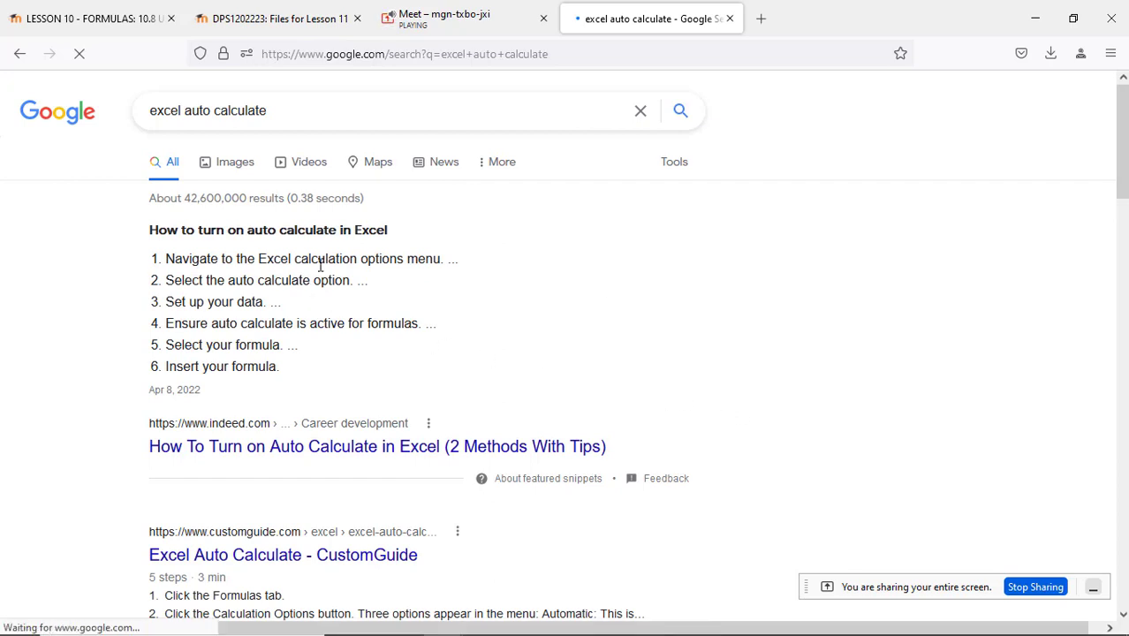
- Open the Indeed auto-calculate result in its own tab and switch to it
right_click(381, 449)
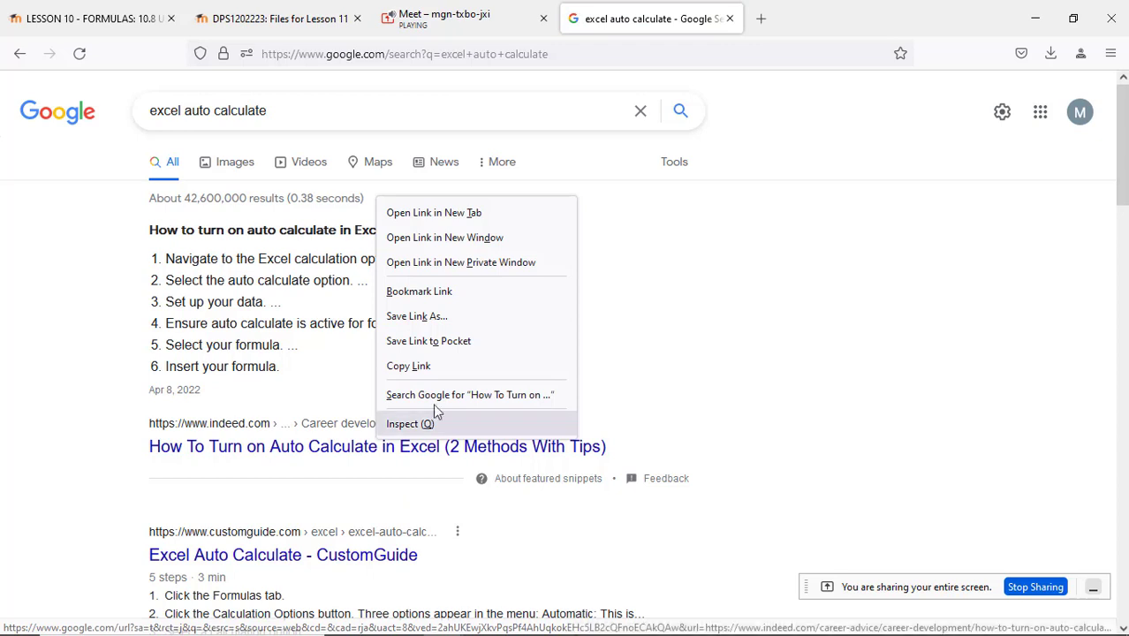
click(482, 214)
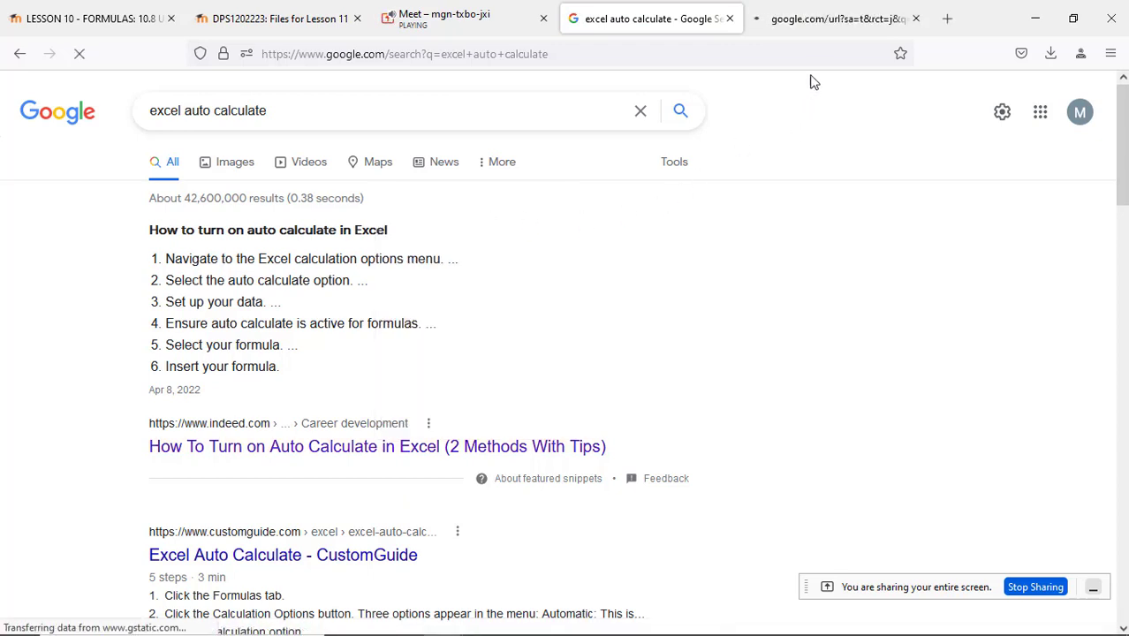
click(849, 27)
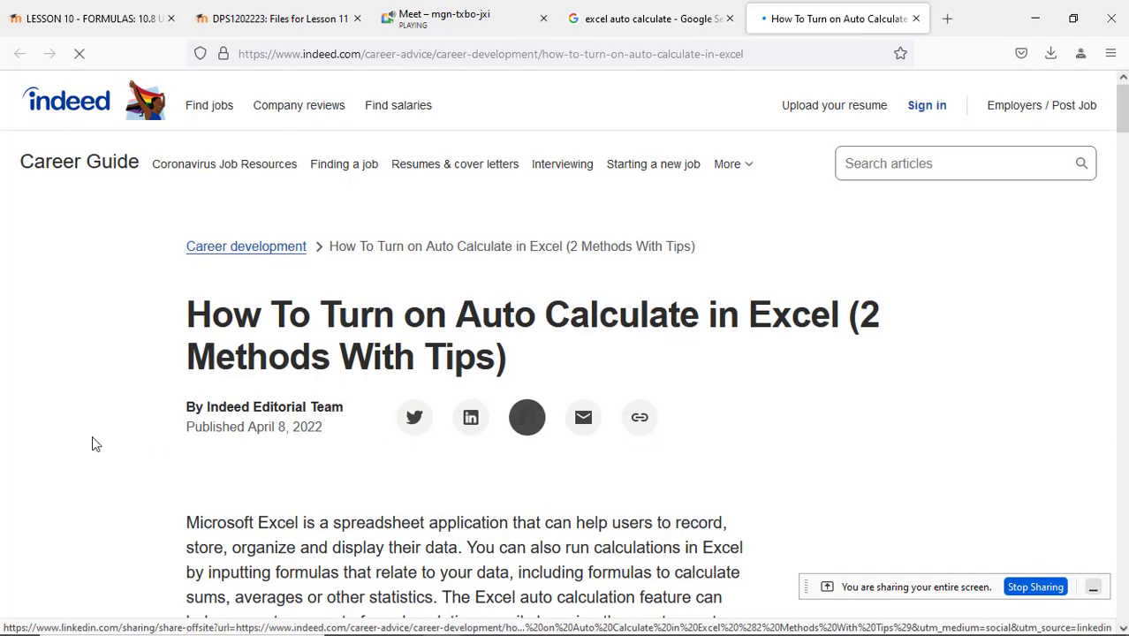
- Scroll the Indeed article down to its calculation-options steps
scroll(53, 444, down, 3)
scroll(92, 423, down, 2)
scroll(93, 423, down, 3)
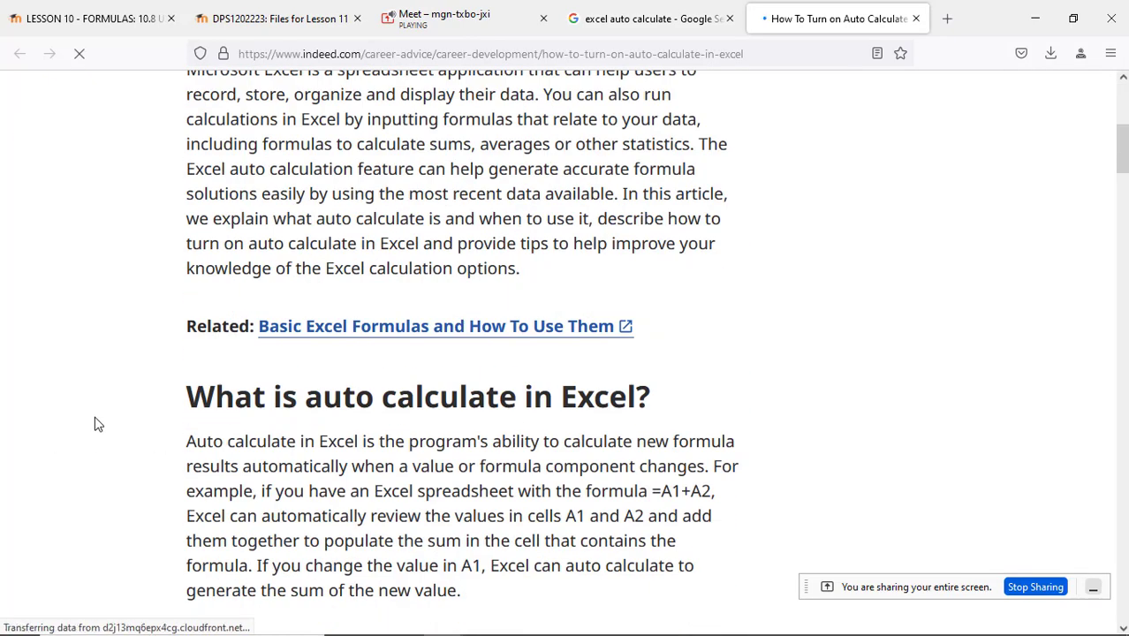
scroll(93, 423, down, 3)
scroll(98, 424, up, 3)
scroll(98, 424, up, 4)
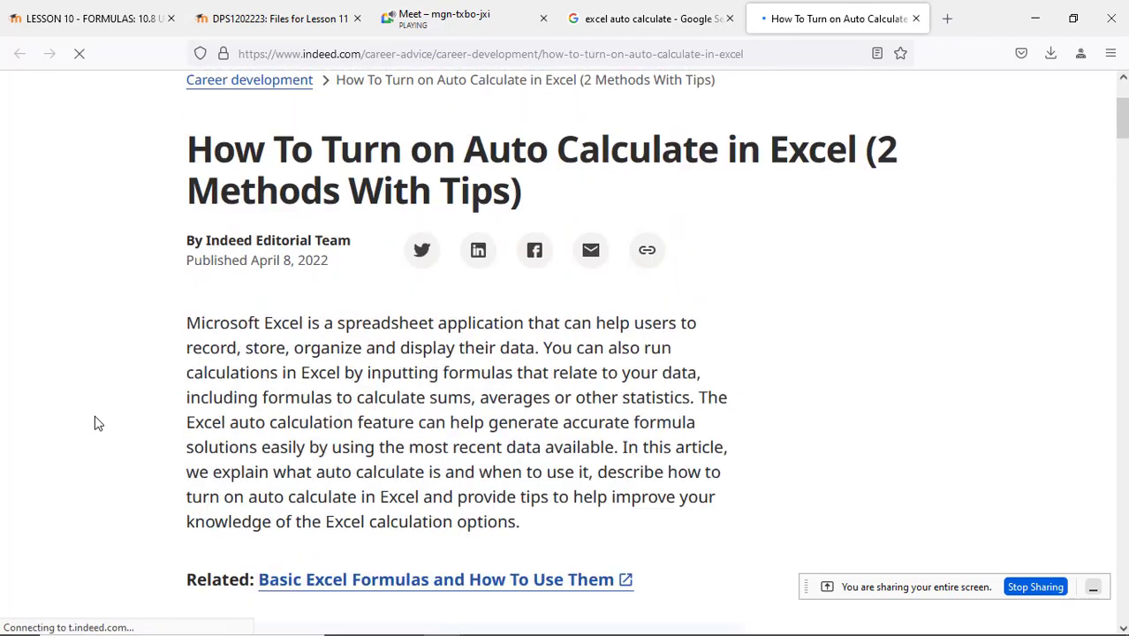
scroll(98, 424, down, 5)
scroll(98, 424, down, 5)
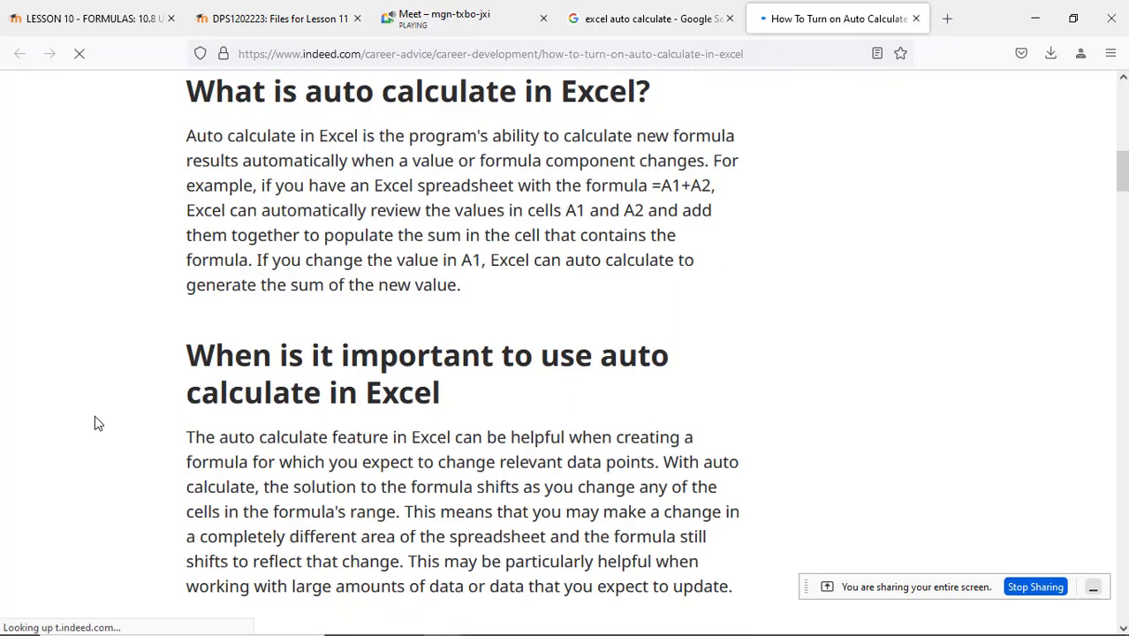
scroll(98, 424, down, 5)
scroll(98, 424, down, 4)
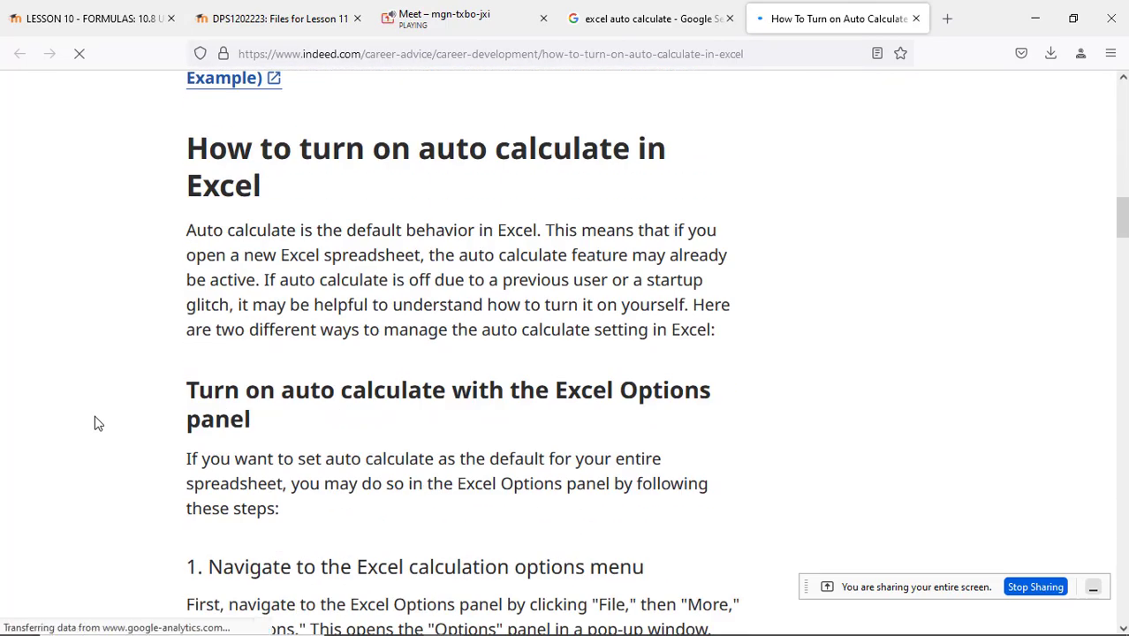
scroll(96, 421, down, 4)
scroll(99, 421, down, 3)
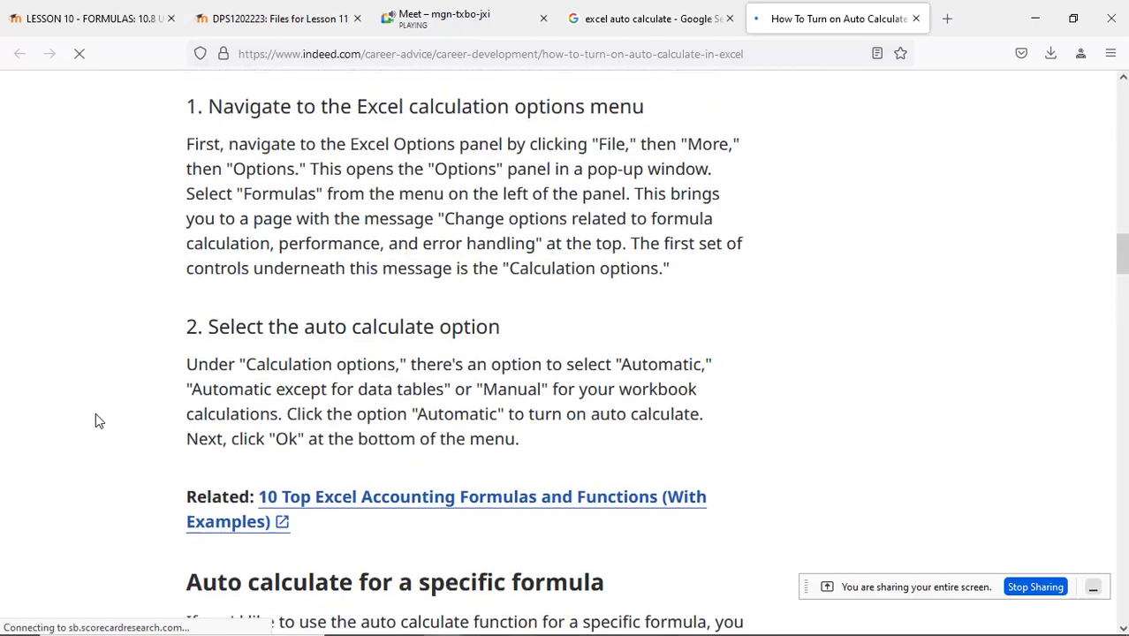
scroll(99, 421, up, 1)
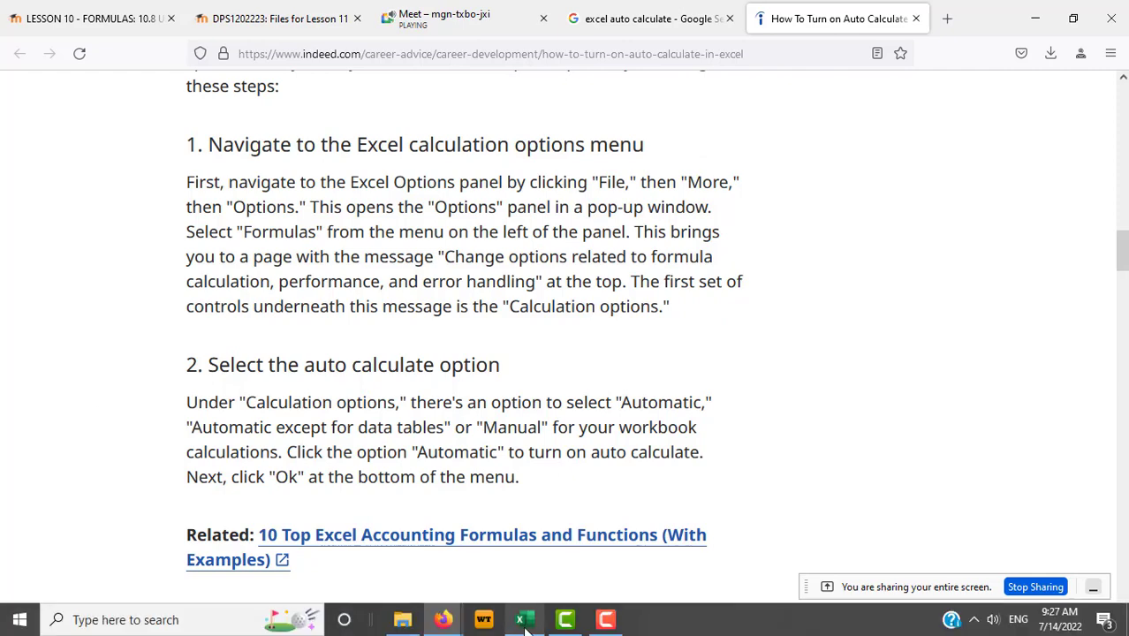
- In Excel Options > Formulas, confirm Workbook Calculation is Automatic and close without changes
click(523, 621)
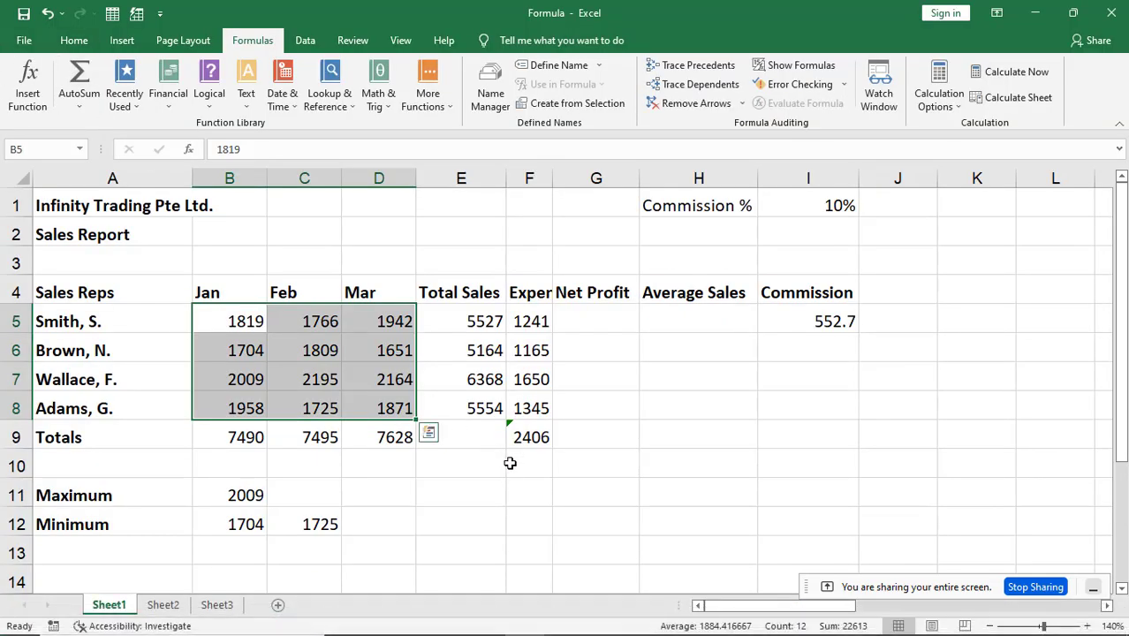
click(512, 463)
click(24, 40)
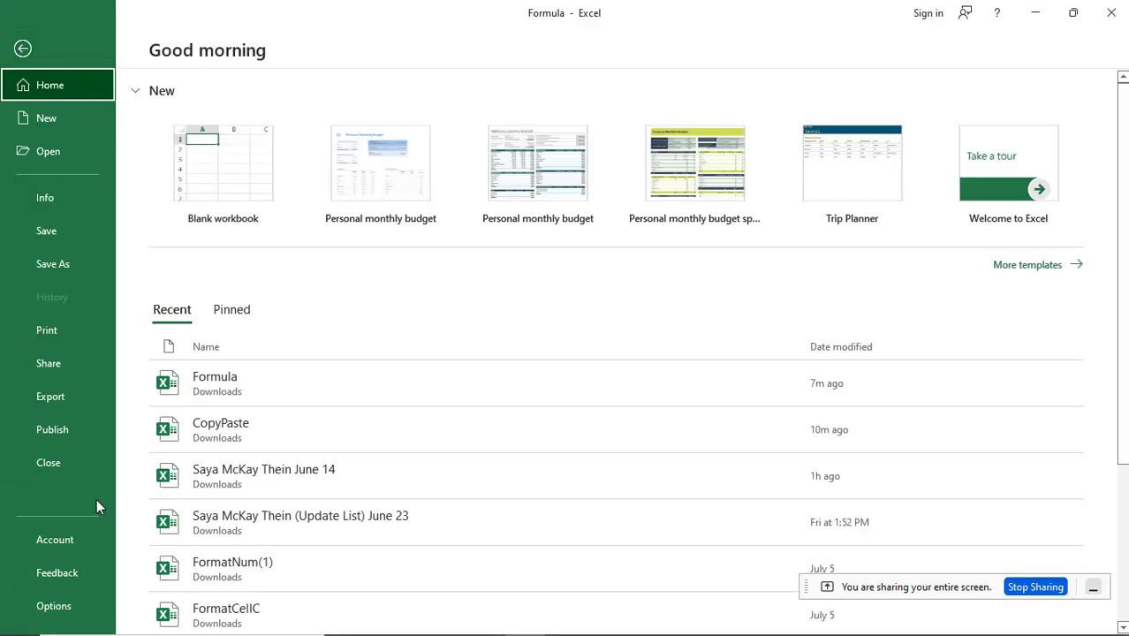
click(48, 609)
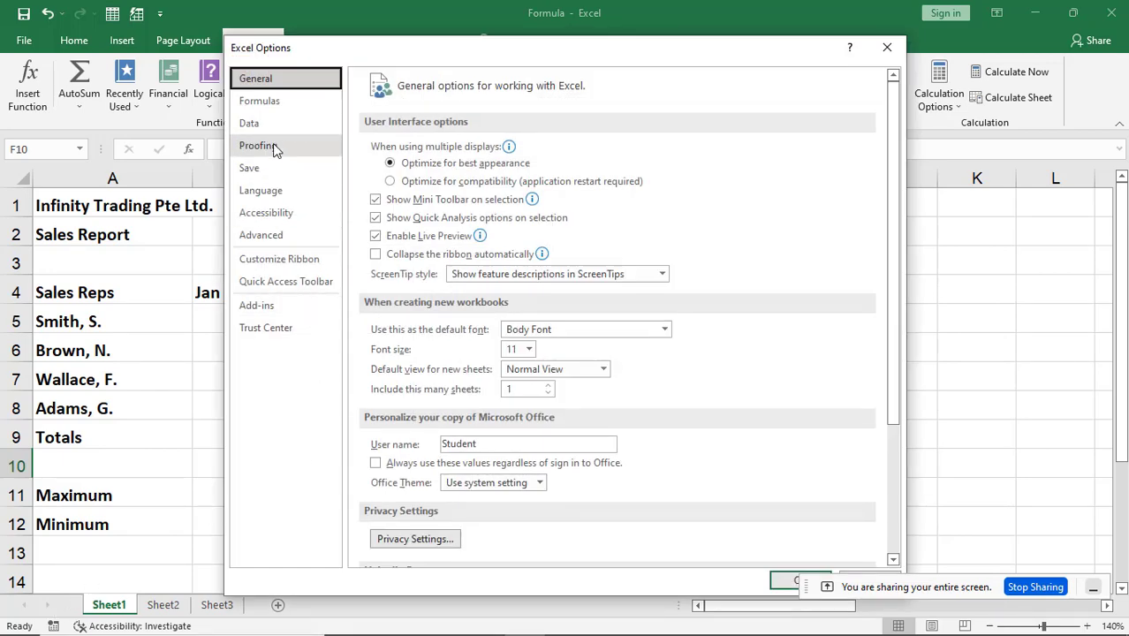
click(269, 102)
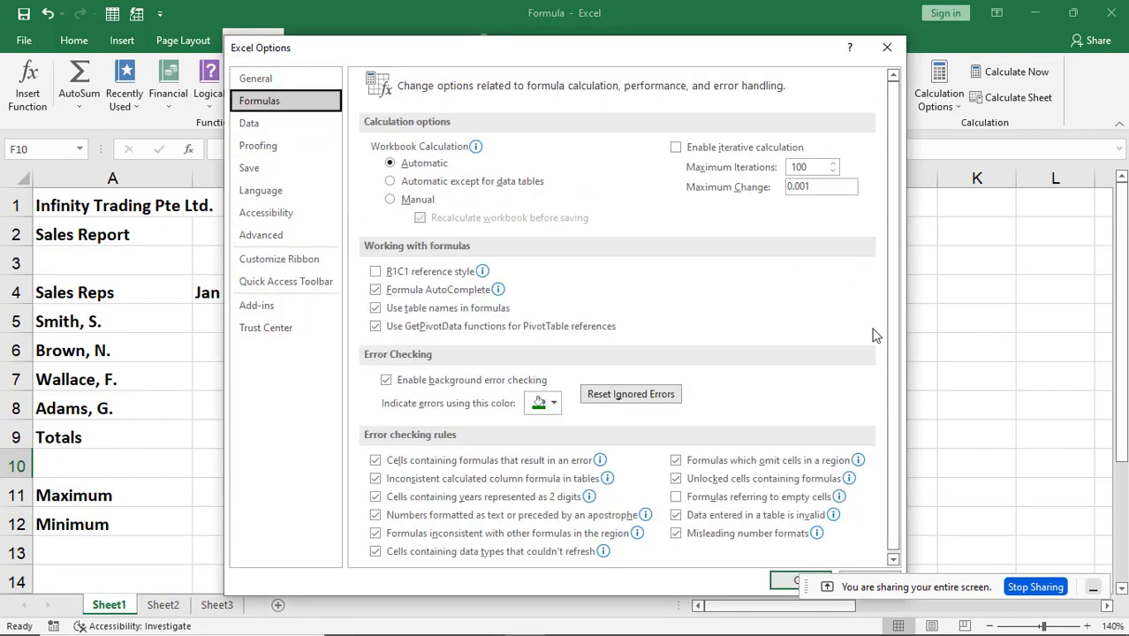
mouse_move(436, 157)
mouse_move(392, 164)
scroll(694, 248, down, 1)
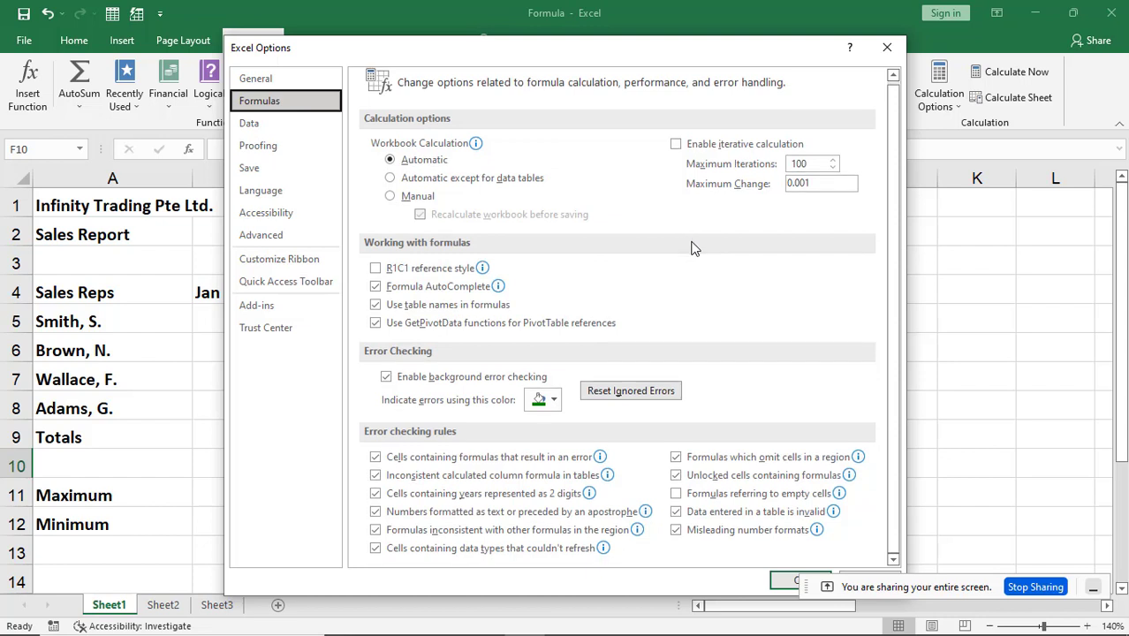
scroll(693, 248, up, 1)
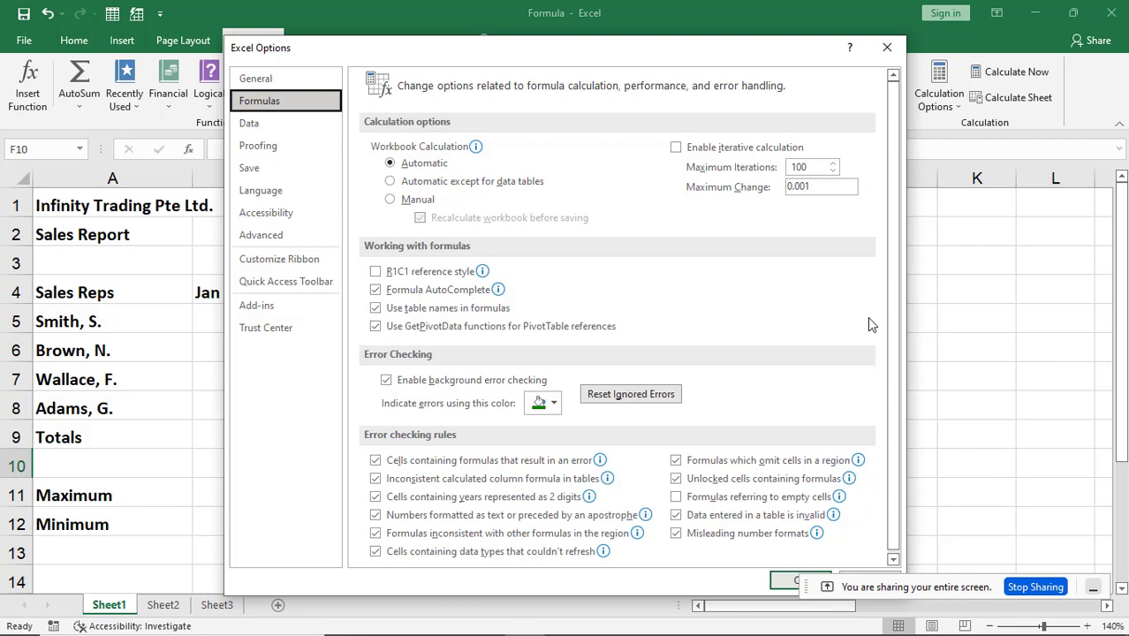
click(886, 46)
mouse_move(497, 625)
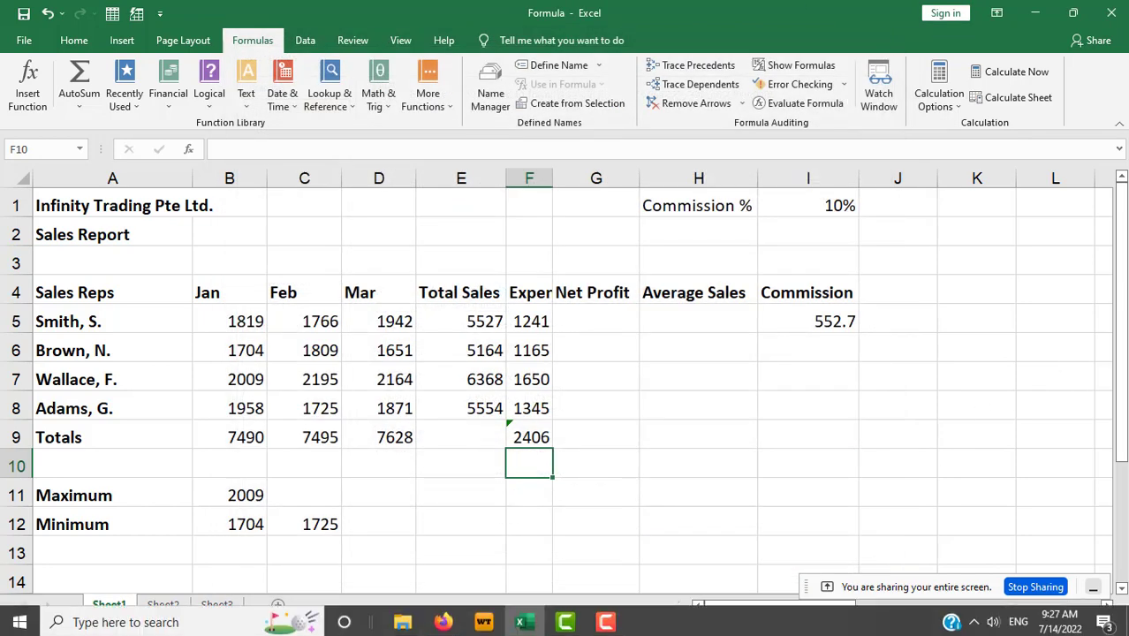
mouse_move(443, 620)
click(381, 552)
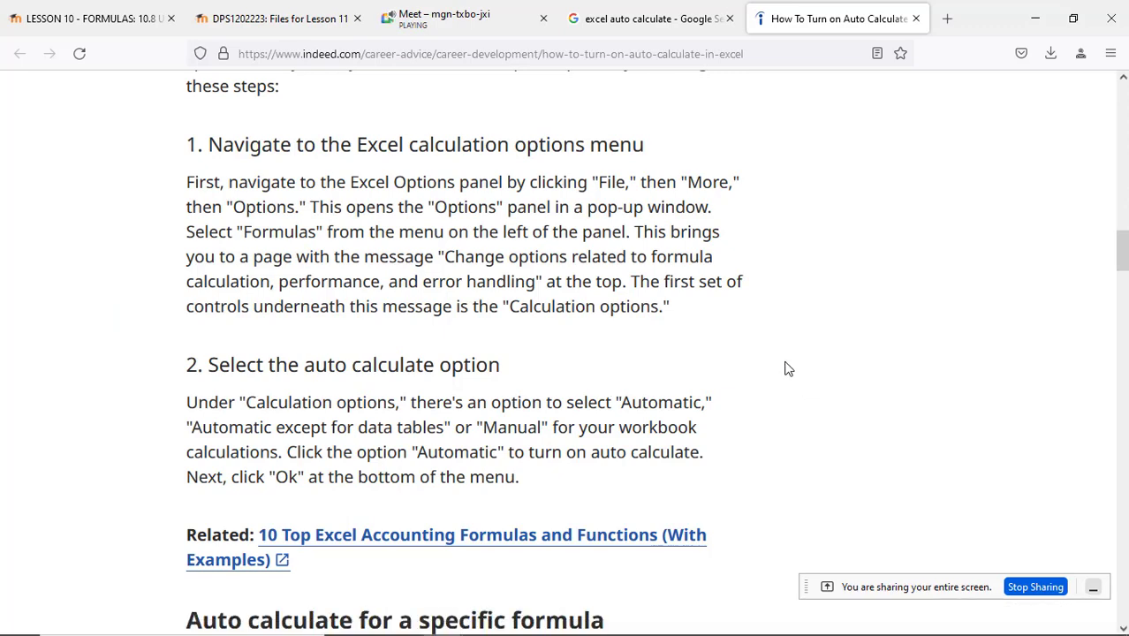
scroll(787, 369, down, 3)
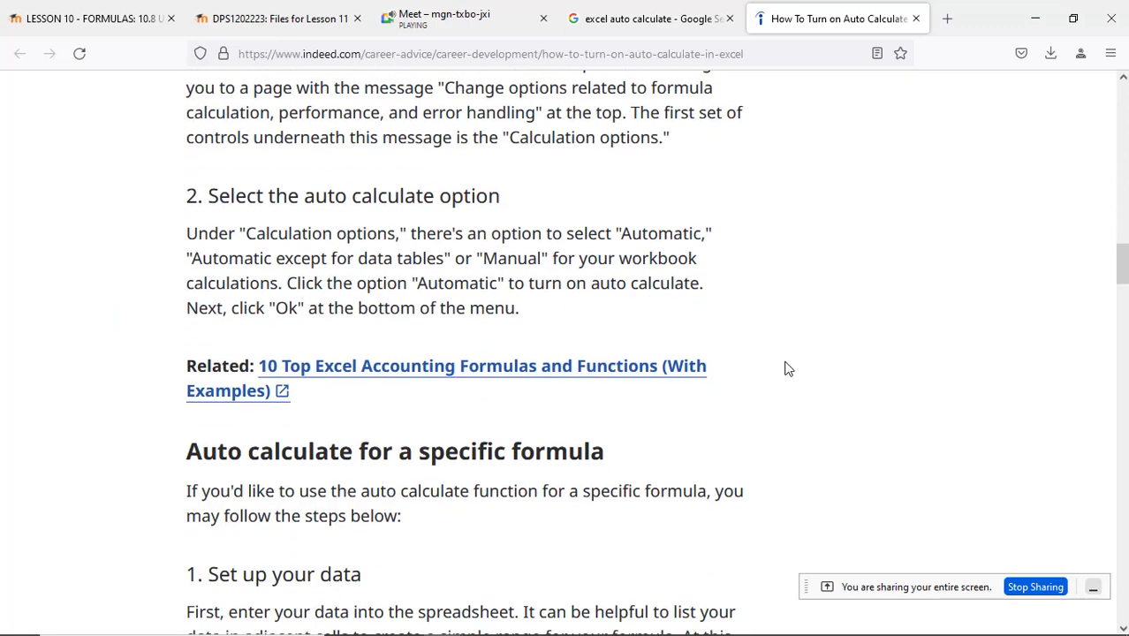
scroll(787, 369, down, 3)
scroll(788, 369, down, 4)
scroll(787, 369, up, 4)
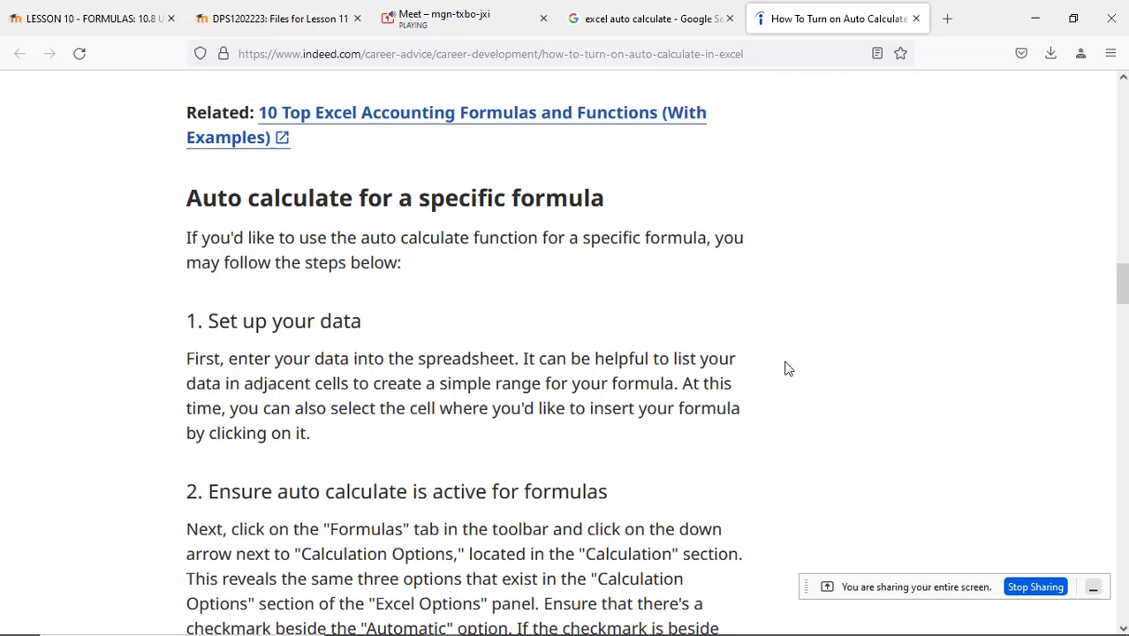
scroll(788, 369, down, 3)
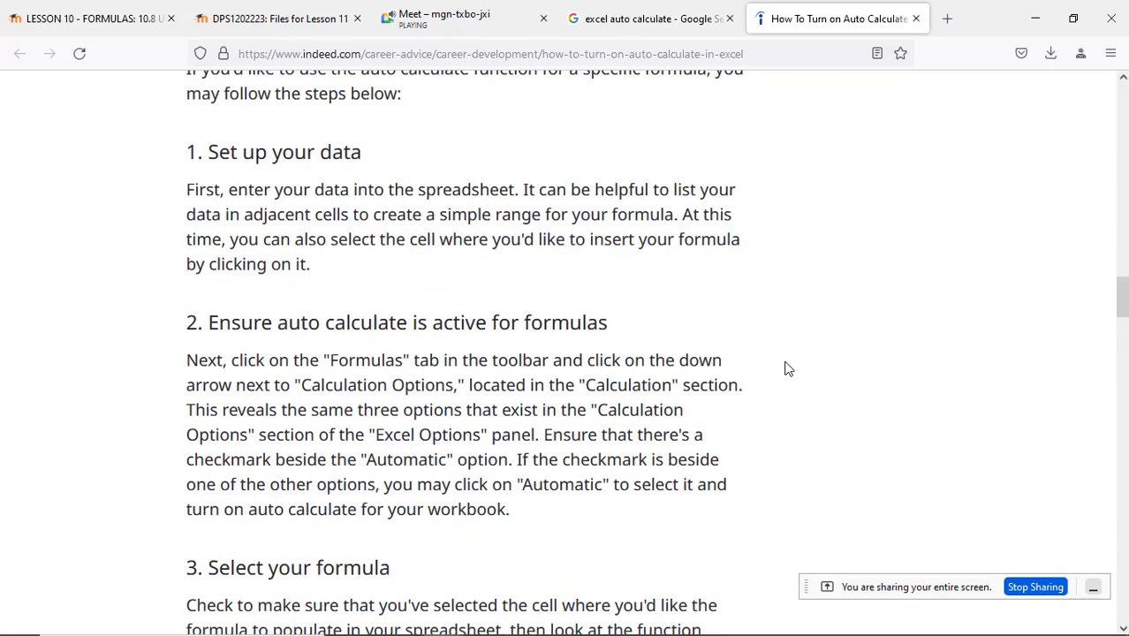
scroll(788, 370, down, 2)
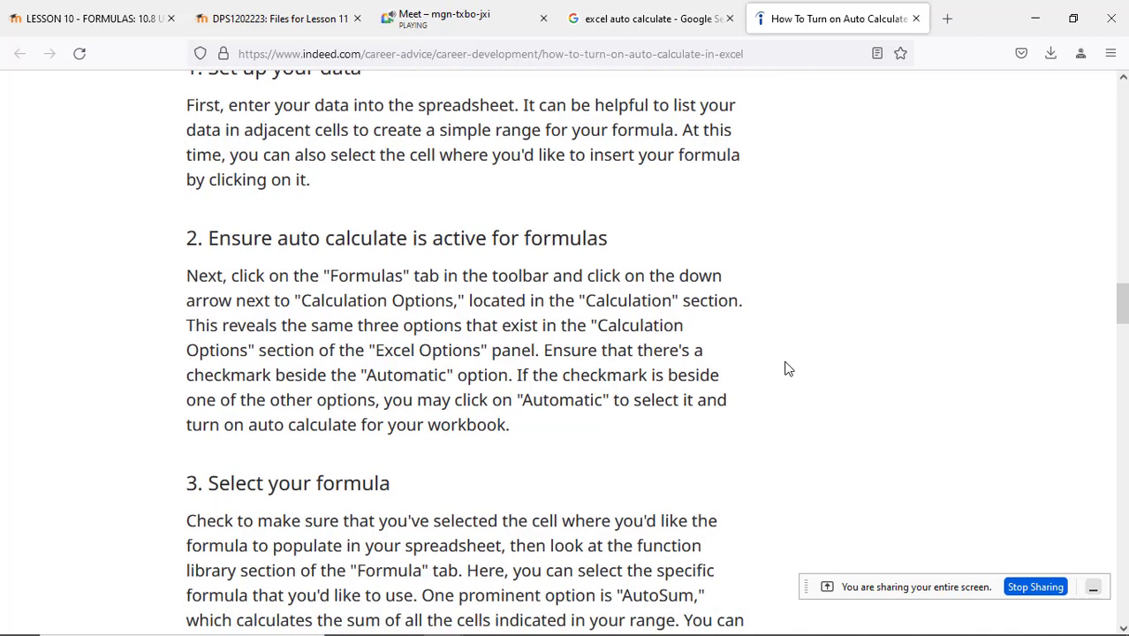
scroll(788, 369, down, 8)
scroll(788, 369, down, 8)
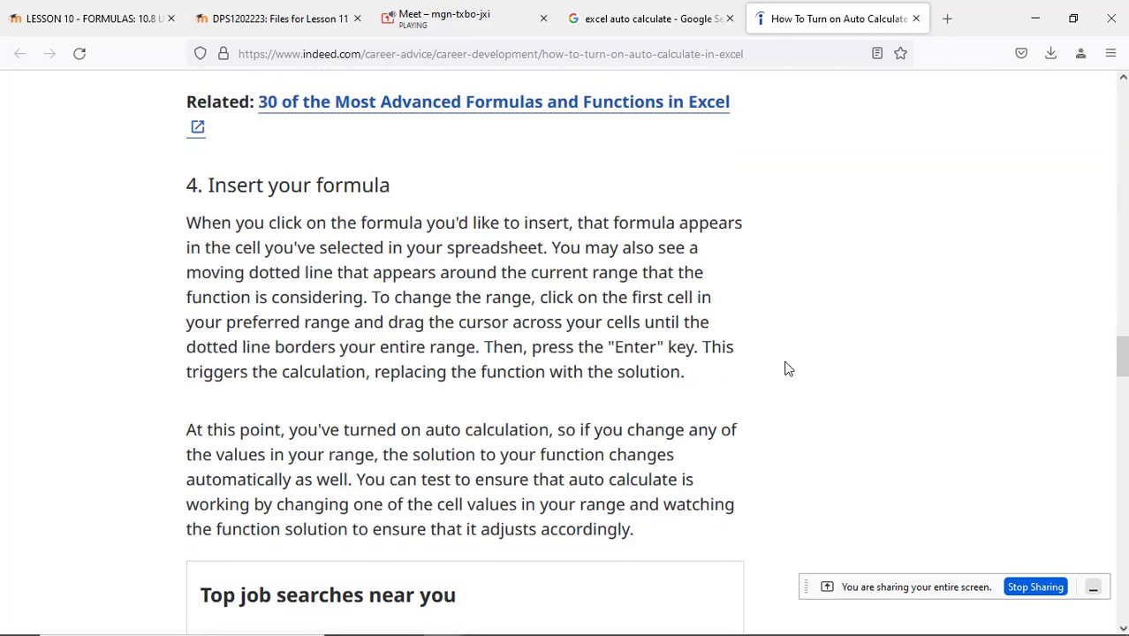
scroll(788, 370, down, 4)
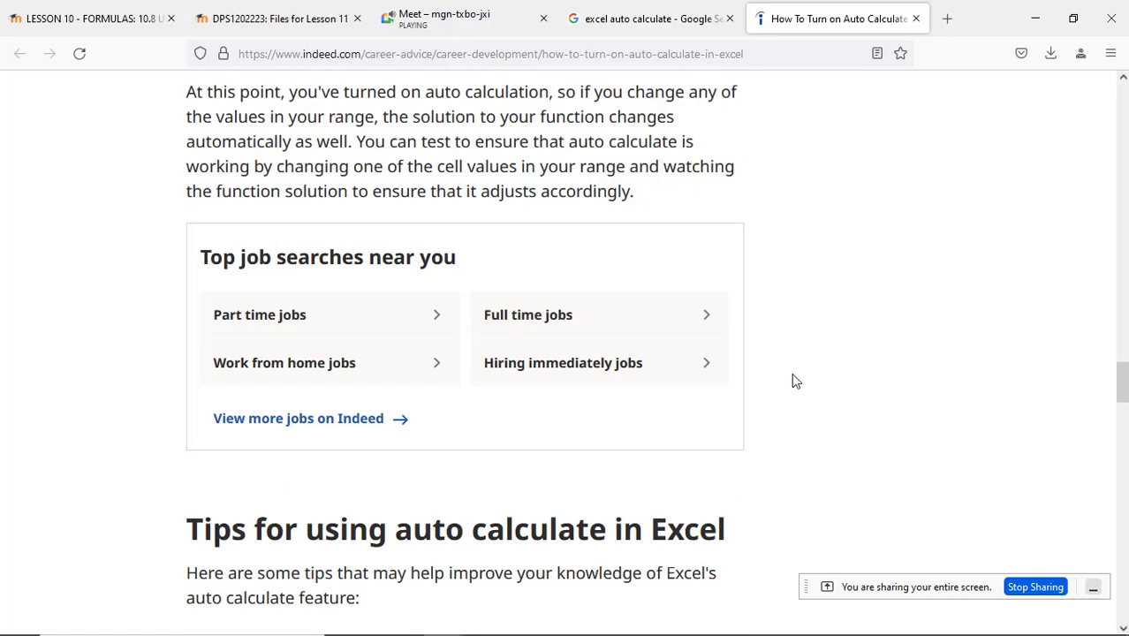
scroll(792, 379, up, 4)
scroll(789, 361, up, 6)
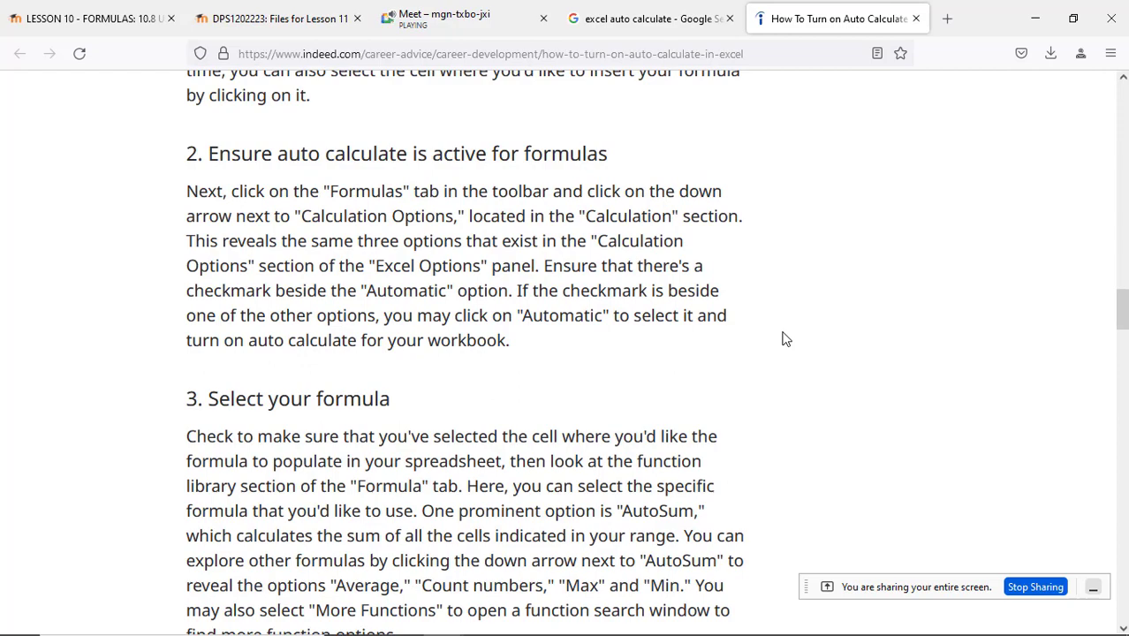
scroll(785, 338, up, 1)
scroll(782, 337, up, 5)
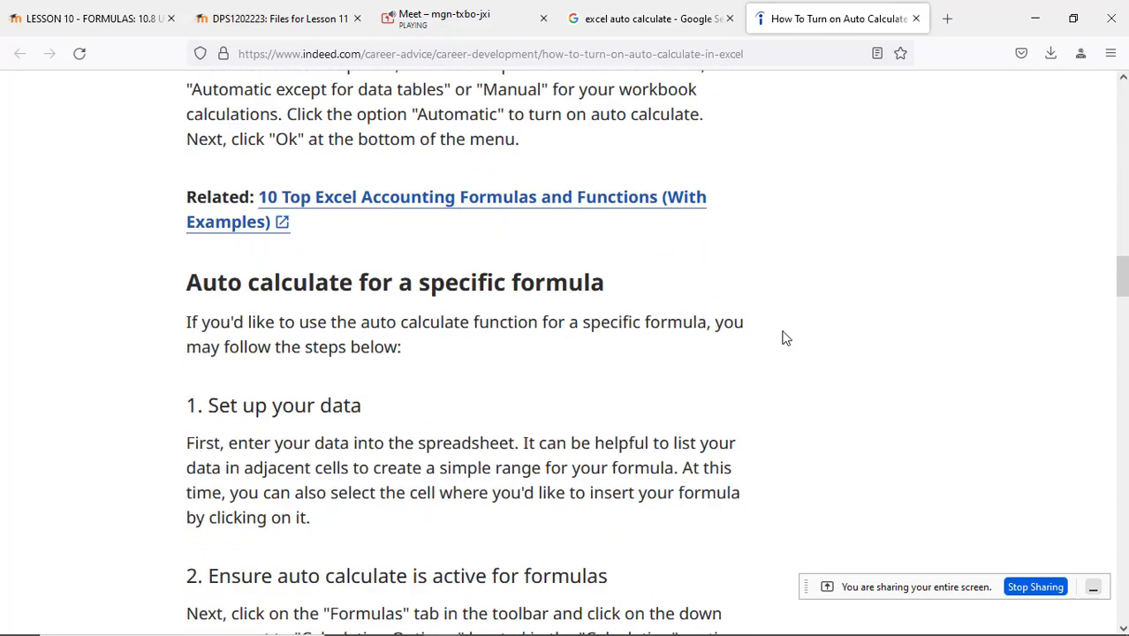
- Open the CustomGuide result from Google in a new tab and close the Indeed article
click(631, 22)
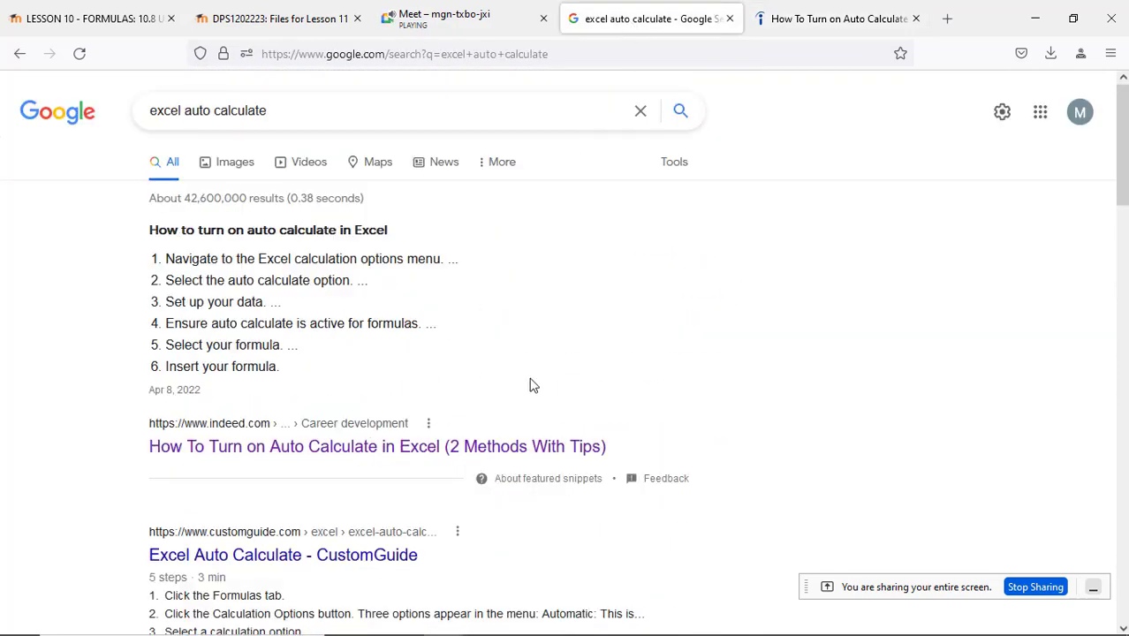
scroll(383, 370, down, 4)
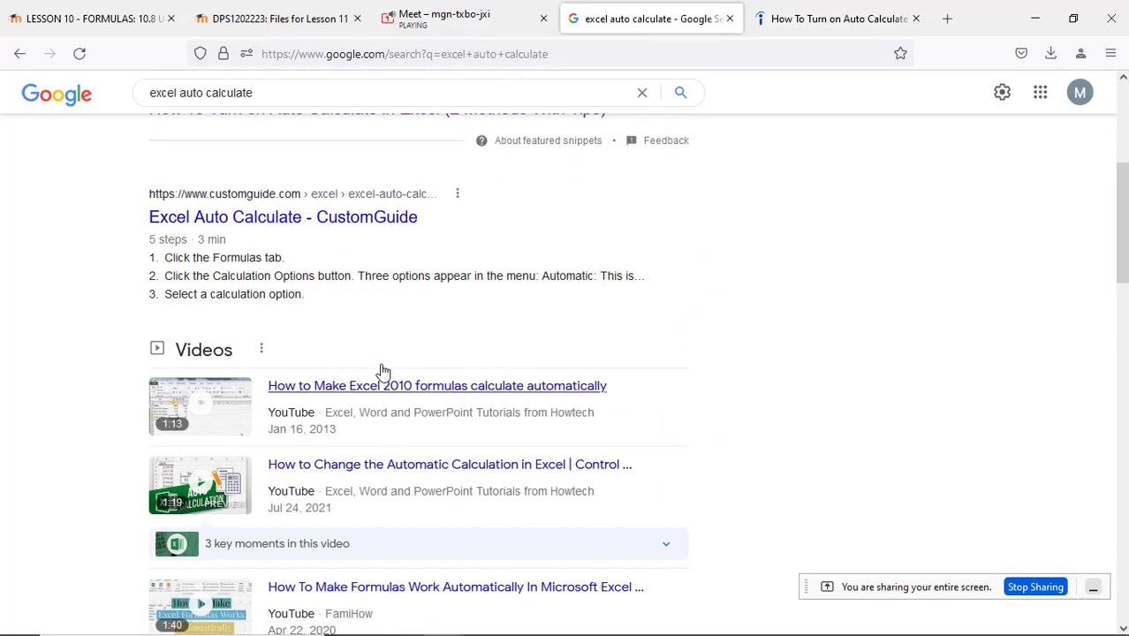
right_click(308, 221)
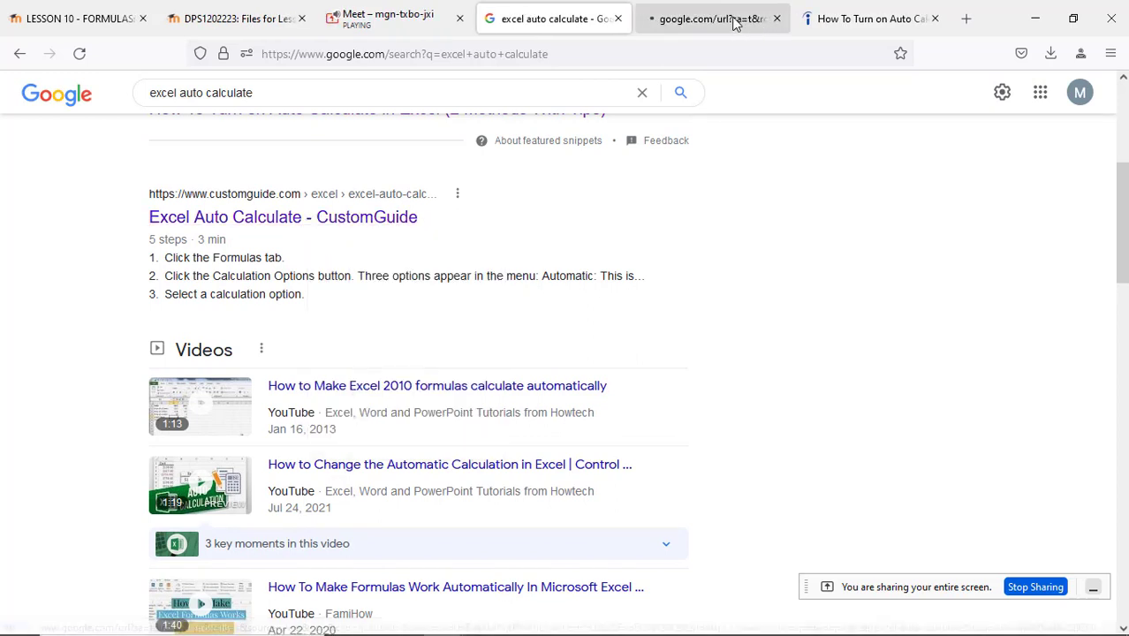
click(711, 18)
click(934, 18)
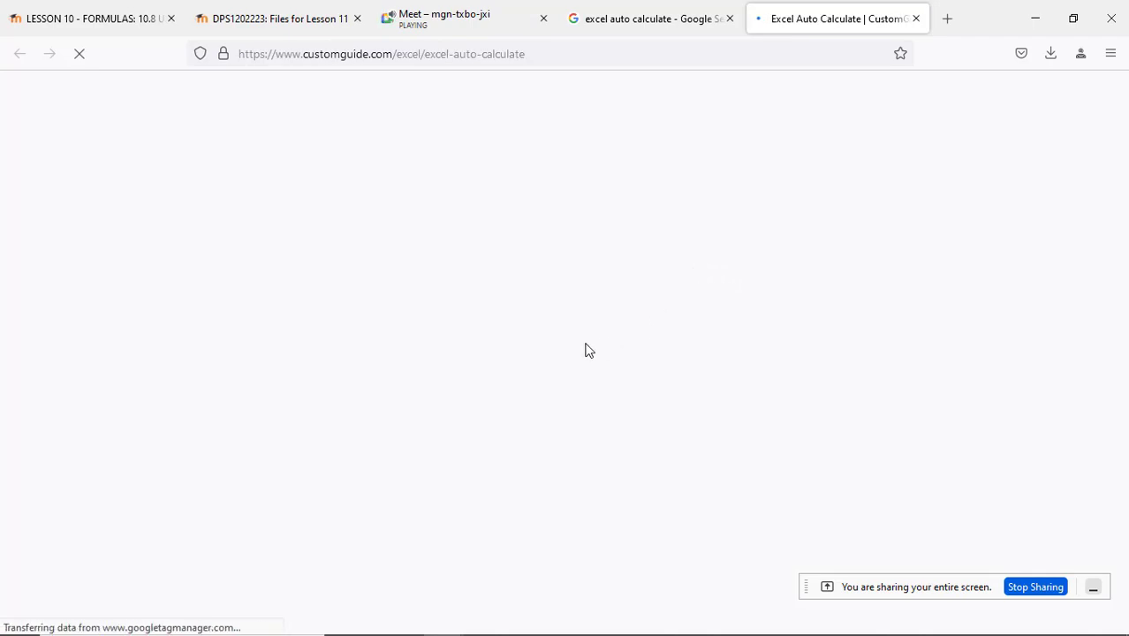
- Scroll the CustomGuide page down to its three Calculation Options steps
scroll(701, 307, down, 5)
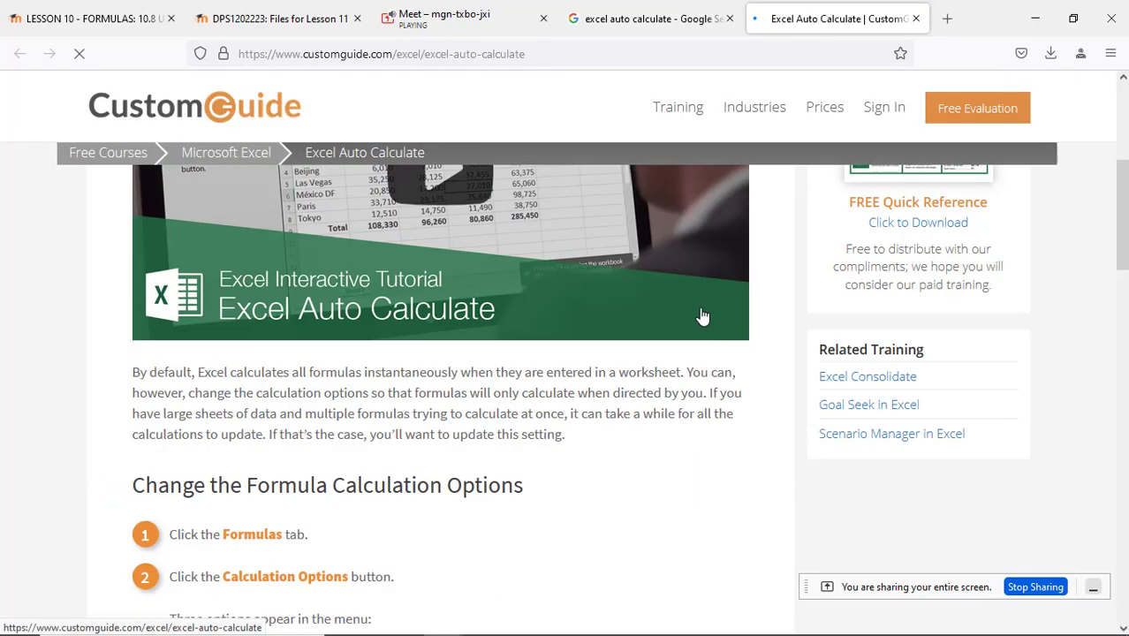
scroll(700, 307, down, 3)
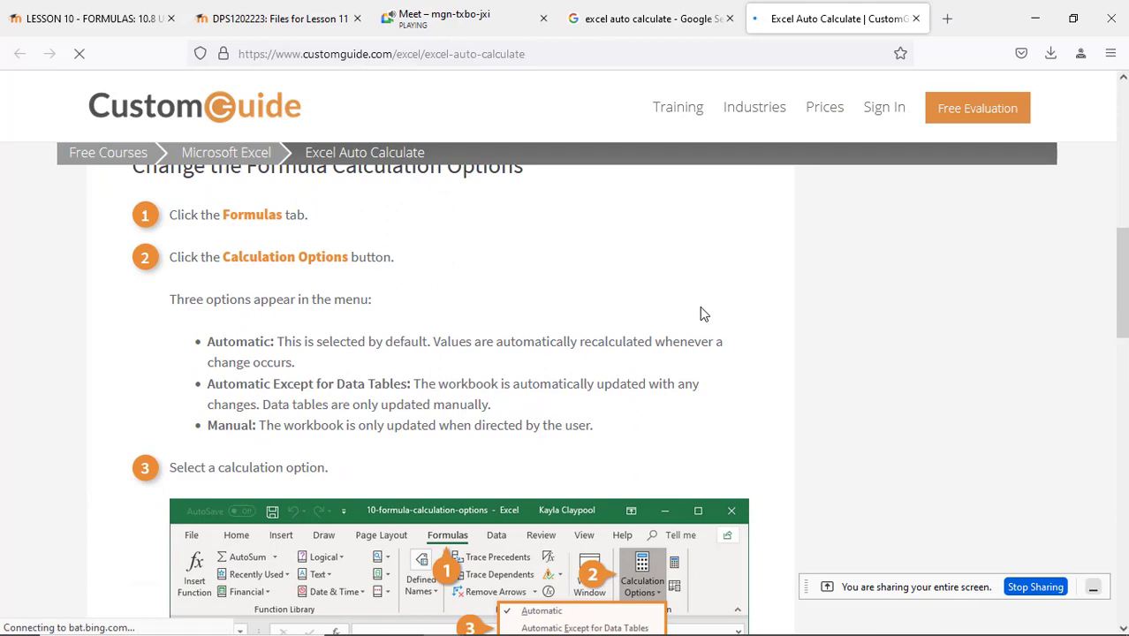
scroll(699, 305, down, 1)
scroll(699, 305, down, 3)
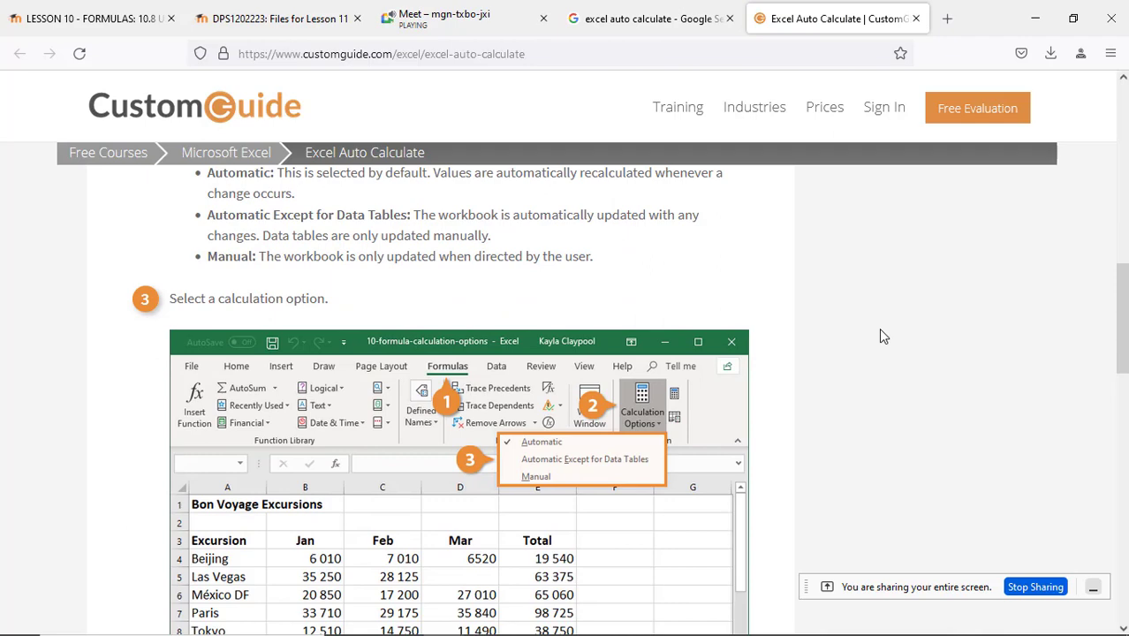
mouse_move(848, 632)
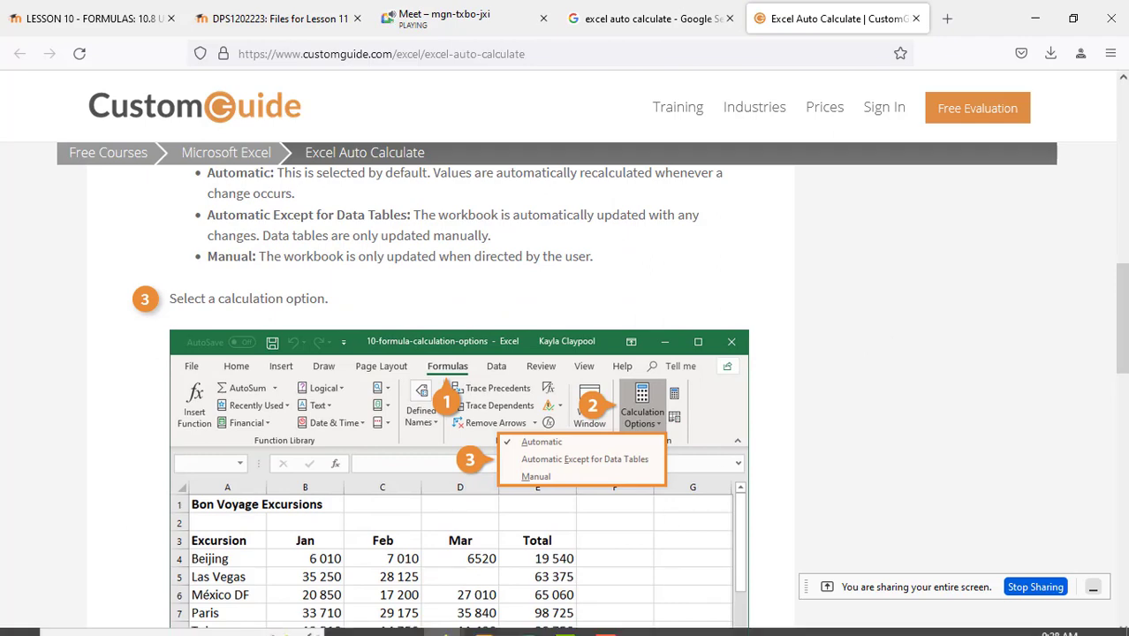
click(483, 619)
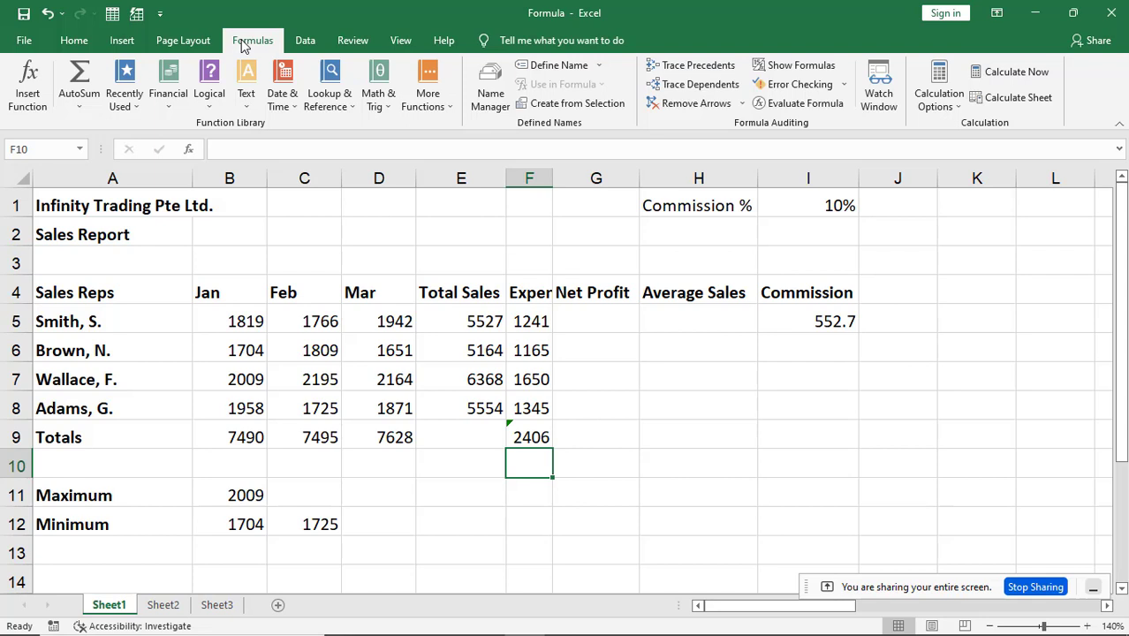
click(955, 108)
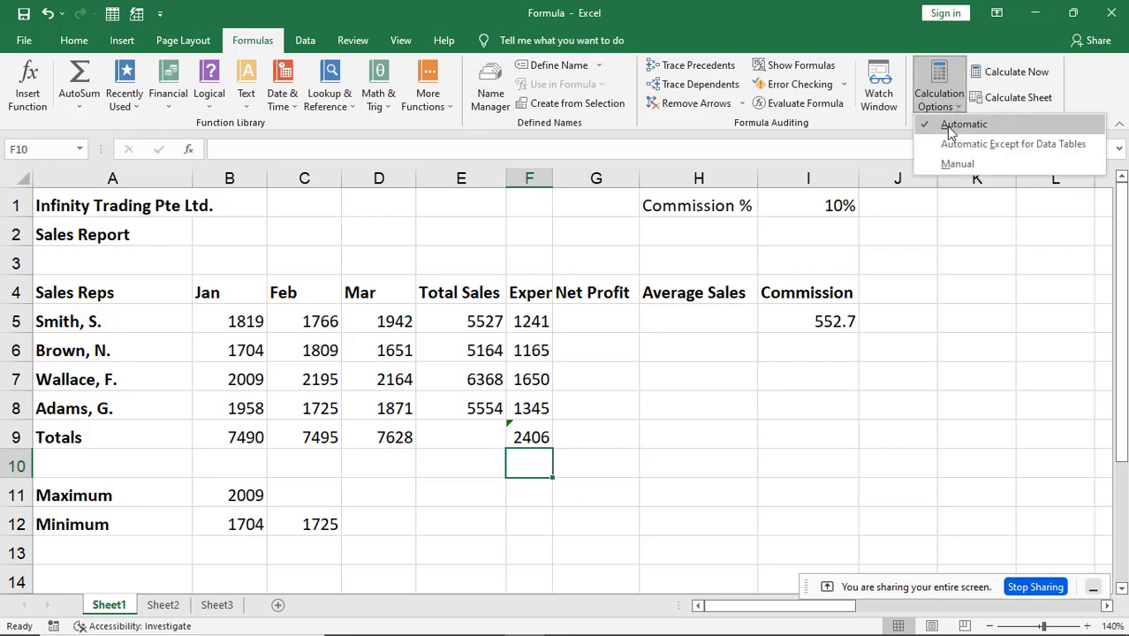
mouse_move(609, 629)
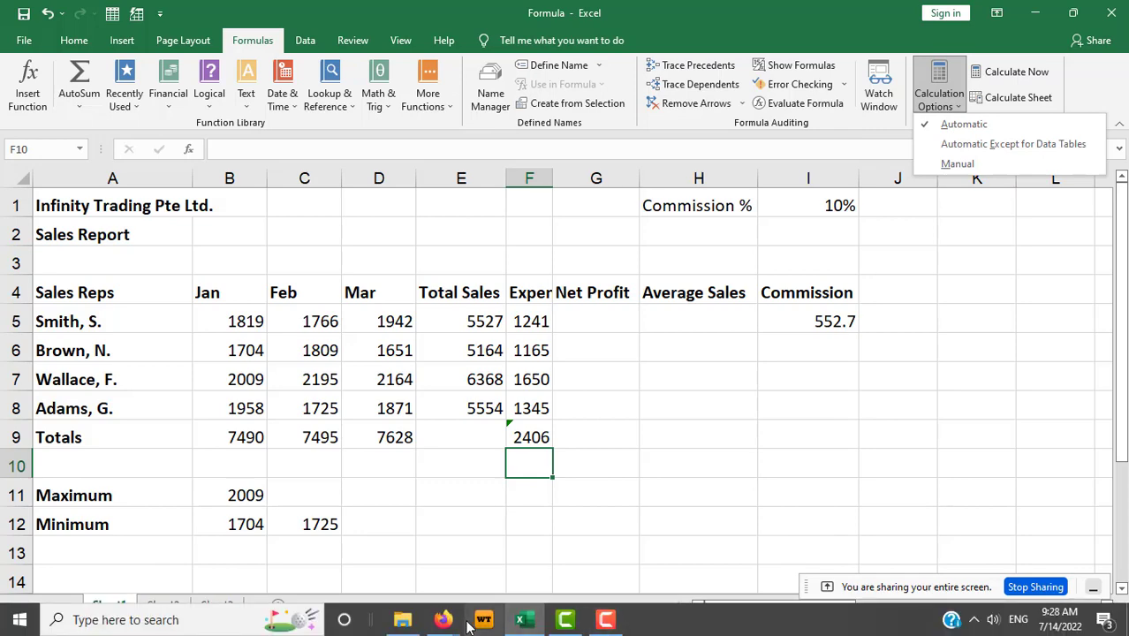
- Read CustomGuide's Calculate Now, Calculate Sheet and F9 recalculation tips, then return to the Excel report
mouse_move(446, 622)
click(408, 560)
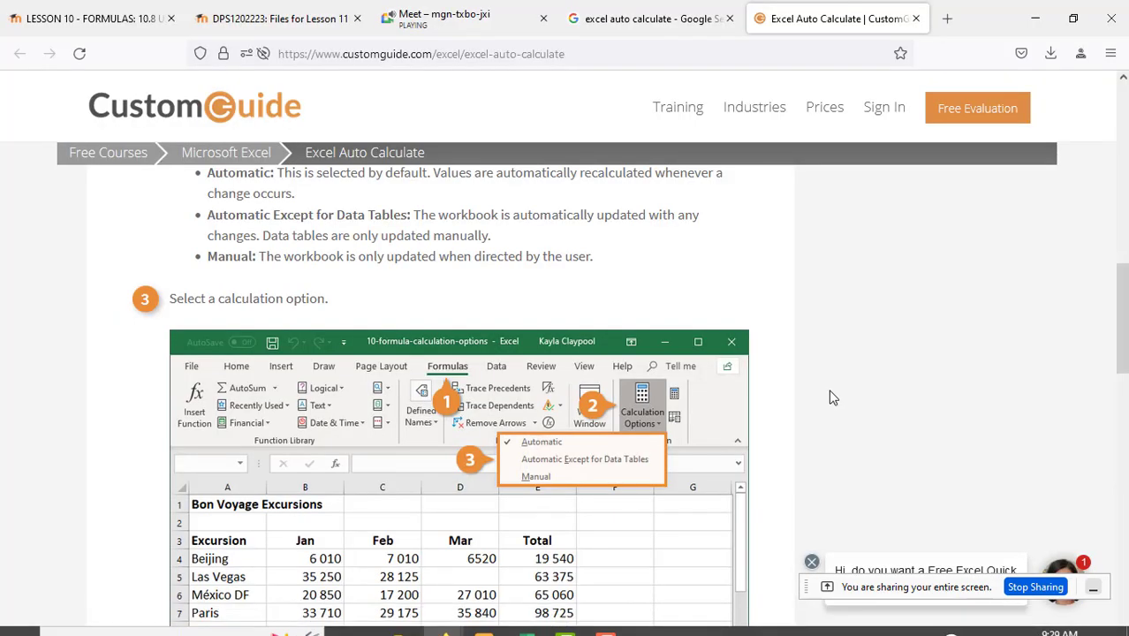
scroll(830, 398, down, 4)
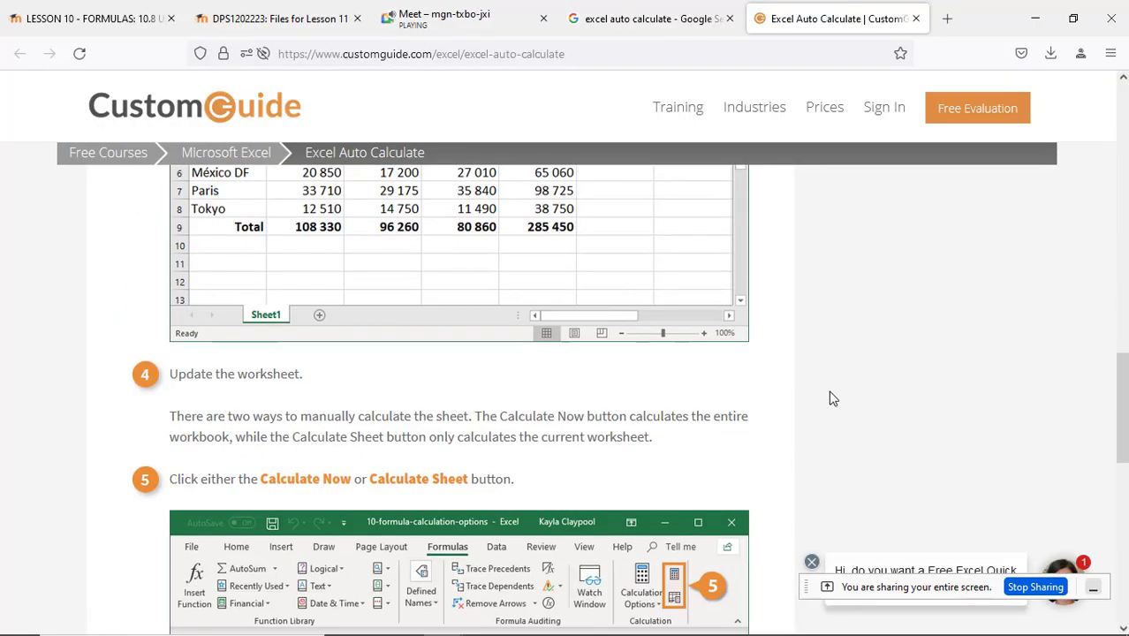
scroll(830, 398, down, 2)
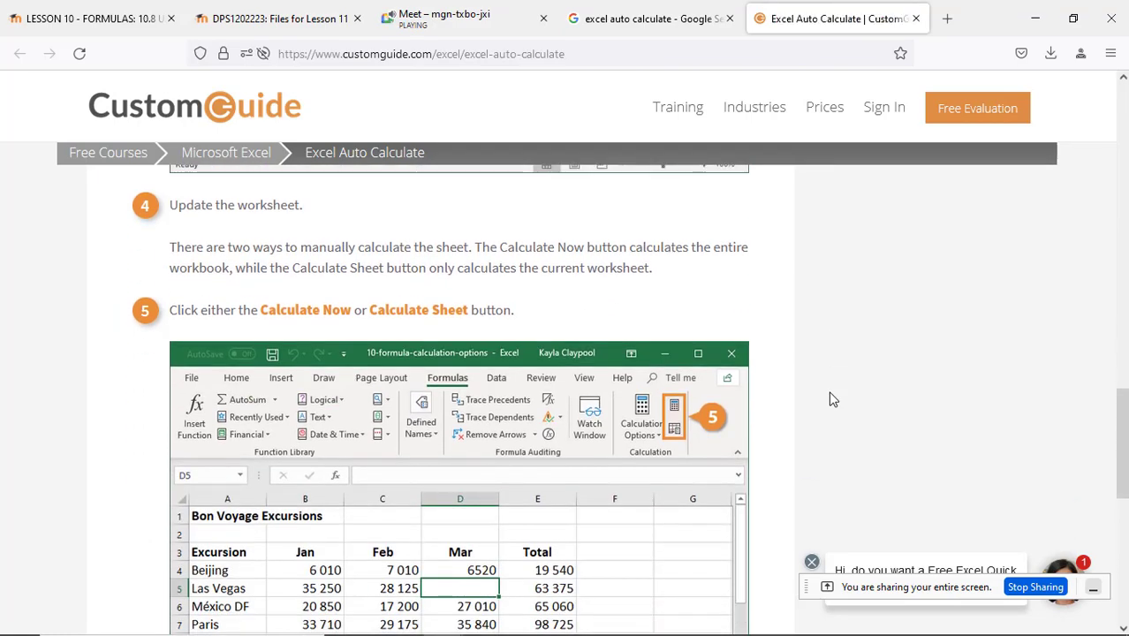
scroll(830, 399, down, 2)
scroll(830, 399, up, 1)
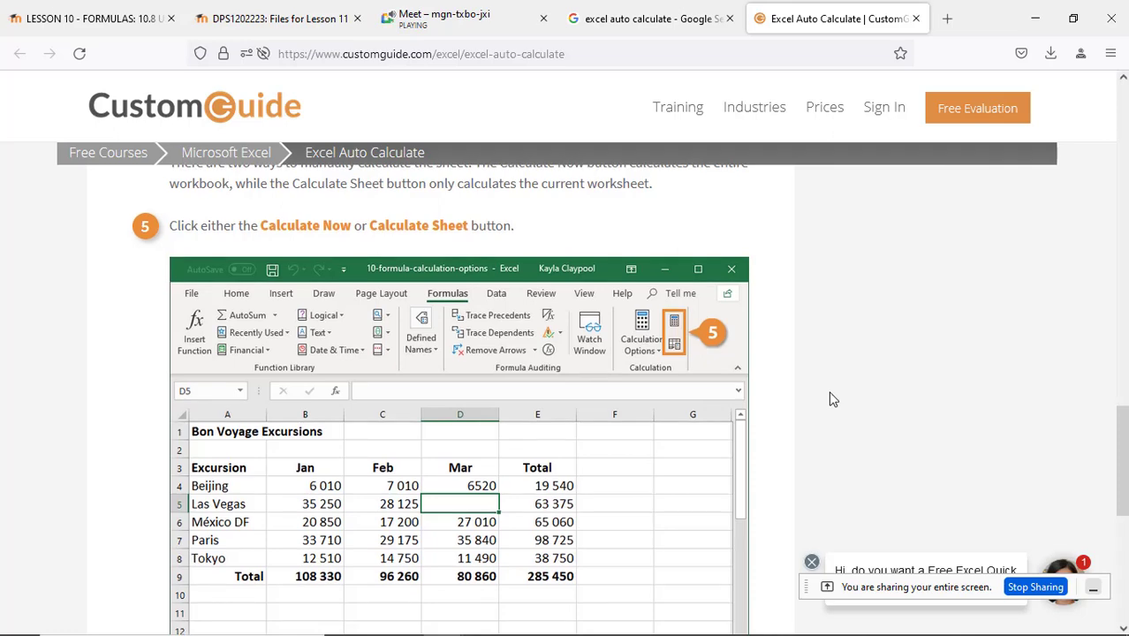
scroll(830, 399, down, 5)
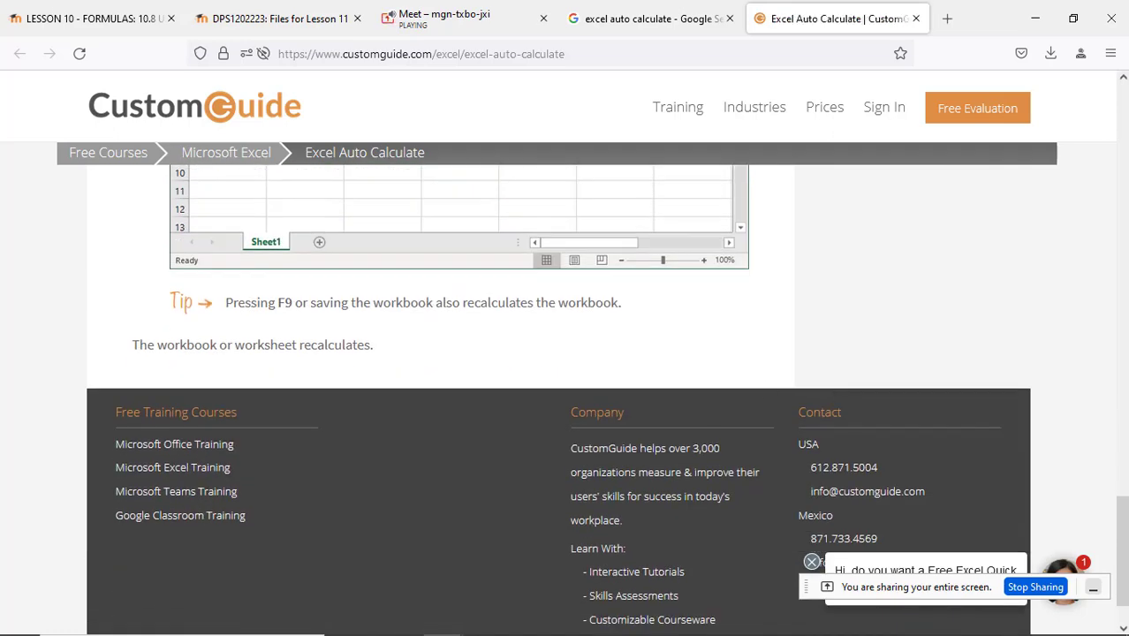
click(522, 631)
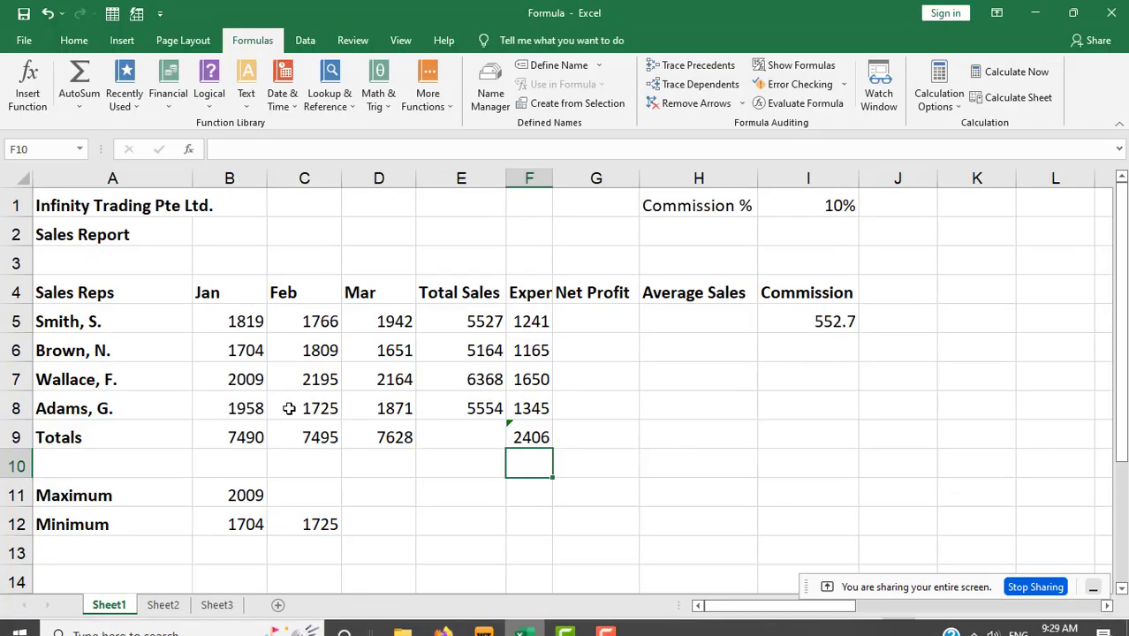
- Select B5:D8 for Average 1884.416667, Count 12 and Sum 22613, then run Calculate Sheet
drag(232, 322, 378, 408)
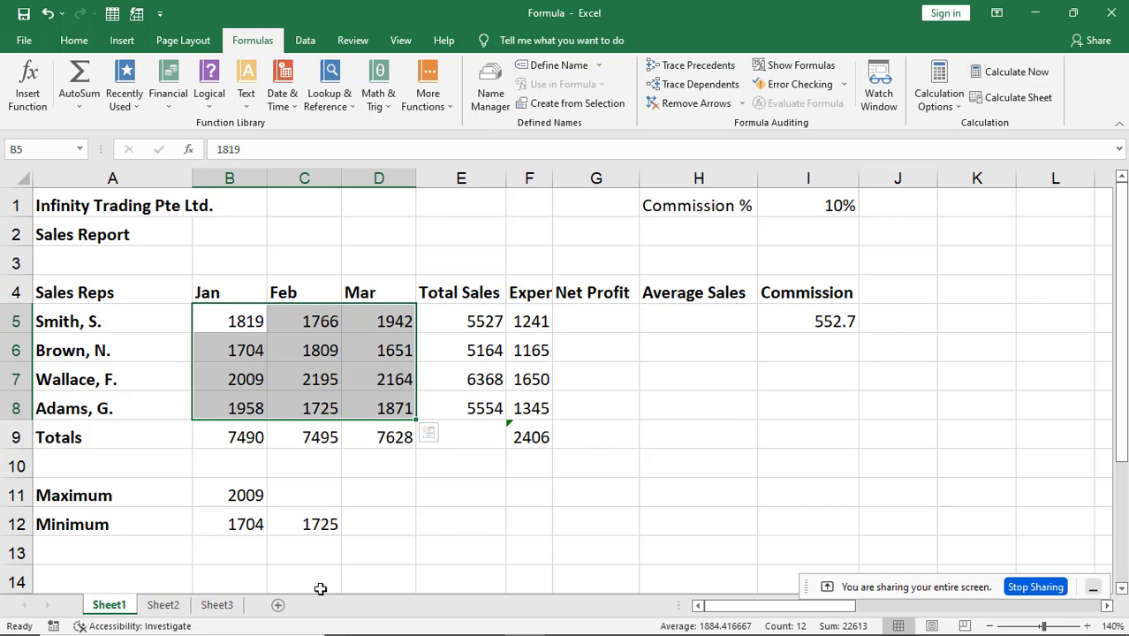
click(996, 99)
click(444, 620)
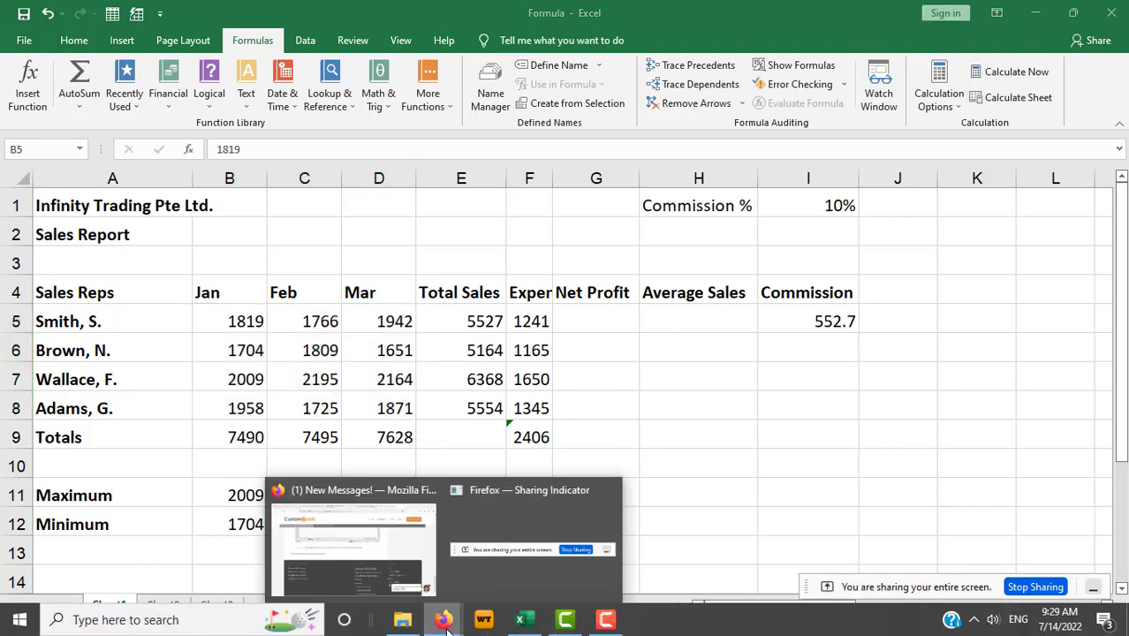
click(383, 537)
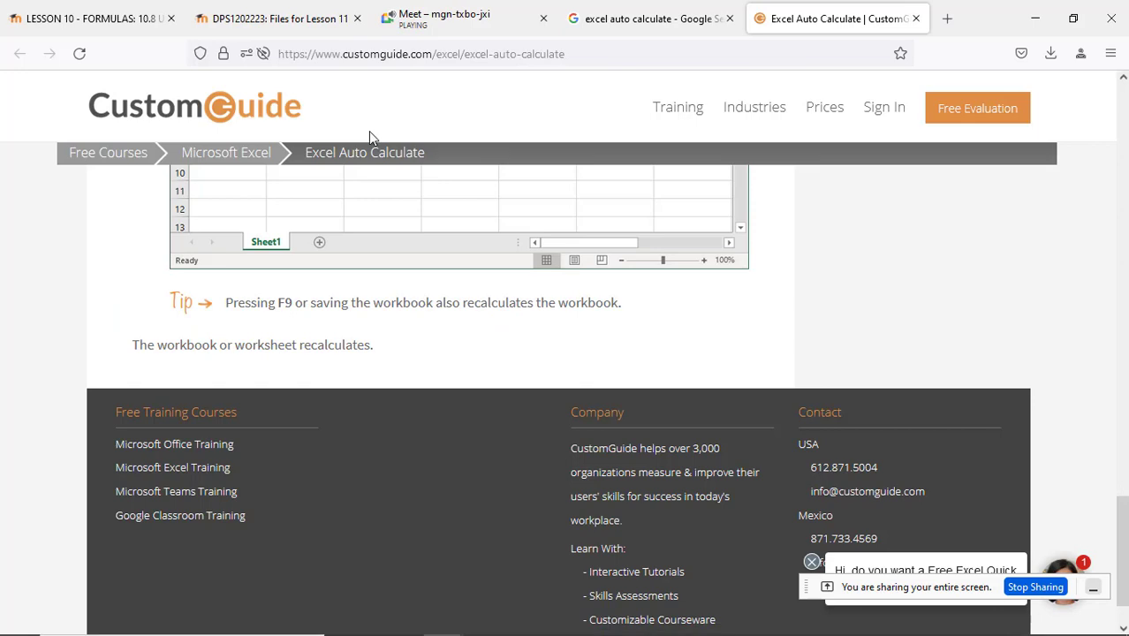
click(128, 19)
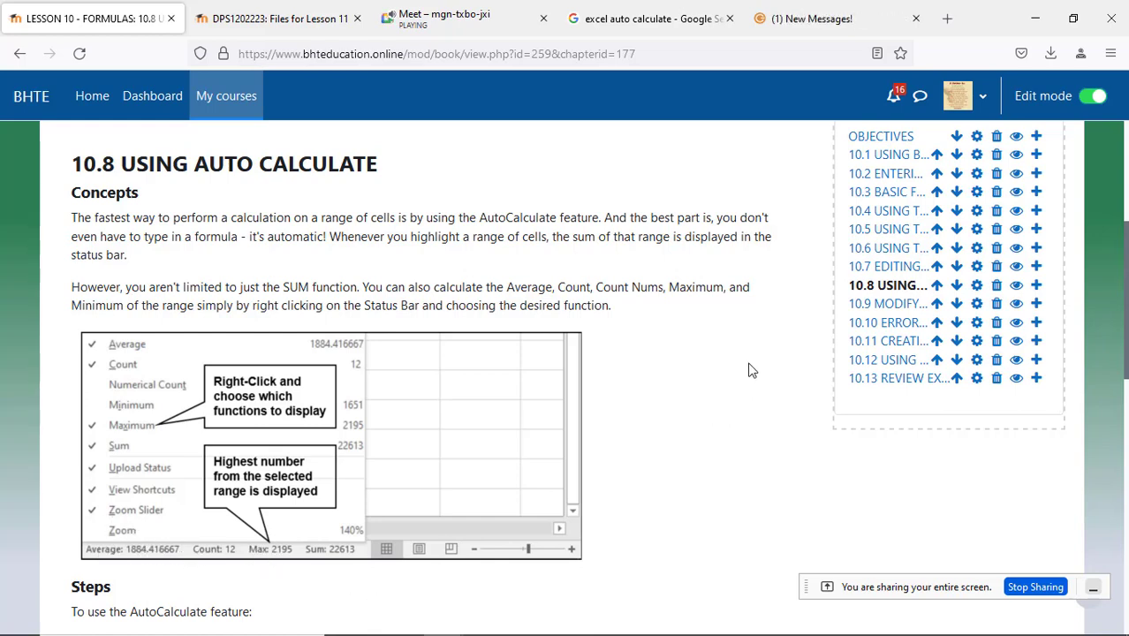
scroll(748, 369, down, 2)
scroll(748, 370, down, 8)
scroll(748, 369, down, 2)
scroll(748, 370, up, 2)
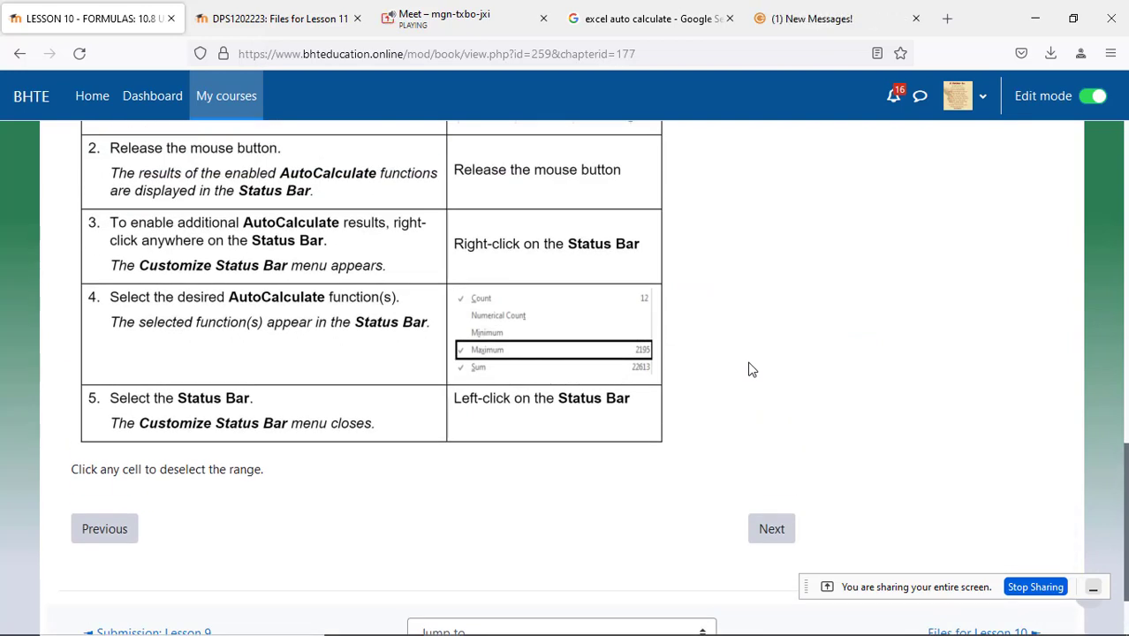
scroll(748, 369, up, 2)
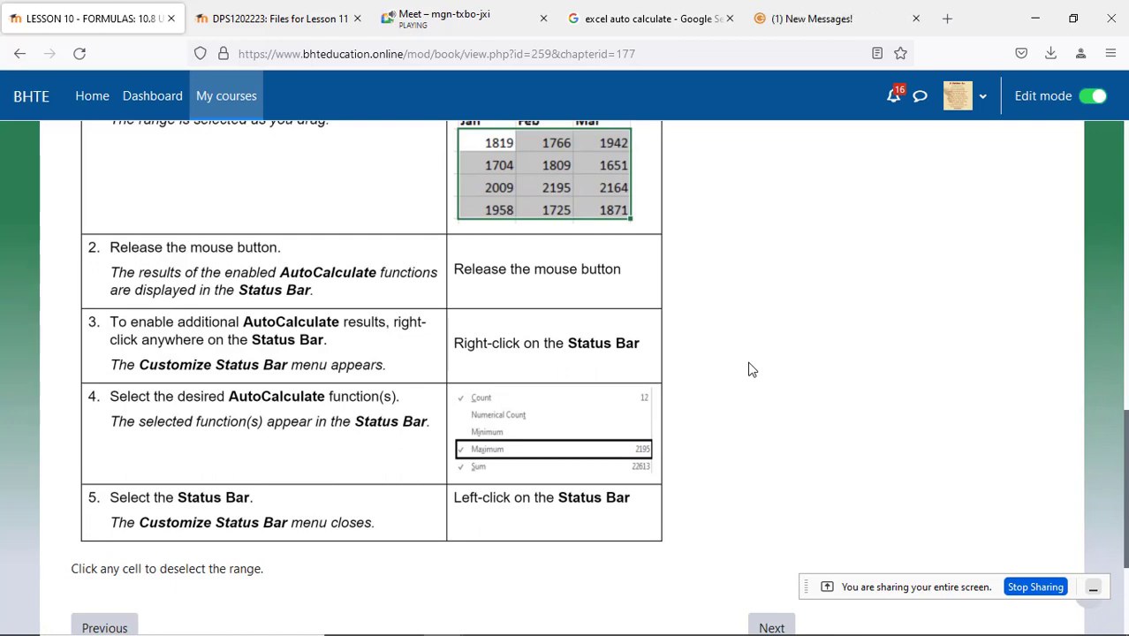
click(523, 620)
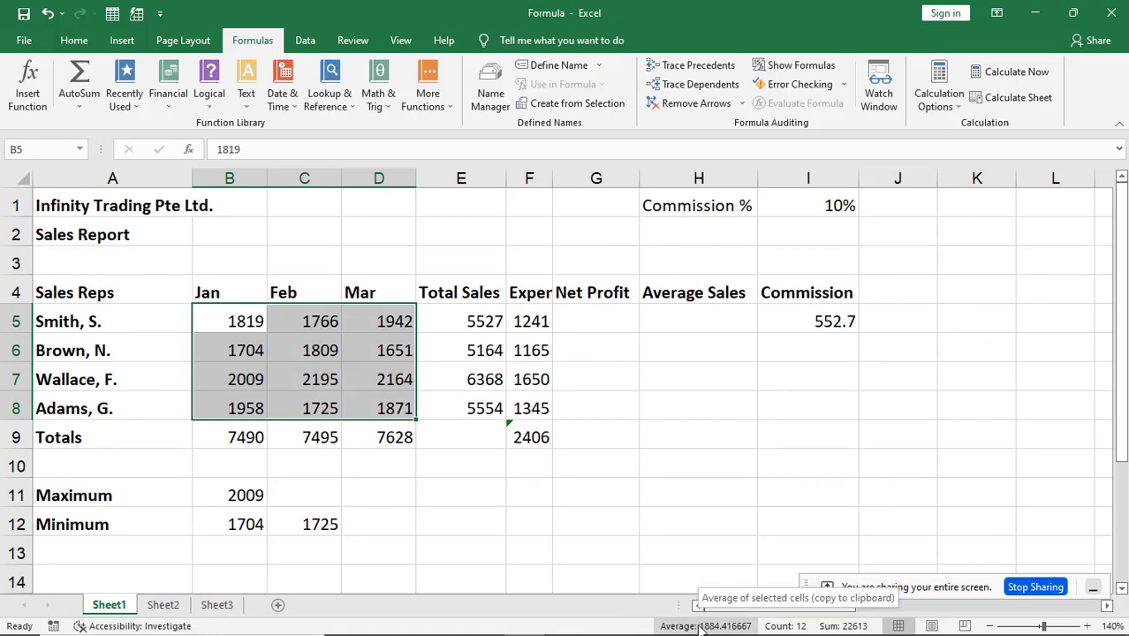
- Add Maximum to the status bar quick totals, showing 2195 for the B5:D8 sales
right_click(833, 627)
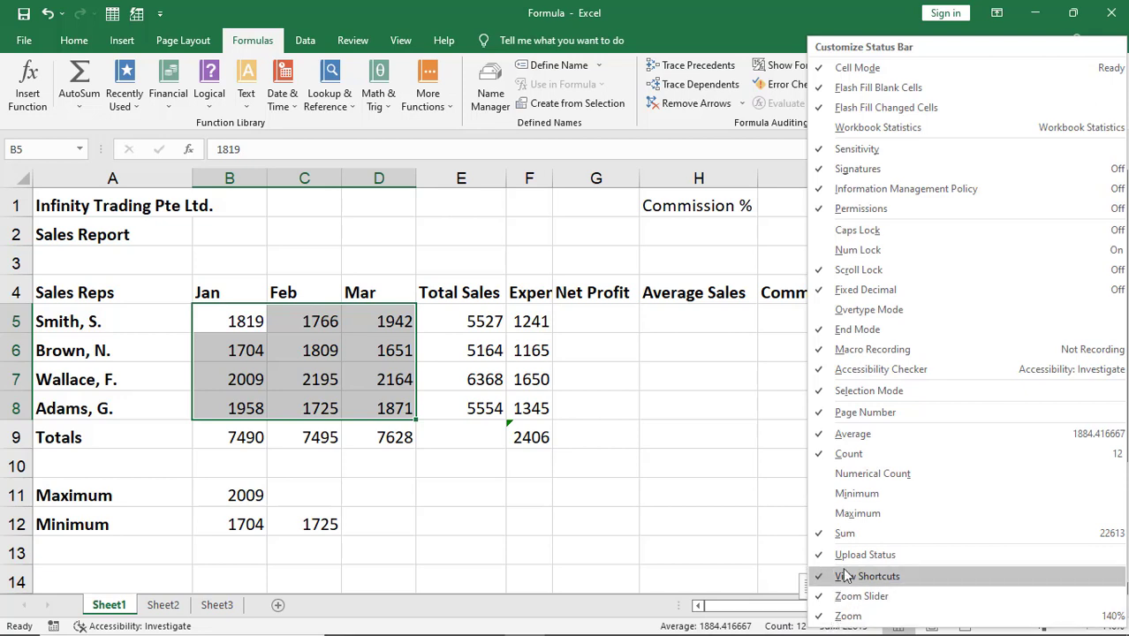
click(853, 519)
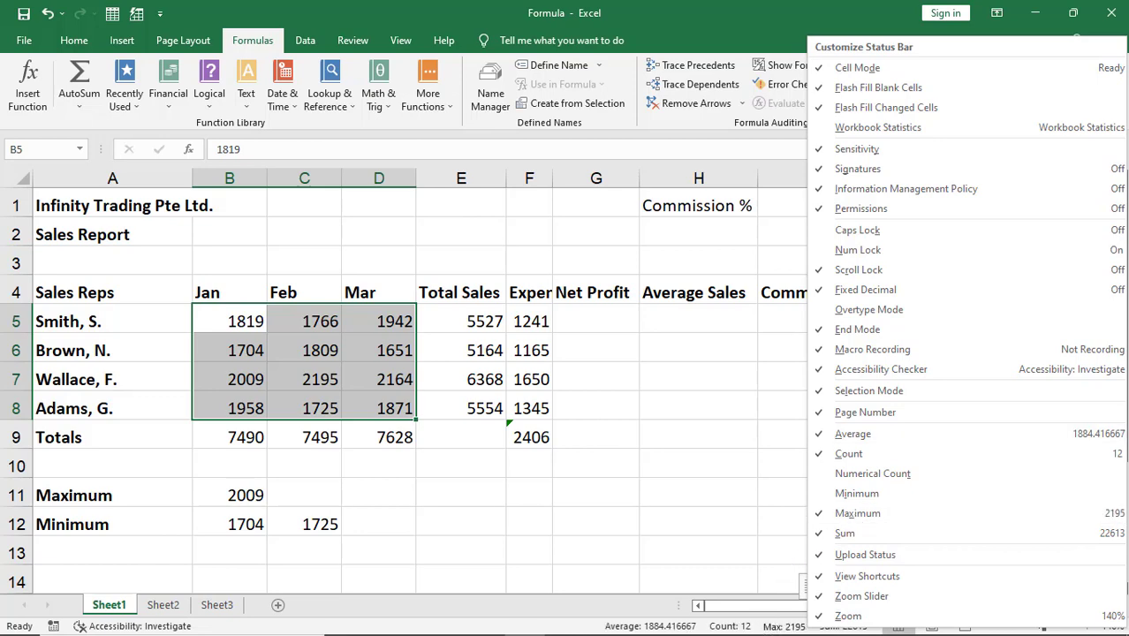
click(442, 619)
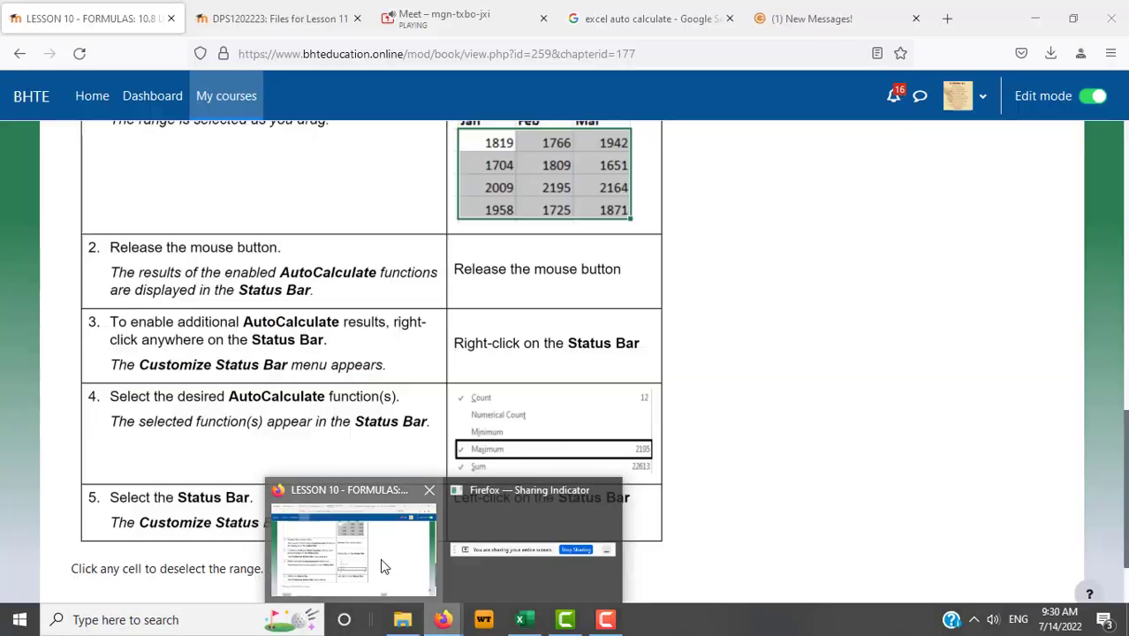
- Review steps 4–5 of the Moodle AutoCalculate lesson and return to the Formula workbook
click(382, 566)
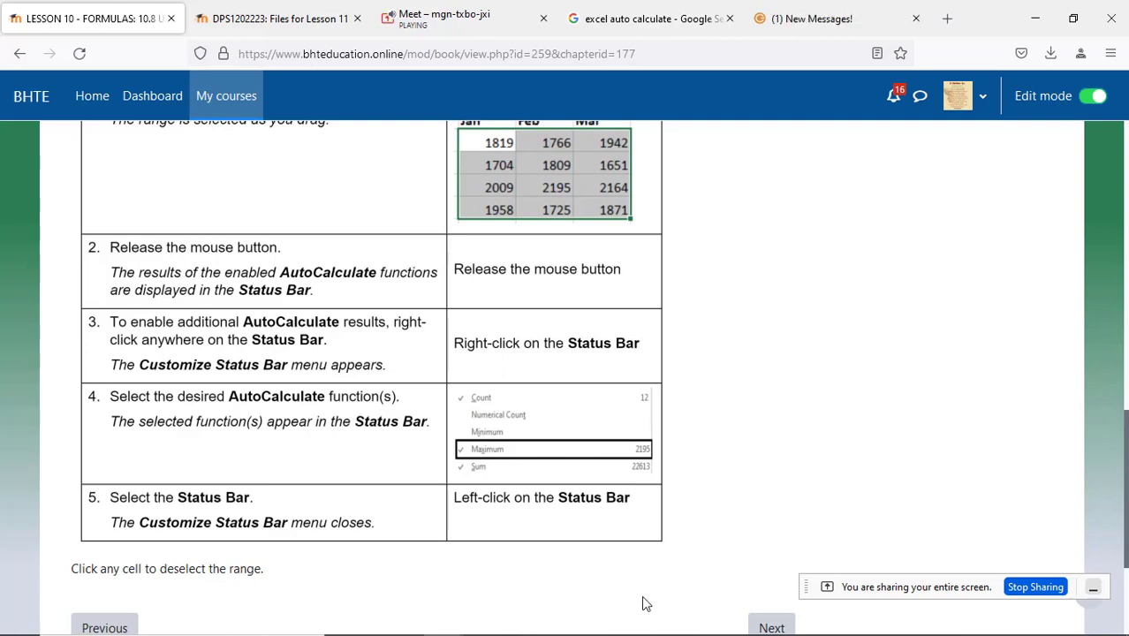
mouse_move(645, 628)
click(523, 619)
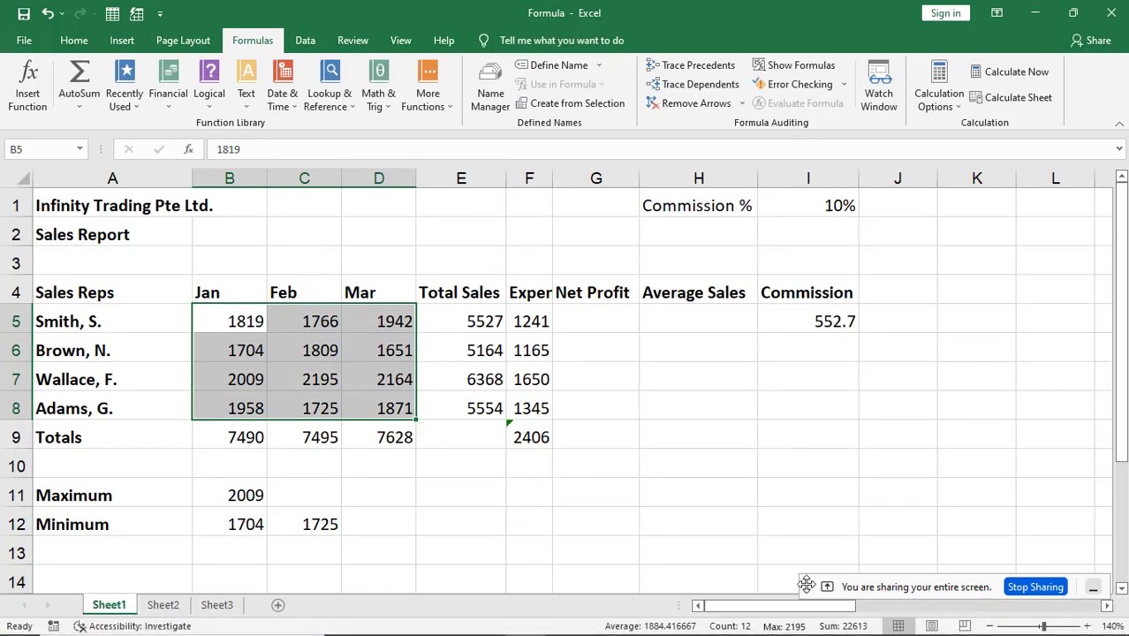
- Select January sales B5:B8 to read sum 7490, average 1872.5 and maximum 2009
drag(805, 587, 810, 464)
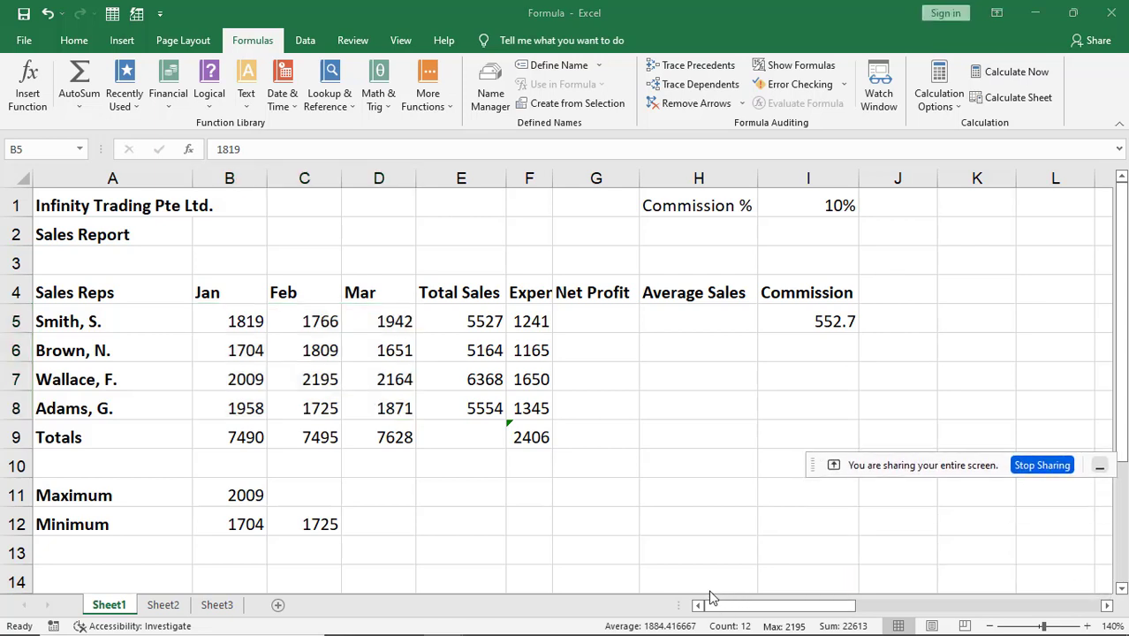
mouse_move(672, 632)
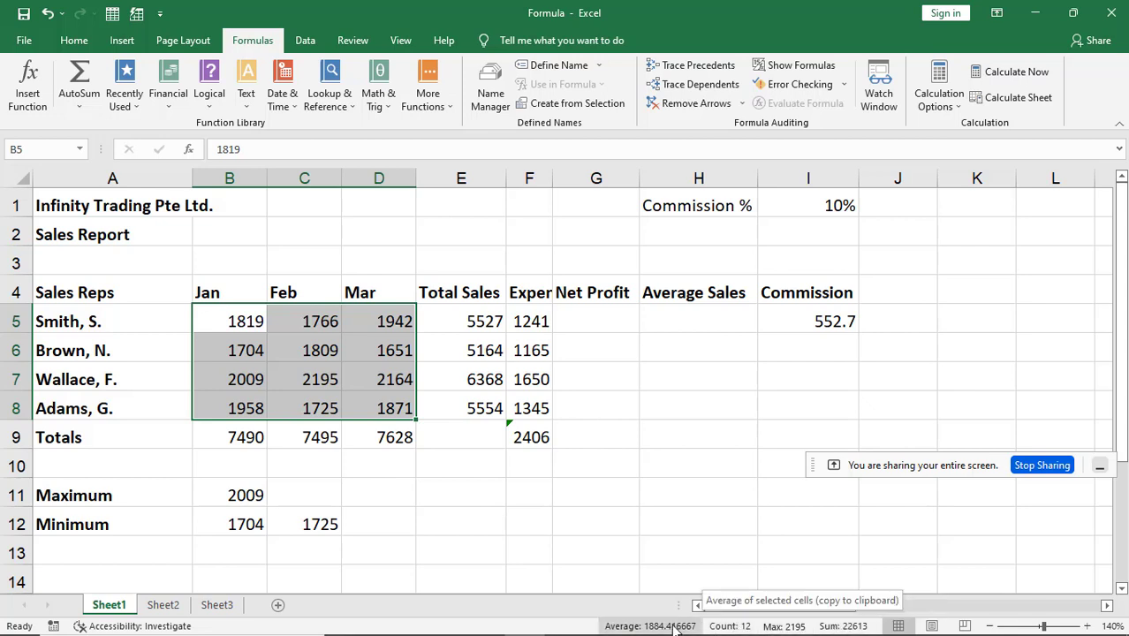
click(471, 505)
drag(244, 321, 247, 411)
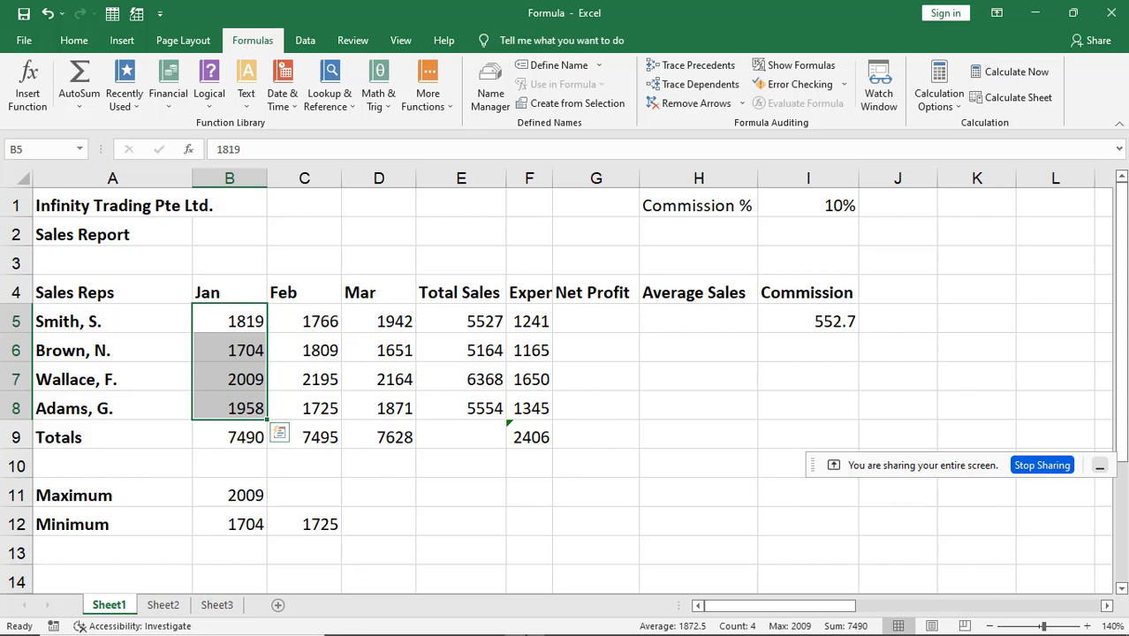
click(444, 623)
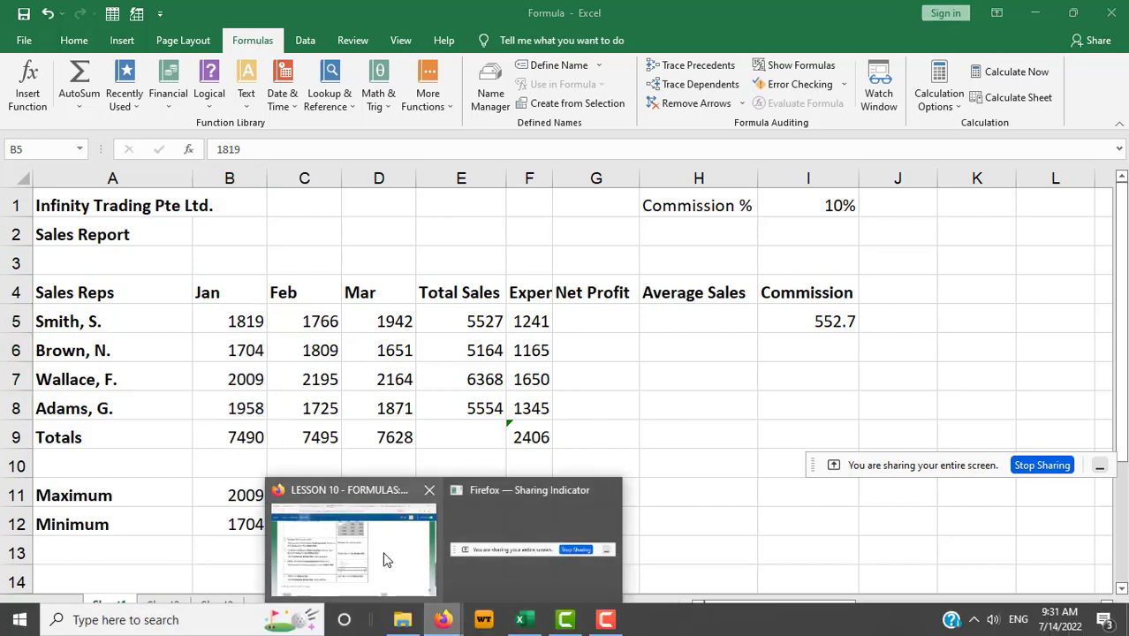
- Advance to chapter 10.9, Modifying Formulas Using Range Borders, and scroll to its Steps table
click(385, 557)
scroll(786, 393, down, 3)
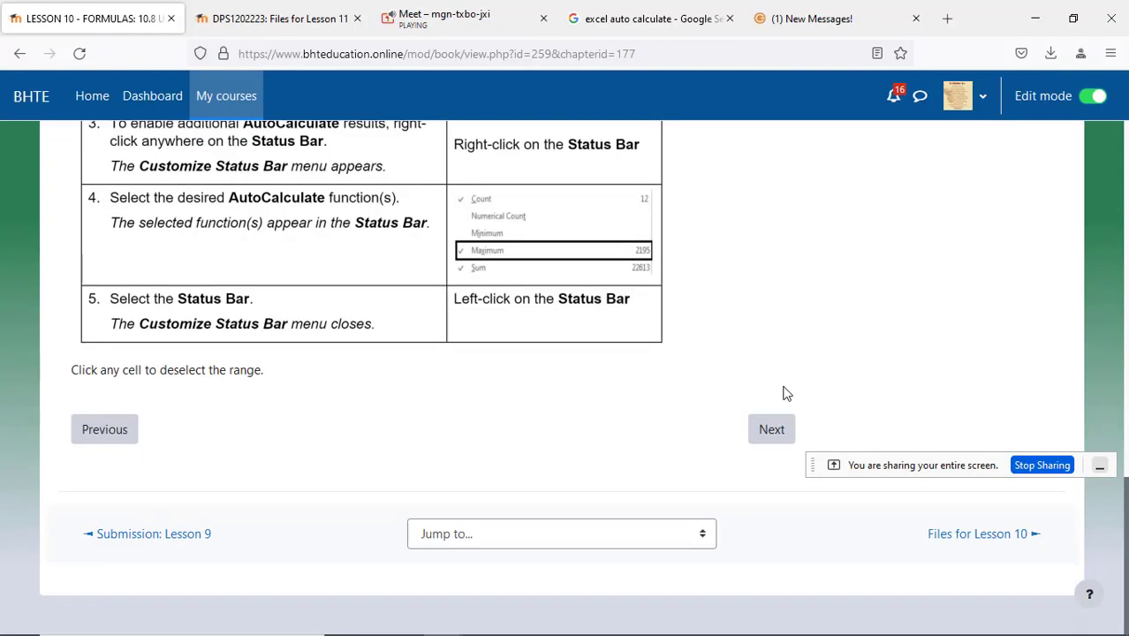
click(763, 429)
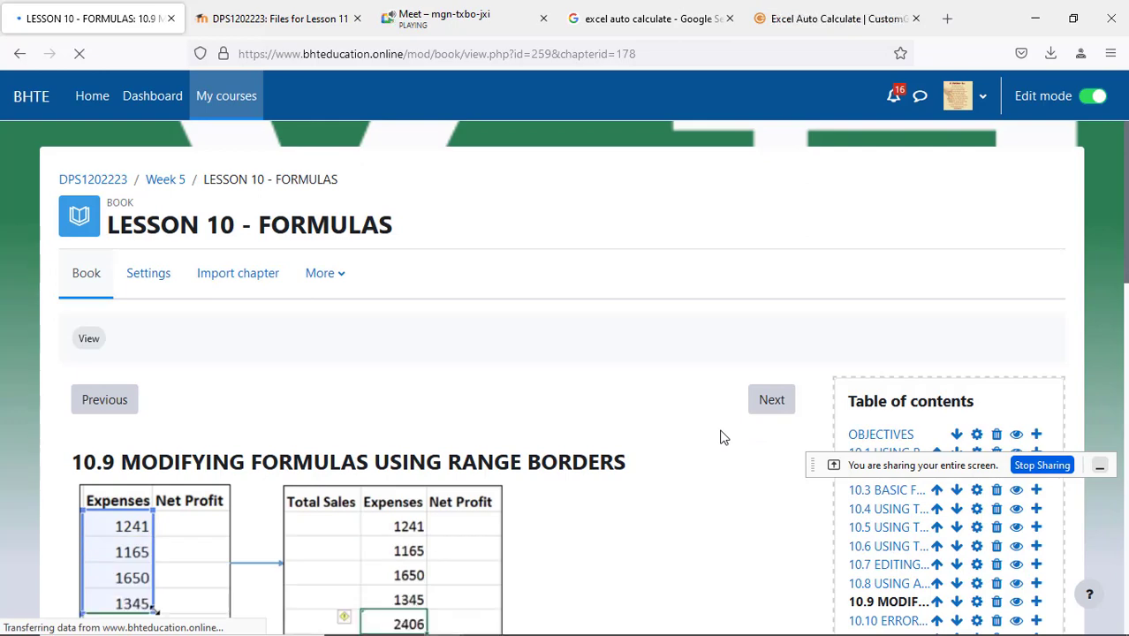
scroll(721, 436, down, 6)
scroll(721, 436, up, 4)
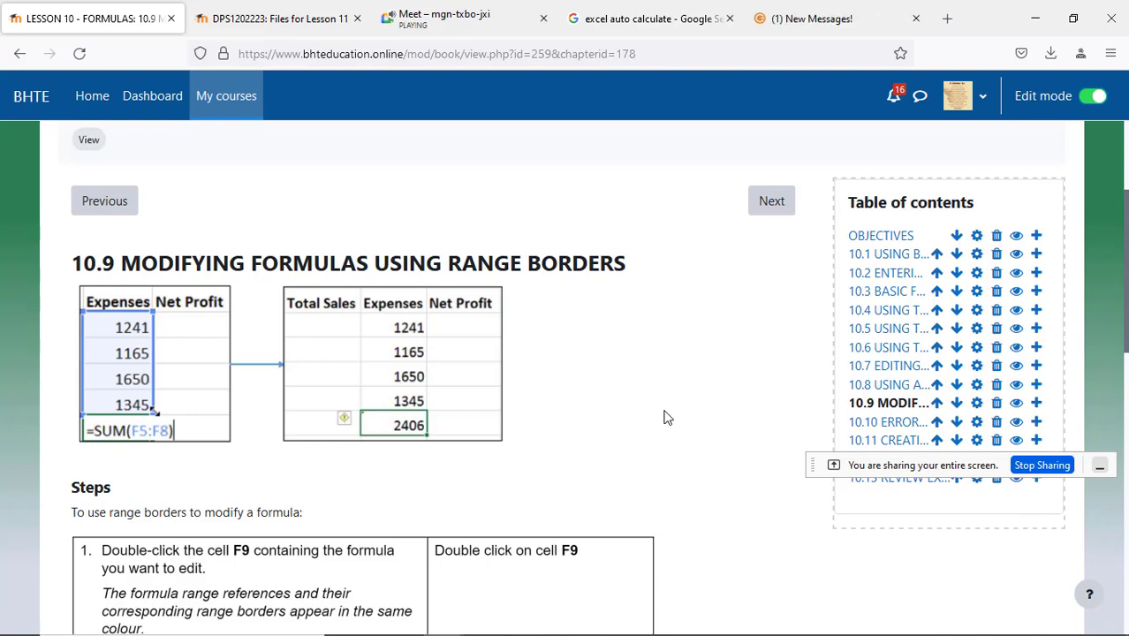
scroll(667, 420, down, 3)
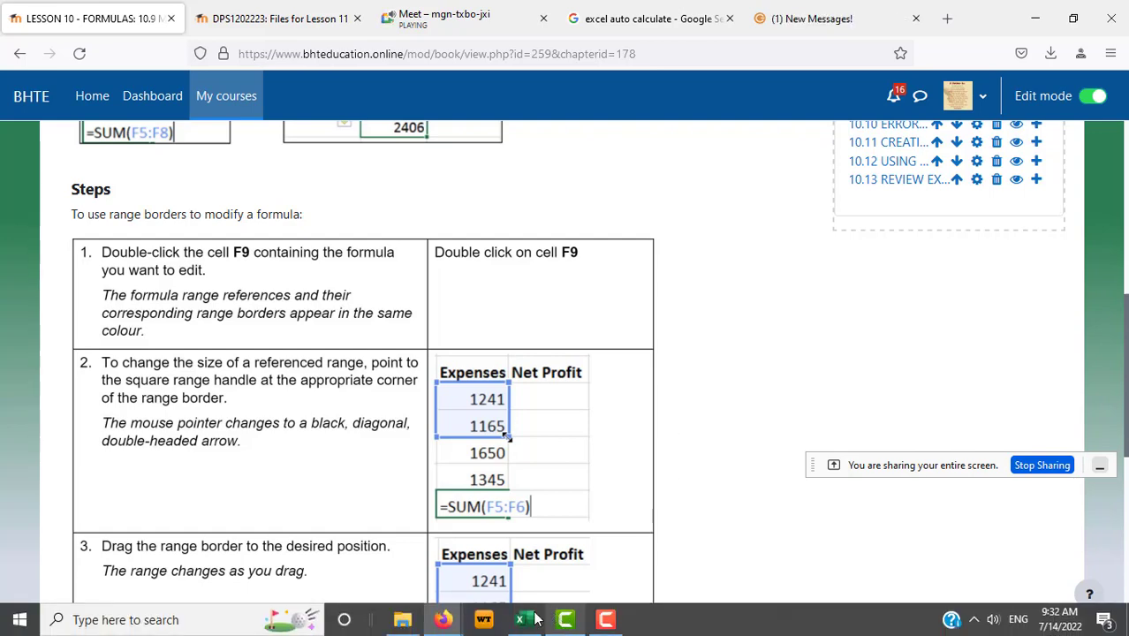
- Select F9 to see its formula =SUM(F5:F6), which totals only 2406
click(523, 620)
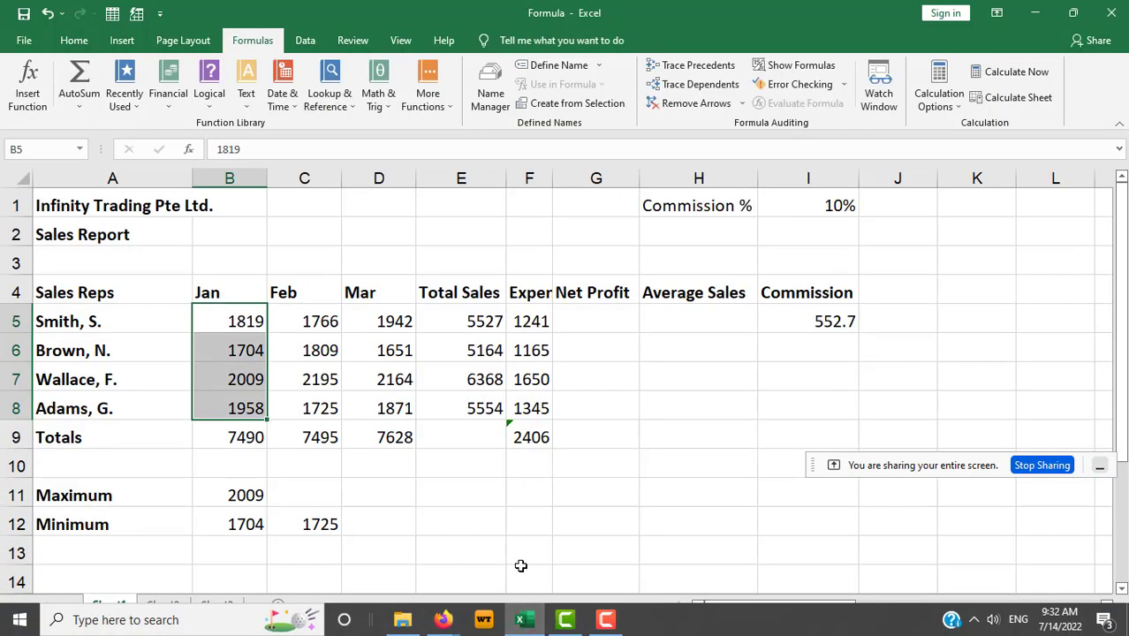
click(533, 439)
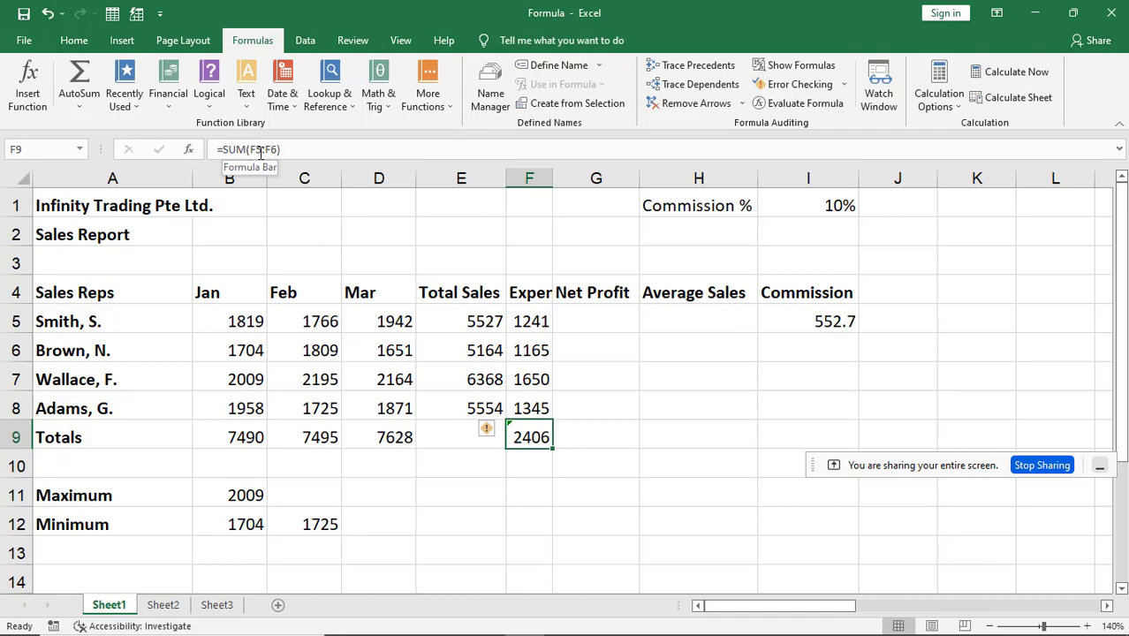
mouse_move(441, 628)
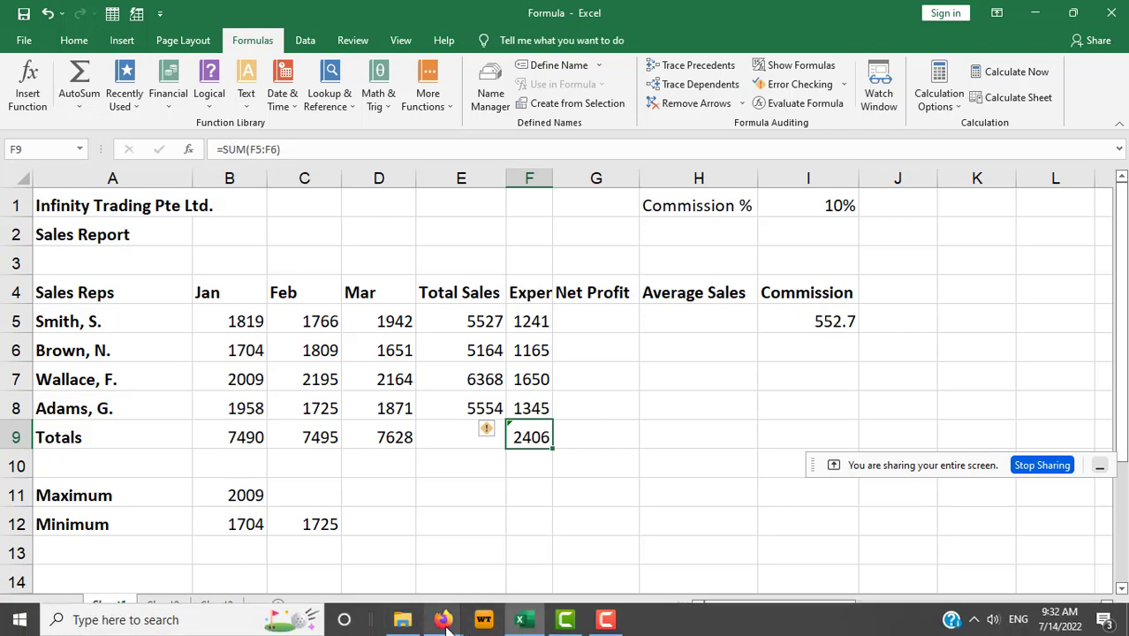
click(383, 567)
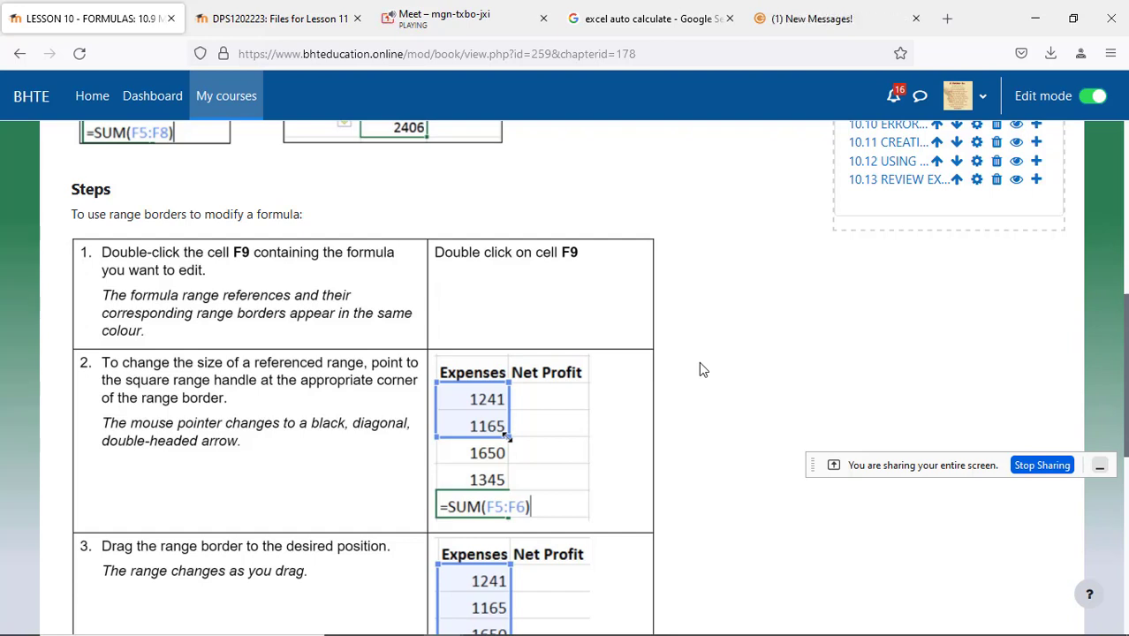
- Scroll to step 3, where the dragged border extends the formula to =SUM(F5:F8)
scroll(699, 362, down, 2)
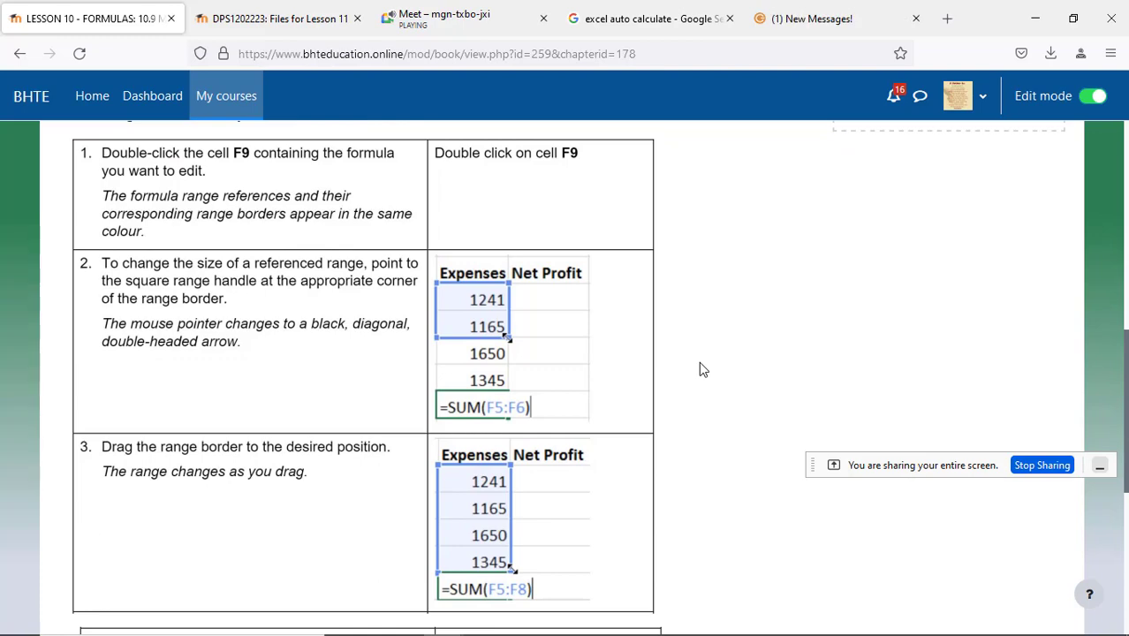
- Edit the F9 Expenses total and drag its range border from F6 down to F8
mouse_move(483, 627)
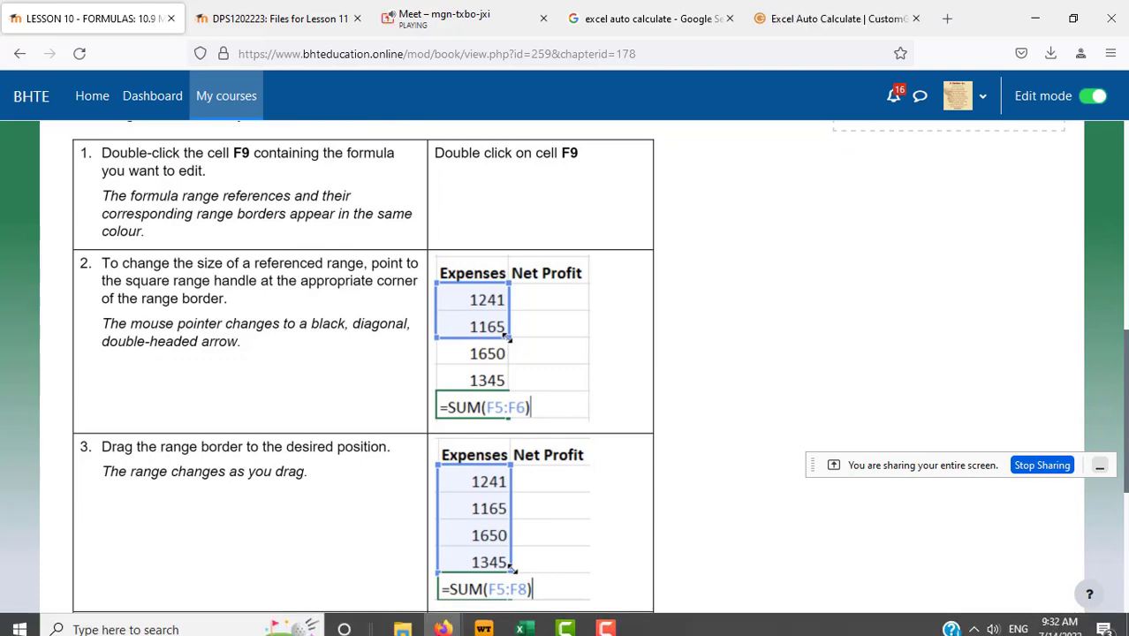
click(521, 621)
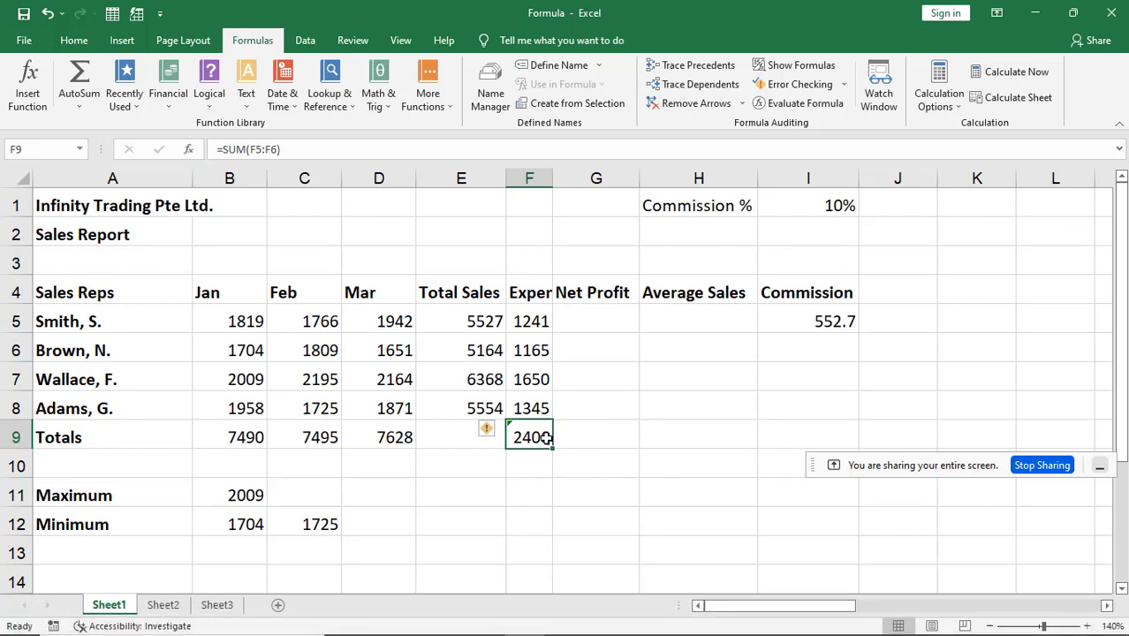
double_click(540, 442)
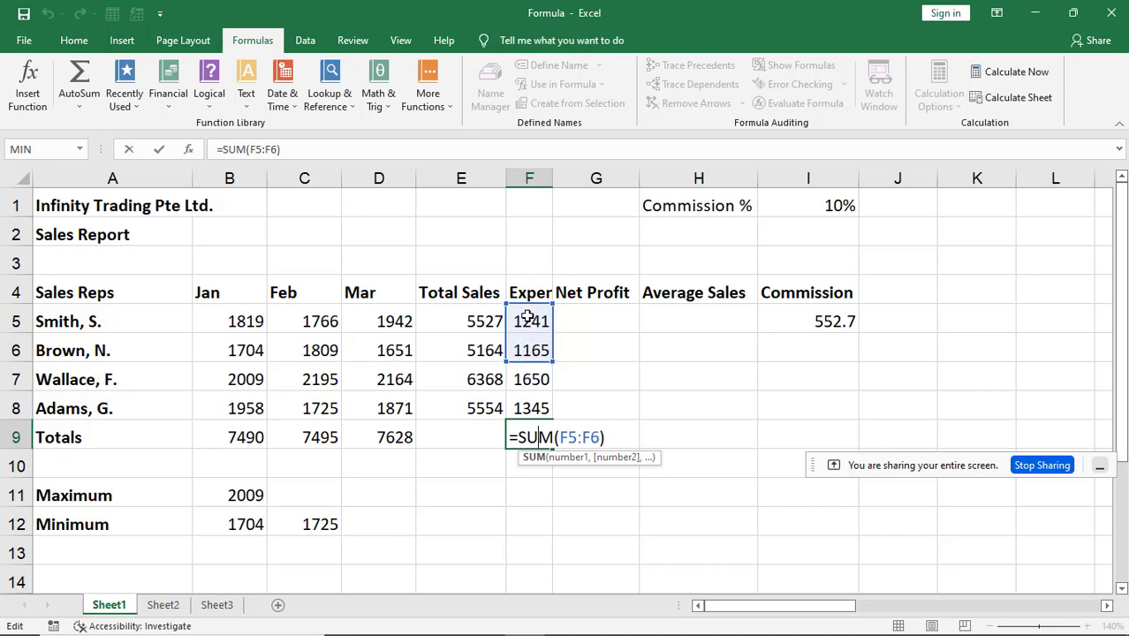
drag(527, 318, 519, 407)
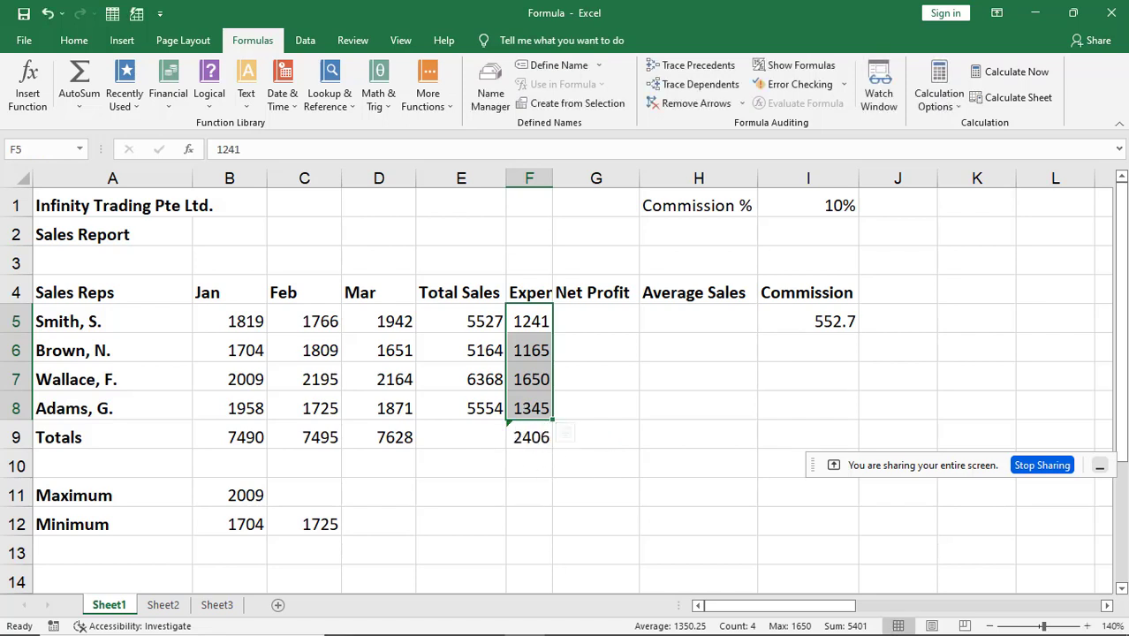
- Review chapter 10.9's step 4 and undo instruction in Moodle, then return to the Formula workbook
mouse_move(454, 629)
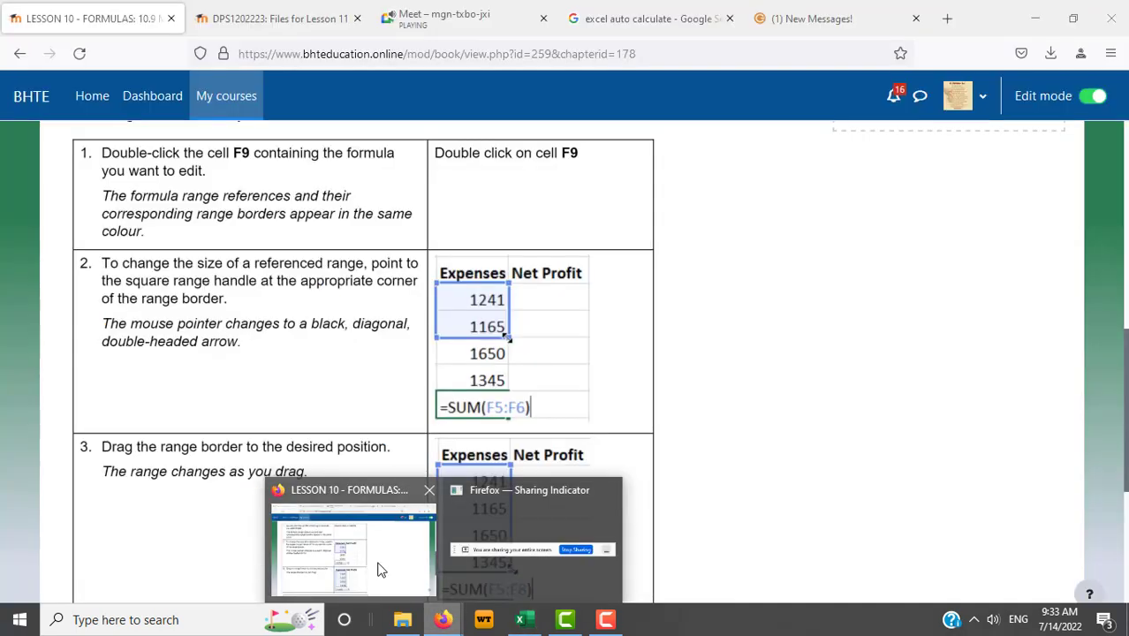
click(380, 574)
scroll(757, 416, down, 3)
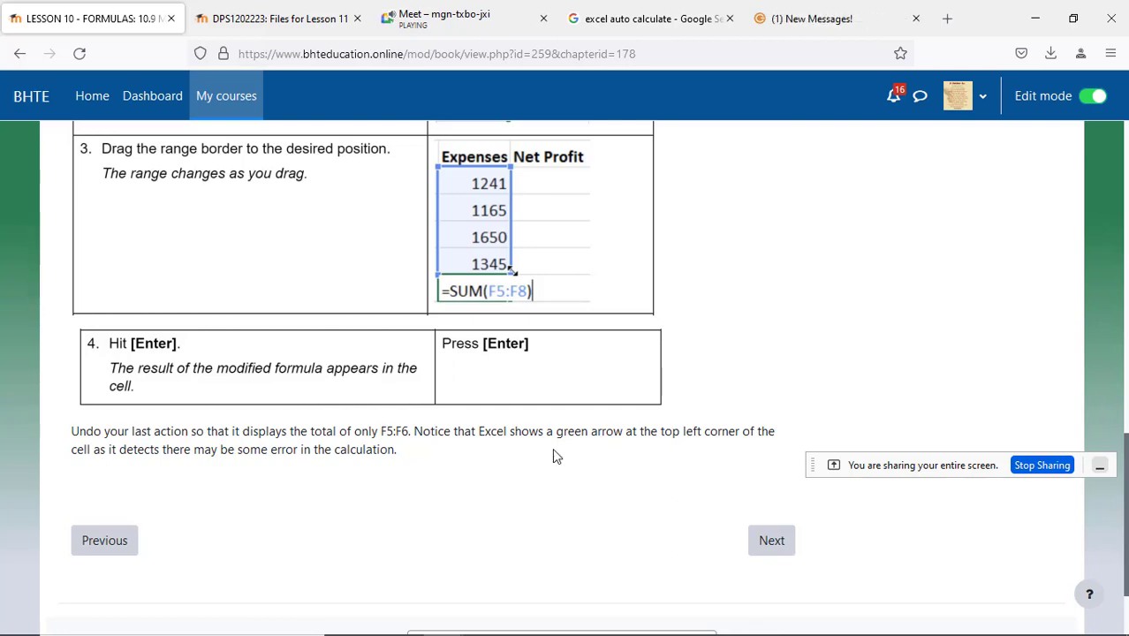
scroll(586, 395, up, 5)
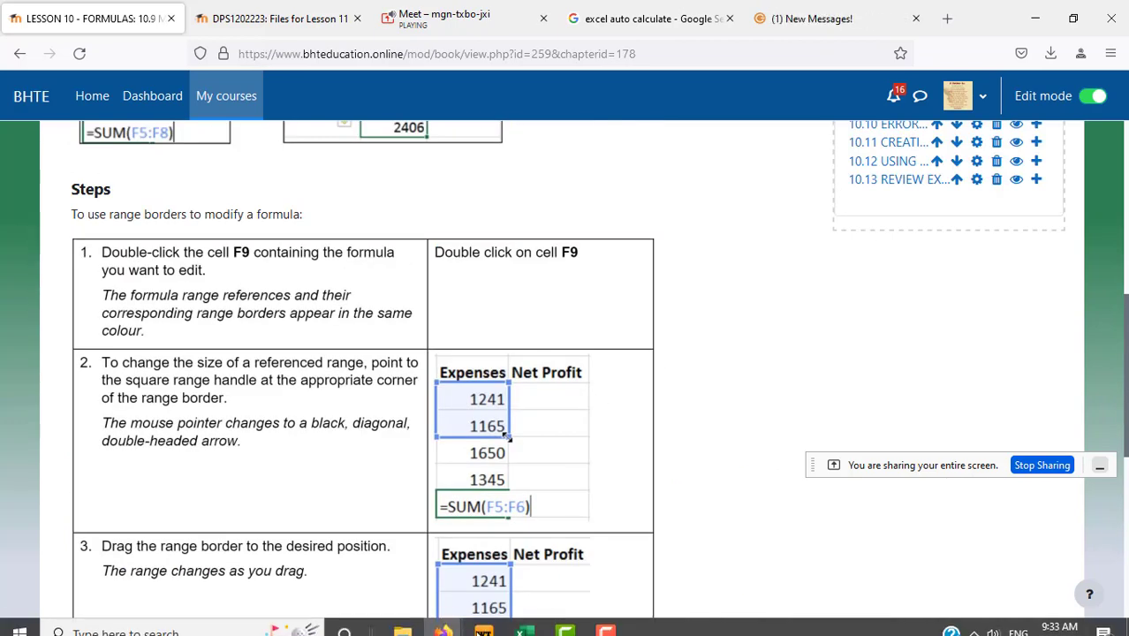
drag(554, 628, 579, 623)
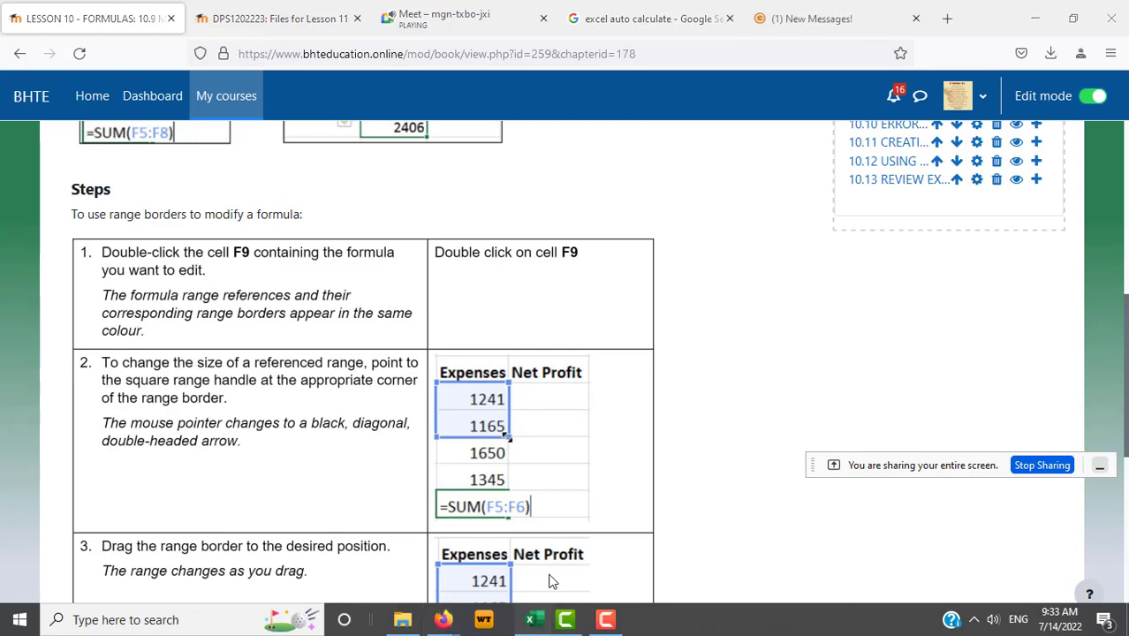
scroll(631, 494, up, 6)
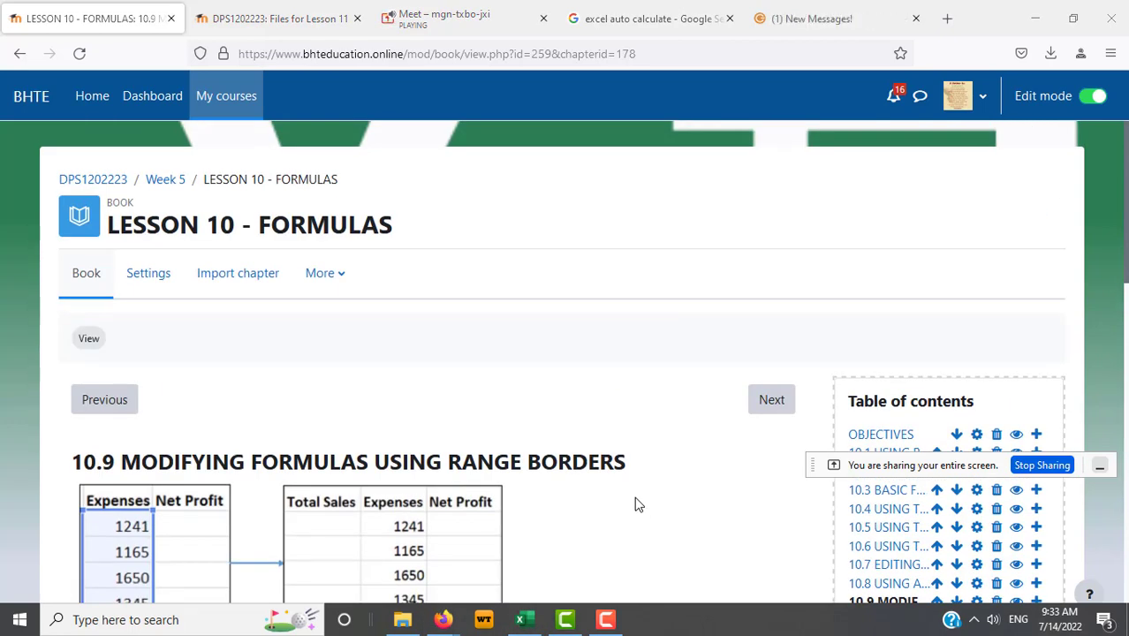
scroll(636, 502, down, 3)
click(523, 621)
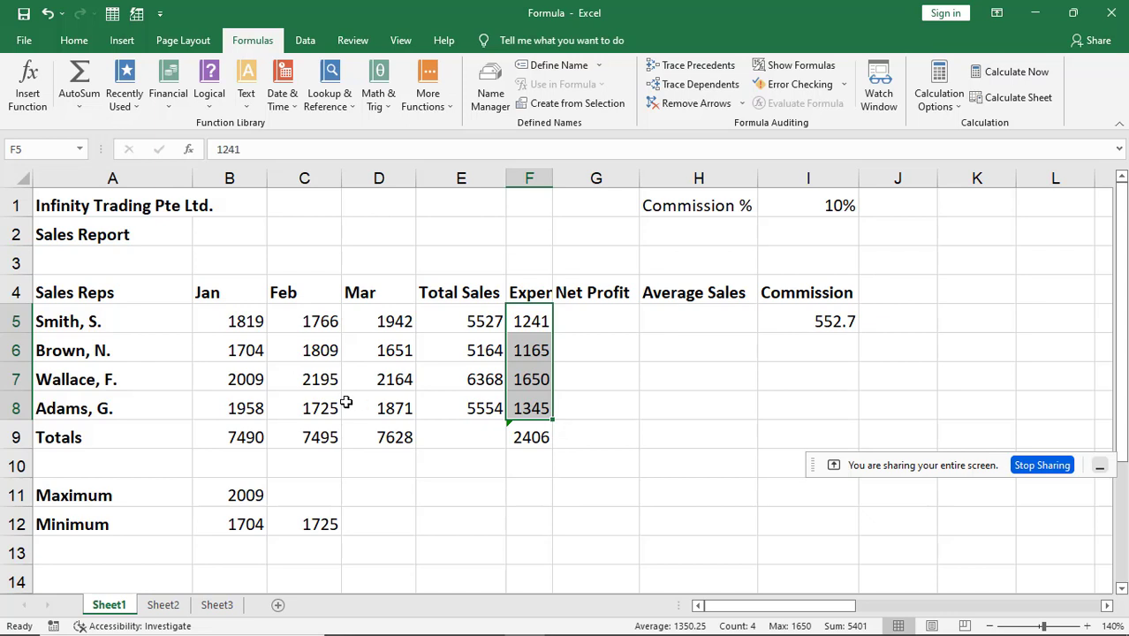
click(48, 15)
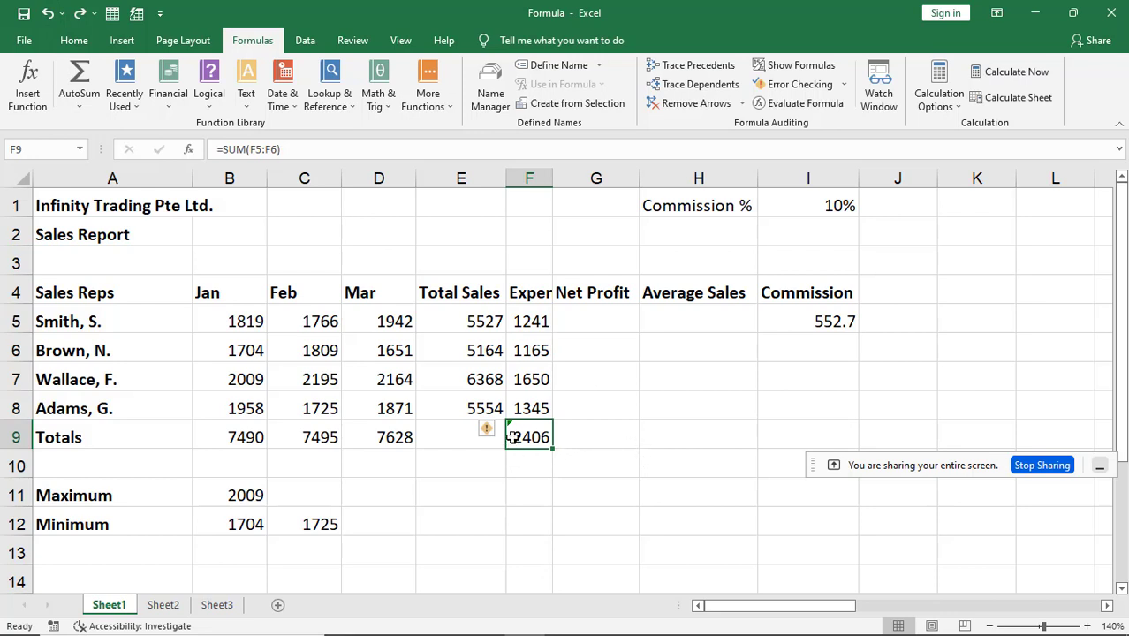
click(530, 294)
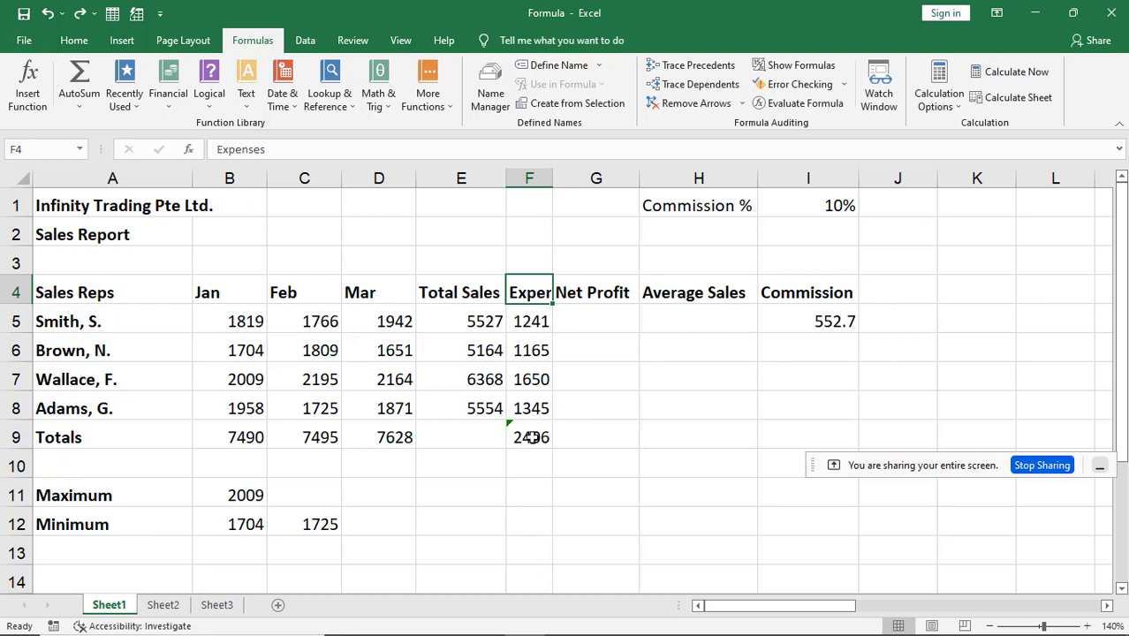
double_click(552, 178)
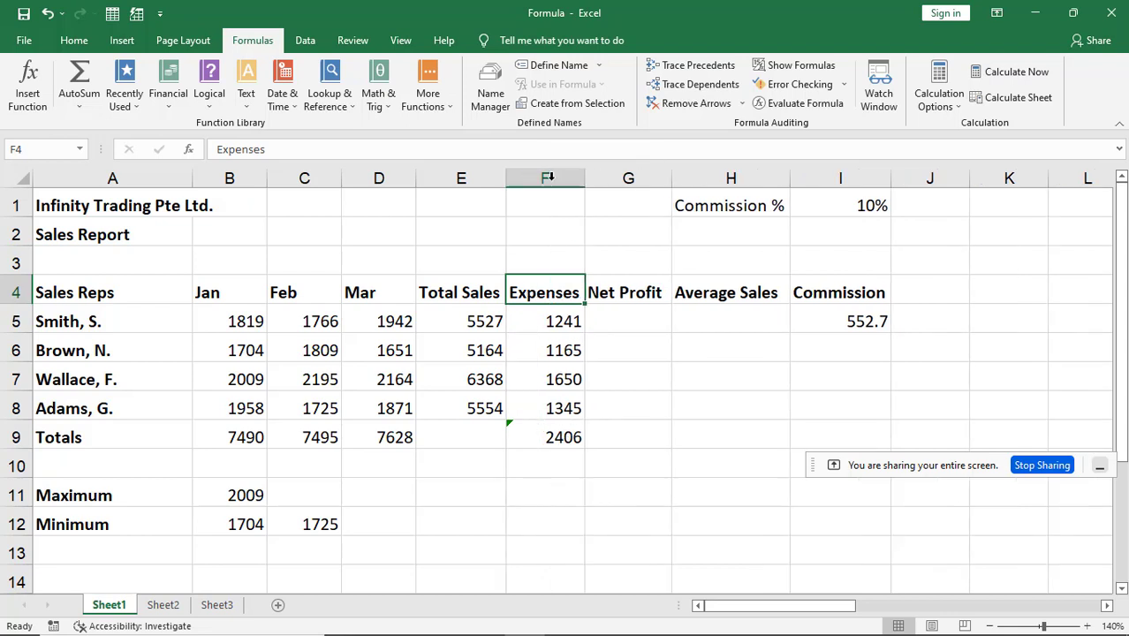
click(563, 443)
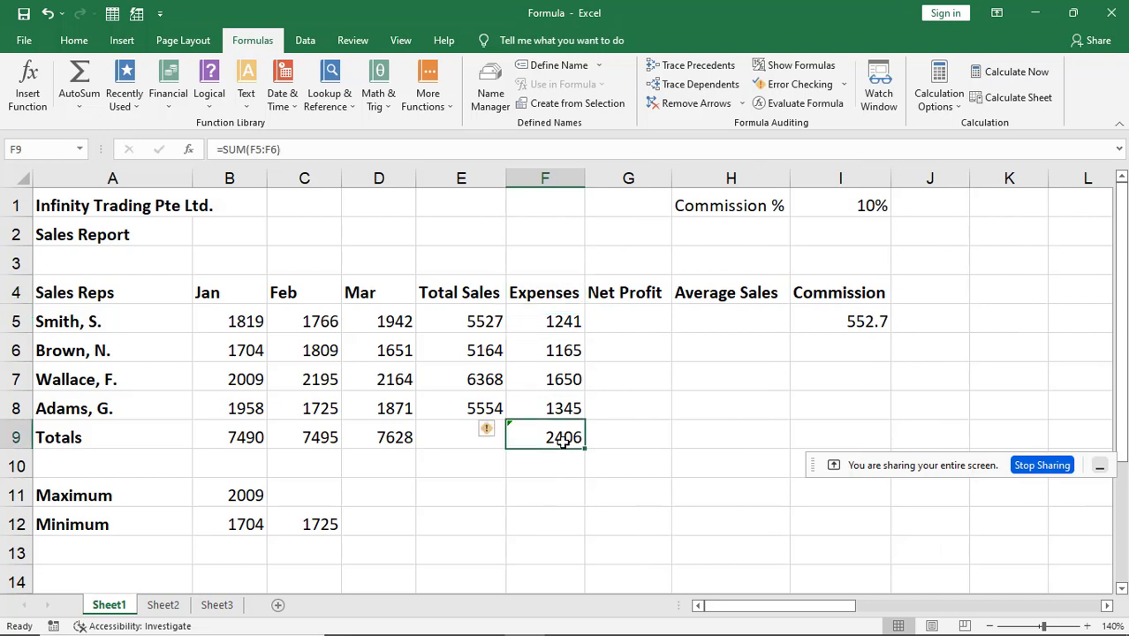
click(544, 322)
click(552, 347)
drag(559, 319, 550, 350)
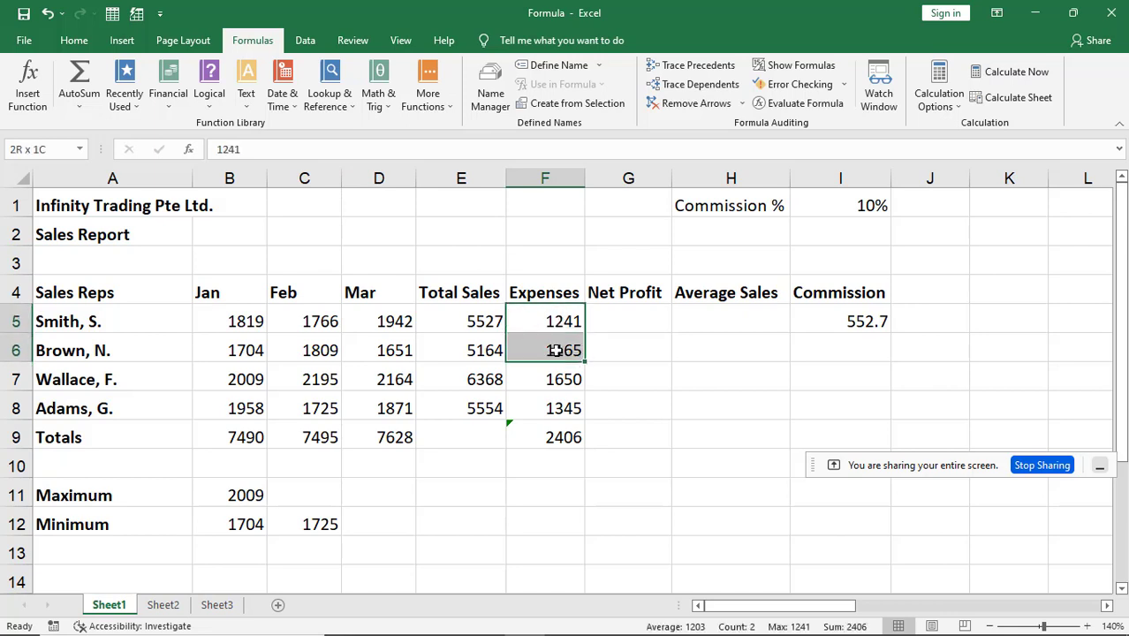
click(590, 462)
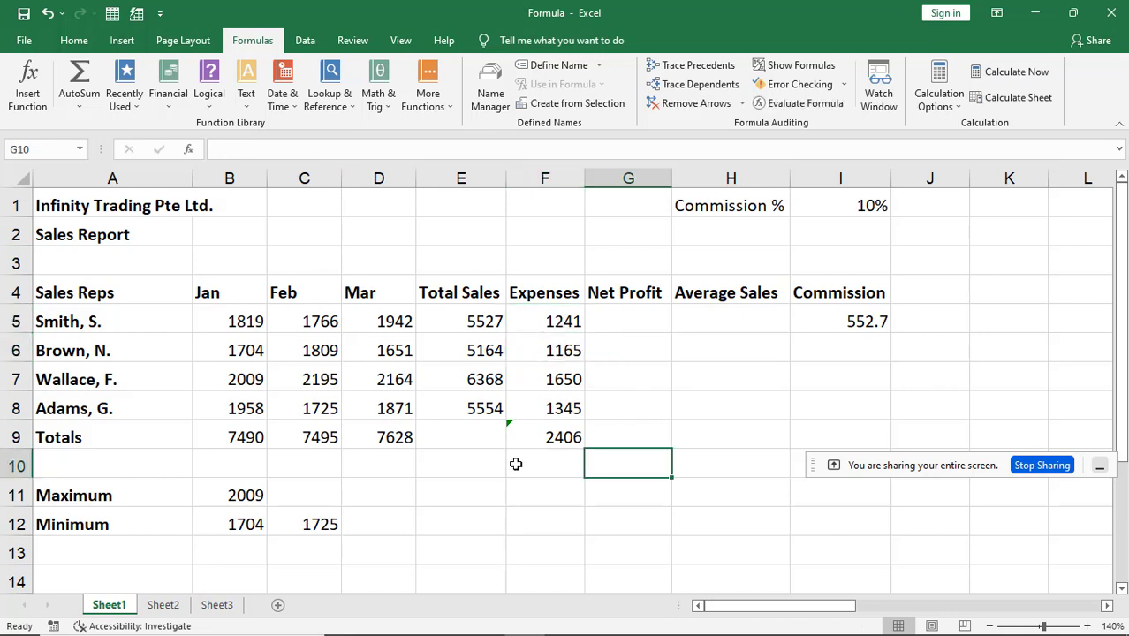
click(542, 435)
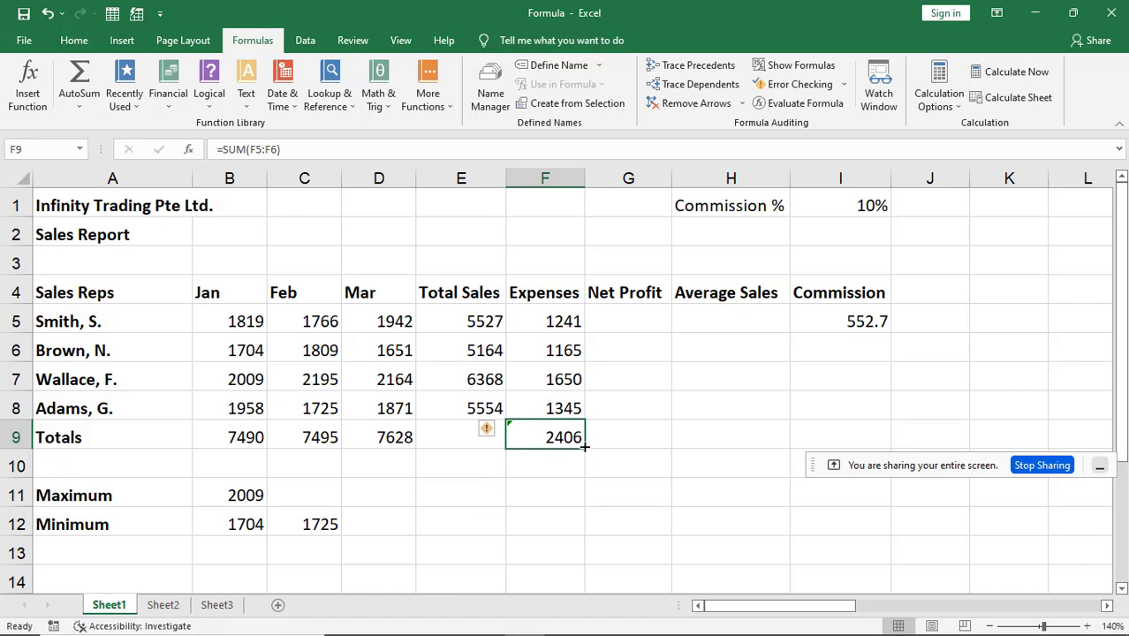
- Stretch the F9 SUM range down to F8 so the Expenses total reads 5401
double_click(569, 433)
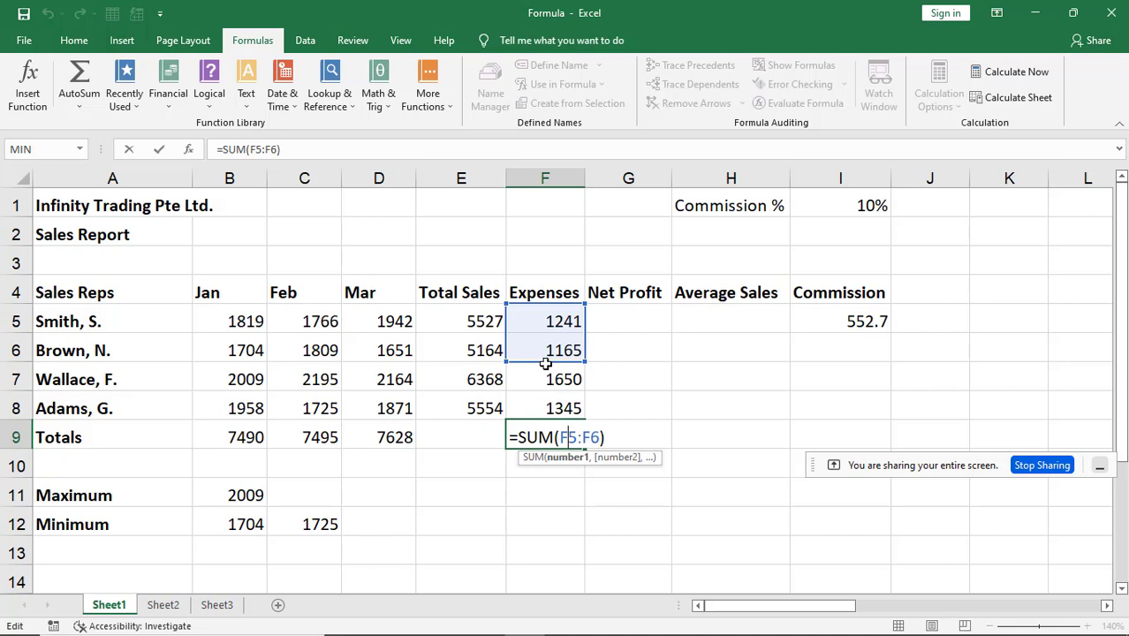
drag(538, 321, 557, 406)
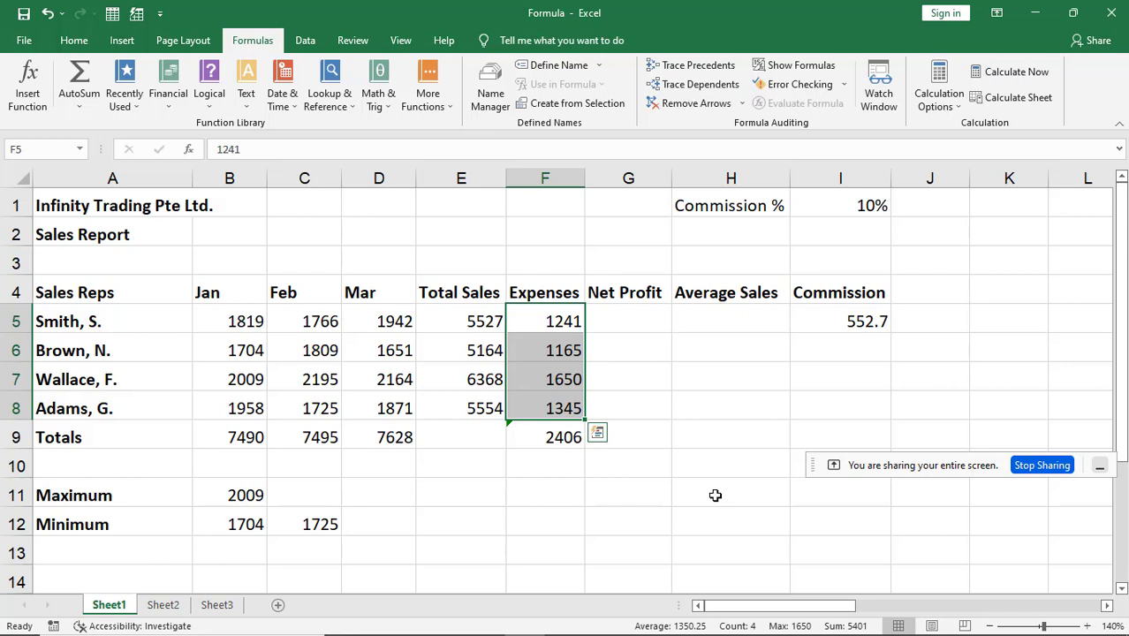
key(Return)
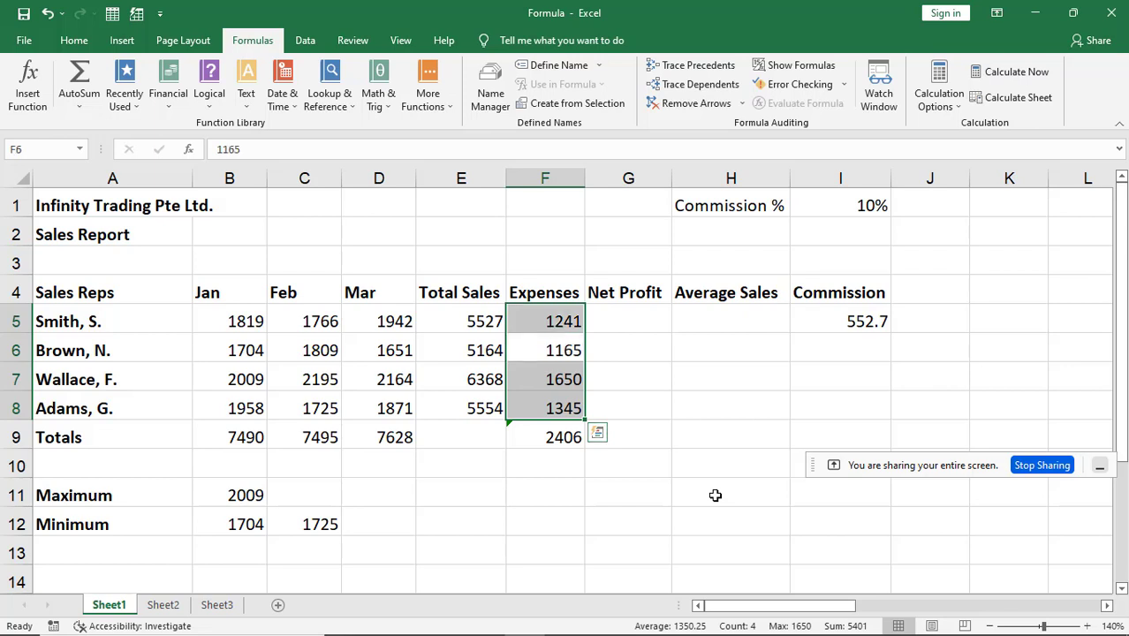
click(566, 439)
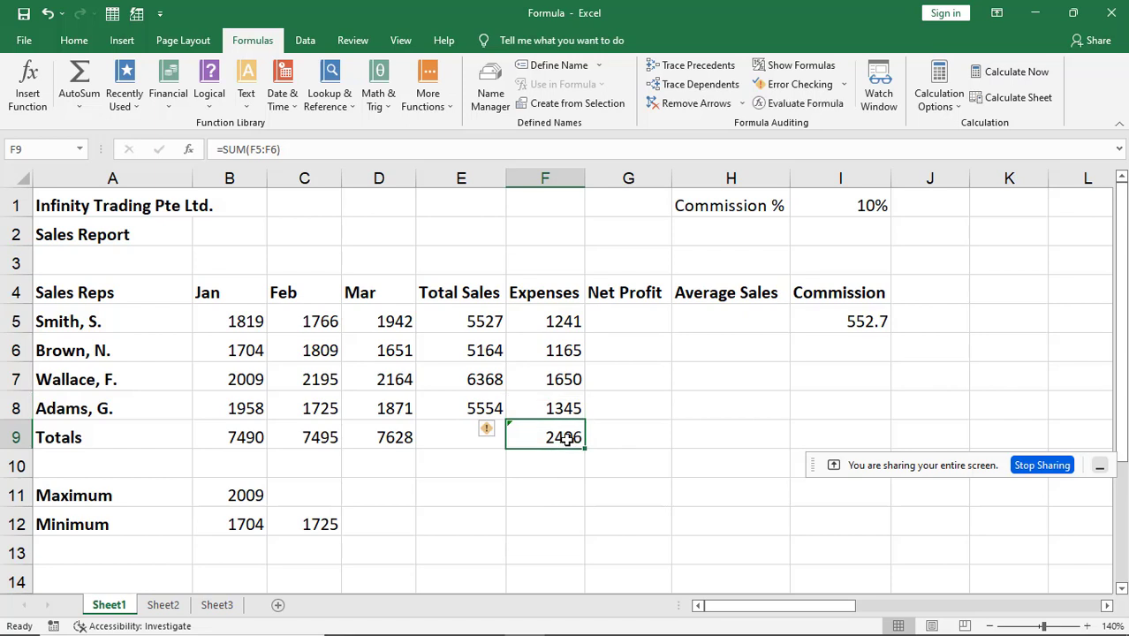
double_click(566, 439)
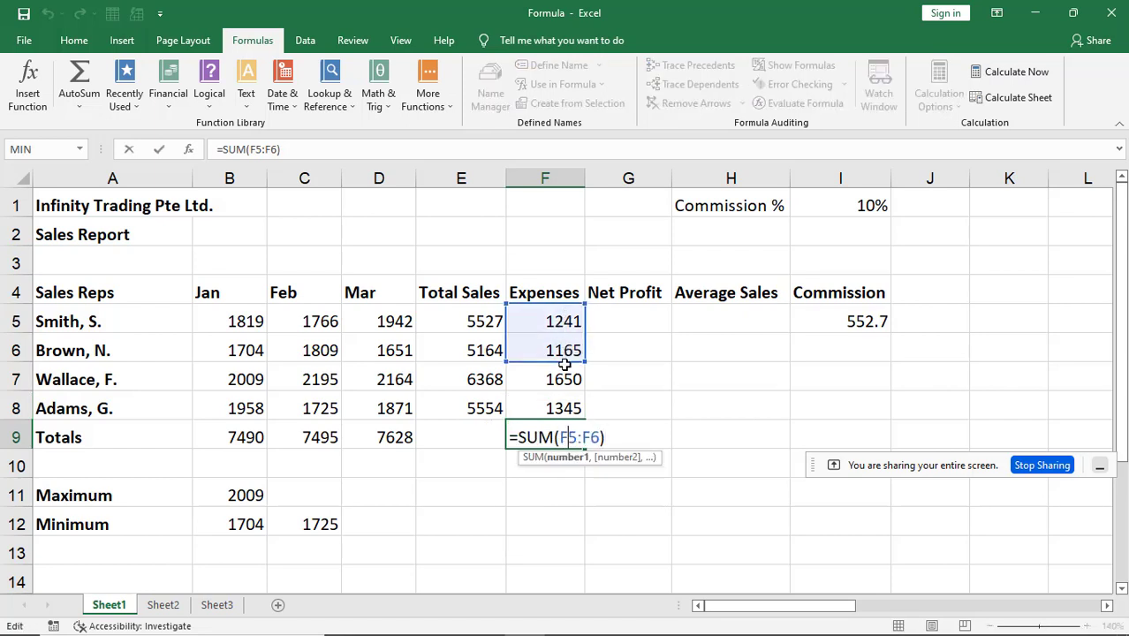
drag(553, 321, 559, 408)
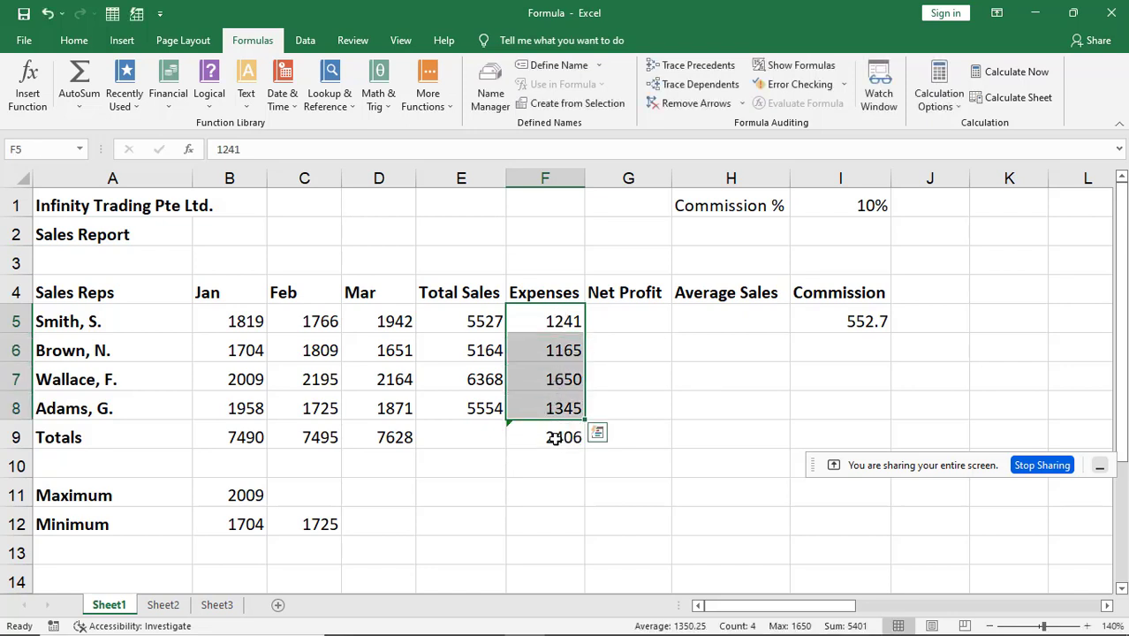
click(554, 439)
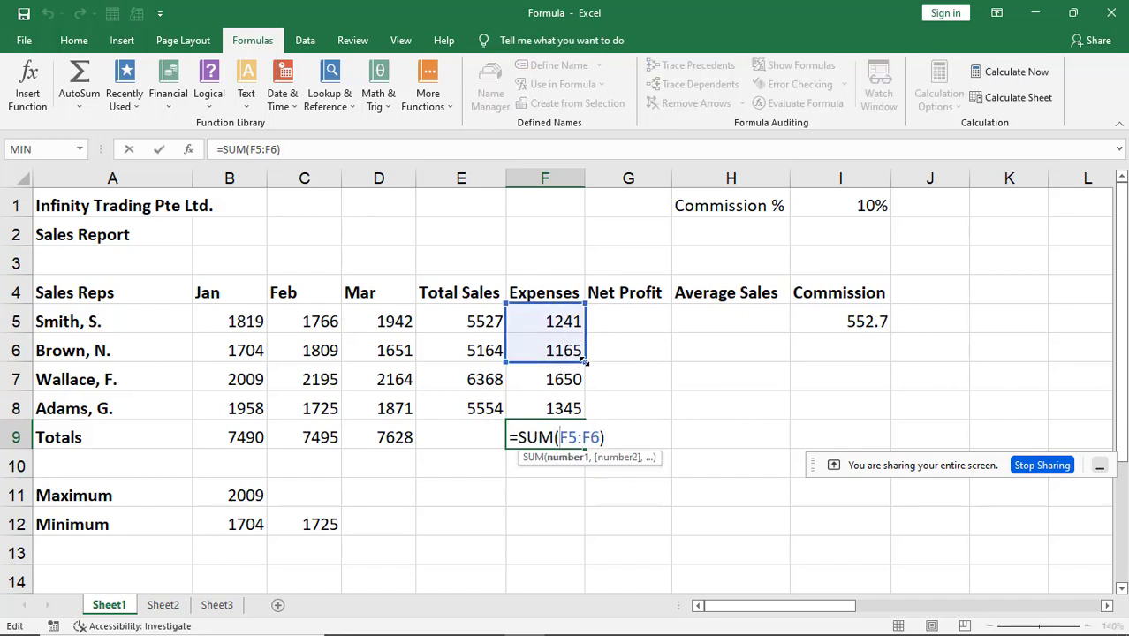
drag(586, 379, 587, 416)
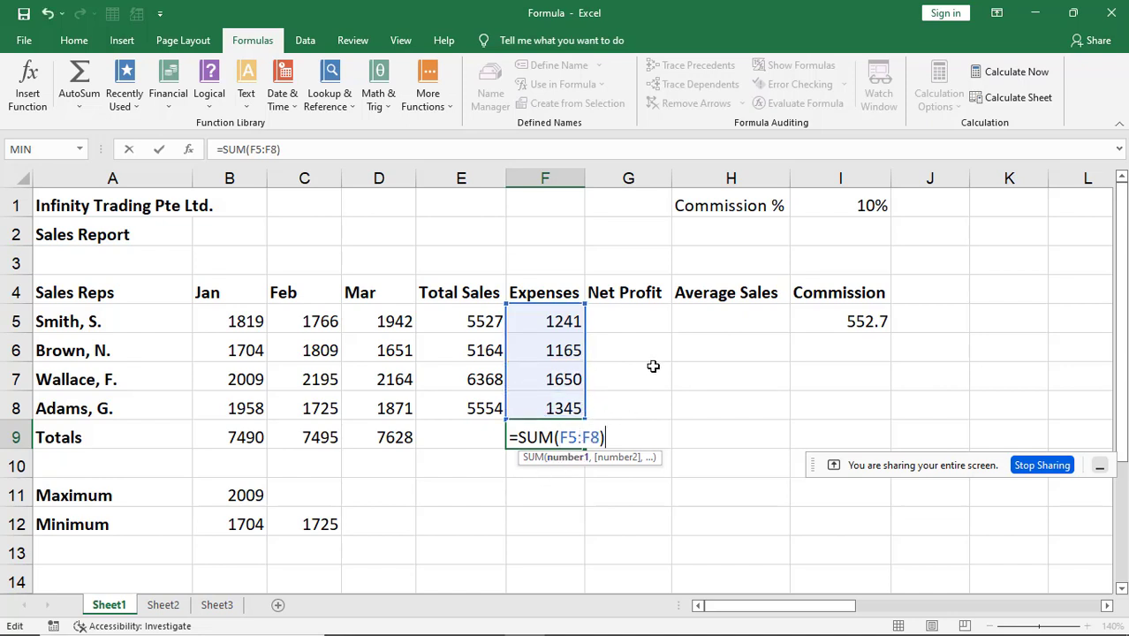
key(Return)
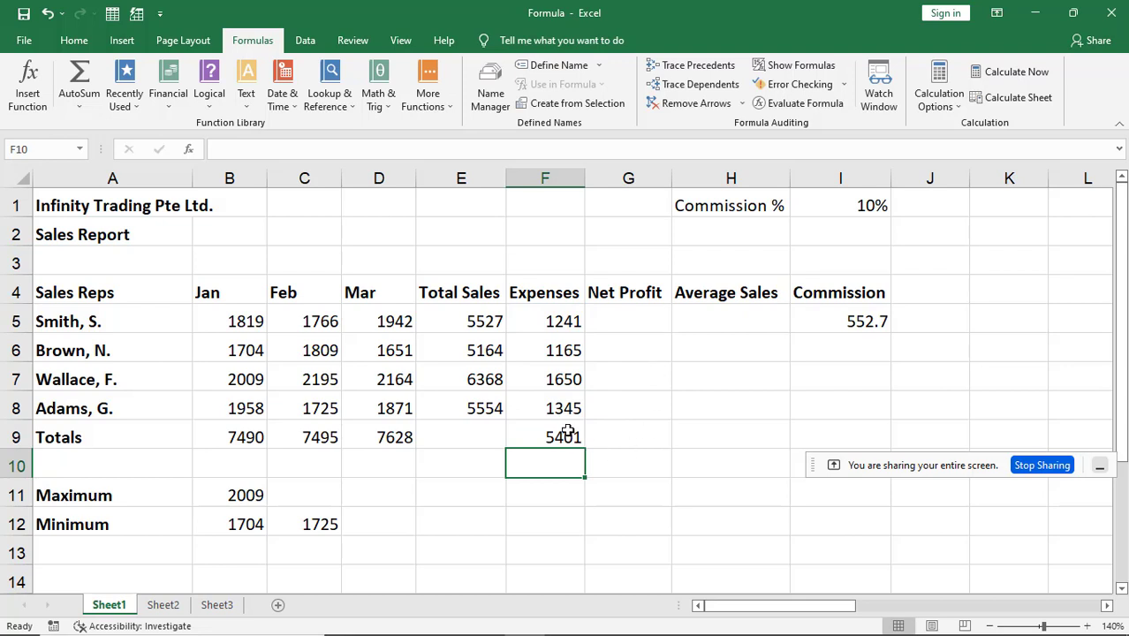
click(566, 432)
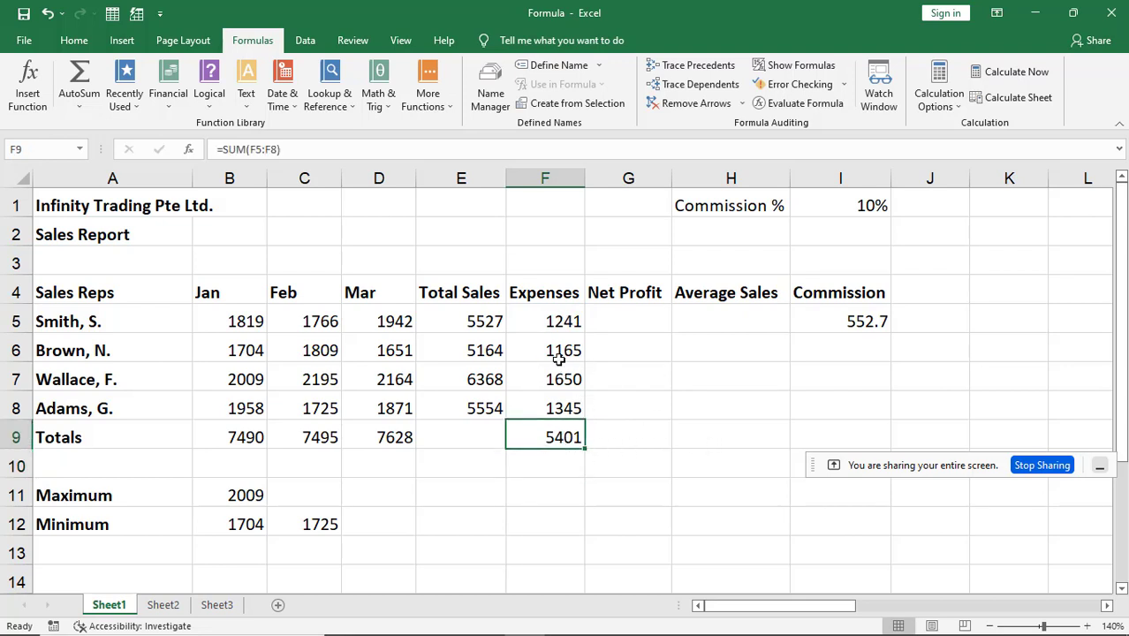
mouse_move(563, 319)
mouse_down()
mouse_move(552, 411)
mouse_move(549, 349)
mouse_up()
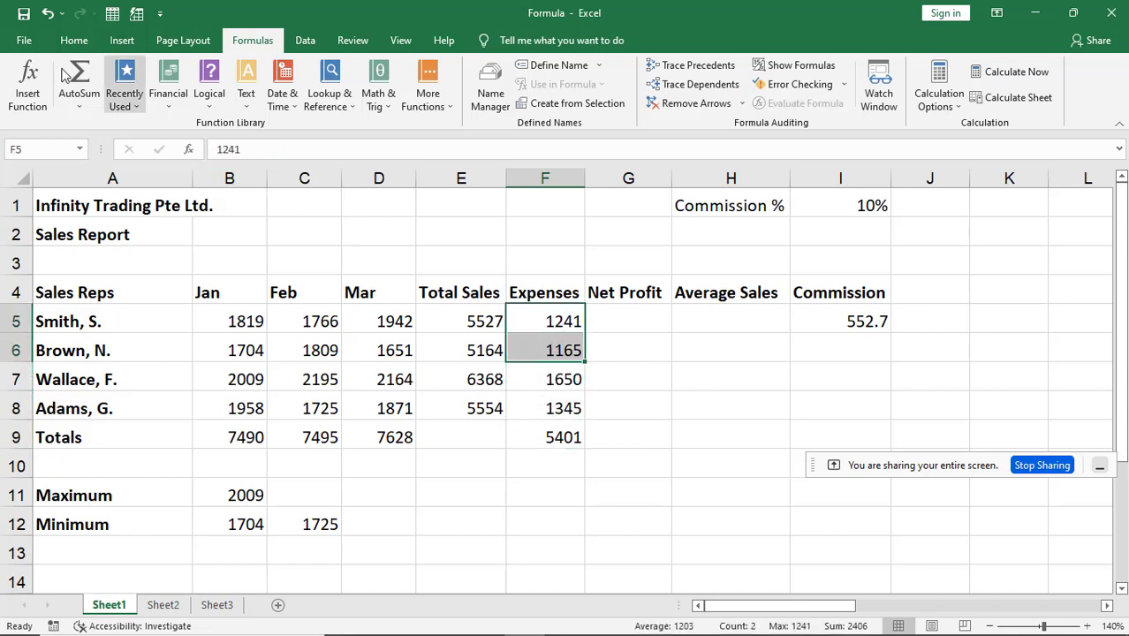
click(50, 18)
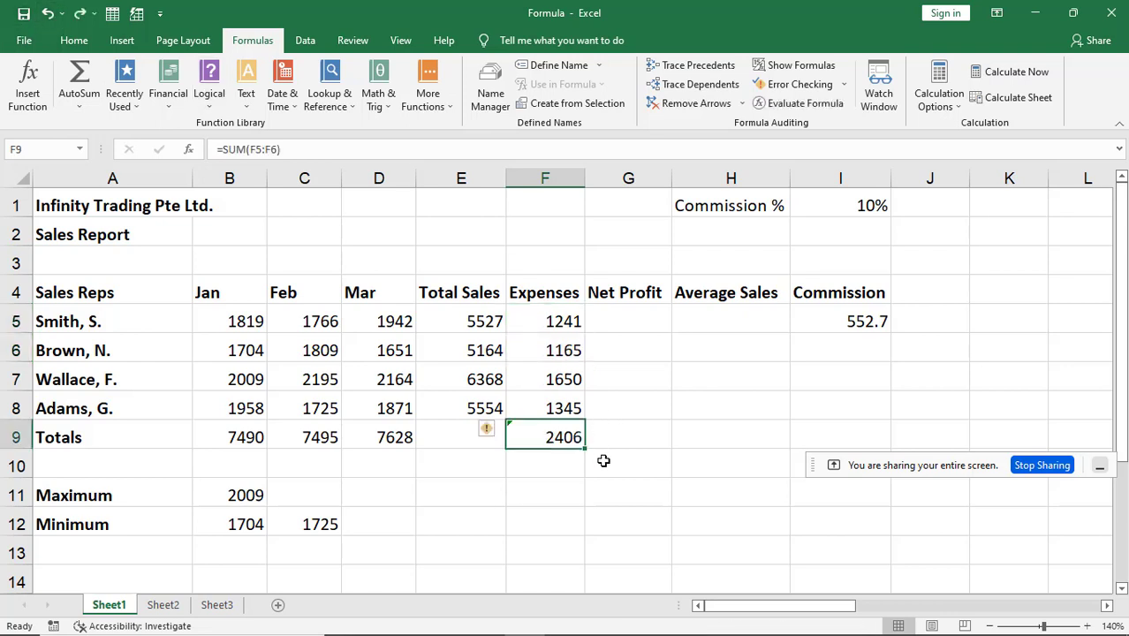
double_click(558, 437)
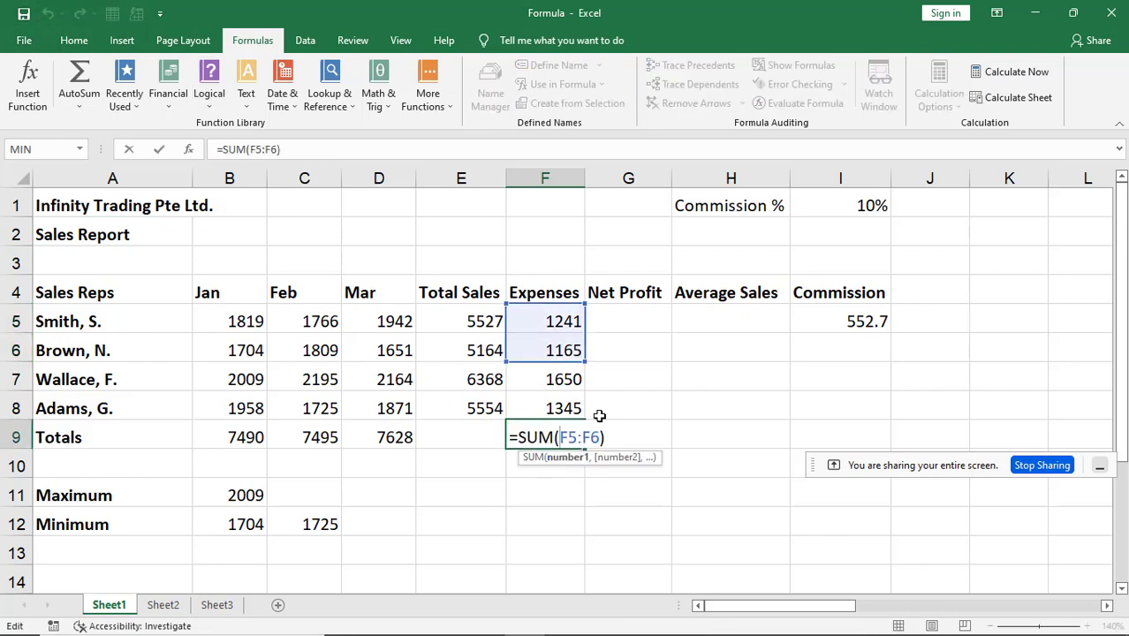
drag(558, 315, 543, 408)
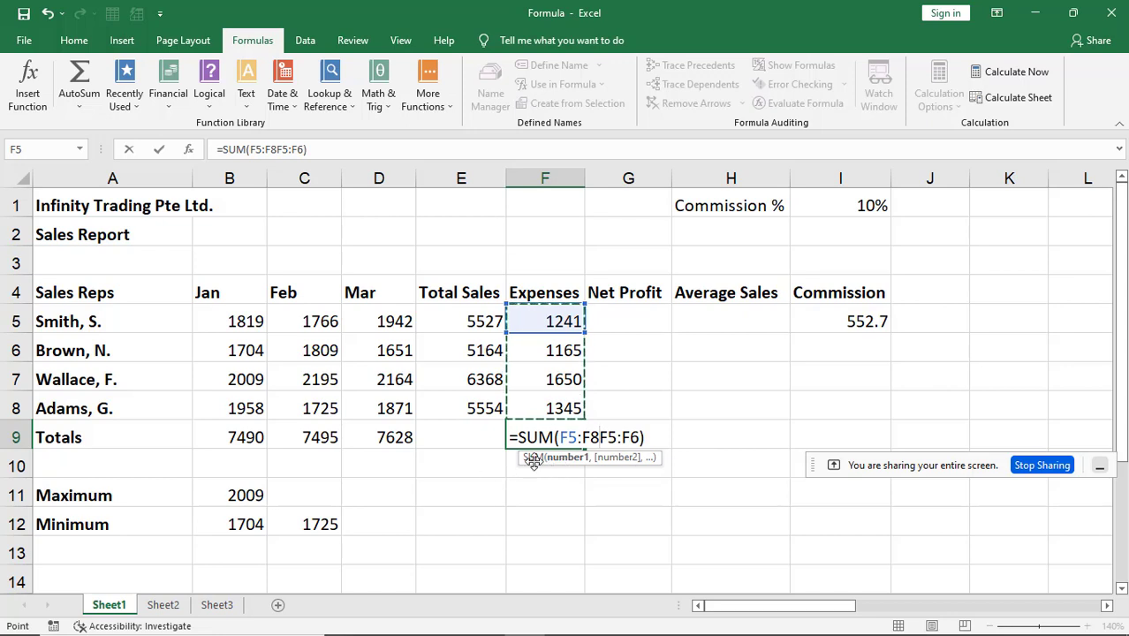
click(565, 321)
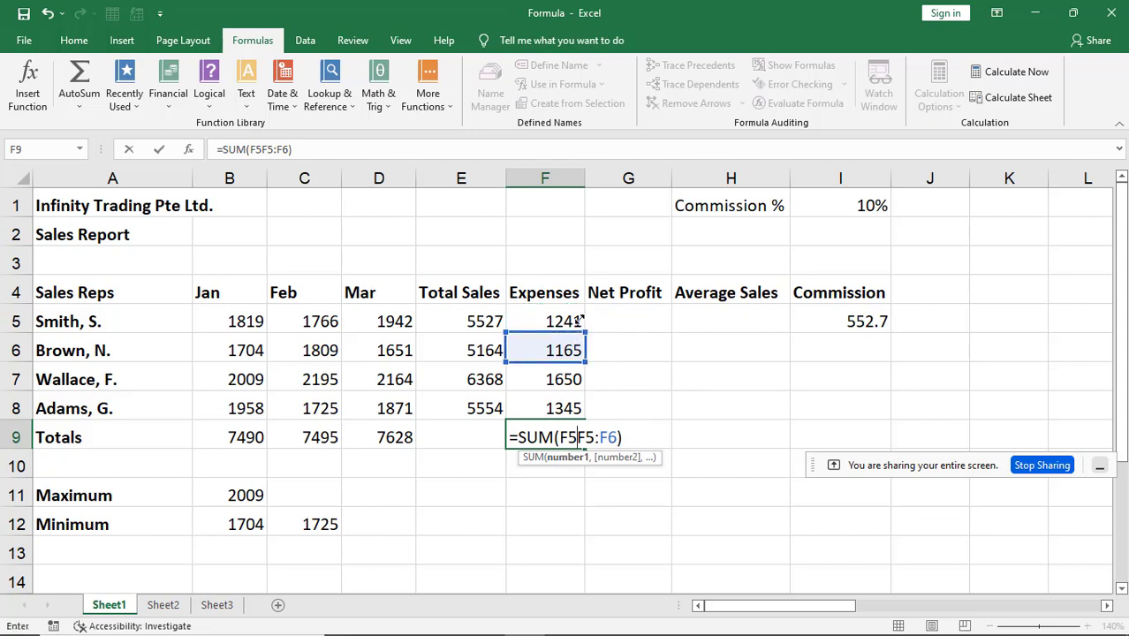
drag(580, 322, 582, 310)
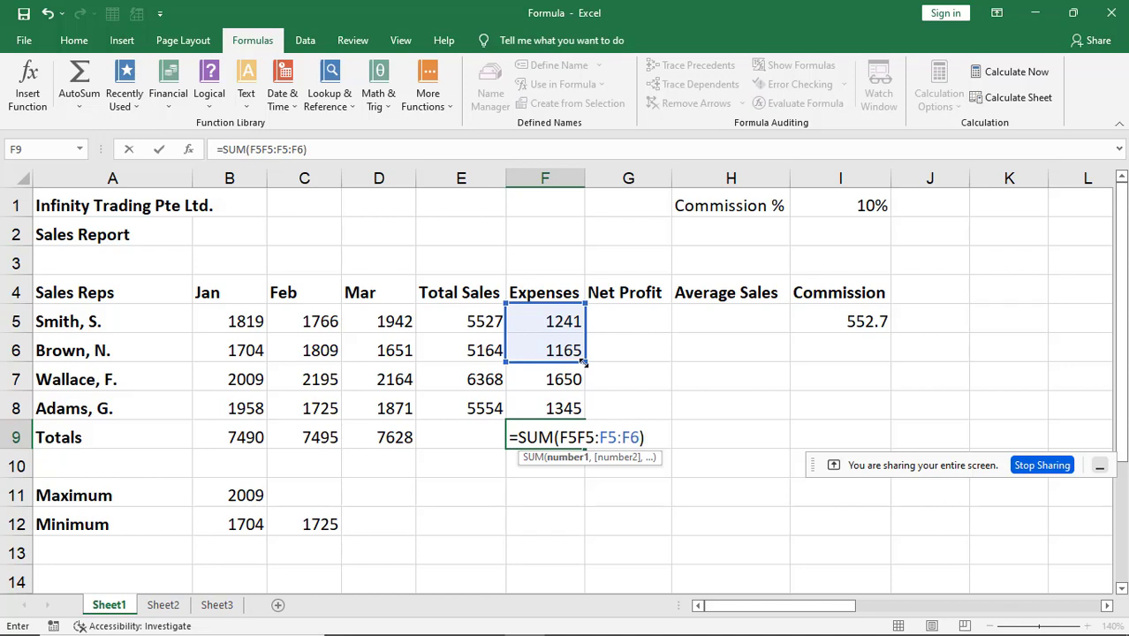
drag(583, 361, 583, 420)
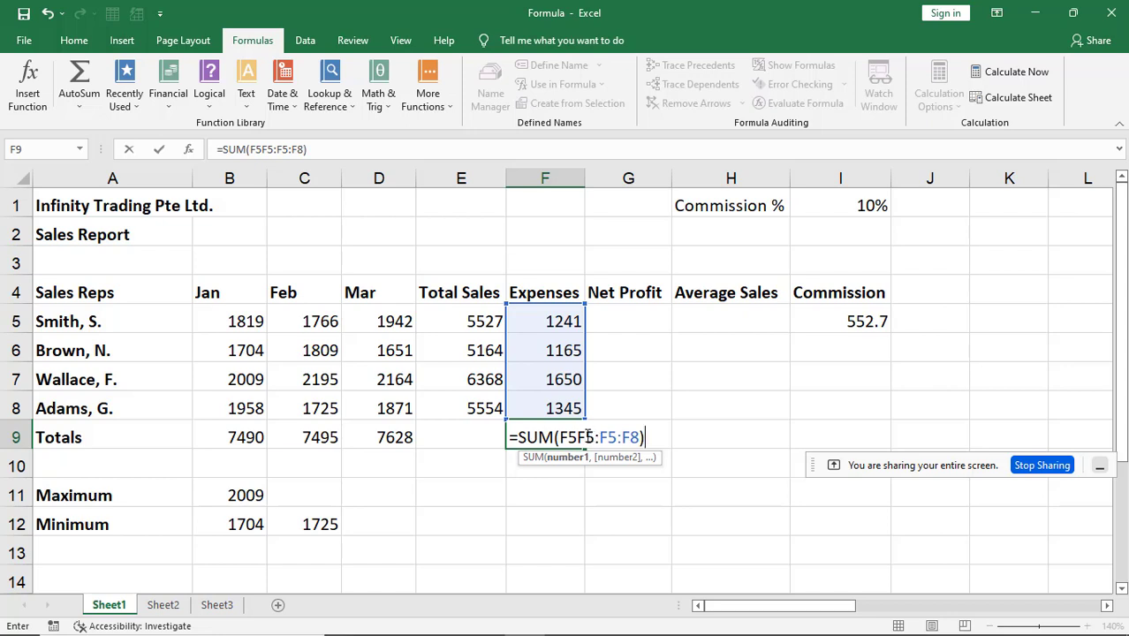
key(Return)
click(557, 433)
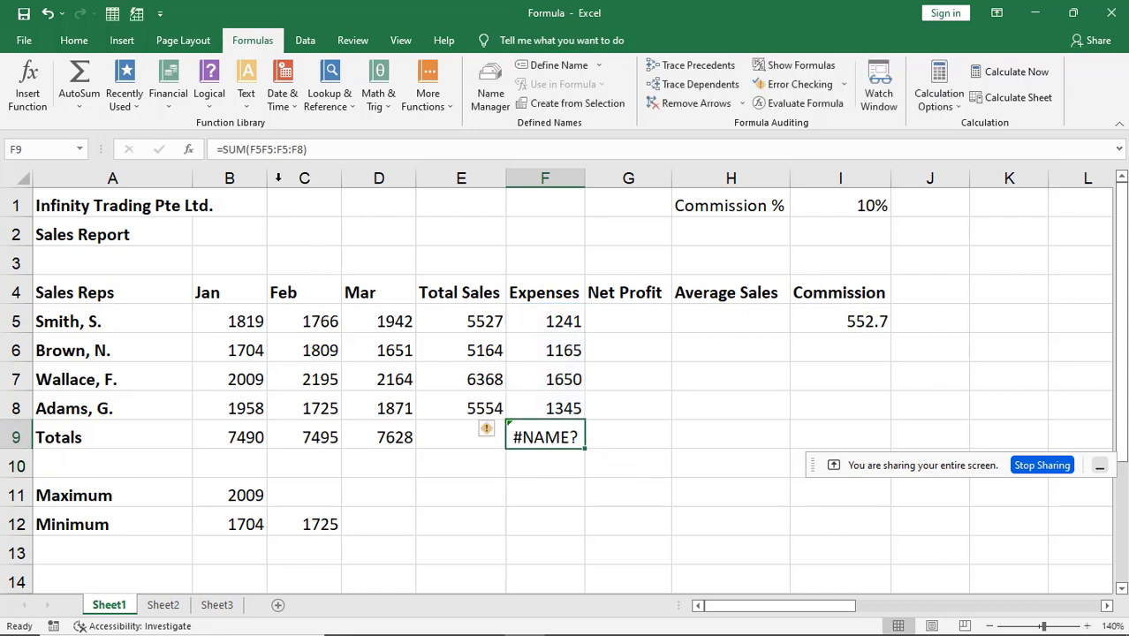
click(283, 150)
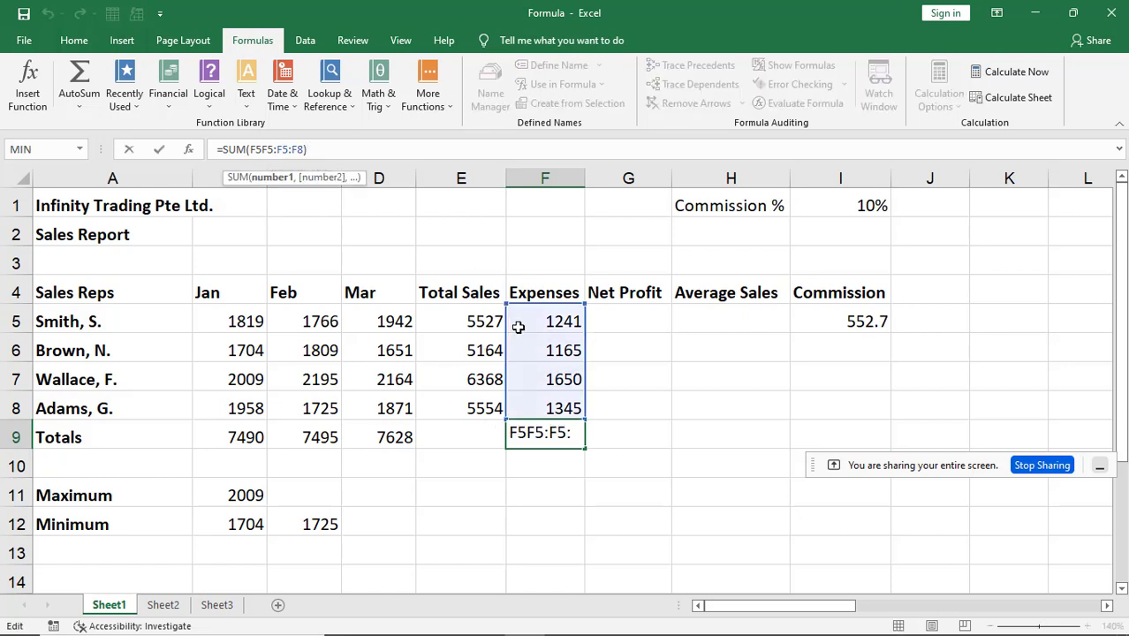
key(BackSpace)
key(BackSpace)
key(BackSpace)
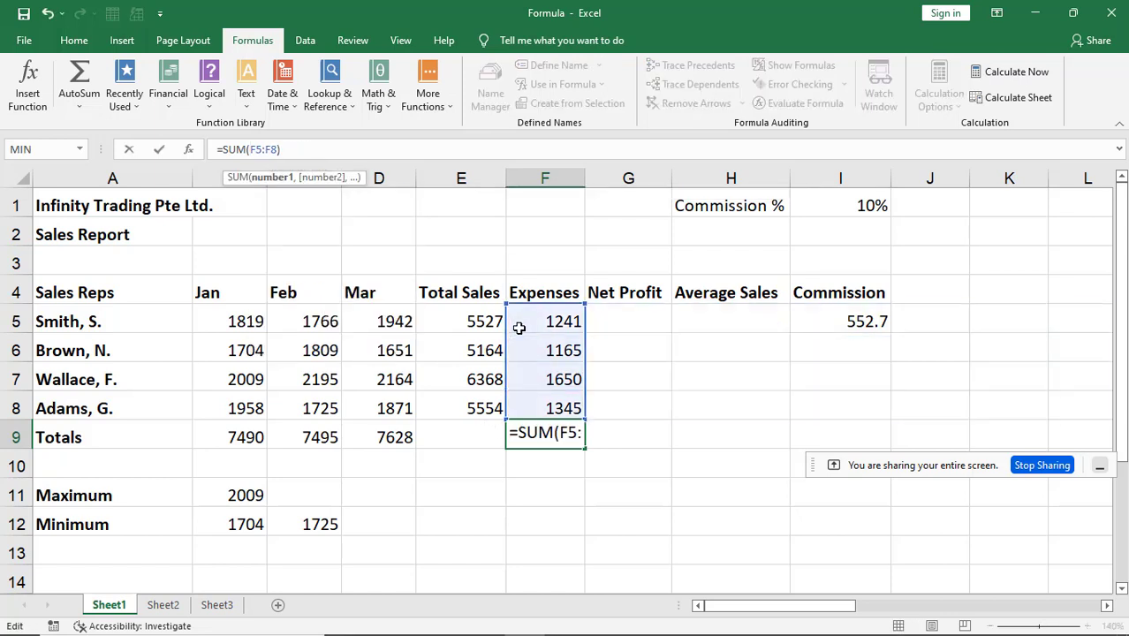
key(Return)
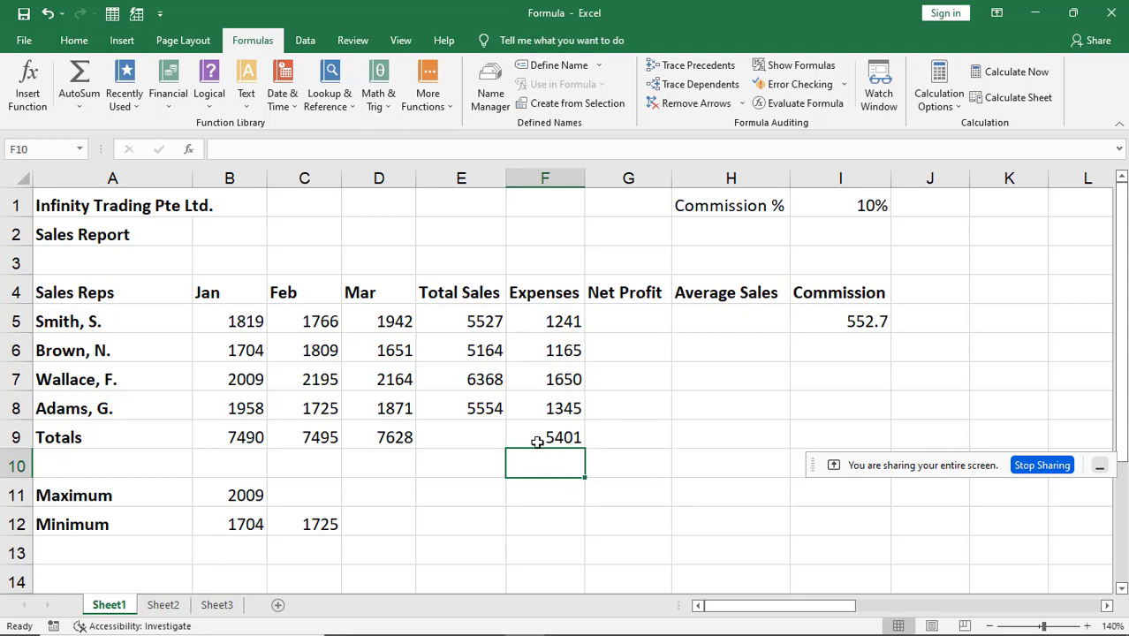
click(536, 440)
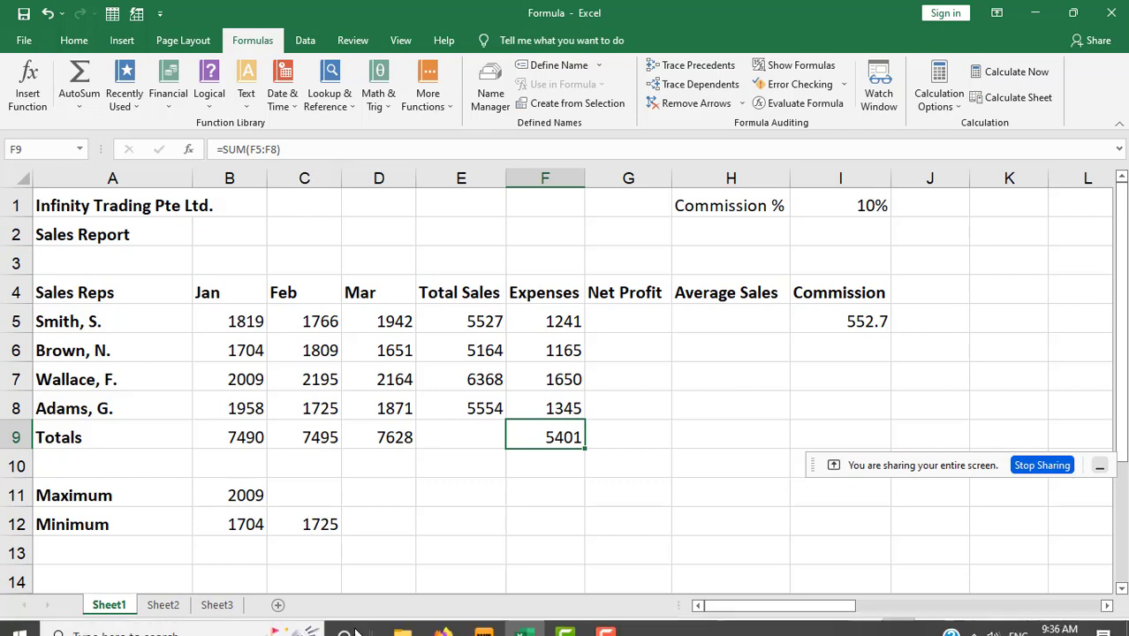
- Go back to the Lesson 10 book in Firefox and advance from 10.9 to chapter 10.10 Error Checking
click(441, 619)
click(431, 597)
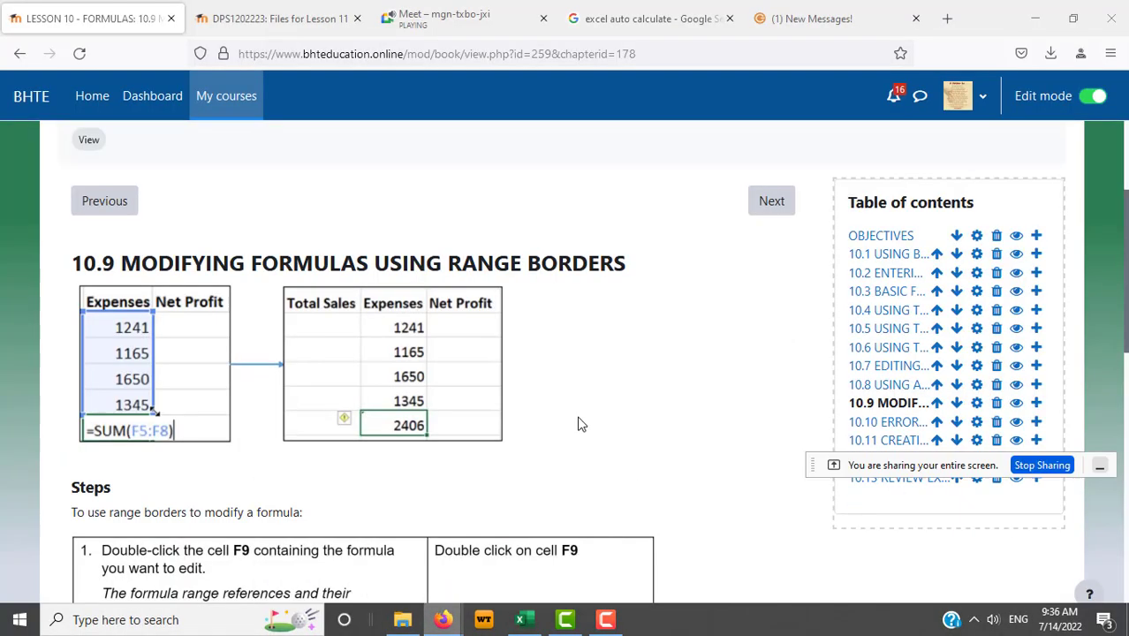
scroll(725, 345, down, 3)
scroll(725, 353, up, 2)
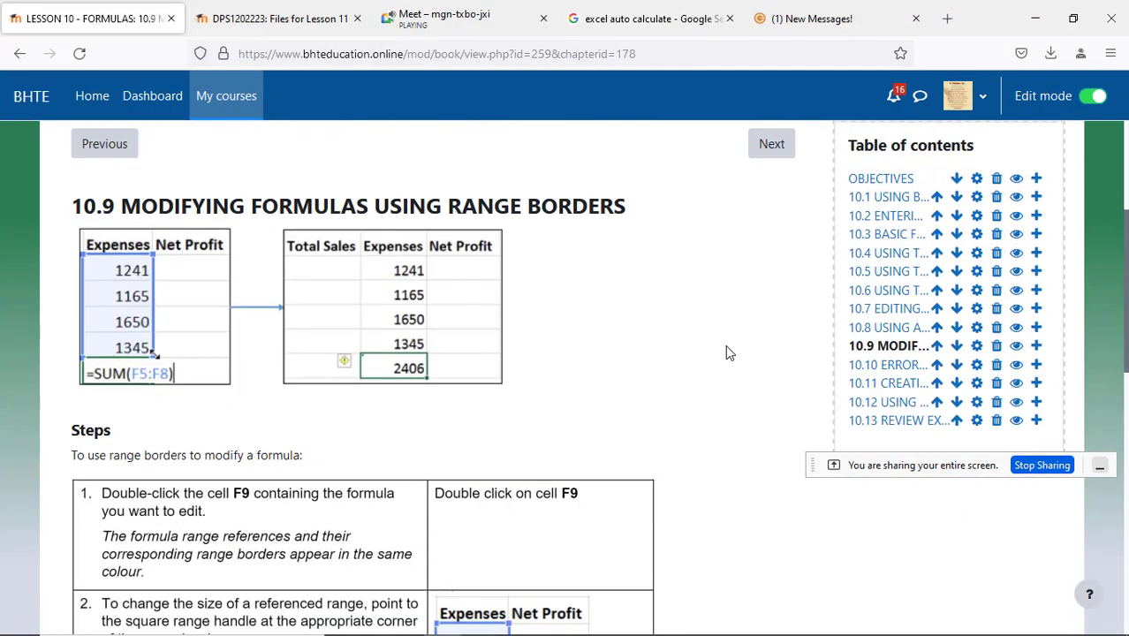
scroll(725, 353, down, 6)
scroll(725, 345, down, 2)
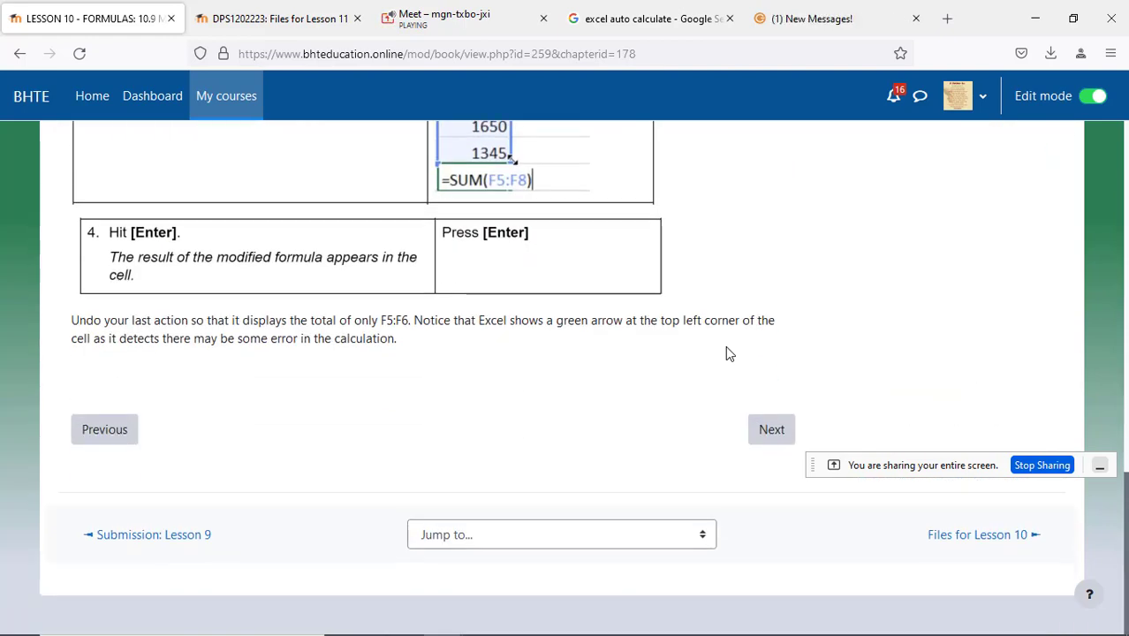
scroll(725, 346, up, 3)
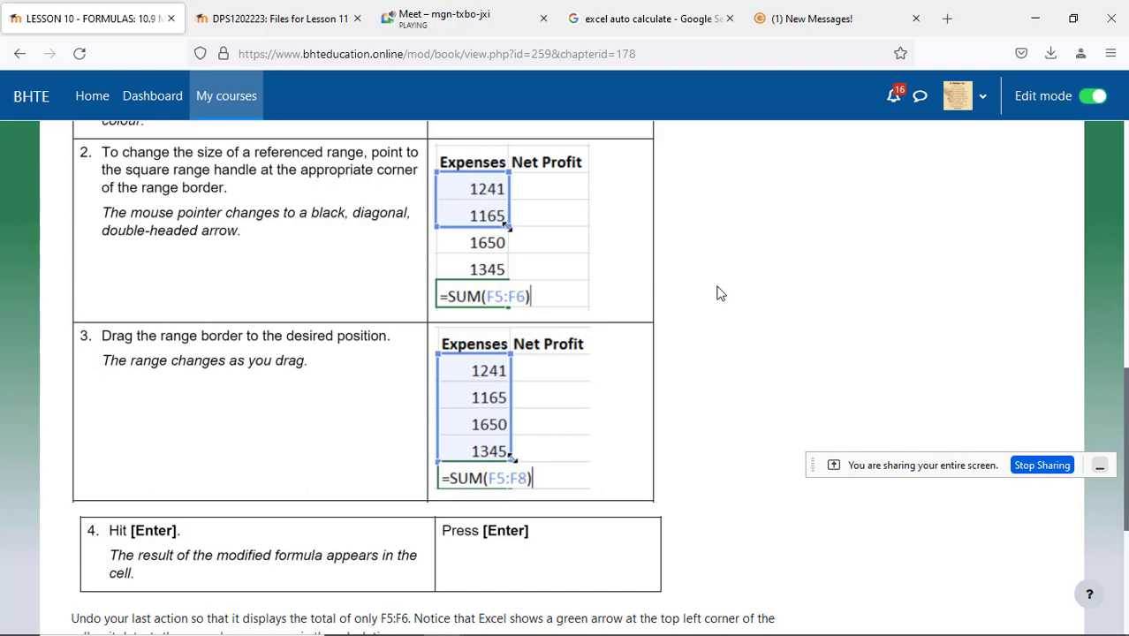
scroll(718, 292, down, 3)
click(759, 432)
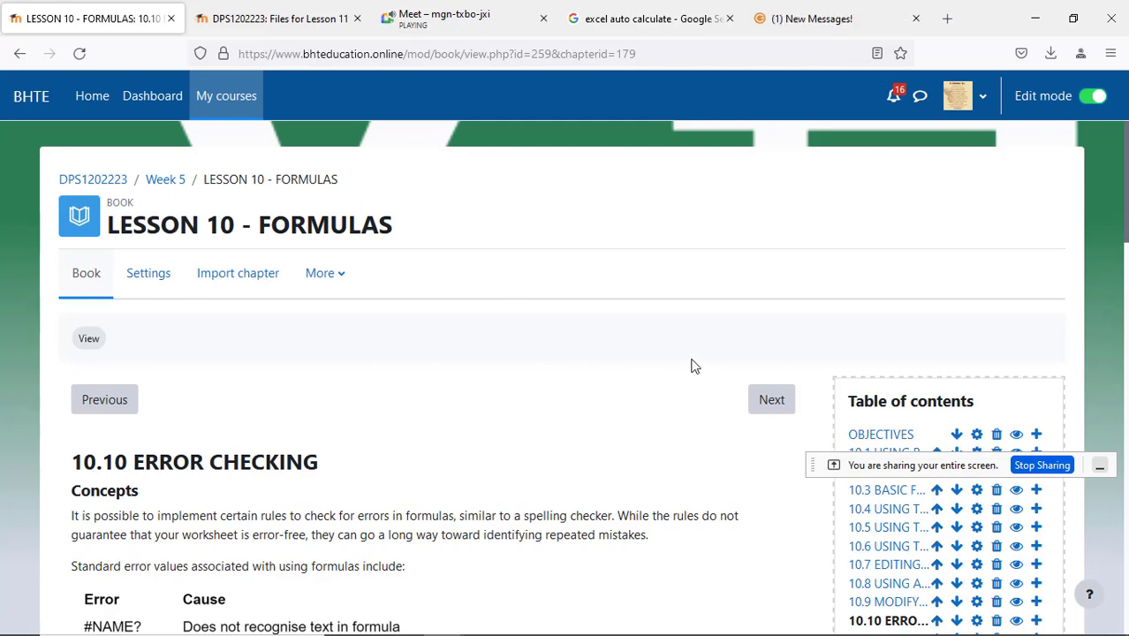
- Scroll to the 10.10 error-value table, highlight its intro sentence, then return to Excel
scroll(694, 366, down, 3)
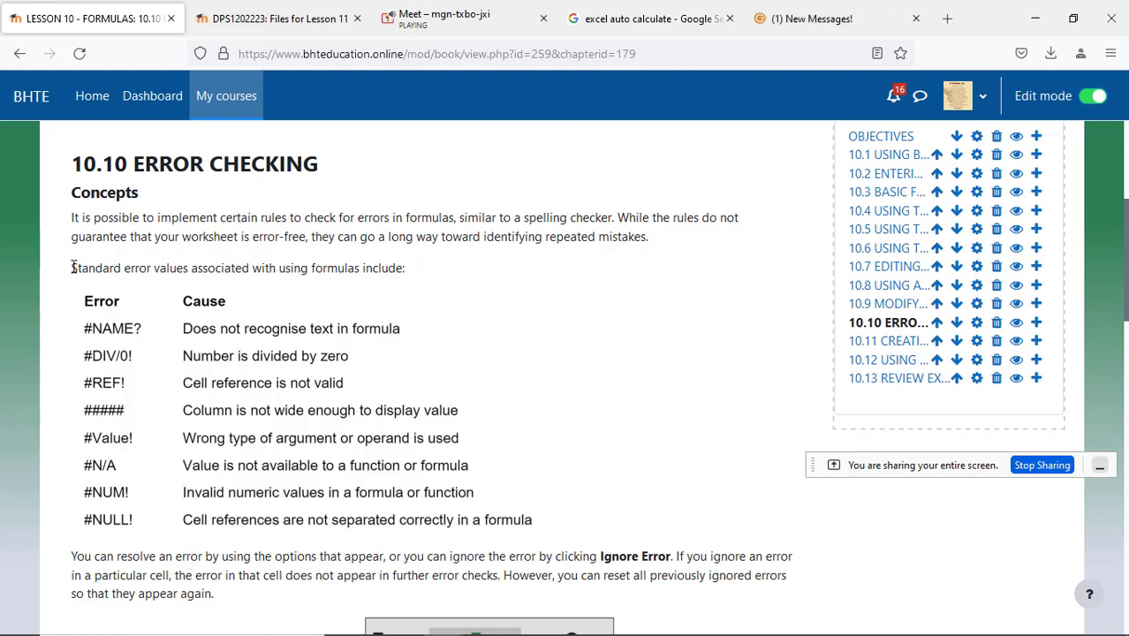
mouse_move(72, 268)
mouse_down()
mouse_move(146, 284)
mouse_move(184, 265)
mouse_move(402, 268)
mouse_up()
click(653, 425)
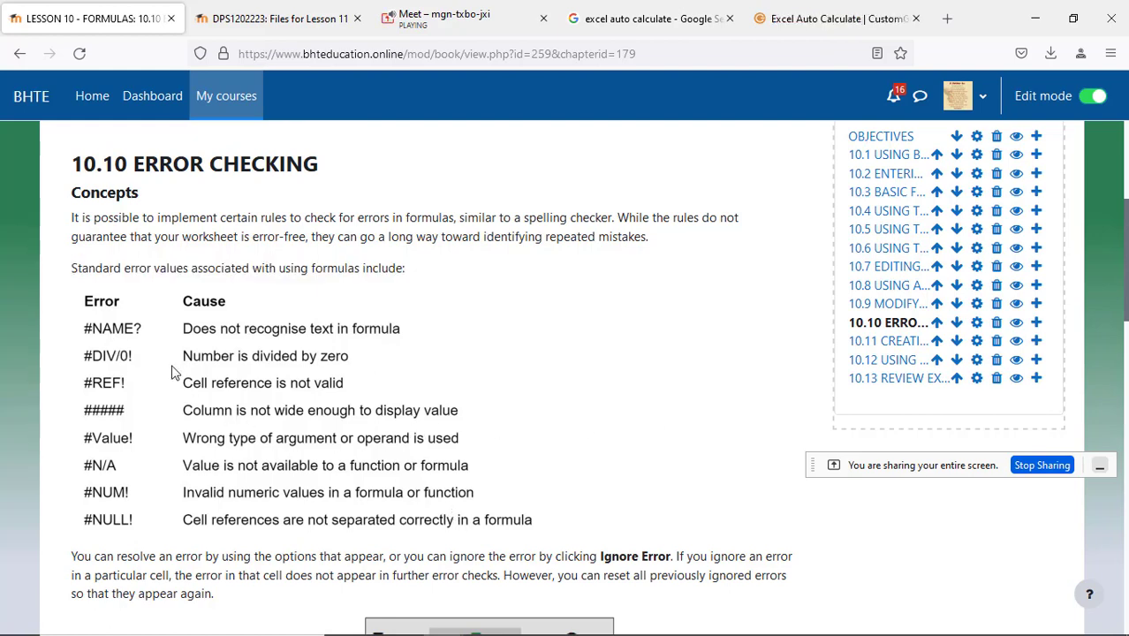
mouse_move(177, 632)
click(520, 626)
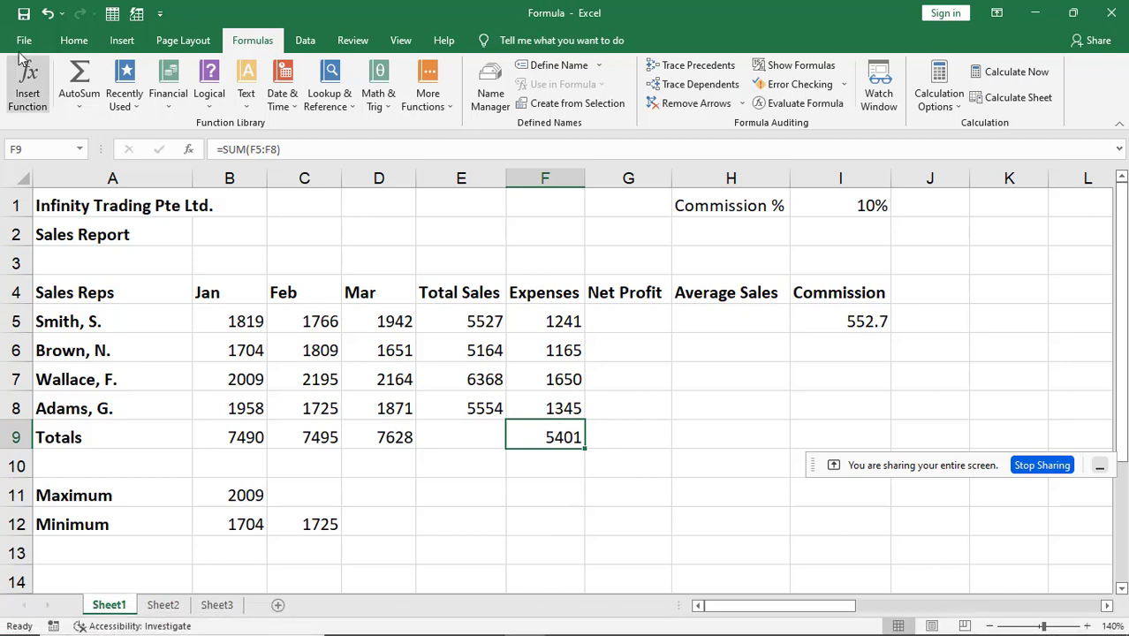
- Undo the fix so F9 shows #NAME? from =SUM(F5F5:F5:F8), then bring Moodle's error lesson forward
click(47, 15)
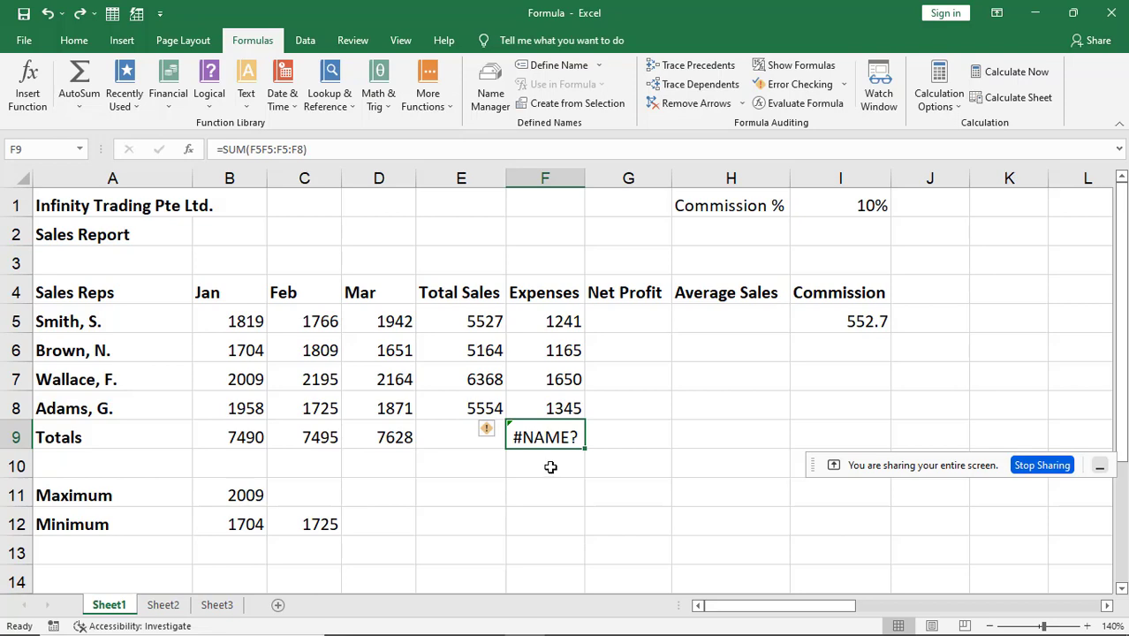
mouse_move(419, 626)
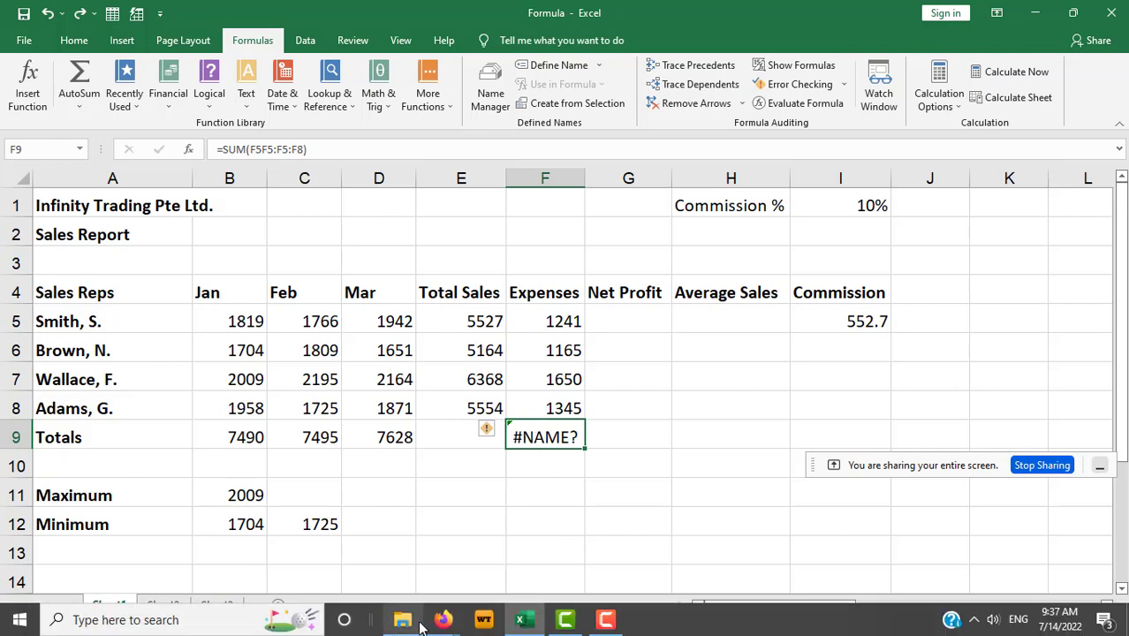
click(367, 547)
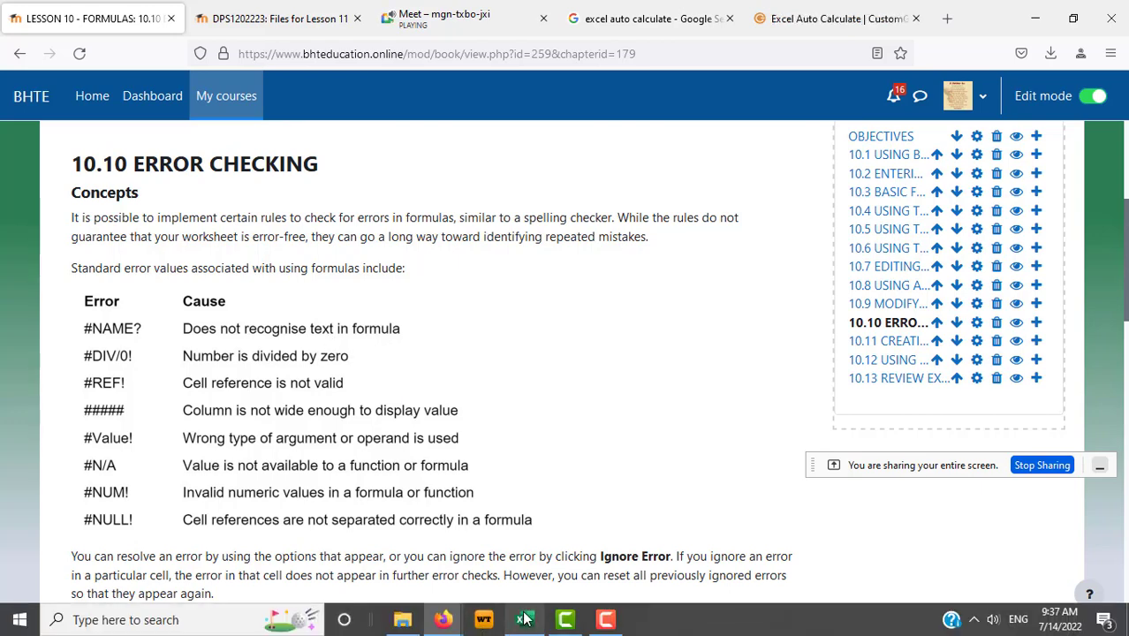
- Switch back to the Excel Formula workbook, where F9 still shows #NAME?
click(521, 619)
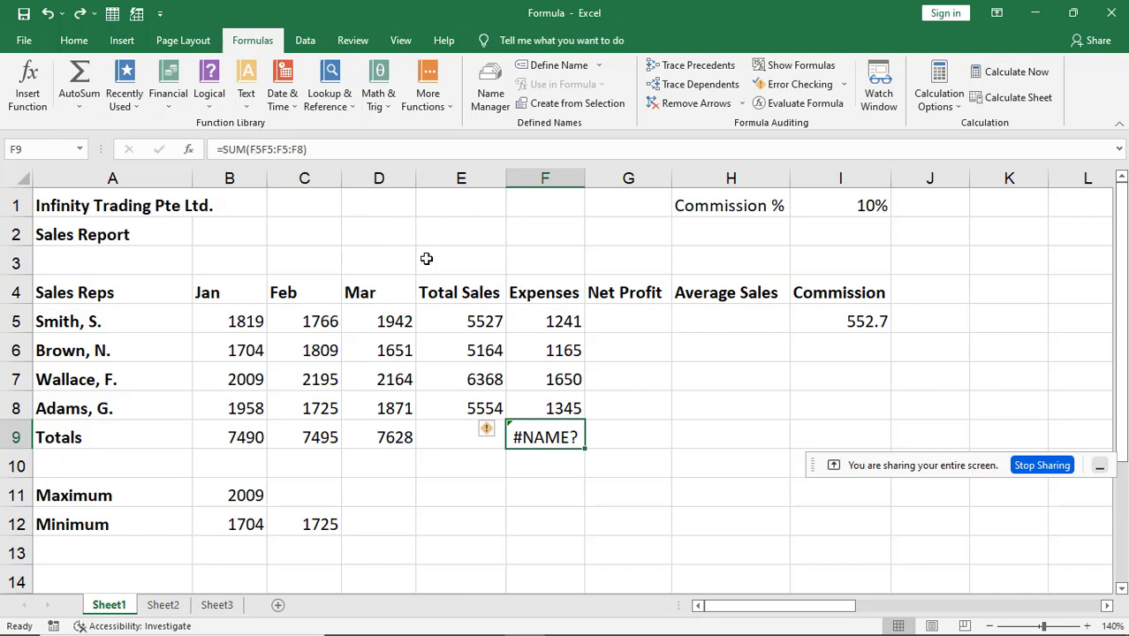
- Delete the stray F5 and F5: references in F9, leaving =SUM(F5:F8) showing 5401
click(261, 150)
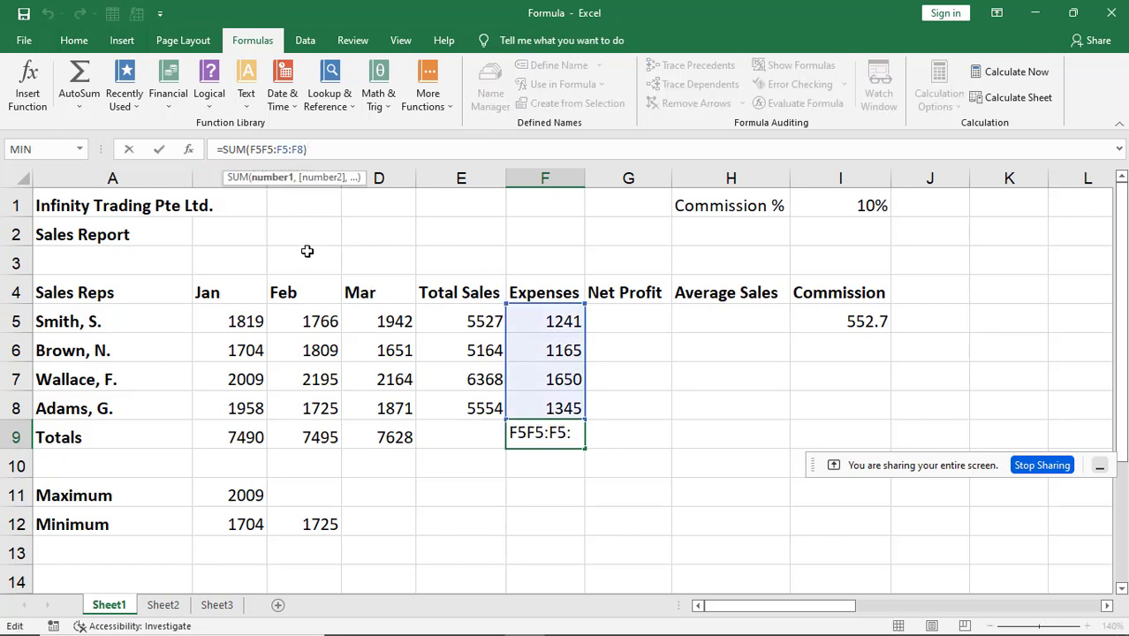
key(BackSpace)
key(BackSpace)
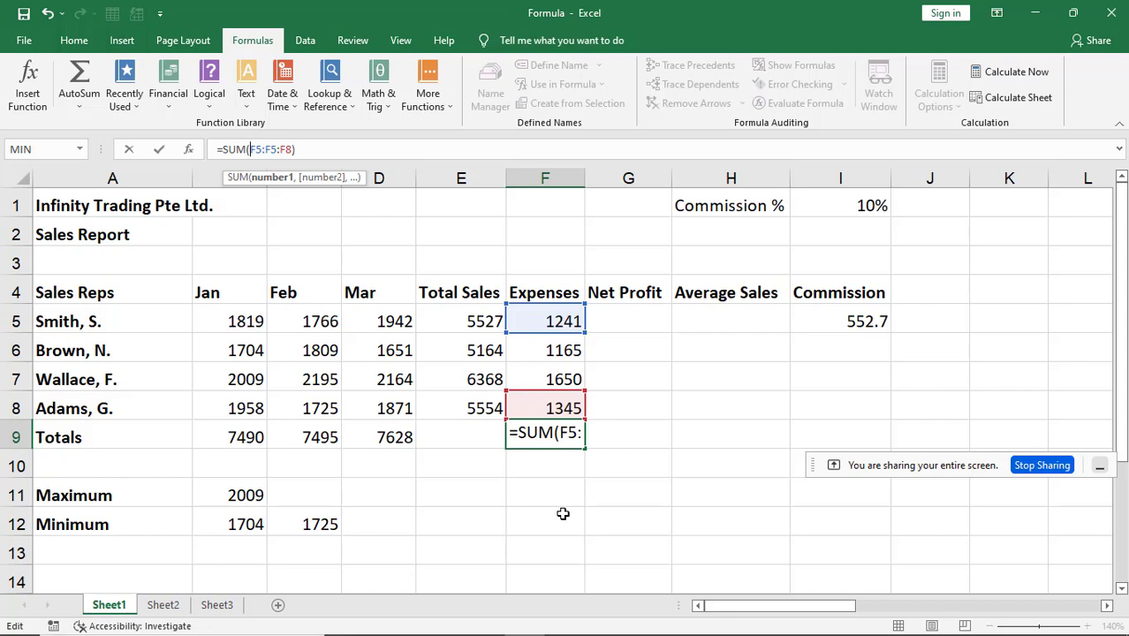
key(Return)
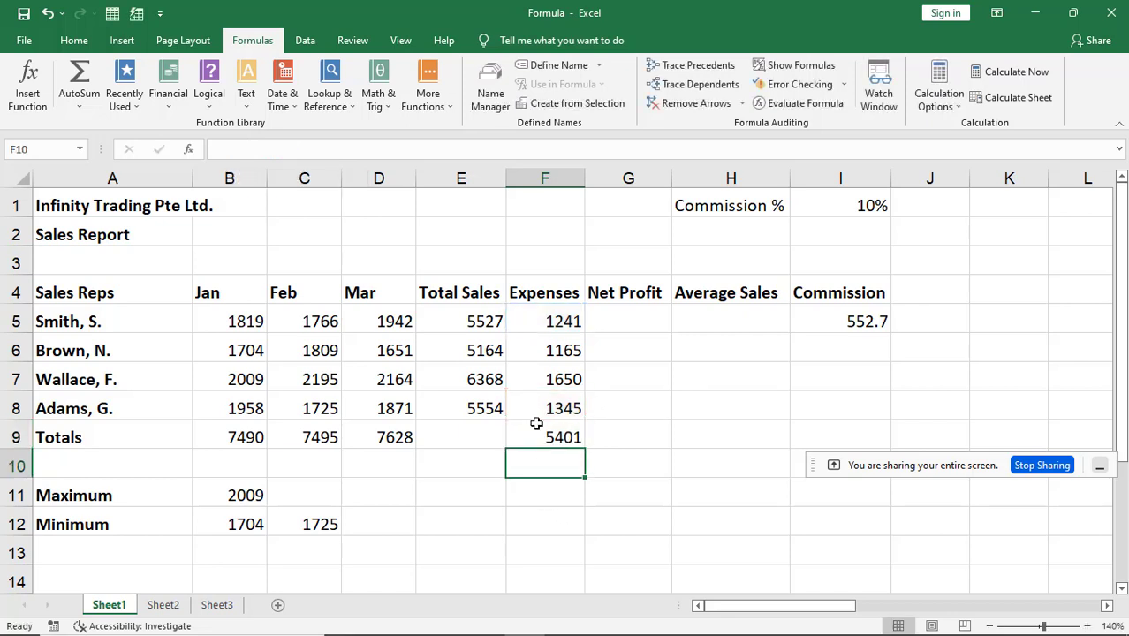
click(539, 432)
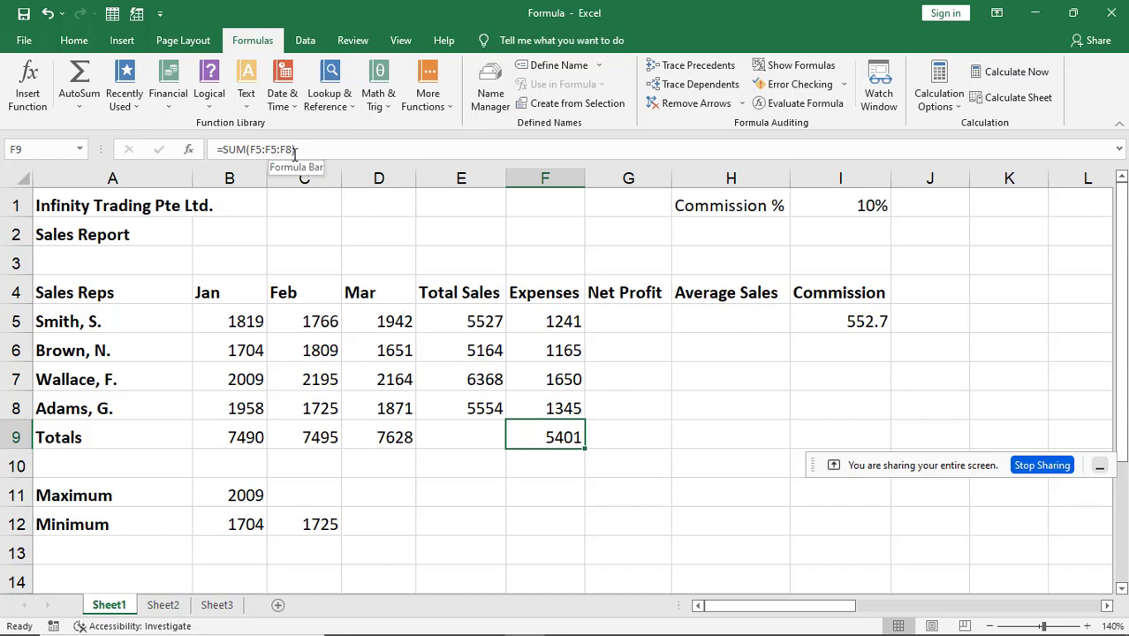
click(266, 149)
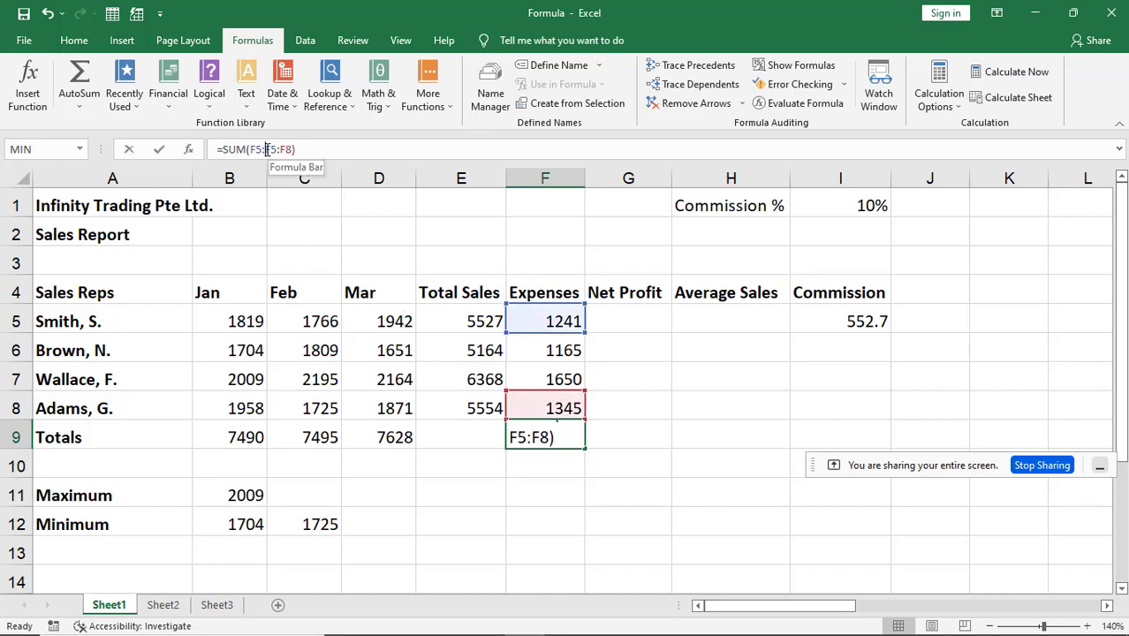
key(BackSpace)
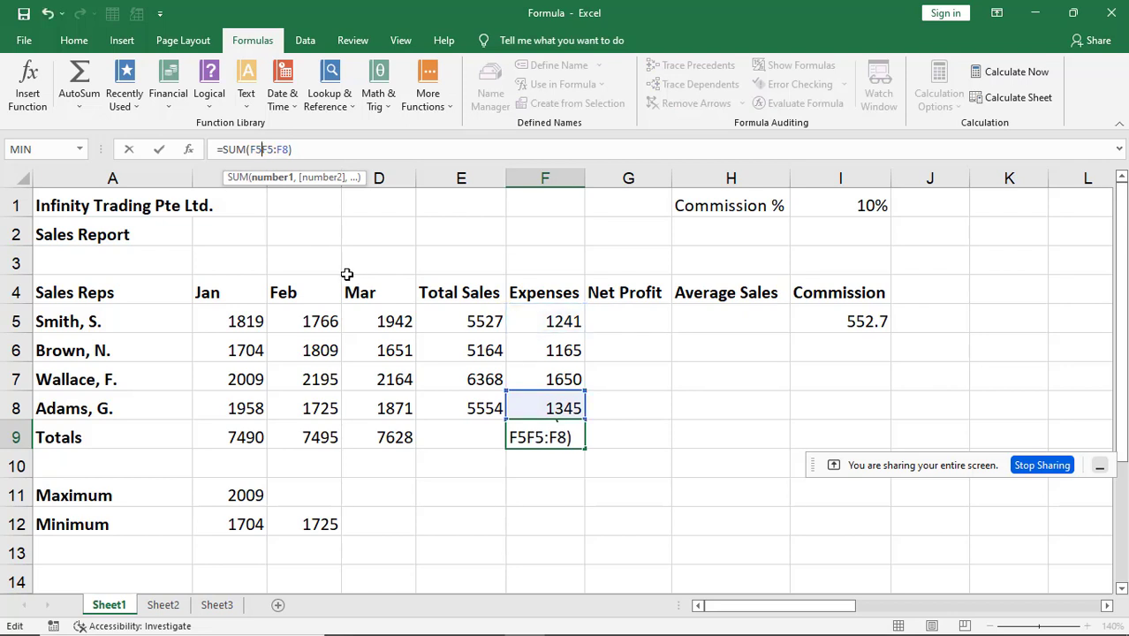
key(BackSpace)
key(BackSpace)
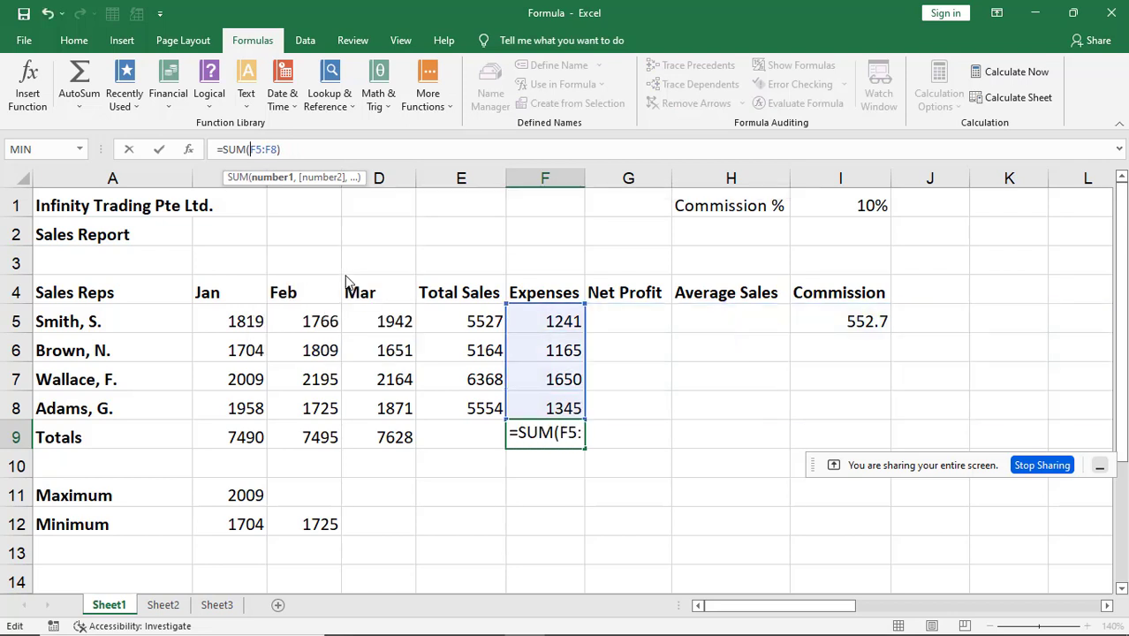
key(Return)
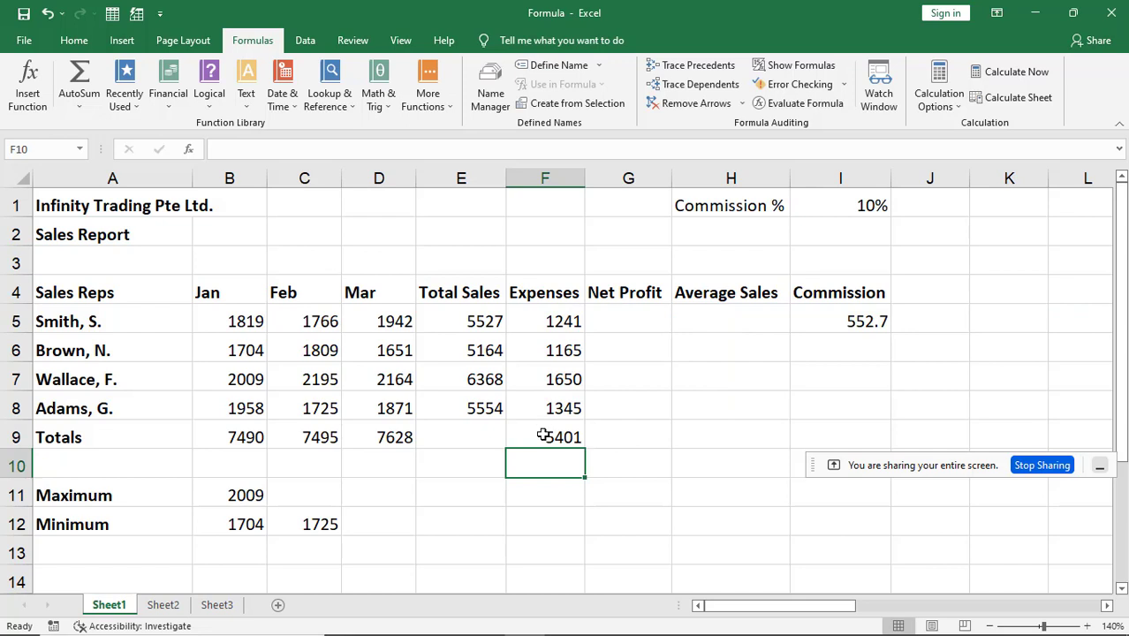
click(543, 436)
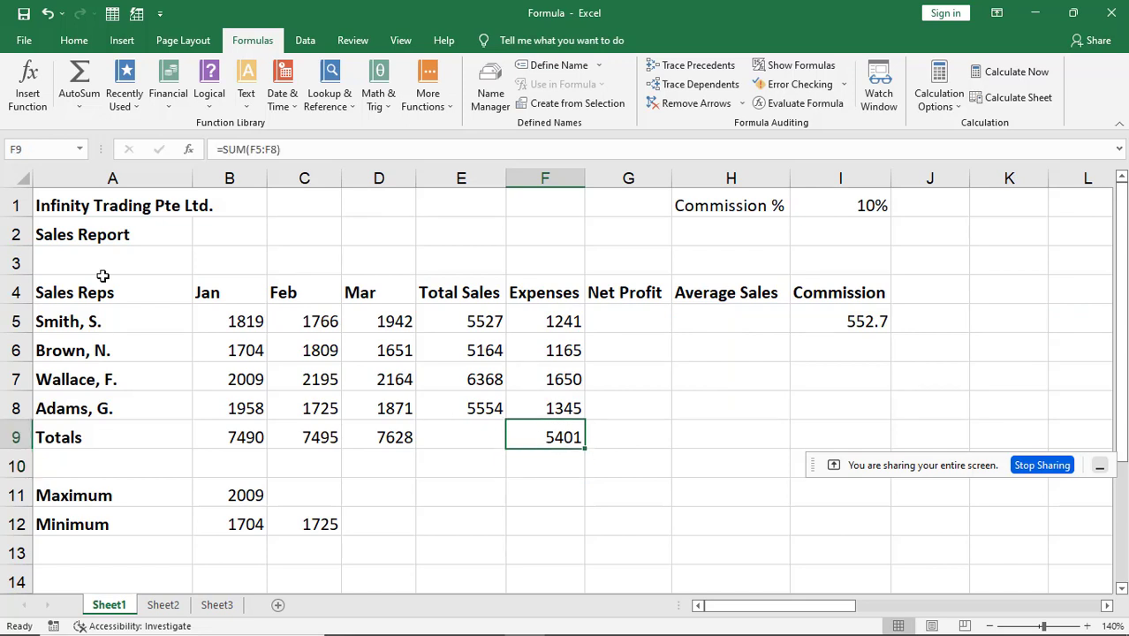
mouse_move(380, 632)
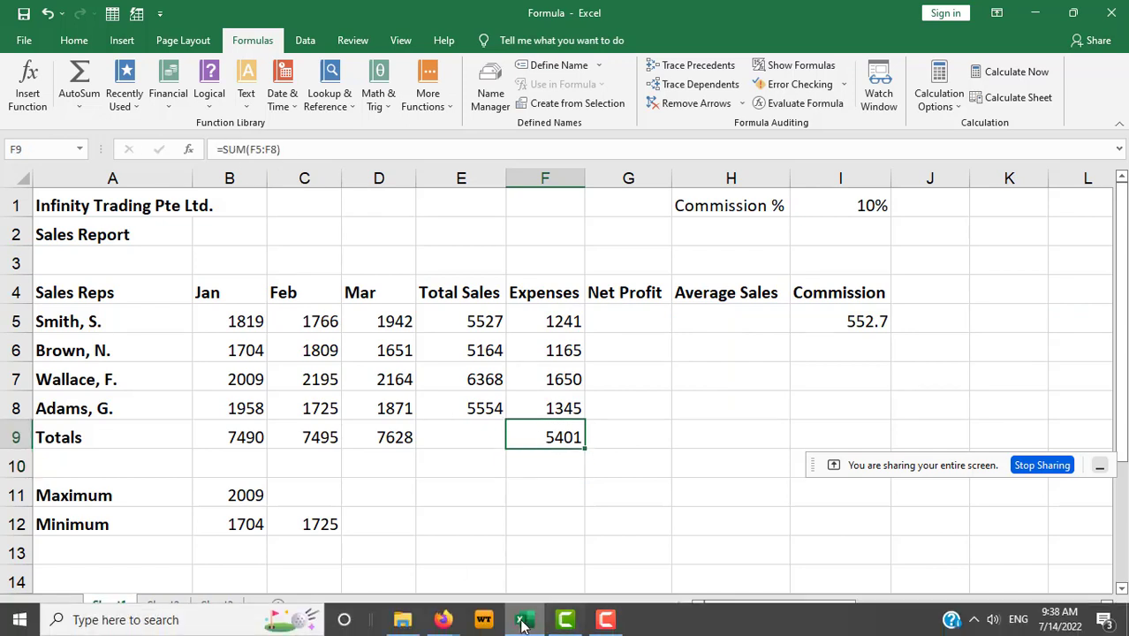
mouse_move(449, 622)
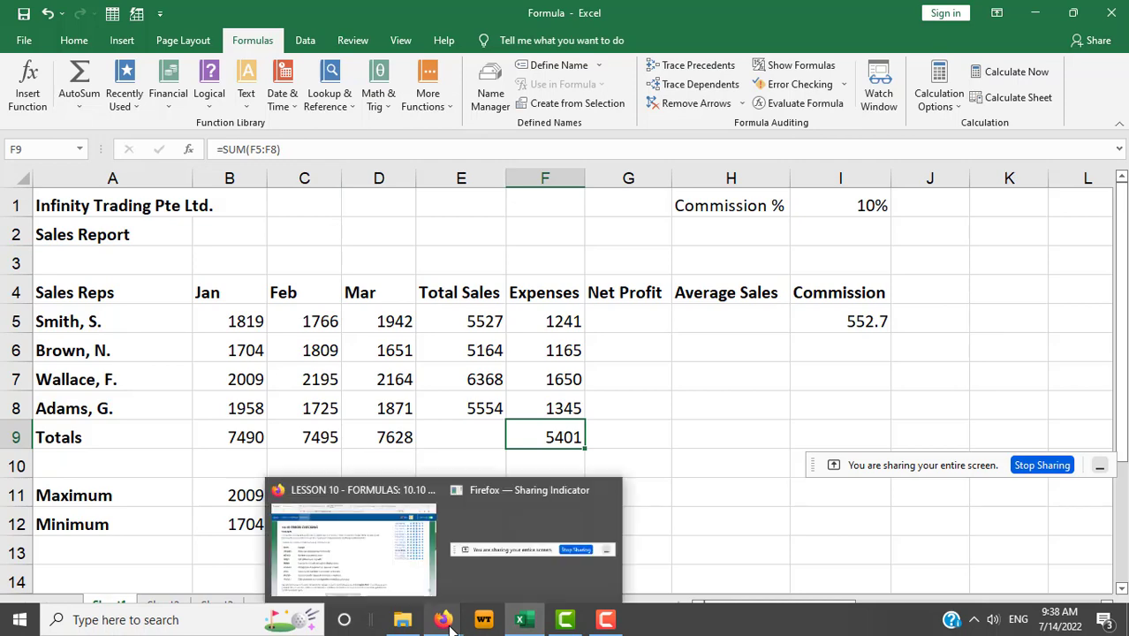
click(375, 560)
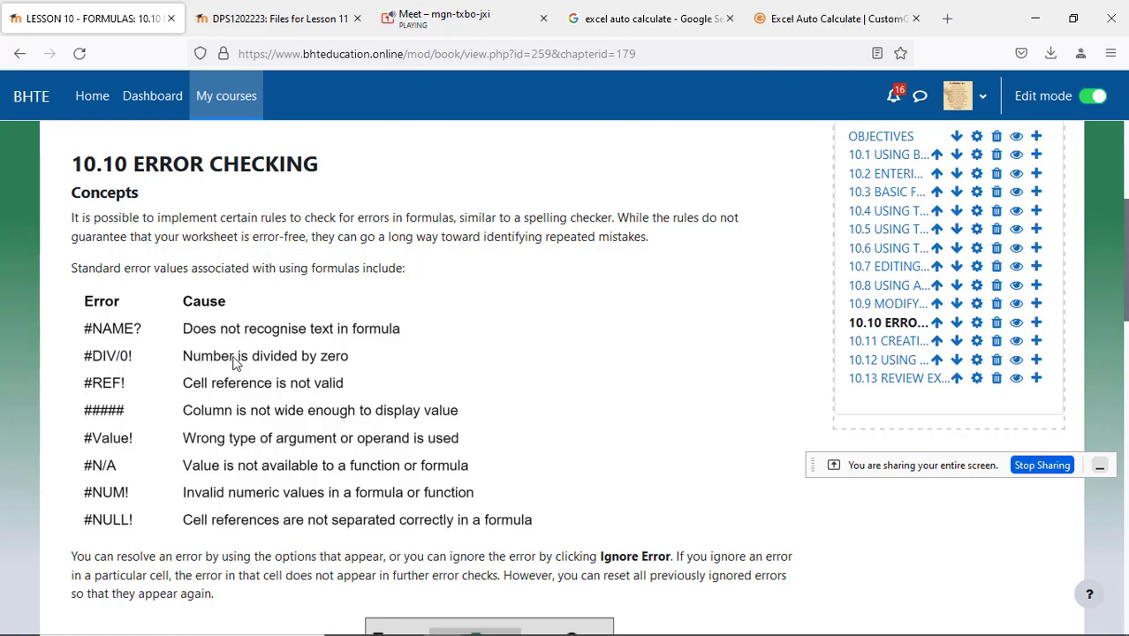
mouse_move(569, 627)
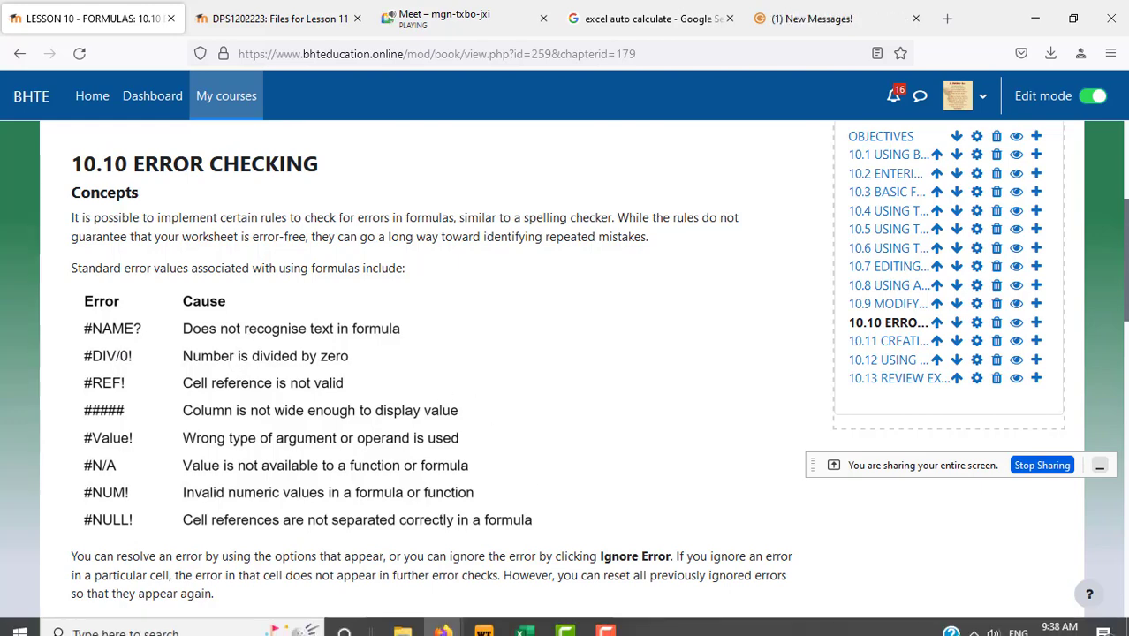
click(525, 619)
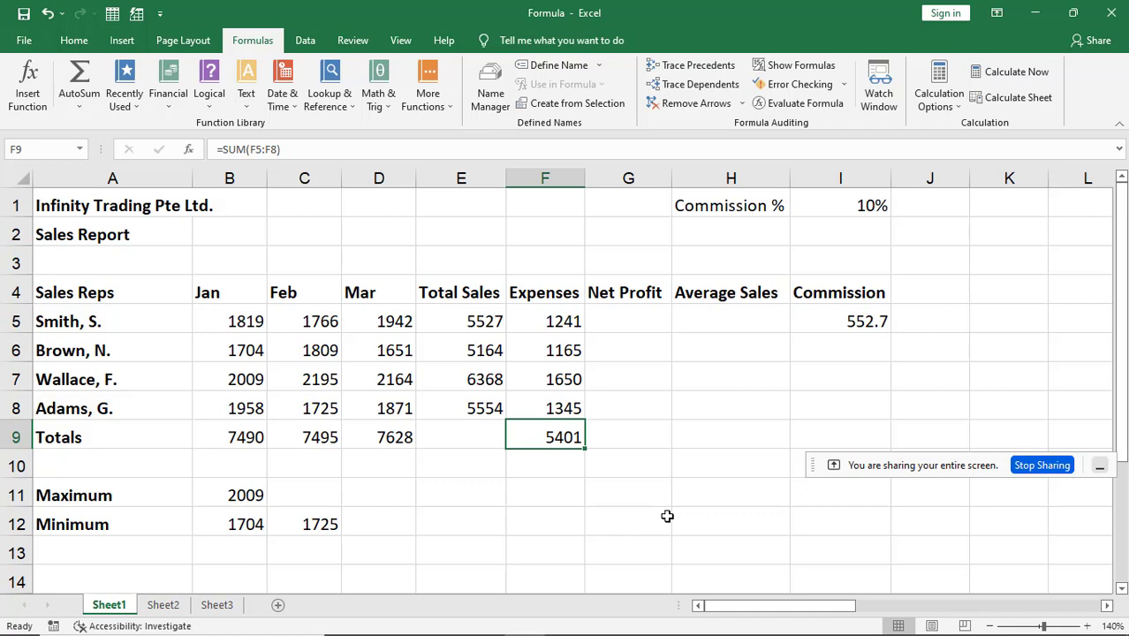
- Create the blank workbook Book1 with Ctrl+N and zoom in on its empty sheet
key(ctrl+n)
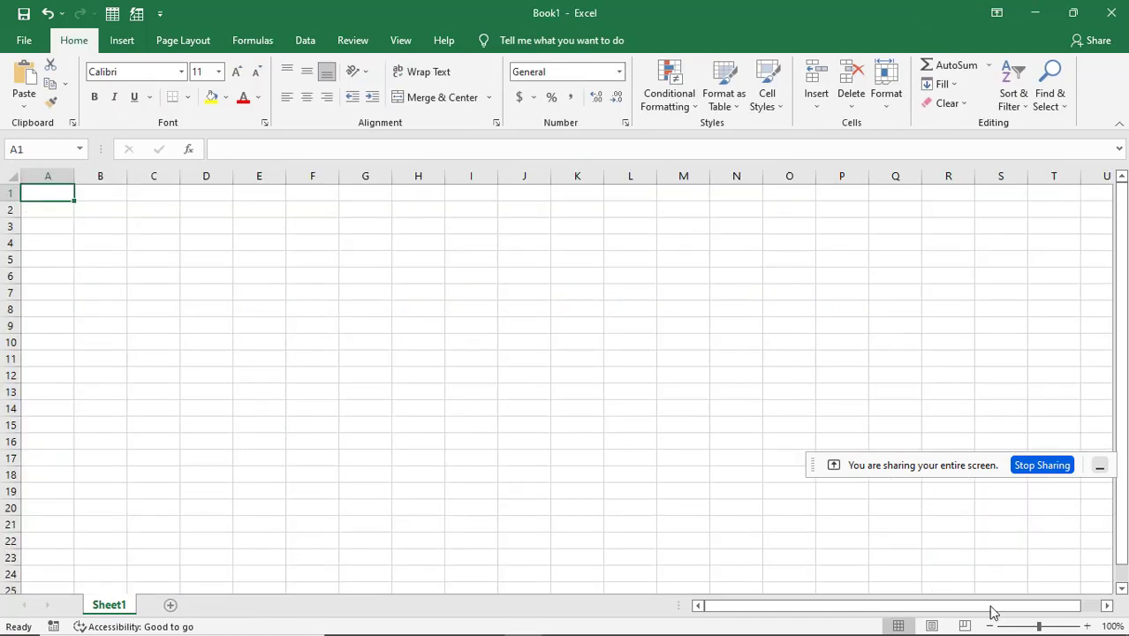
drag(1040, 625, 1057, 626)
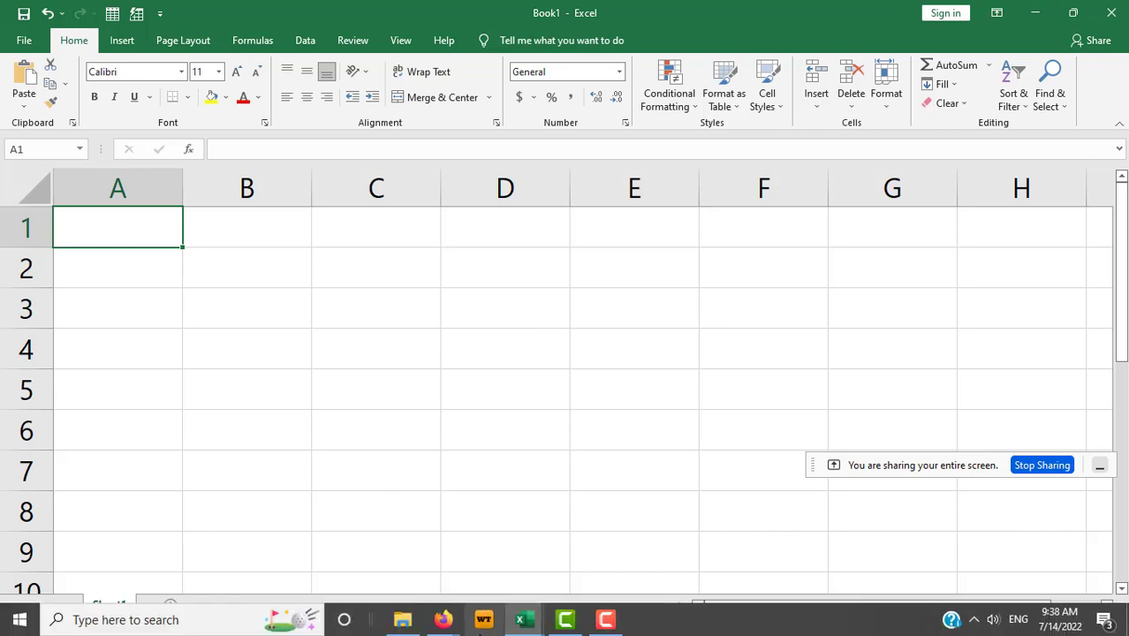
mouse_move(428, 625)
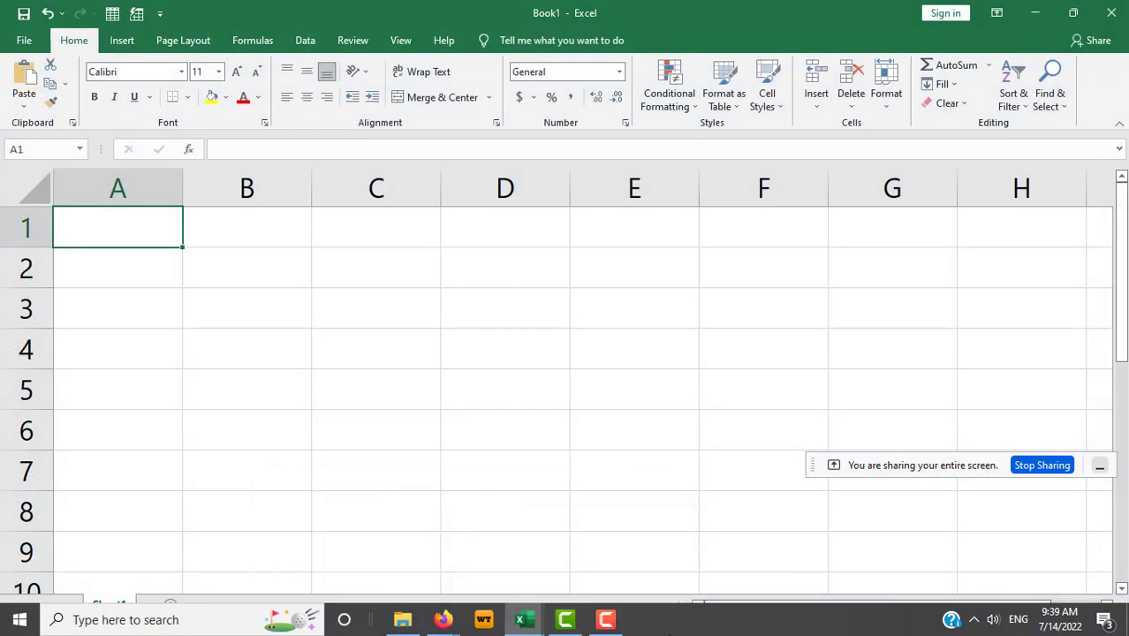
click(668, 630)
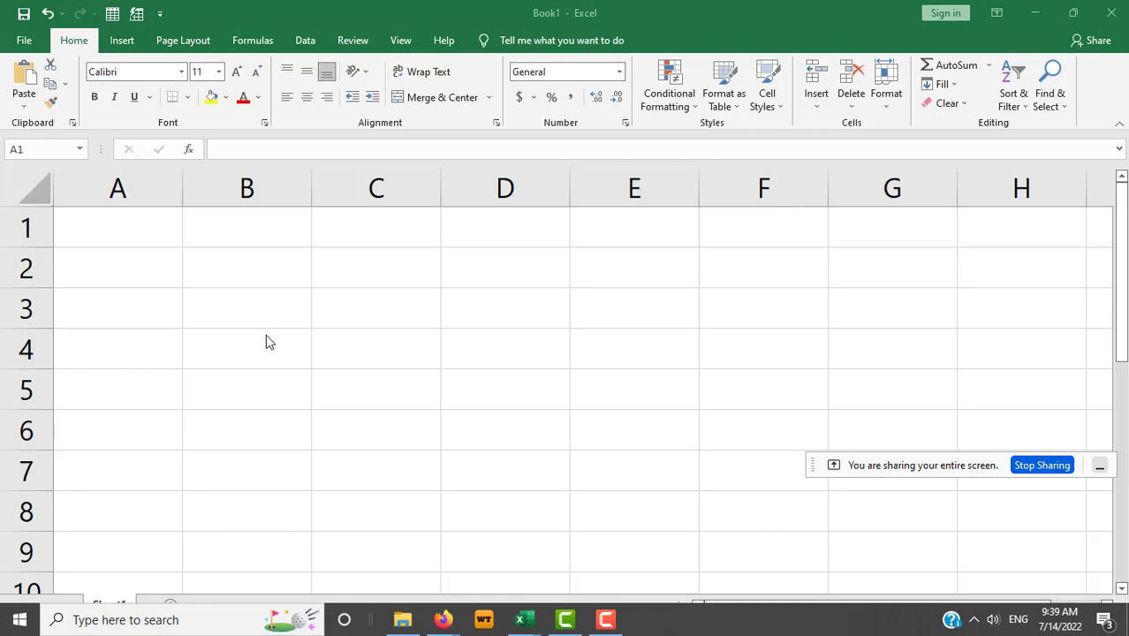
click(108, 238)
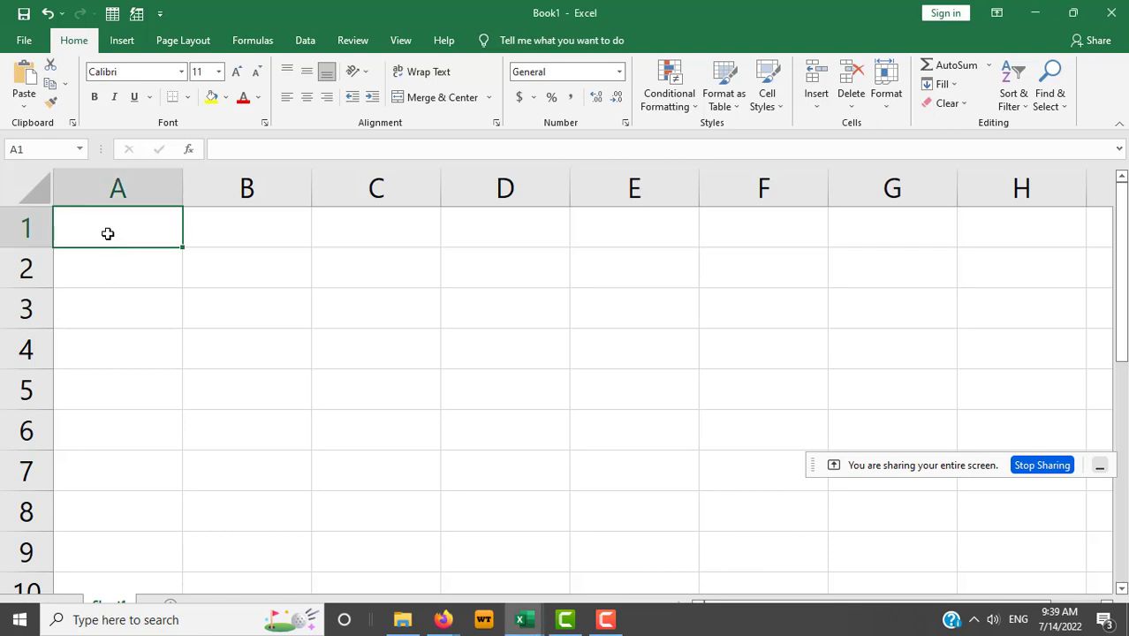
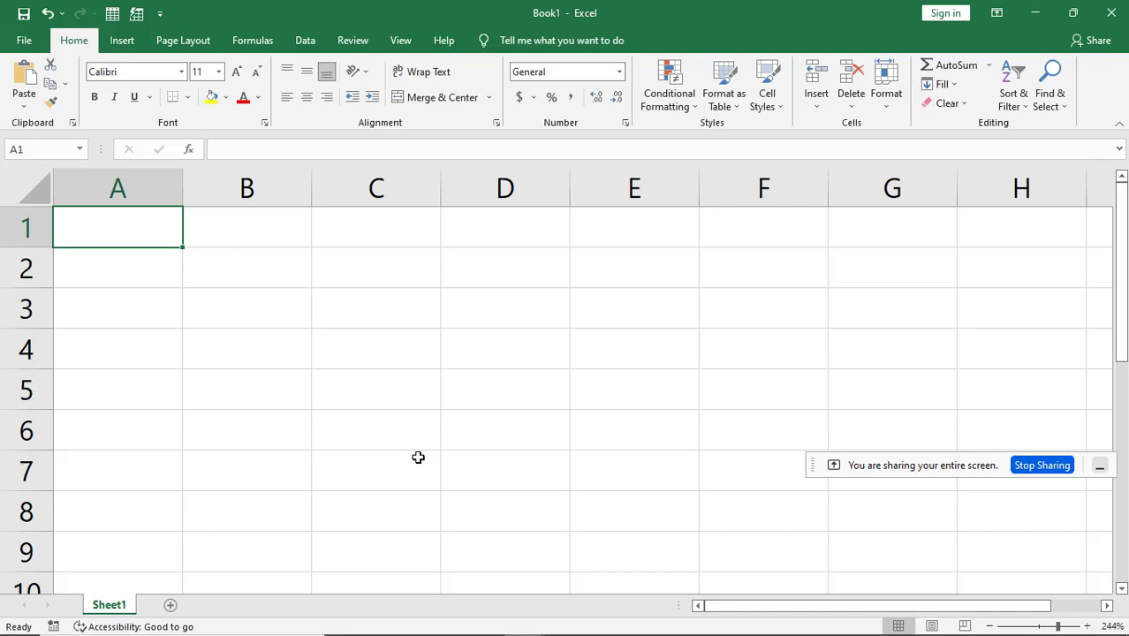
- Enter '10/0=0 in A1 so it stays plain text, then reselect A1 to check it
text(')
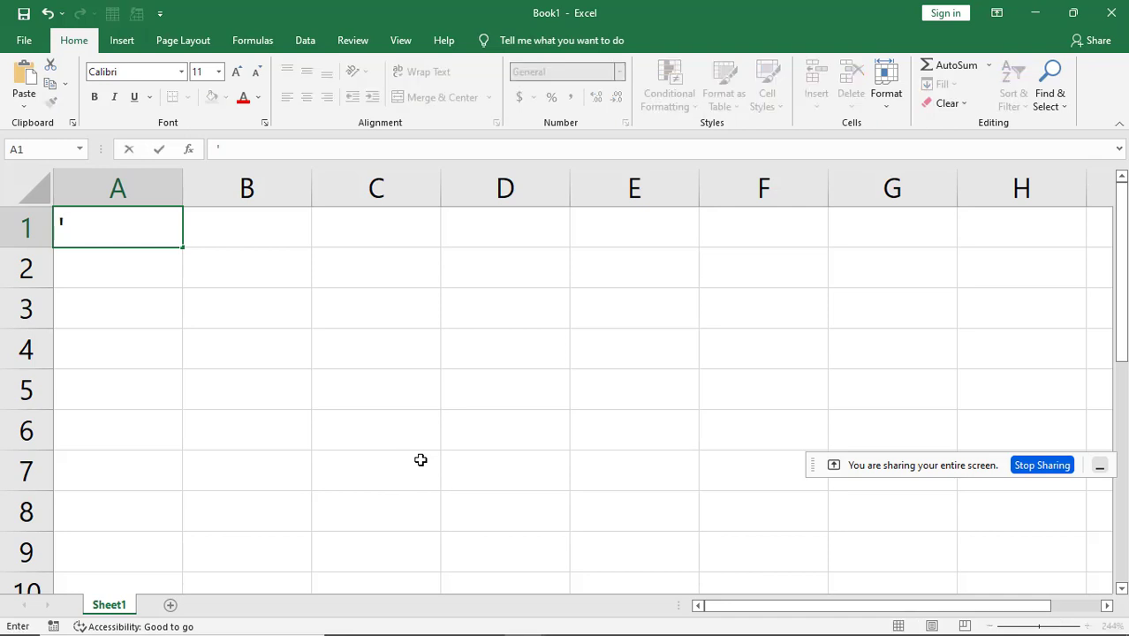
text(10)
text(/)
text(0)
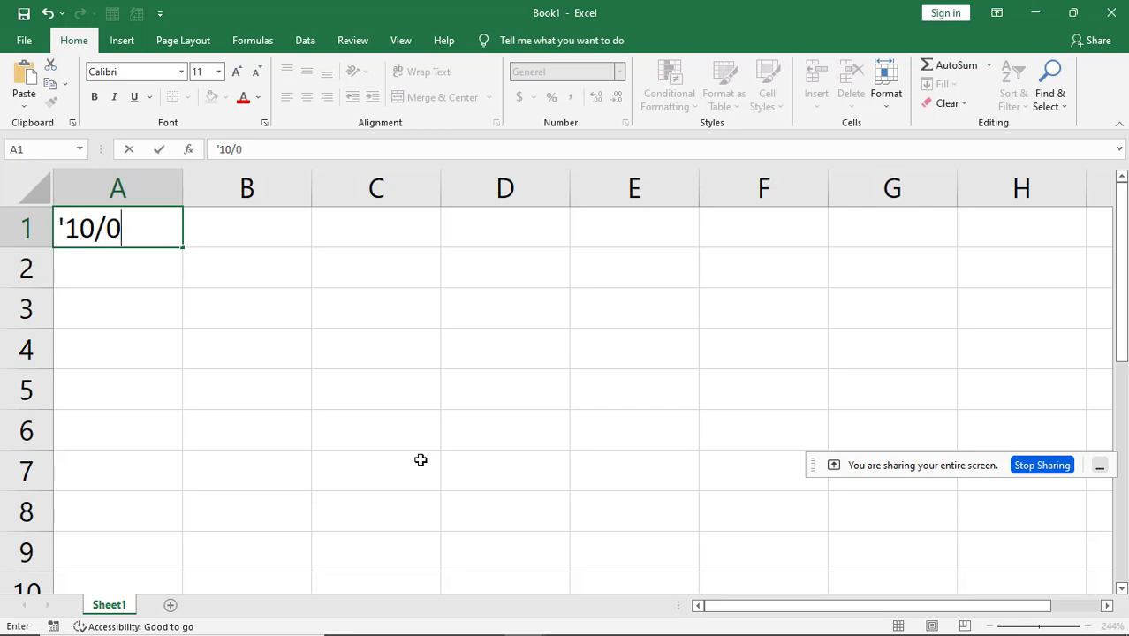
text(=)
text(0)
key(Return)
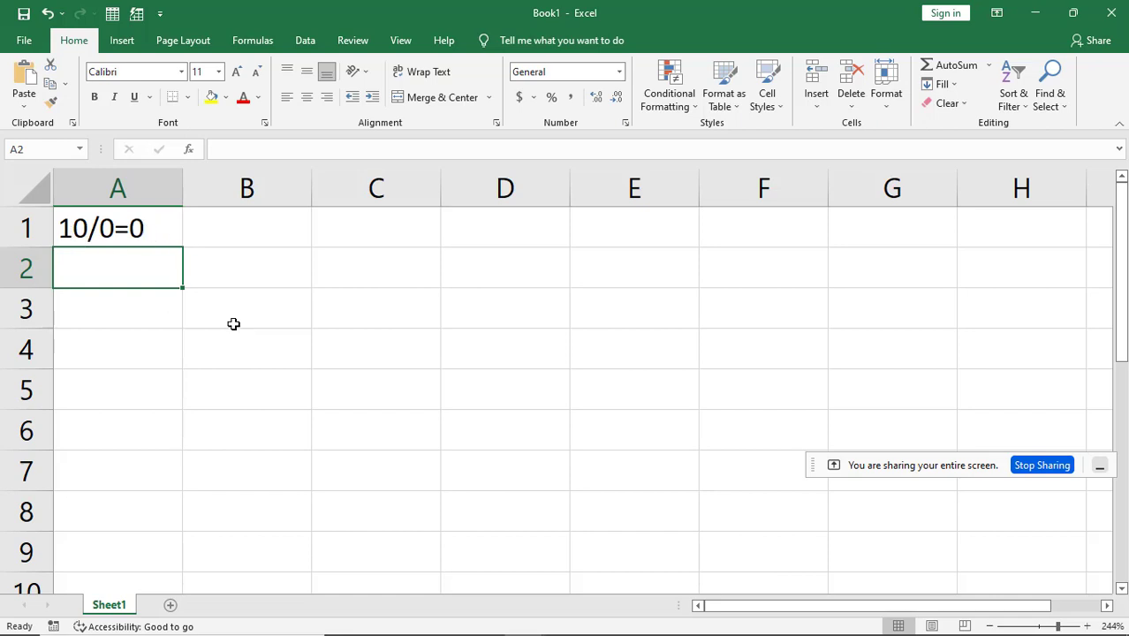
click(110, 231)
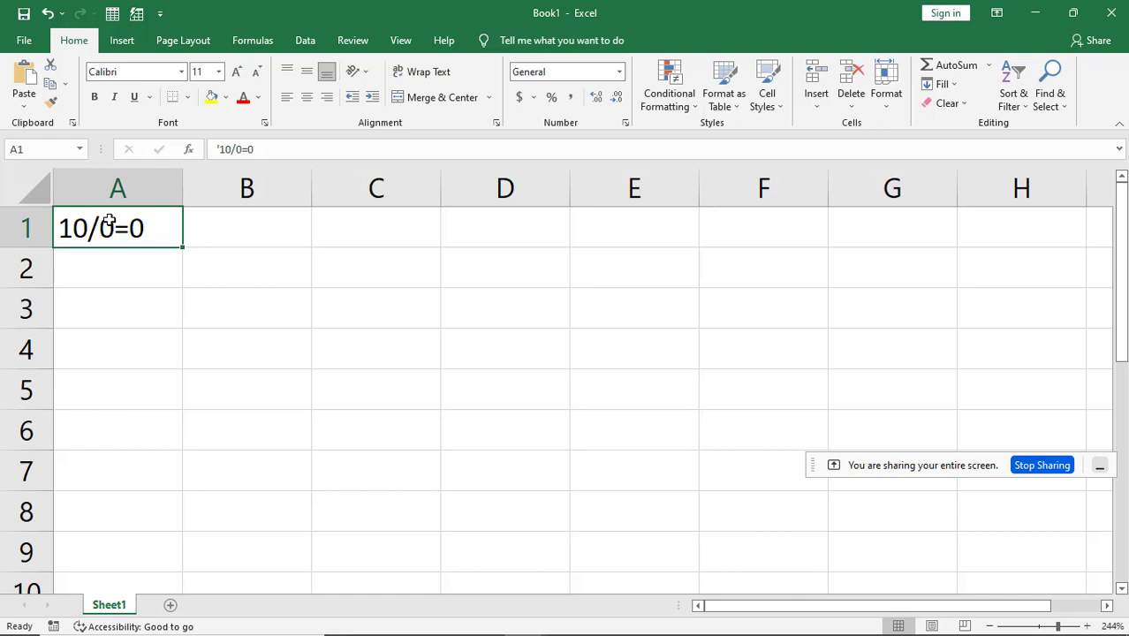
- Select cell A3, abandoning a stray empty entry, ready for the next formula
click(116, 322)
key(BackSpace)
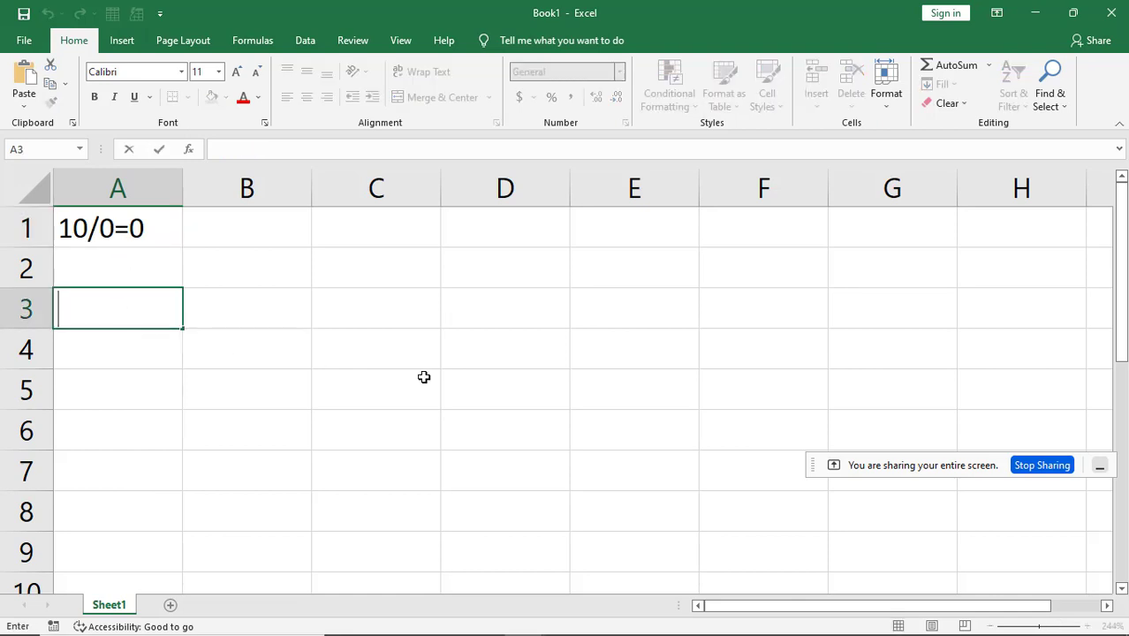
click(284, 363)
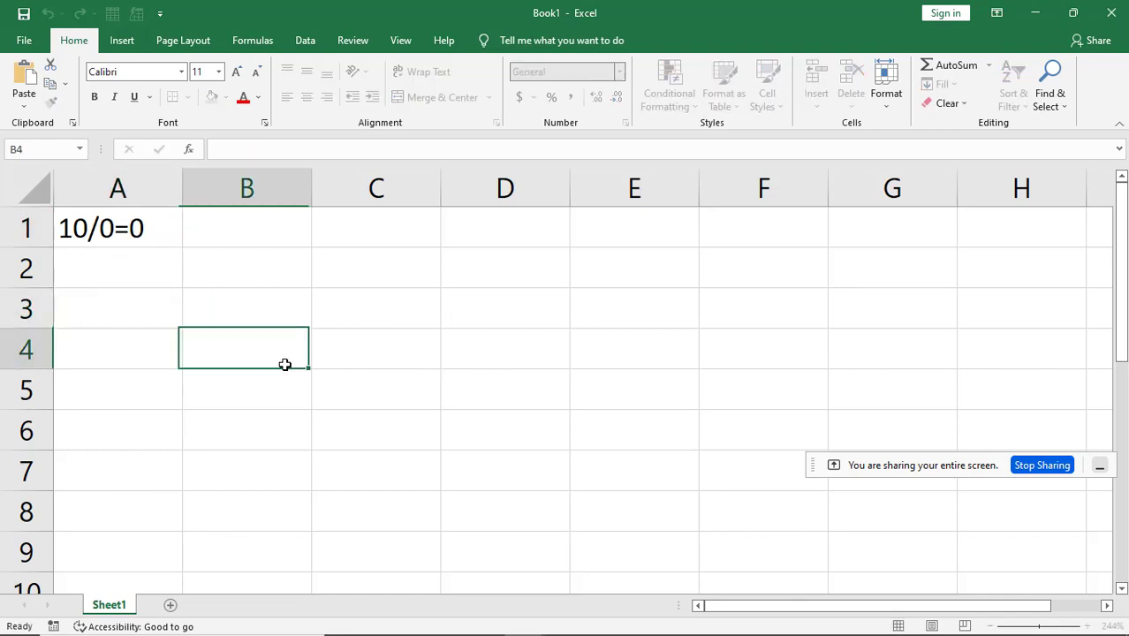
click(154, 313)
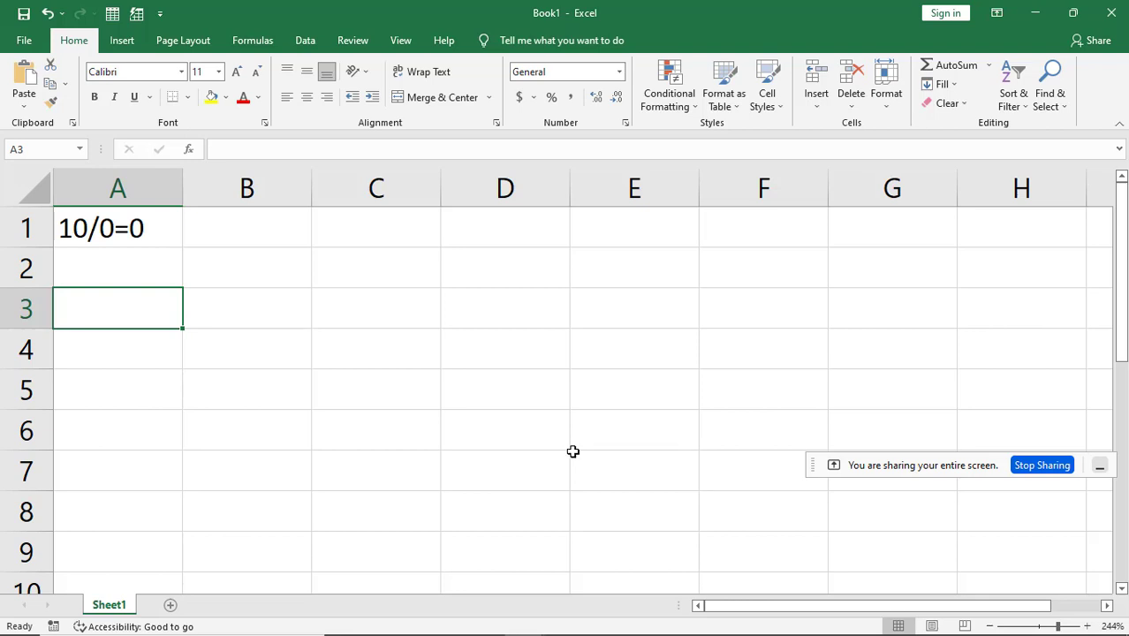
- Enter =10/0 in A3 to produce #DIV/0!, then reselect A3 to view the formula
text(=10)
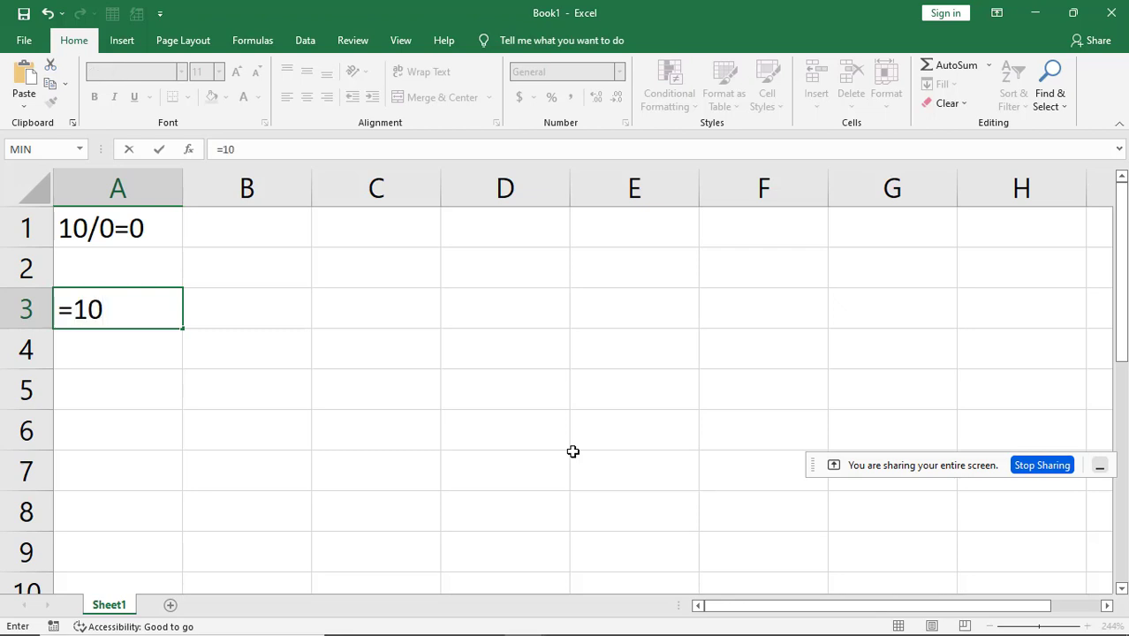
text(#DIV/)
text(0)
key(Return)
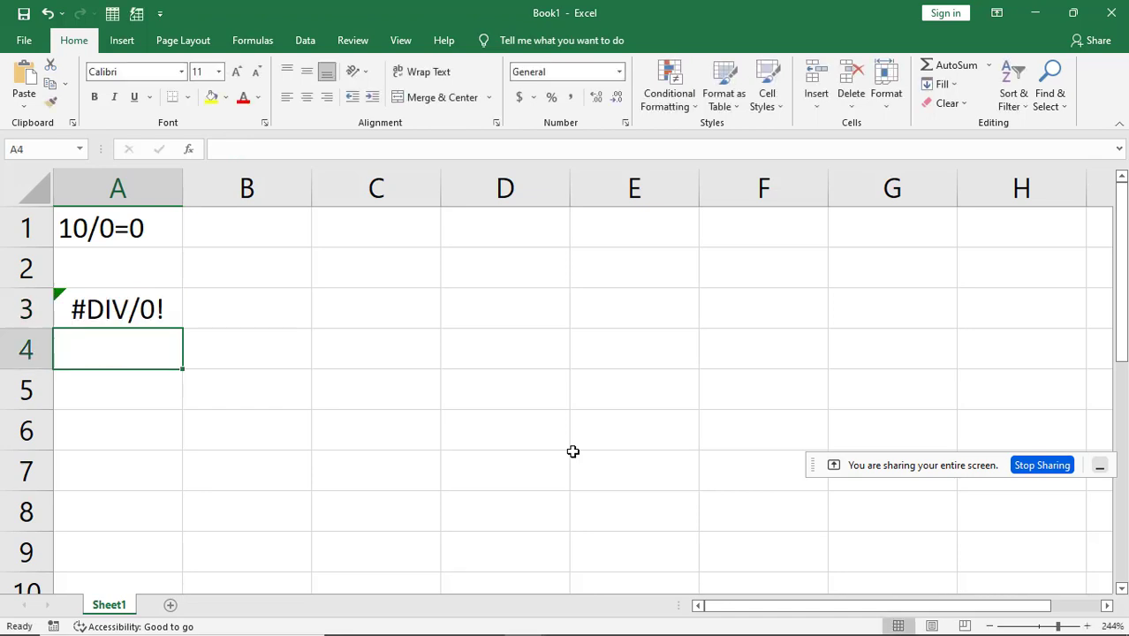
click(123, 317)
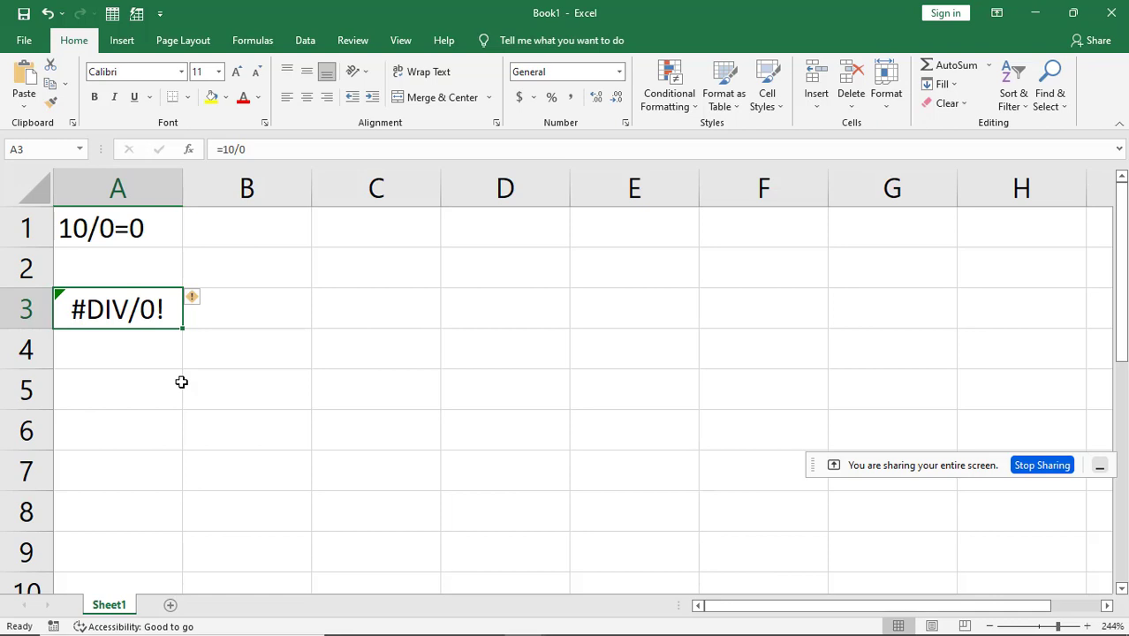
mouse_move(445, 628)
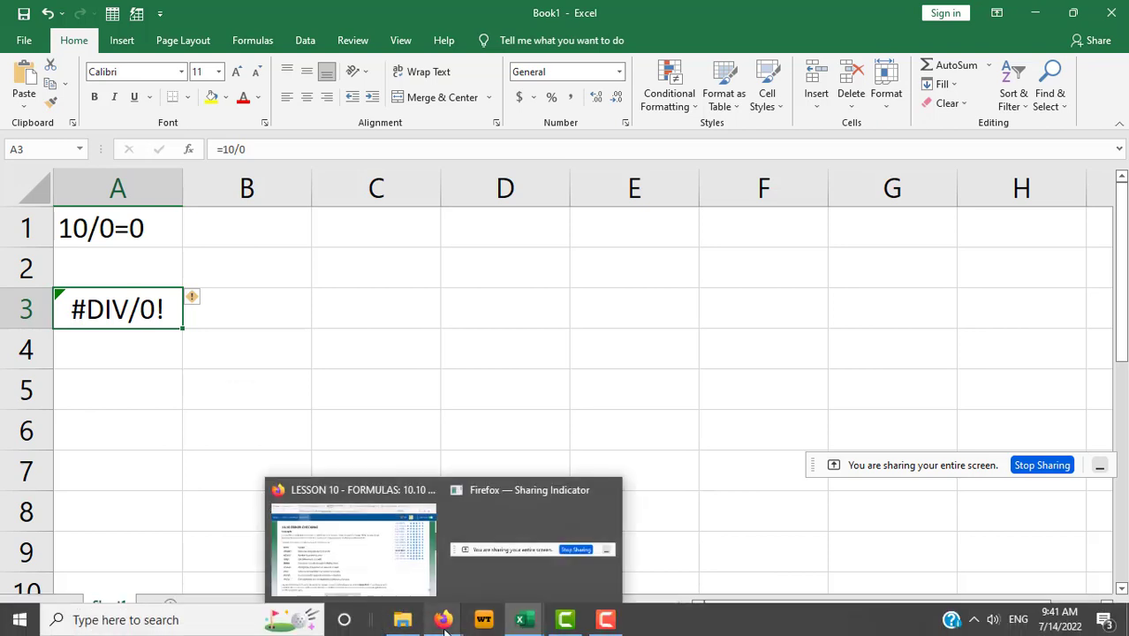
mouse_move(522, 621)
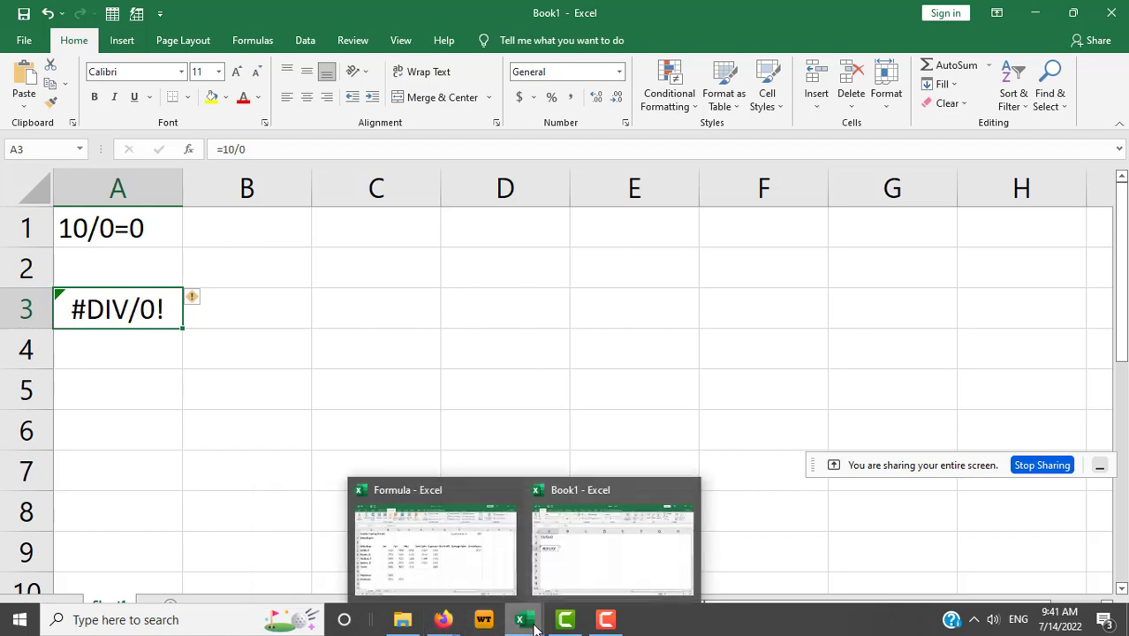
mouse_move(483, 573)
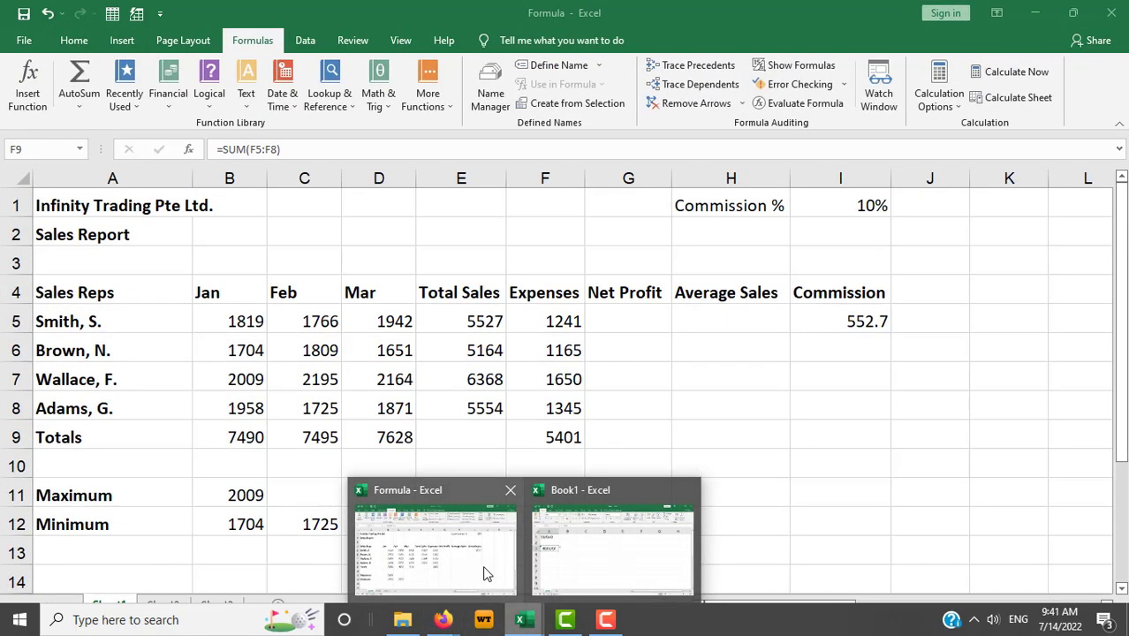
mouse_move(574, 565)
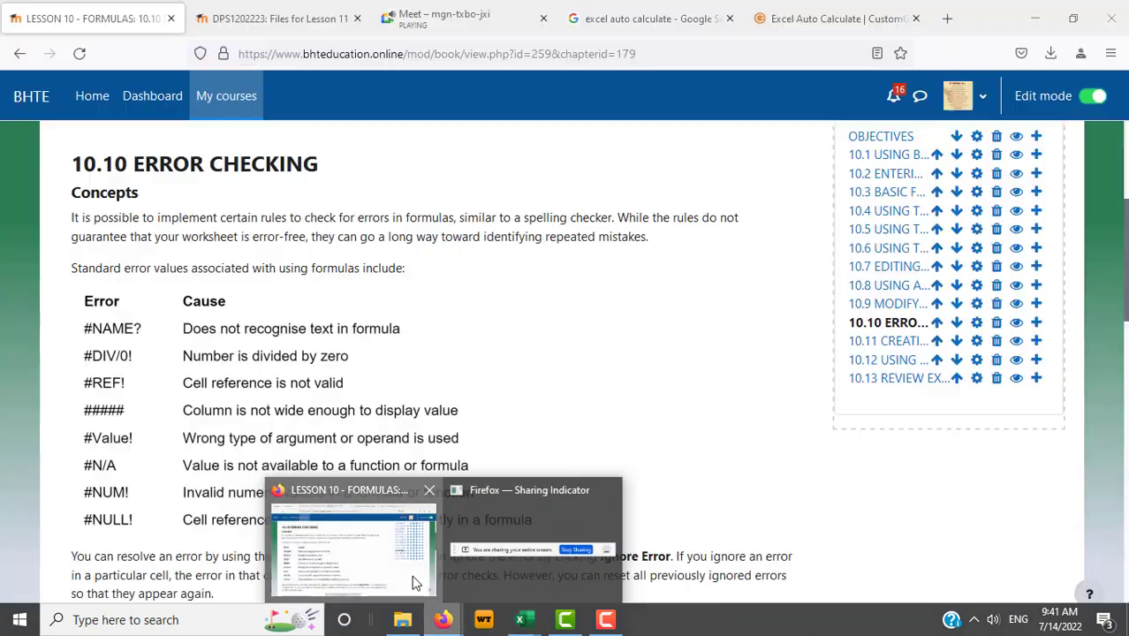
click(415, 582)
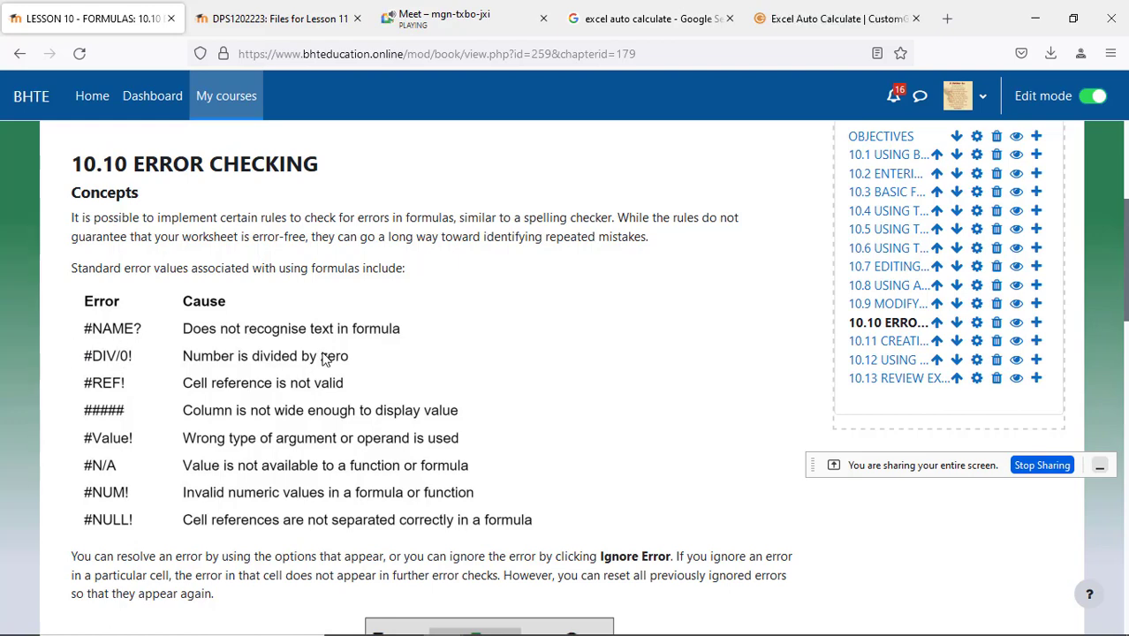
scroll(569, 427, down, 4)
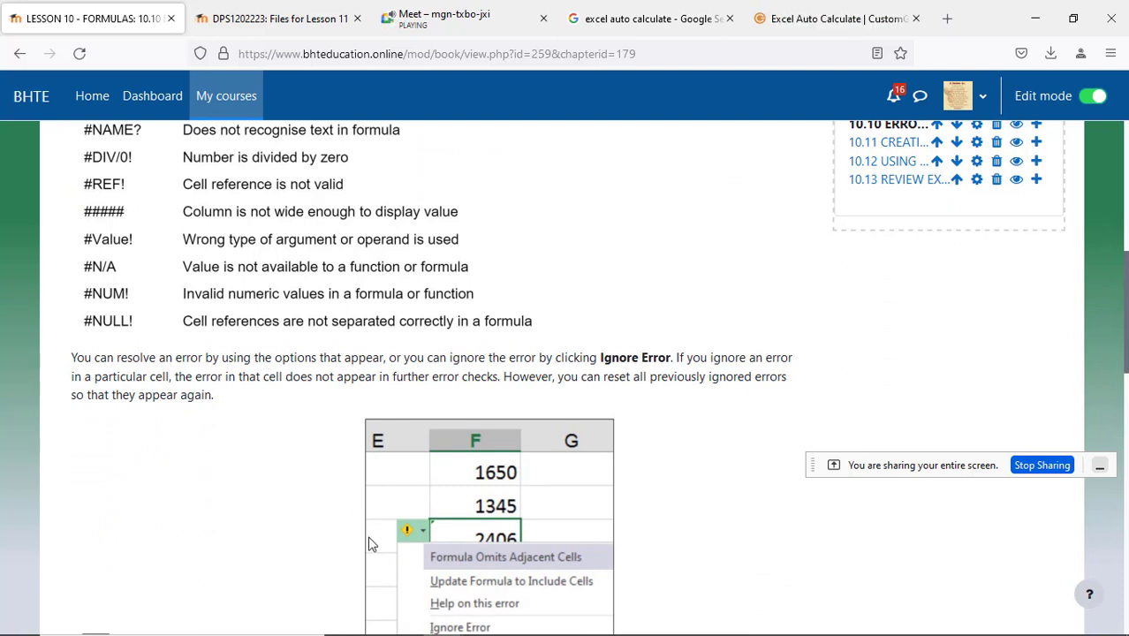
mouse_move(407, 628)
mouse_move(527, 621)
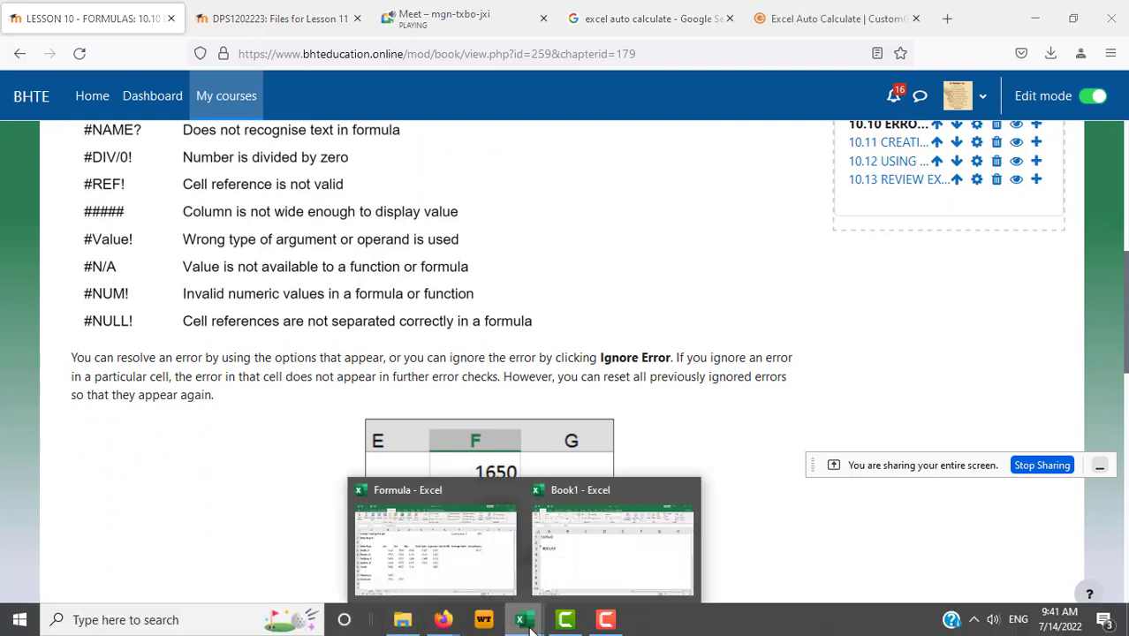
click(550, 579)
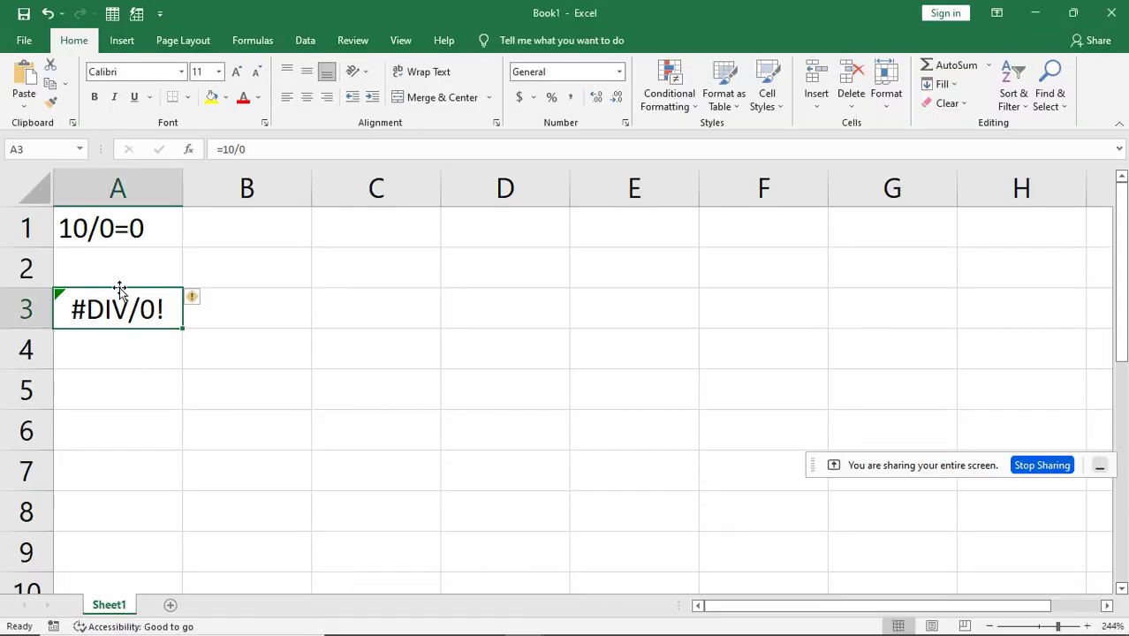
- Change A3's formula from =10/0 to =10/10 so it shows 1, then return to Firefox
click(238, 152)
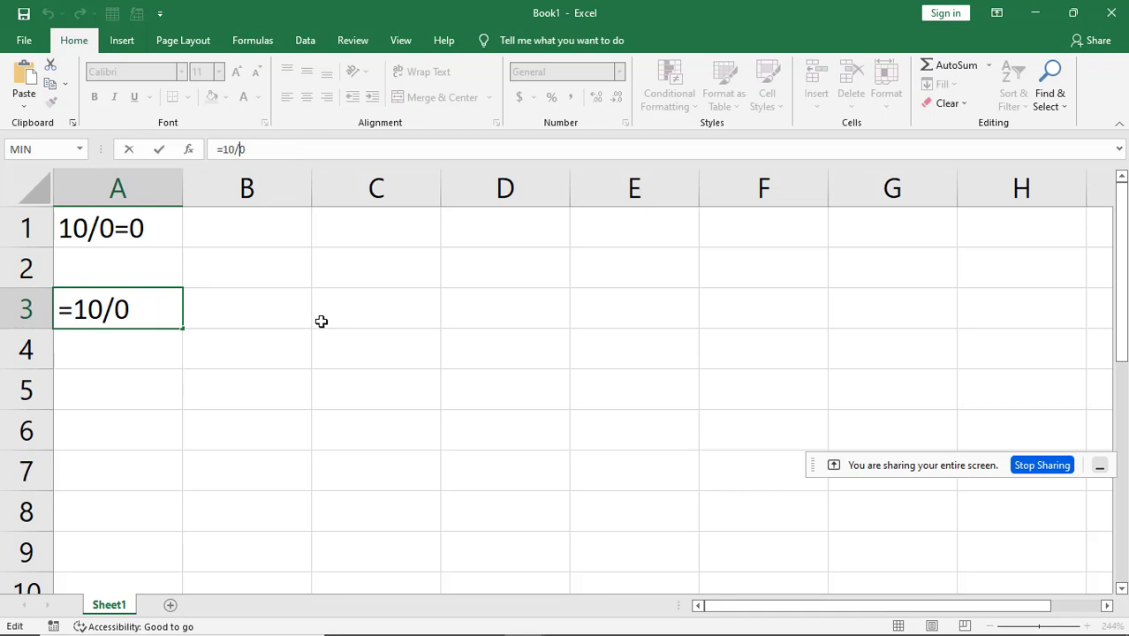
text(1)
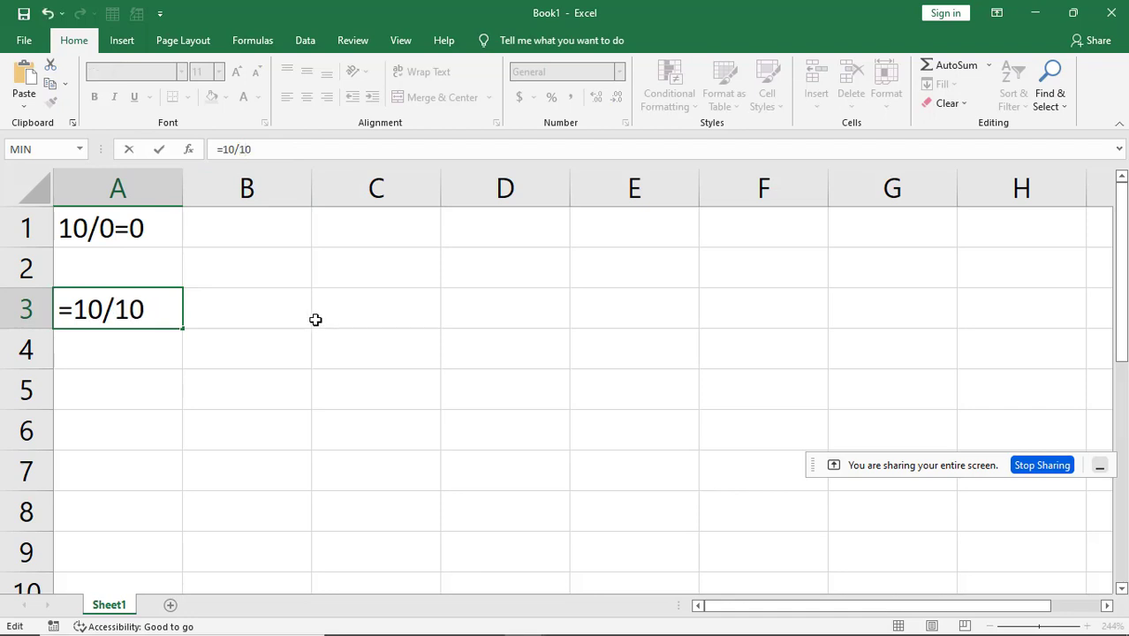
key(Return)
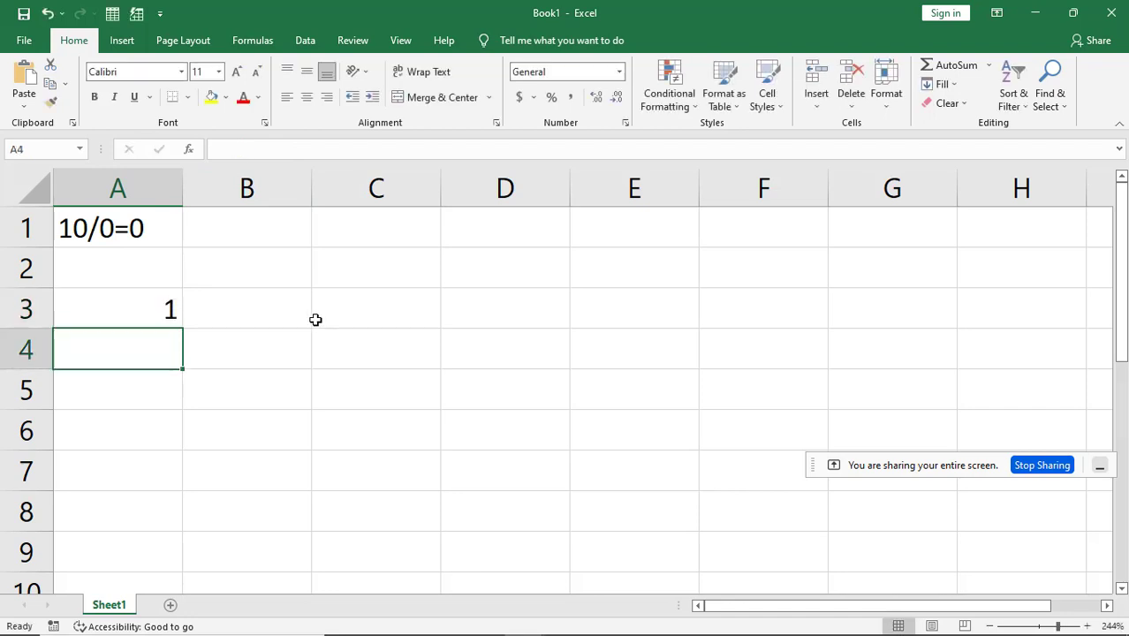
click(140, 313)
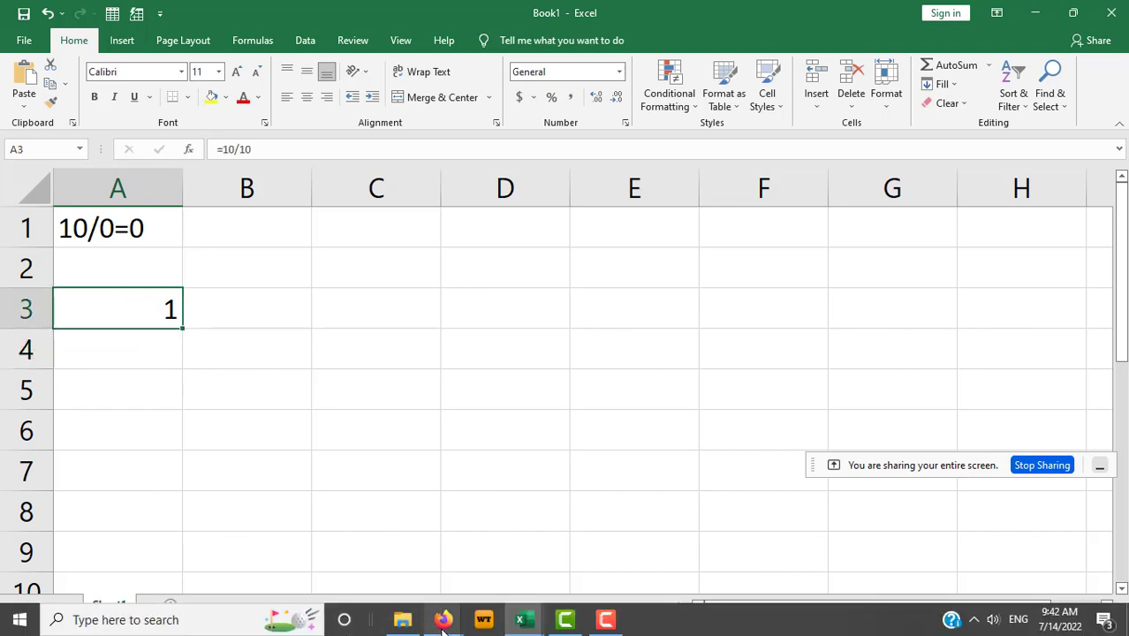
mouse_move(444, 624)
click(393, 566)
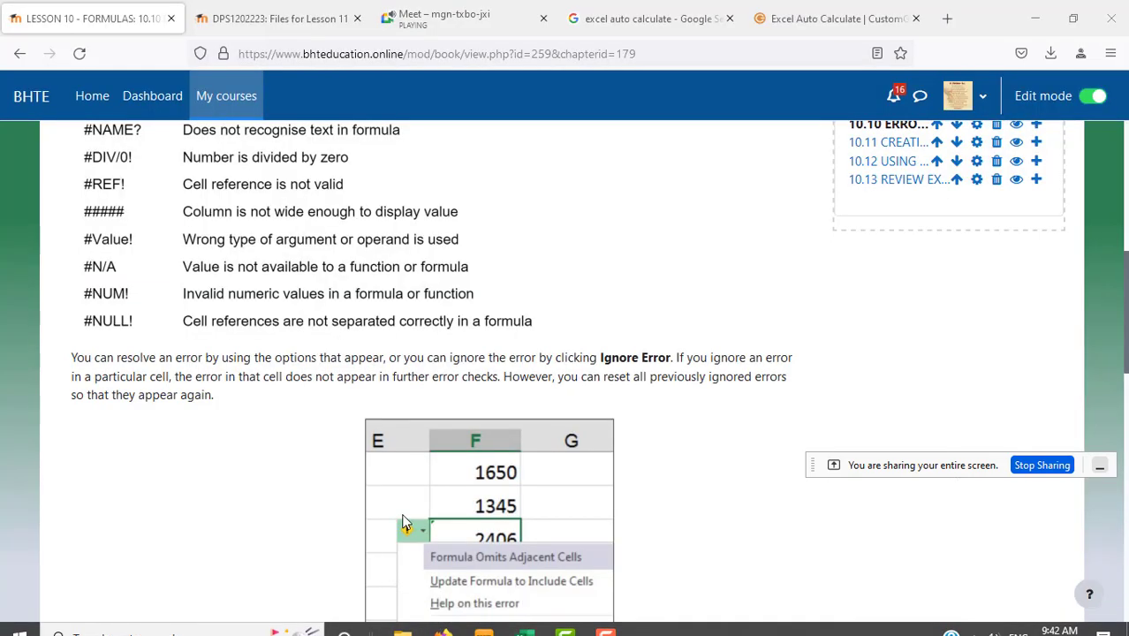
- Scroll the lesson up to the 10.10 heading and bring Book1 - Excel back to front
scroll(232, 431, up, 3)
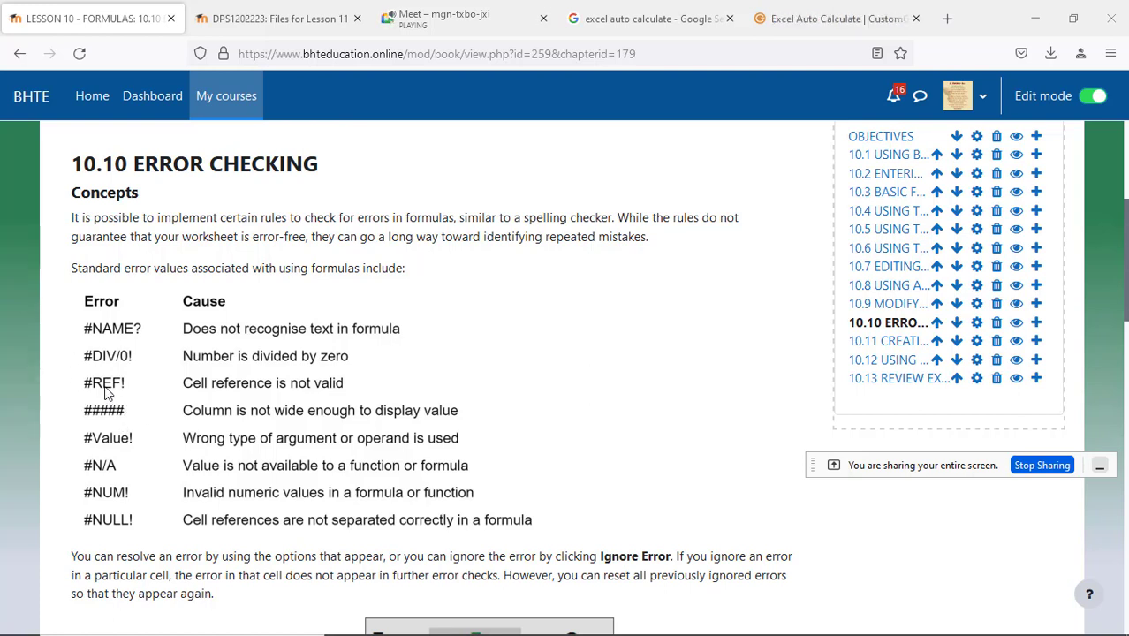
mouse_move(606, 629)
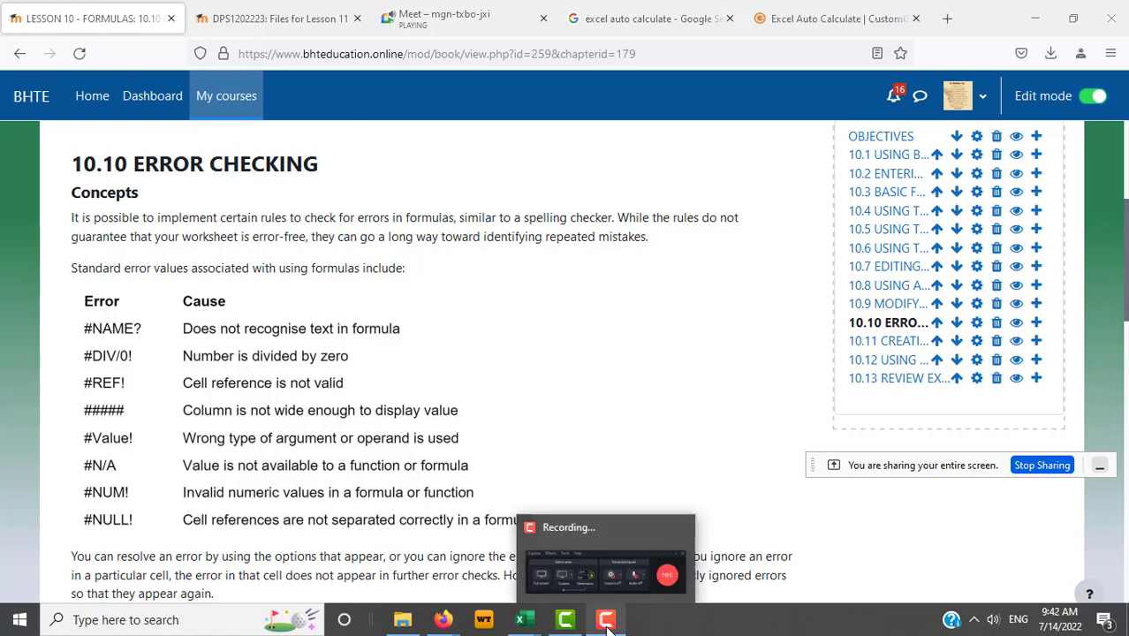
mouse_move(526, 623)
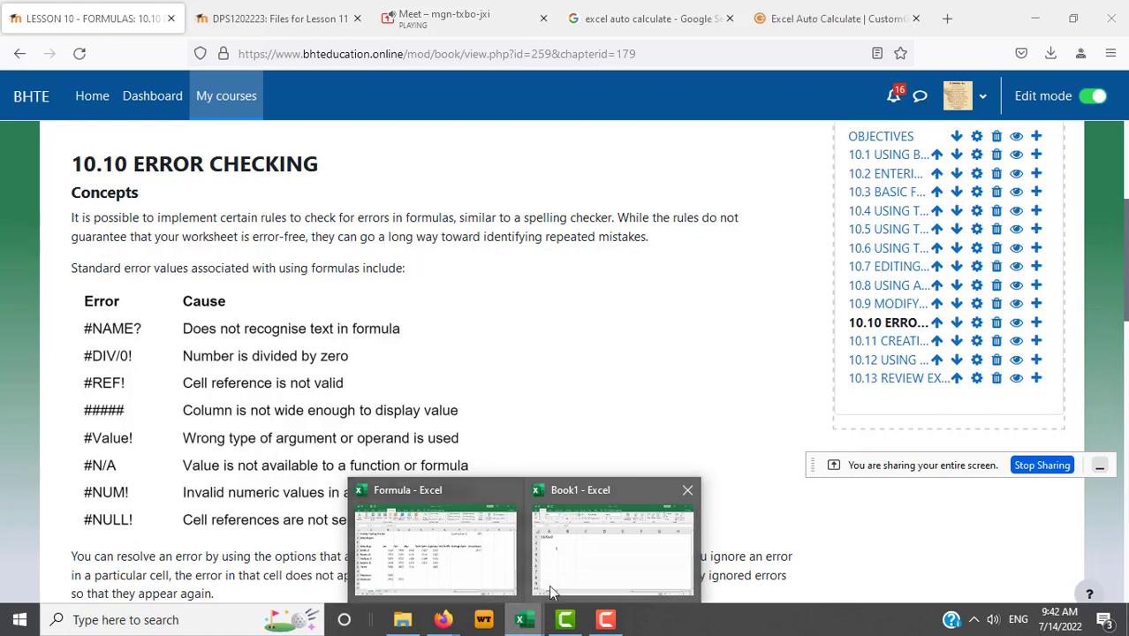
click(574, 571)
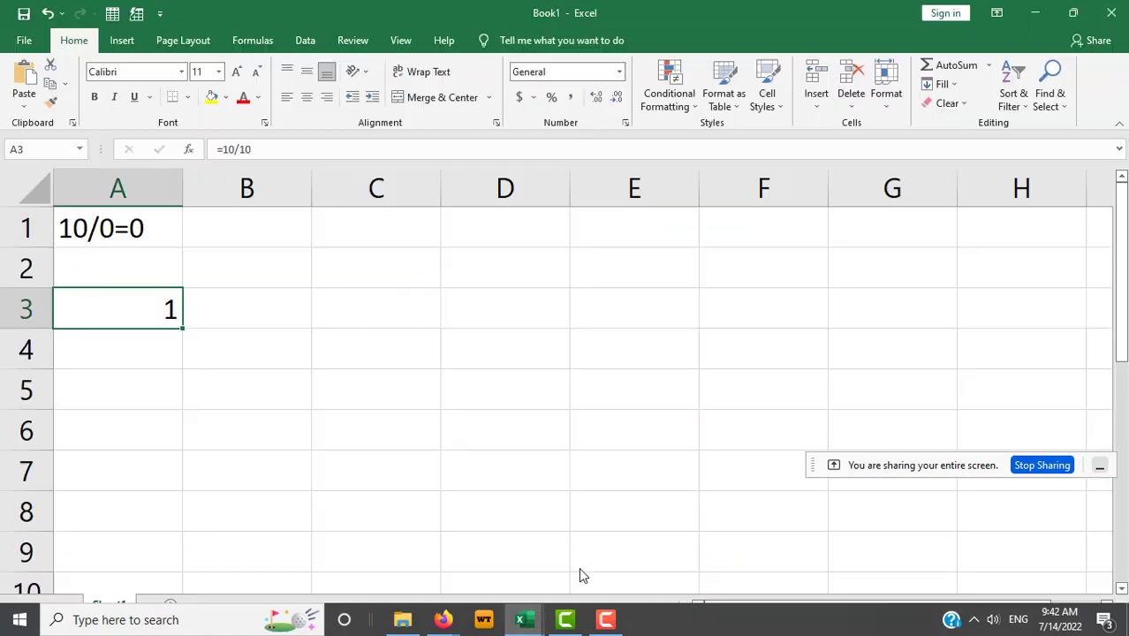
- In A5, enter a row-1 SUM formula, first typed as =SUM(A1:XFE1)
click(144, 382)
text(=)
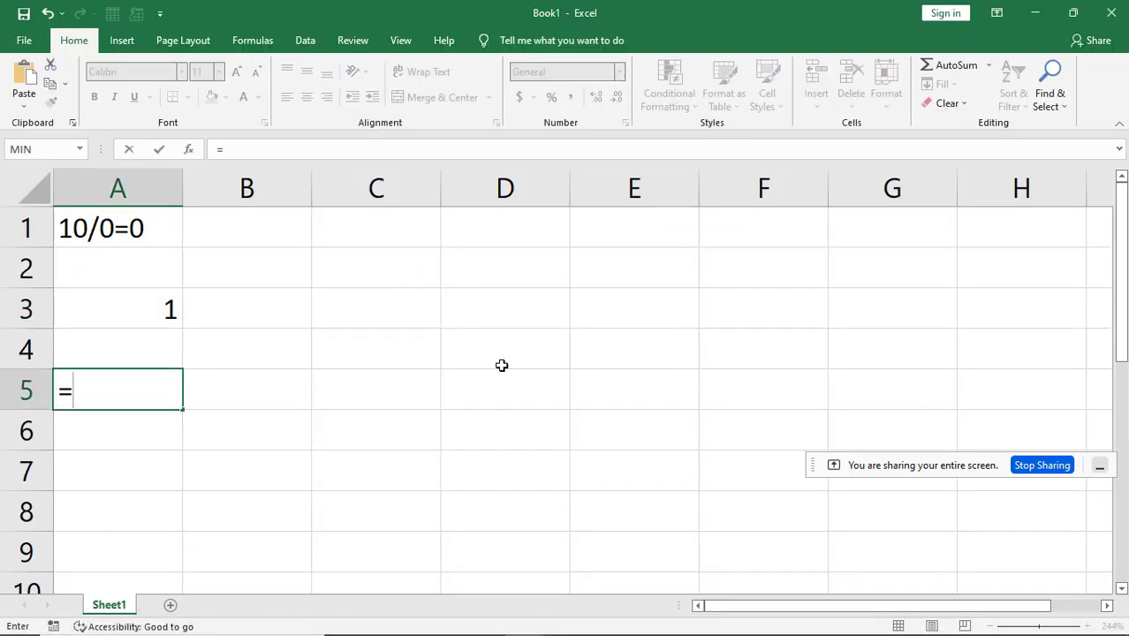
text(A)
key(BackSpace)
text(s)
key(BackSpace)
text(SUm)
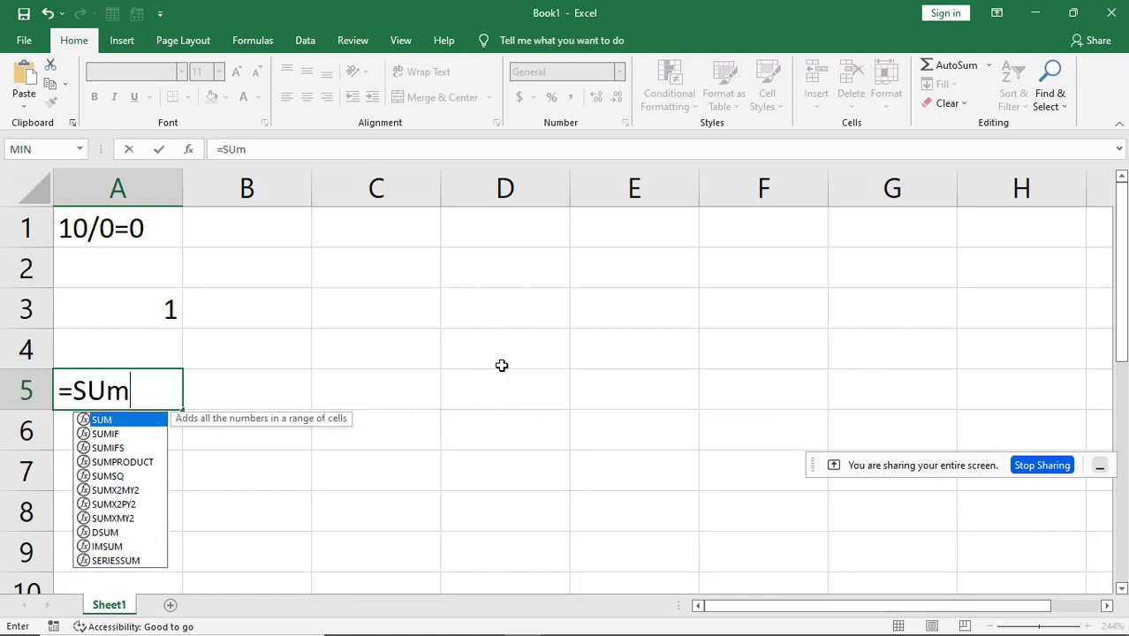
key(BackSpace)
text(M(A)
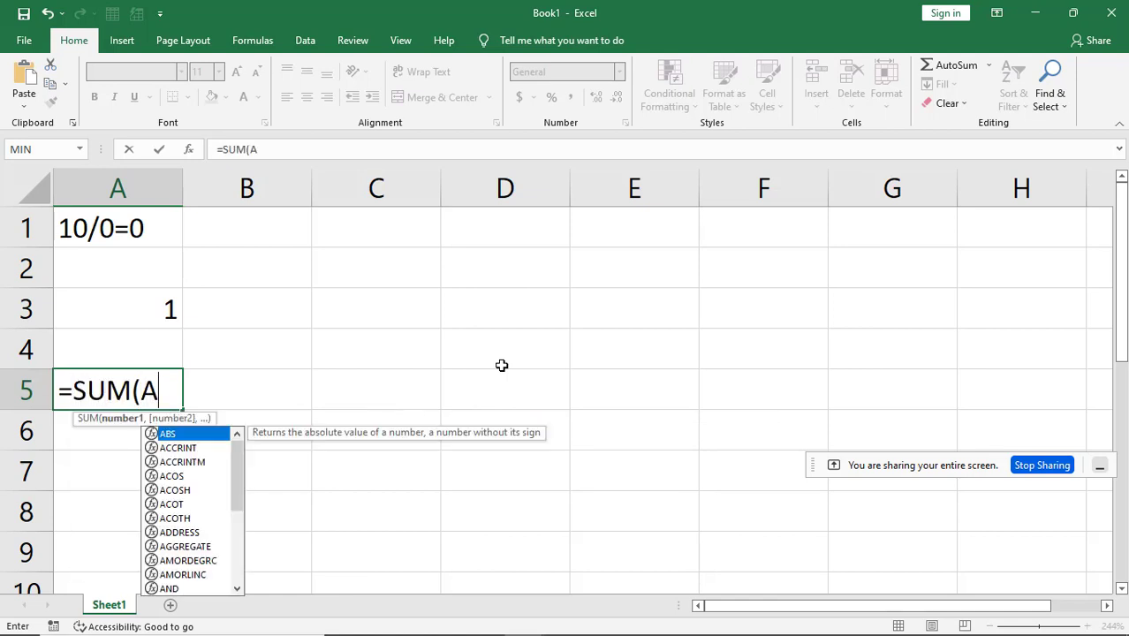
text(1:)
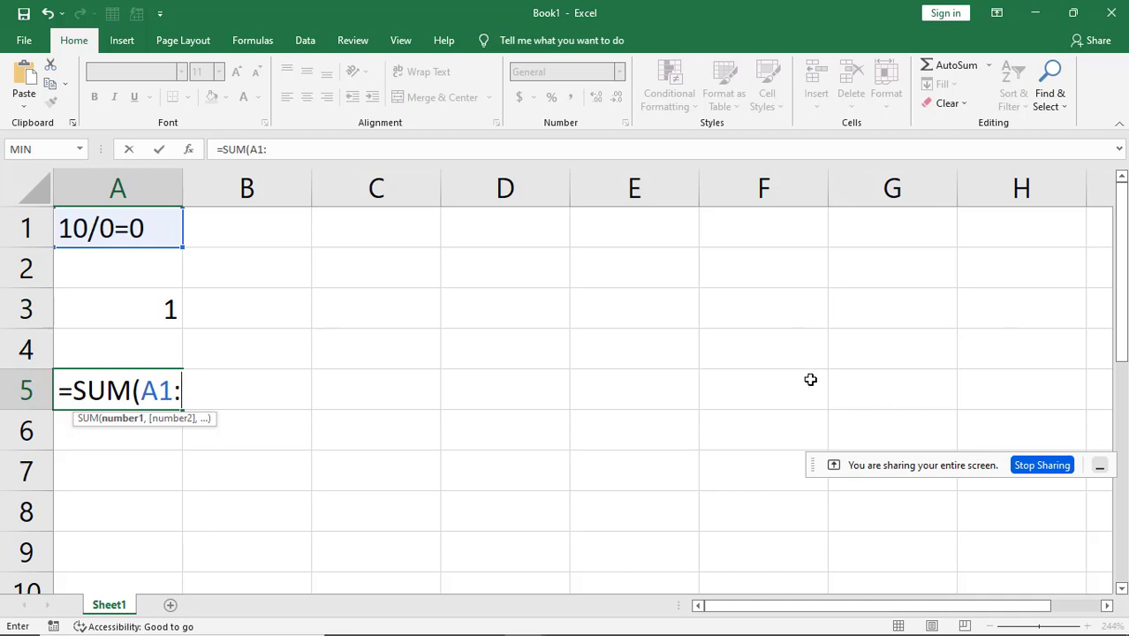
key(ctrl+Right)
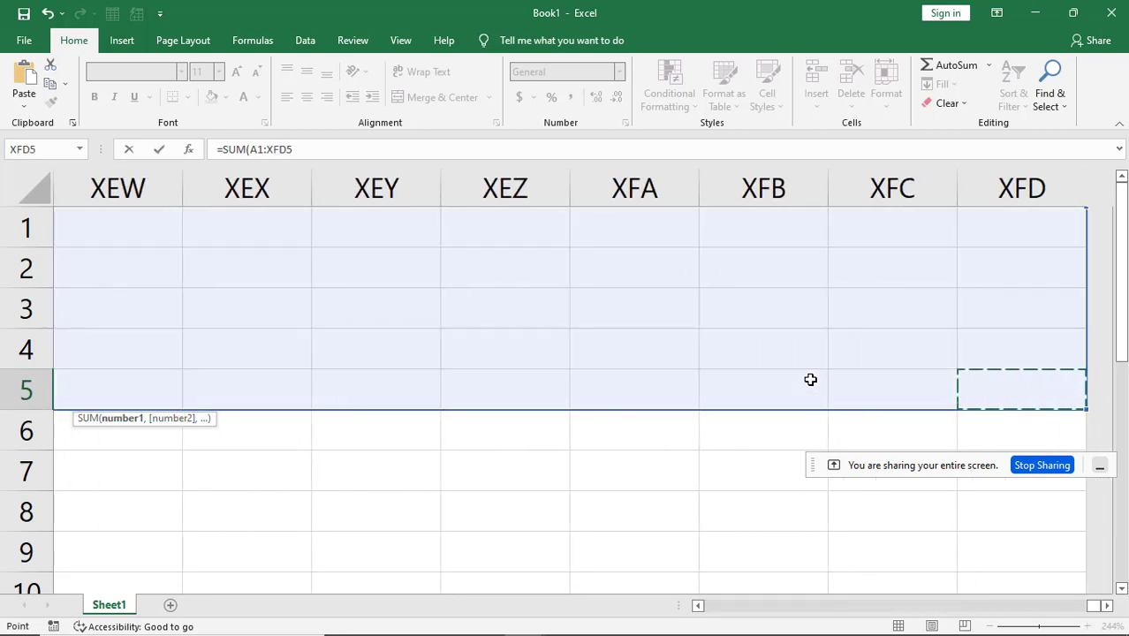
key(ctrl+Left)
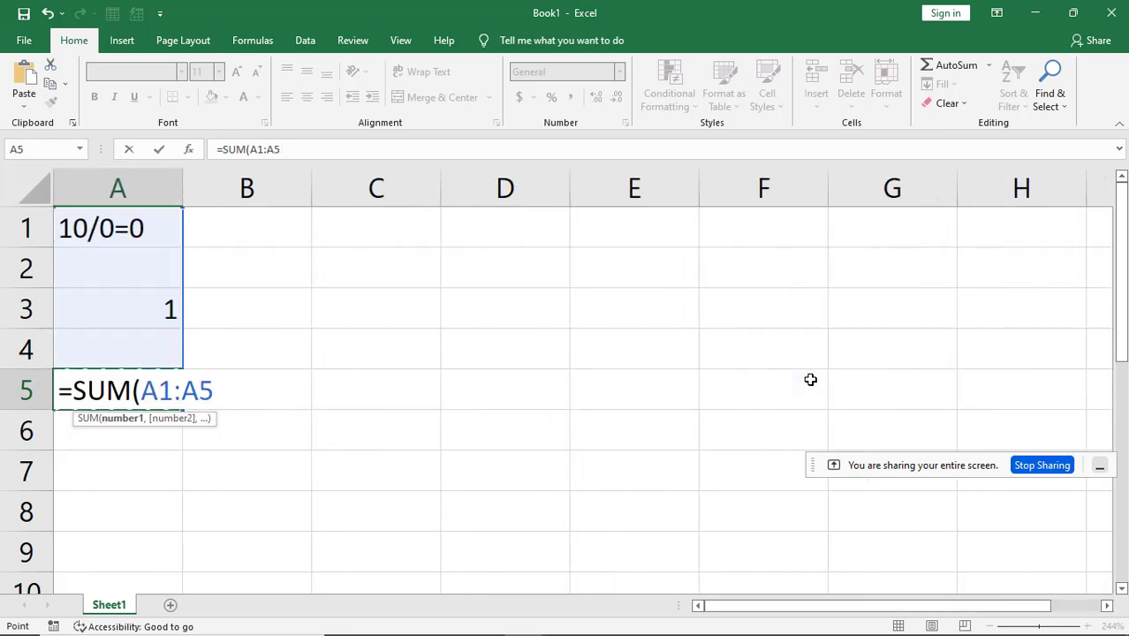
key(BackSpace)
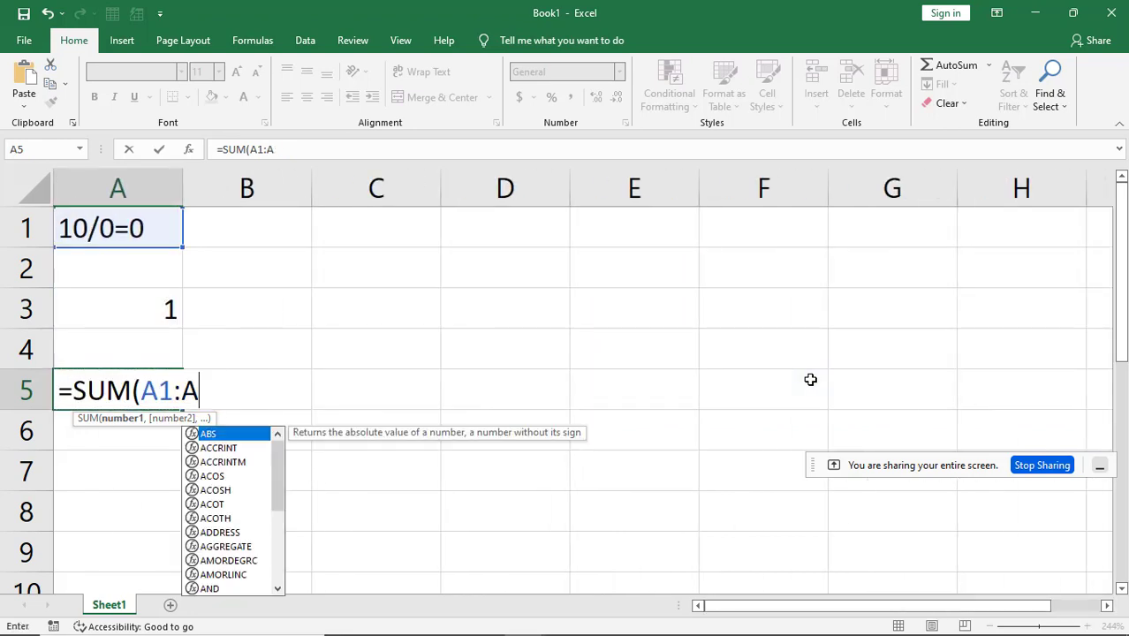
key(BackSpace)
text(XF)
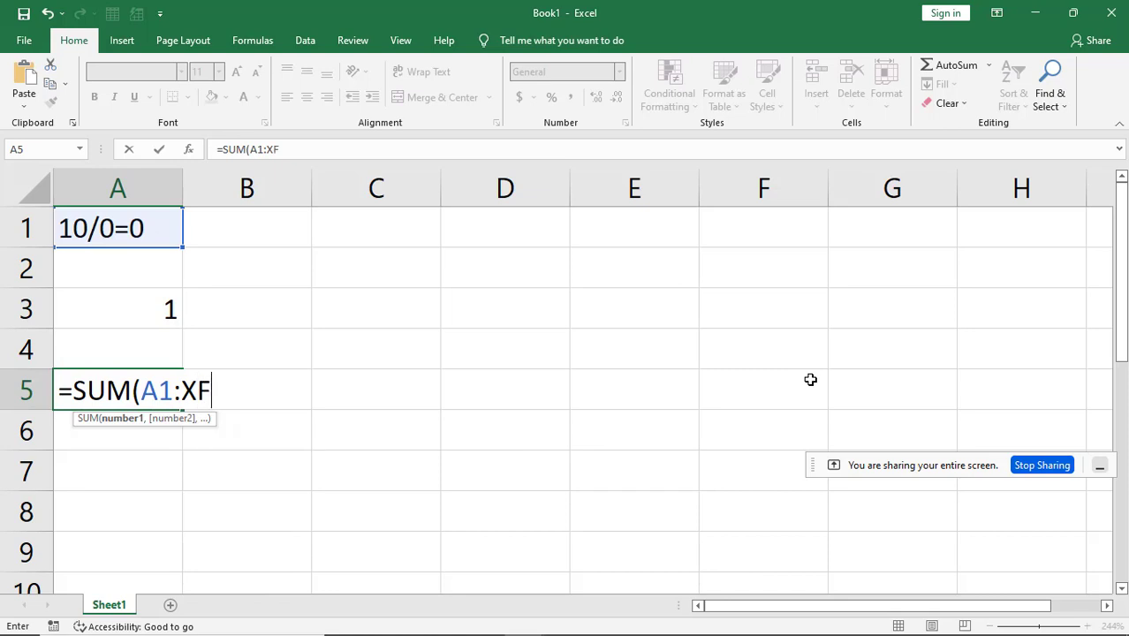
text(E)
text(1)
text())
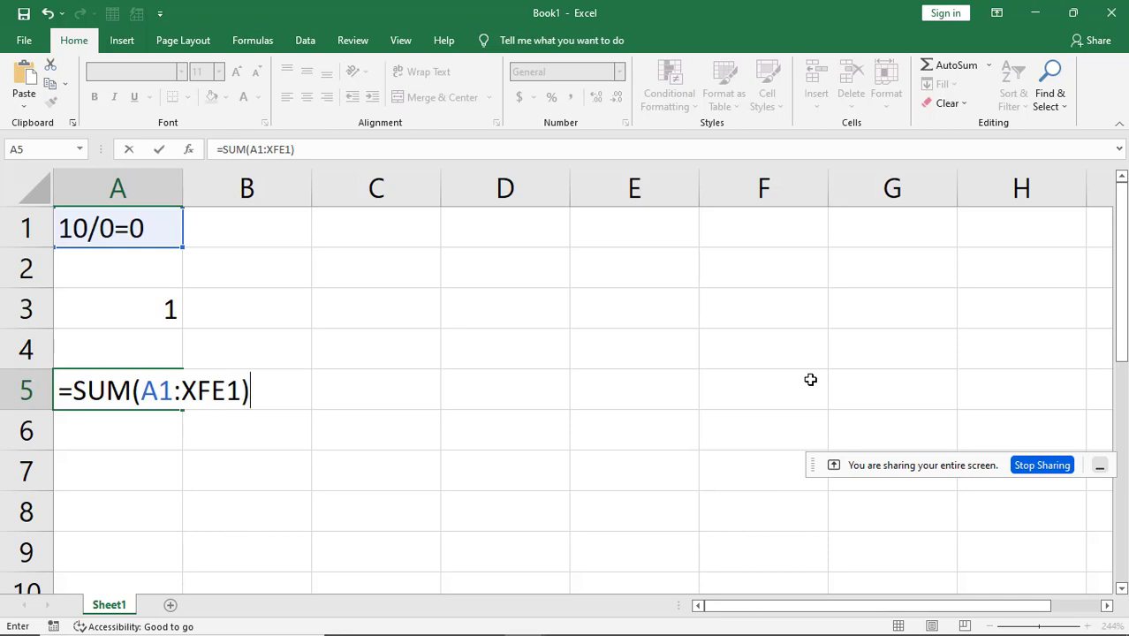
key(Return)
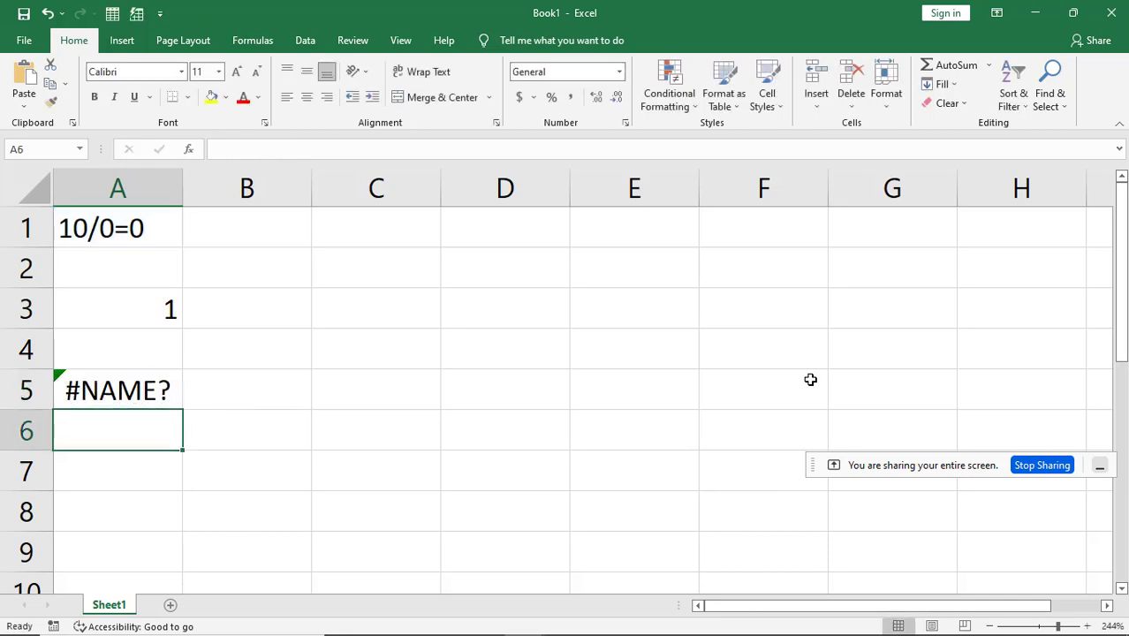
- Correct the range end to XFD1 so A5 shows 0 and stores =SUM(1:1)
double_click(114, 389)
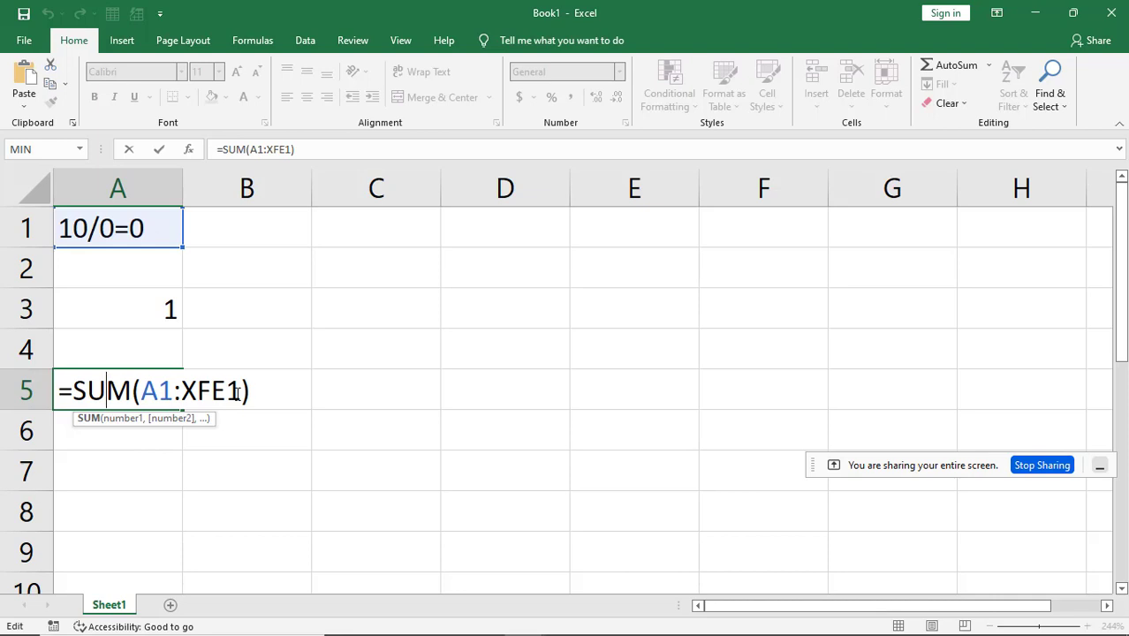
click(228, 390)
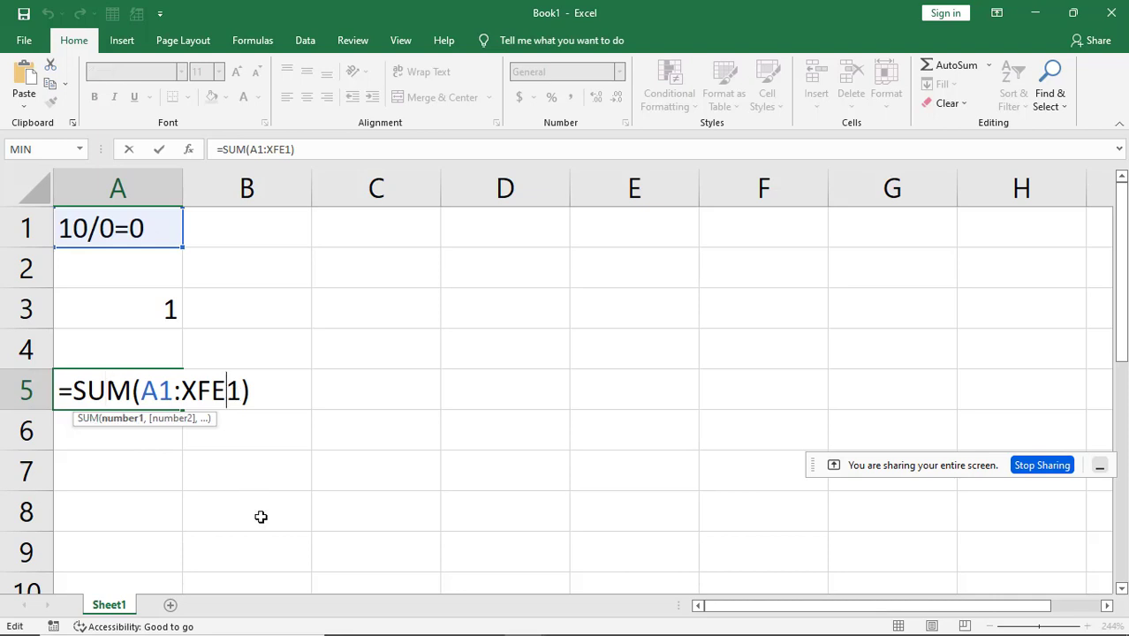
key(BackSpace)
text(D)
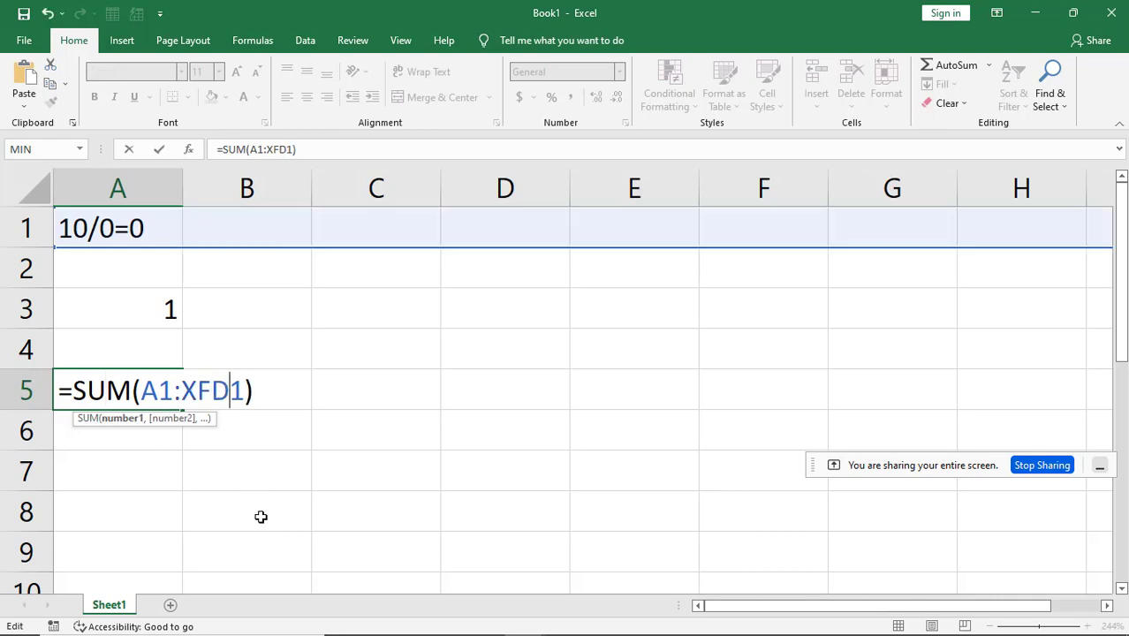
key(Return)
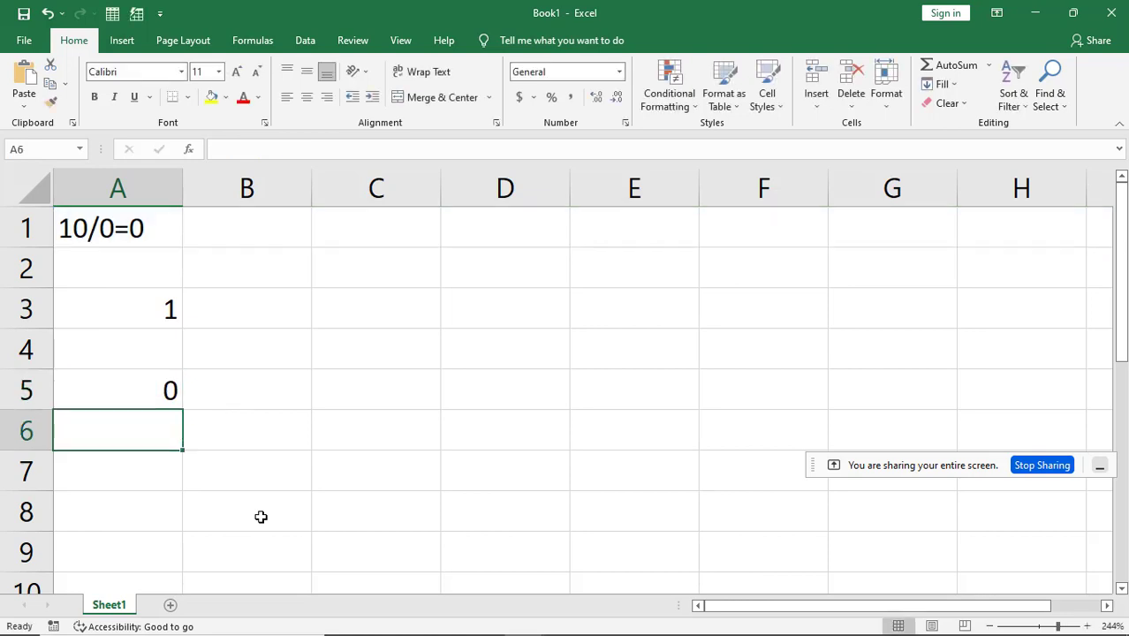
click(131, 399)
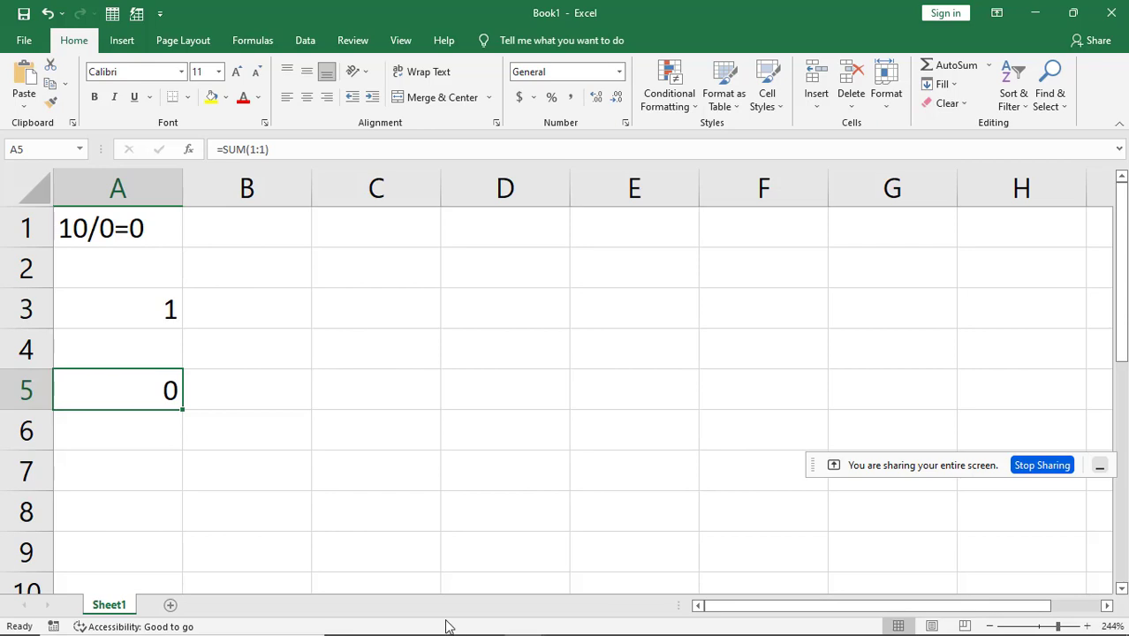
- Return to the Moodle lesson page and scroll down to the error values table
mouse_move(443, 619)
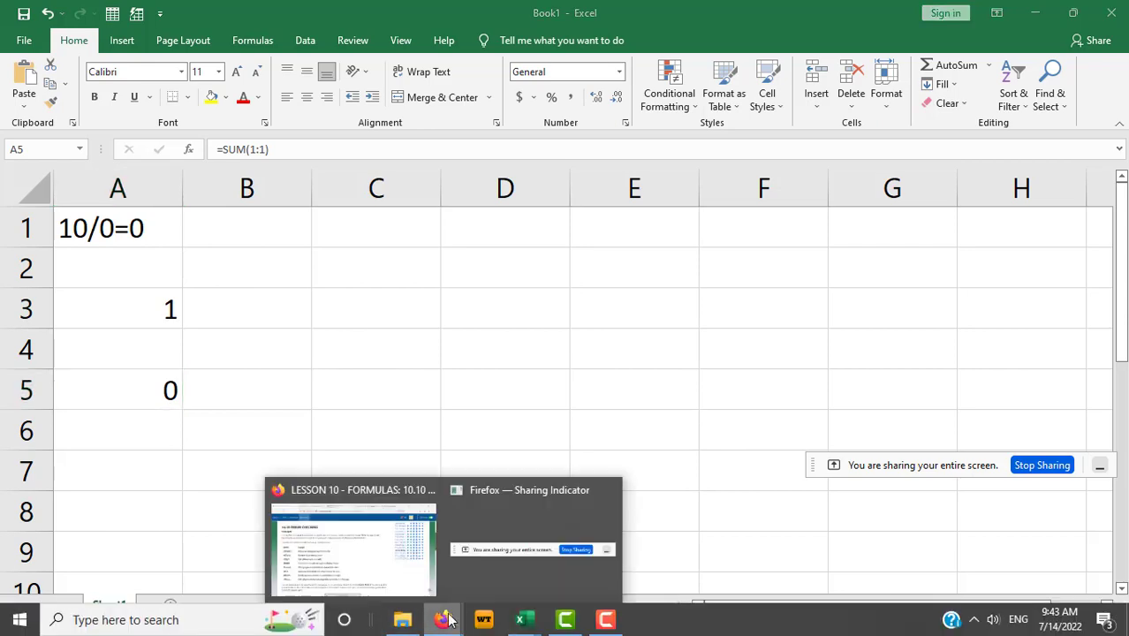
click(360, 548)
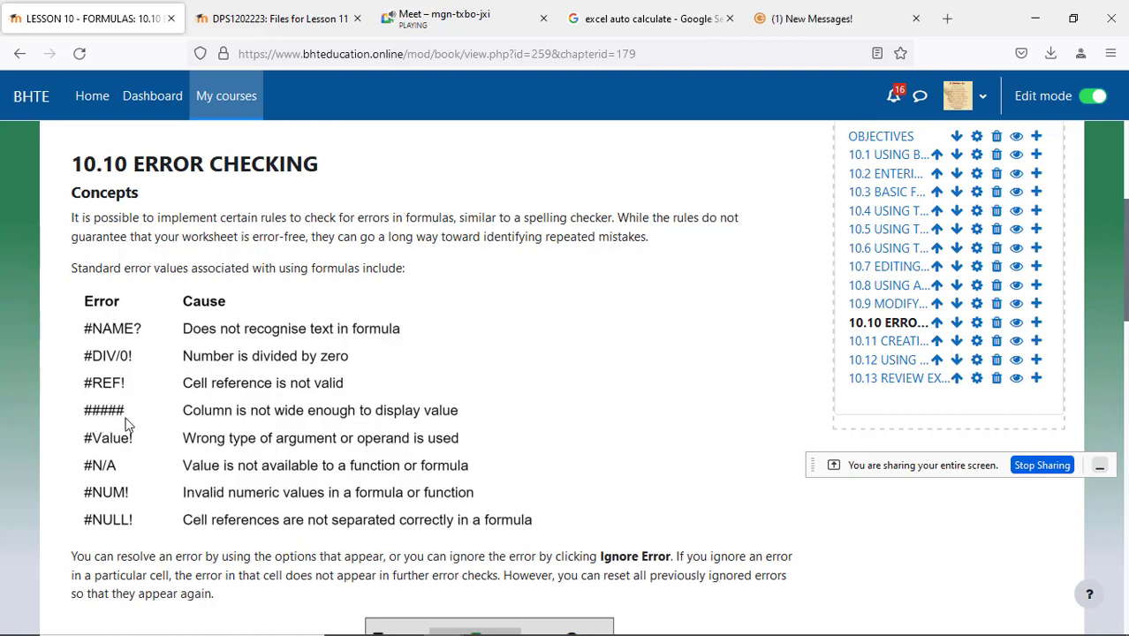
mouse_move(305, 632)
scroll(212, 411, down, 3)
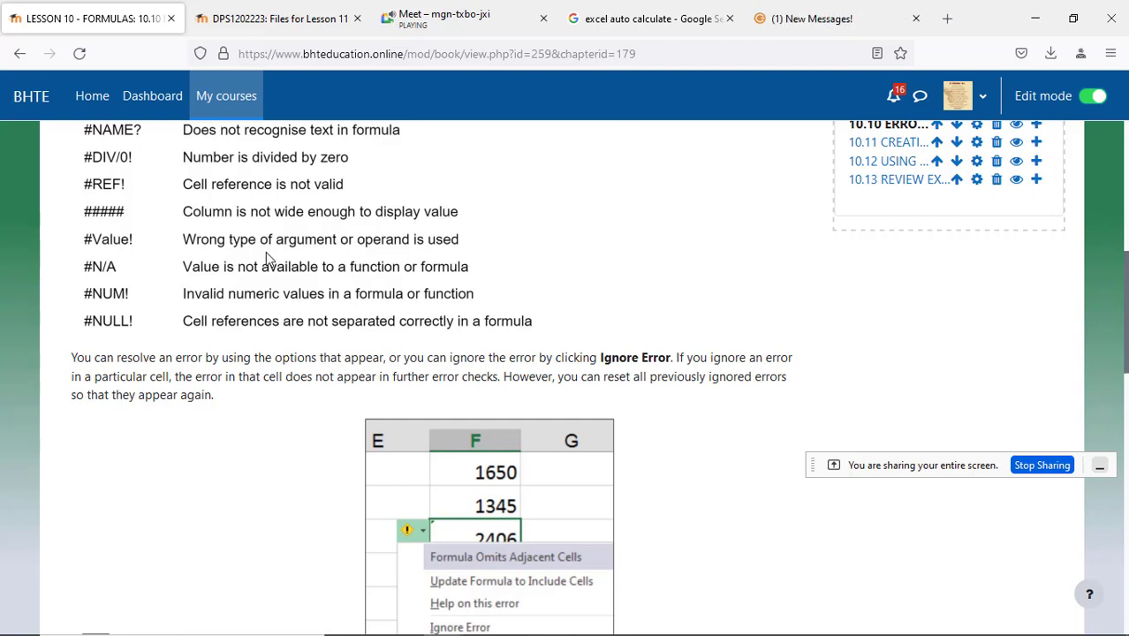
- In Book1, enter =A+2 in cell A7 so it shows the #NAME? error
mouse_move(389, 628)
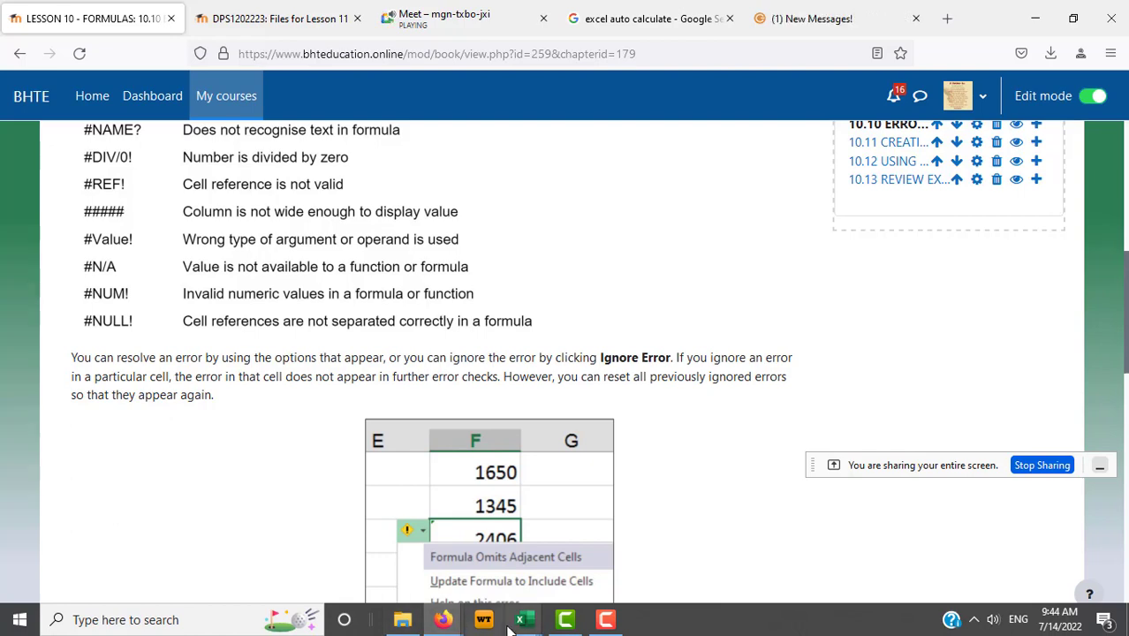
mouse_move(530, 624)
click(601, 539)
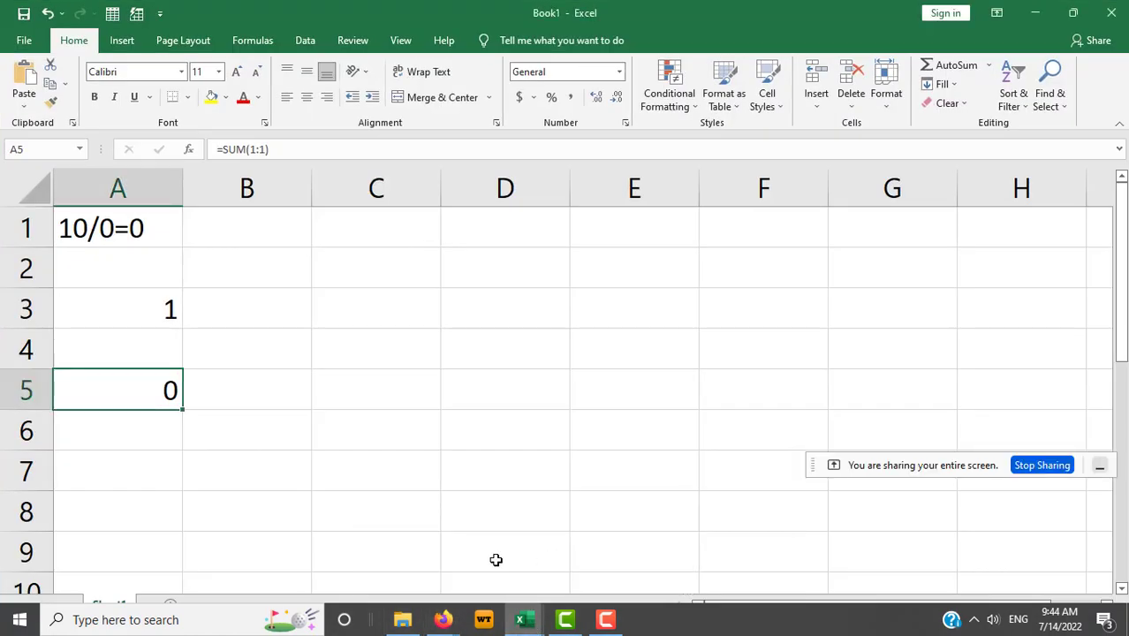
click(142, 481)
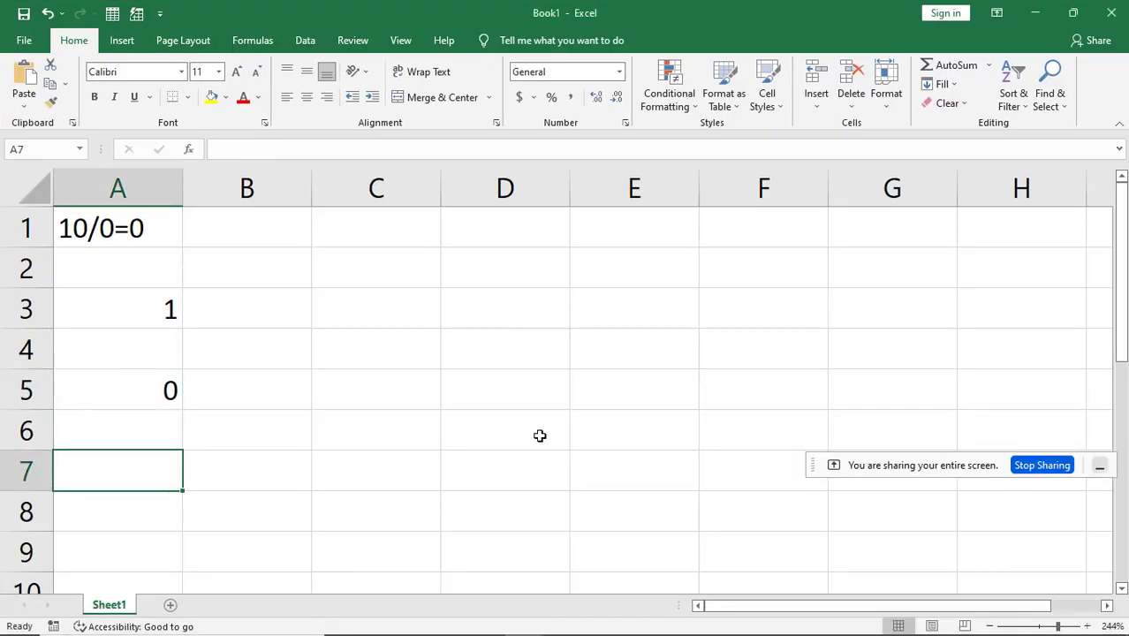
text(=A)
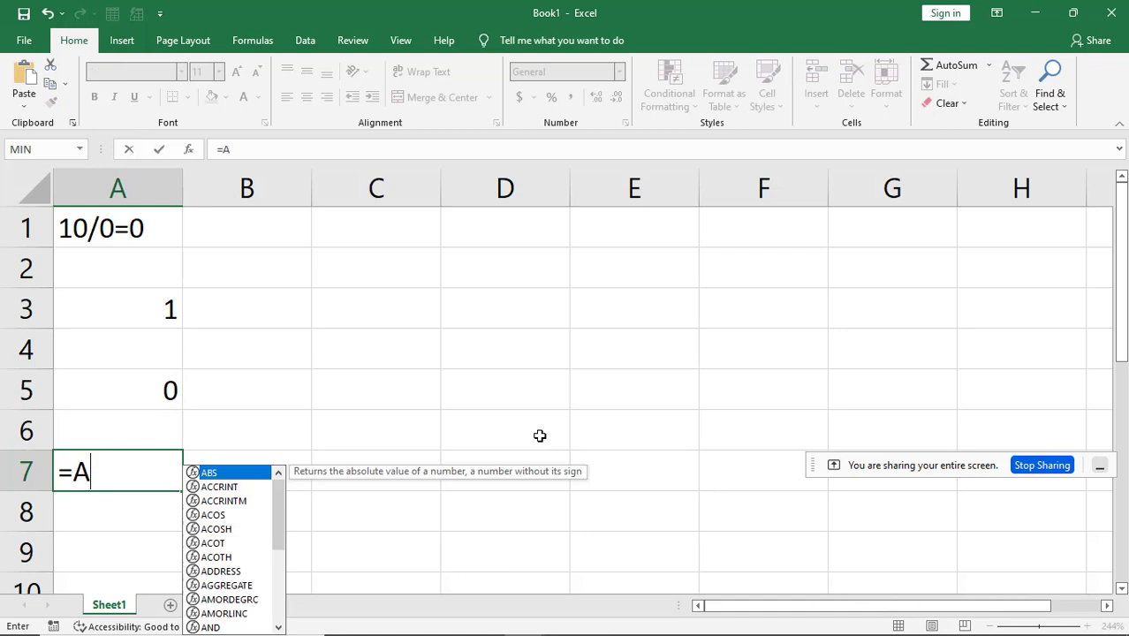
text(+2)
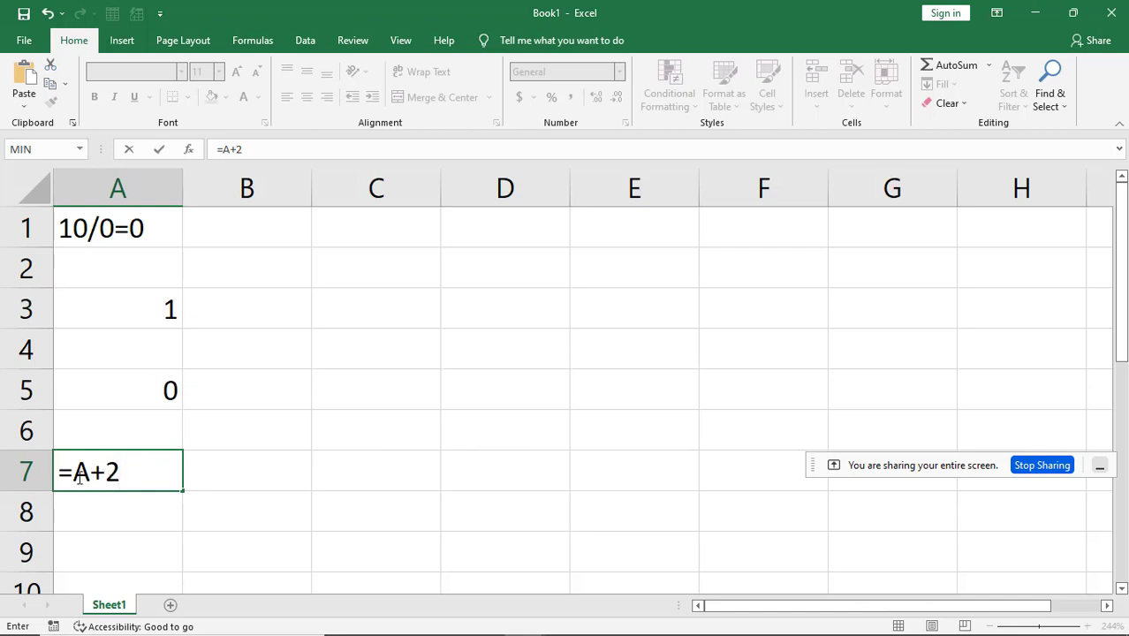
key(Return)
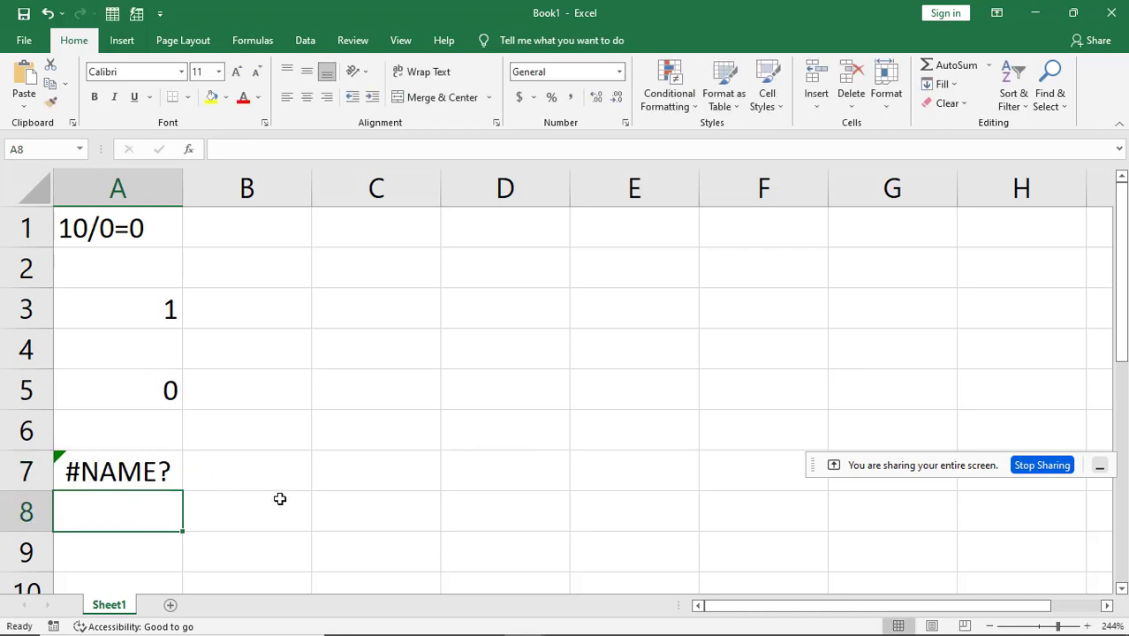
click(152, 477)
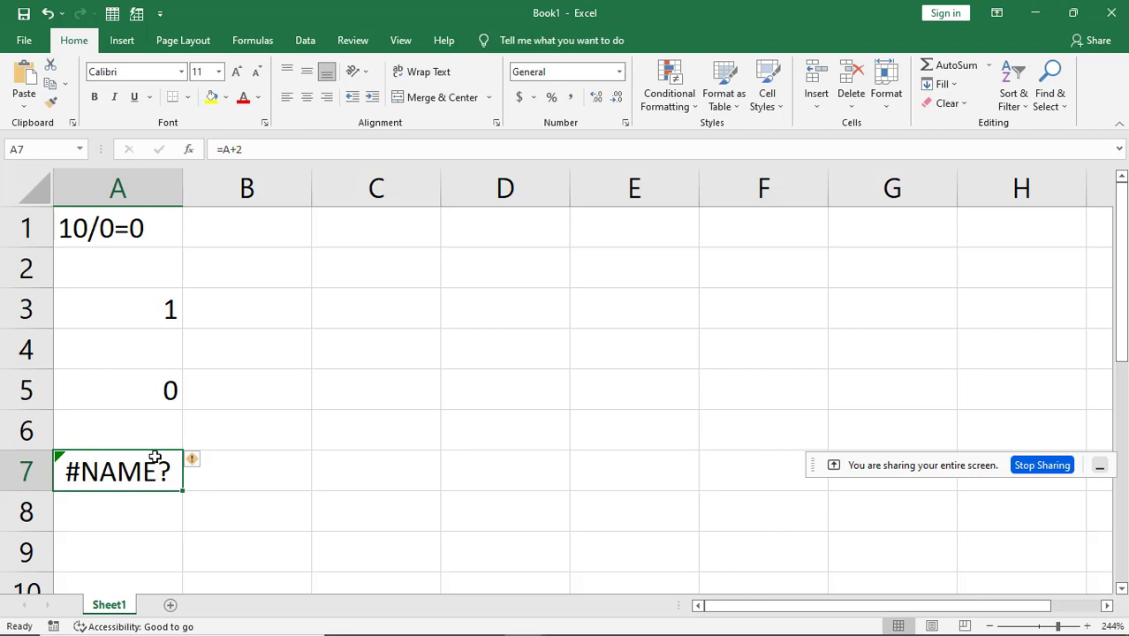
click(226, 152)
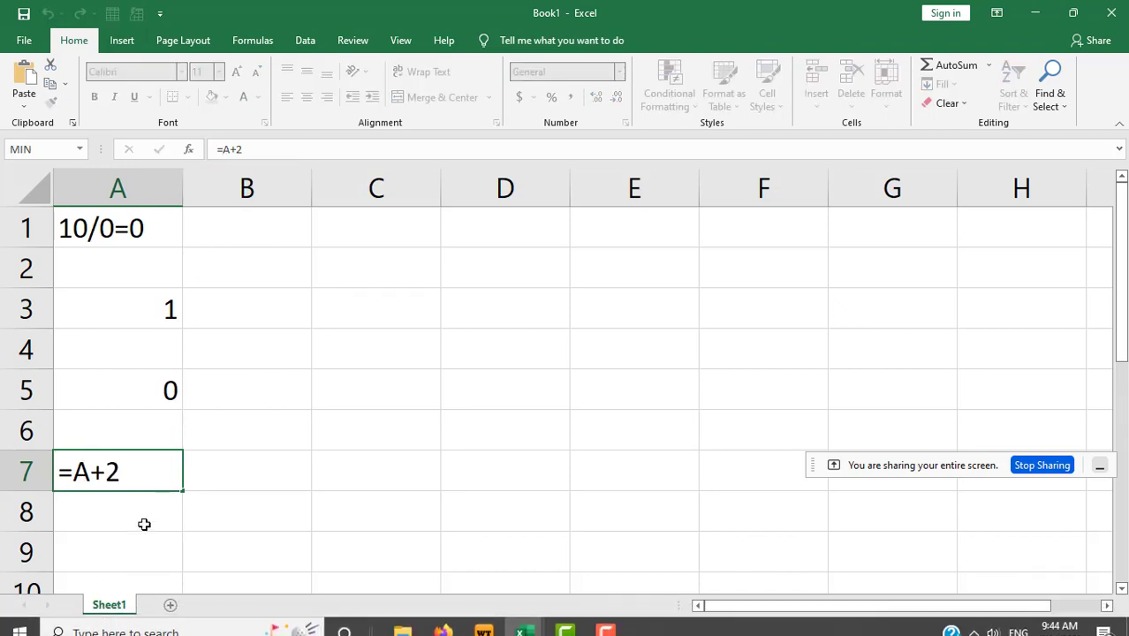
key(Return)
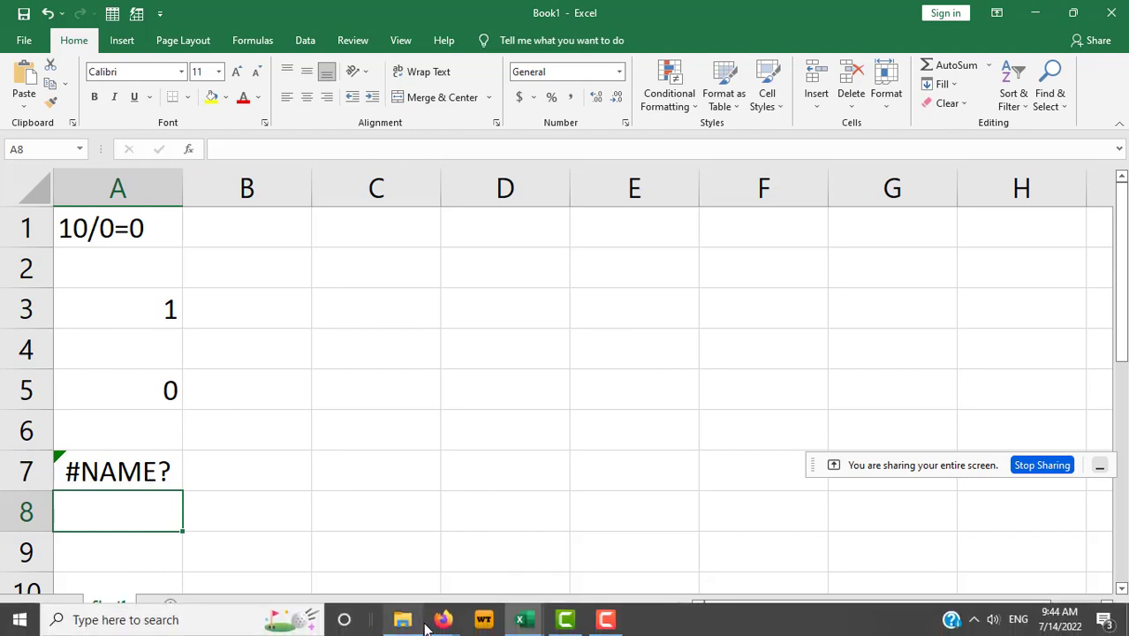
- Glance at the Moodle lesson page, then bring Book1 back to the front
mouse_move(437, 623)
click(390, 572)
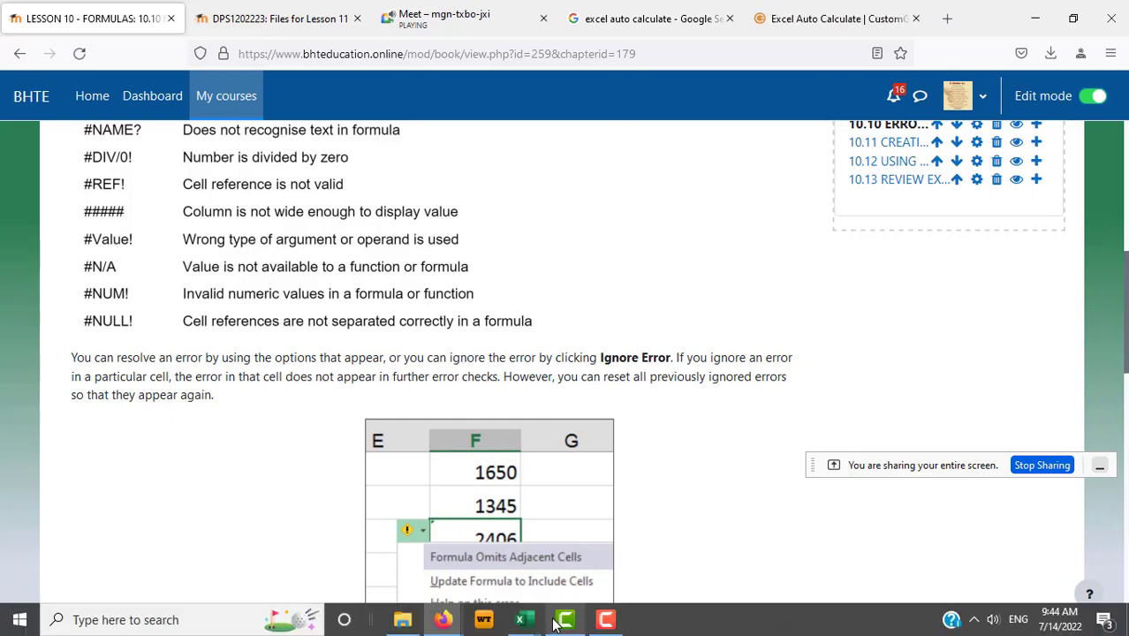
mouse_move(582, 625)
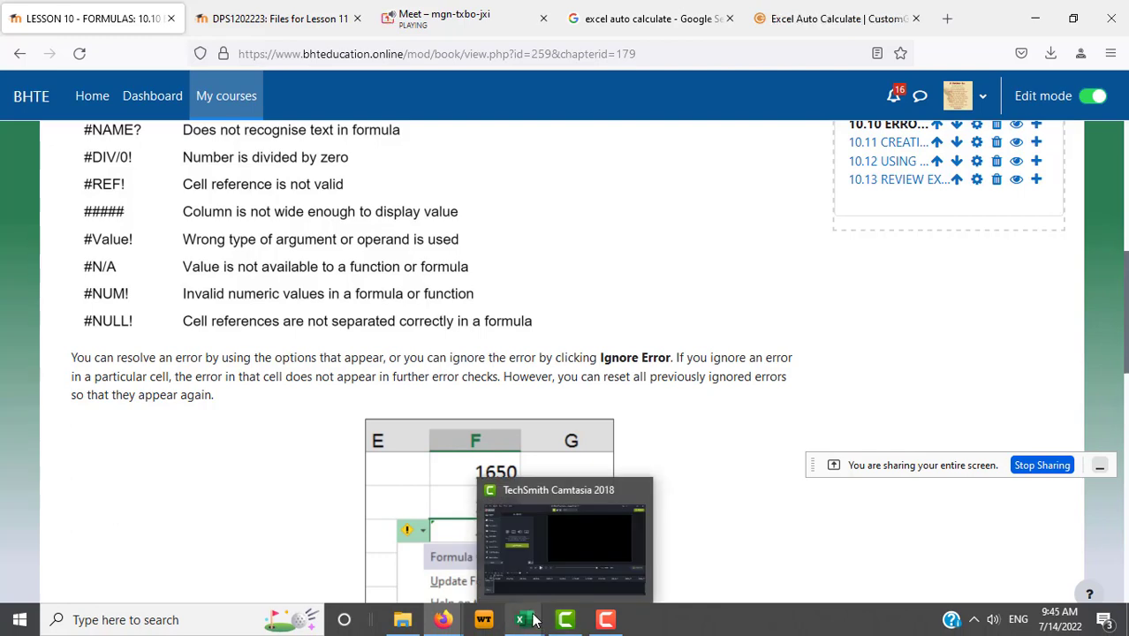
mouse_move(525, 621)
click(582, 584)
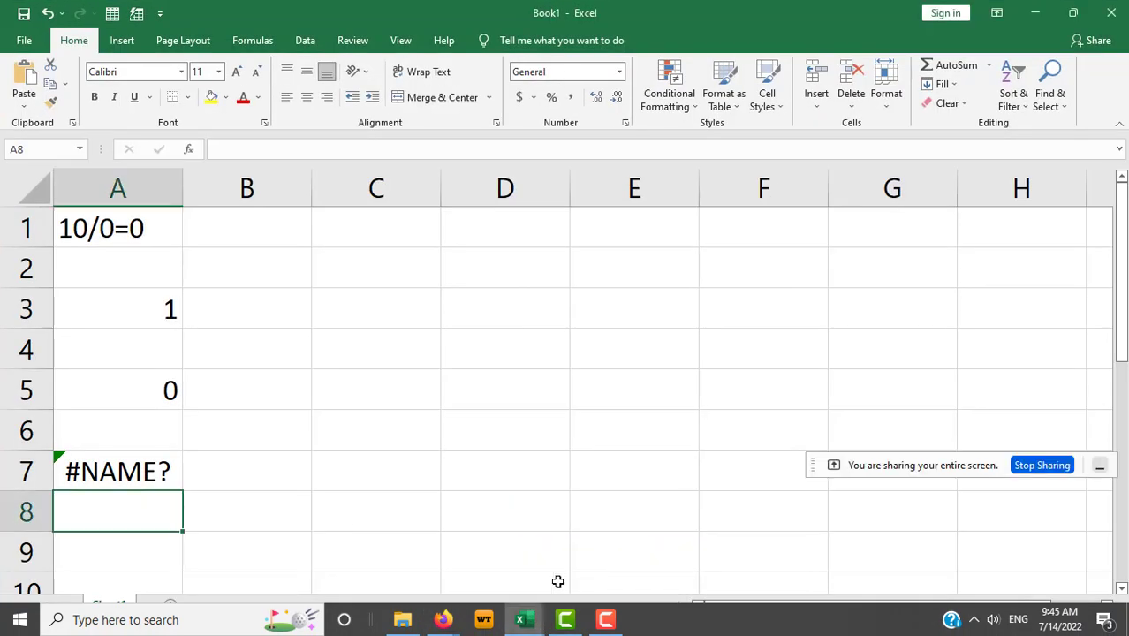
- Try adding July 14, 2022 to A7's formula, dismiss the warning, and cancel so A7 keeps =A+2
click(127, 472)
click(228, 150)
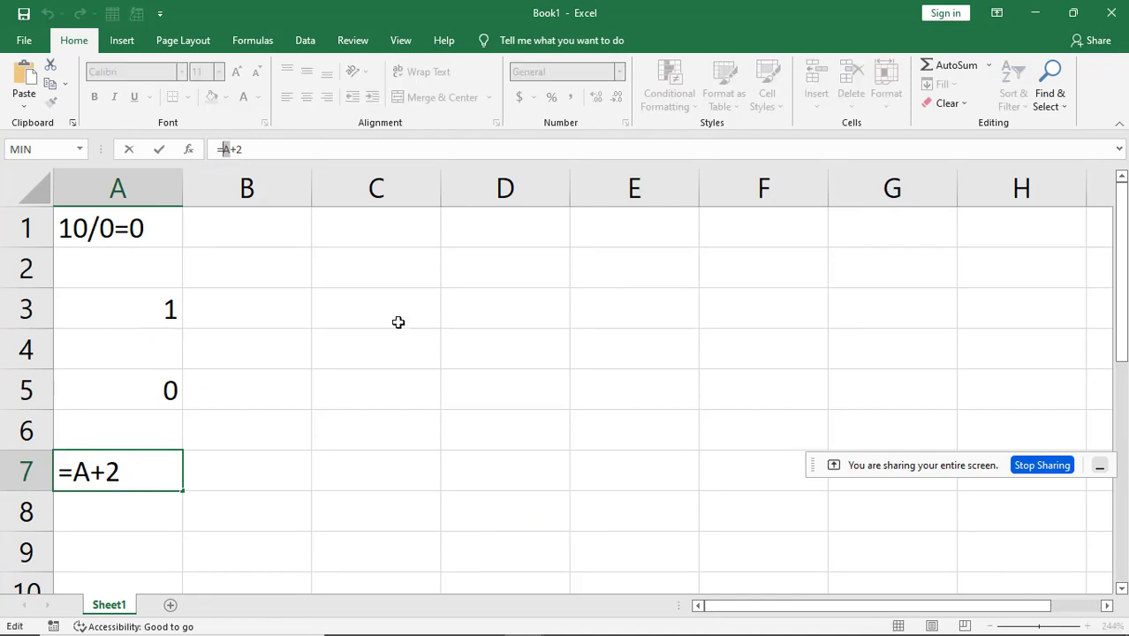
text(July)
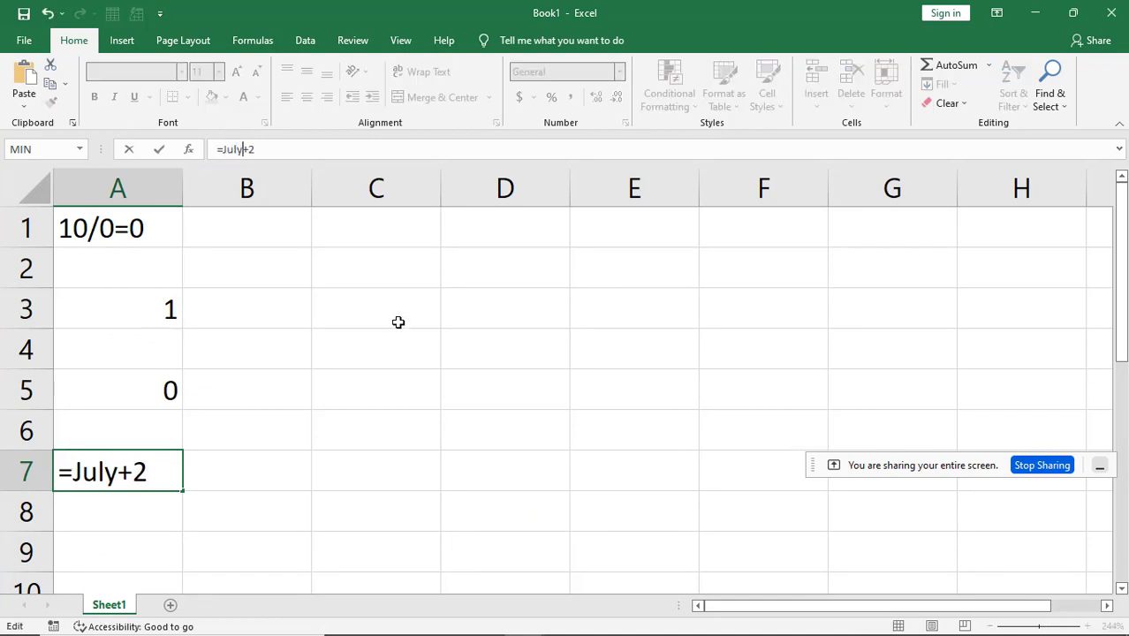
text(14, )
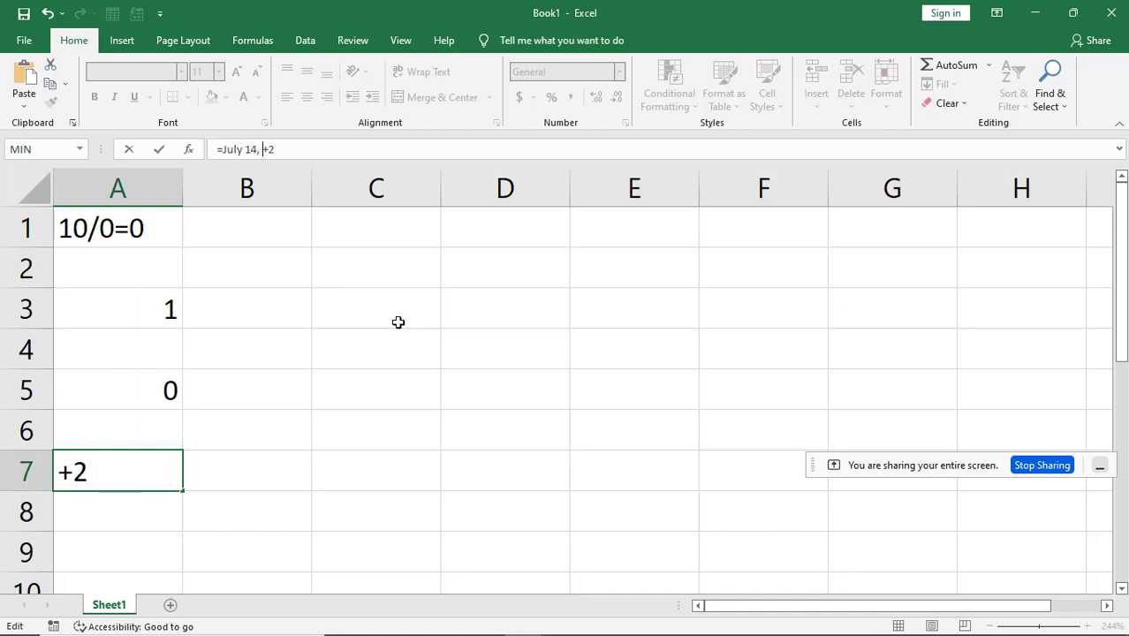
text(2022)
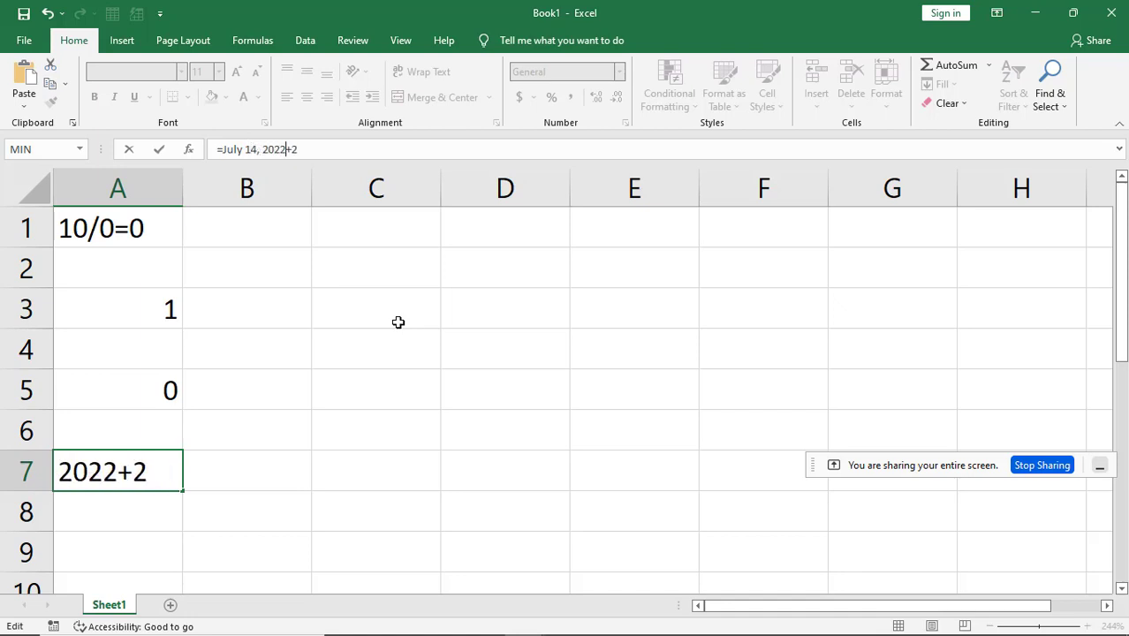
key(Return)
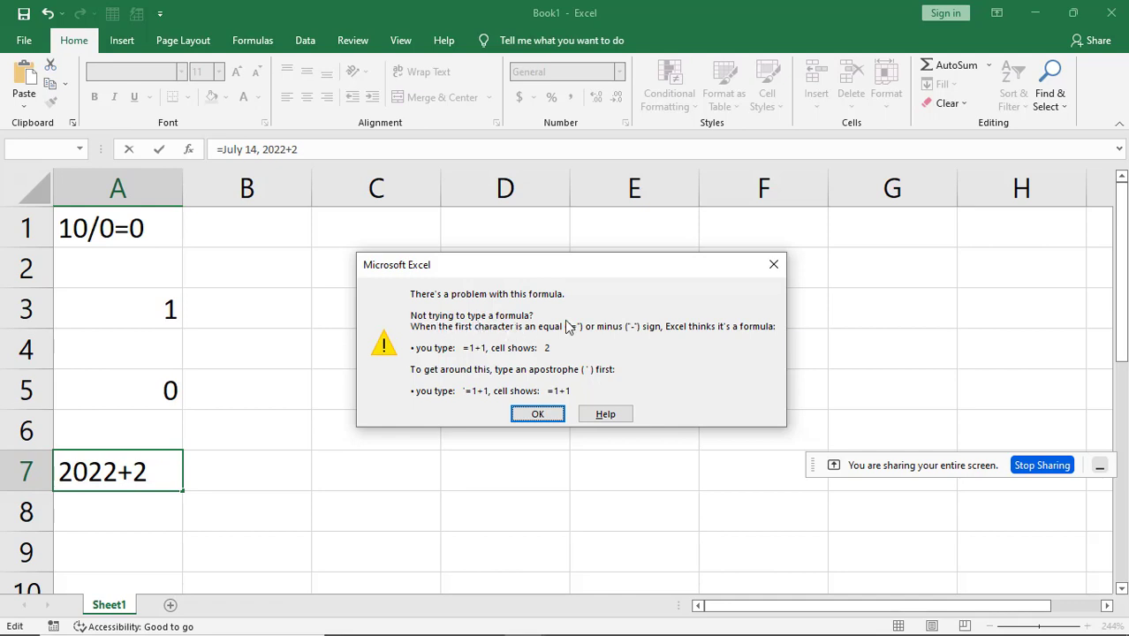
click(536, 415)
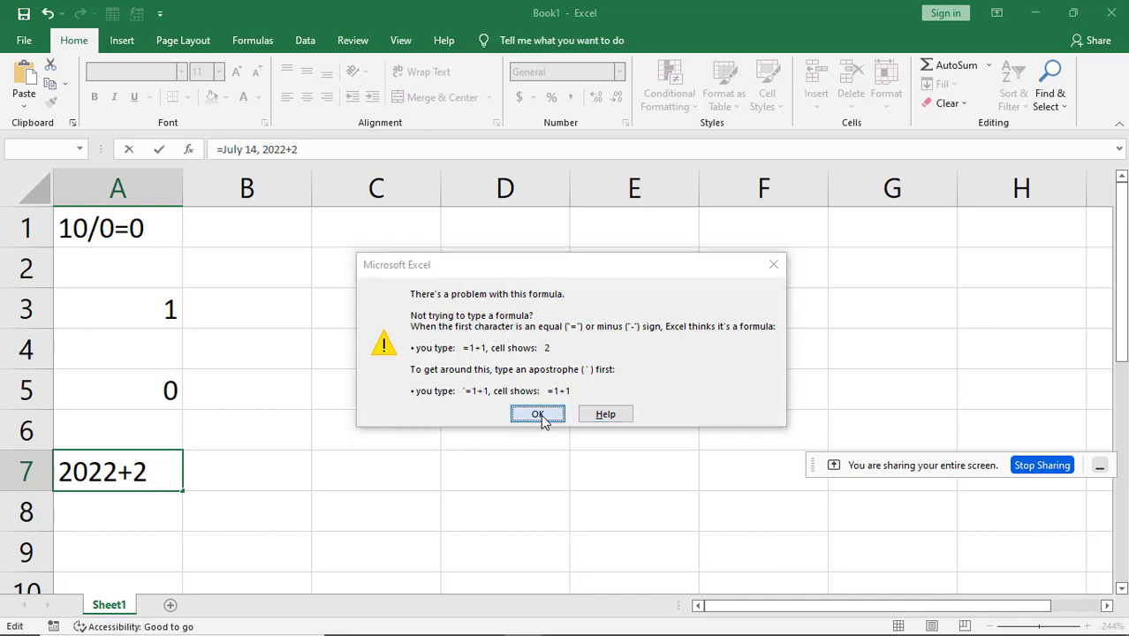
click(124, 524)
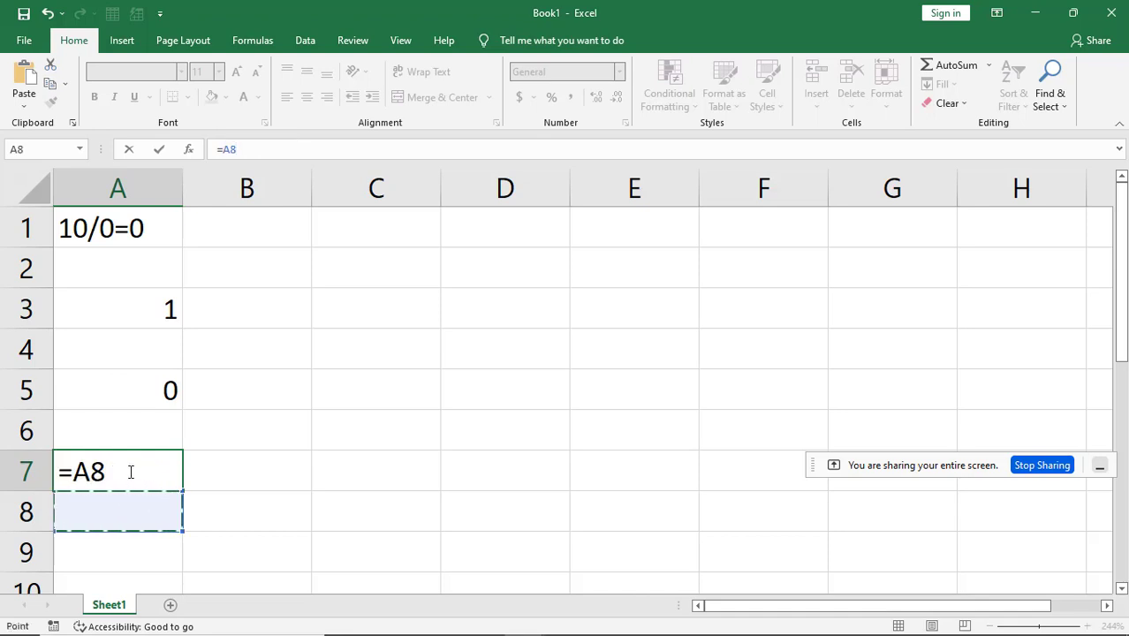
key(Escape)
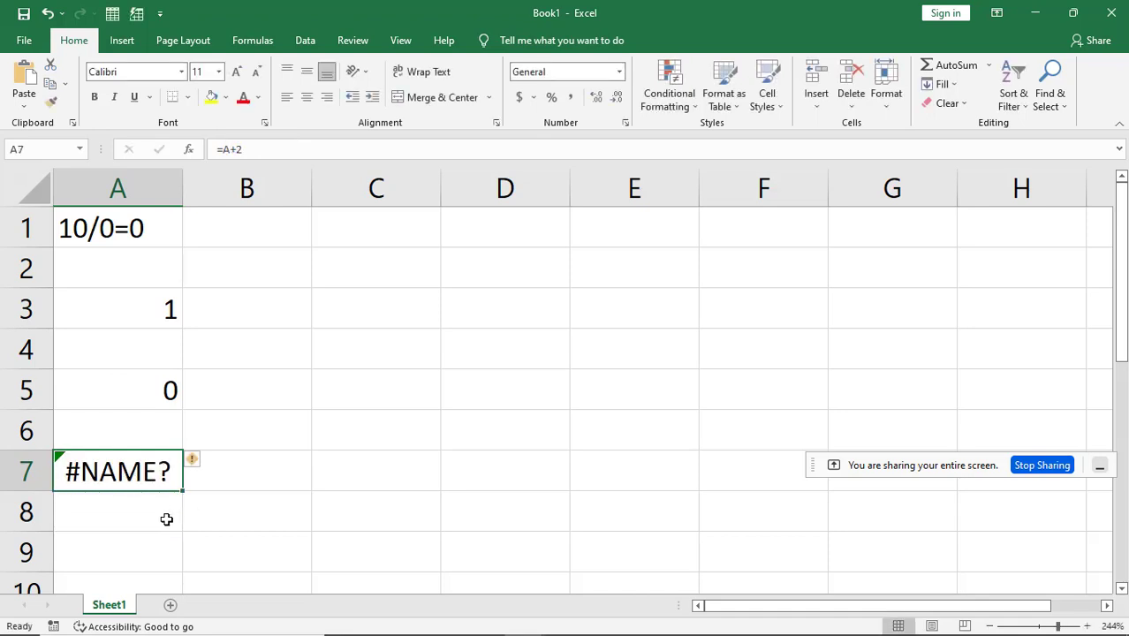
click(228, 150)
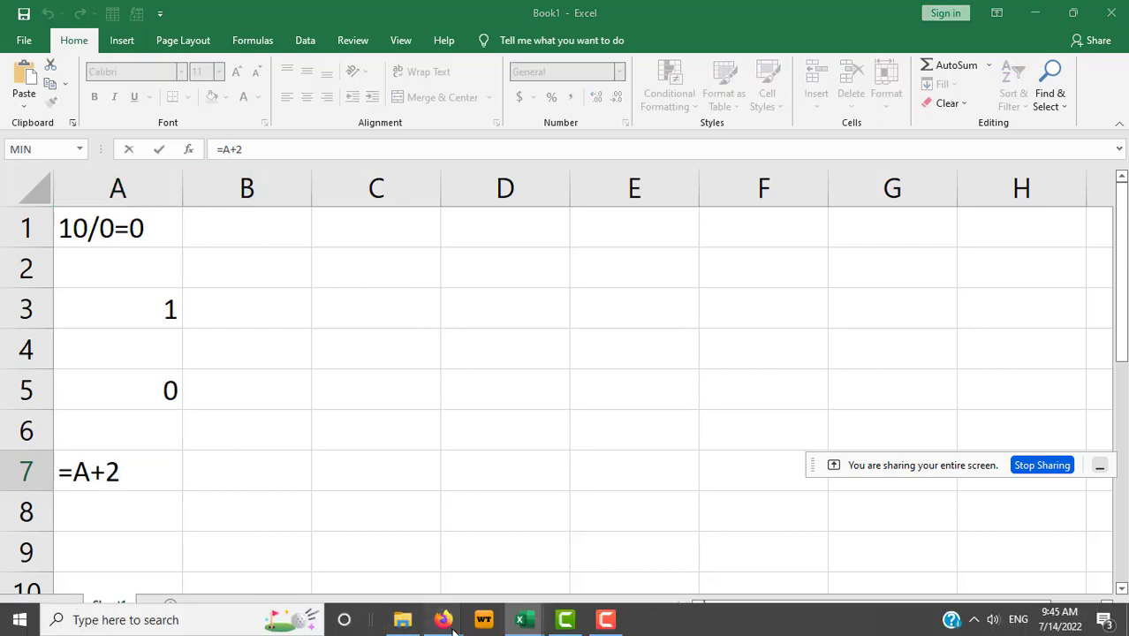
- Switch to the LESSON 10 - FORMULAS page and scroll to the error-values table
mouse_move(418, 619)
click(354, 541)
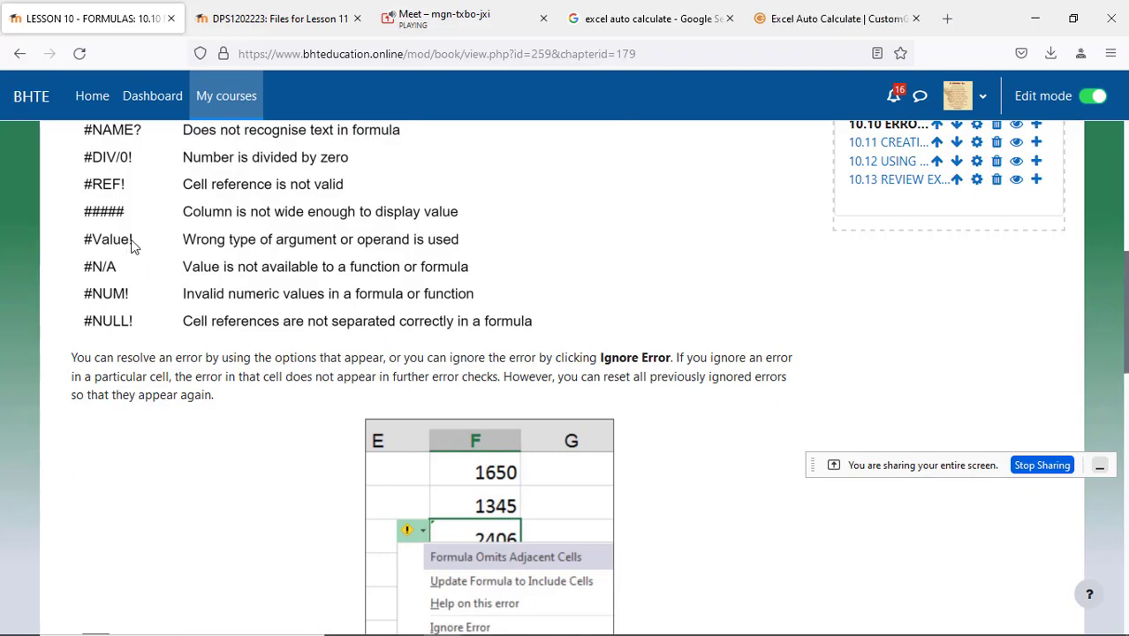
scroll(723, 397, down, 10)
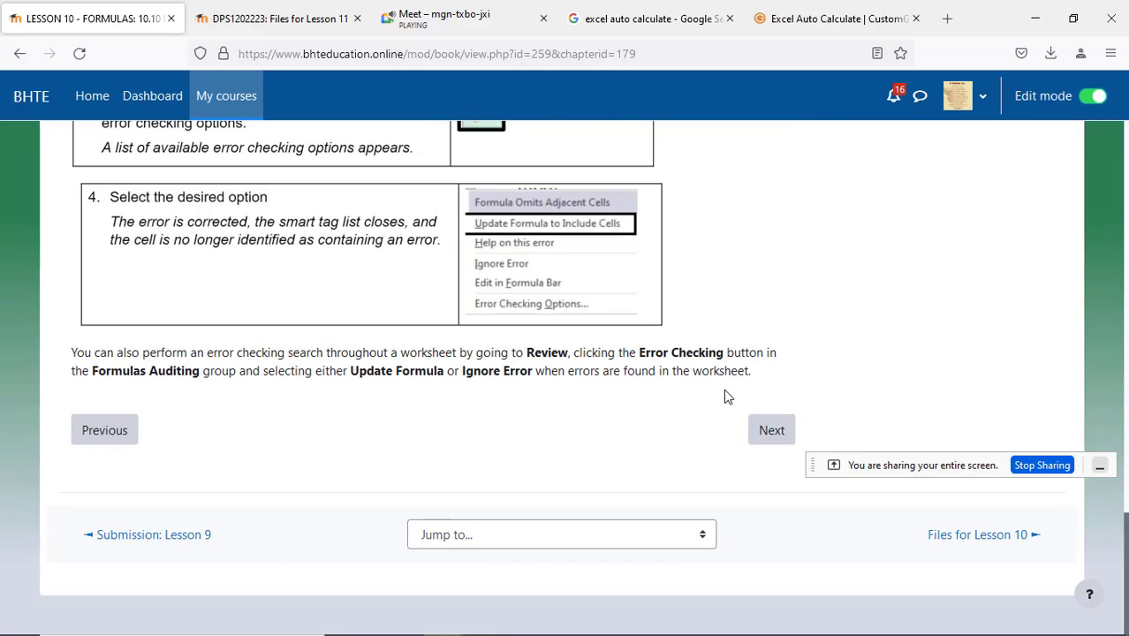
scroll(724, 396, up, 3)
scroll(723, 396, up, 4)
scroll(723, 396, up, 10)
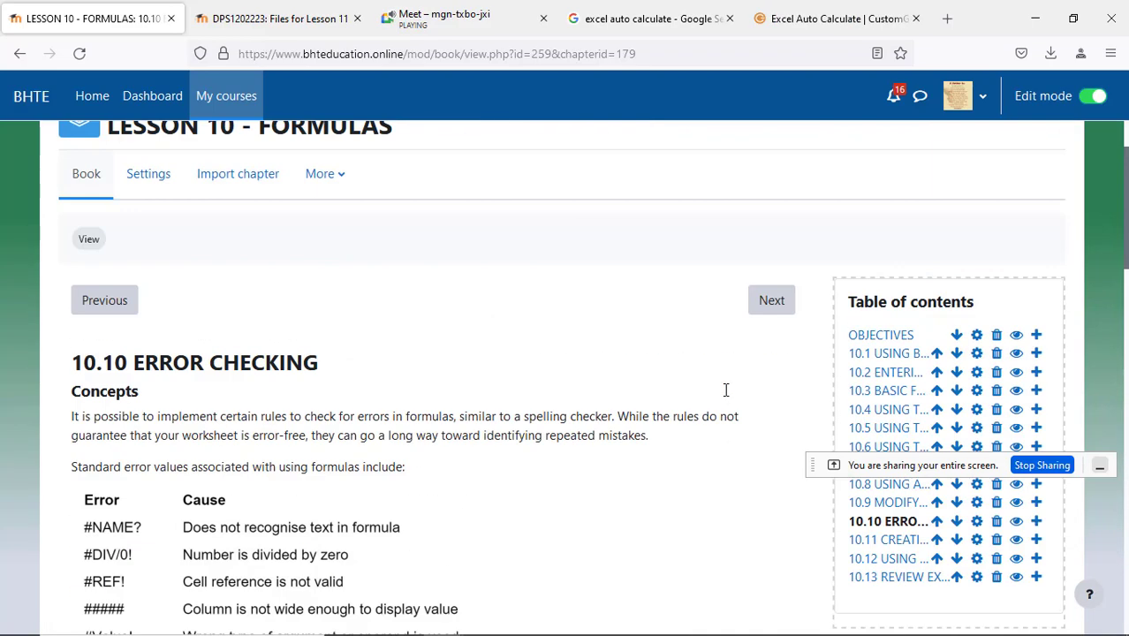
scroll(723, 397, down, 1)
scroll(723, 396, down, 3)
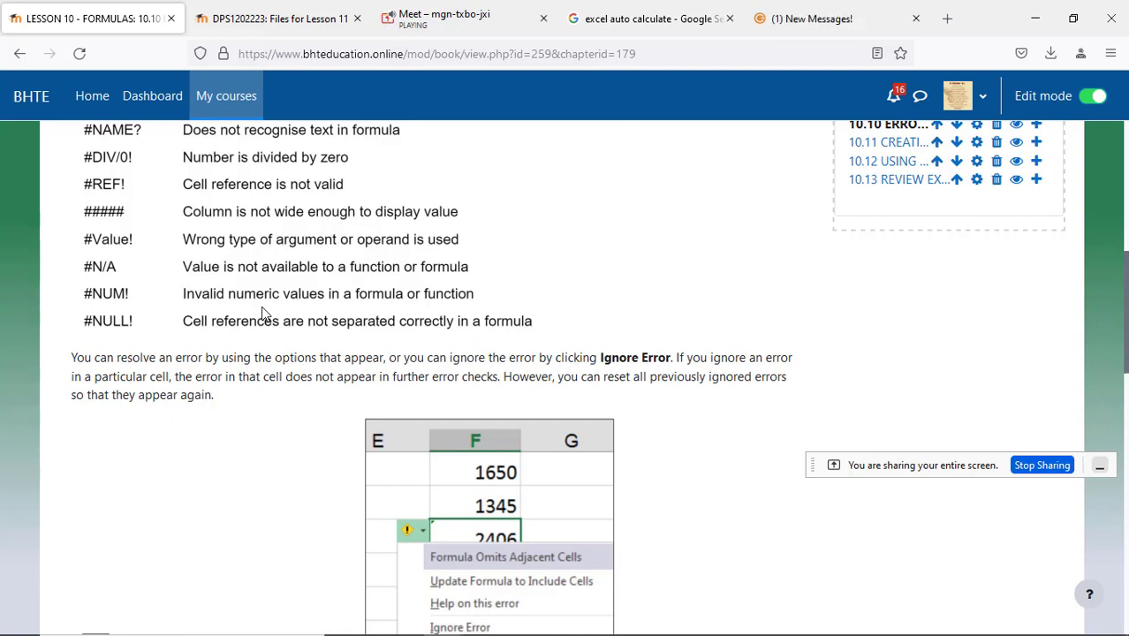
mouse_move(552, 632)
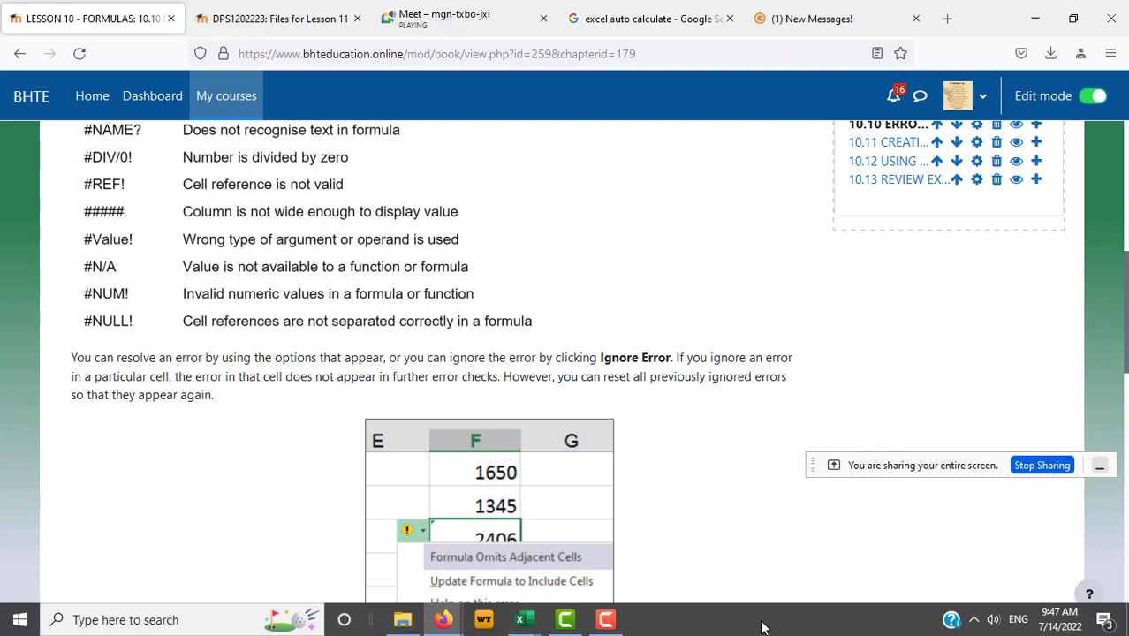
scroll(251, 445, up, 2)
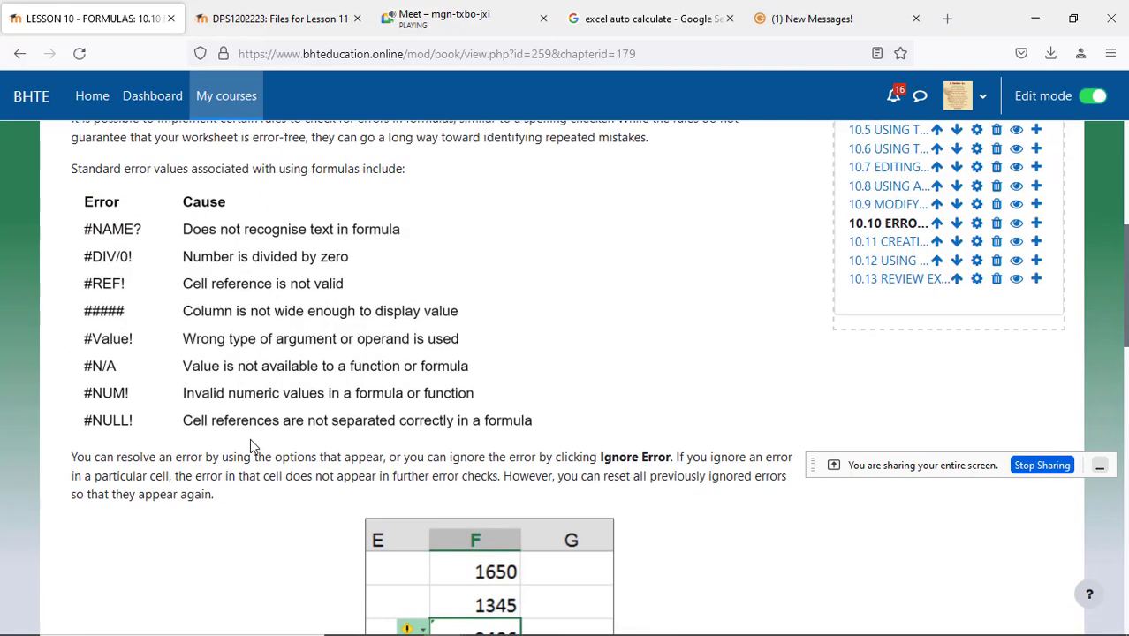
scroll(250, 440, down, 2)
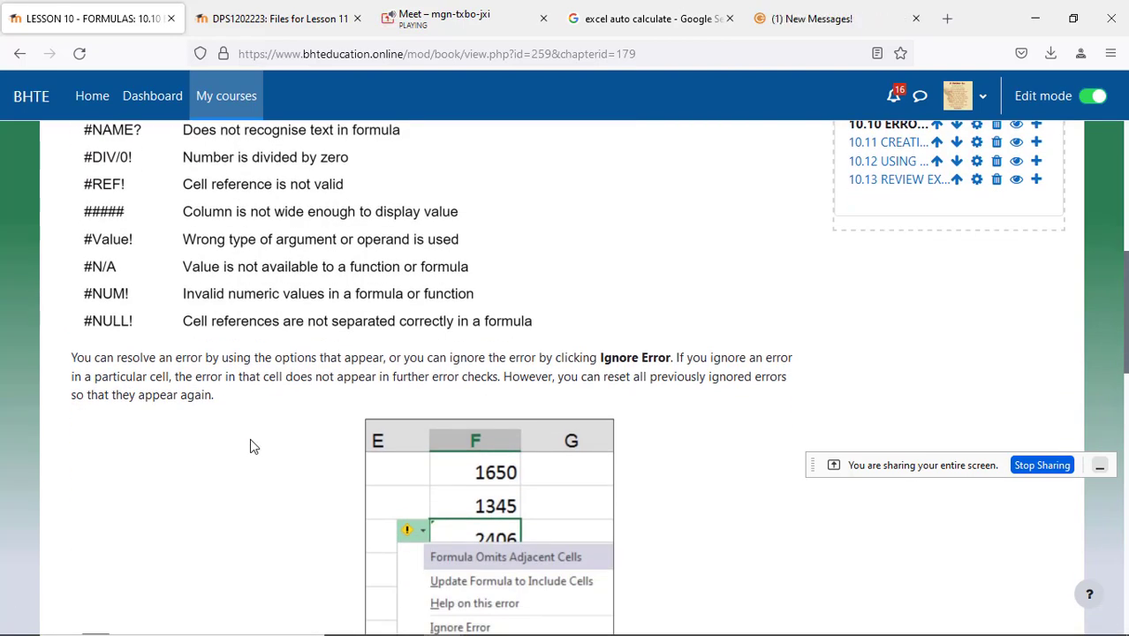
scroll(250, 440, down, 4)
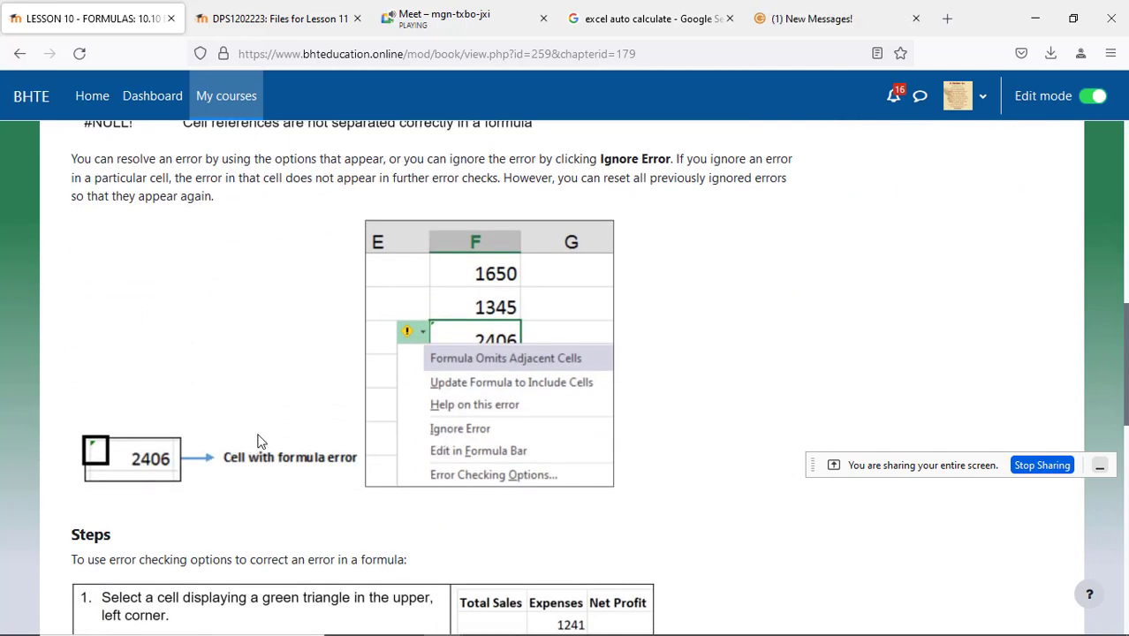
scroll(261, 447, up, 4)
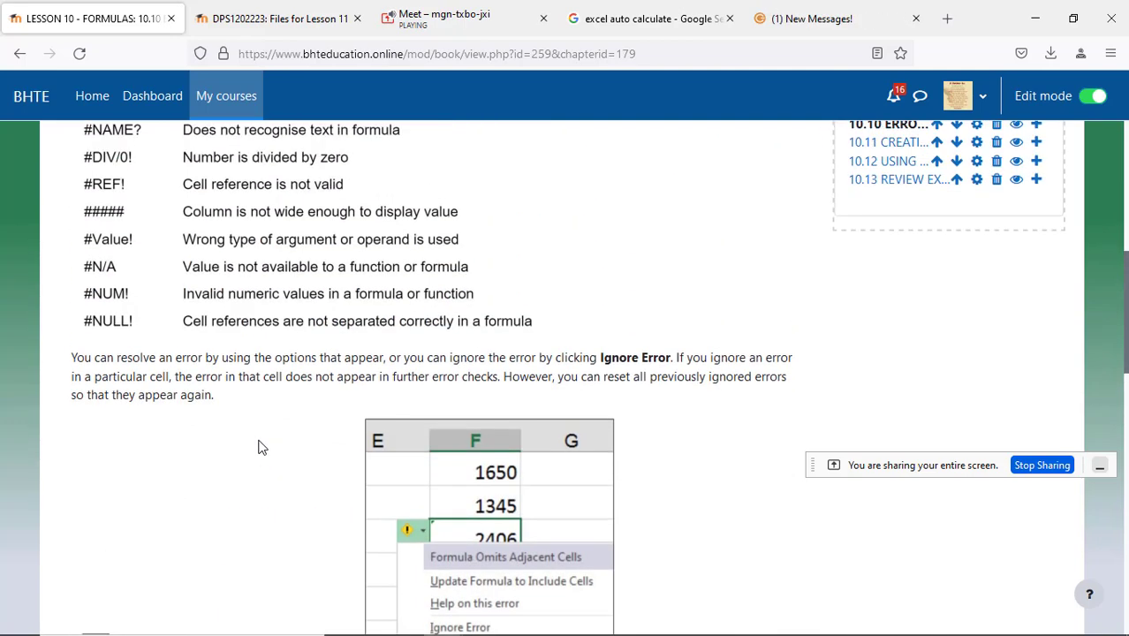
scroll(260, 451, up, 2)
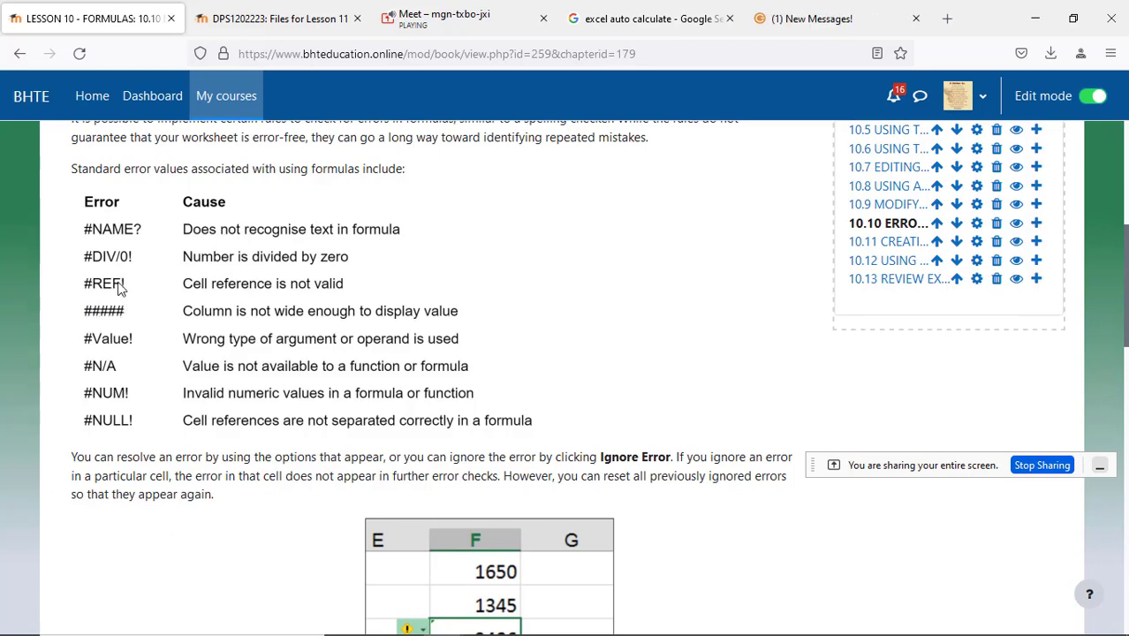
scroll(383, 391, down, 5)
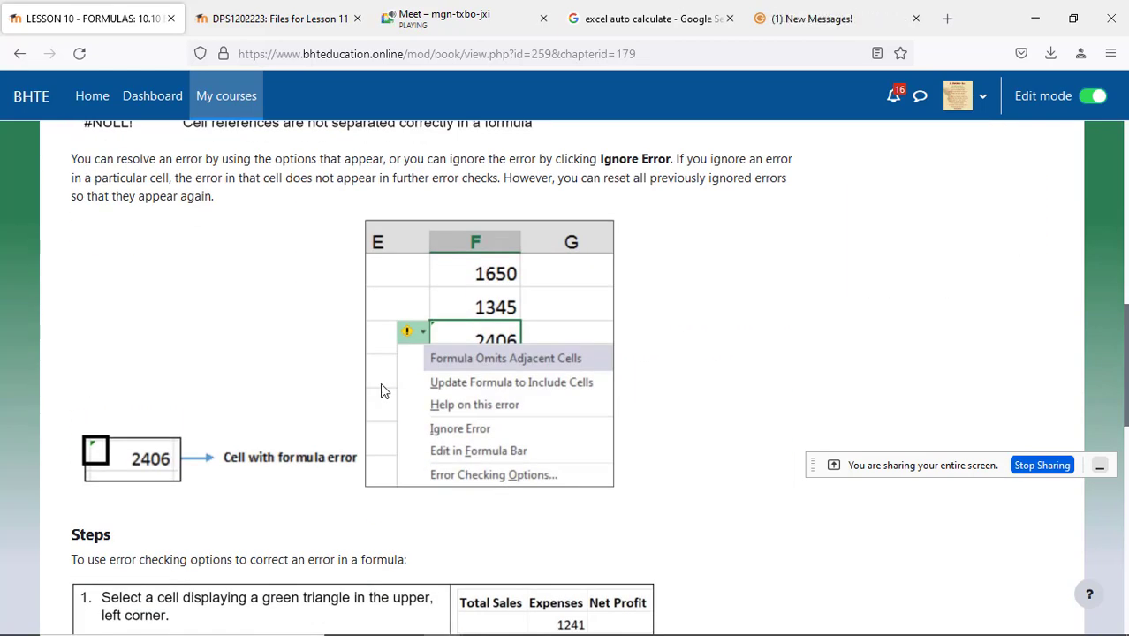
scroll(381, 391, up, 2)
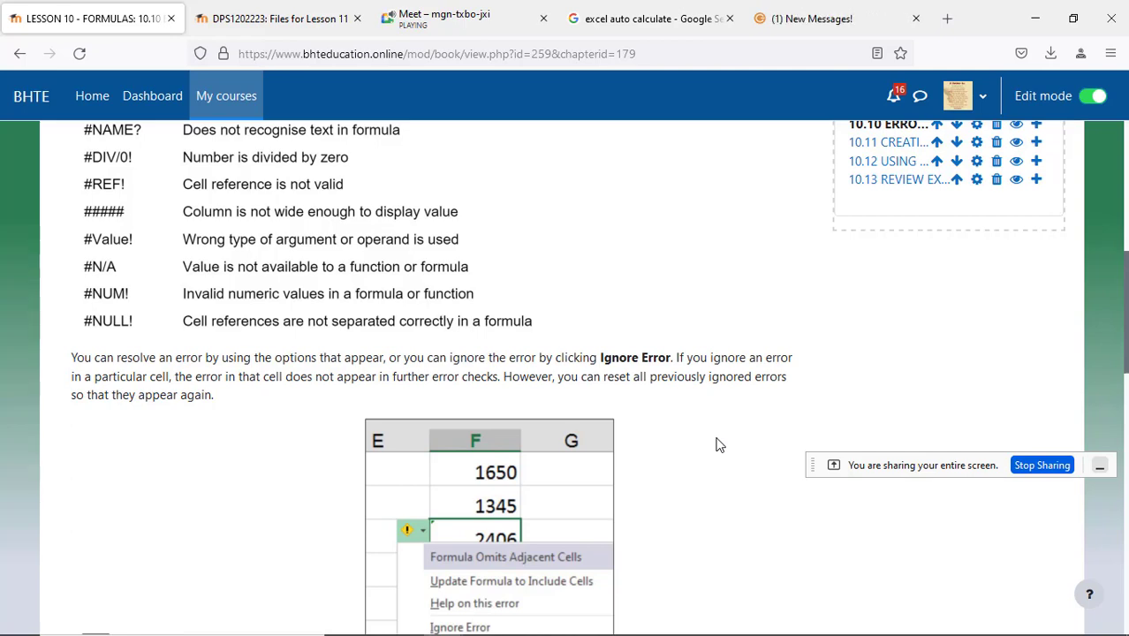
scroll(717, 444, down, 3)
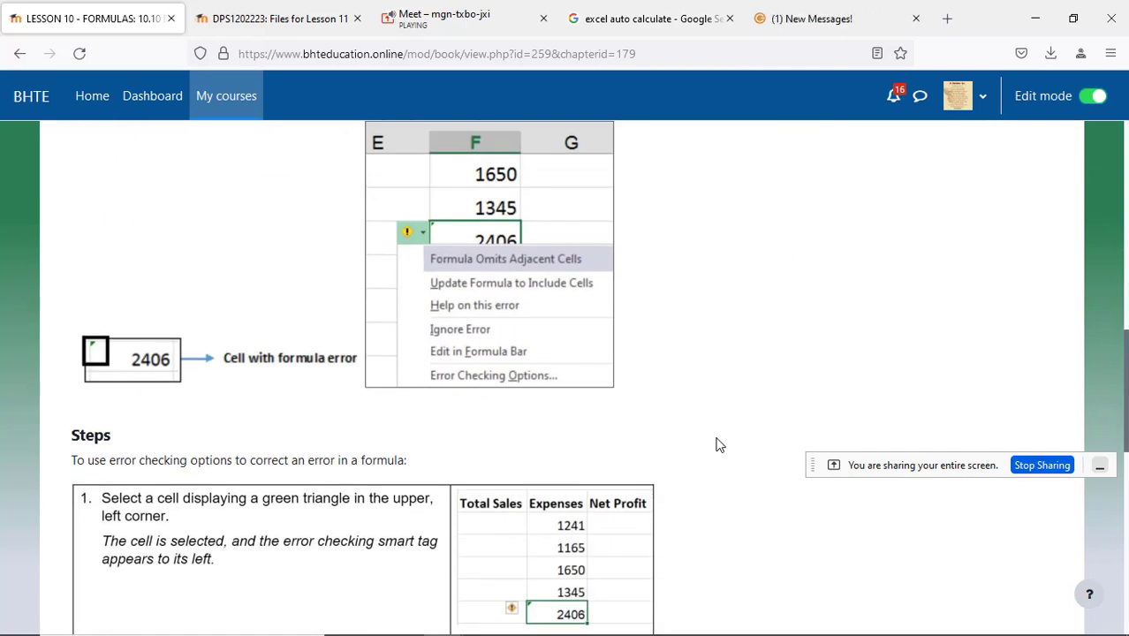
scroll(718, 444, up, 3)
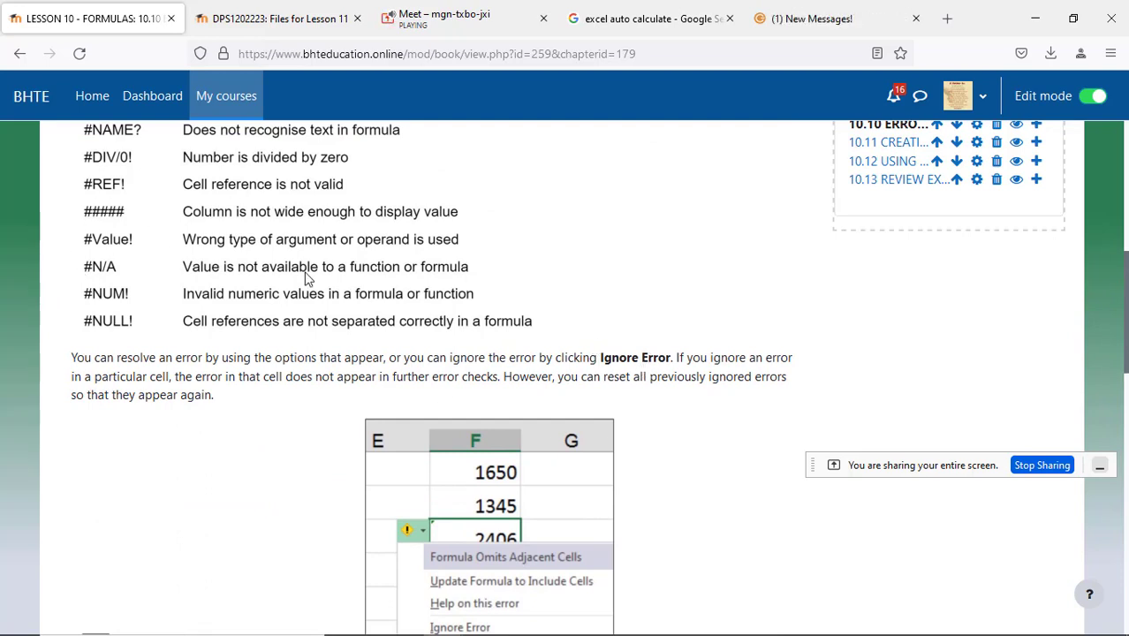
scroll(675, 521, down, 2)
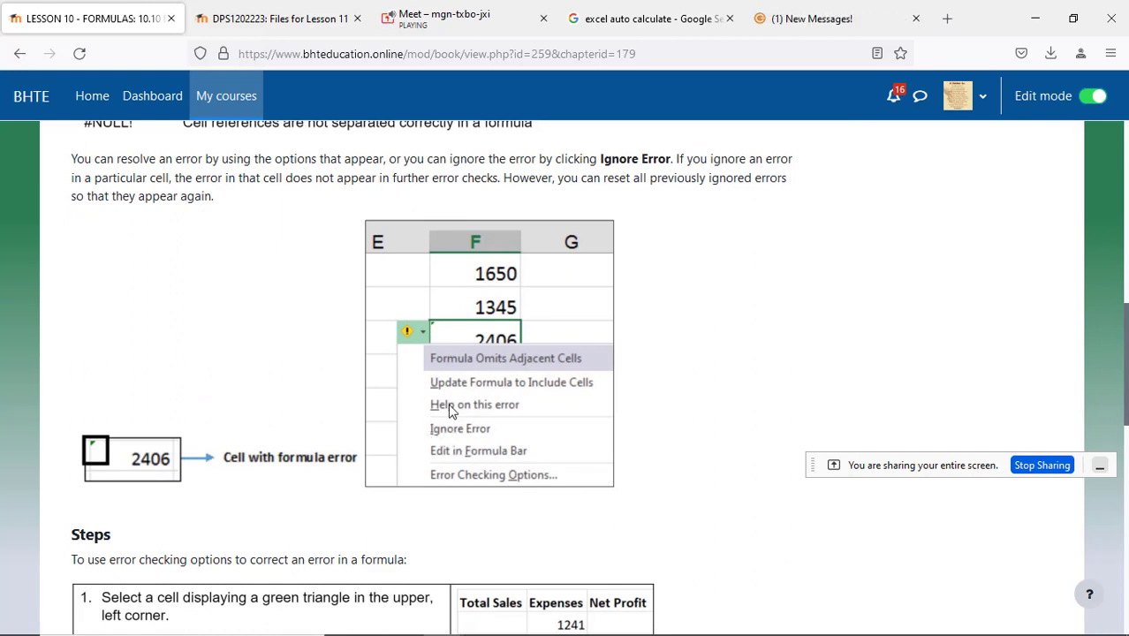
scroll(719, 437, down, 2)
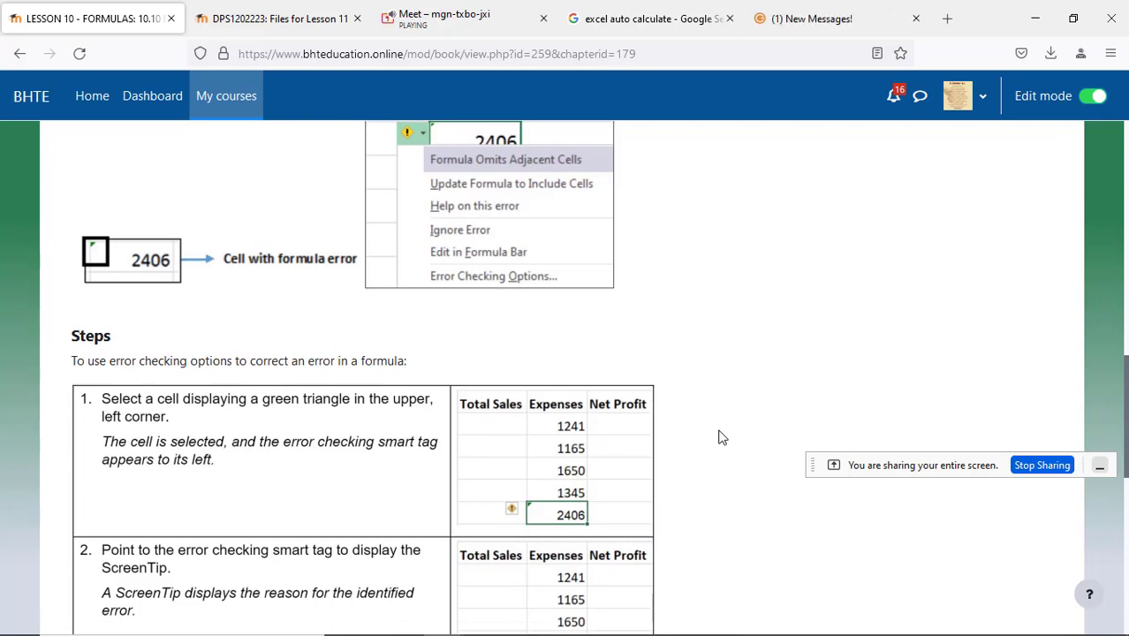
- Scroll through the Steps table to the Next button, then switch to the Formula - Excel sales report
scroll(719, 436, up, 3)
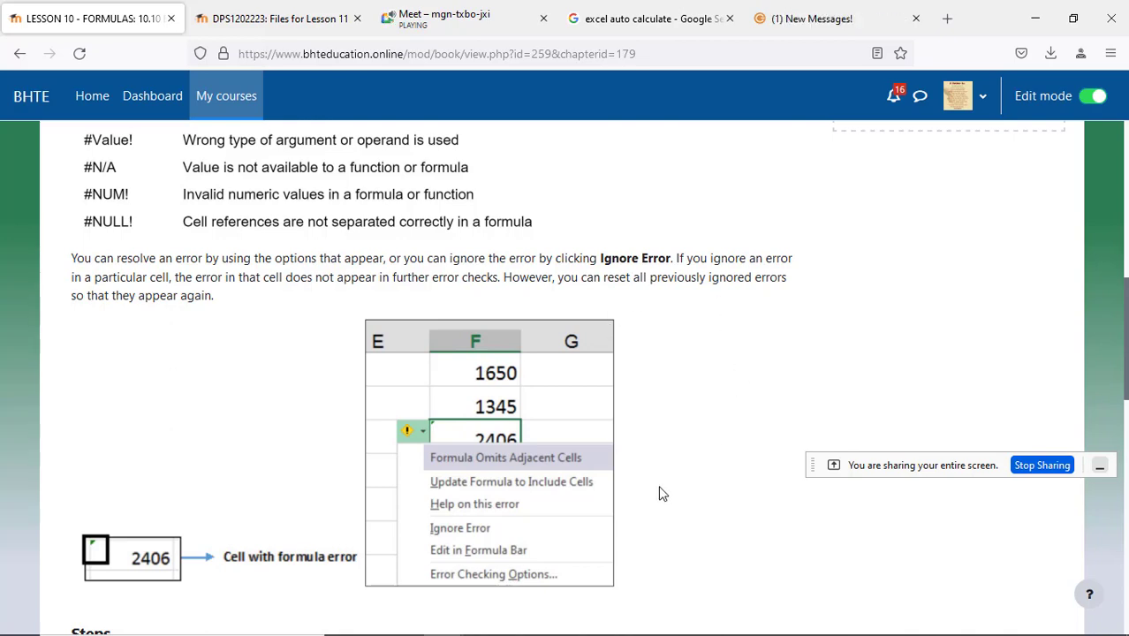
scroll(662, 486, down, 3)
scroll(660, 494, down, 3)
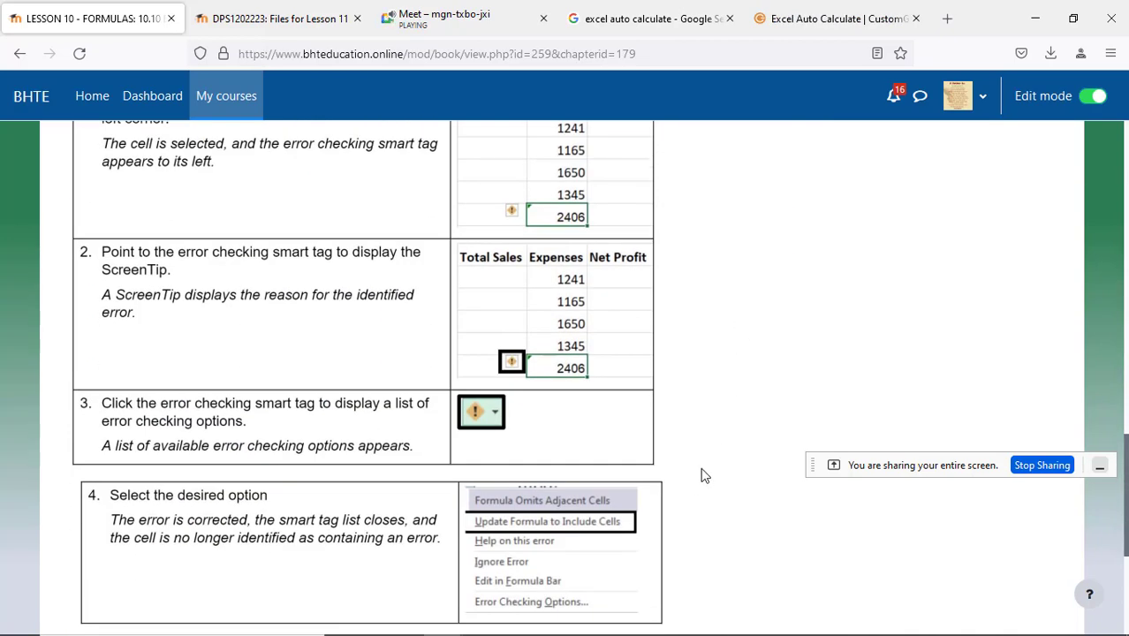
scroll(703, 475, up, 3)
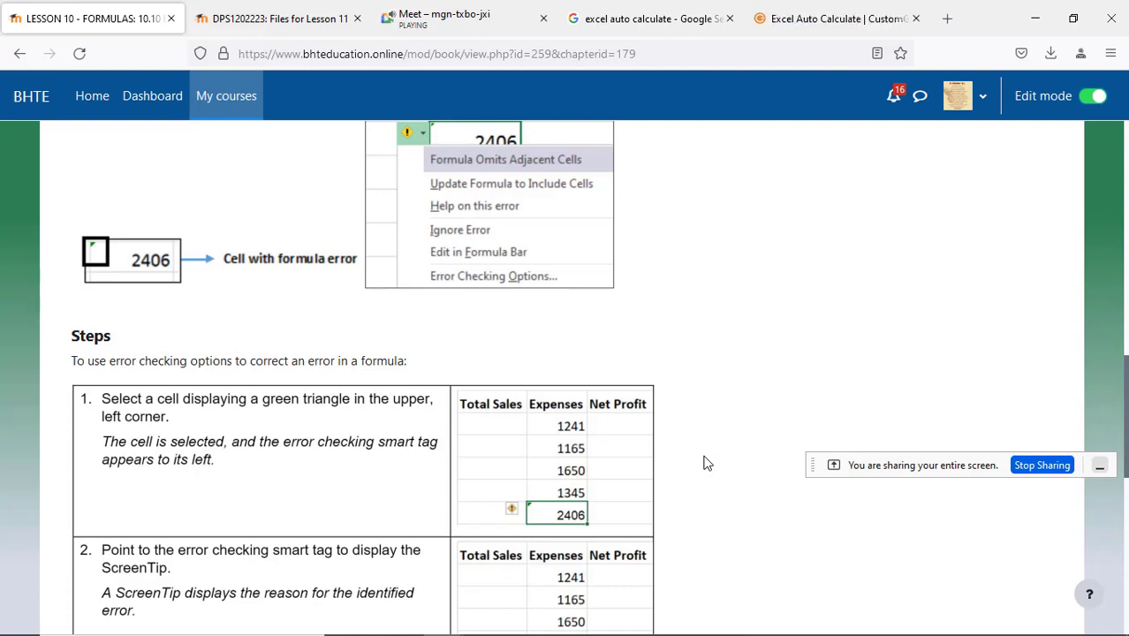
scroll(707, 462, down, 2)
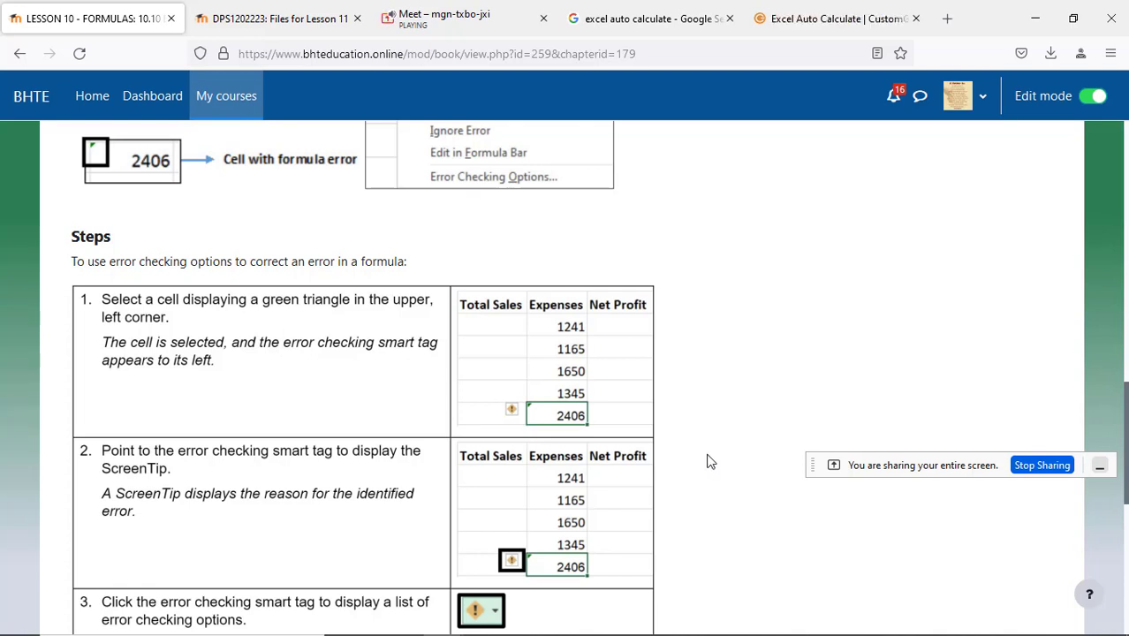
scroll(671, 451, down, 3)
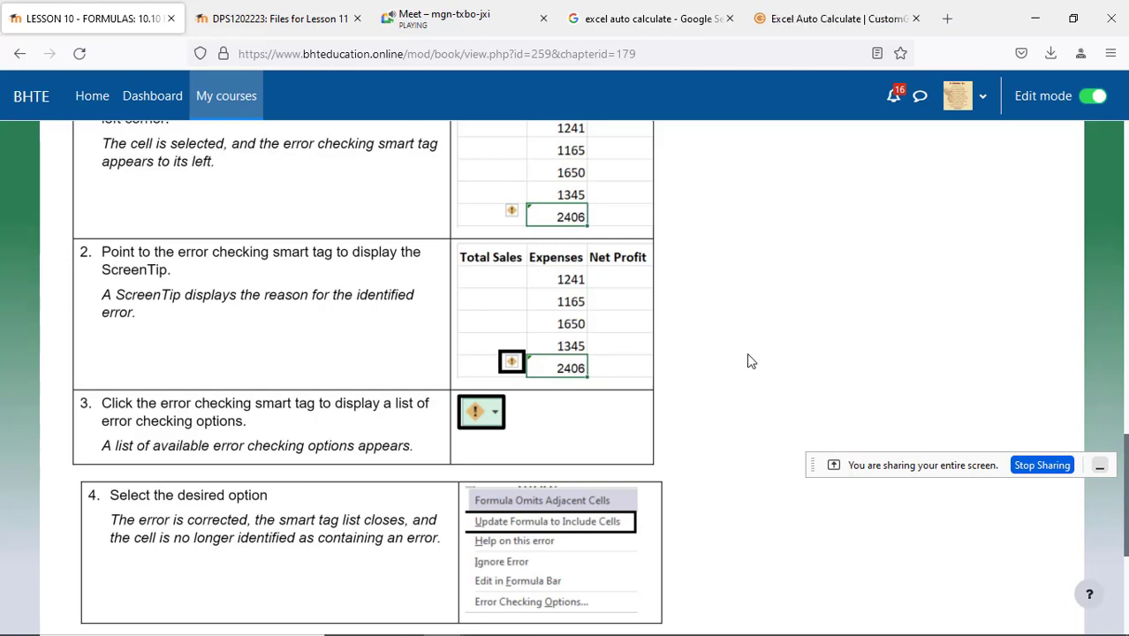
scroll(747, 361, down, 5)
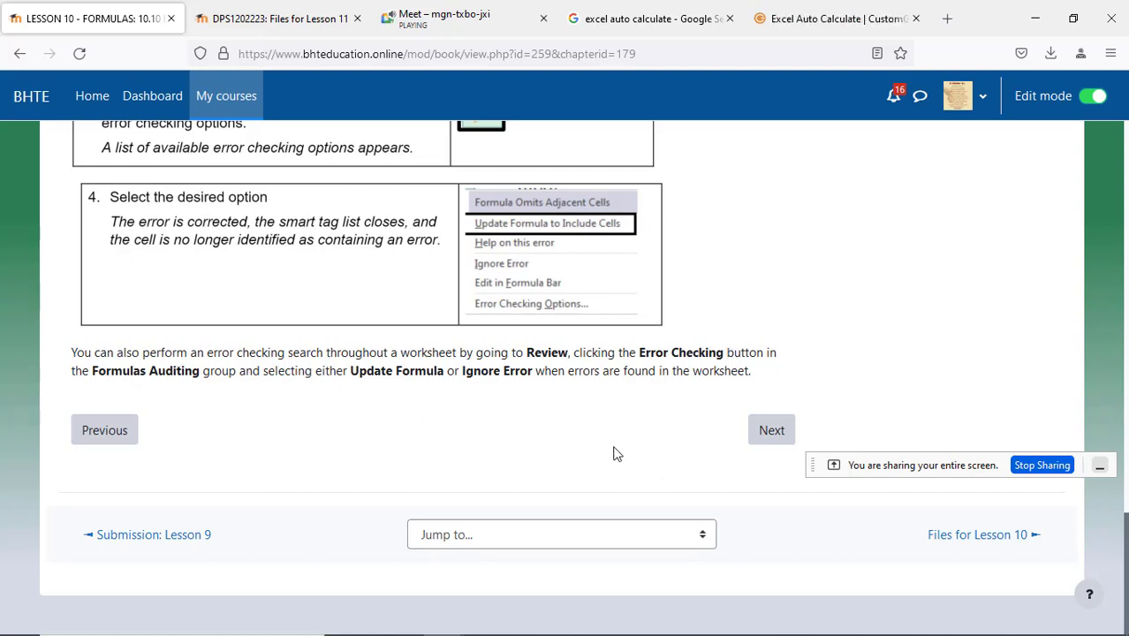
scroll(805, 359, up, 3)
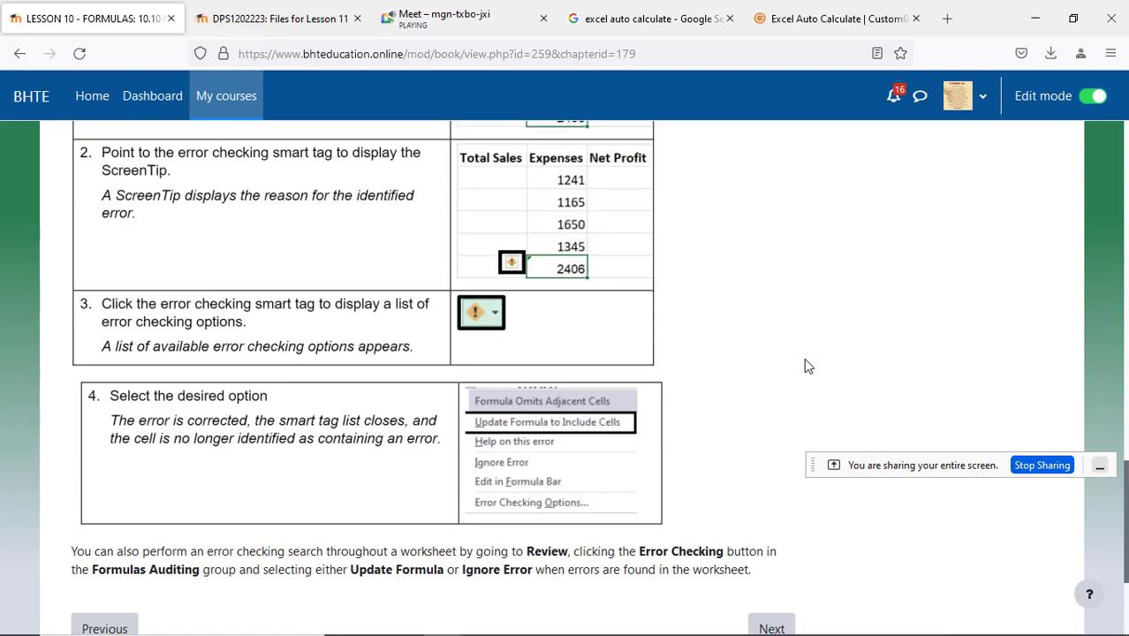
scroll(803, 358, up, 3)
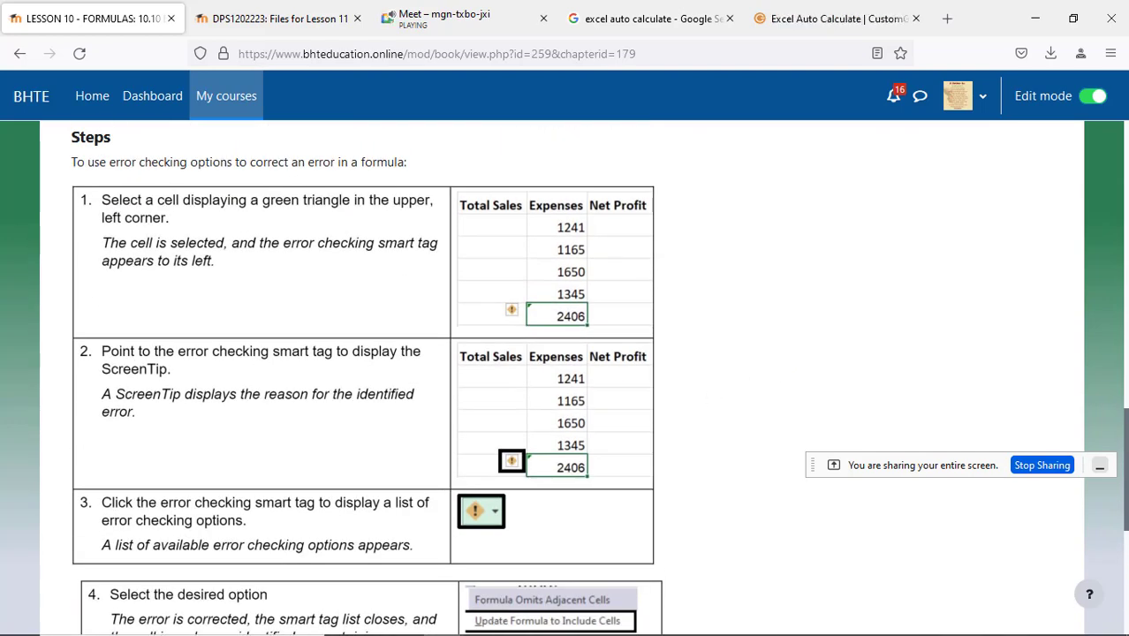
mouse_move(517, 632)
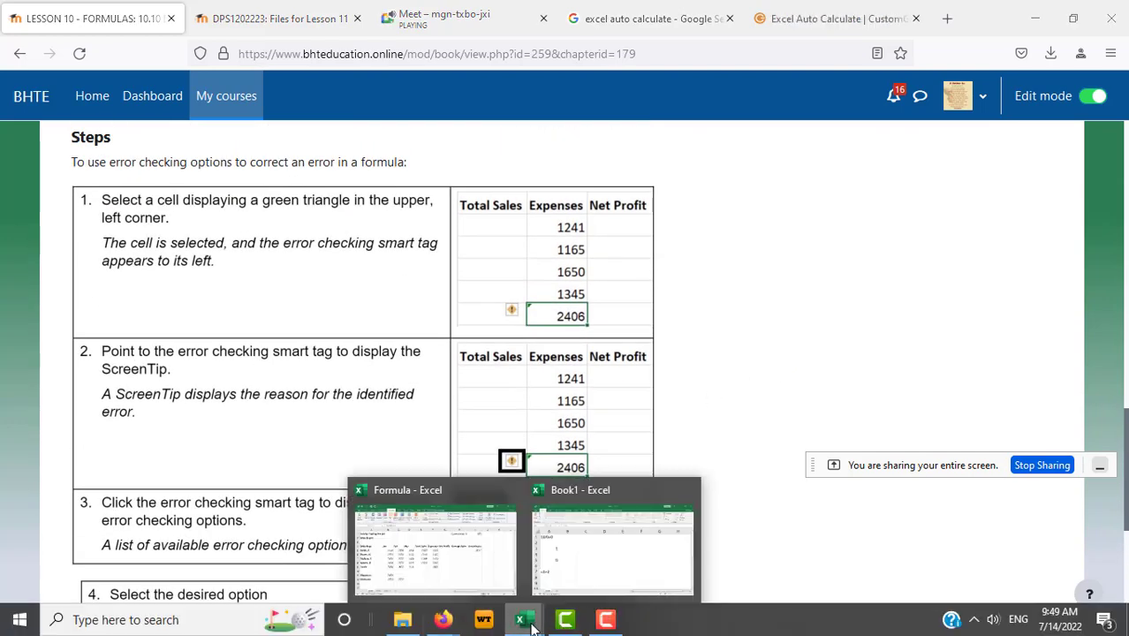
click(433, 548)
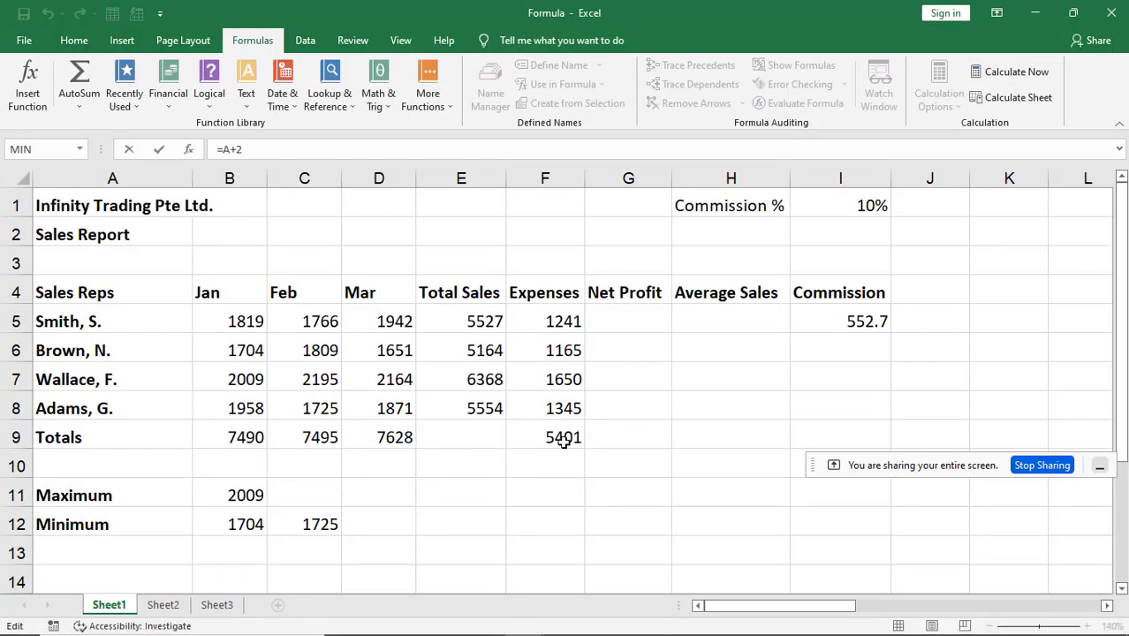
- Undo two edits in the scratch Book1 workbook and close it without saving
key(alt+Tab)
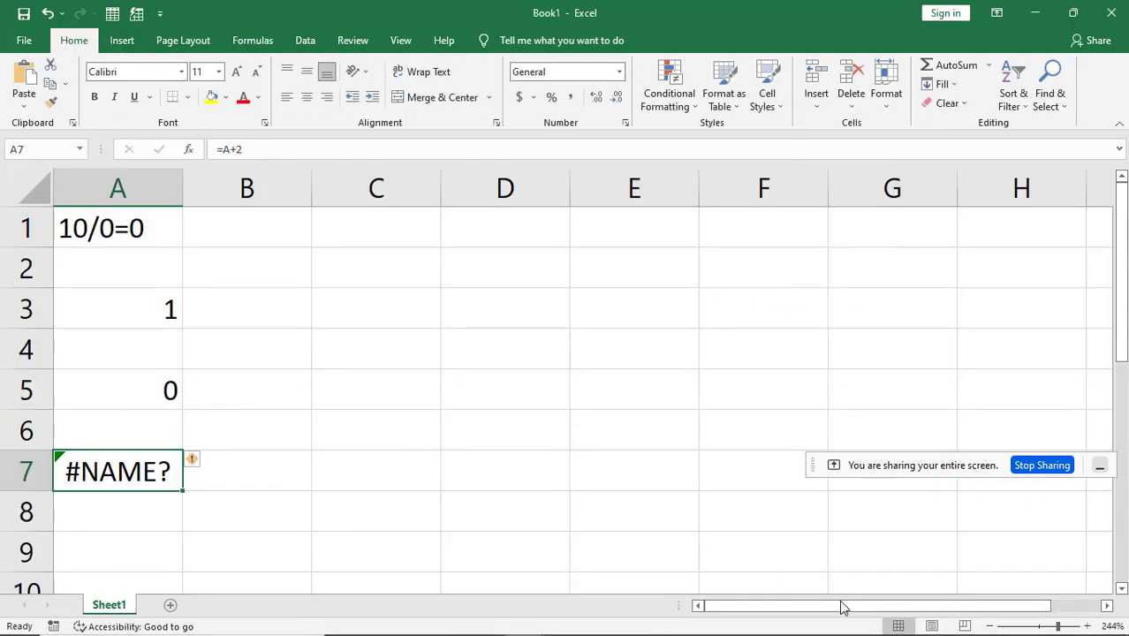
drag(1058, 626, 1024, 627)
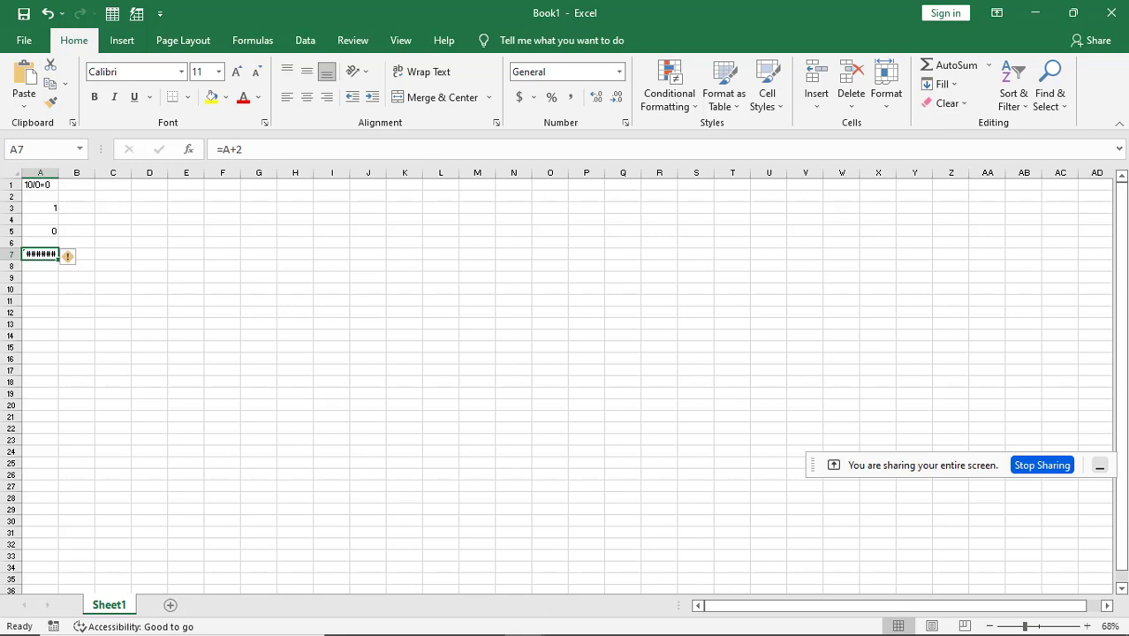
click(526, 623)
click(464, 552)
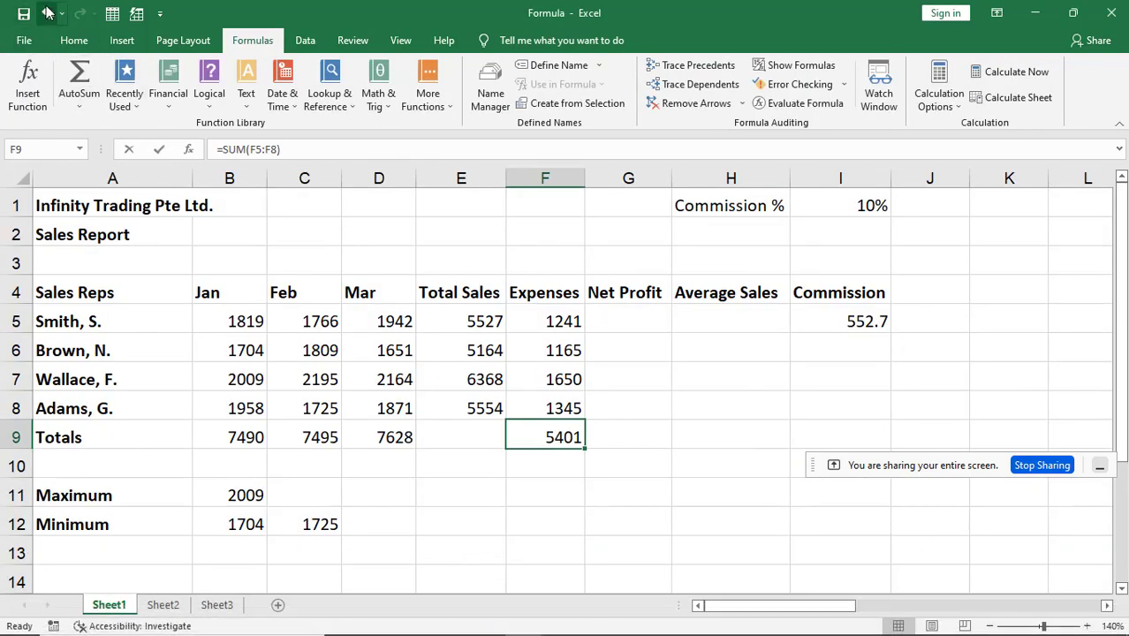
key(alt+Tab)
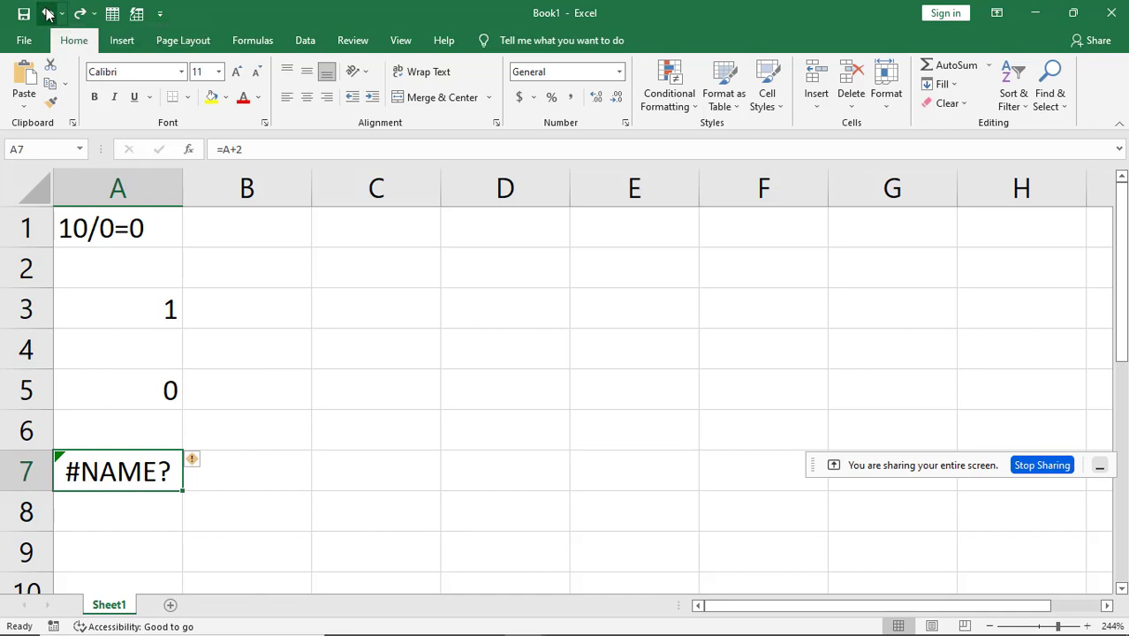
click(48, 16)
click(50, 17)
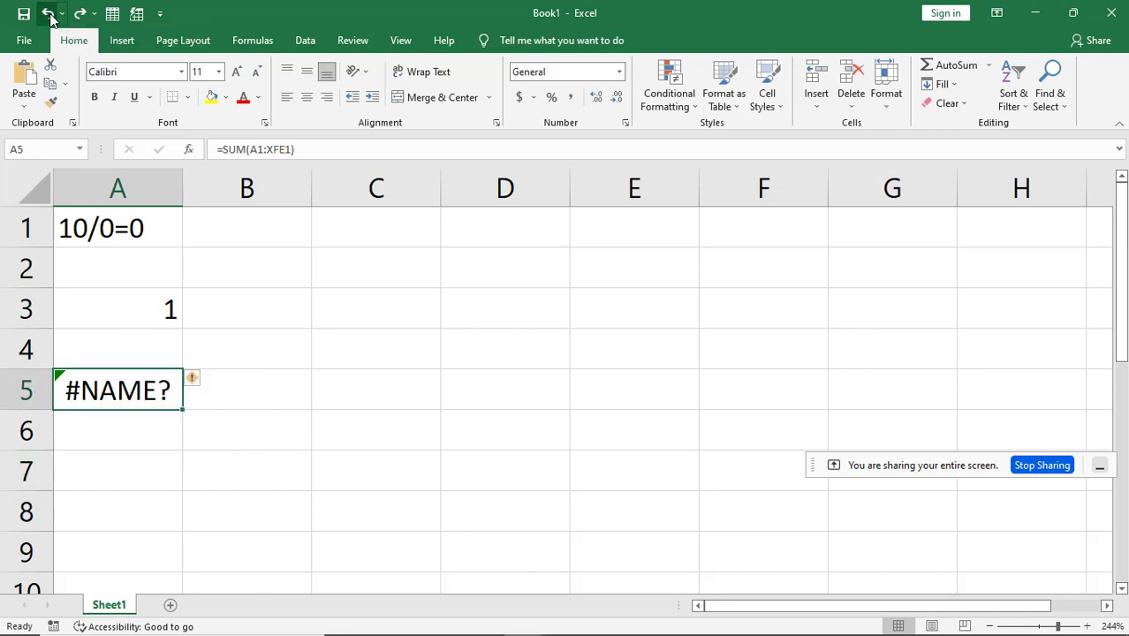
click(1111, 12)
click(561, 358)
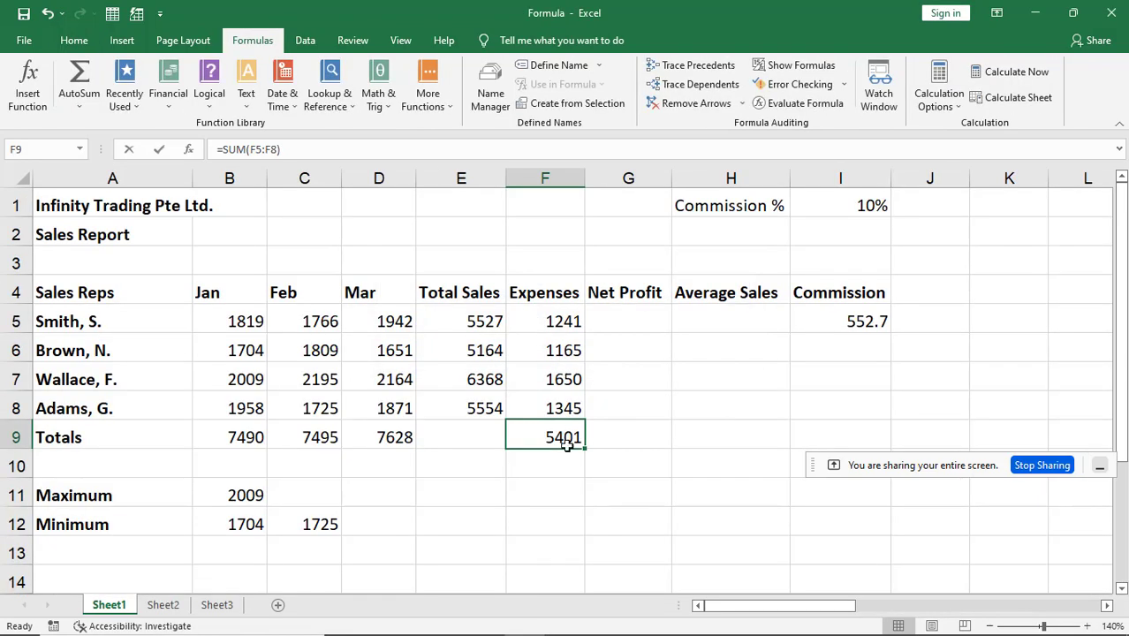
- Undo F9's formula changes until it reads =SUM(F5:F6), showing 2406
click(48, 17)
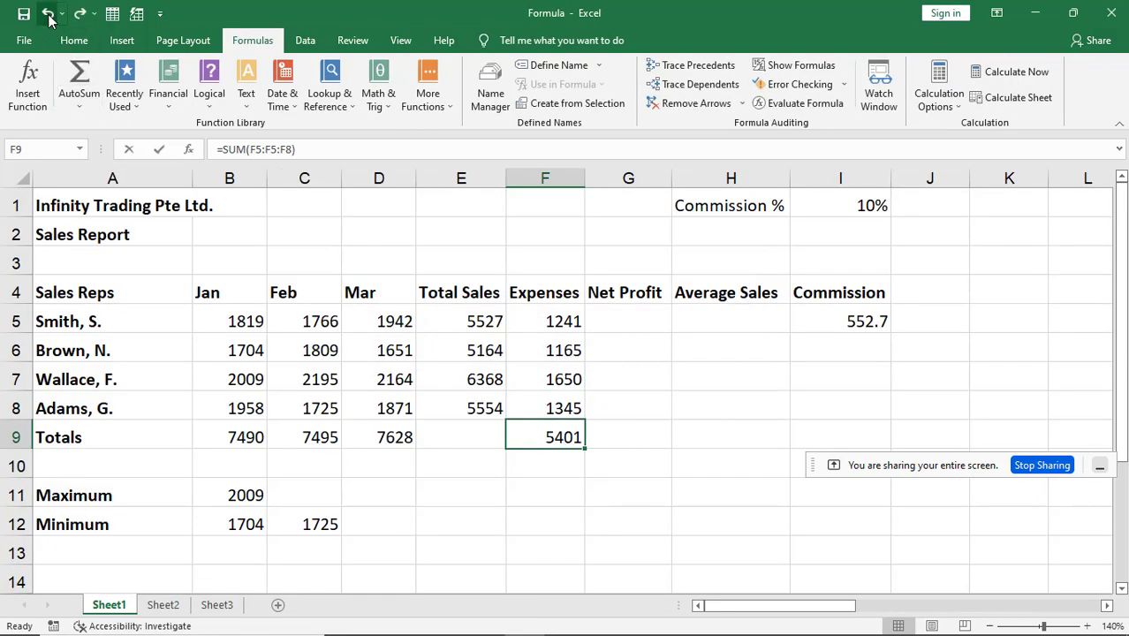
click(49, 17)
click(48, 17)
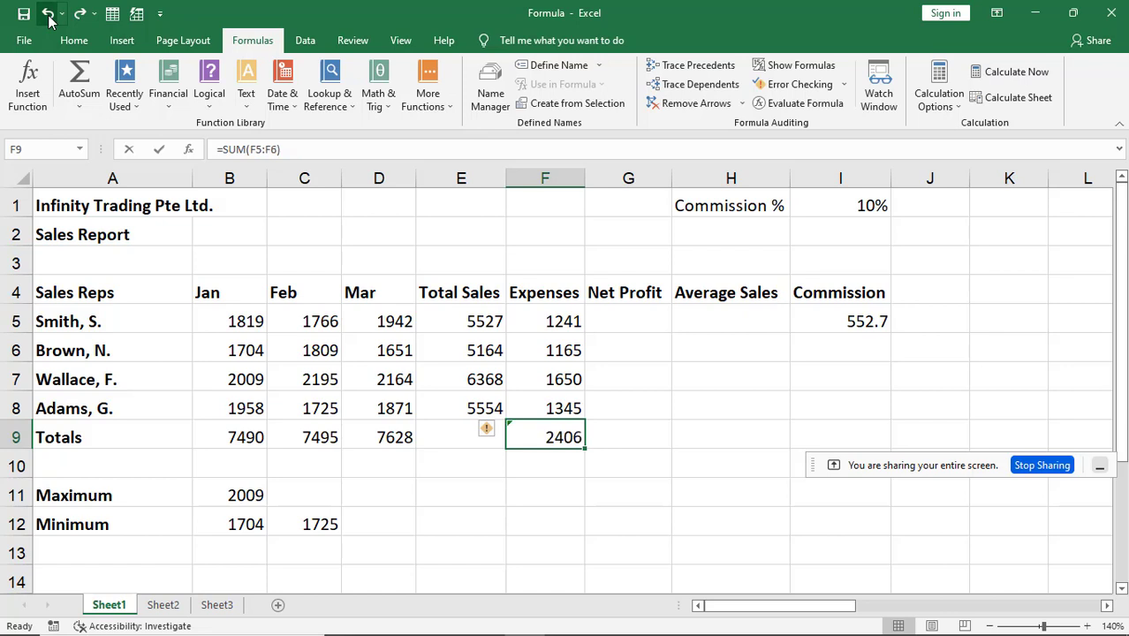
- Use F9's error smart tag to include all expense cells, making it =SUM(F5:F8) showing 5401
click(708, 493)
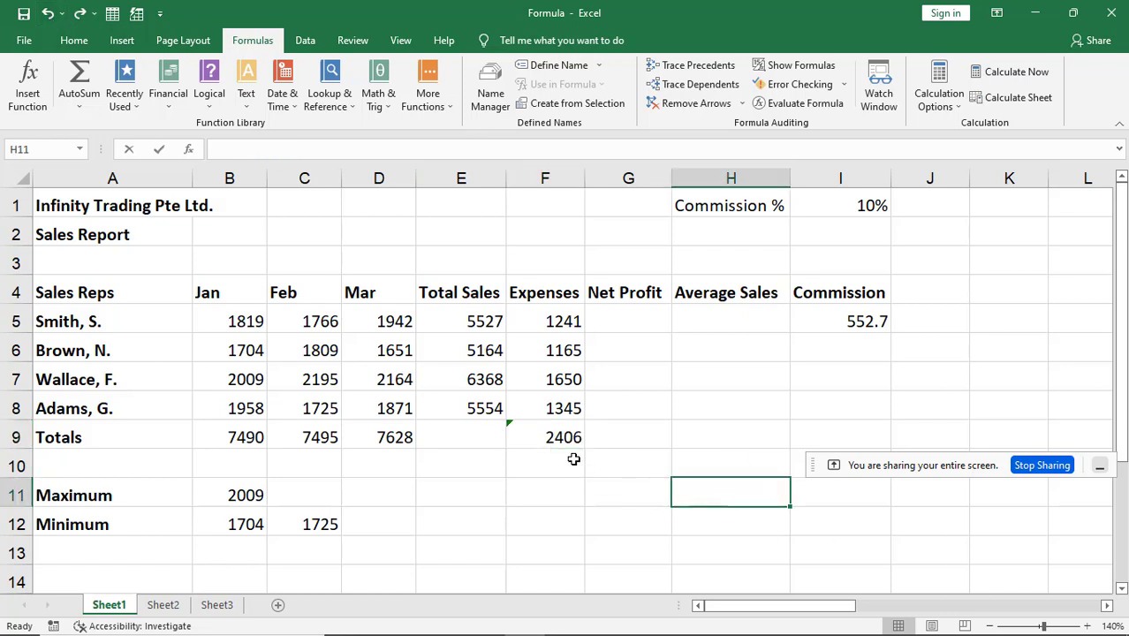
click(559, 443)
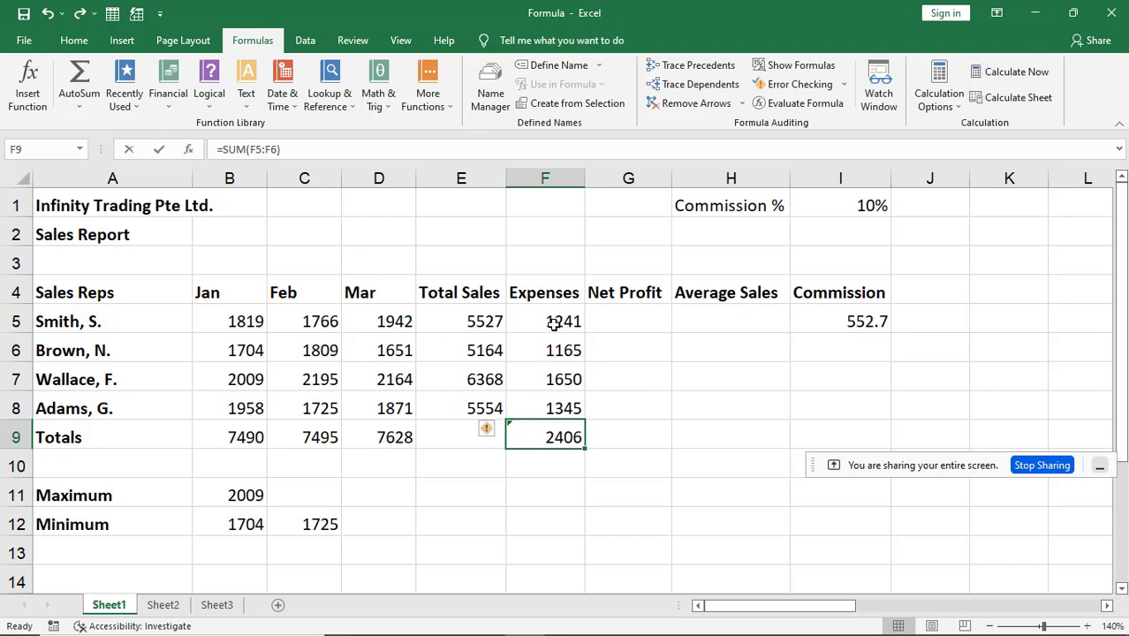
drag(561, 321, 562, 378)
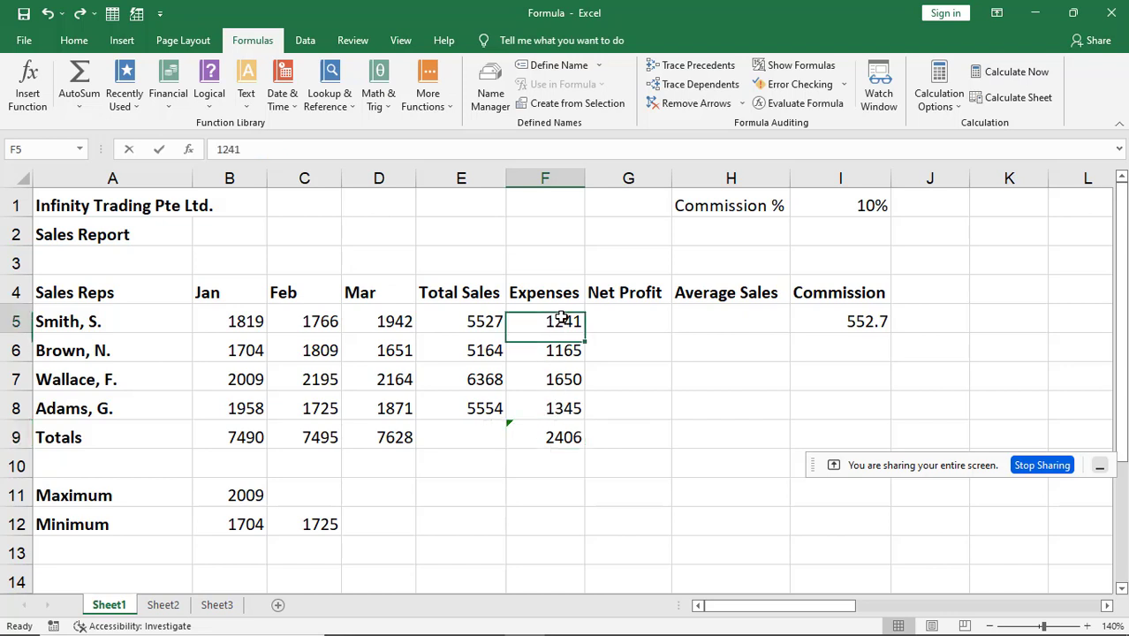
click(554, 439)
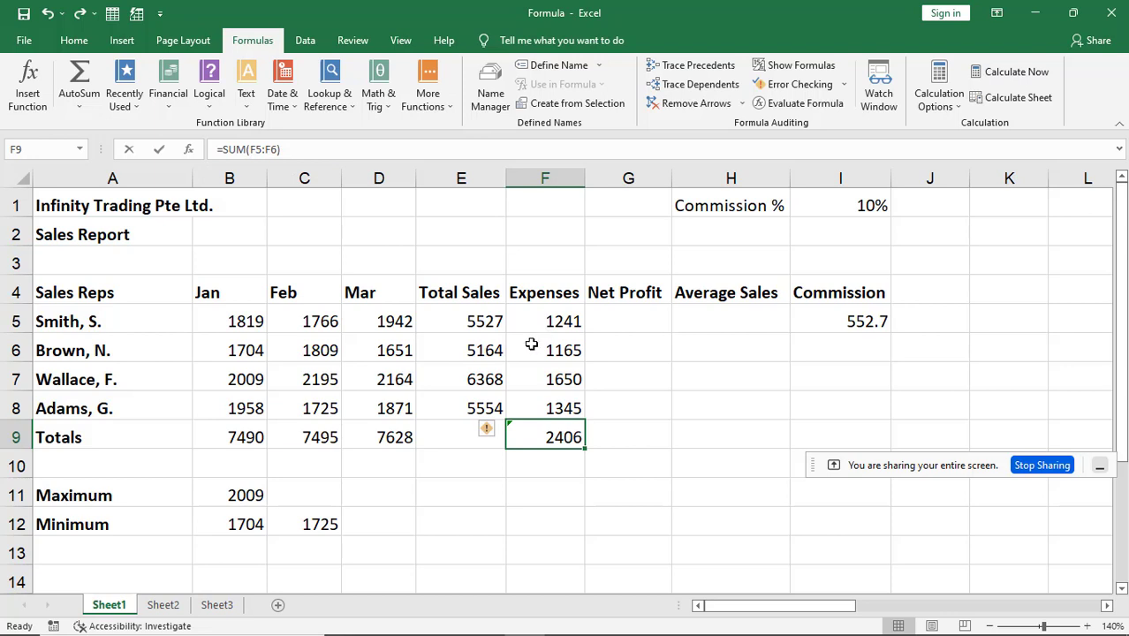
click(500, 432)
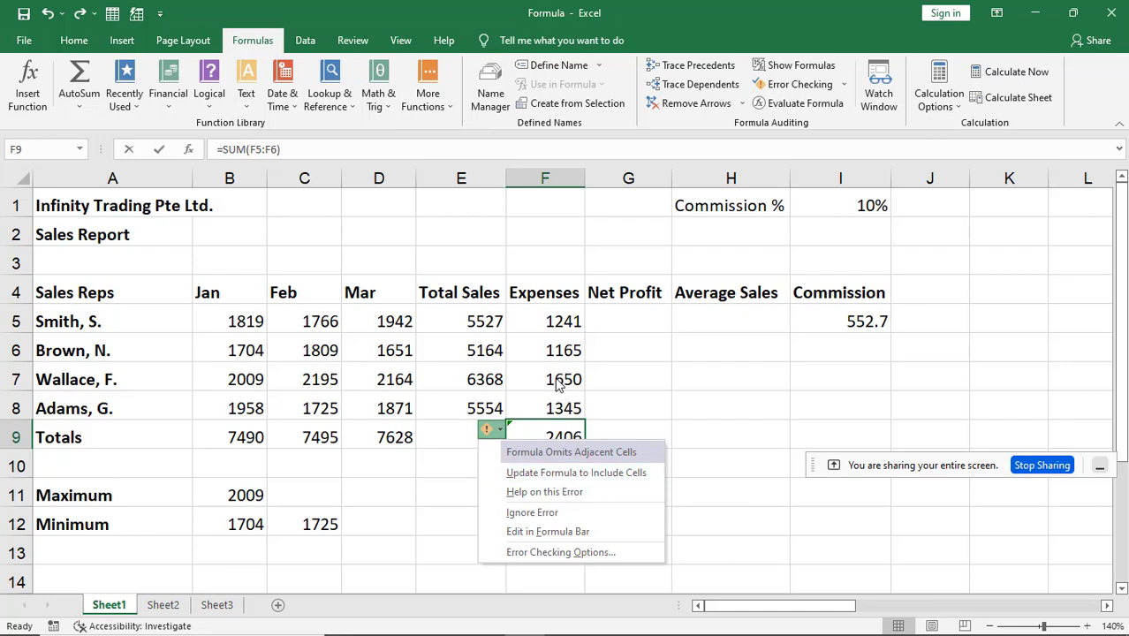
click(598, 477)
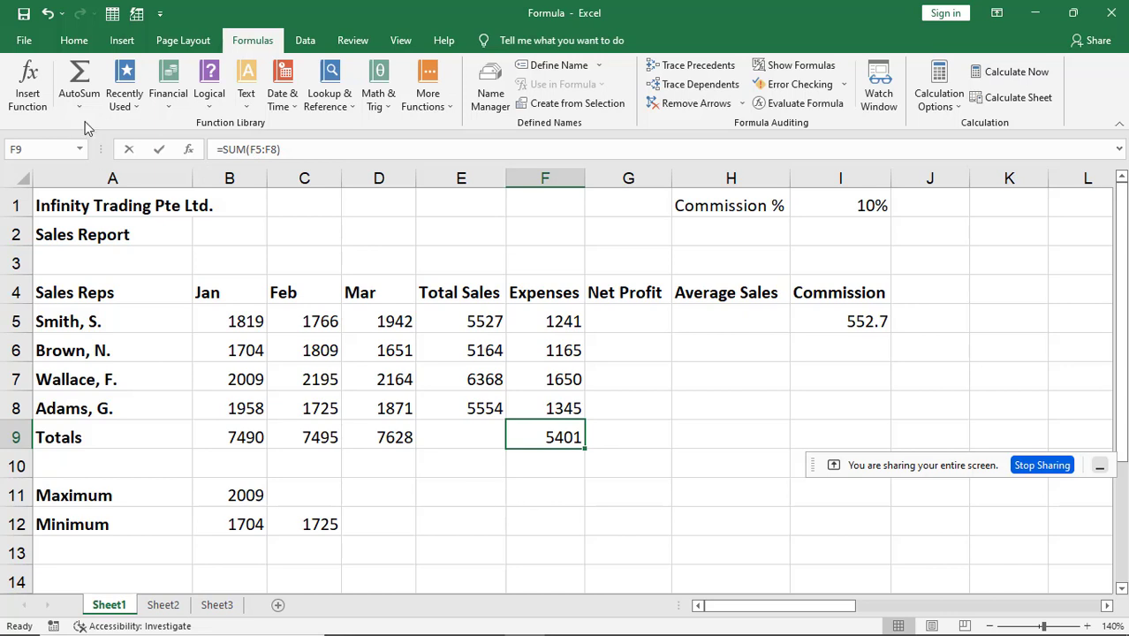
- Undo the F9 fix back to =SUM(F5:F6) and reopen its error options to edit the formula
click(48, 13)
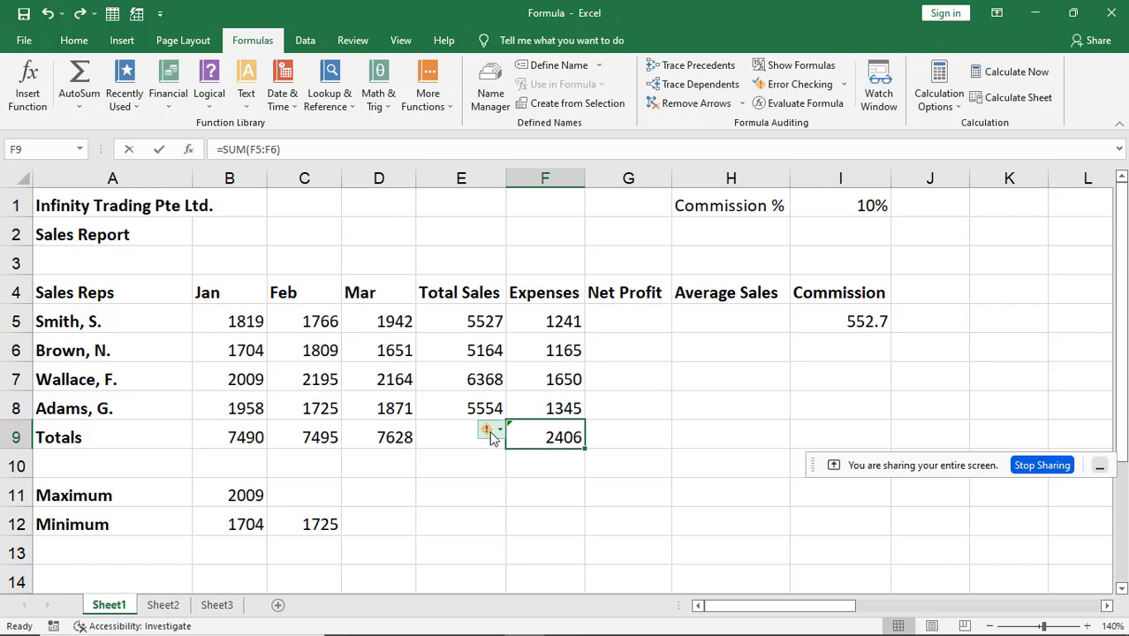
click(501, 433)
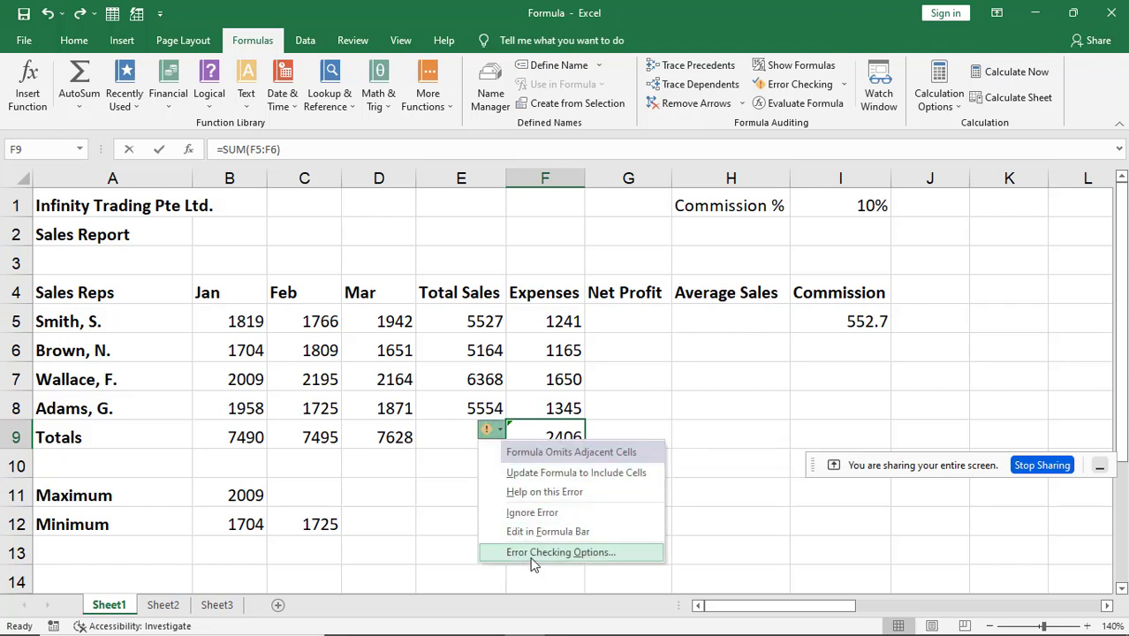
click(548, 533)
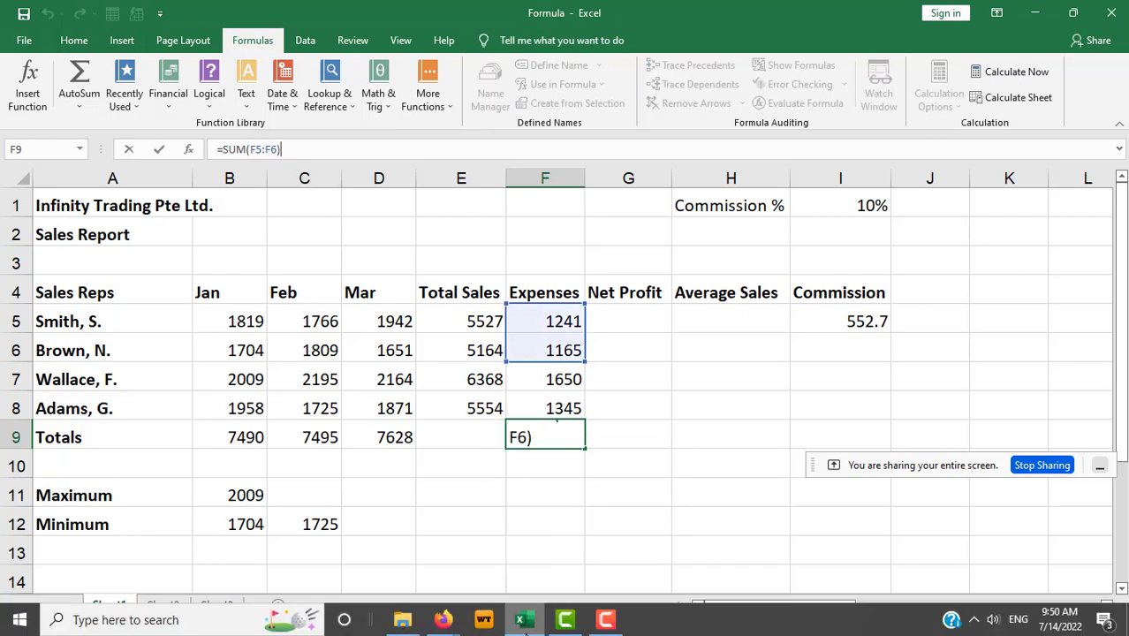
mouse_move(444, 622)
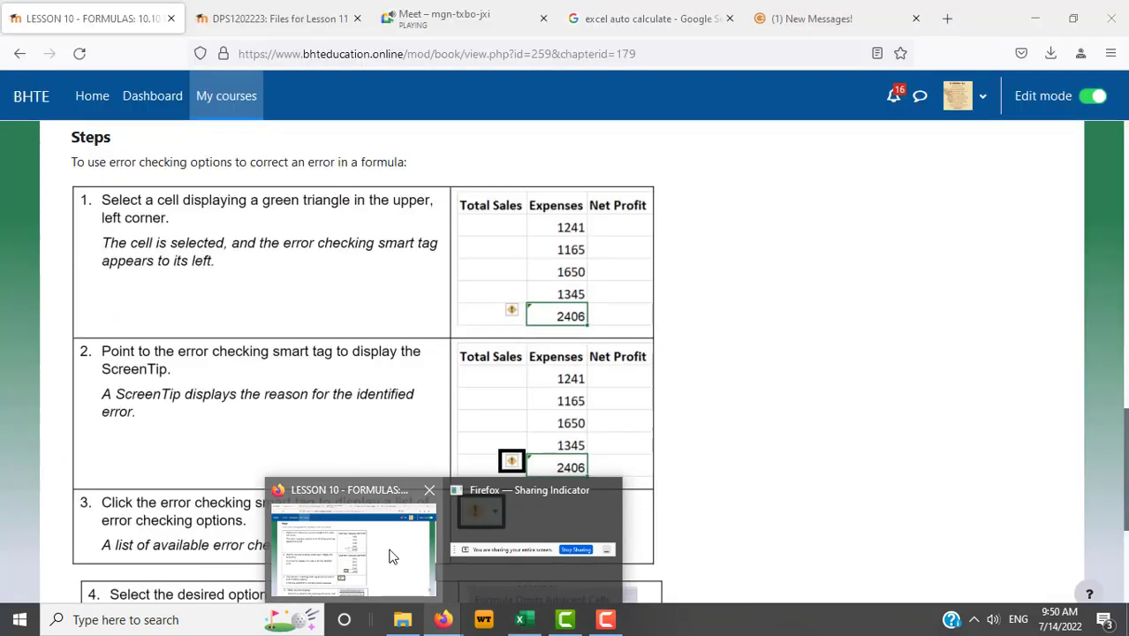
- Scroll the BHTE lesson page to step 4 on fixing formula errors, then return to the Formula workbook
click(391, 553)
scroll(757, 430, down, 3)
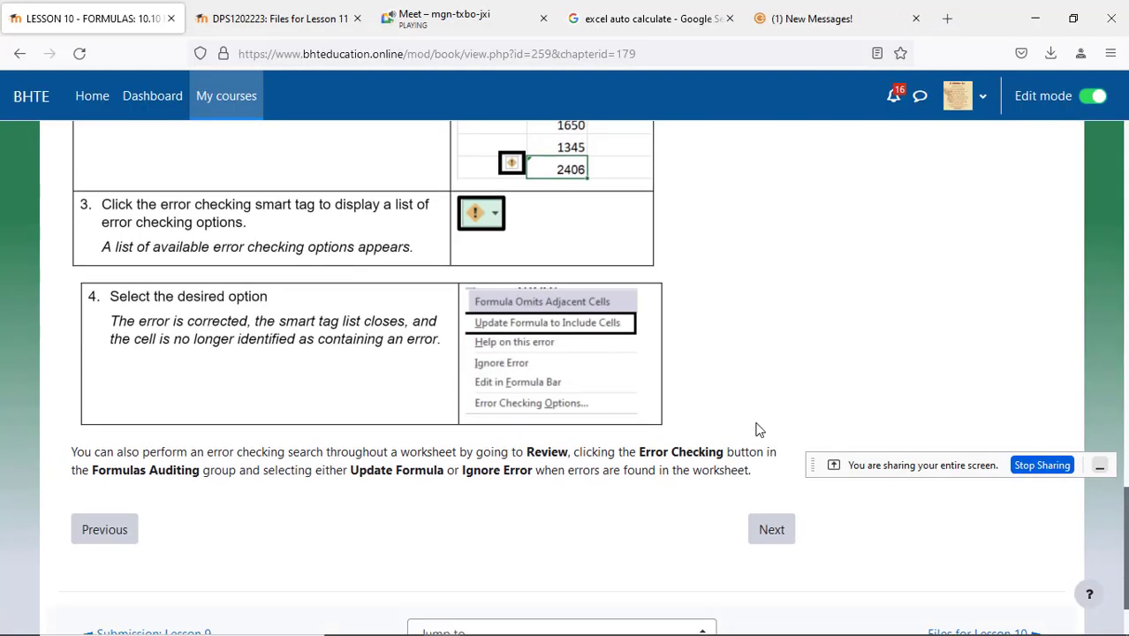
mouse_move(523, 629)
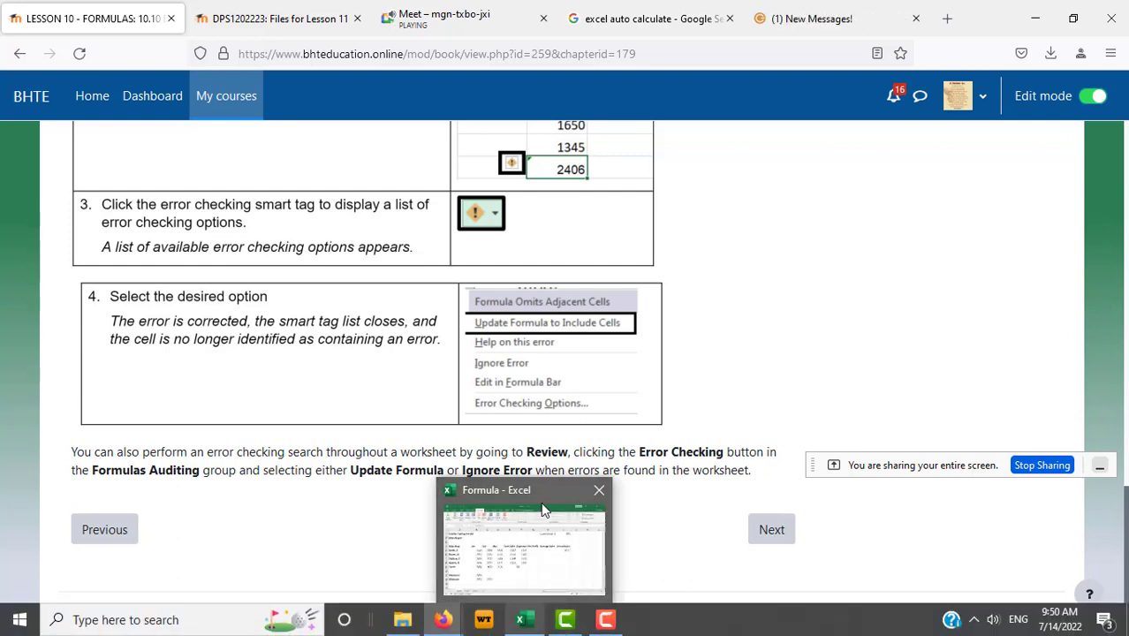
mouse_move(509, 546)
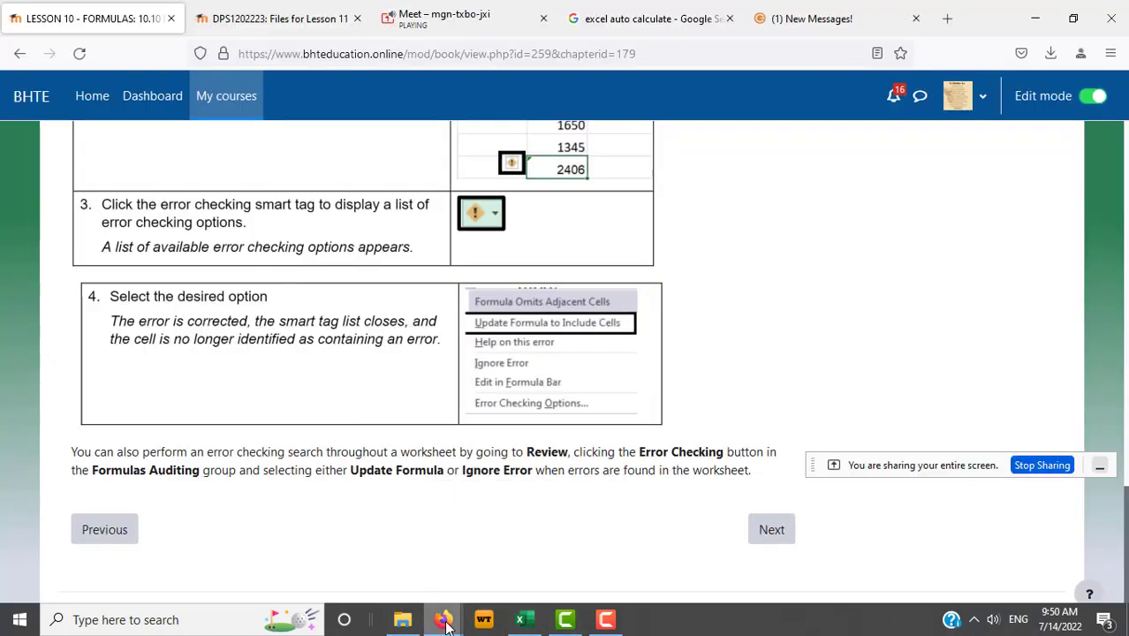
click(516, 624)
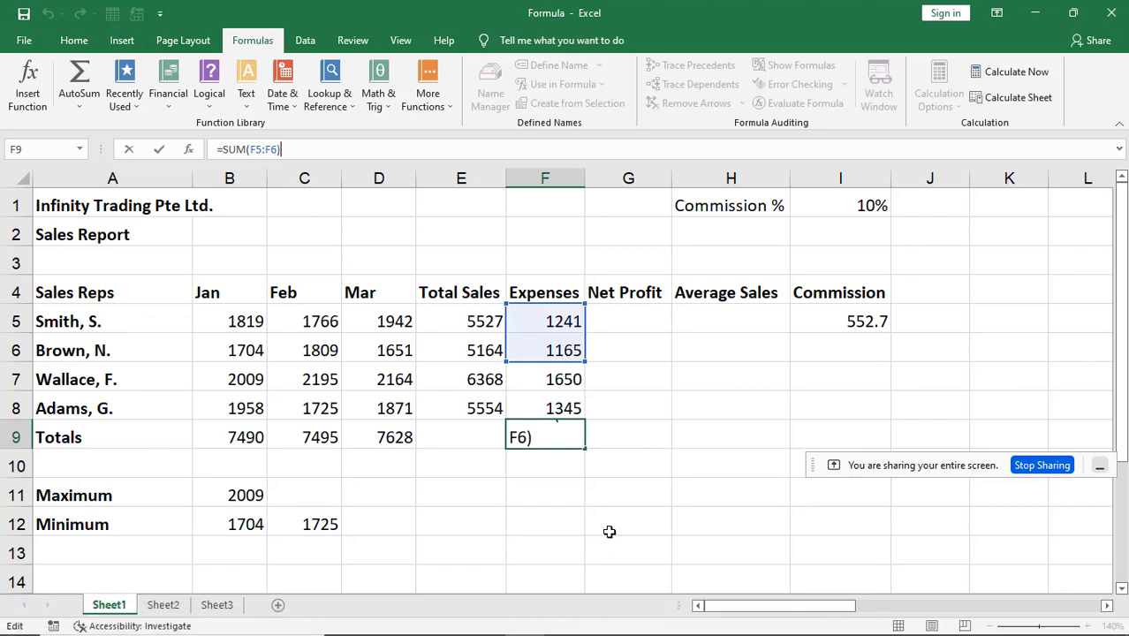
- Confirm F9's =SUM(F5:F6) formula and choose Ignore Error from its smart tag, leaving 2406 unflagged
key(Return)
click(529, 441)
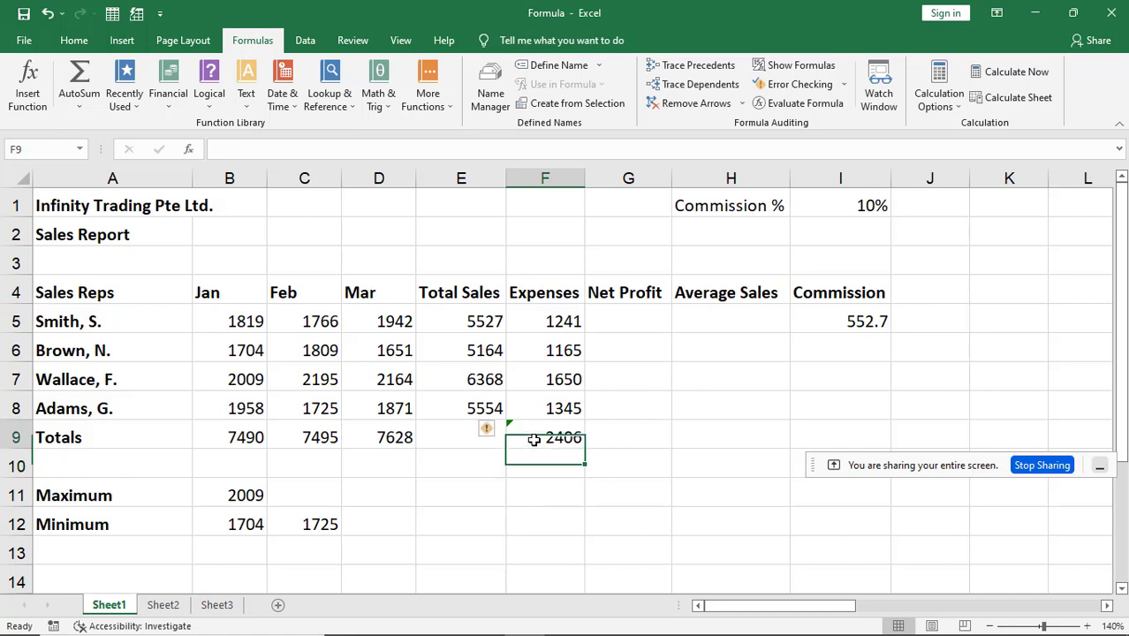
right_click(536, 446)
click(511, 526)
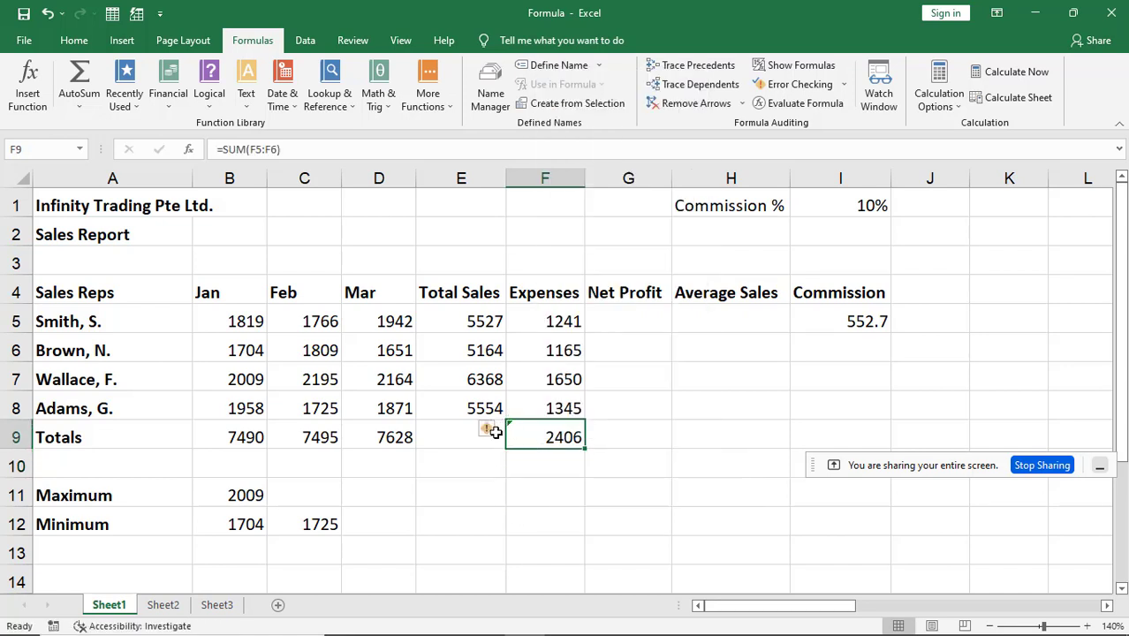
click(496, 429)
double_click(521, 433)
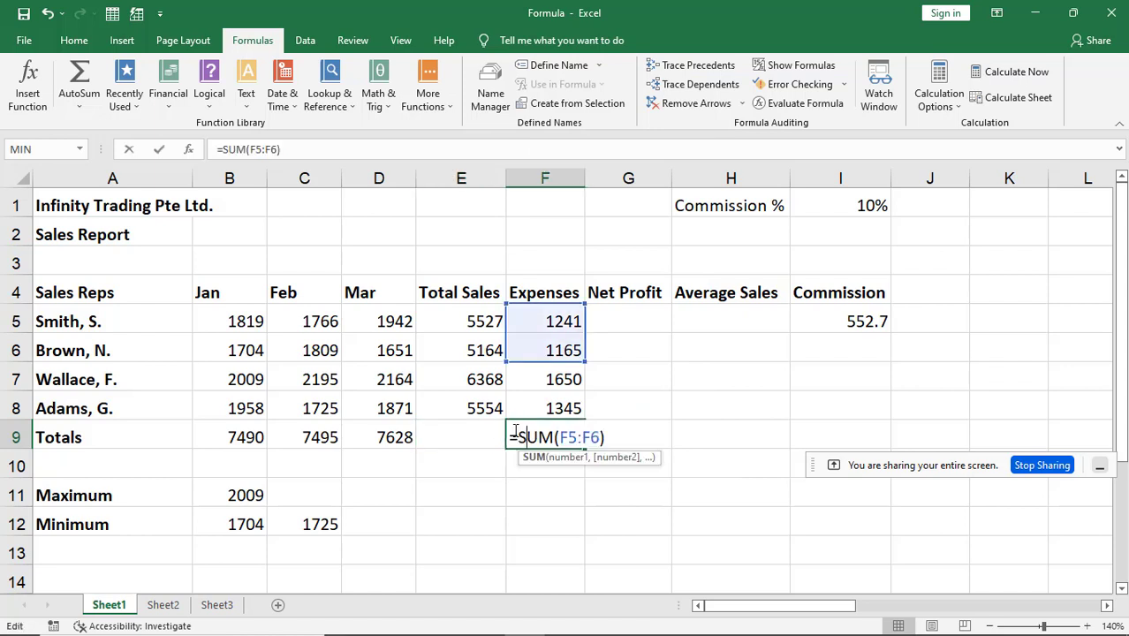
click(566, 514)
click(546, 435)
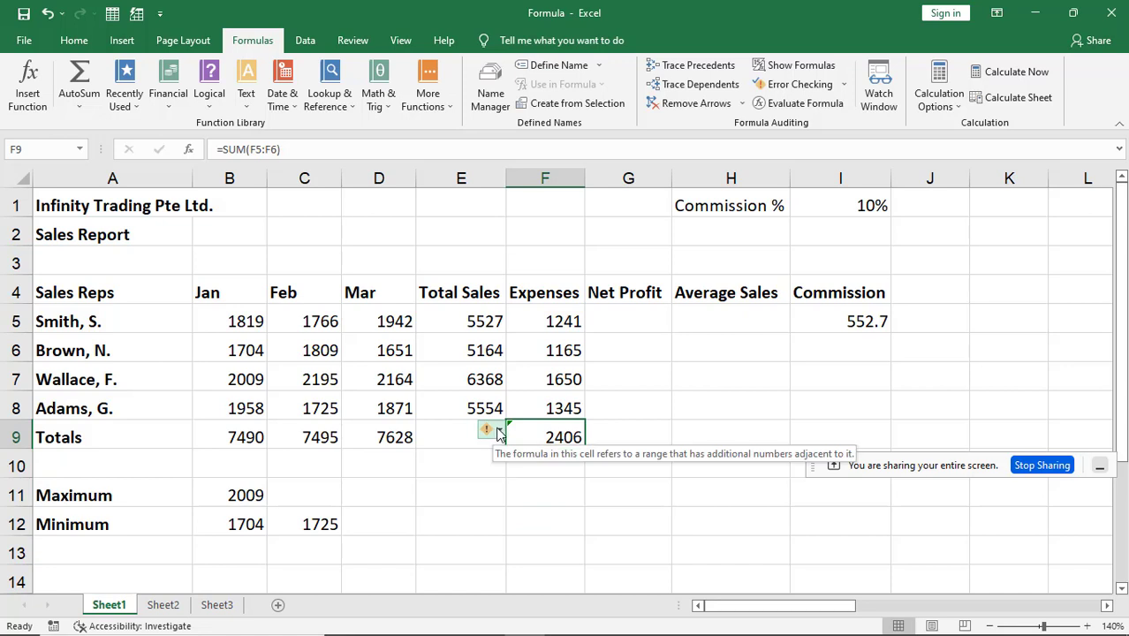
click(501, 431)
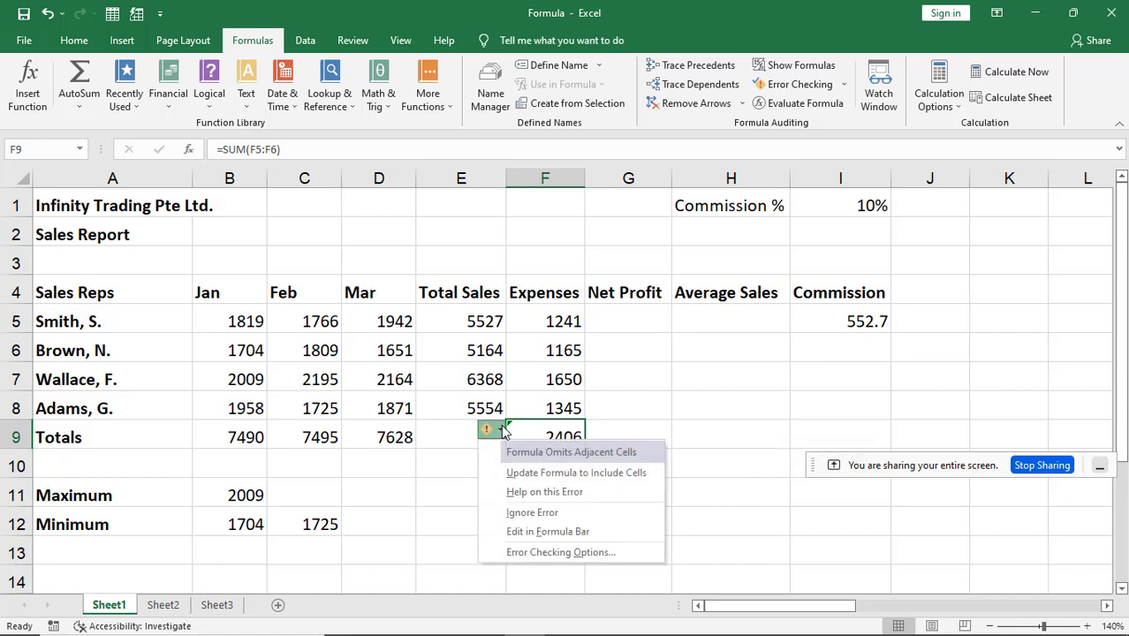
click(527, 513)
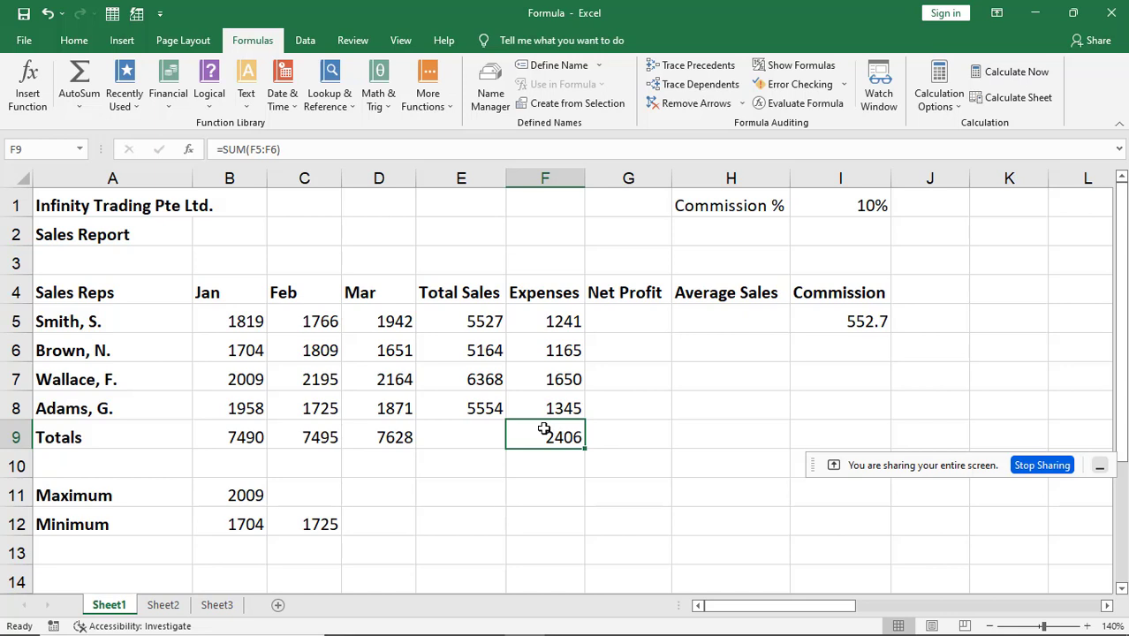
- Reset ignored errors under File > Options > Formulas and confirm with OK
right_click(556, 442)
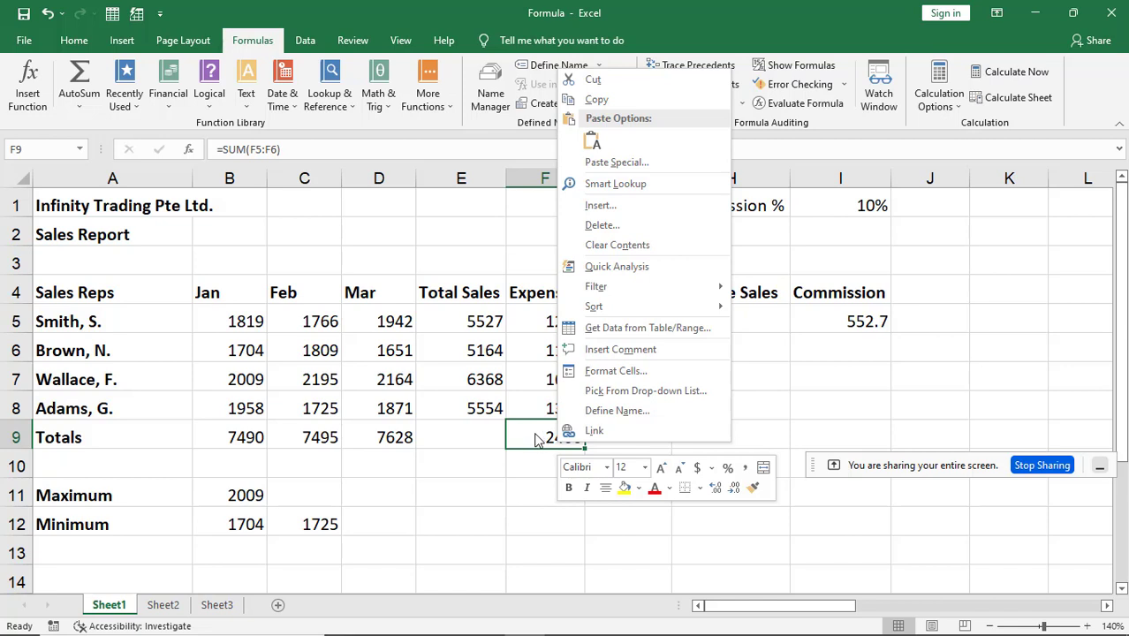
click(537, 439)
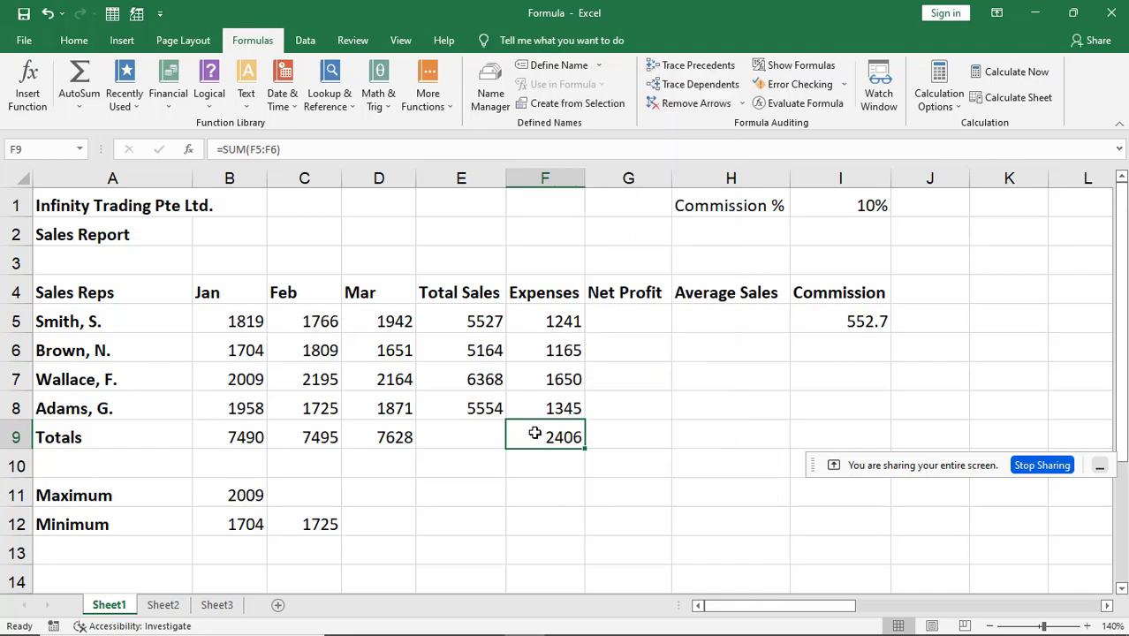
click(24, 41)
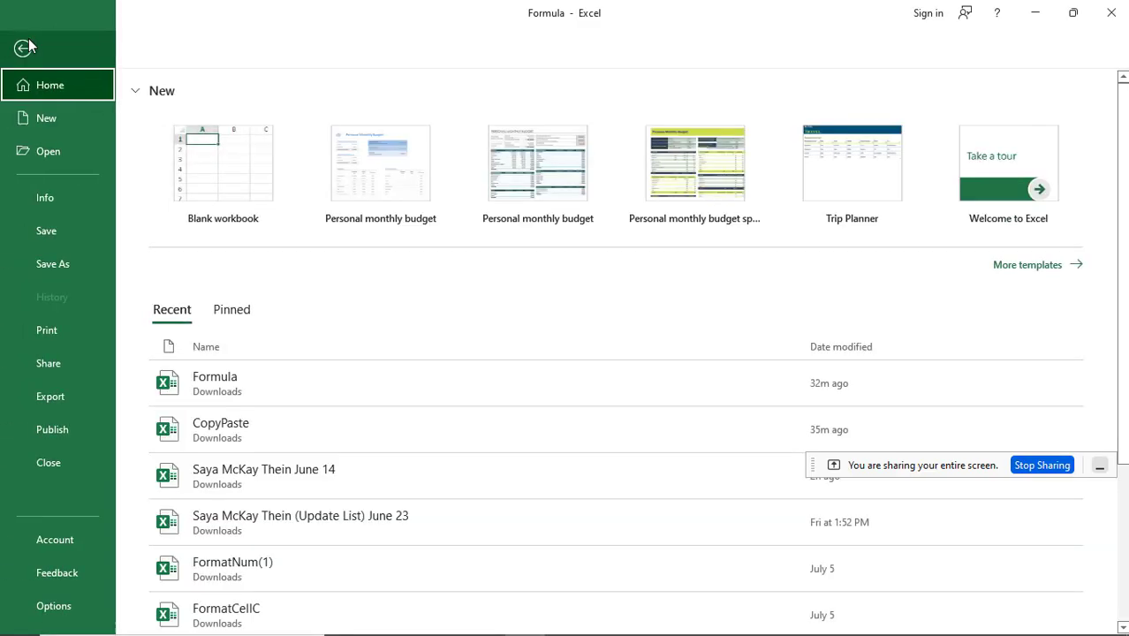
click(79, 611)
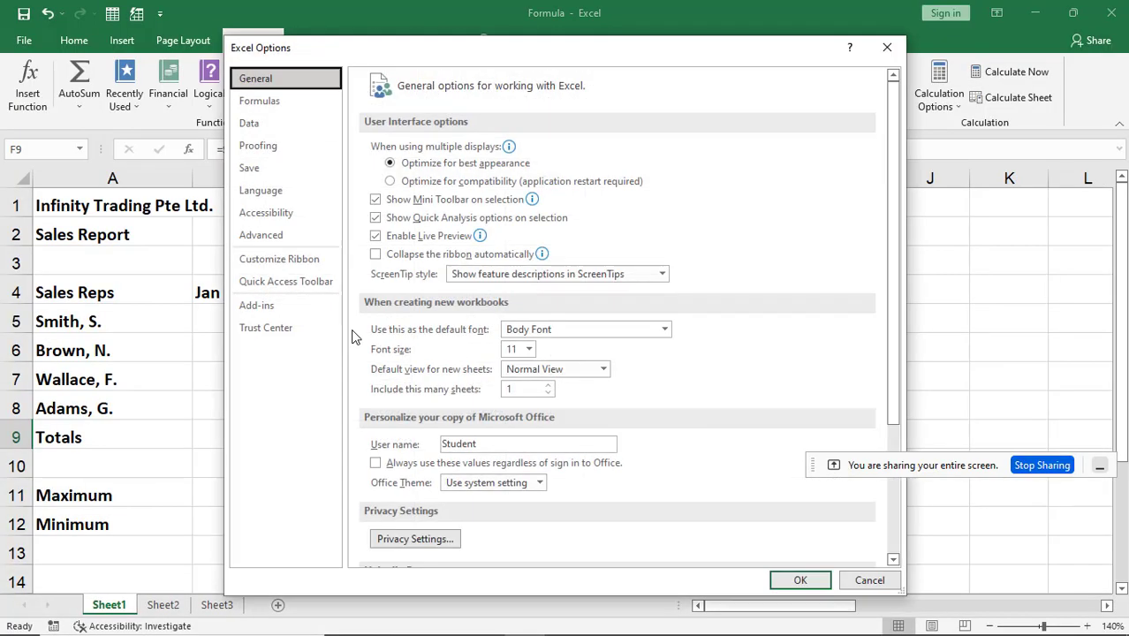
click(262, 104)
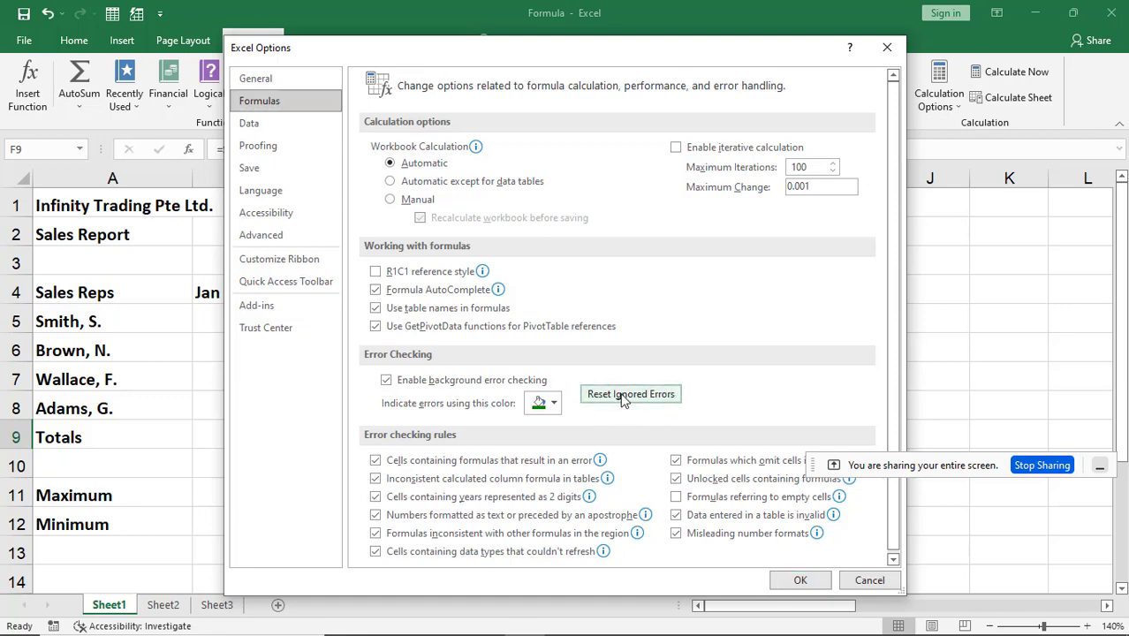
click(801, 581)
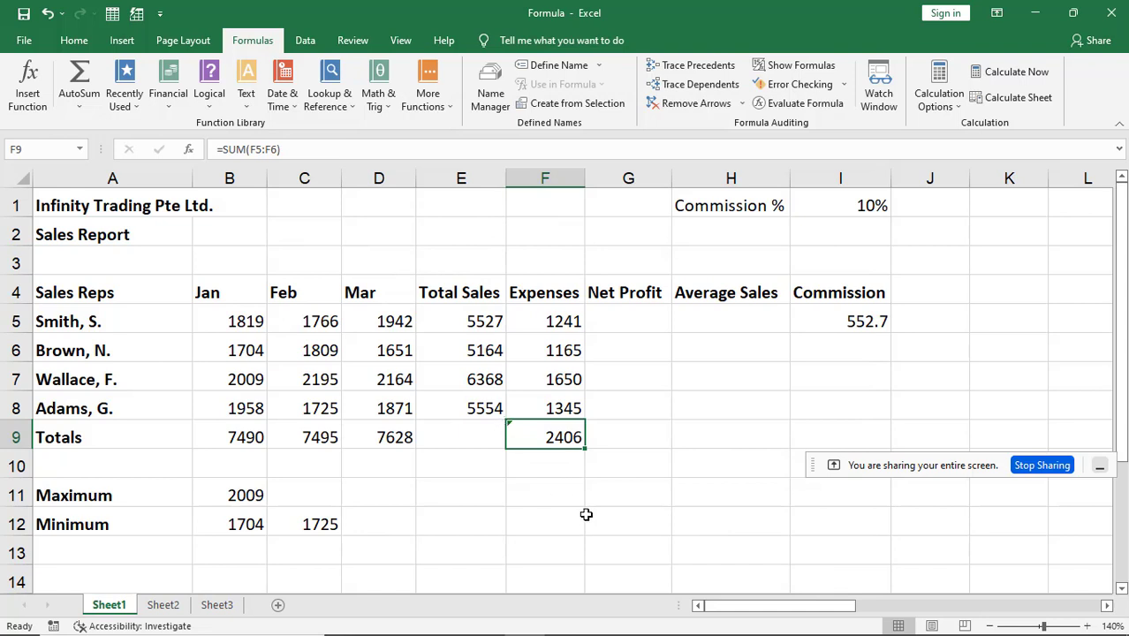
- Reselect F9 to see its =SUM(F5:F6) total of 2406 flagged again
click(378, 524)
click(506, 428)
click(499, 429)
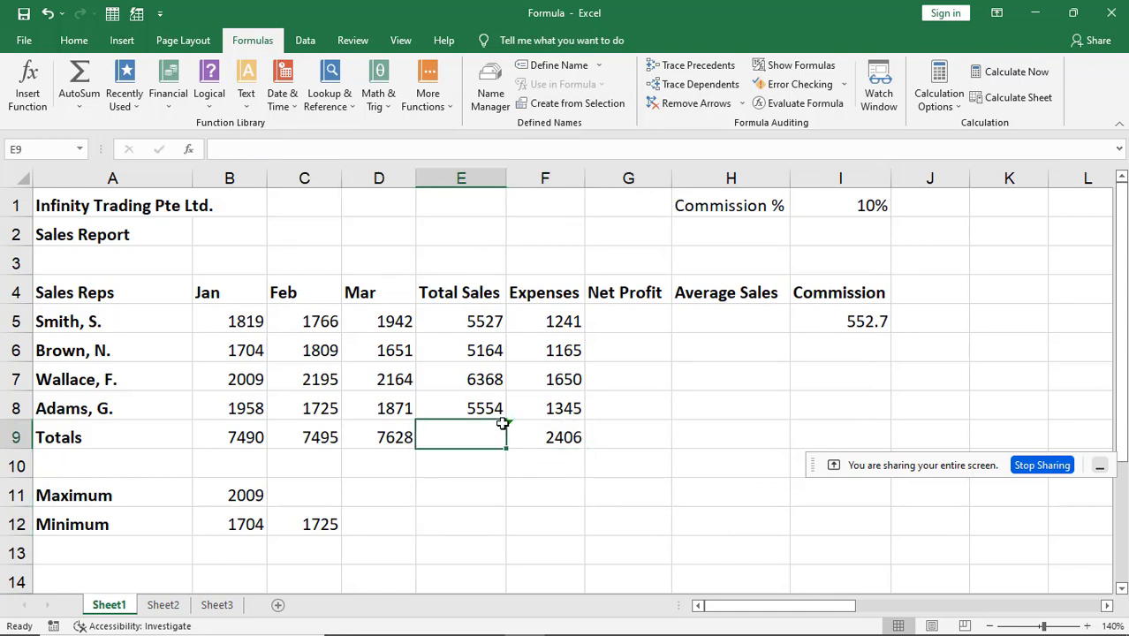
click(546, 433)
mouse_move(511, 632)
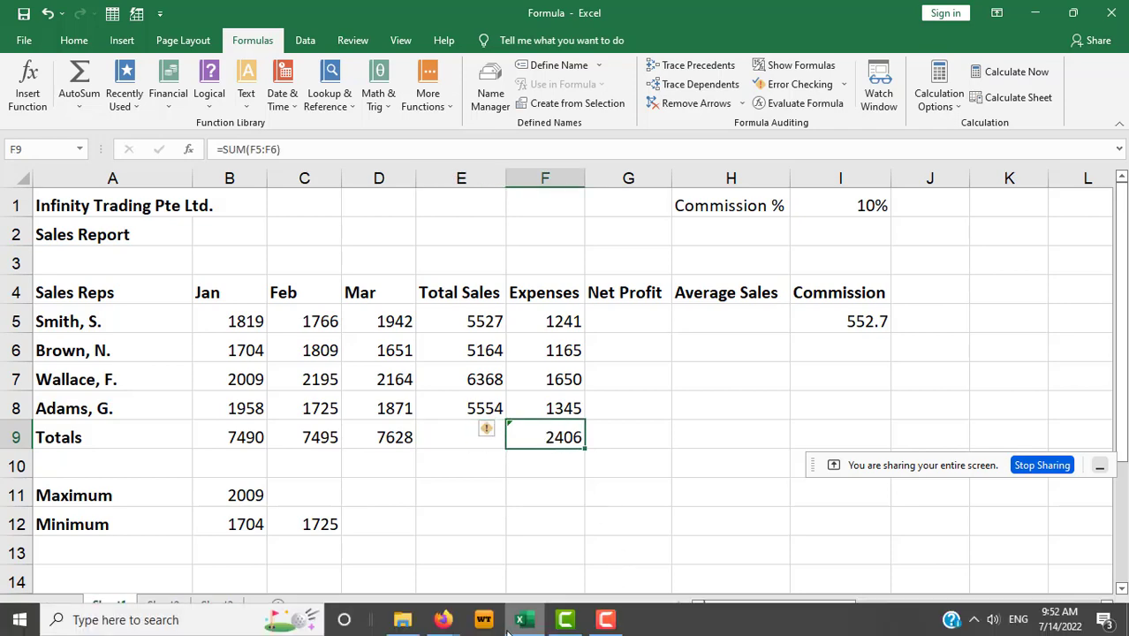
- Bring the Lesson 10 page forward and advance to chapter 10.11 Creating an Absolute Reference
mouse_move(443, 623)
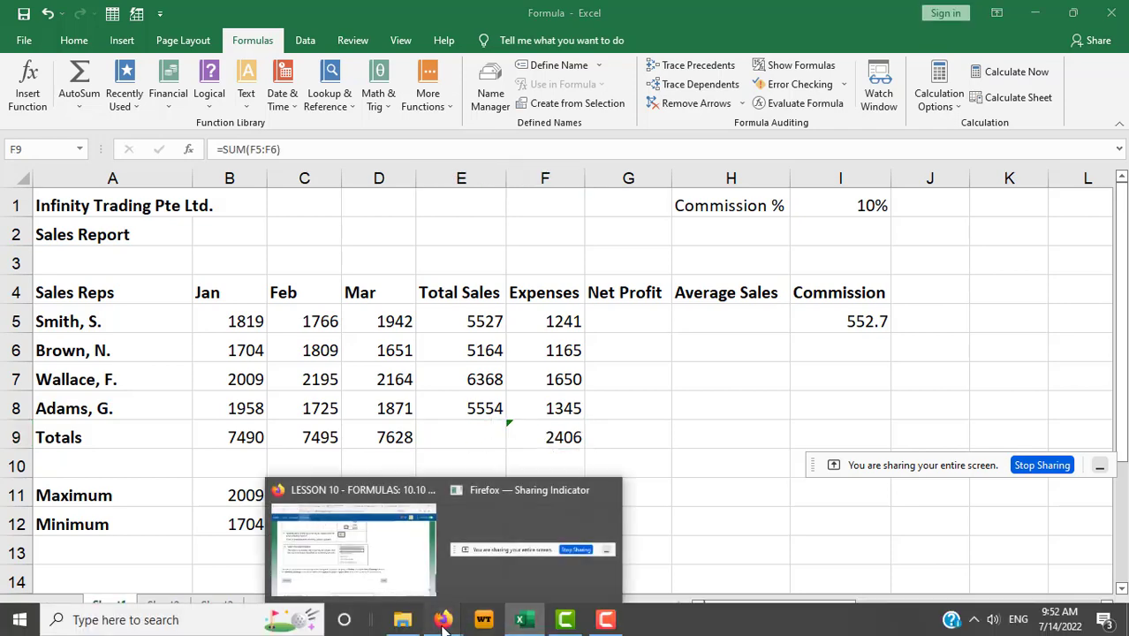
click(393, 557)
click(773, 530)
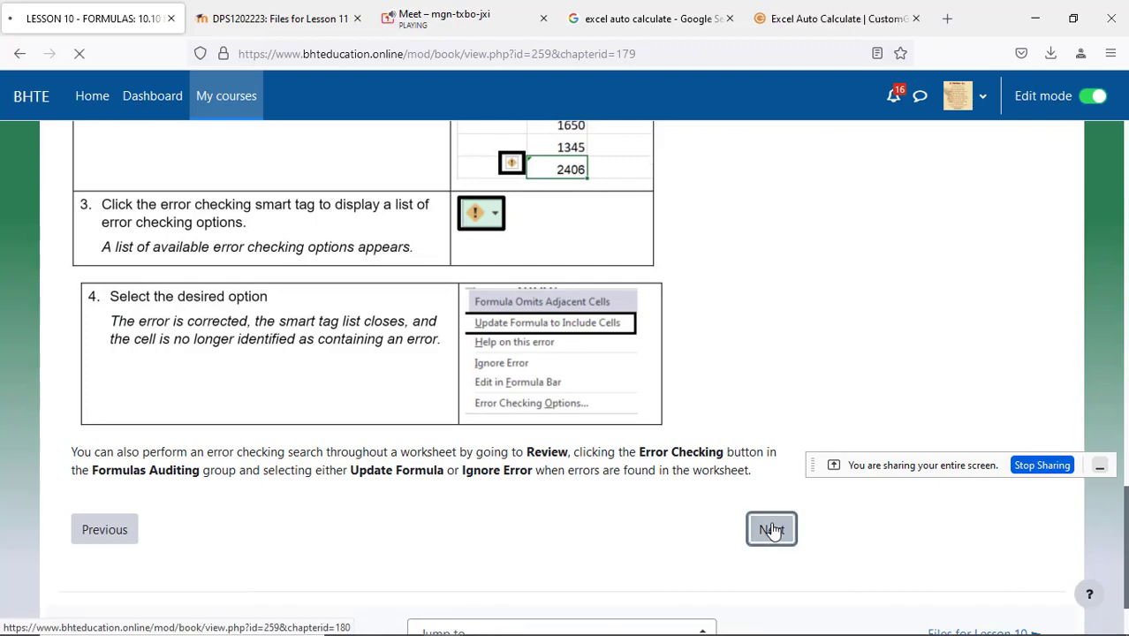
scroll(685, 438, down, 3)
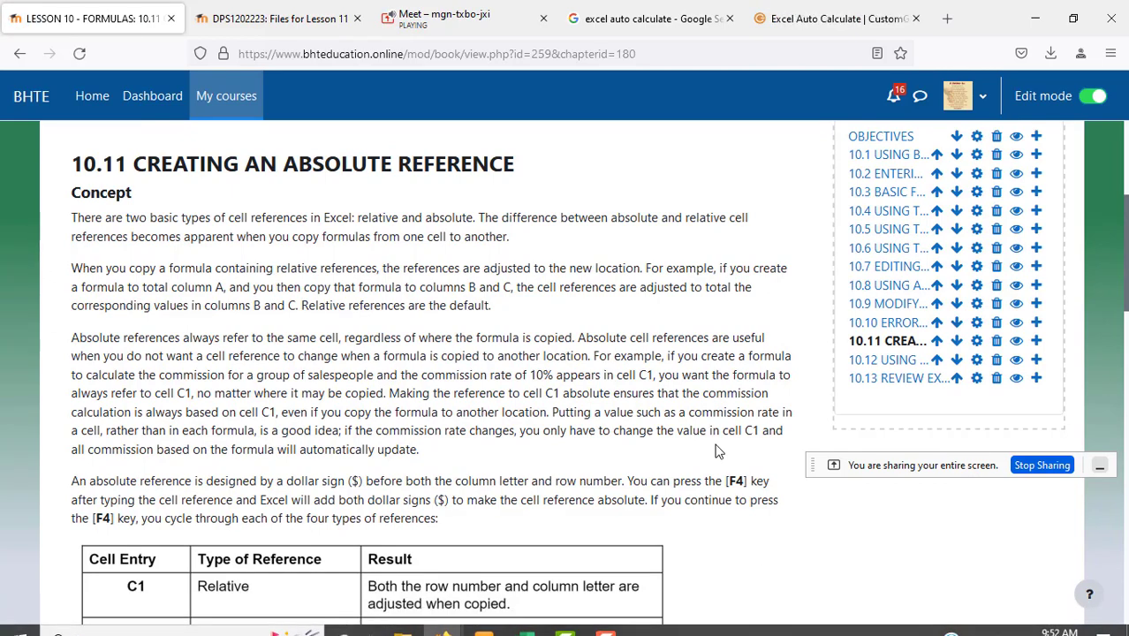
scroll(718, 451, up, 3)
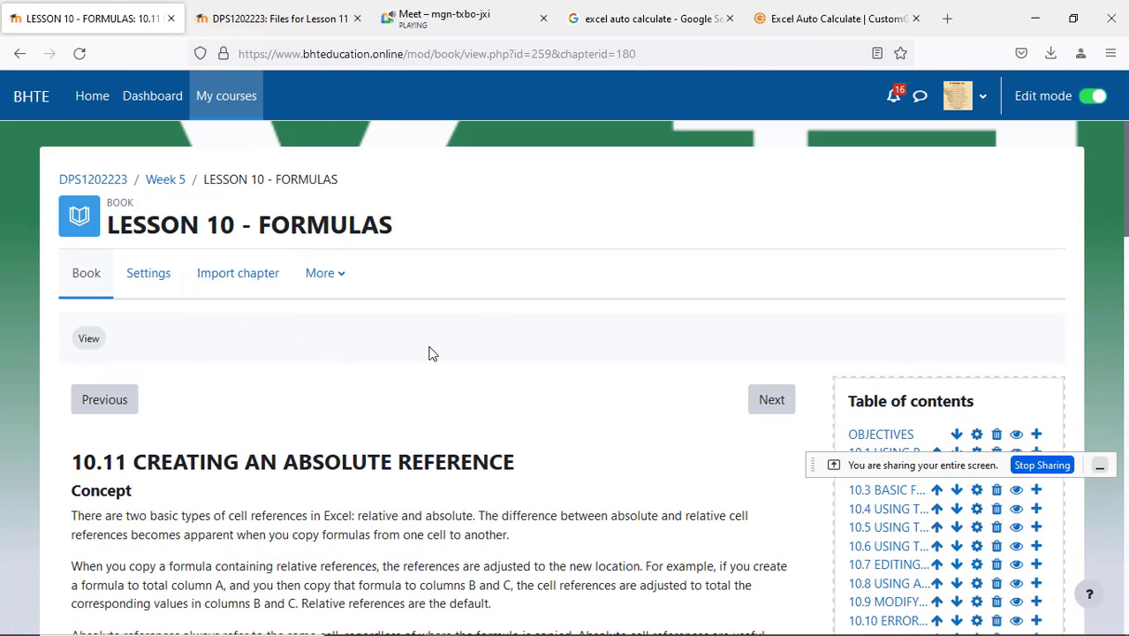
scroll(770, 530, down, 2)
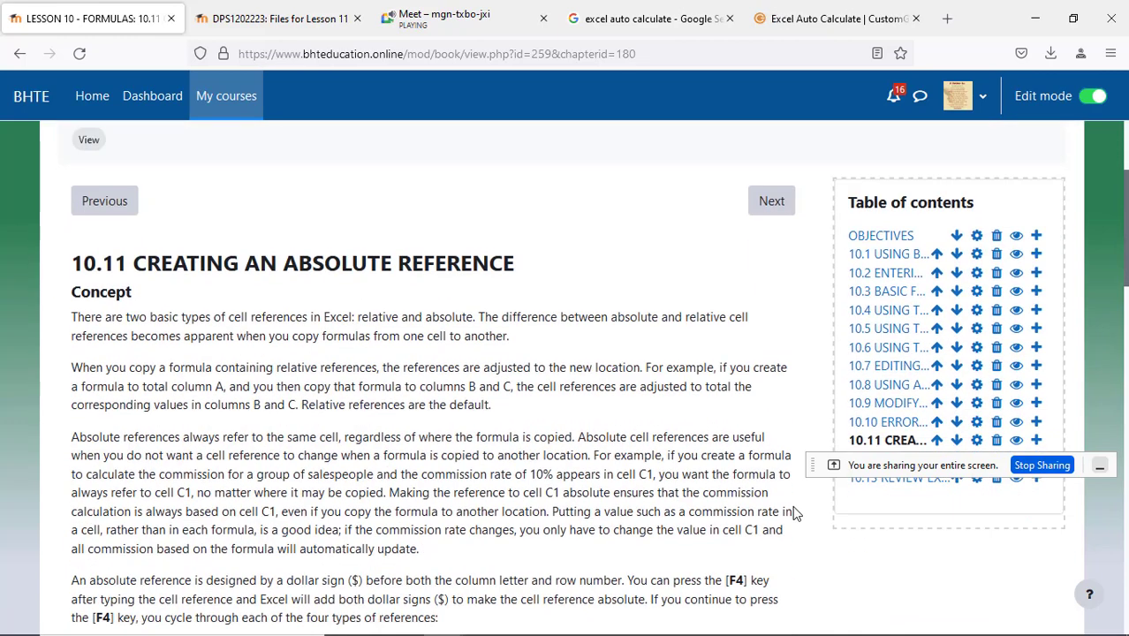
scroll(770, 530, up, 2)
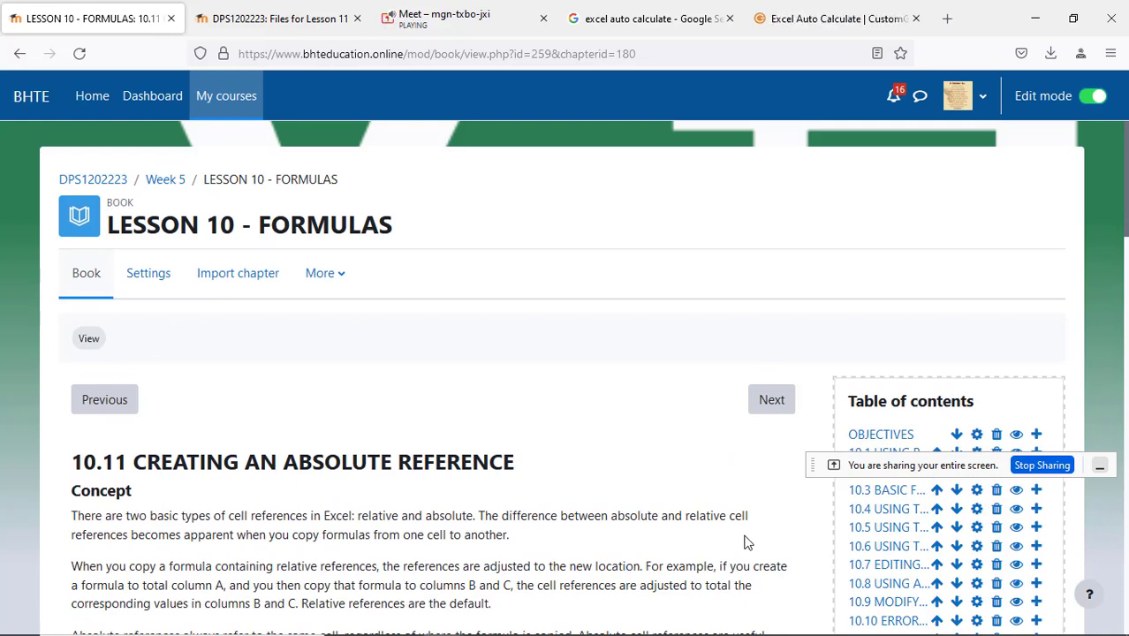
scroll(745, 542, down, 2)
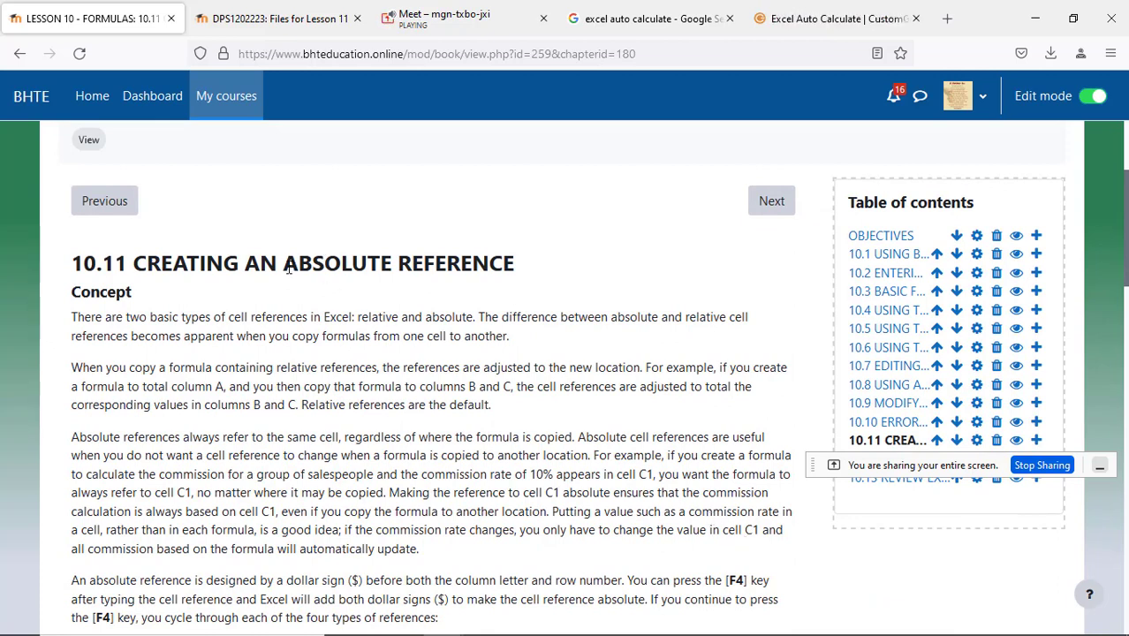
- Highlight the word REFERENCE in the chapter heading
drag(284, 261, 521, 272)
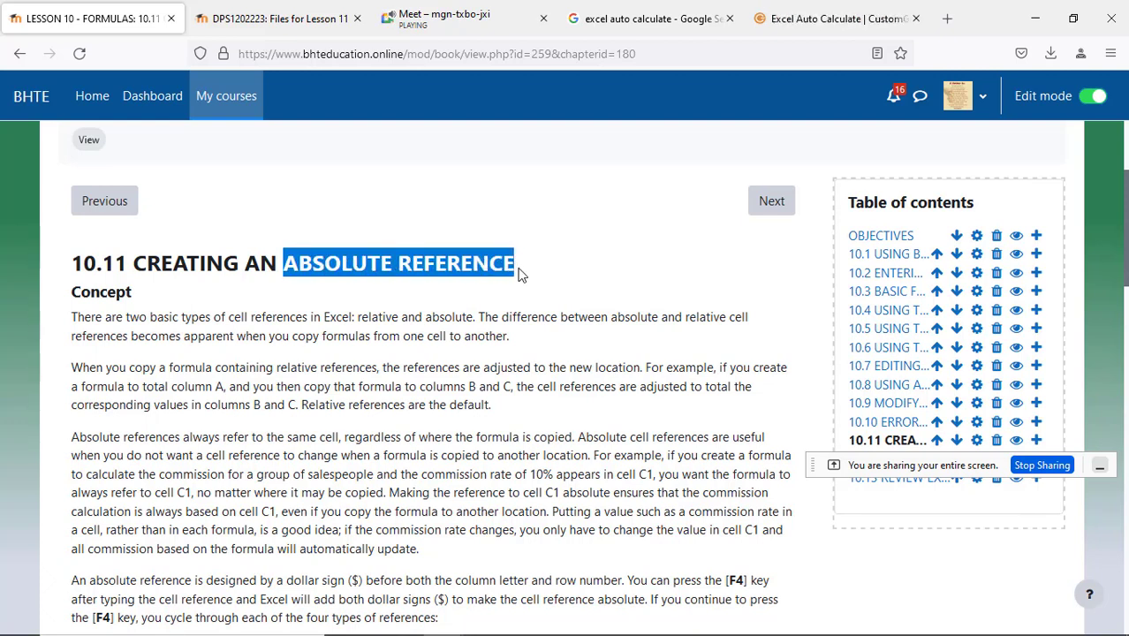
click(403, 269)
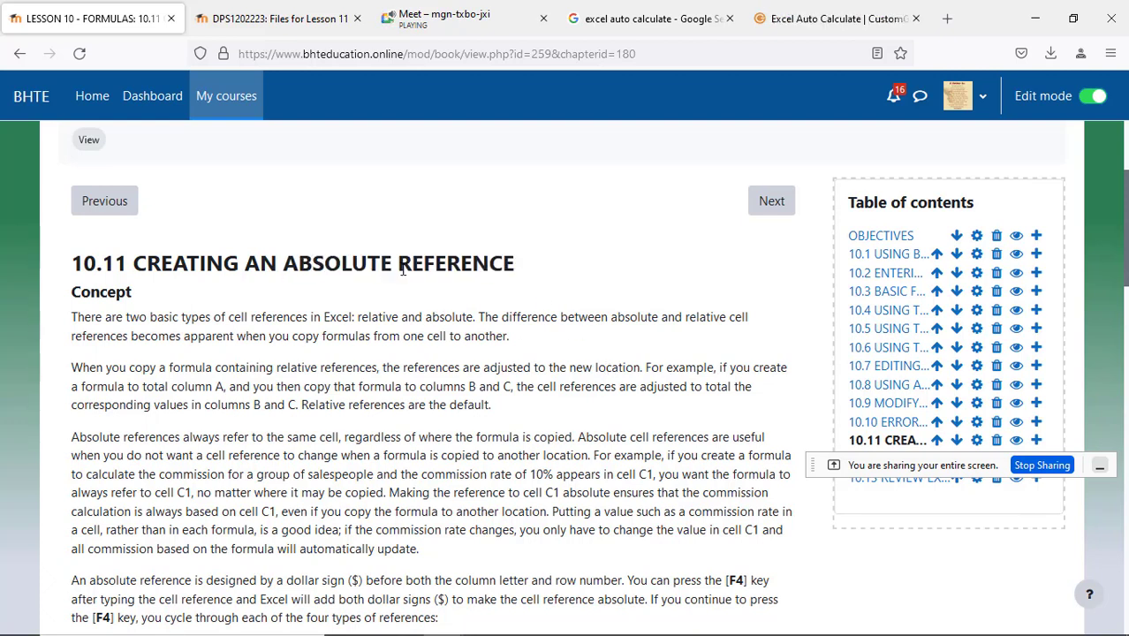
drag(397, 264, 515, 267)
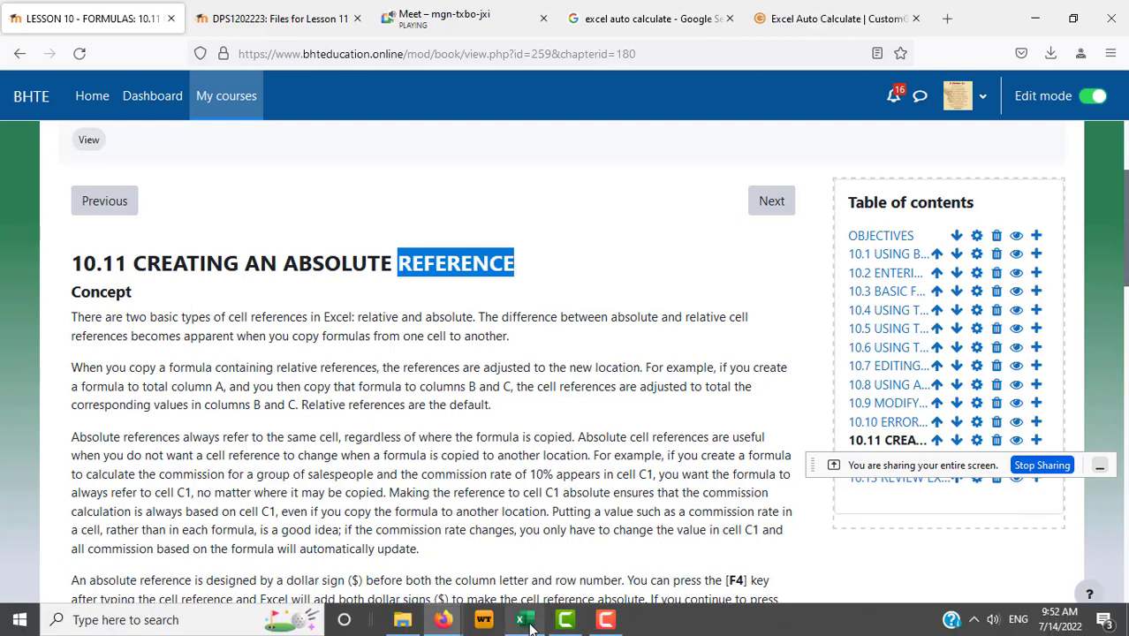
- Extend F9's total to =SUM(F5:F8) showing 5401, then create the new blank workbook Book2
mouse_move(530, 625)
click(535, 576)
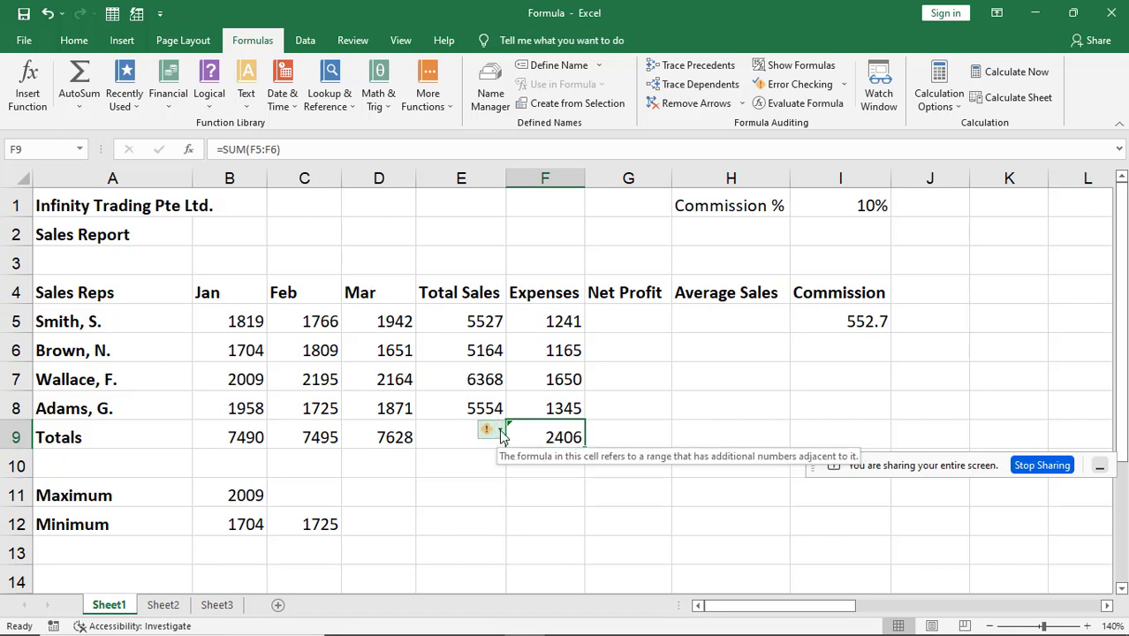
click(498, 436)
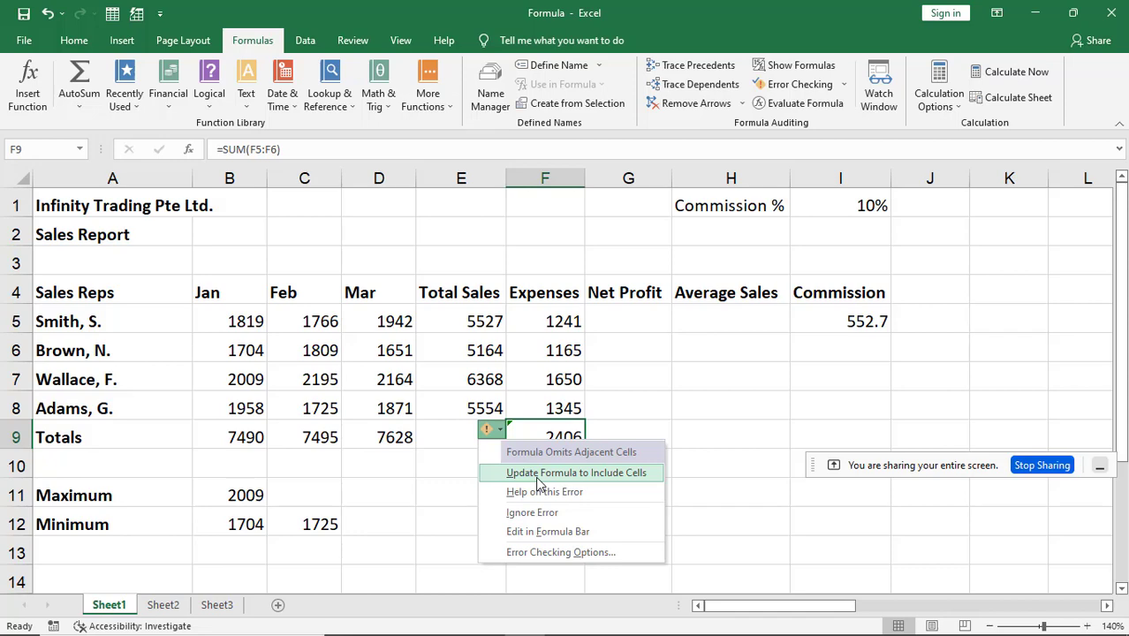
click(539, 474)
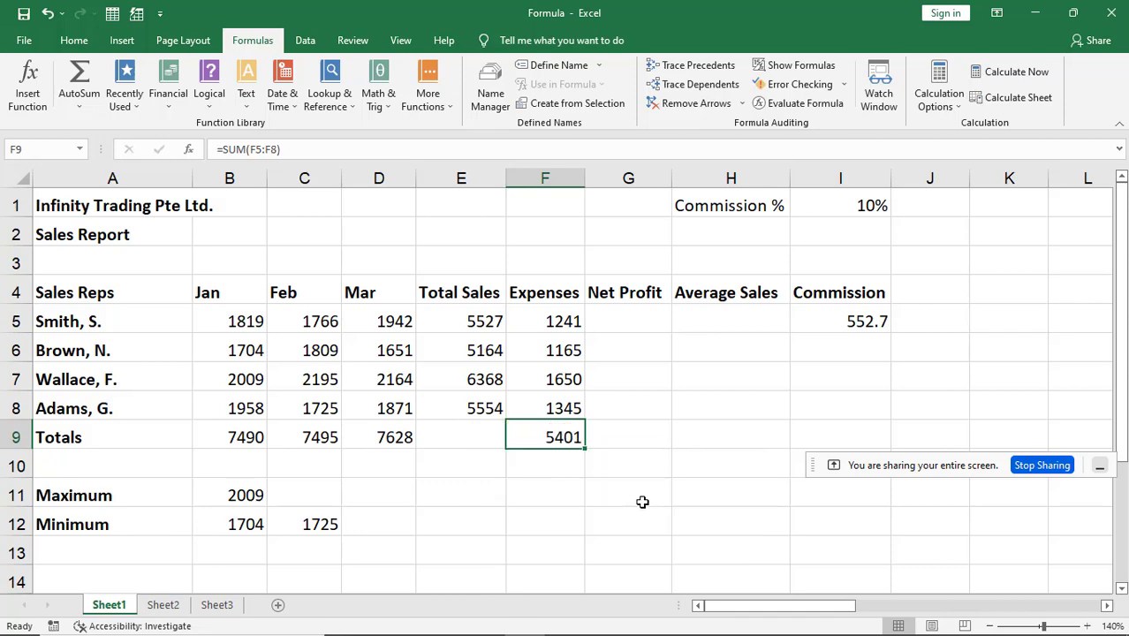
key(ctrl+n)
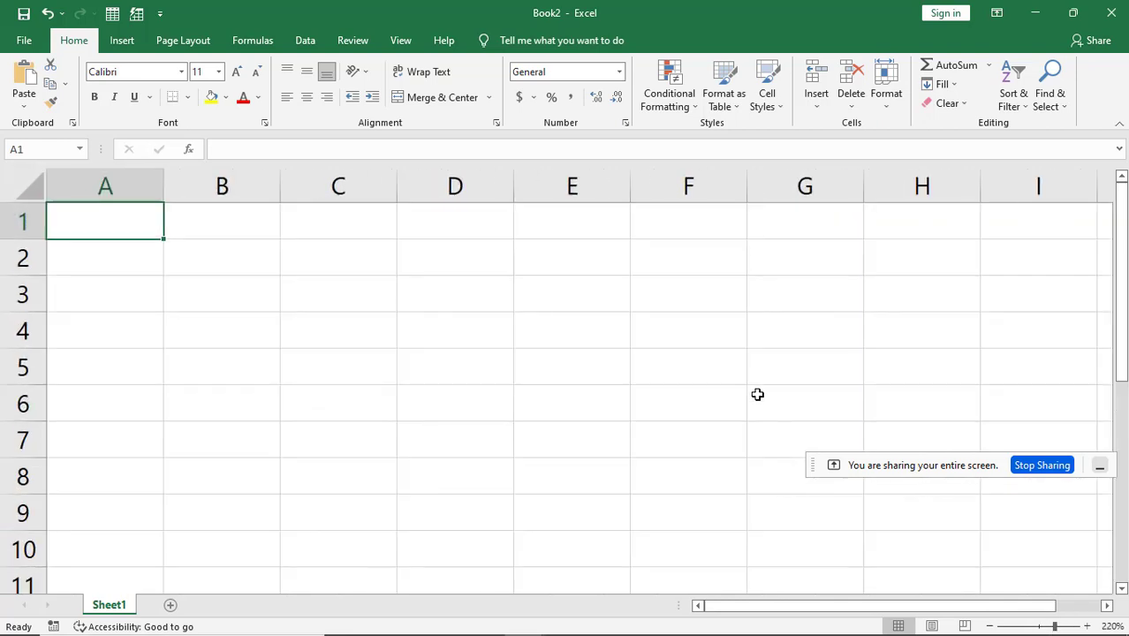
- Enter 1 and 2 in A1:A2, fill the series down to 10 in A10, then zoom out
text(1)
key(Return)
text(2)
key(Return)
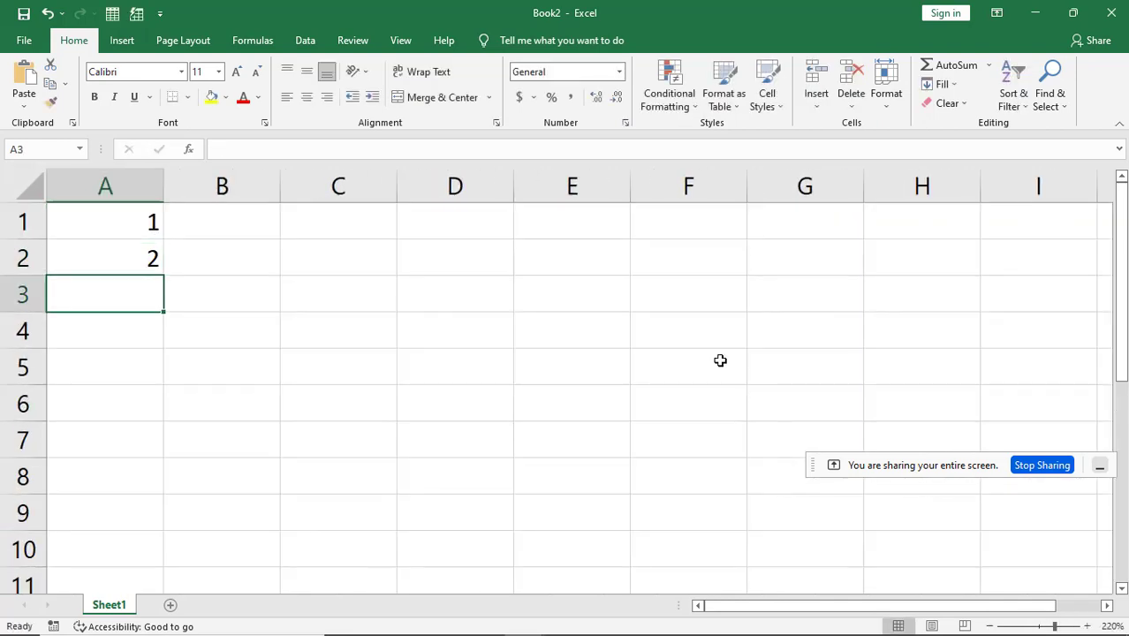
drag(112, 231, 141, 260)
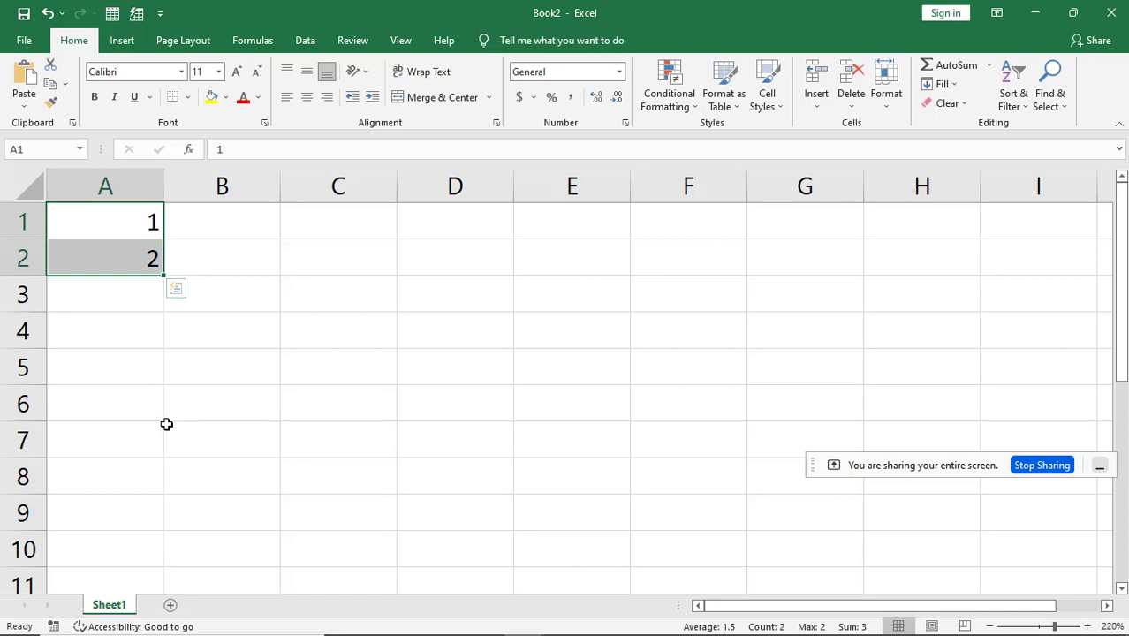
drag(164, 277, 154, 556)
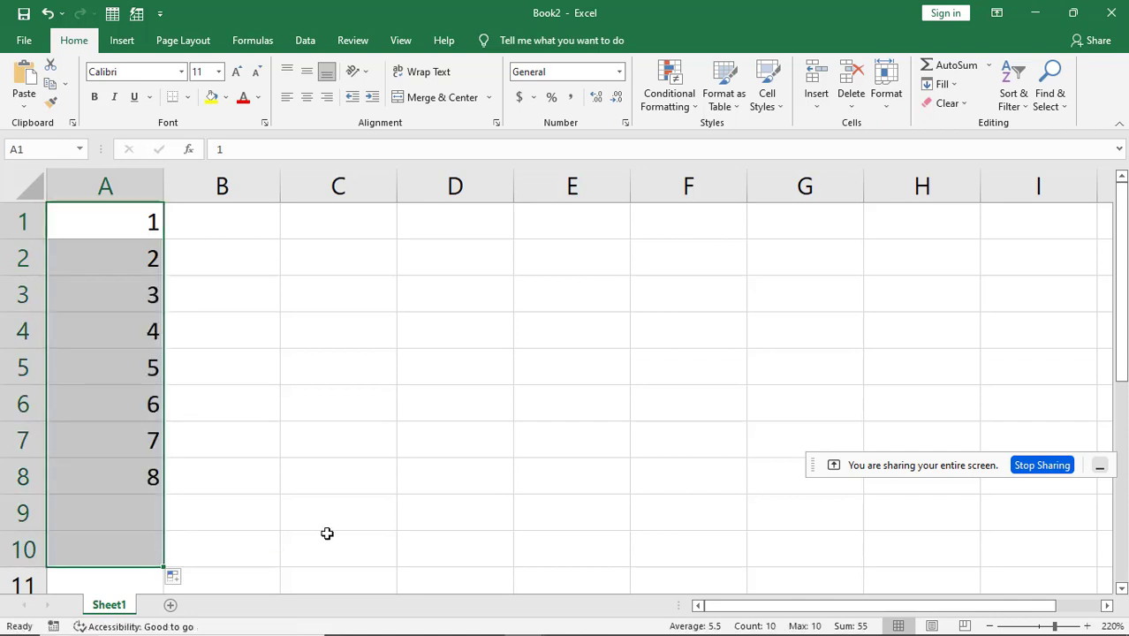
scroll(327, 528, down, 3)
scroll(327, 528, up, 2)
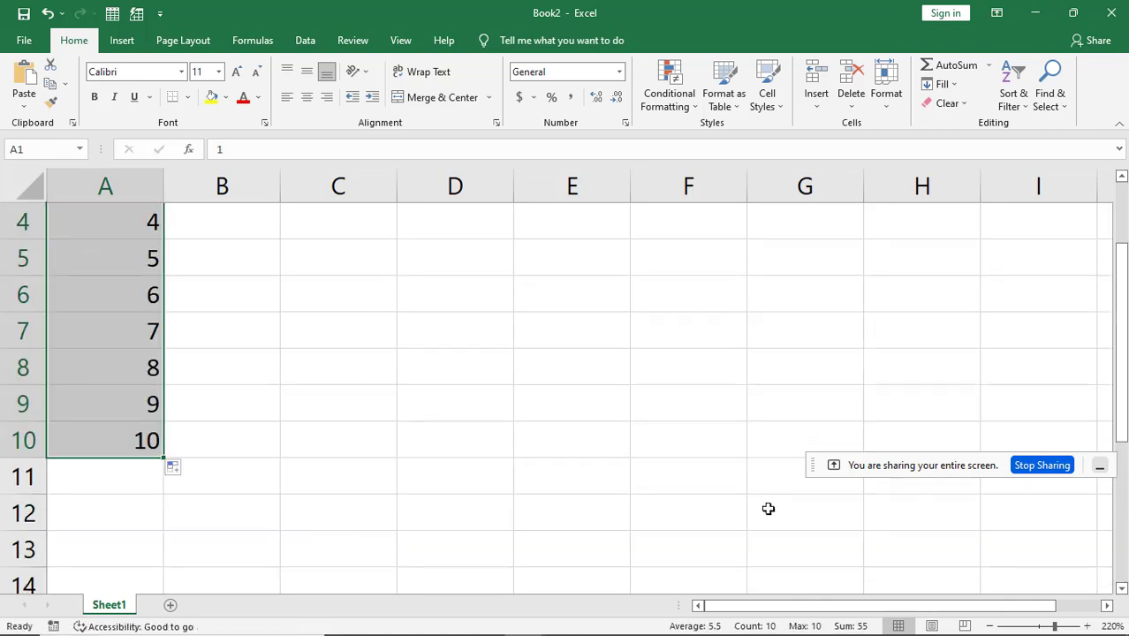
click(1044, 625)
- Enter =1+2+3+4+5+6+7+8+9+10 in A11 so it shows 55
double_click(72, 463)
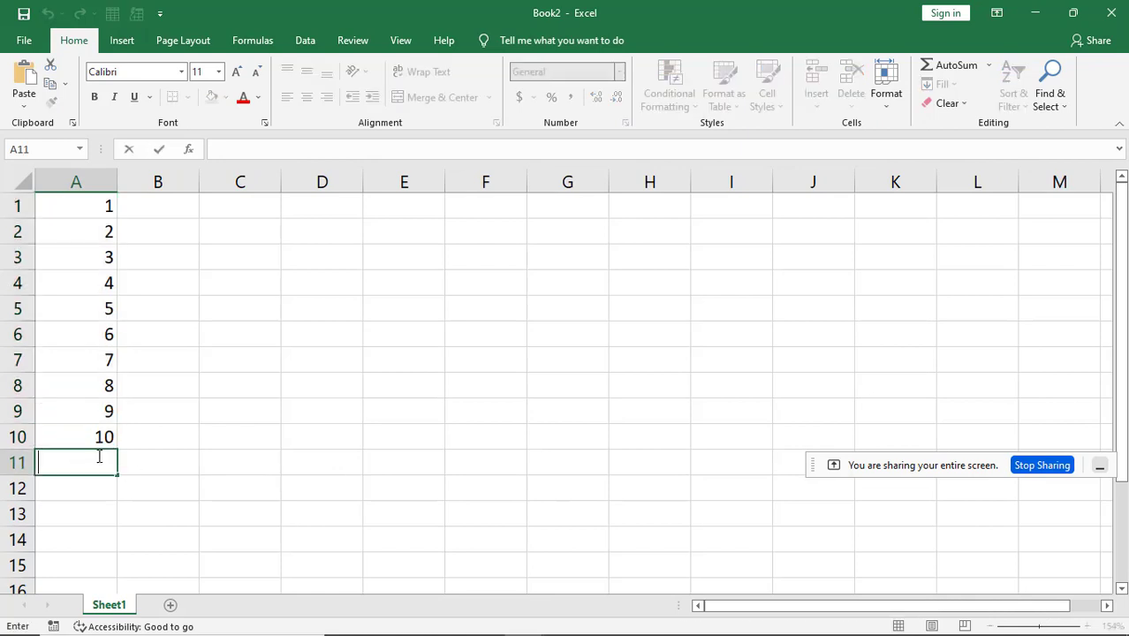
text(=)
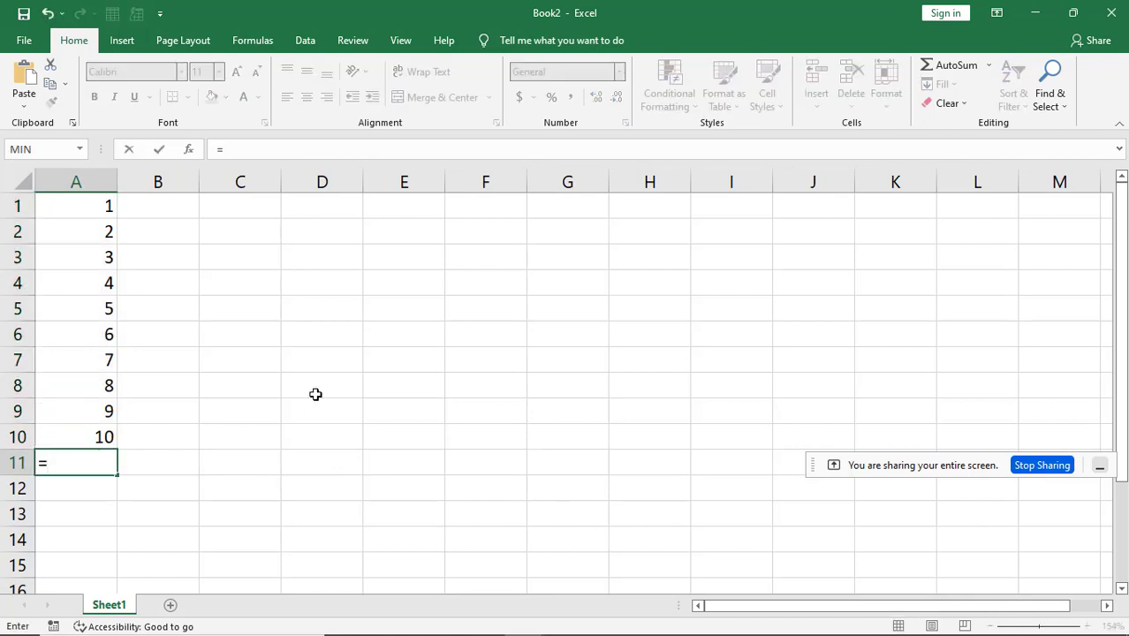
text(a)
key(BackSpace)
text(1)
text(+2)
text(+3)
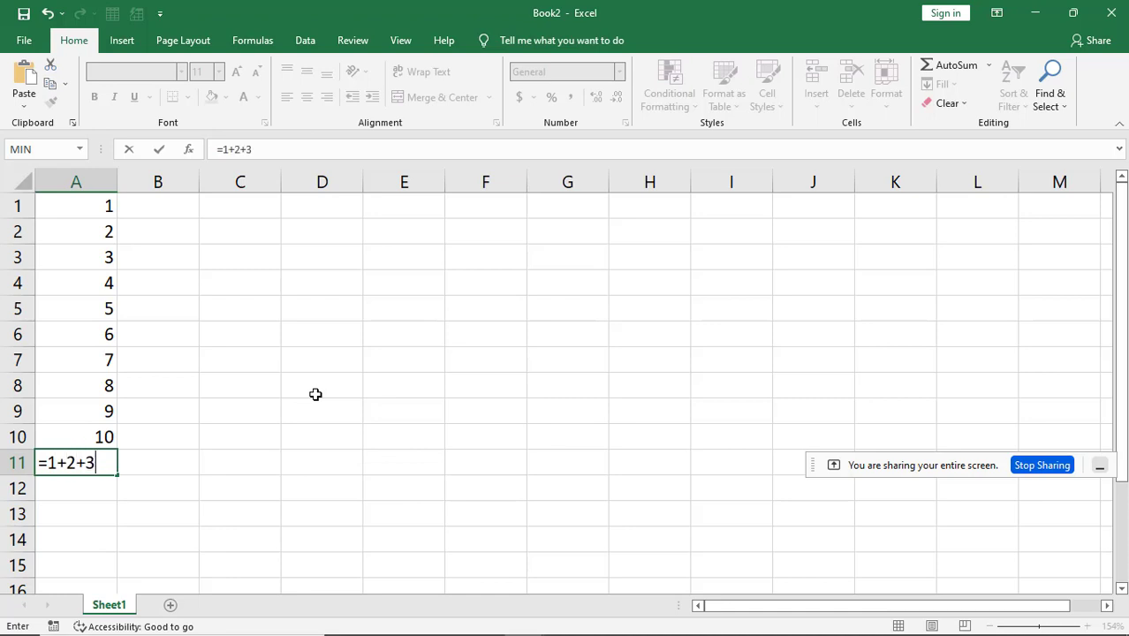
text(+4)
text(+5+)
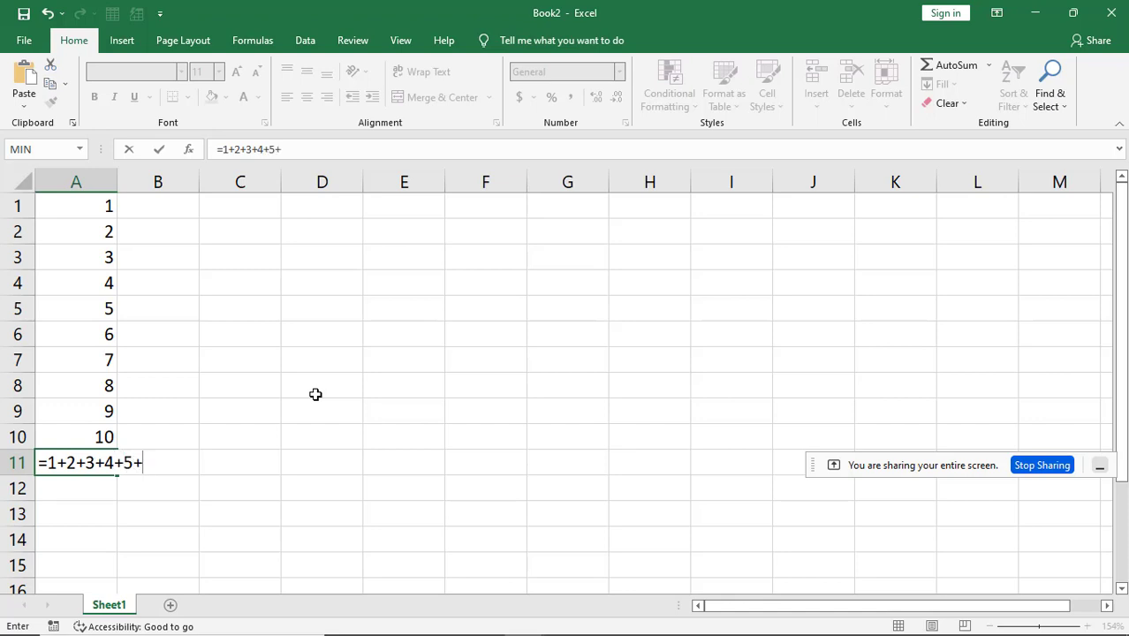
text(6+7+)
text(8+)
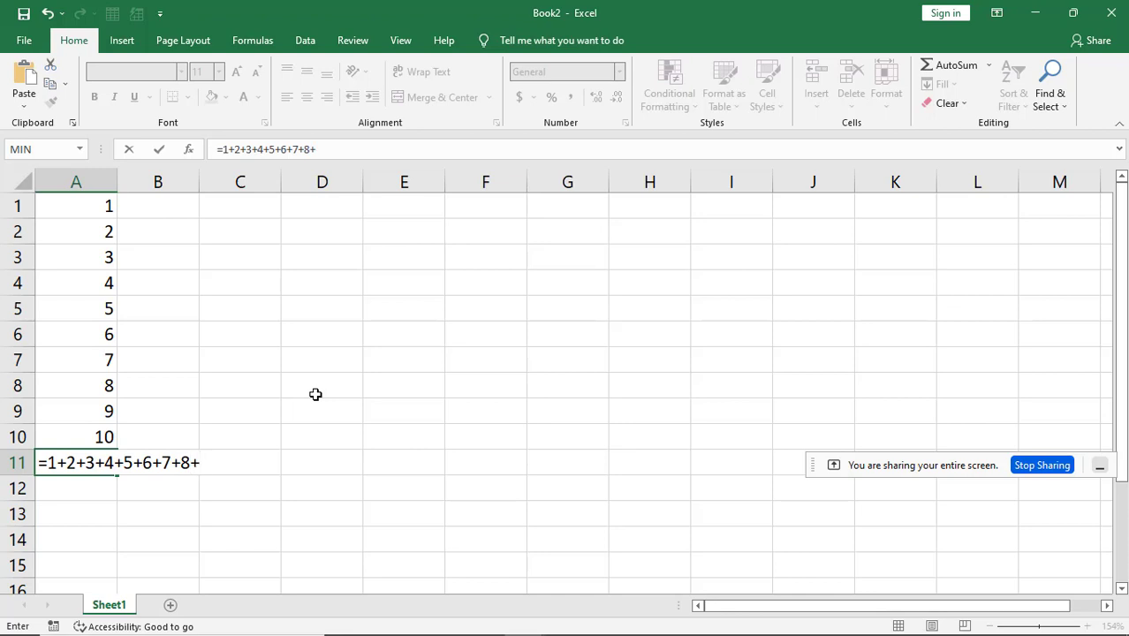
text(9+10)
key(Return)
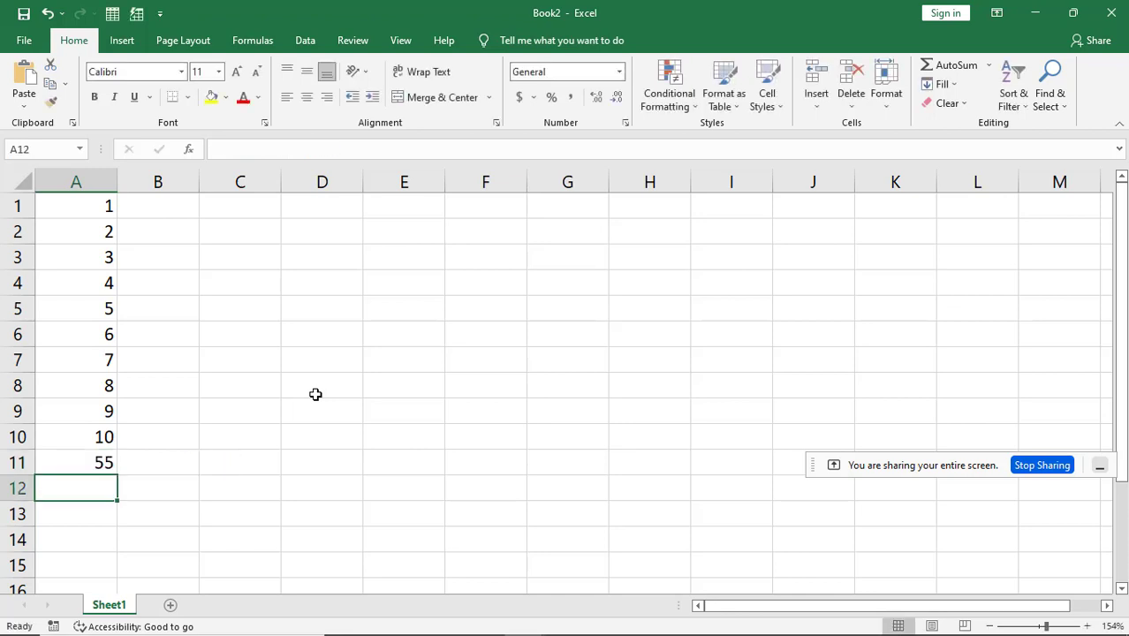
click(95, 461)
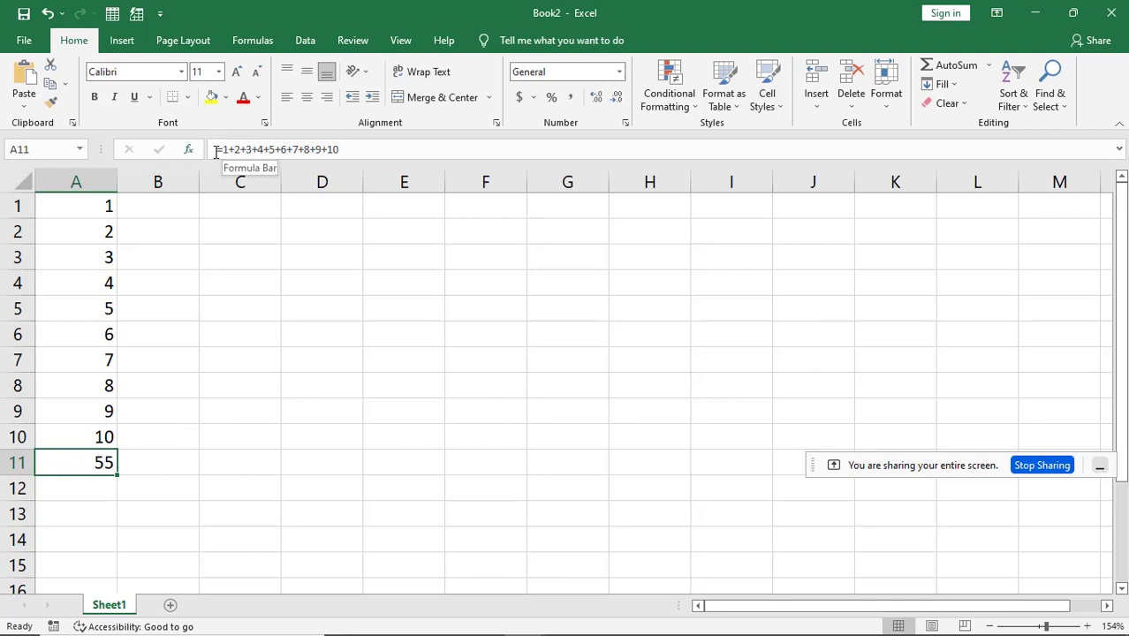
double_click(94, 497)
- Enter =SUM(A1:A10) in A12 and compare it with A11's manual addition formula, both giving 55
text(=)
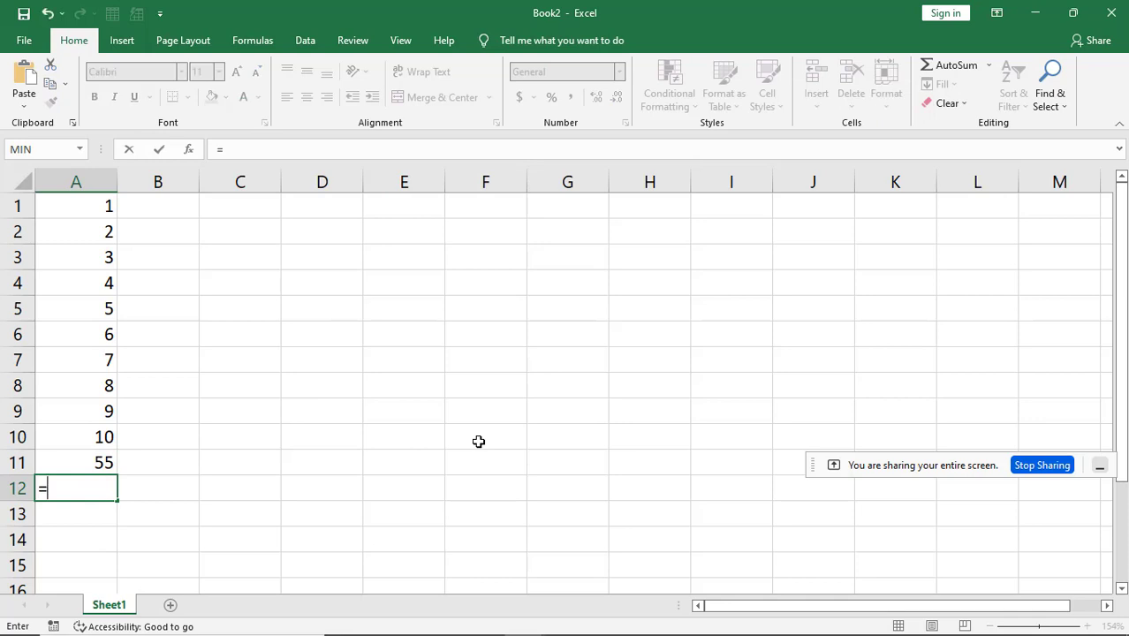
text(S)
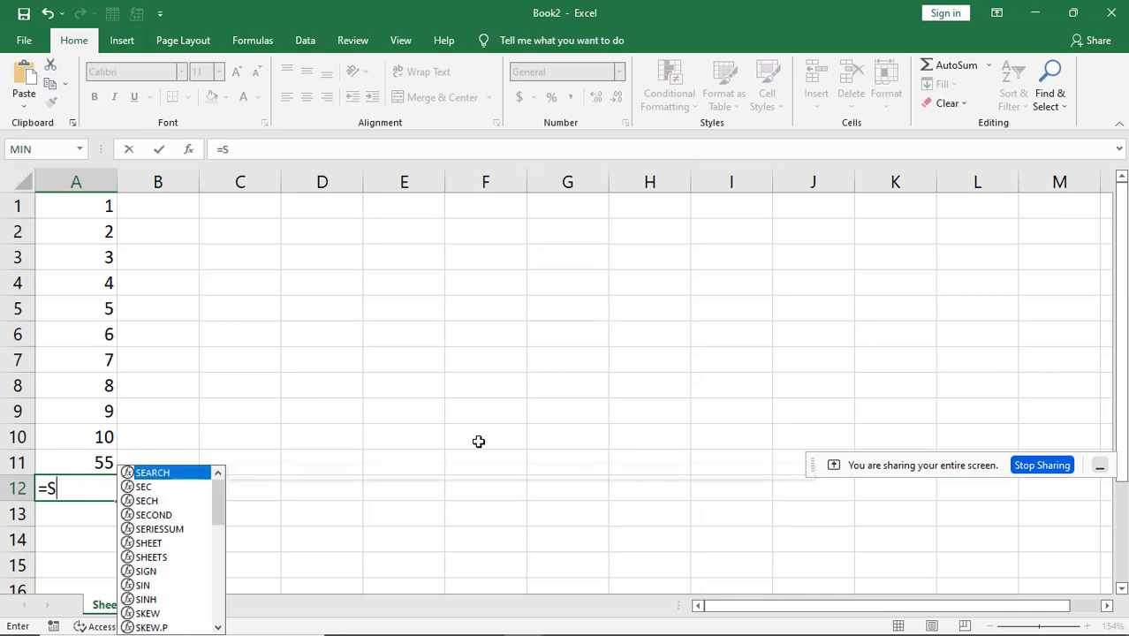
text(UM()
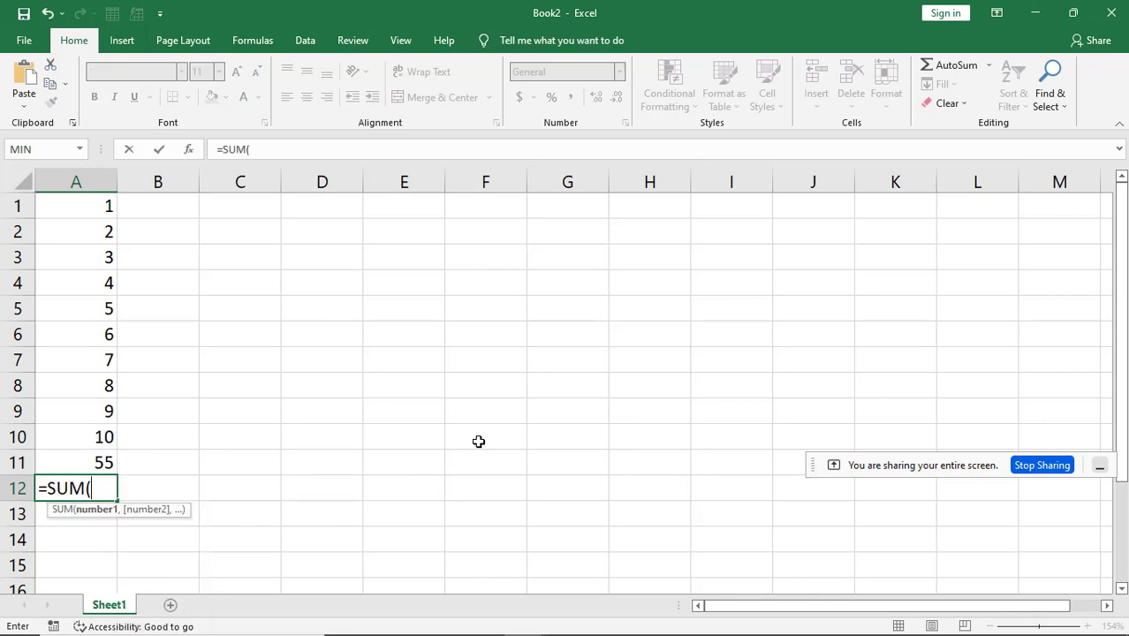
text(A)
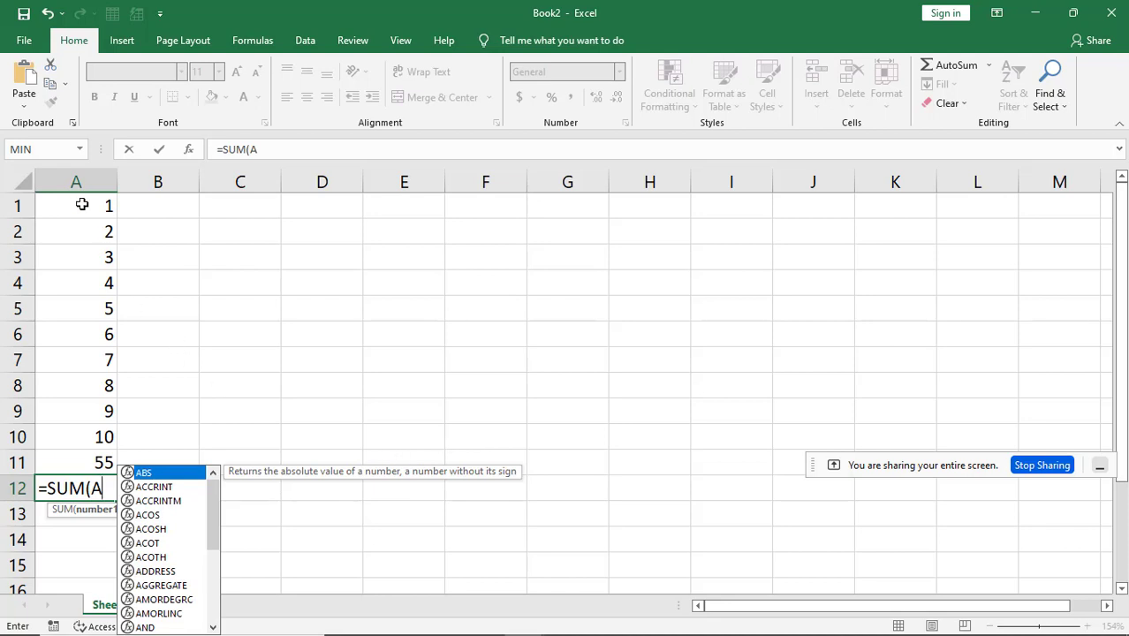
text(1:A)
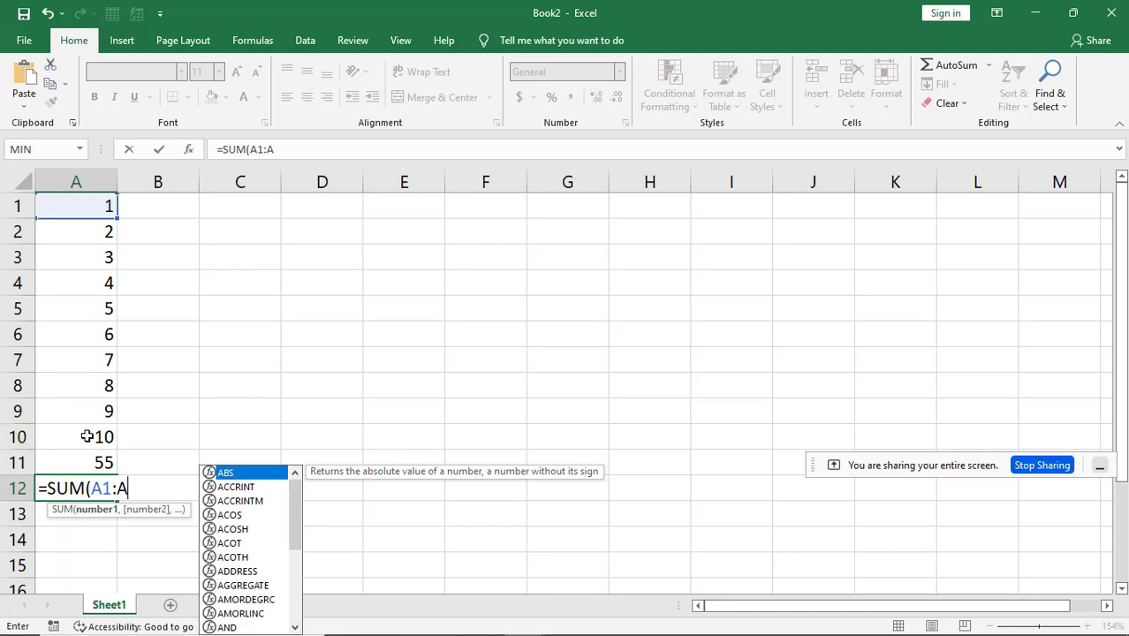
text(10)
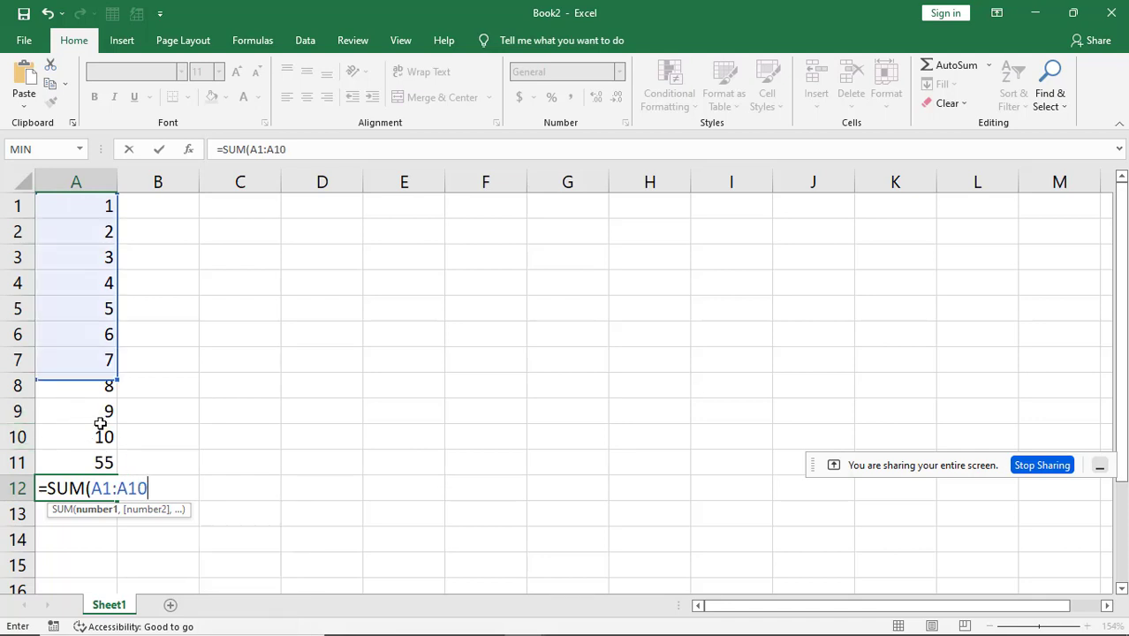
text())
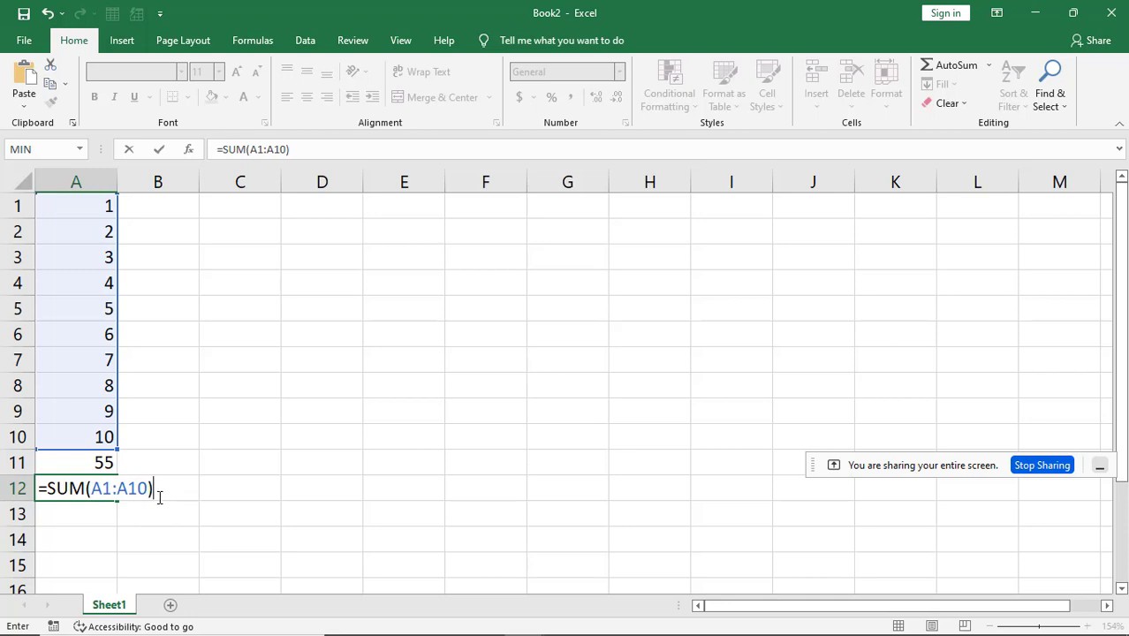
key(Return)
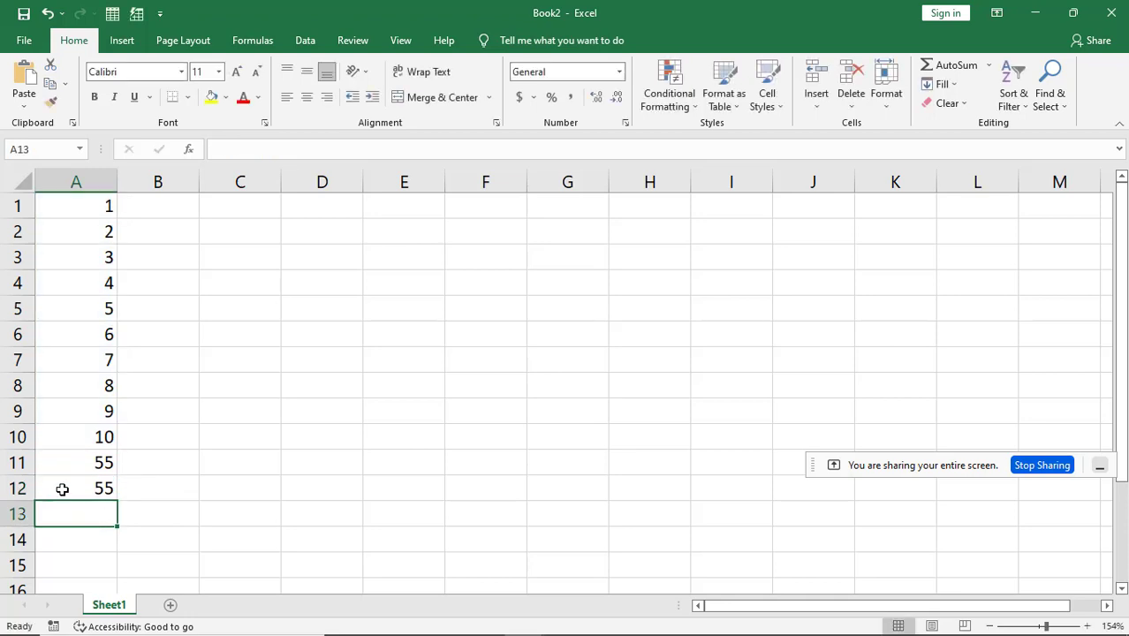
double_click(59, 490)
click(342, 488)
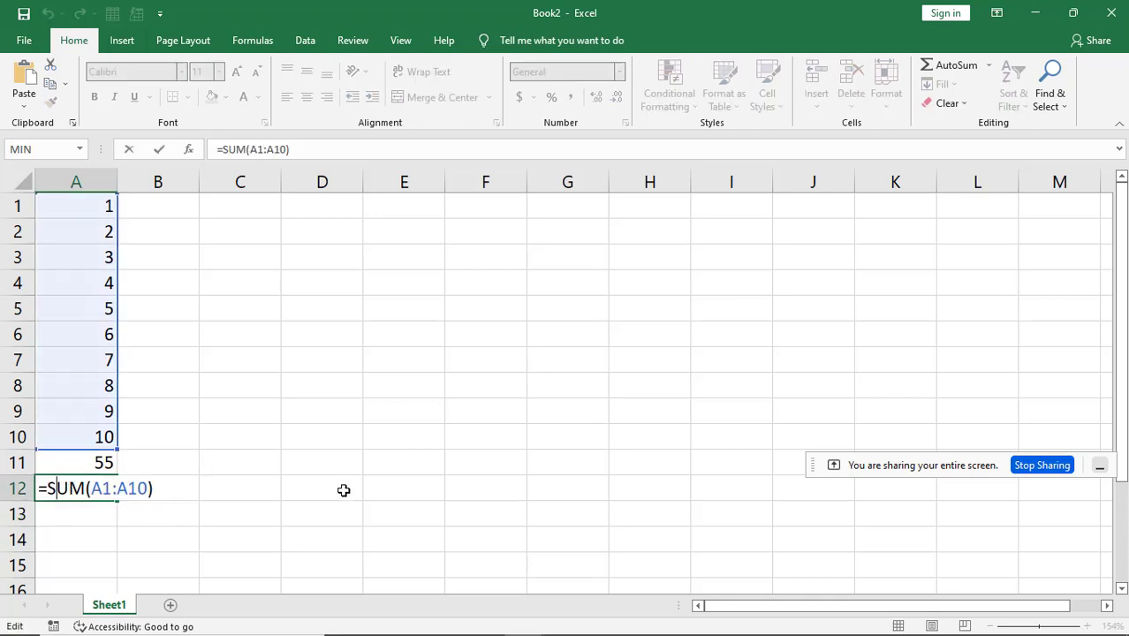
click(62, 461)
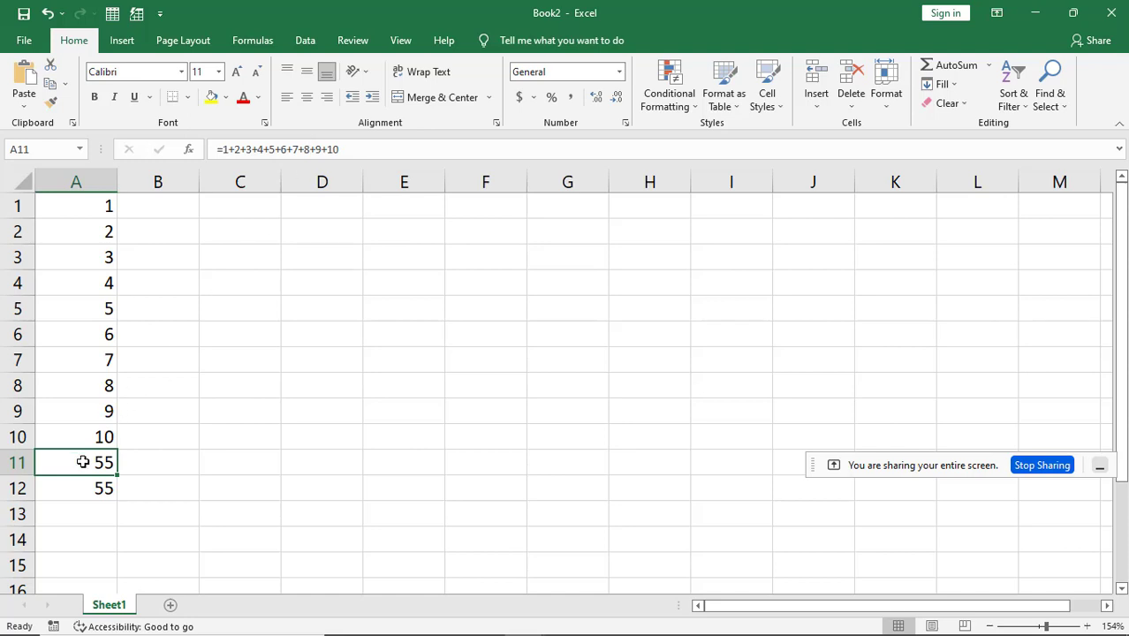
click(86, 488)
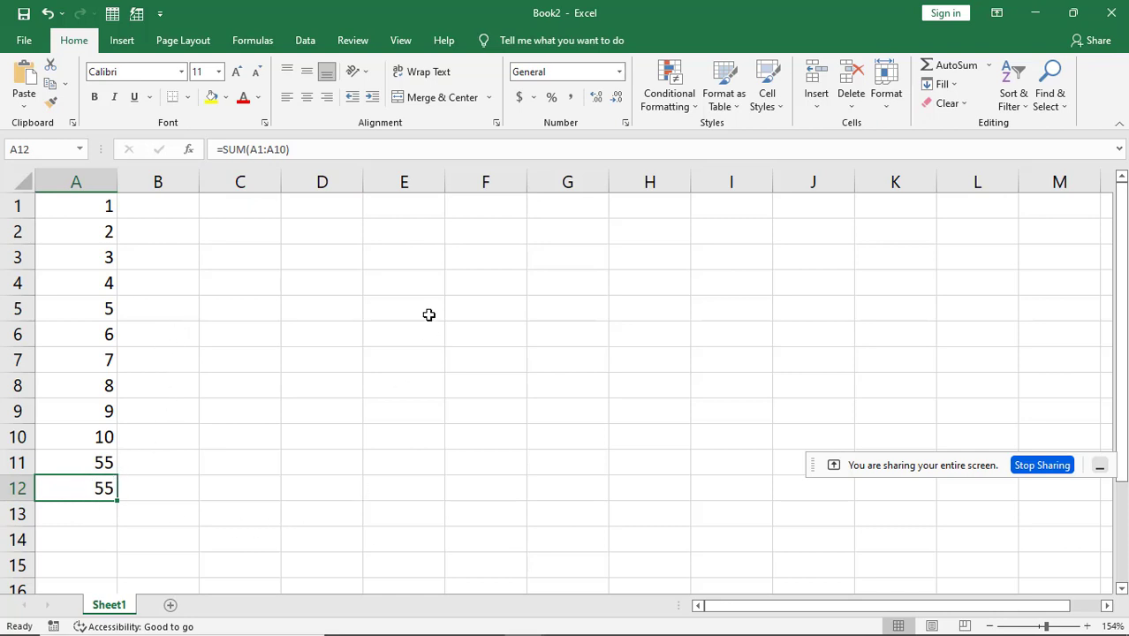
- Type the labels RELATIVE, ABSOLUTE and MIXED into cells E4, E5 and E6
click(417, 286)
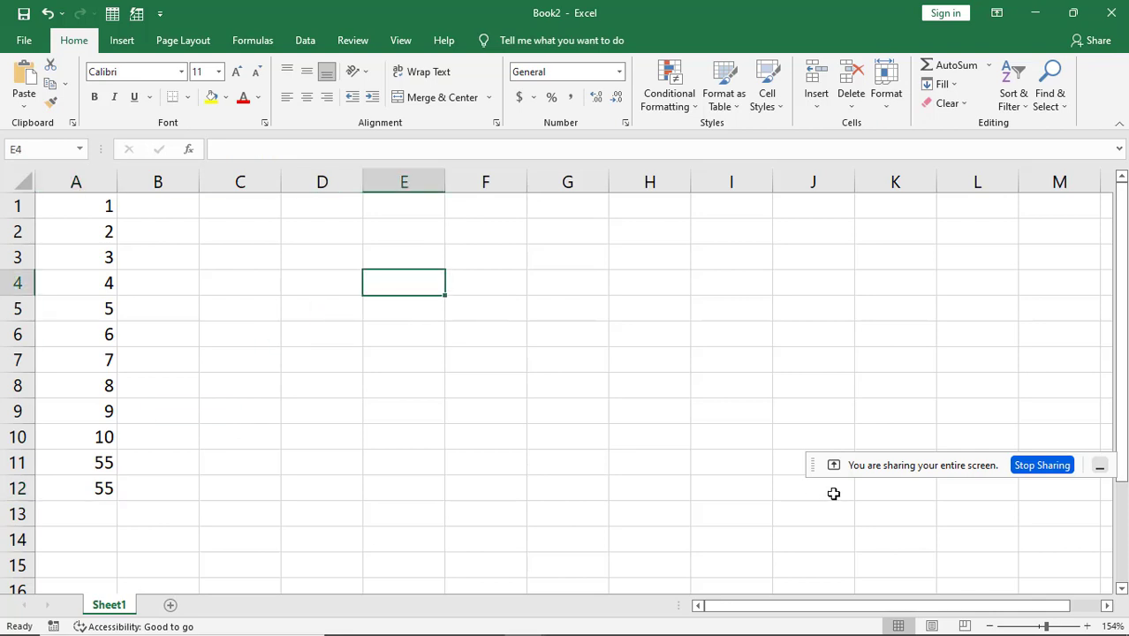
text(R)
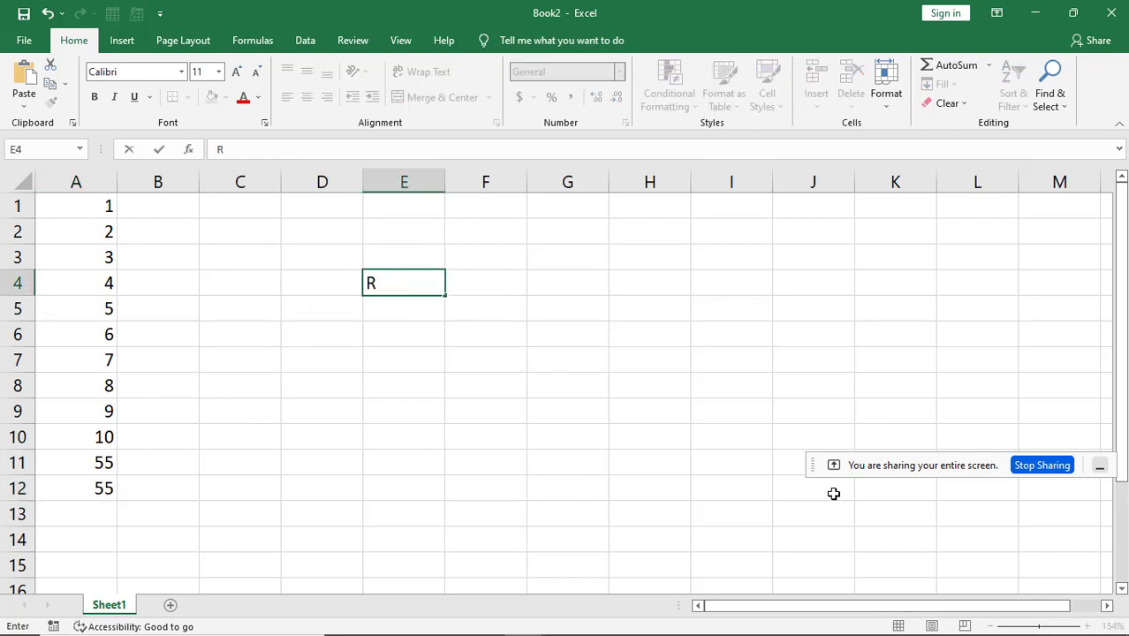
text(ELAT)
text(IVE)
key(Return)
text(A)
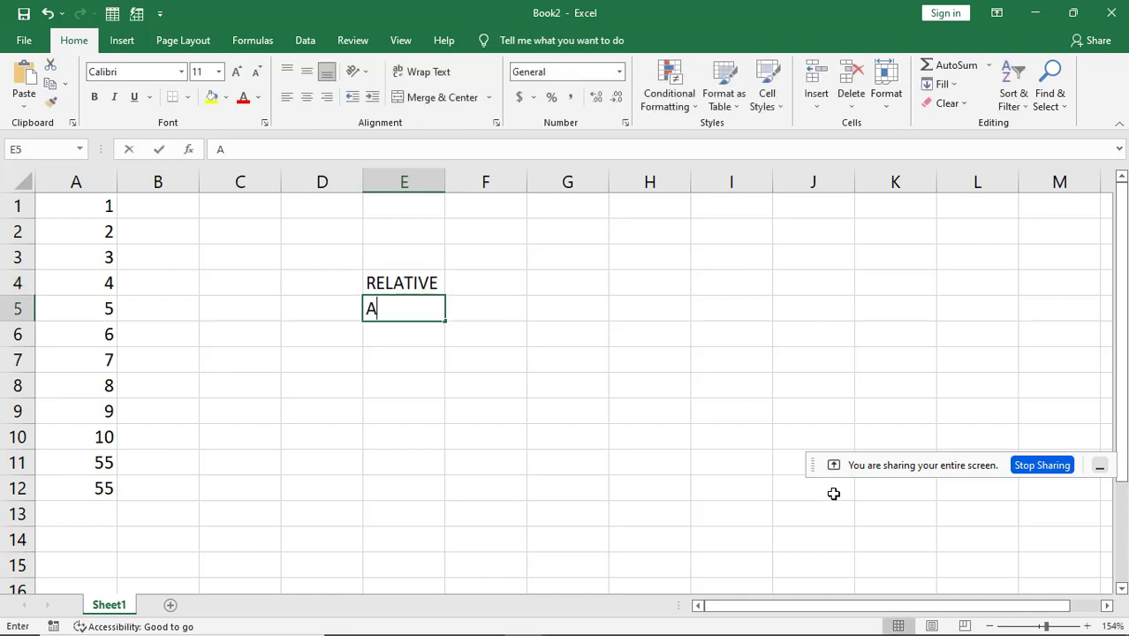
text(BSOLUTE)
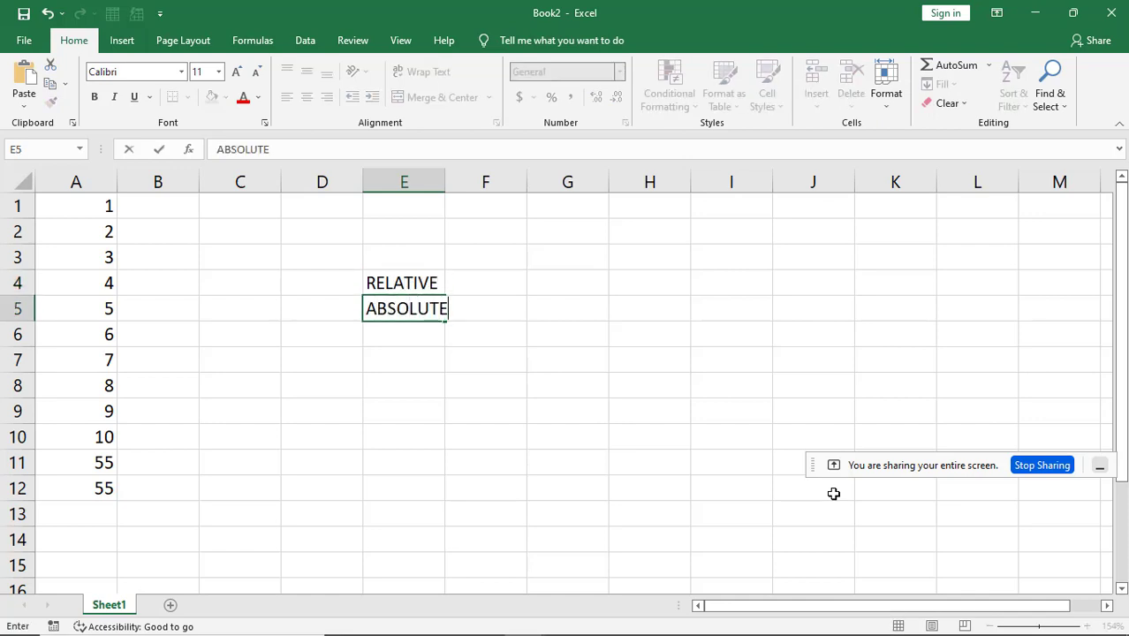
key(Return)
text(MIX)
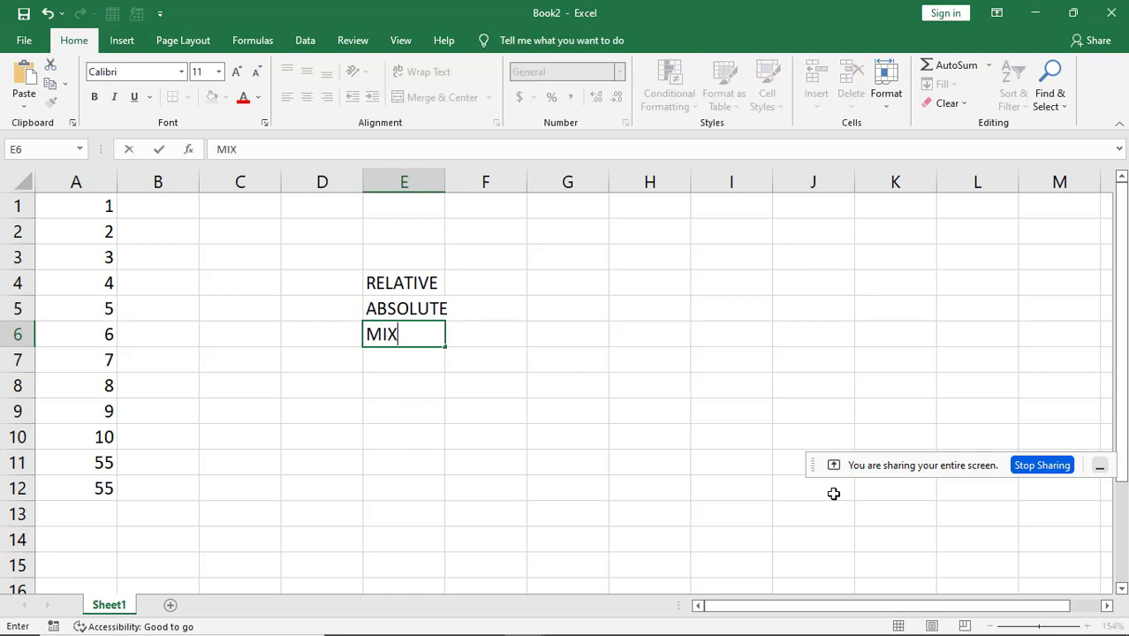
text(ED)
key(Down)
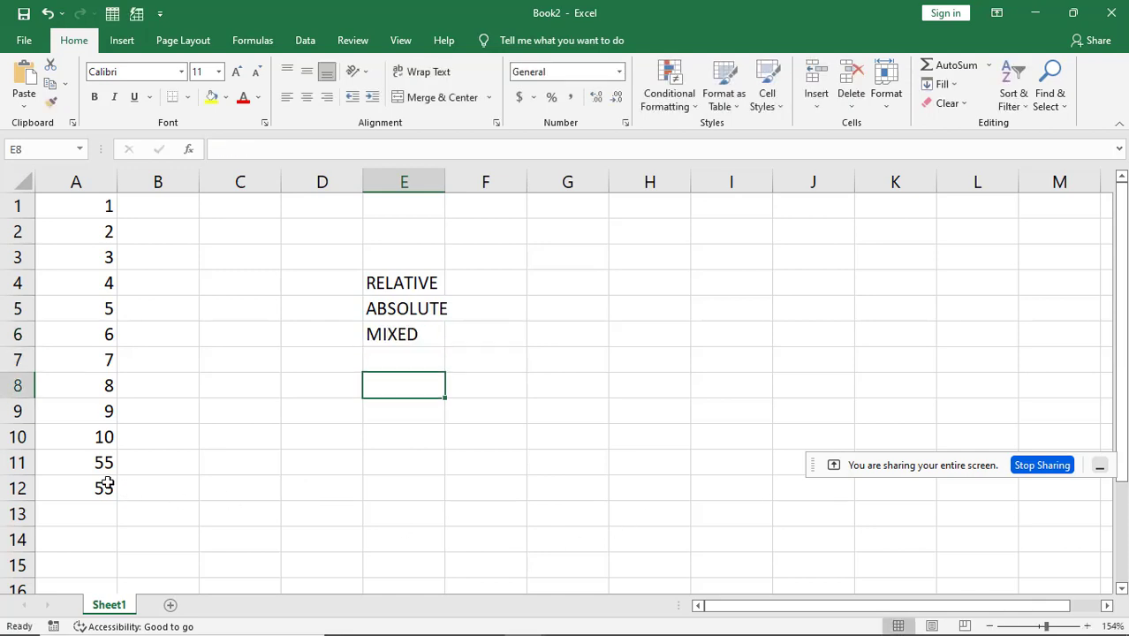
- Review the A11/A12 formulas and E4:E6 labels, then bring up the BHTE absolute reference lesson
click(74, 473)
click(75, 487)
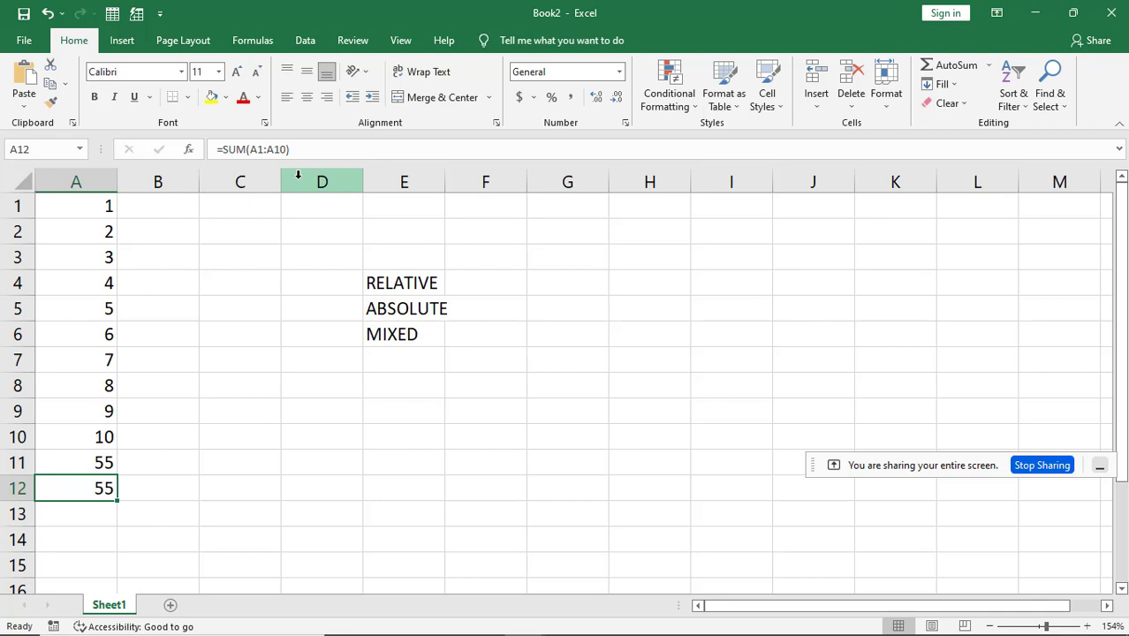
click(390, 284)
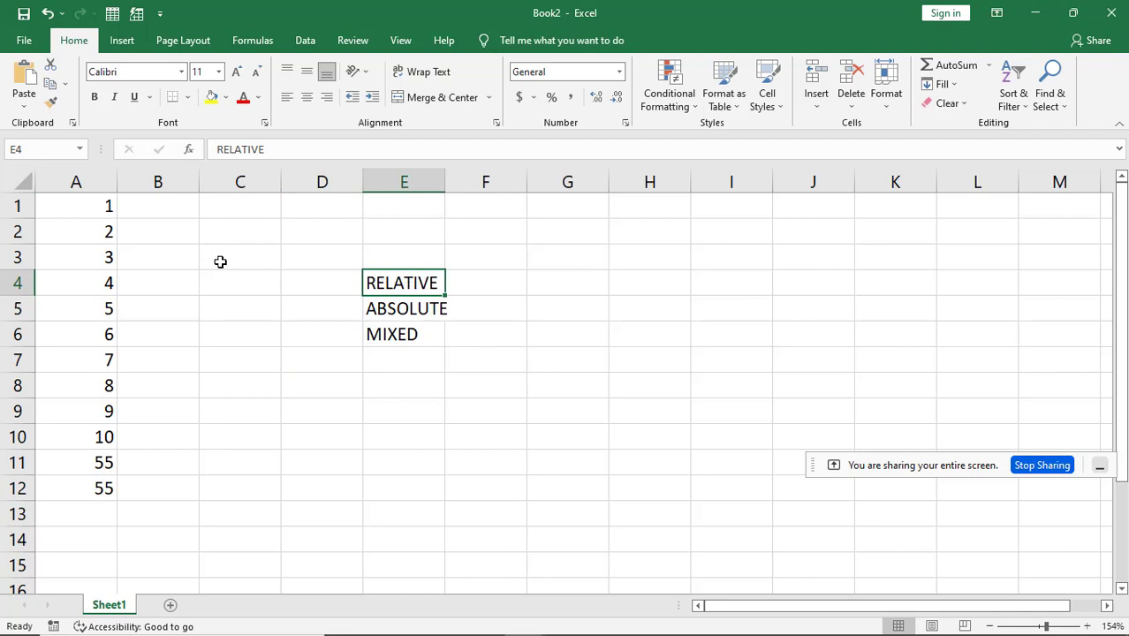
click(408, 318)
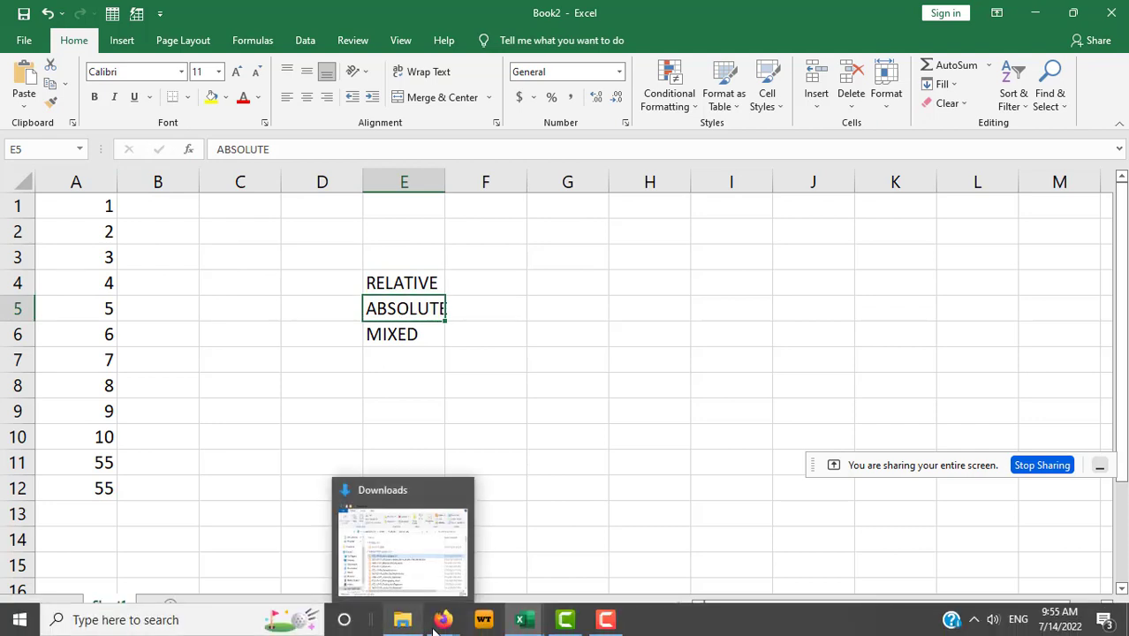
click(377, 282)
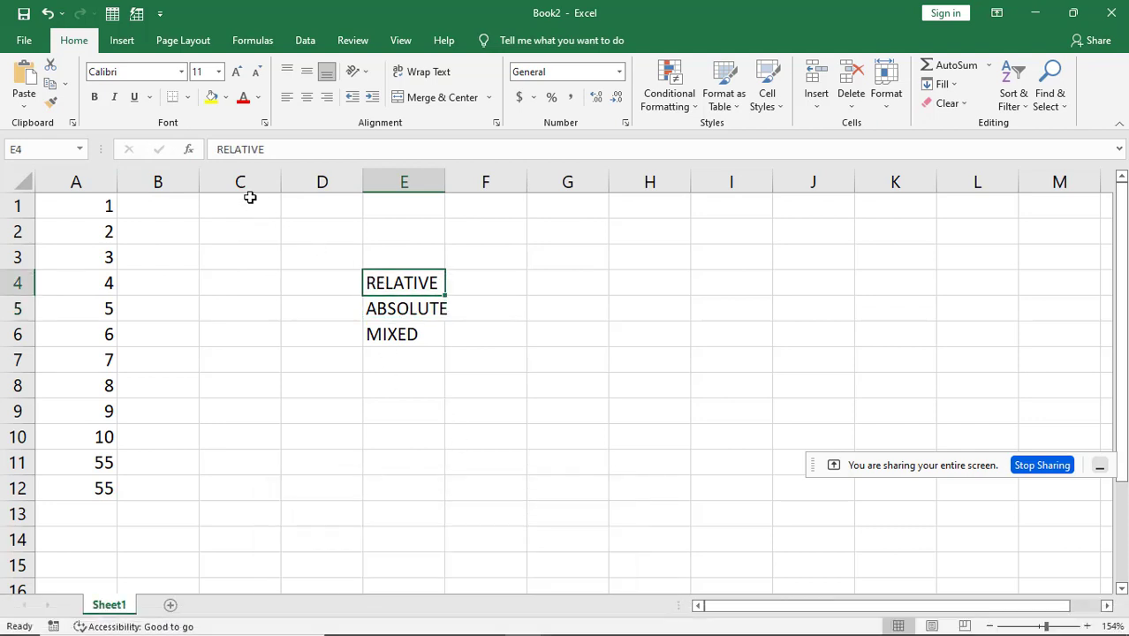
click(105, 491)
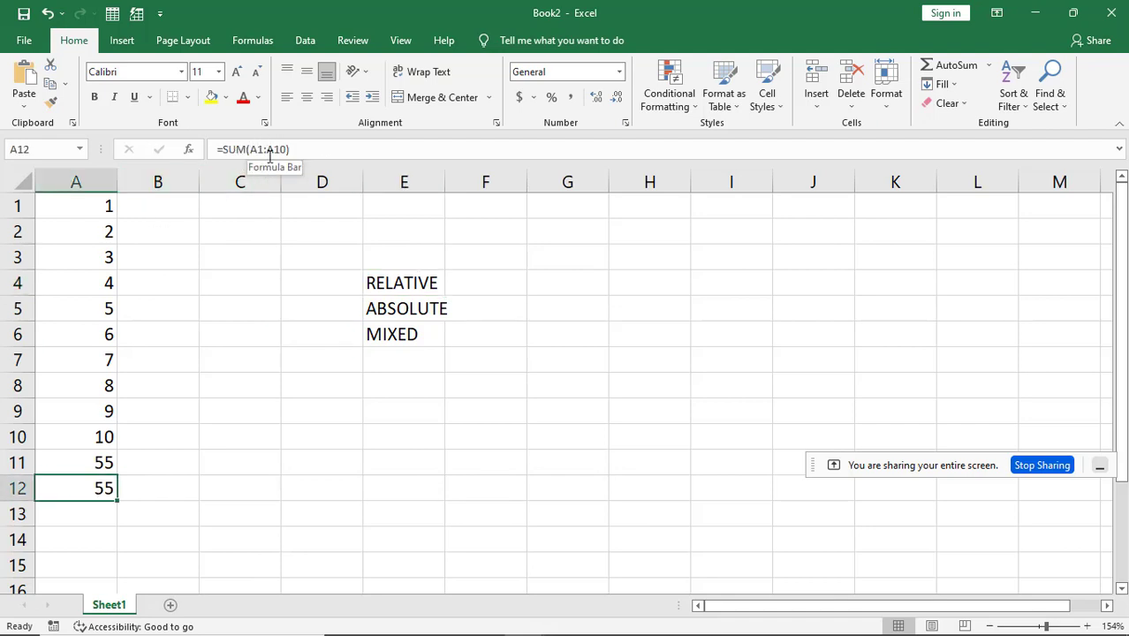
mouse_move(186, 629)
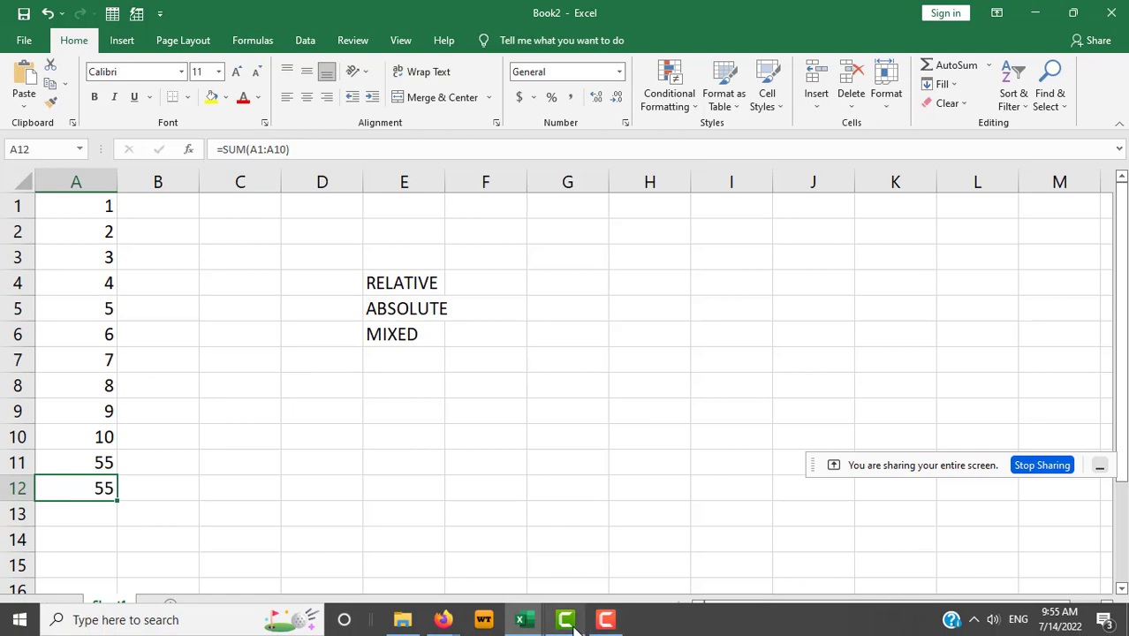
mouse_move(574, 629)
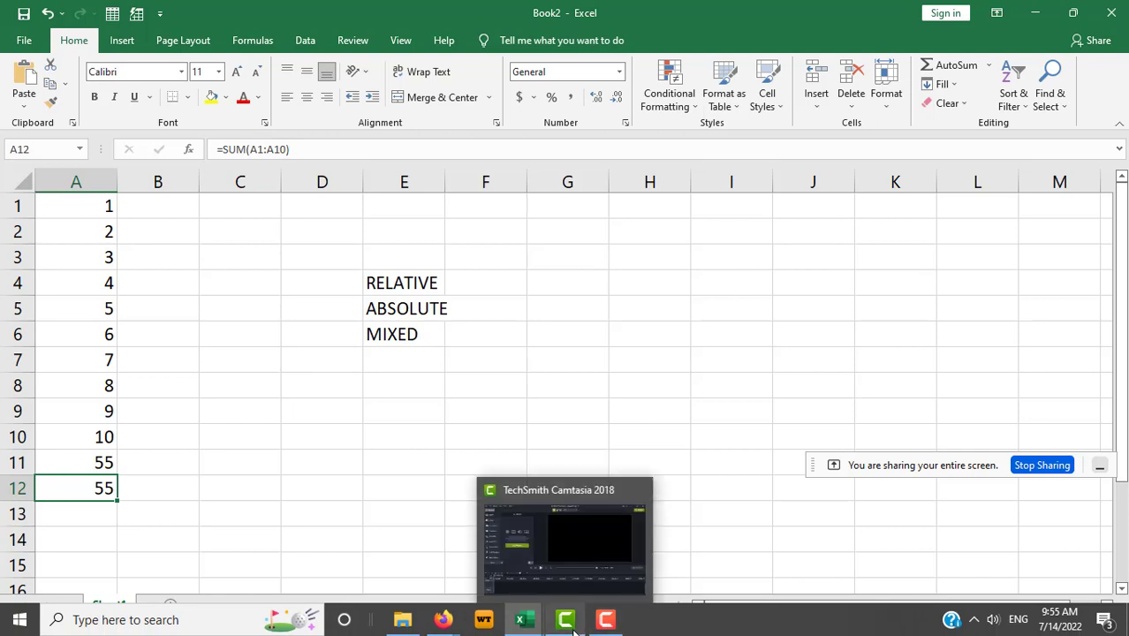
click(408, 315)
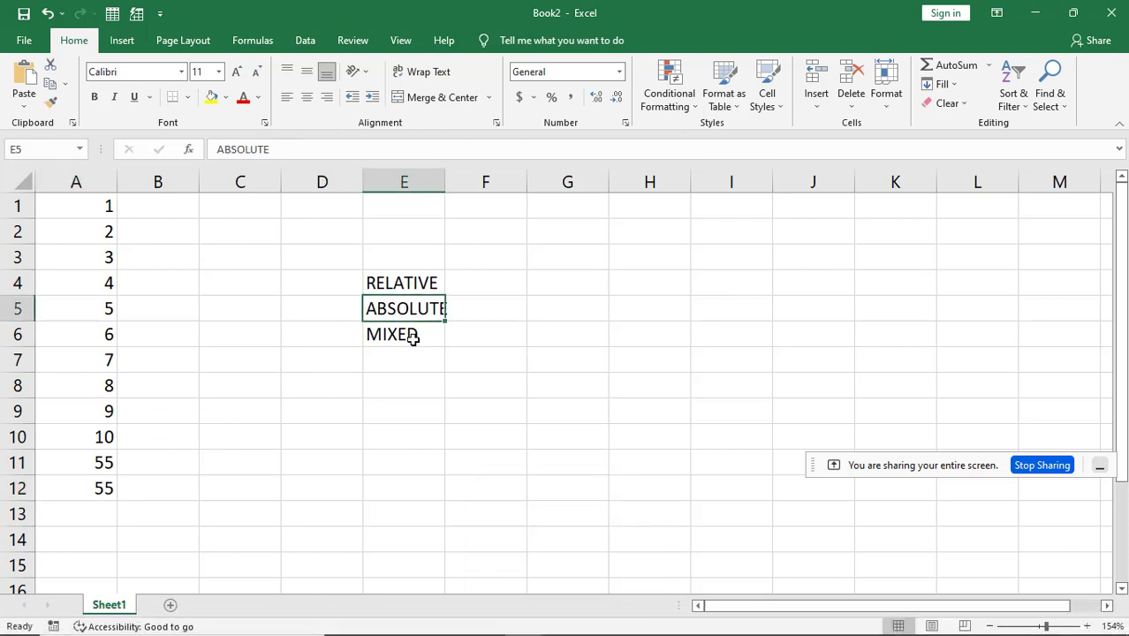
click(413, 338)
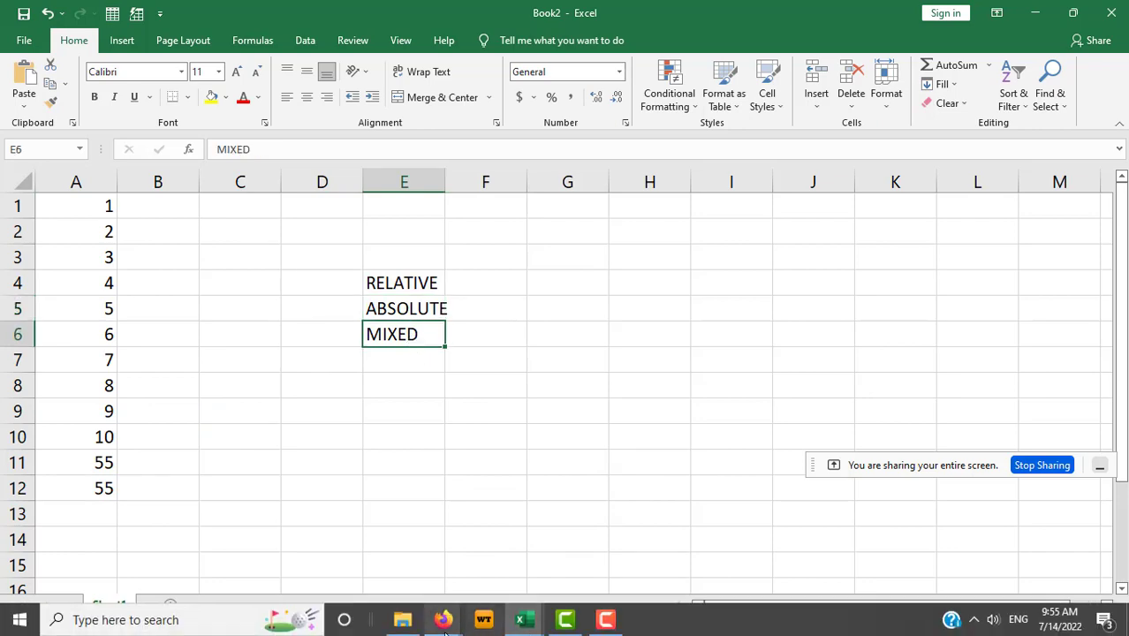
click(445, 622)
click(357, 560)
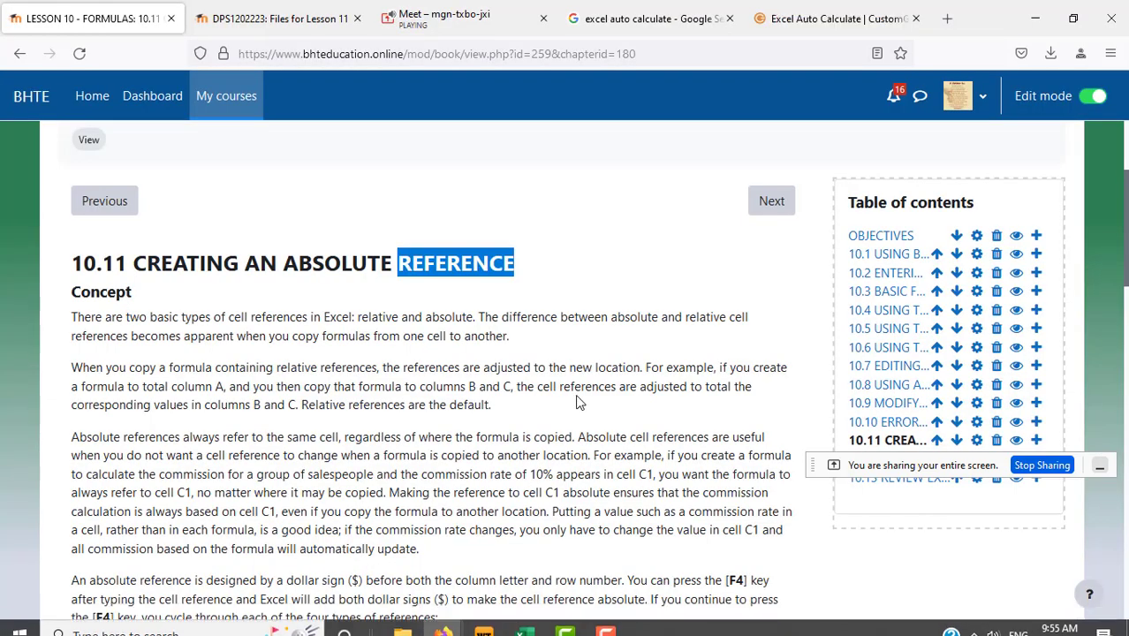
- Read through the absolute reference lesson, highlighting the phrase 'dollar sign ($)'
scroll(579, 402, down, 3)
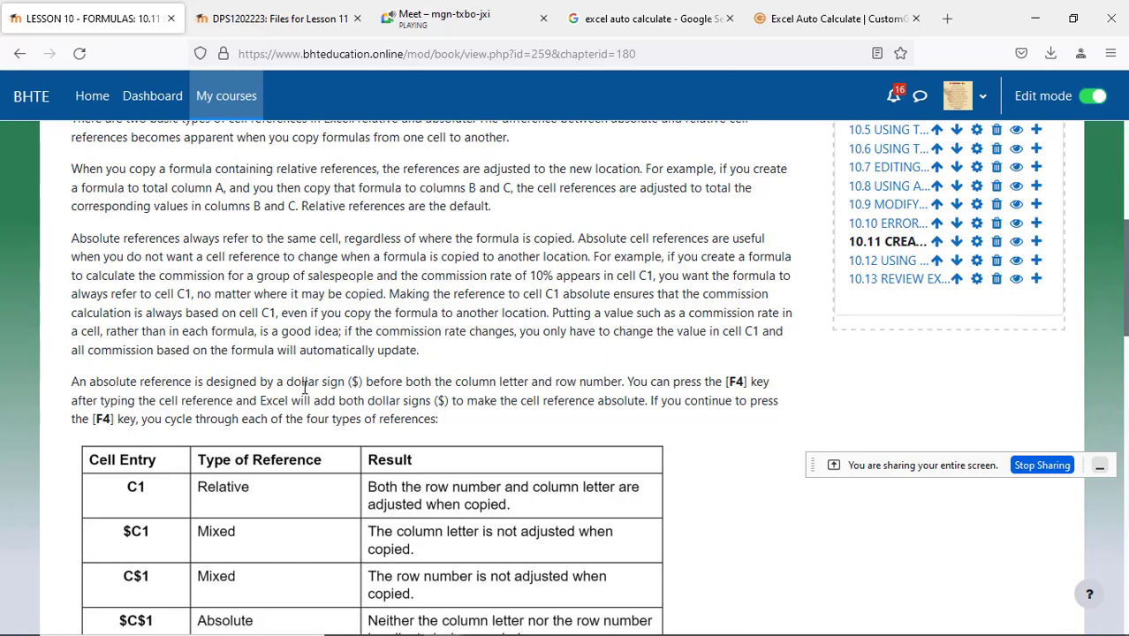
drag(285, 382, 360, 382)
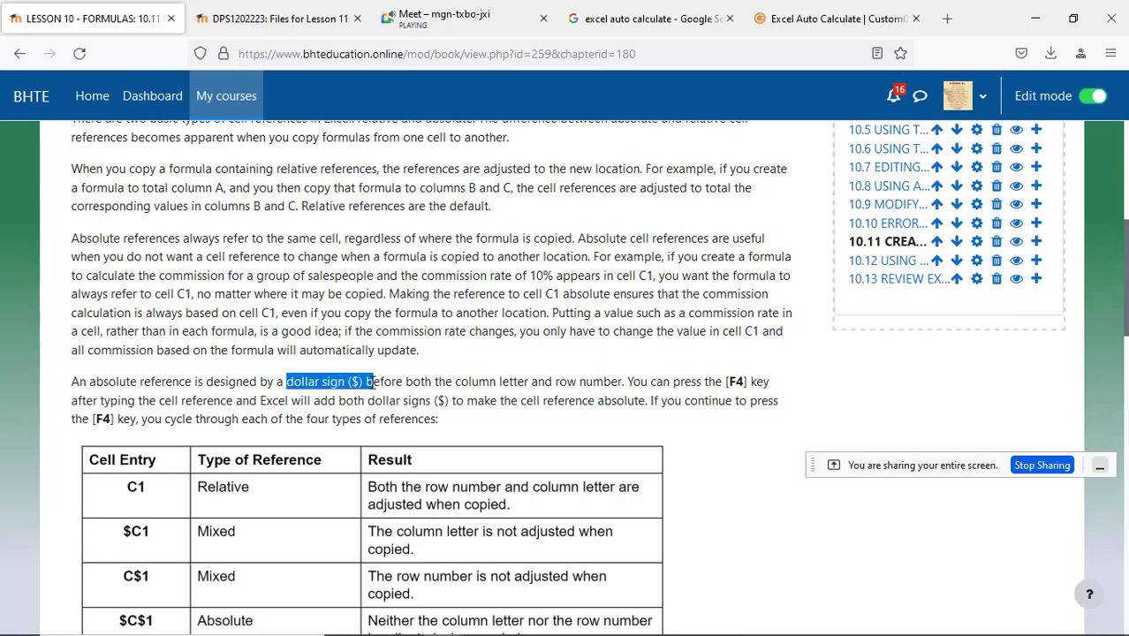
click(785, 400)
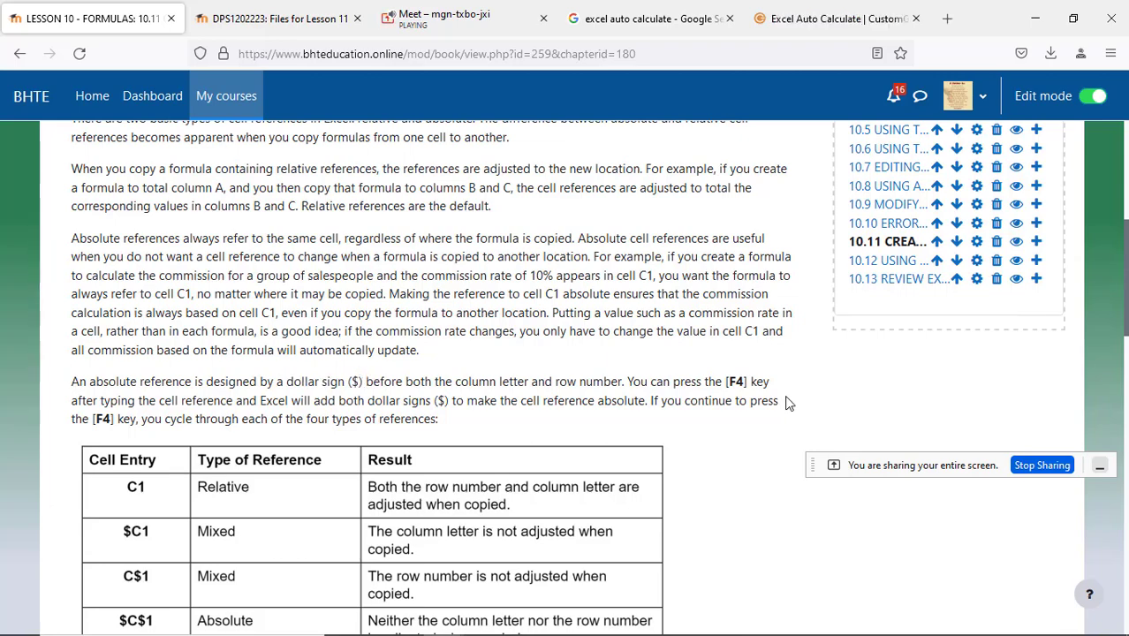
scroll(367, 317, down, 6)
scroll(367, 318, up, 3)
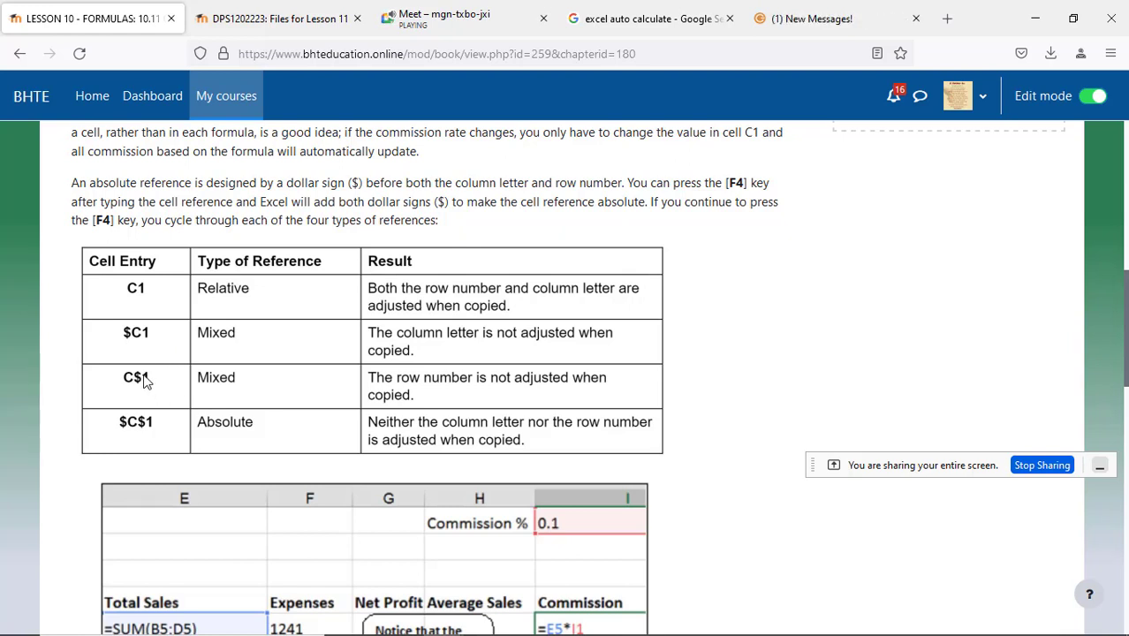
mouse_move(938, 632)
scroll(174, 377, down, 3)
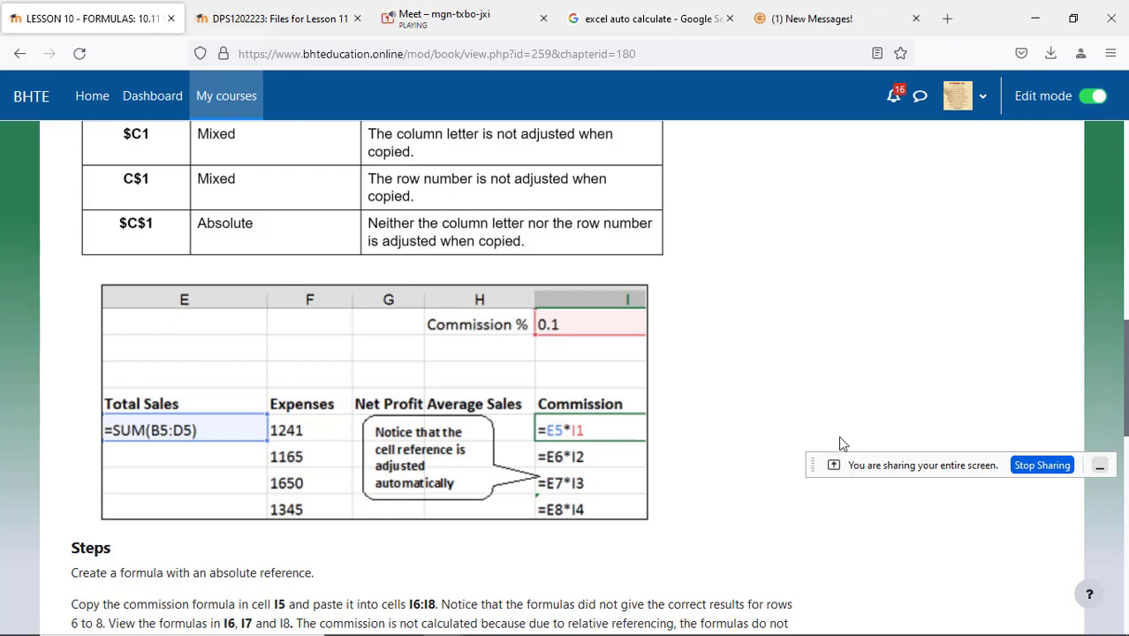
scroll(778, 450, down, 2)
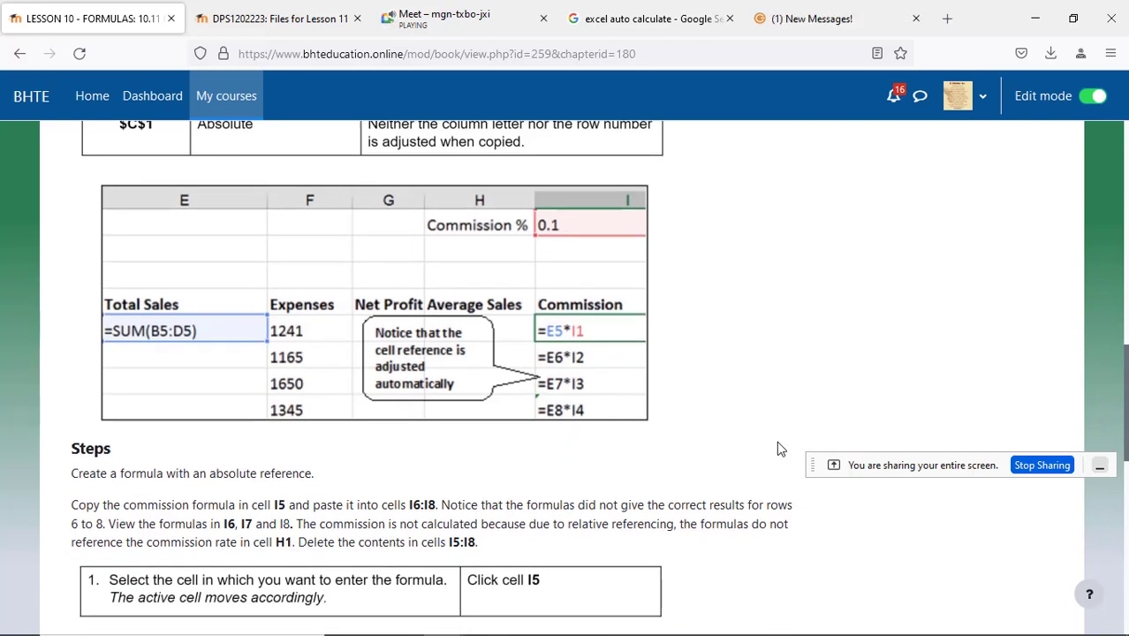
scroll(777, 449, down, 2)
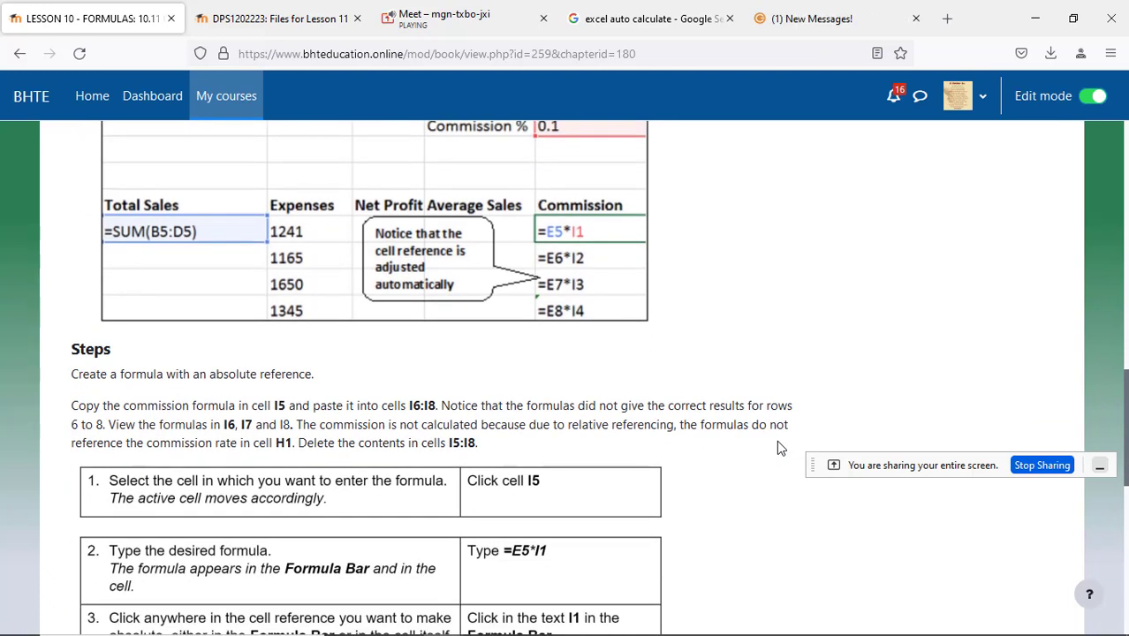
scroll(777, 448, up, 2)
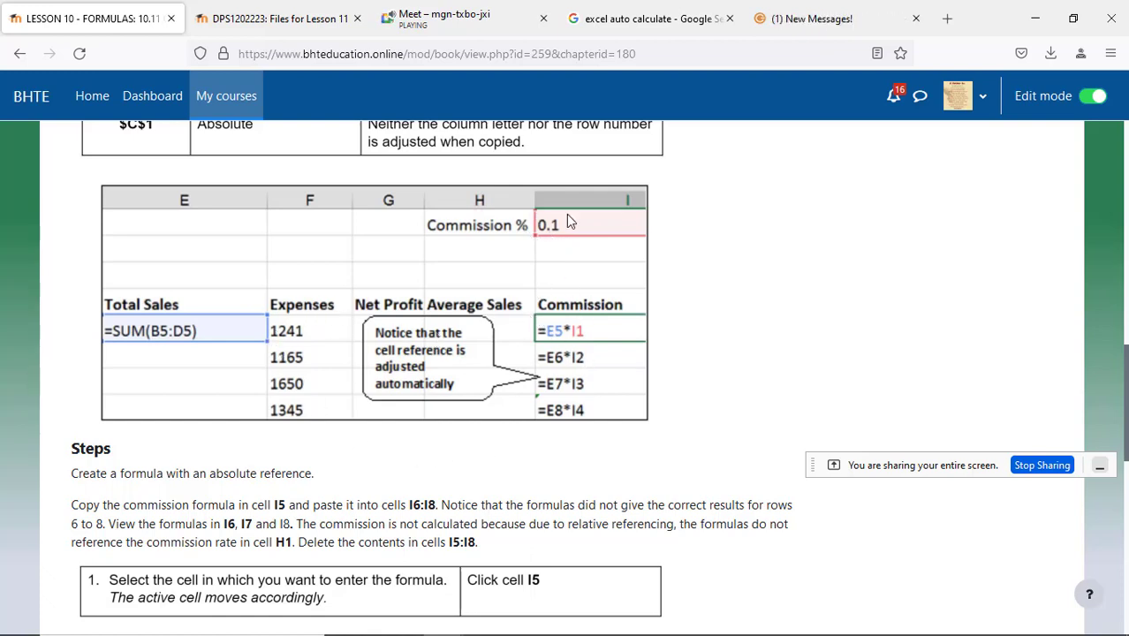
scroll(821, 391, down, 2)
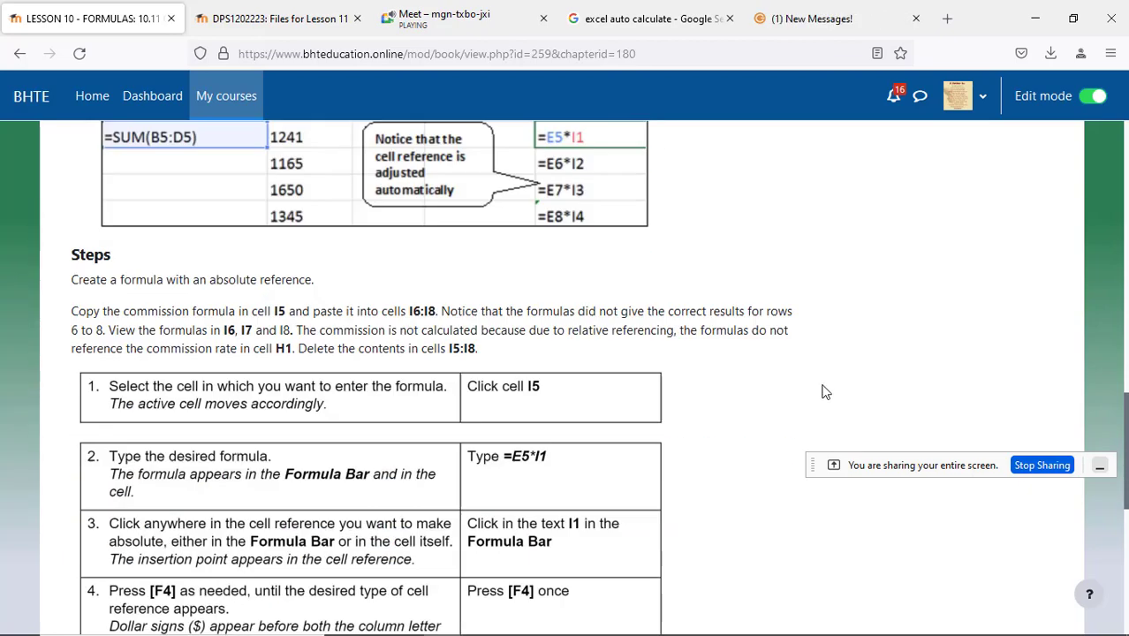
scroll(821, 391, down, 1)
scroll(821, 392, down, 2)
scroll(822, 392, down, 1)
scroll(823, 390, up, 3)
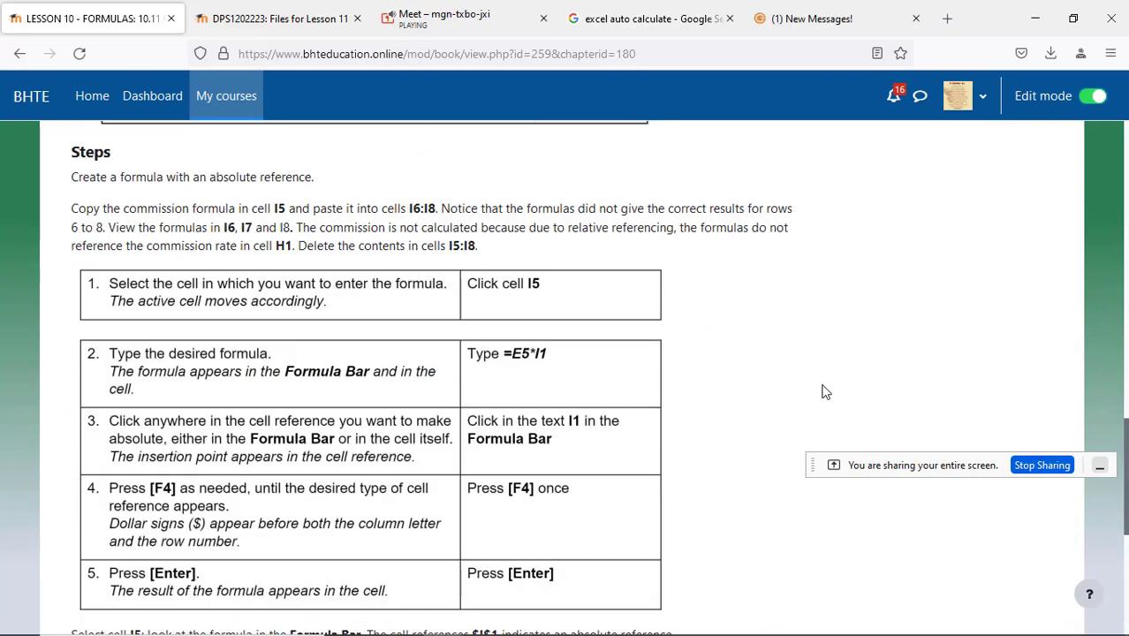
scroll(817, 384, up, 5)
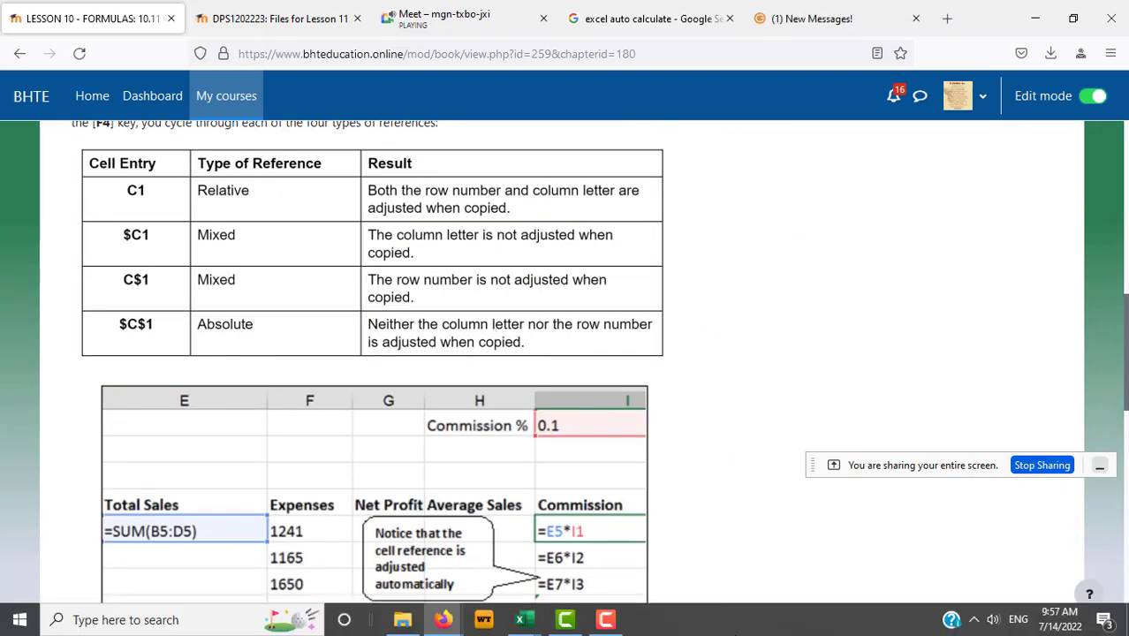
- Close the Google Search and New Messages browser tabs
click(916, 18)
click(729, 18)
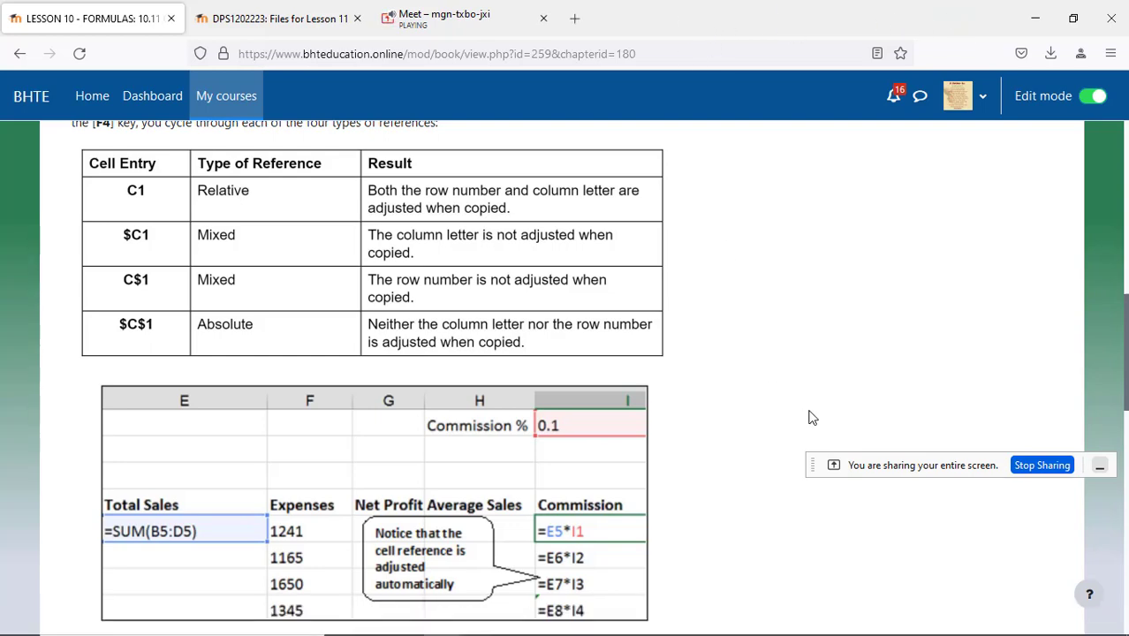
scroll(805, 413, down, 5)
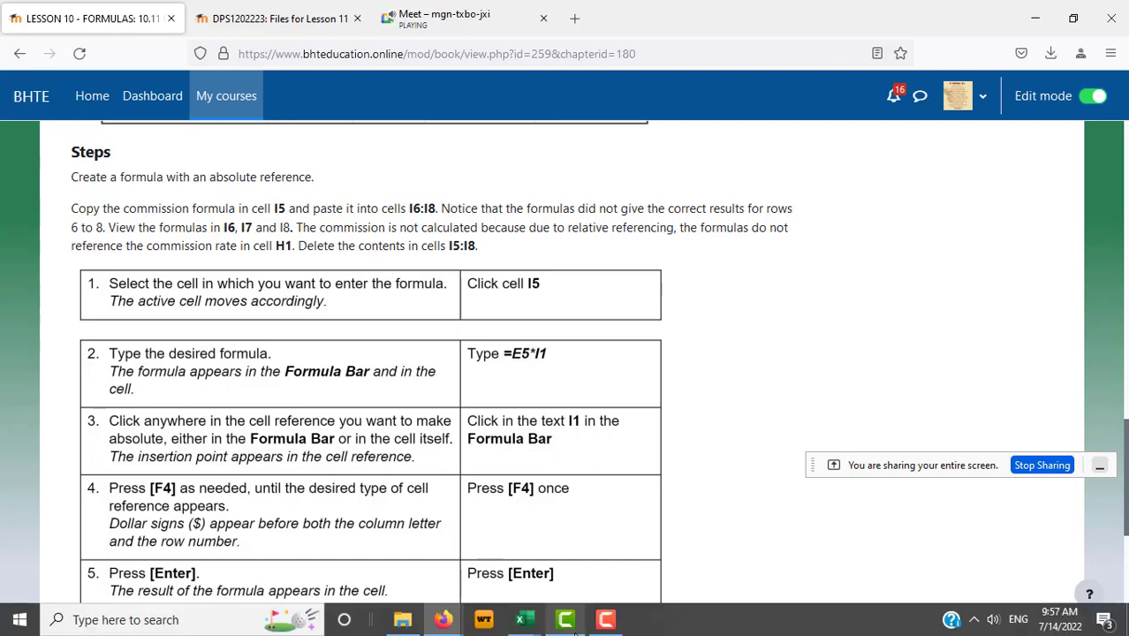
- In the Formula workbook, check I1's rate and fill I5's commission formula down to I8
mouse_move(522, 620)
click(465, 559)
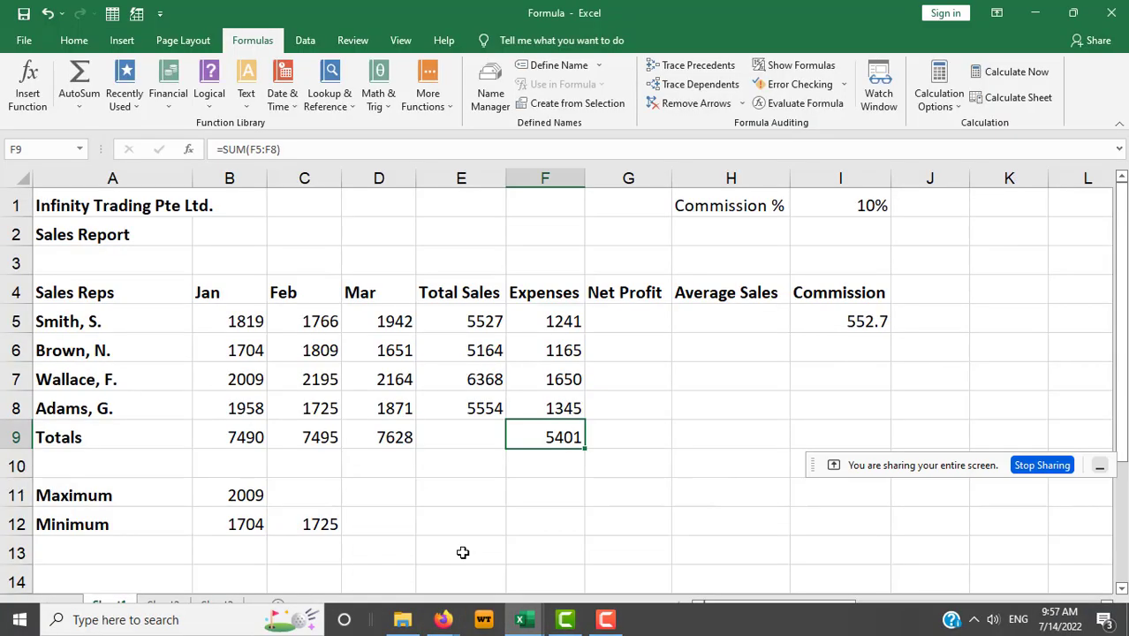
click(859, 204)
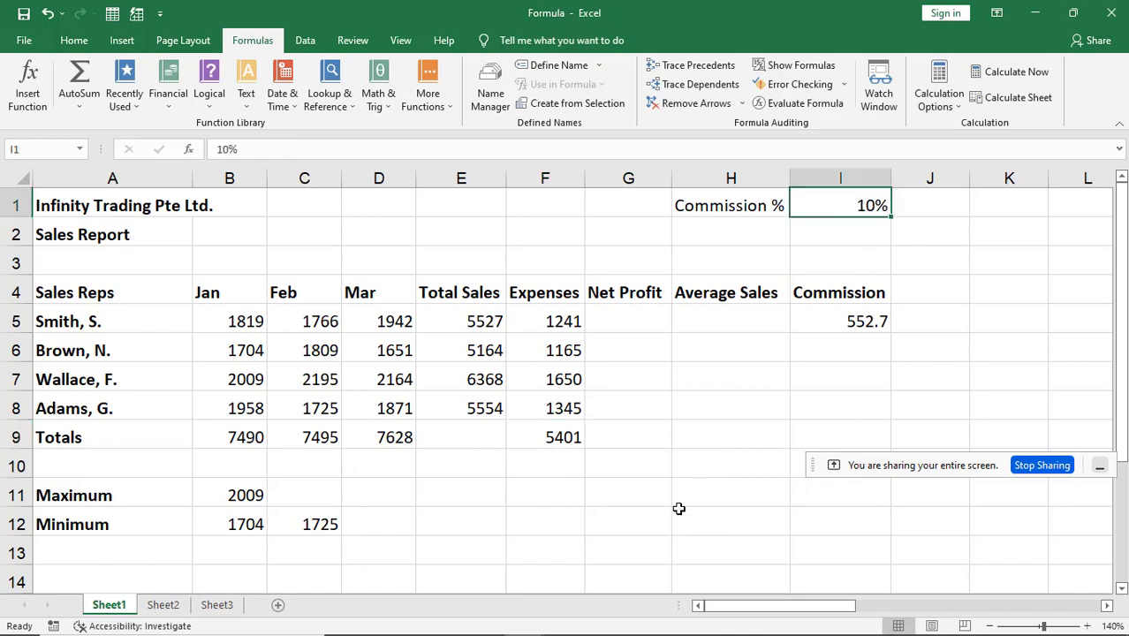
click(843, 320)
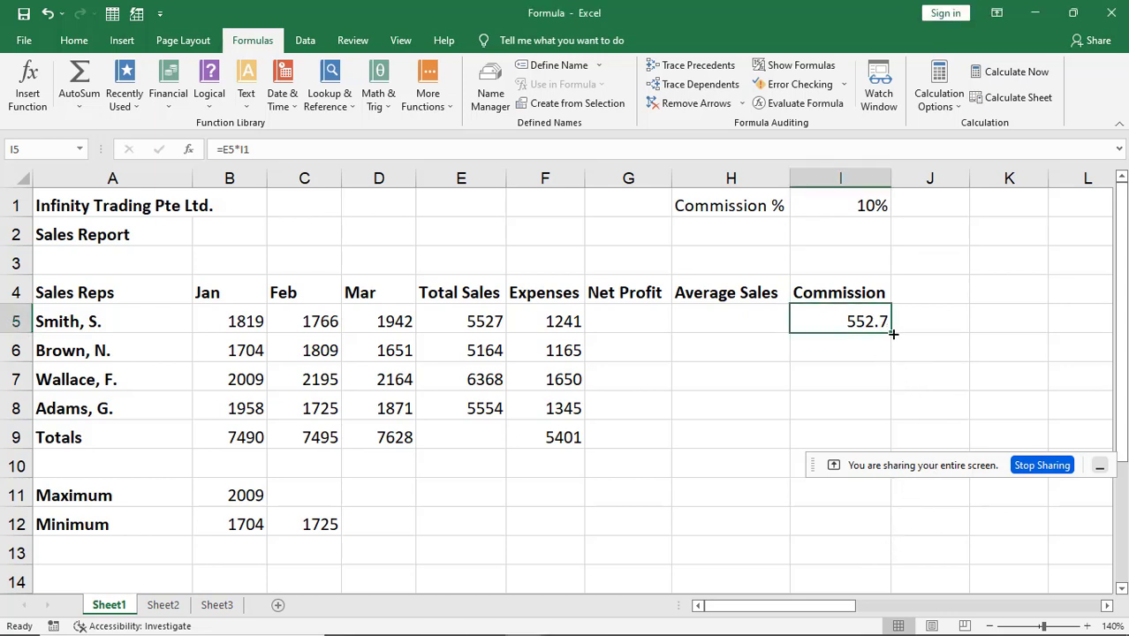
drag(892, 334, 897, 408)
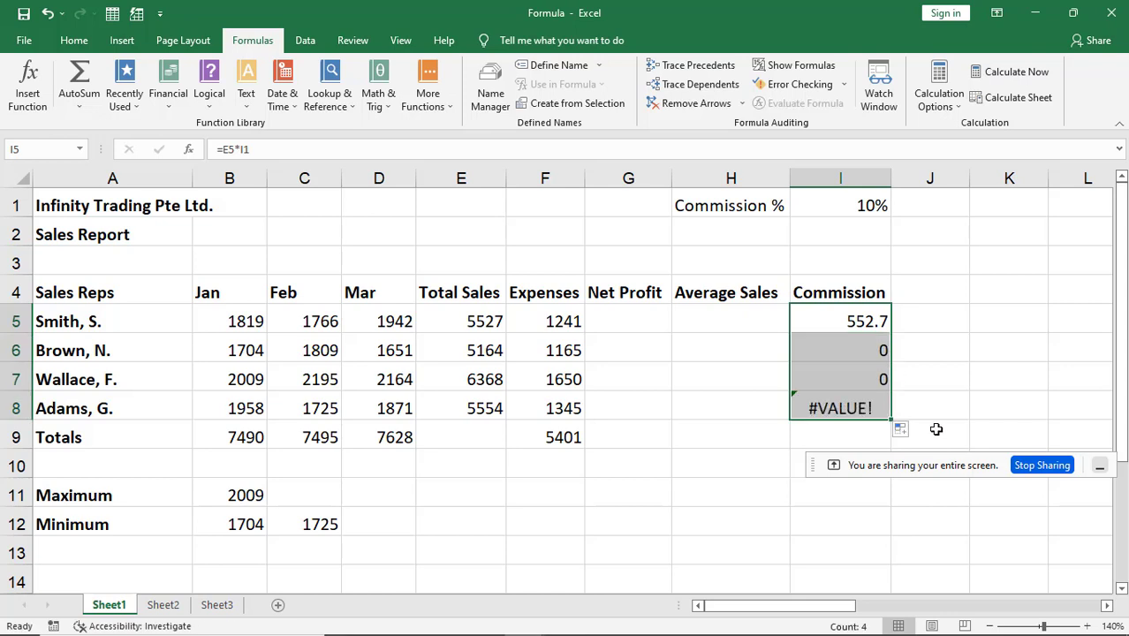
click(974, 432)
- Inspect the copied formulas in I6 and I7 against E5:E8, then select the wrong results I6:I8
click(861, 351)
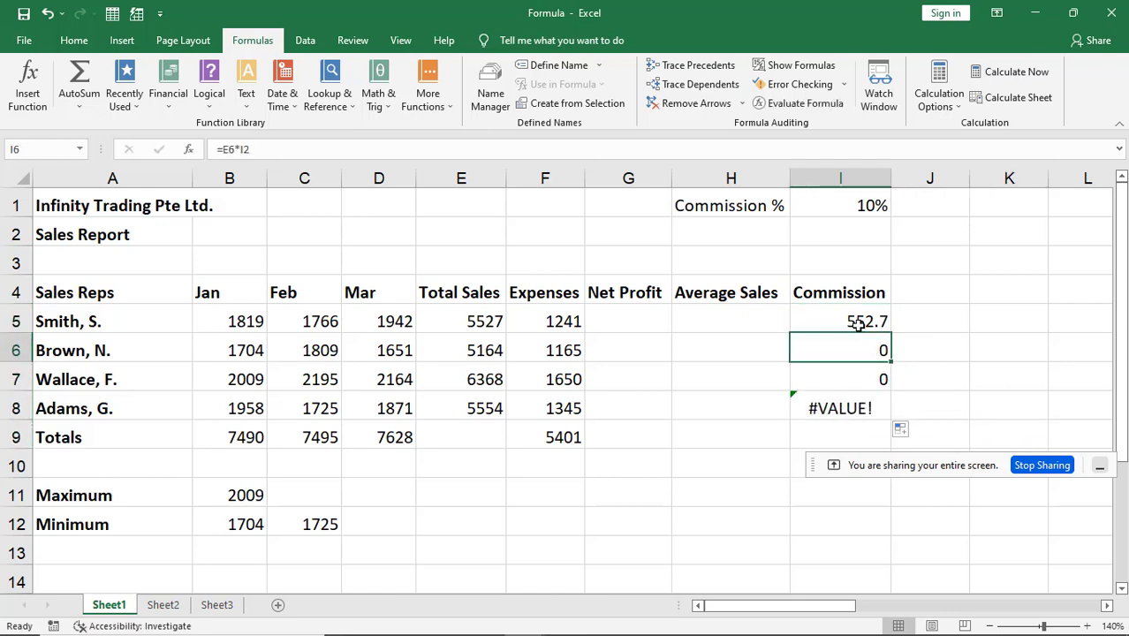
click(855, 321)
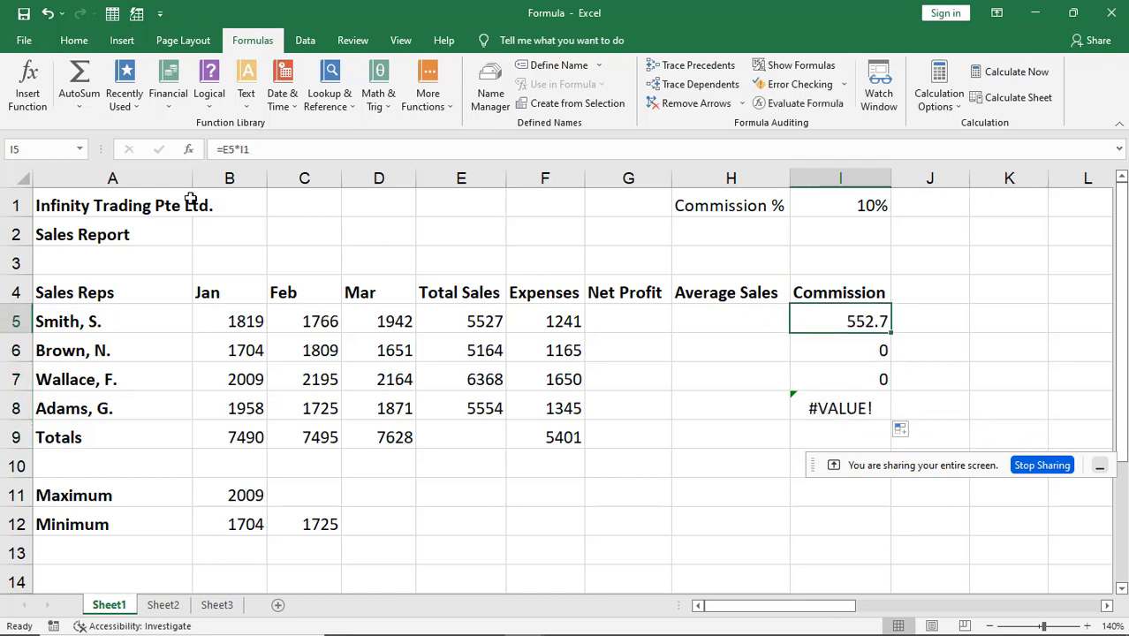
double_click(482, 324)
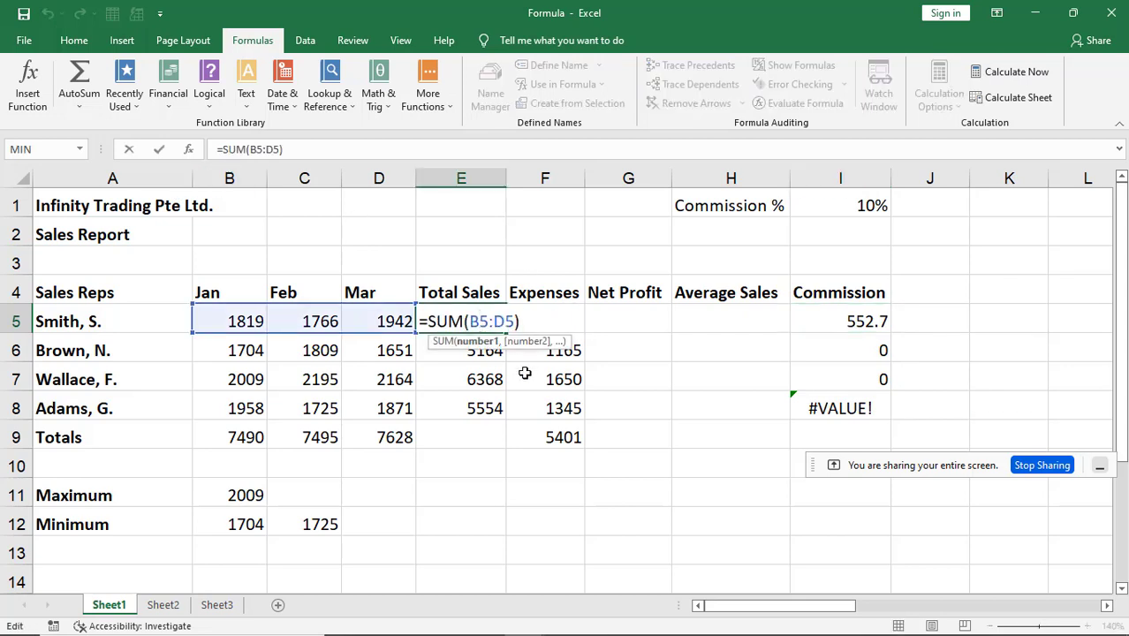
key(Escape)
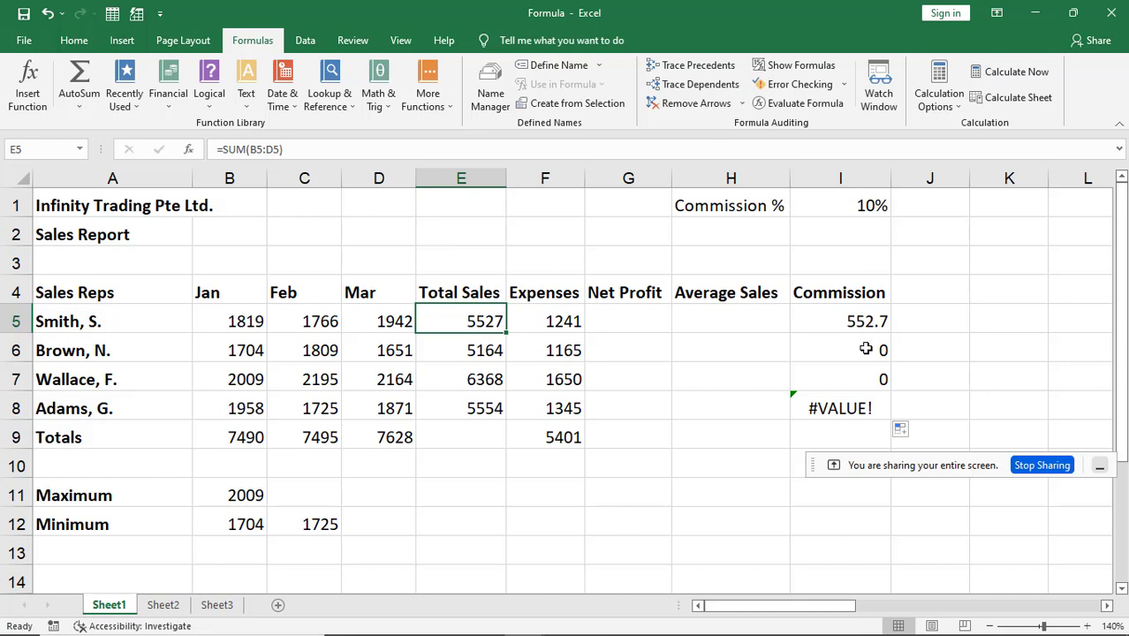
click(866, 348)
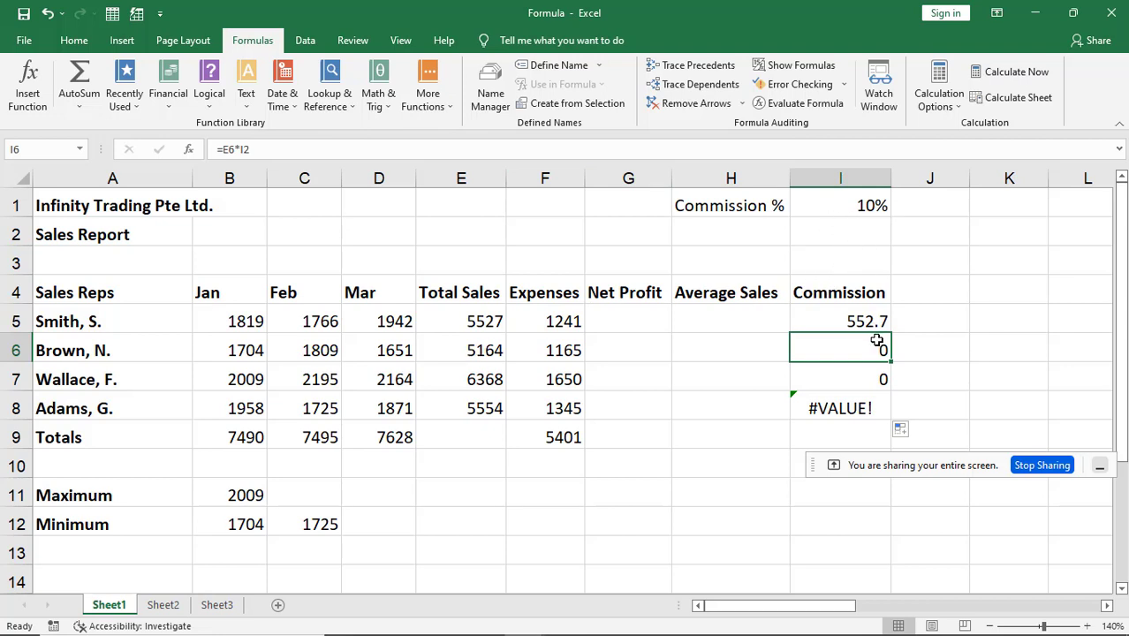
click(827, 377)
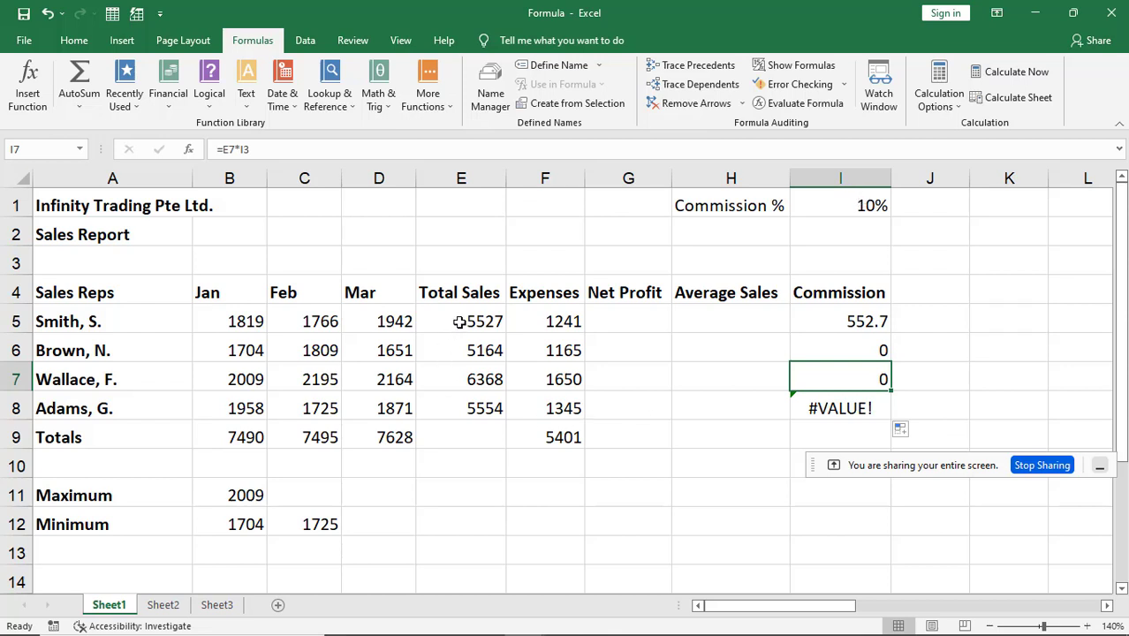
drag(459, 322, 467, 406)
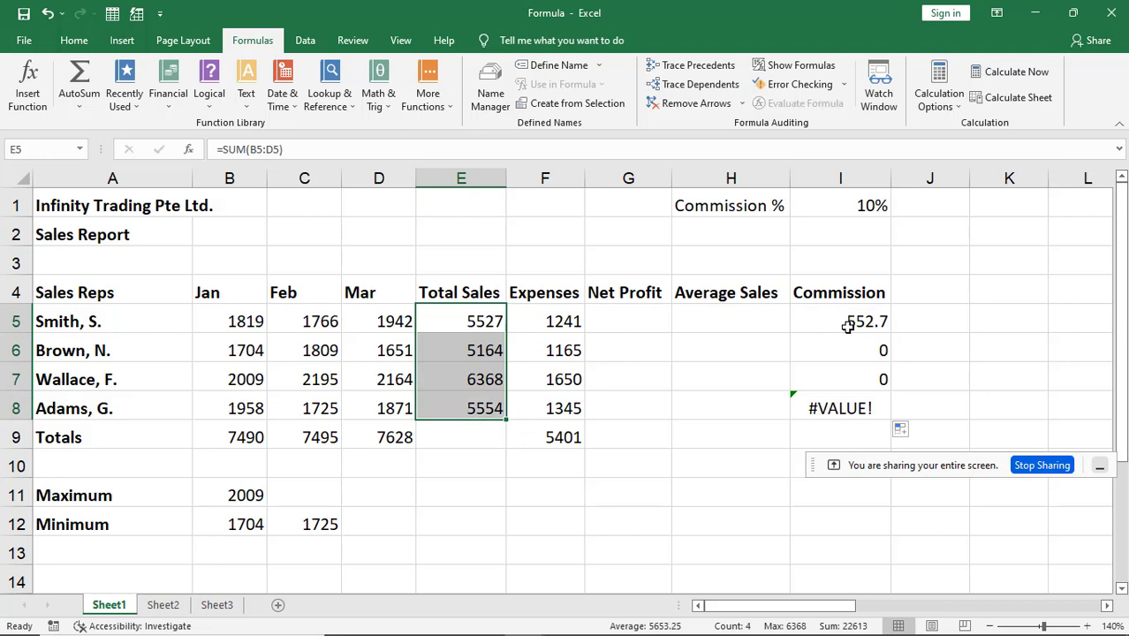
drag(857, 349, 849, 407)
- Clear I6:I8 and change I5's formula to use the absolute reference =E5*$I$1
key(Delete)
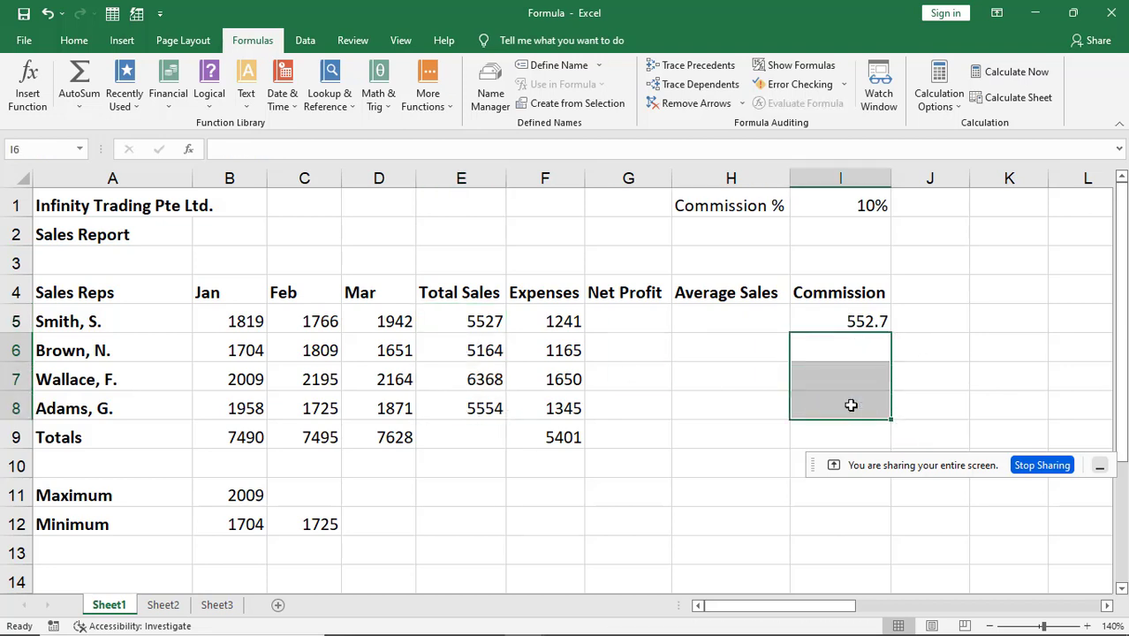
click(834, 318)
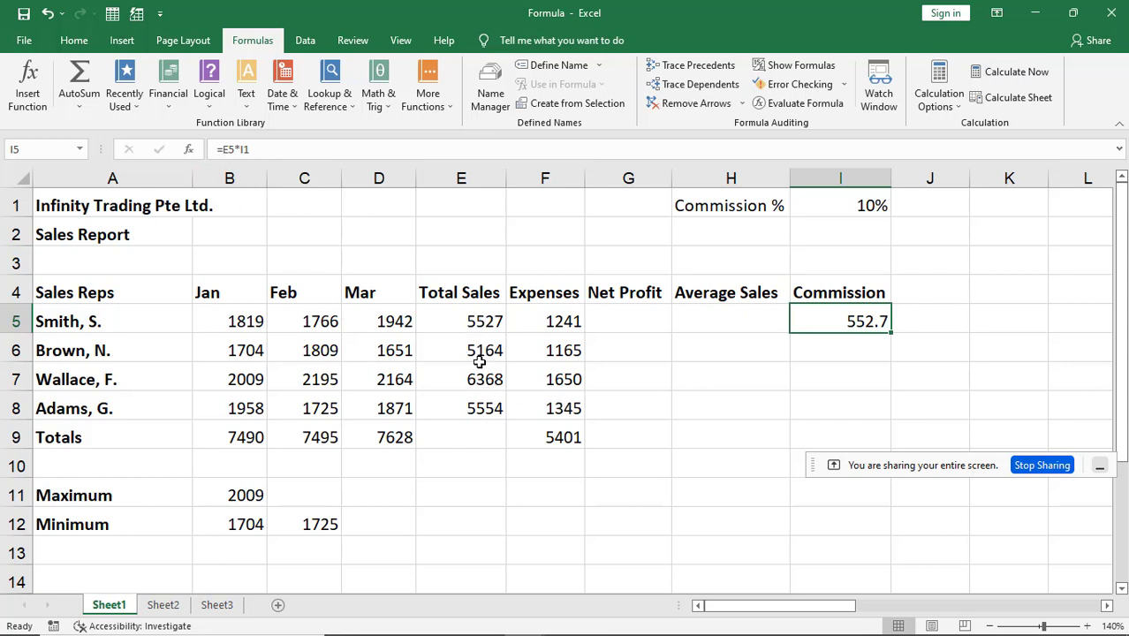
click(233, 149)
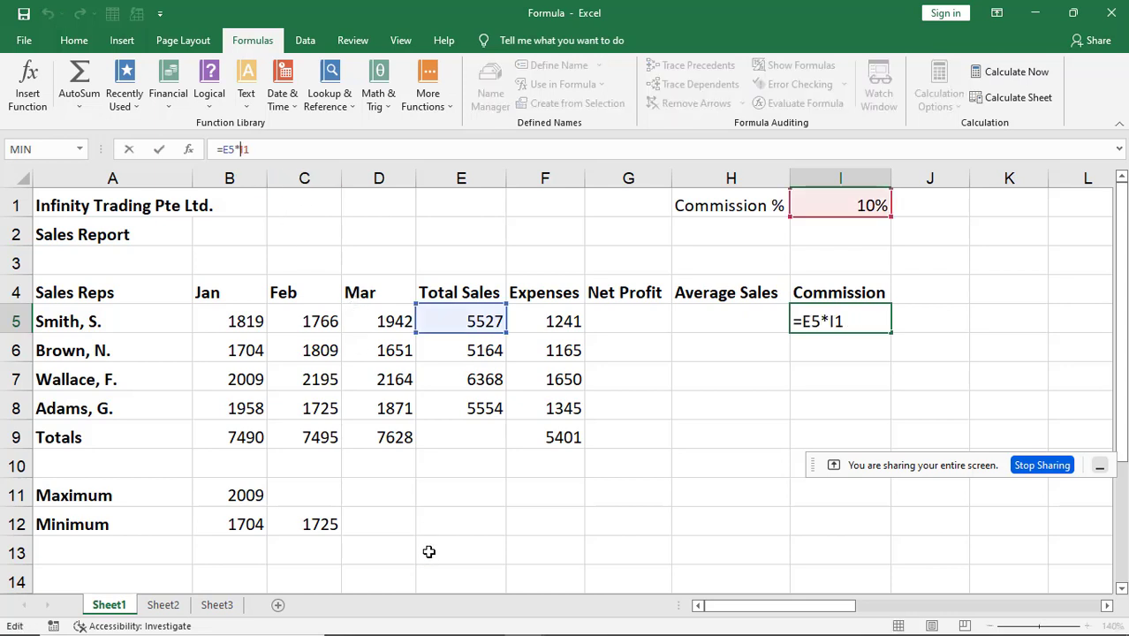
text($)
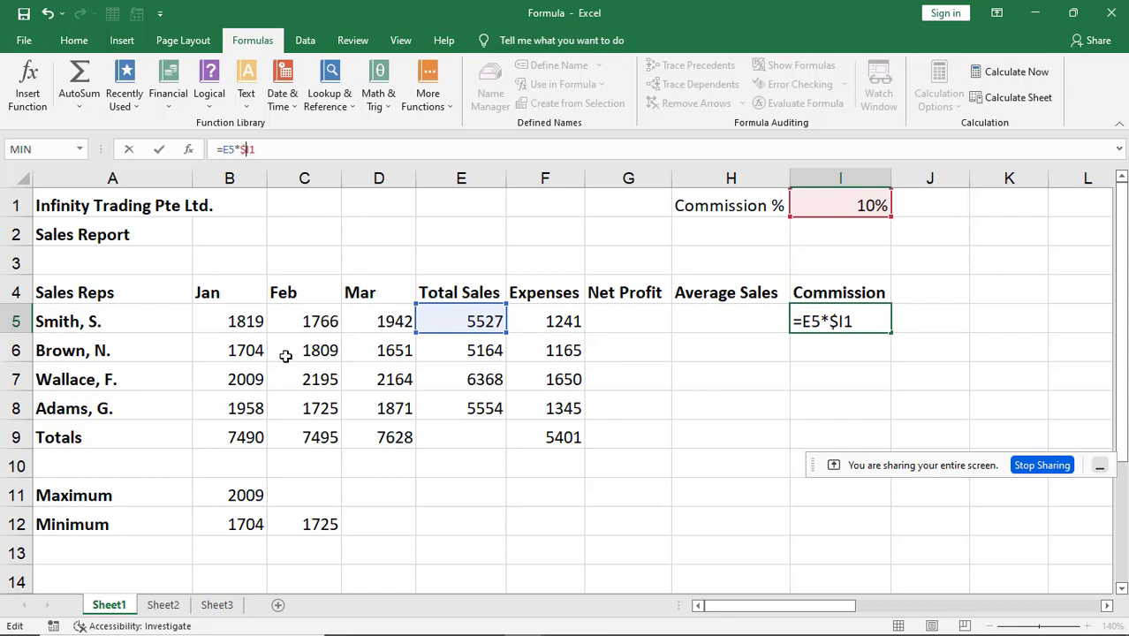
key(Right)
text($)
key(Return)
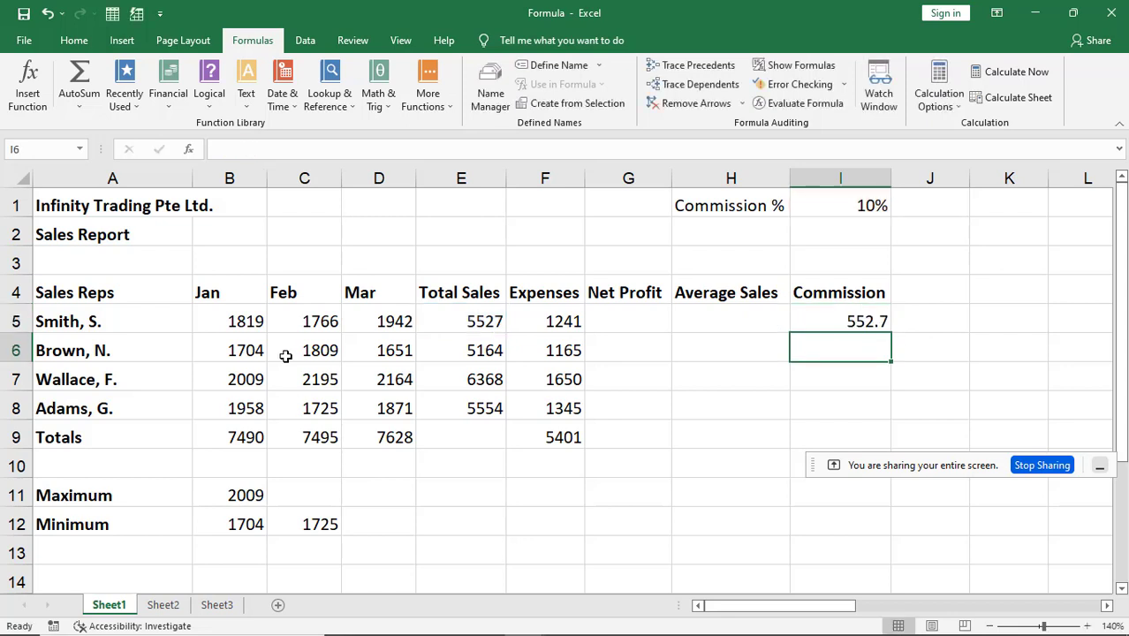
- Fill the corrected formula down to I8 and verify I6:I8 show 516.4, 636.8 and 555.4
click(843, 321)
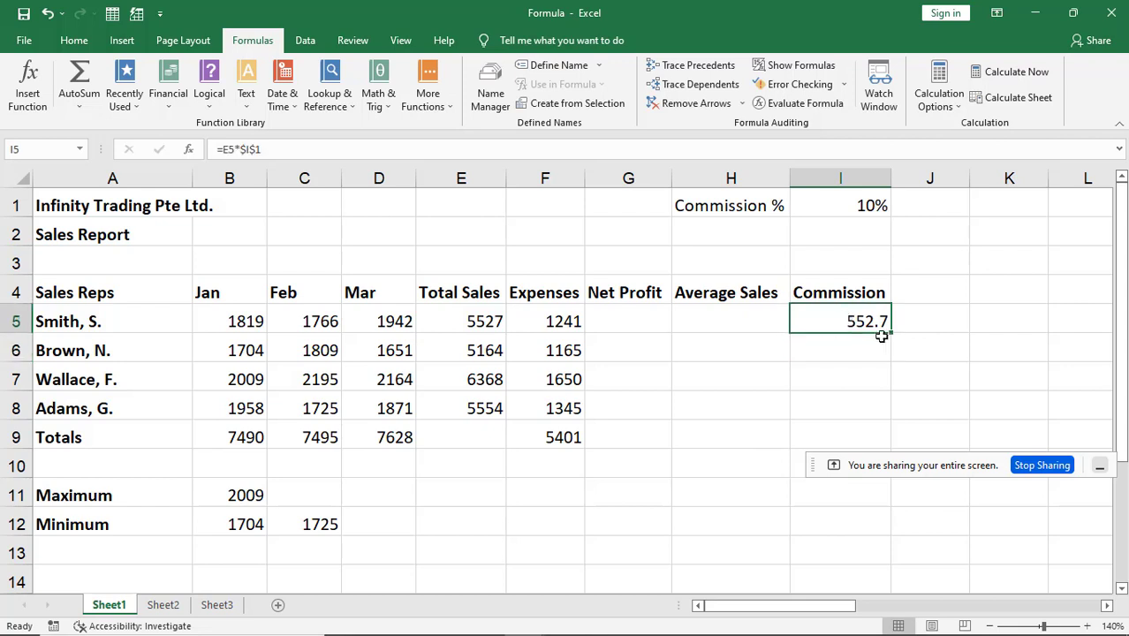
drag(890, 330, 889, 411)
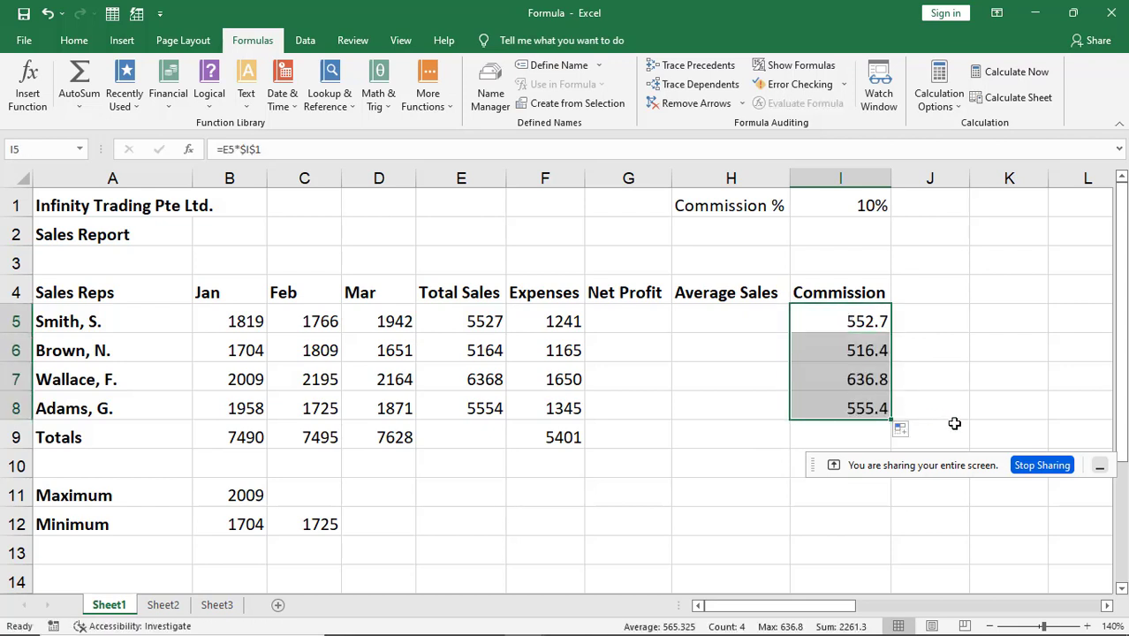
click(857, 349)
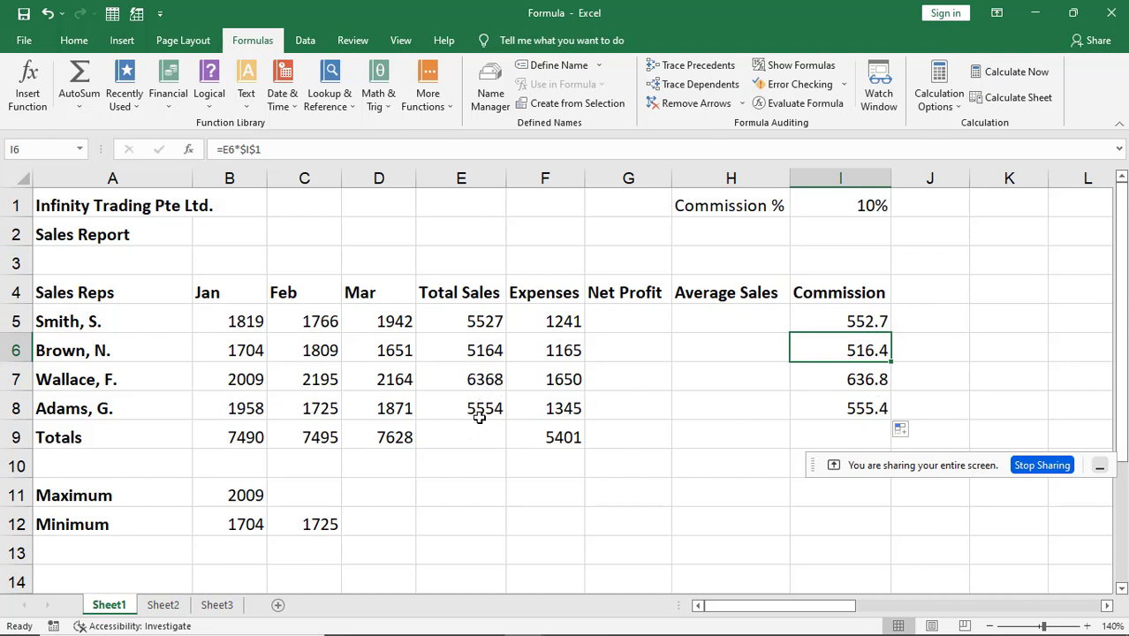
click(845, 408)
key(Up)
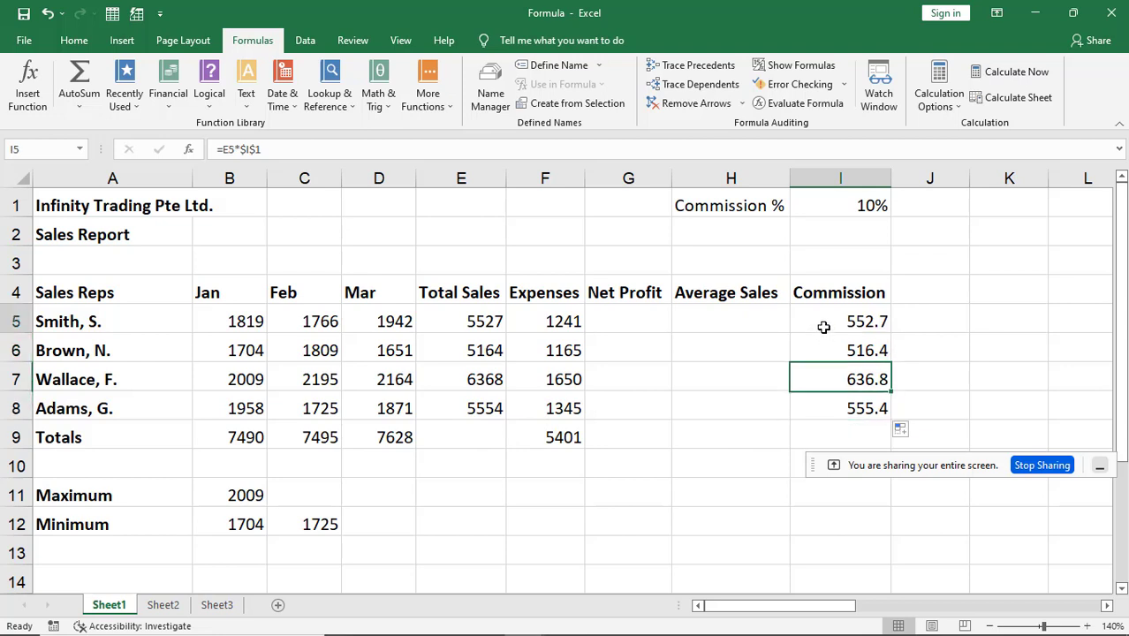
click(824, 324)
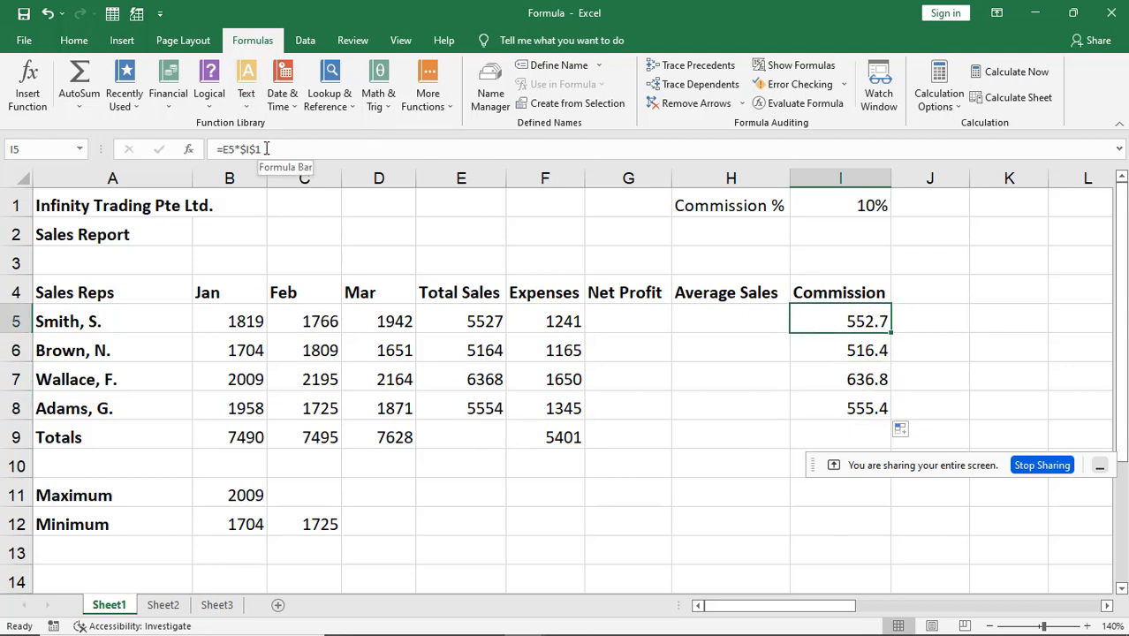
click(853, 350)
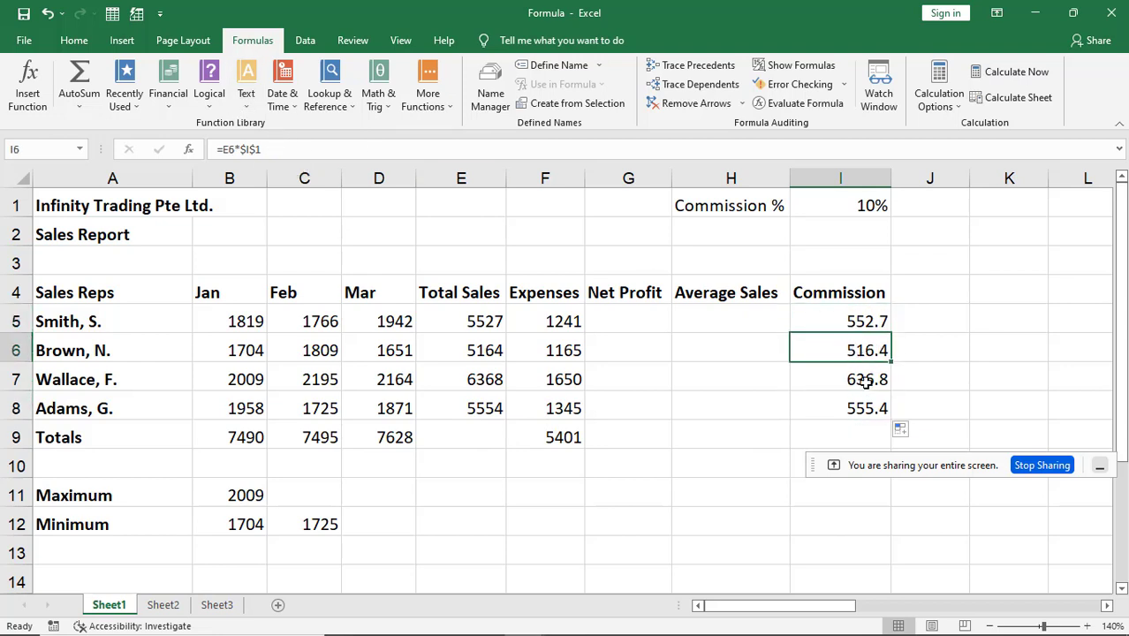
click(855, 379)
click(859, 411)
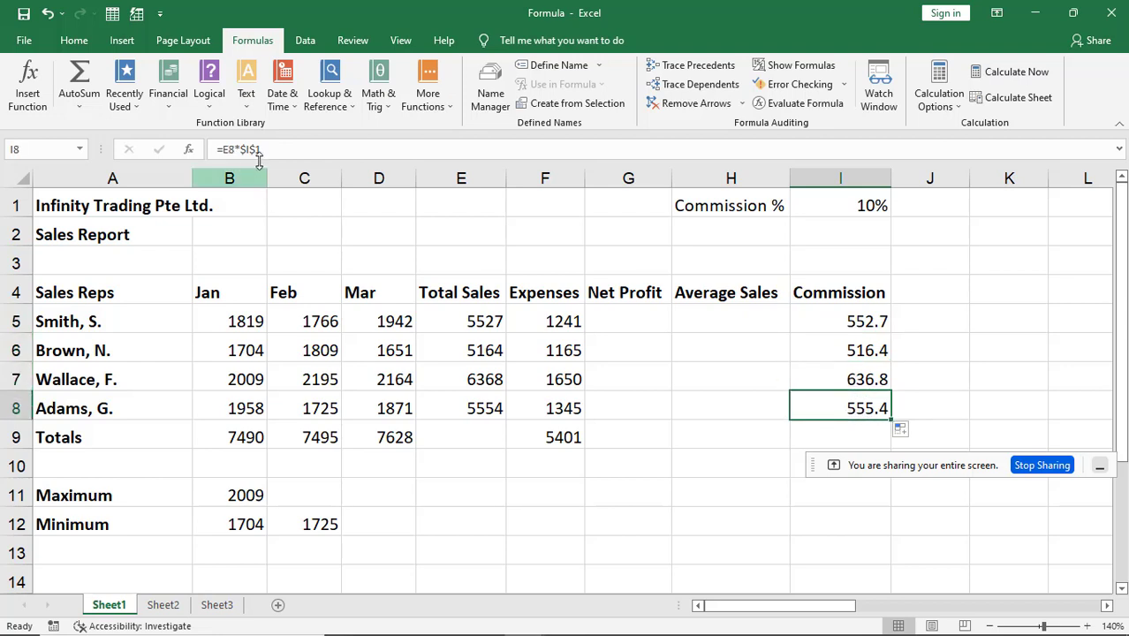
click(857, 323)
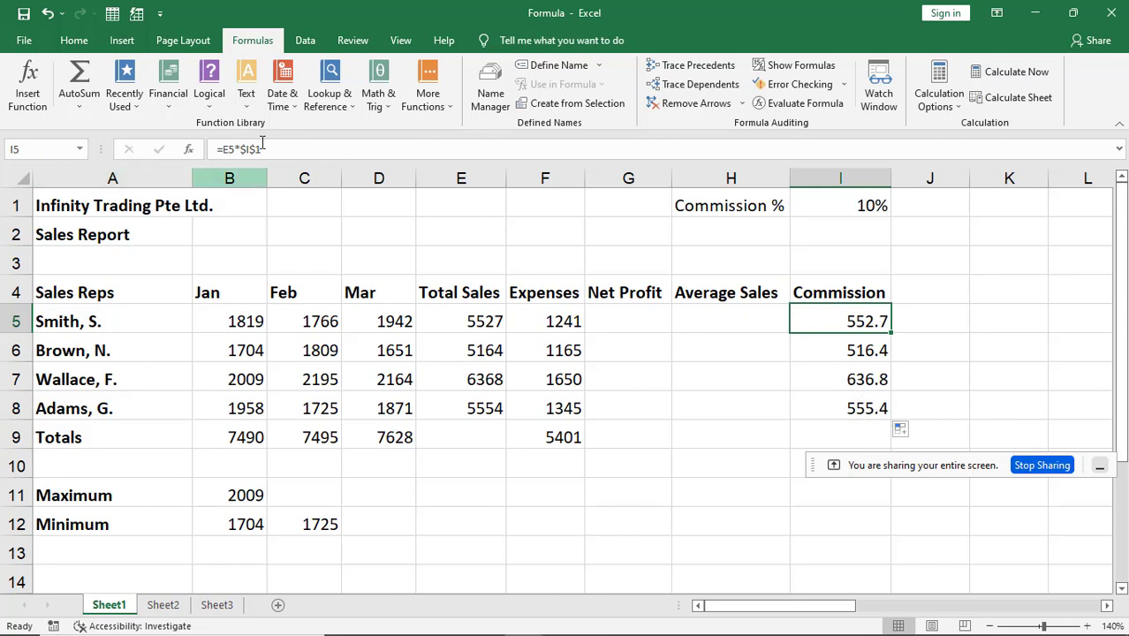
- Bring the Formulas lesson forward in the browser and advance to the next chapter
mouse_move(515, 618)
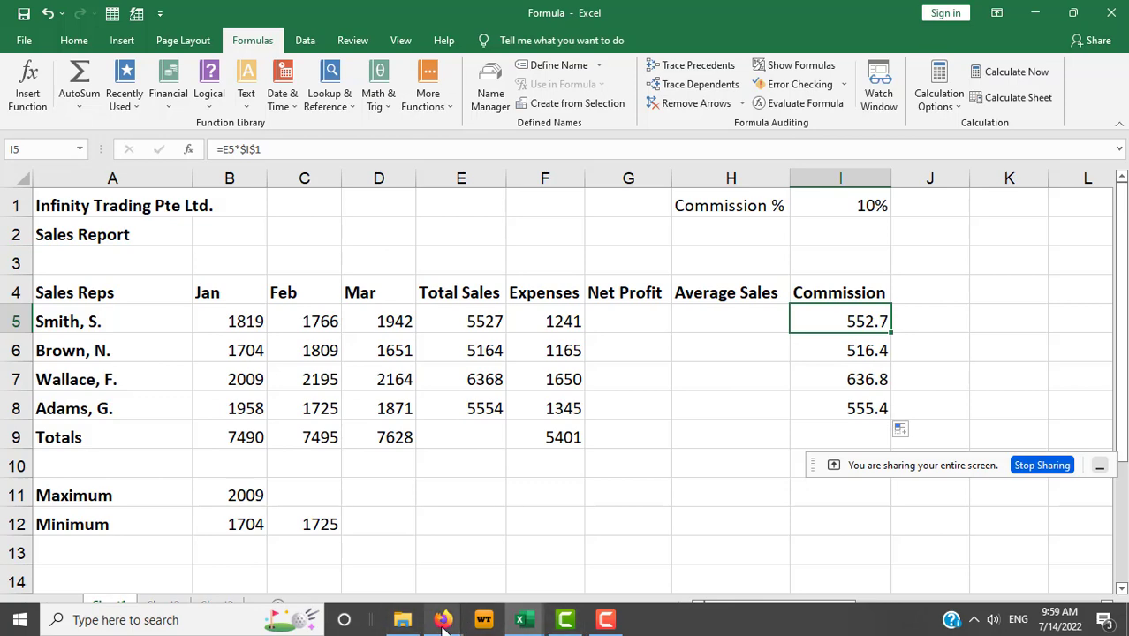
mouse_move(442, 620)
click(356, 546)
scroll(786, 415, down, 5)
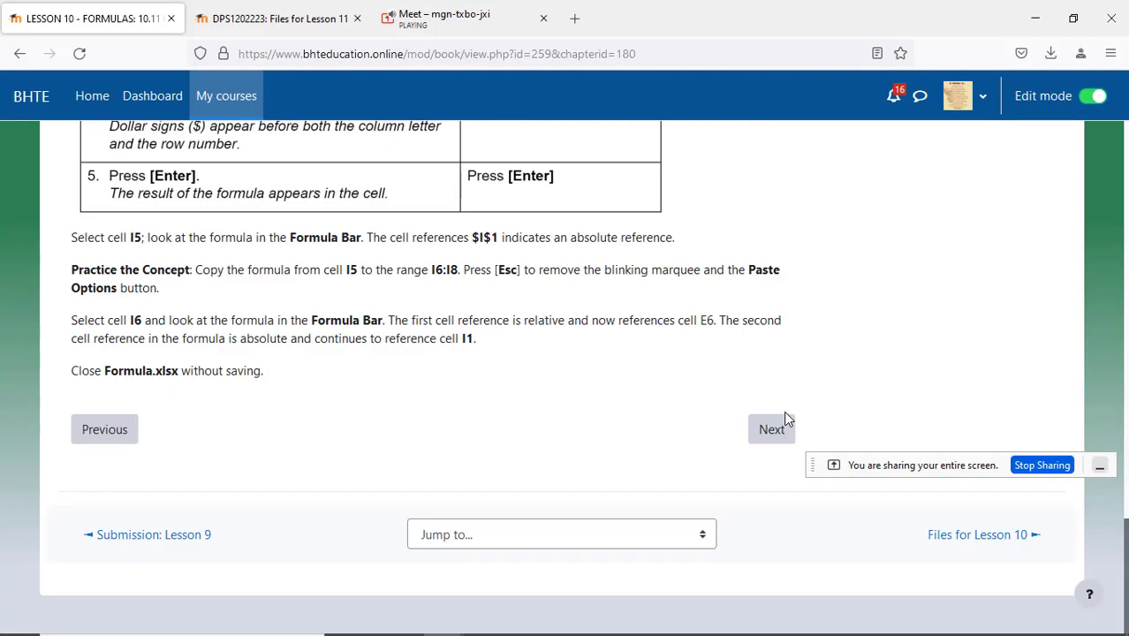
click(784, 428)
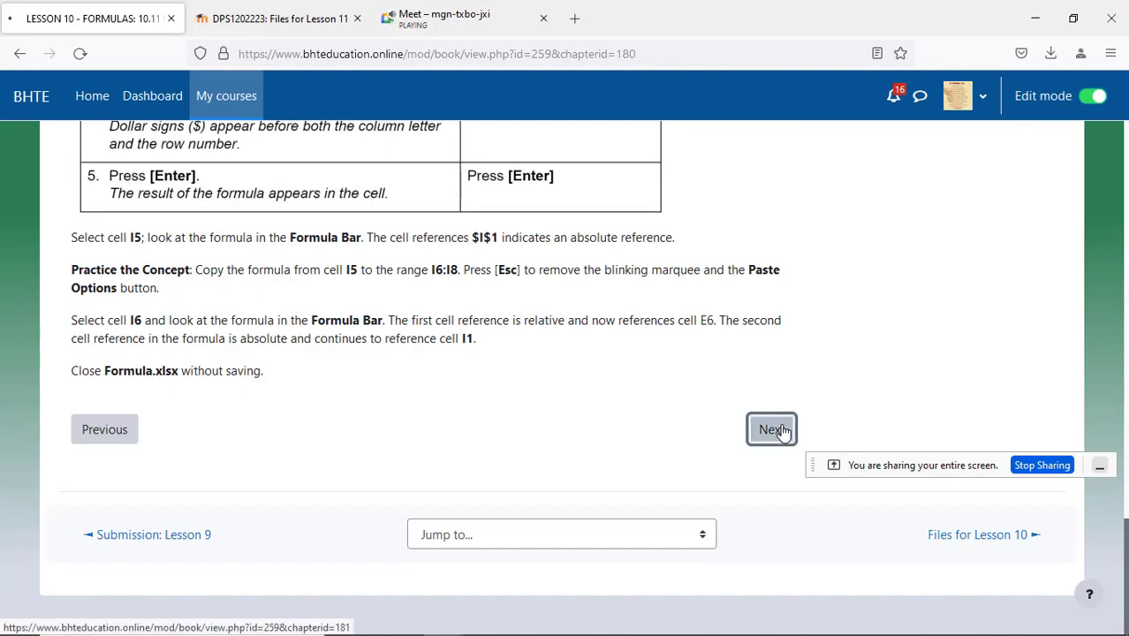
- Open the saved class meeting link in a new tab and join with the camera off
click(574, 19)
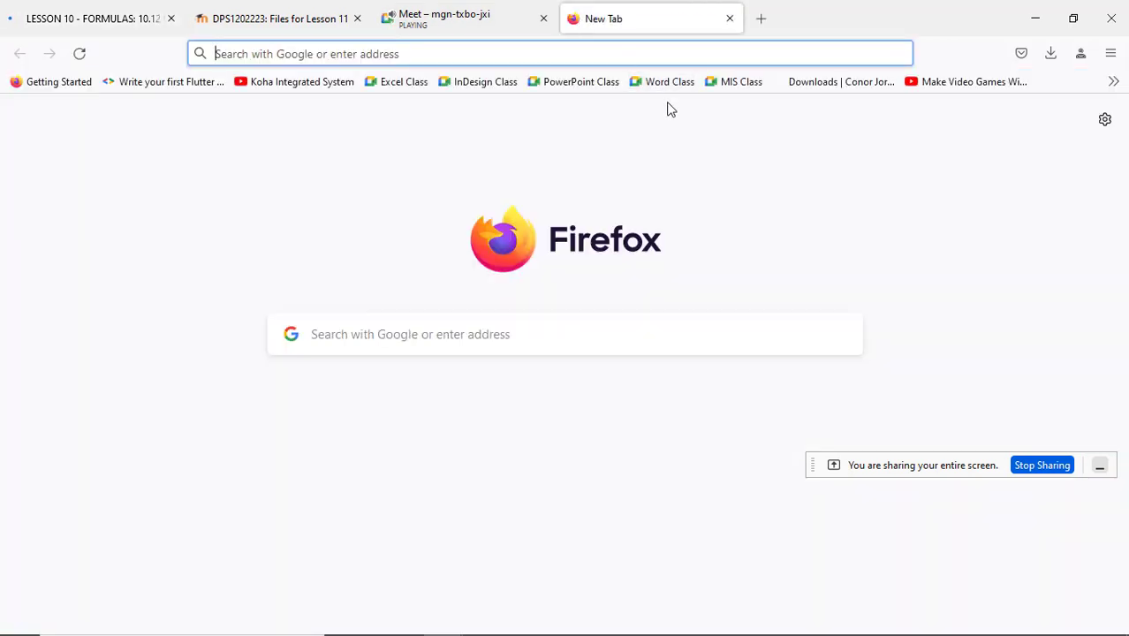
click(481, 84)
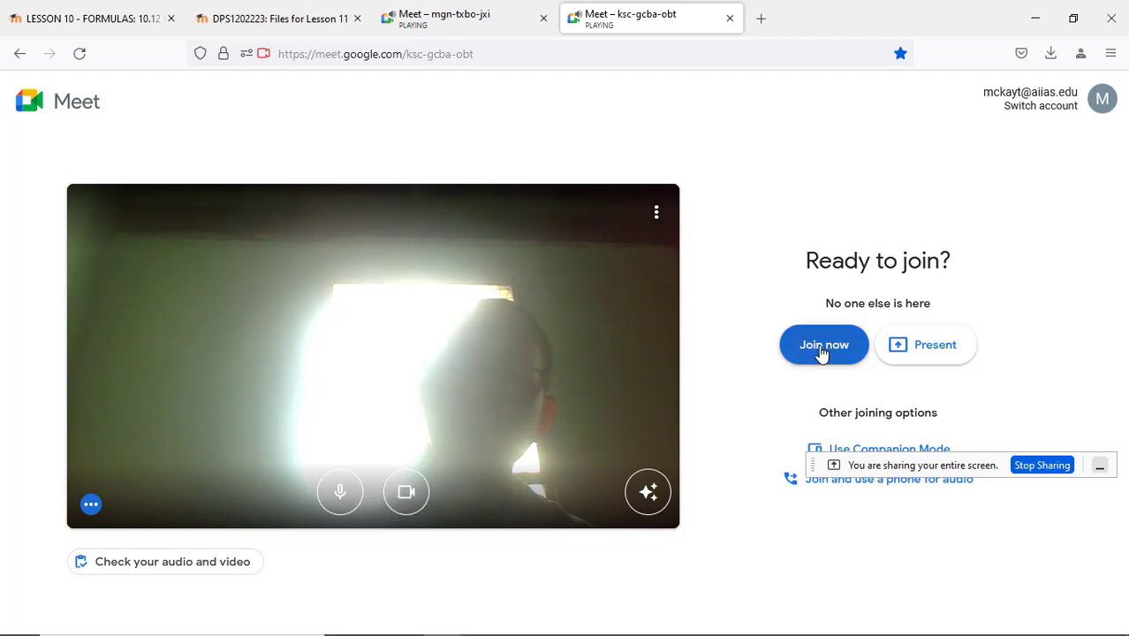
click(821, 346)
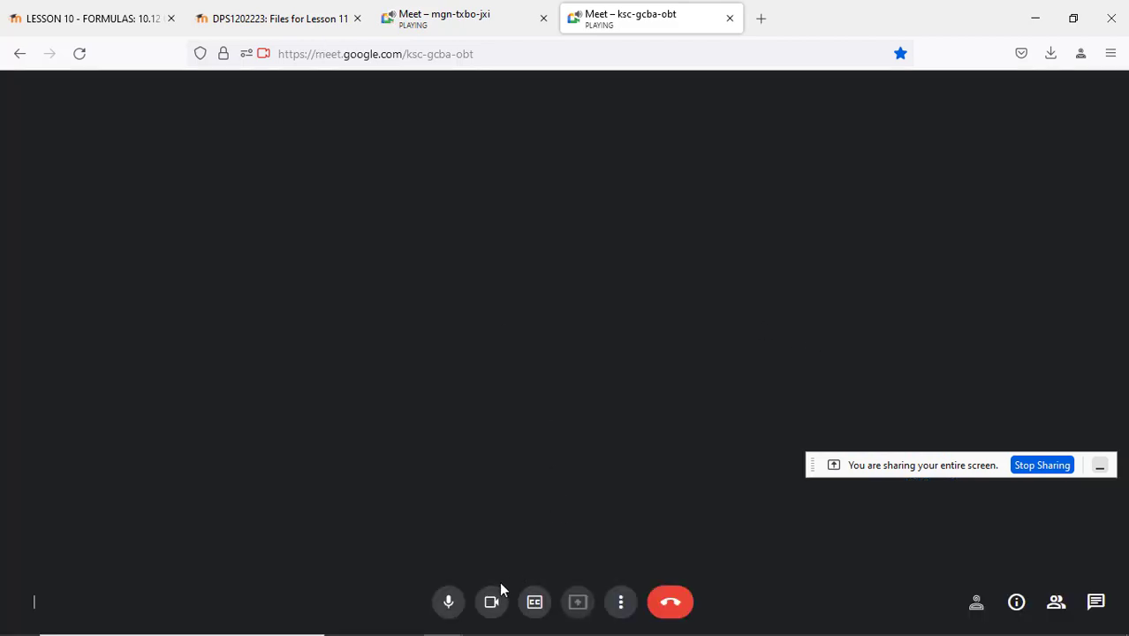
click(471, 608)
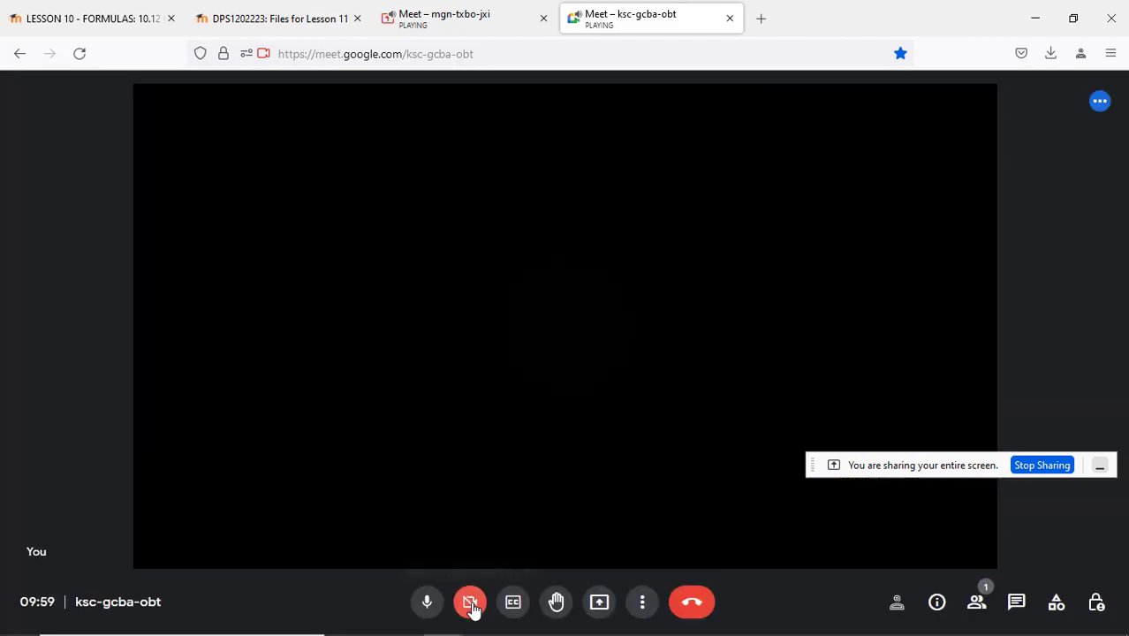
click(245, 16)
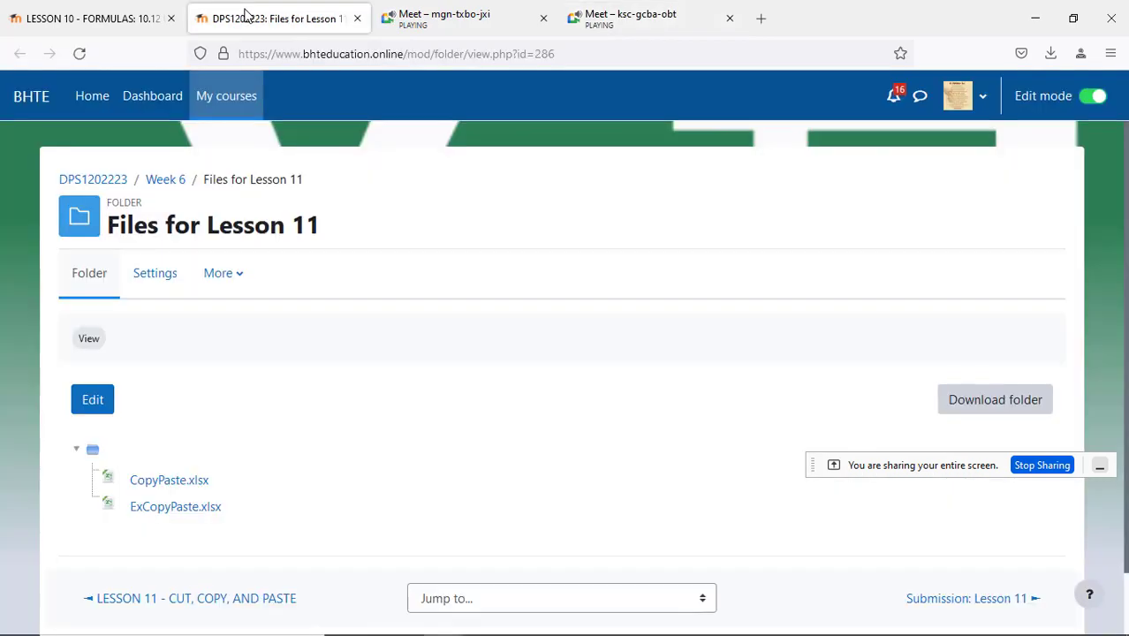
- Open the LESSON 10 - FORMULAS tab and scroll to chapter 10.12's IF syntax and components table
click(148, 21)
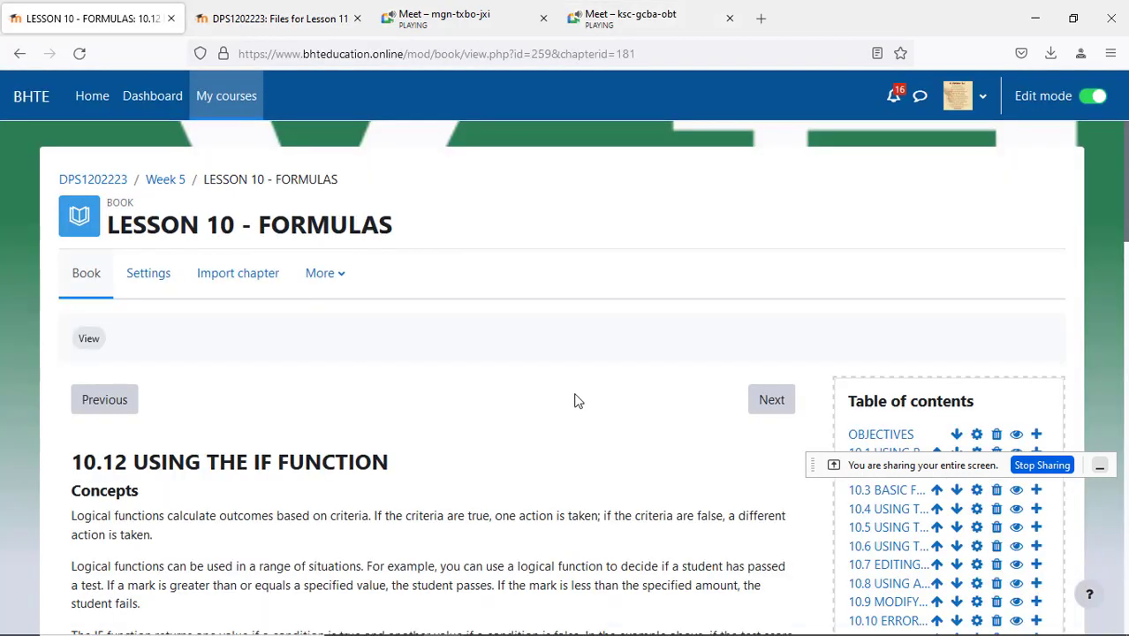
scroll(574, 400, down, 4)
scroll(574, 400, down, 4)
scroll(574, 400, down, 5)
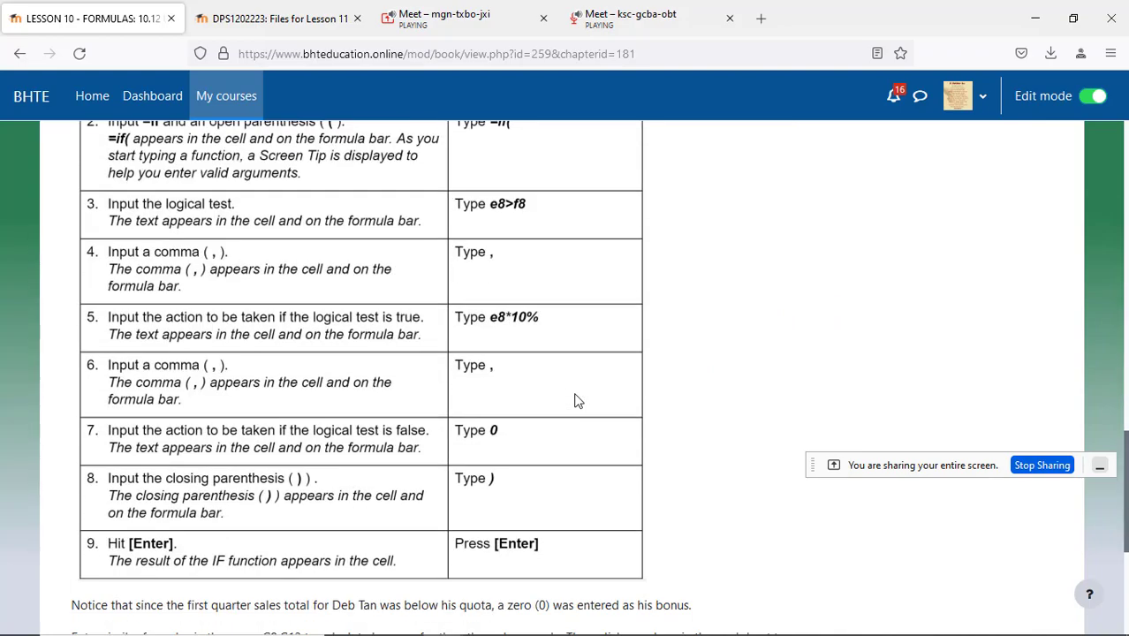
scroll(574, 400, down, 1)
scroll(574, 400, down, 3)
scroll(574, 400, up, 5)
scroll(574, 400, up, 10)
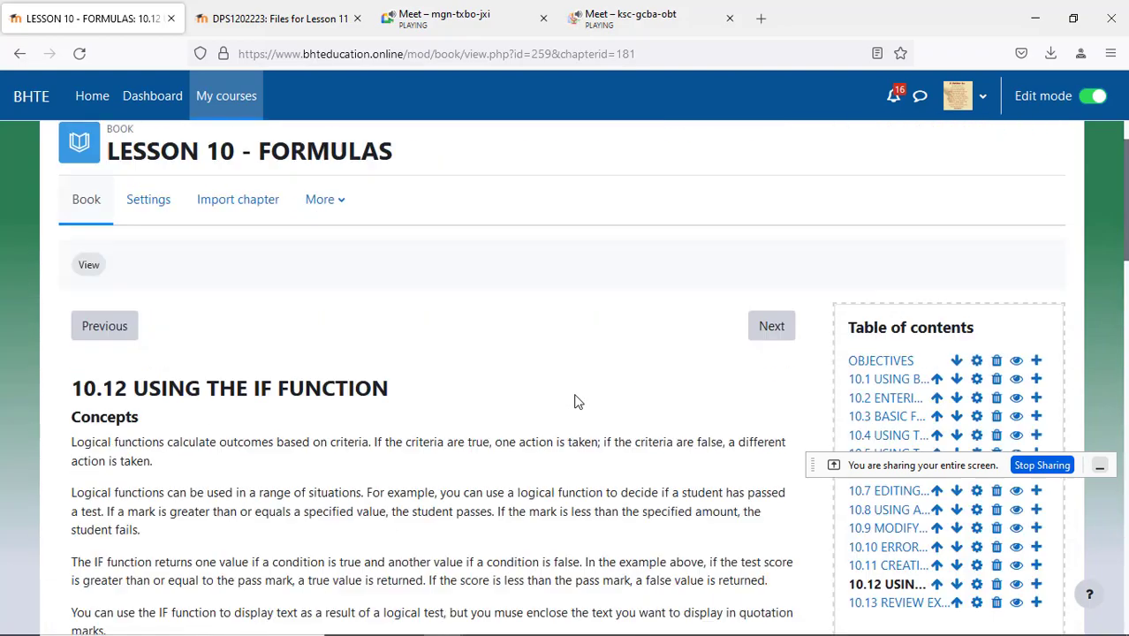
scroll(574, 401, down, 4)
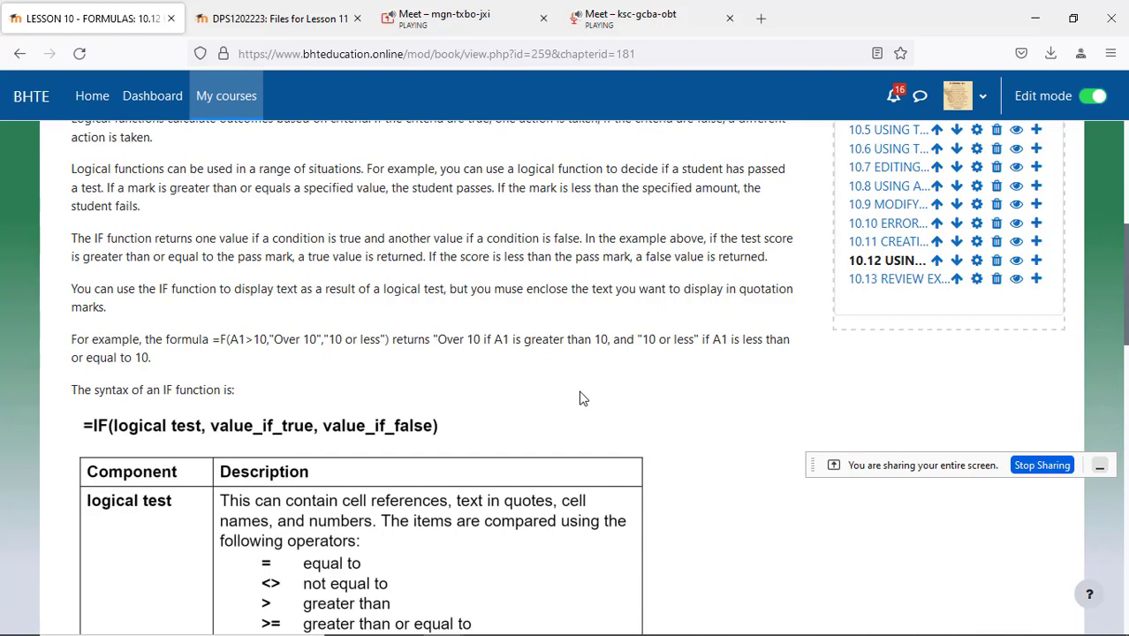
- Admit the person asking to join the Meet call, then return to the Lesson 10 page
click(611, 22)
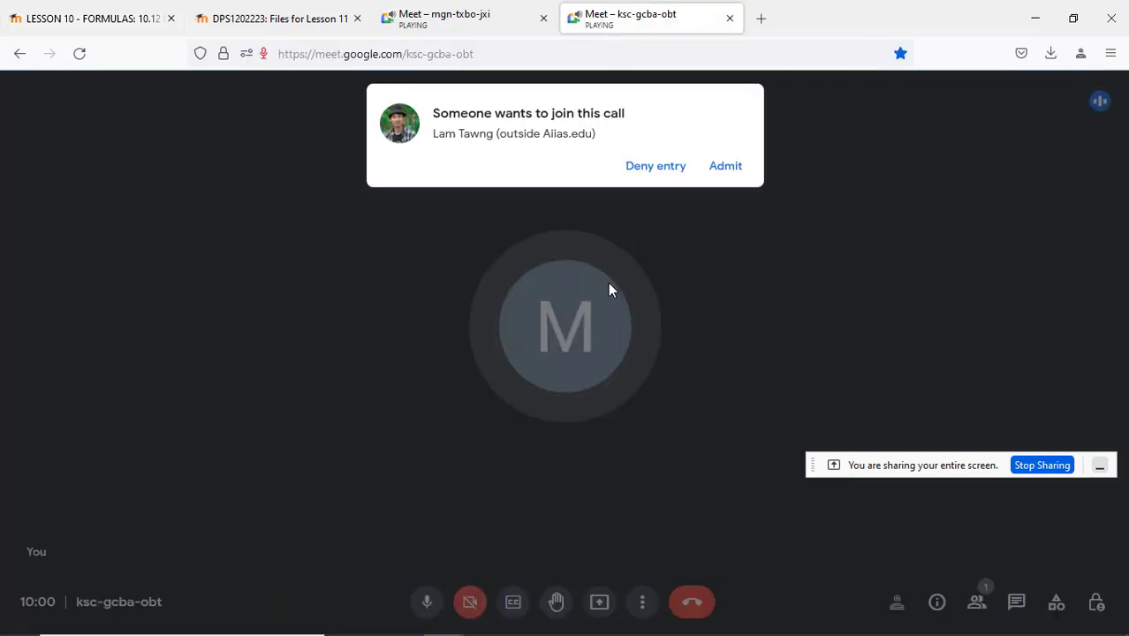
click(720, 168)
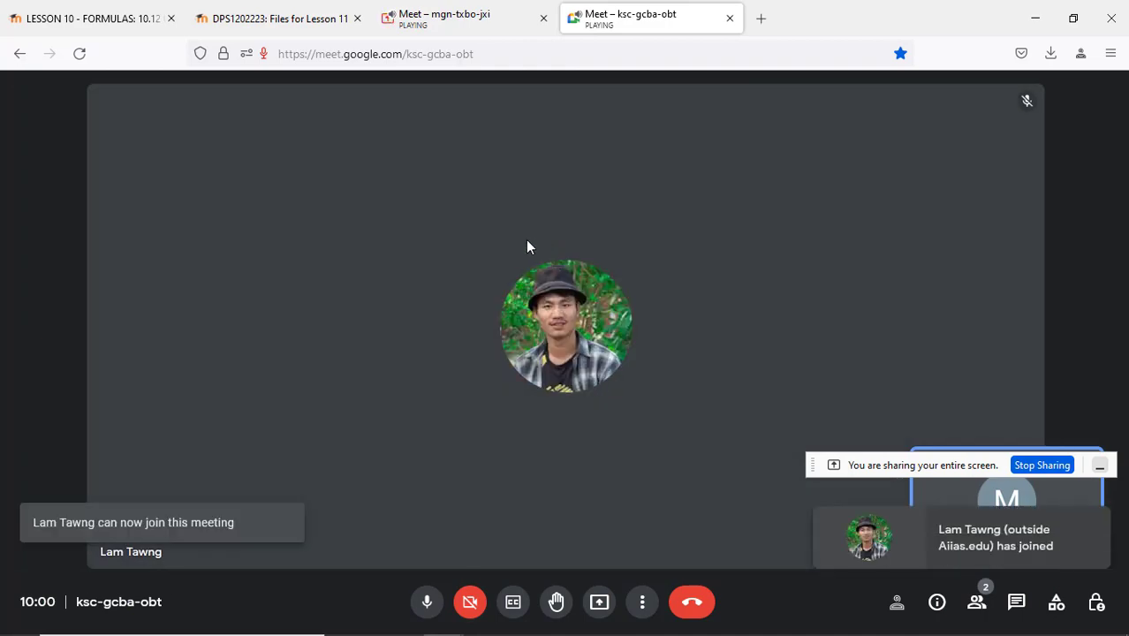
click(114, 19)
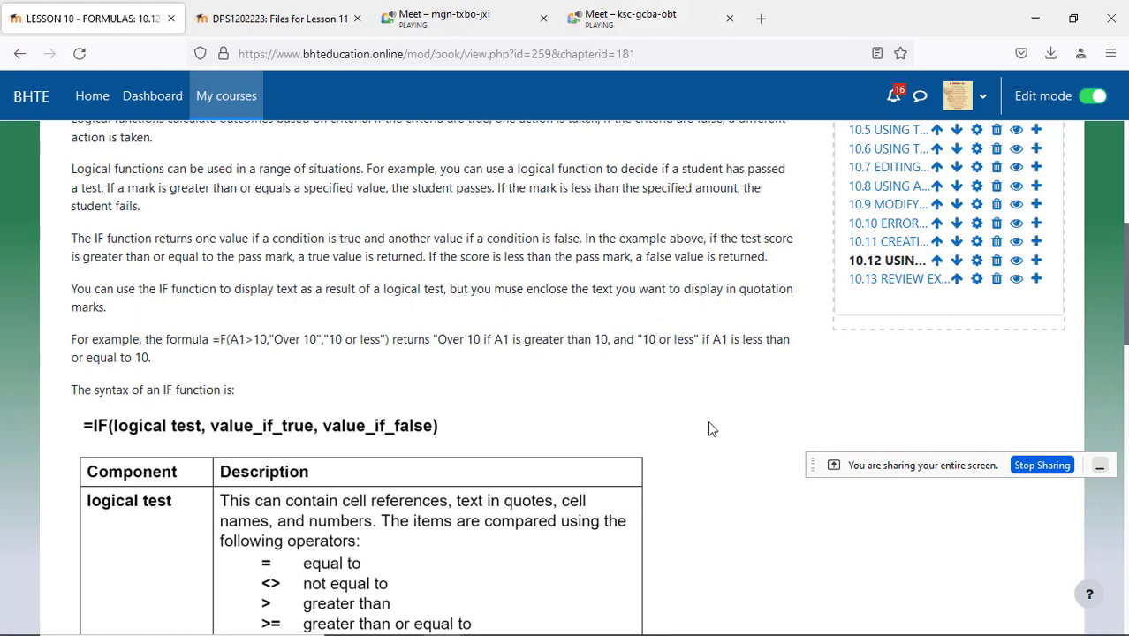
- Read through chapter 10.12's IF syntax and step table, then return to the Formula workbook
scroll(752, 453, up, 2)
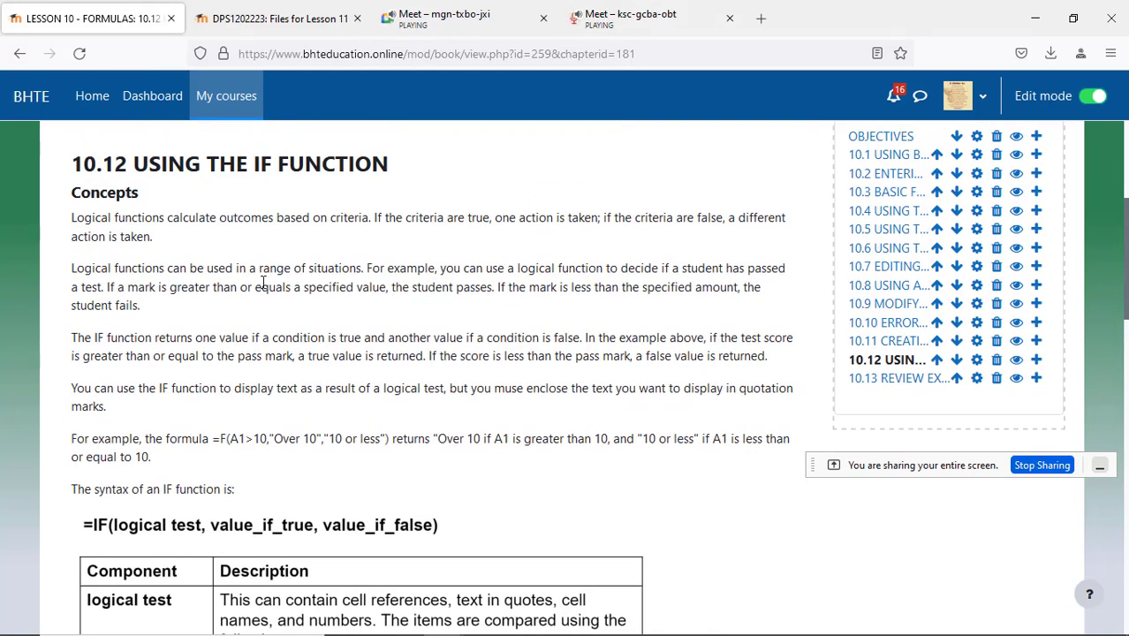
scroll(263, 283, down, 4)
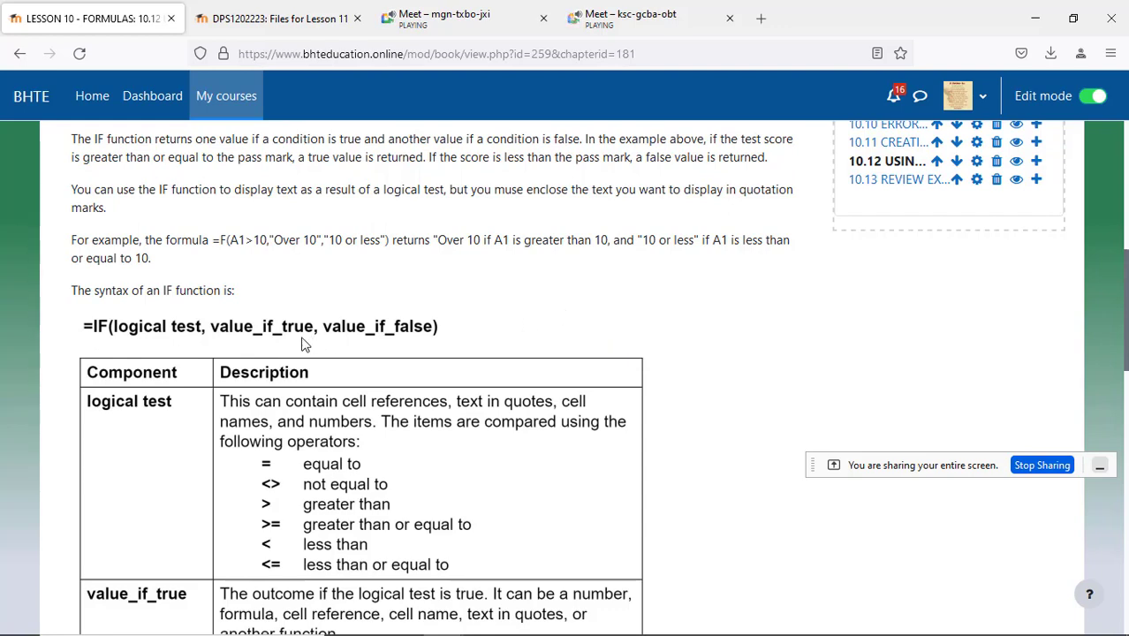
scroll(694, 378, down, 3)
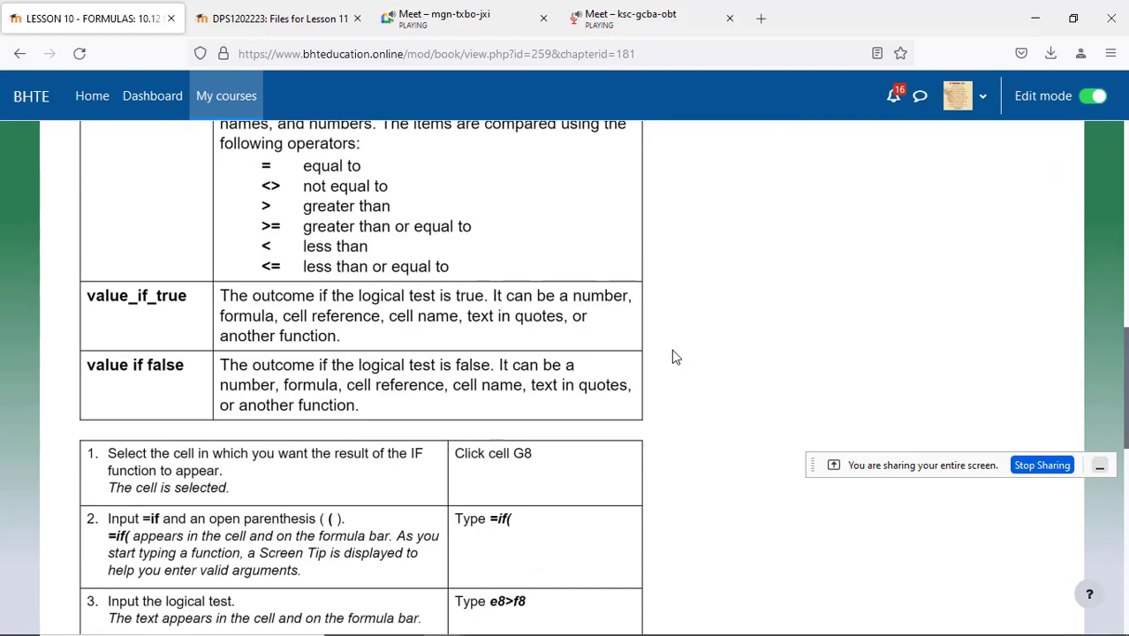
scroll(675, 356, down, 3)
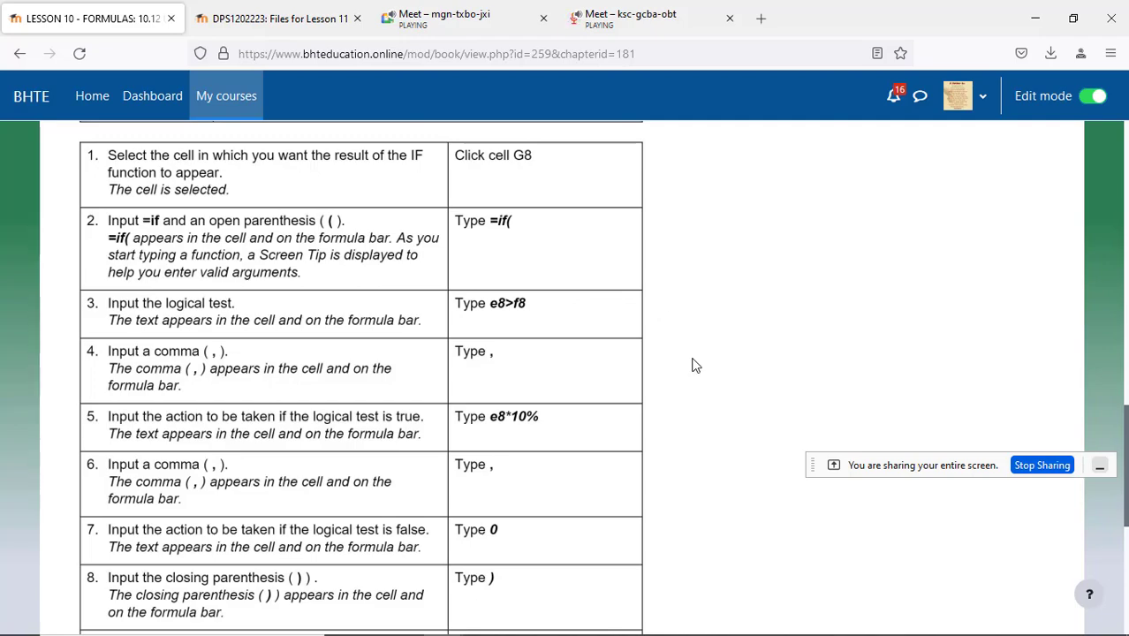
scroll(693, 364, up, 2)
scroll(694, 365, up, 8)
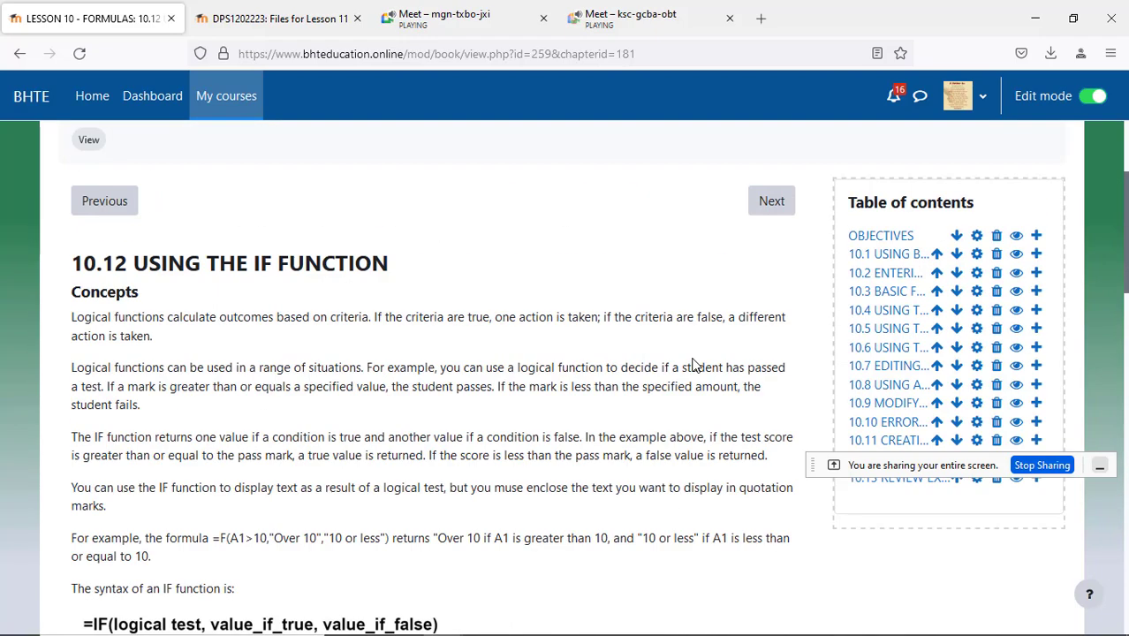
scroll(693, 365, down, 2)
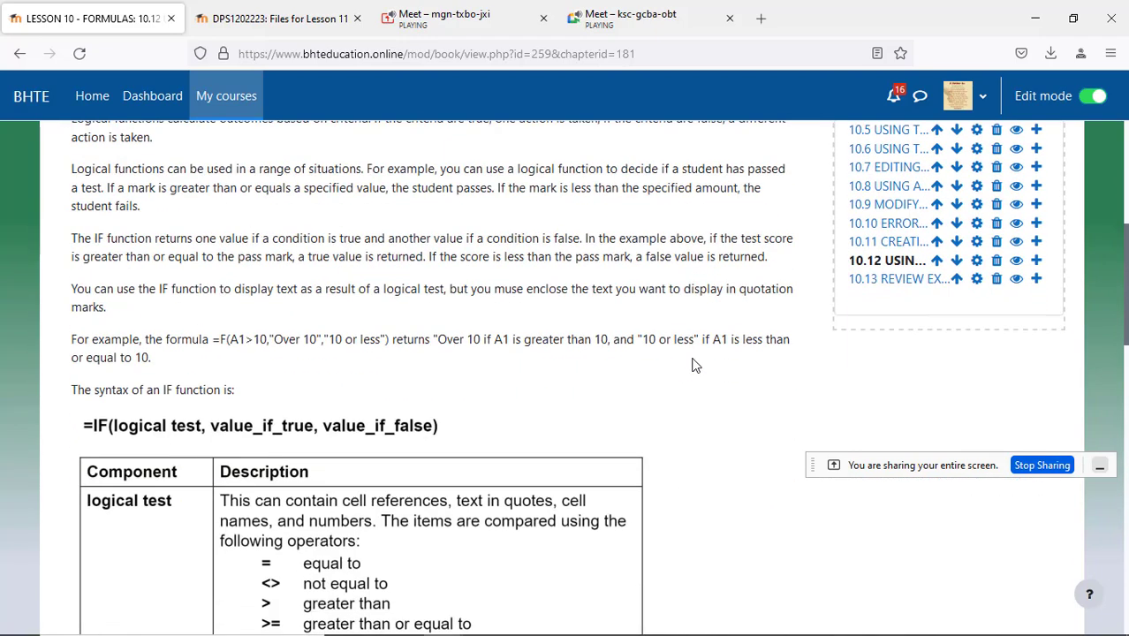
scroll(693, 365, down, 4)
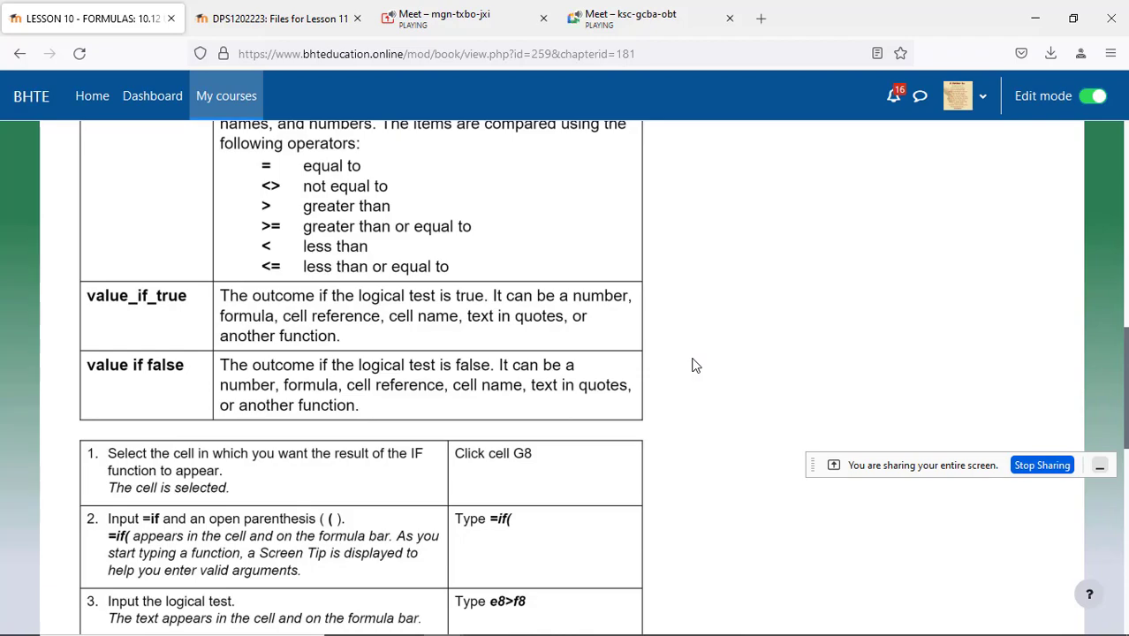
key(alt+Tab)
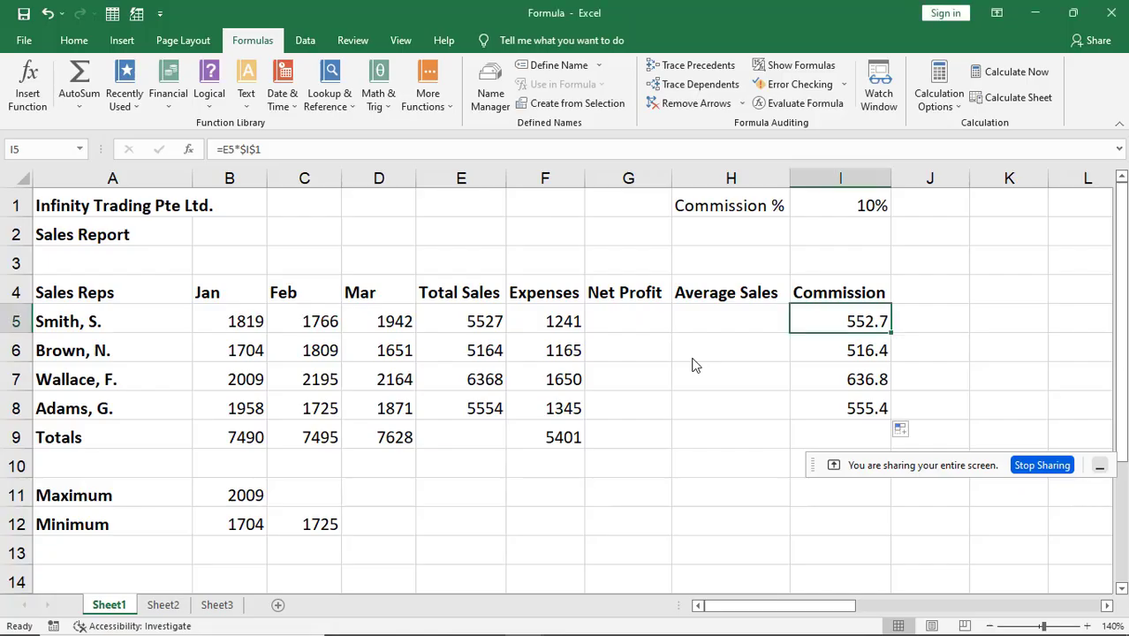
- Select cell G8 in the workbook and reread the lesson's IF function steps
key(alt+Tab)
key(alt+Tab)
click(617, 405)
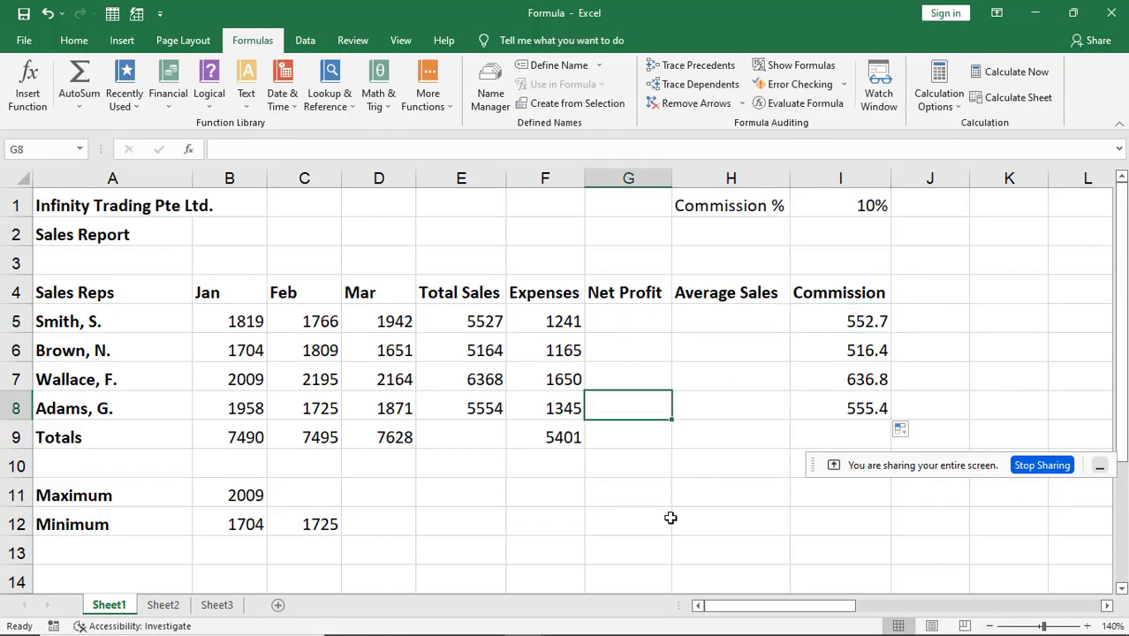
key(alt+Tab)
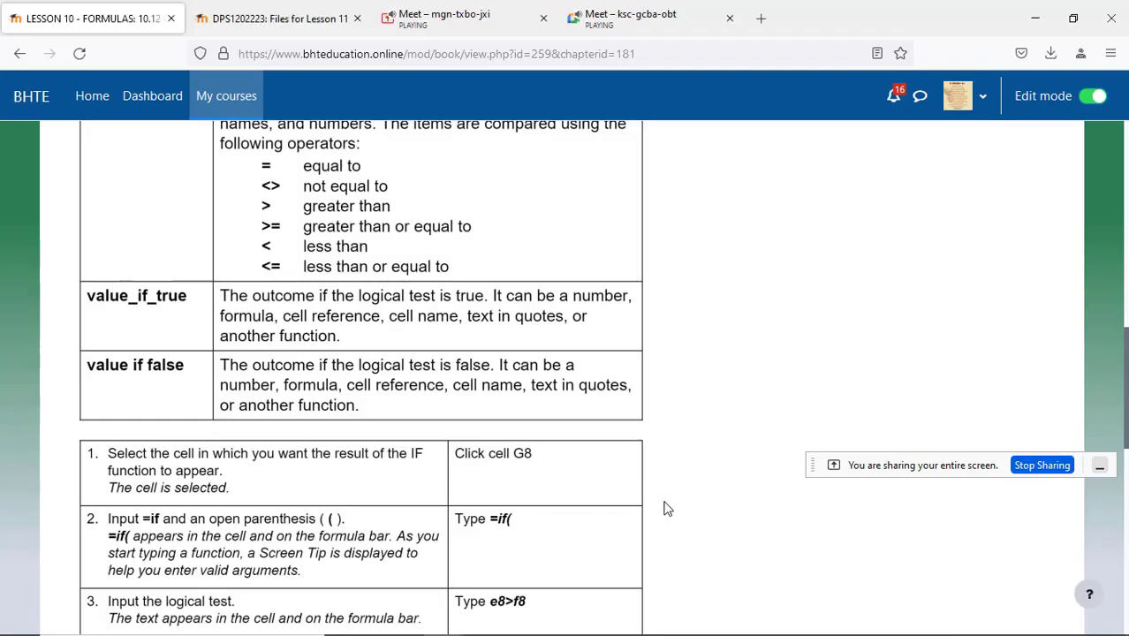
scroll(681, 466, up, 10)
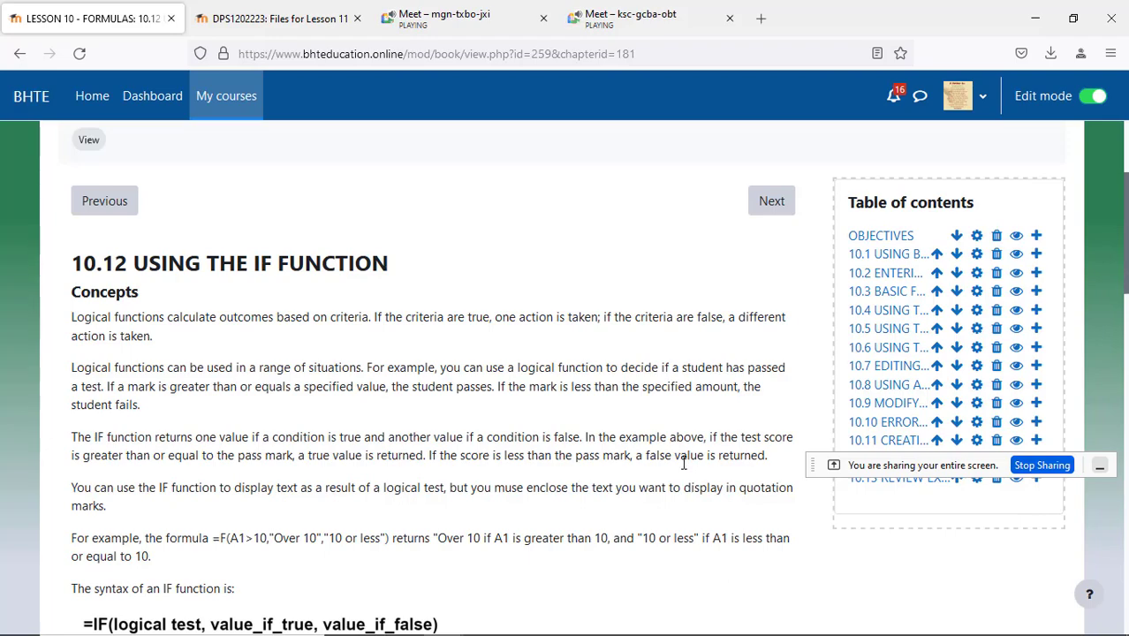
scroll(682, 462, down, 5)
scroll(683, 469, down, 3)
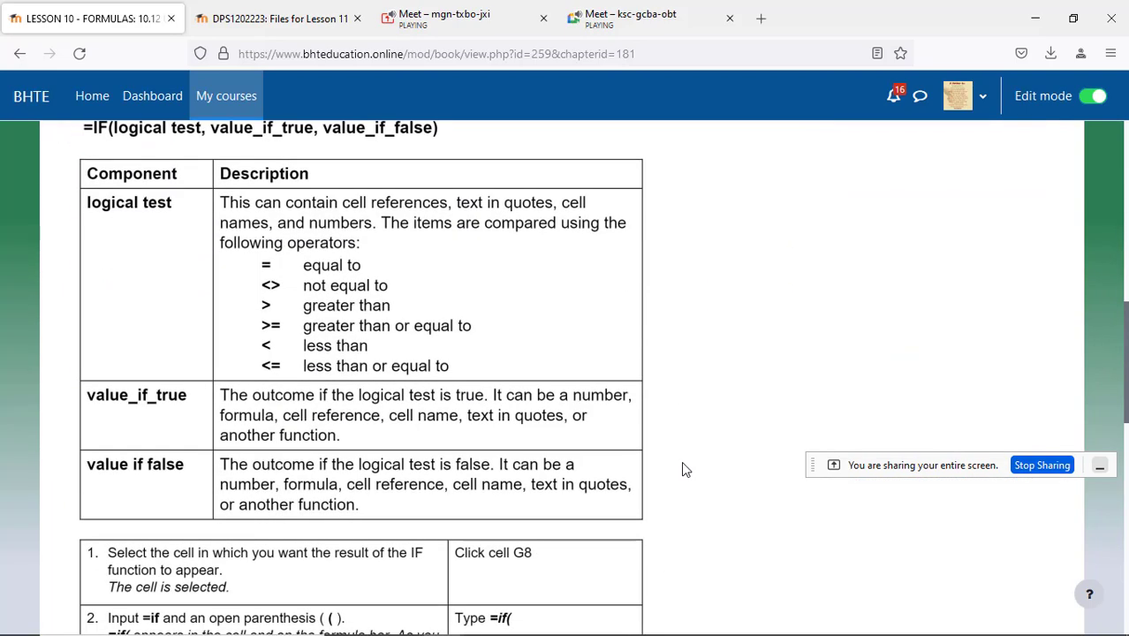
scroll(681, 469, down, 5)
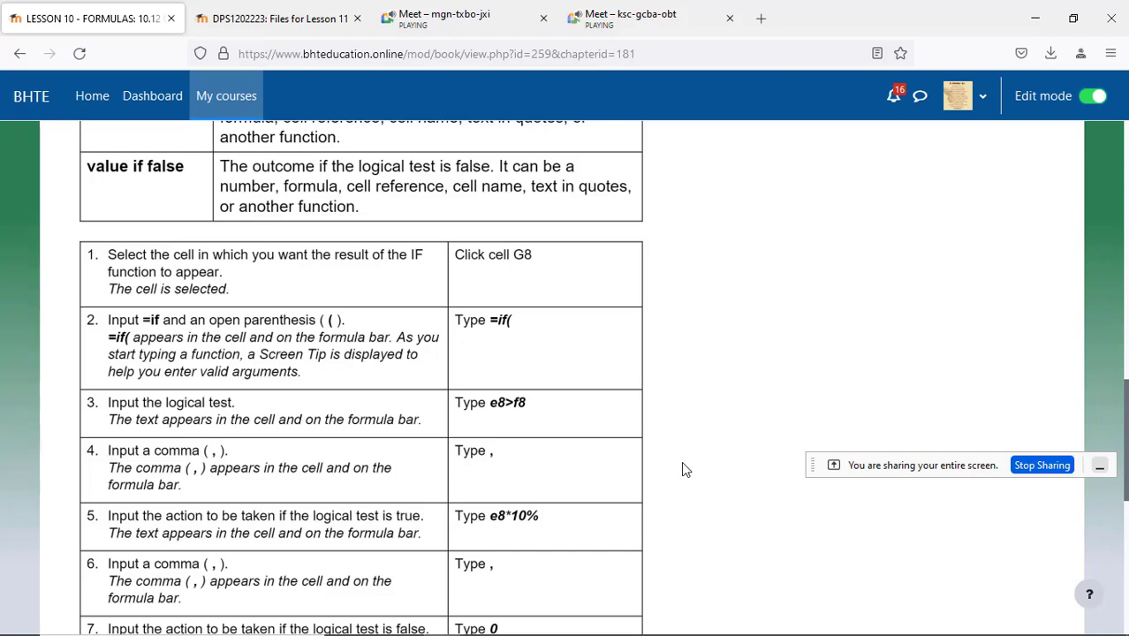
- Type =if(e8>f8, into G8, checking the lesson between parts
key(alt+Tab)
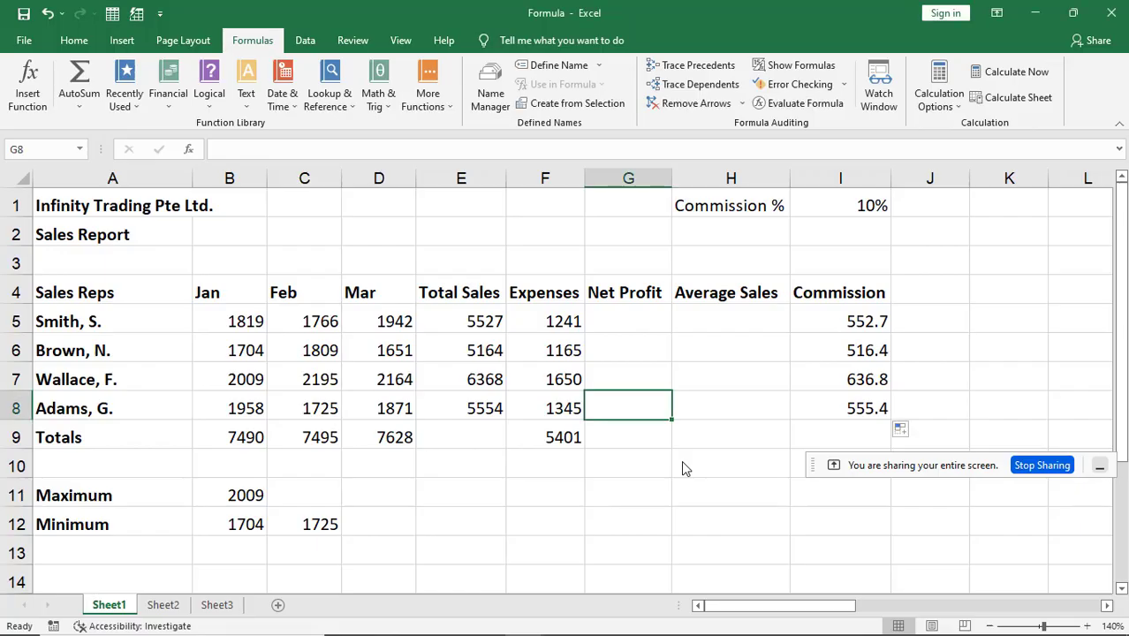
text(=if()
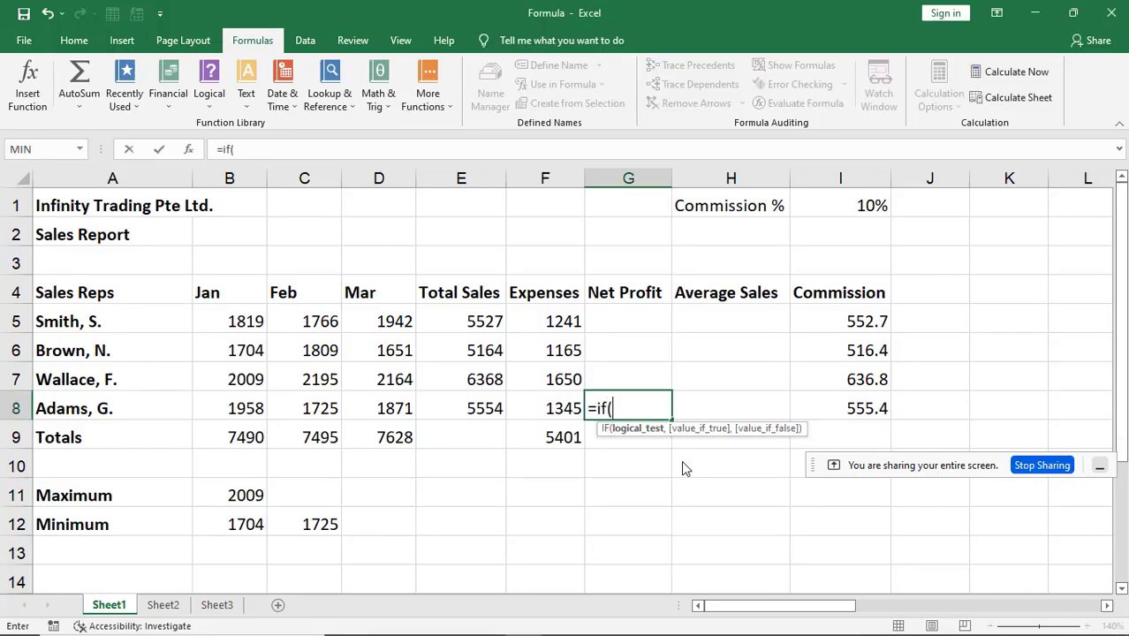
key(alt+Tab)
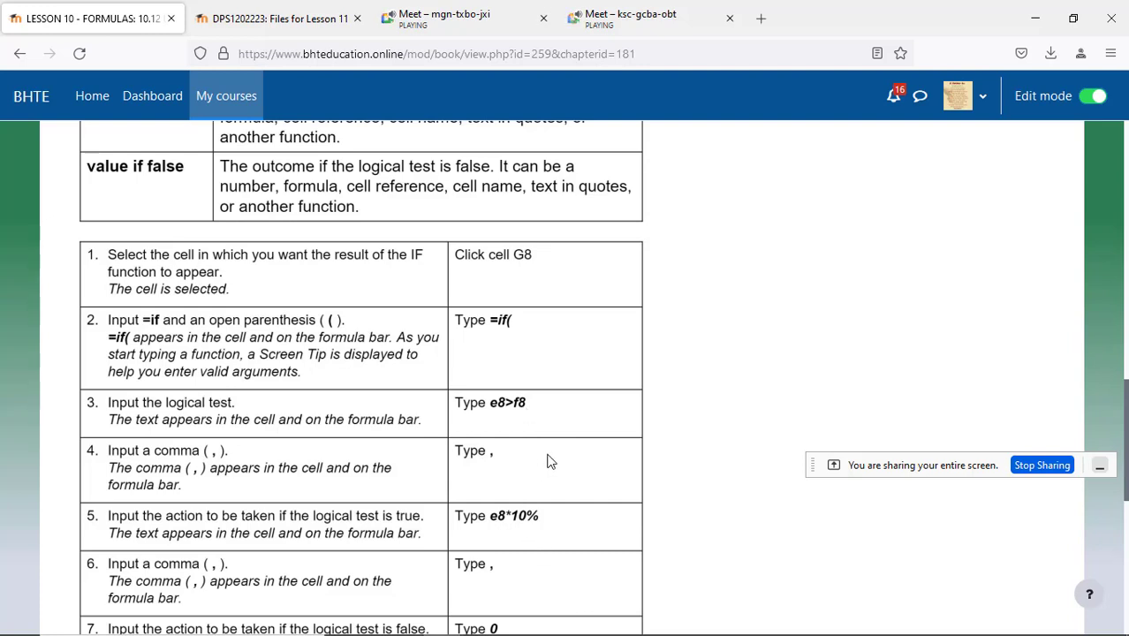
key(alt+Tab)
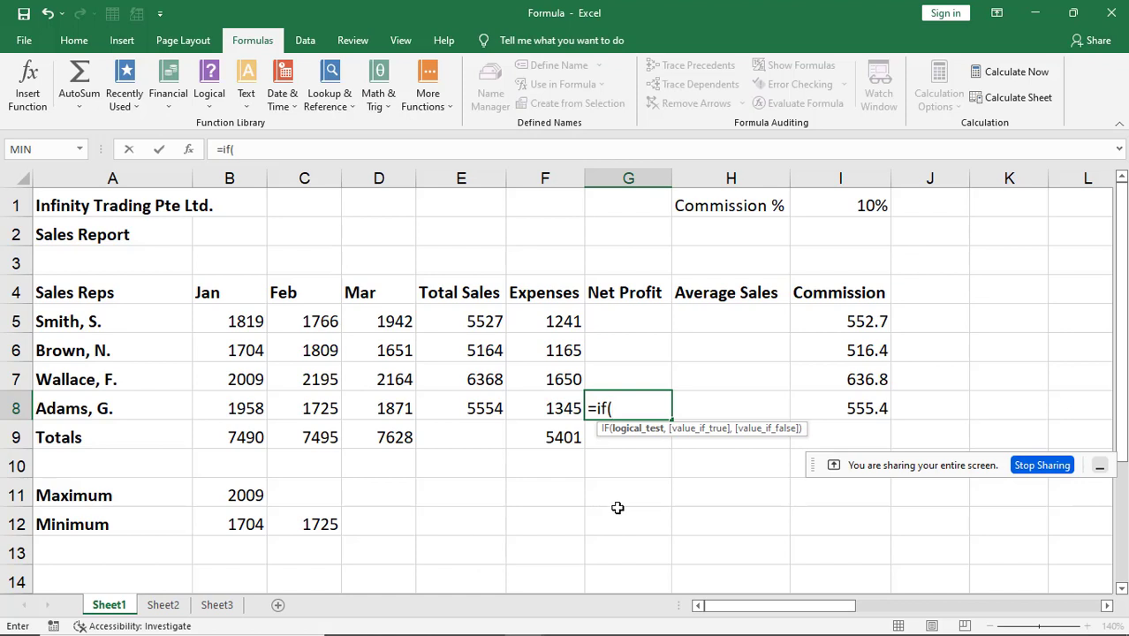
text(e8)
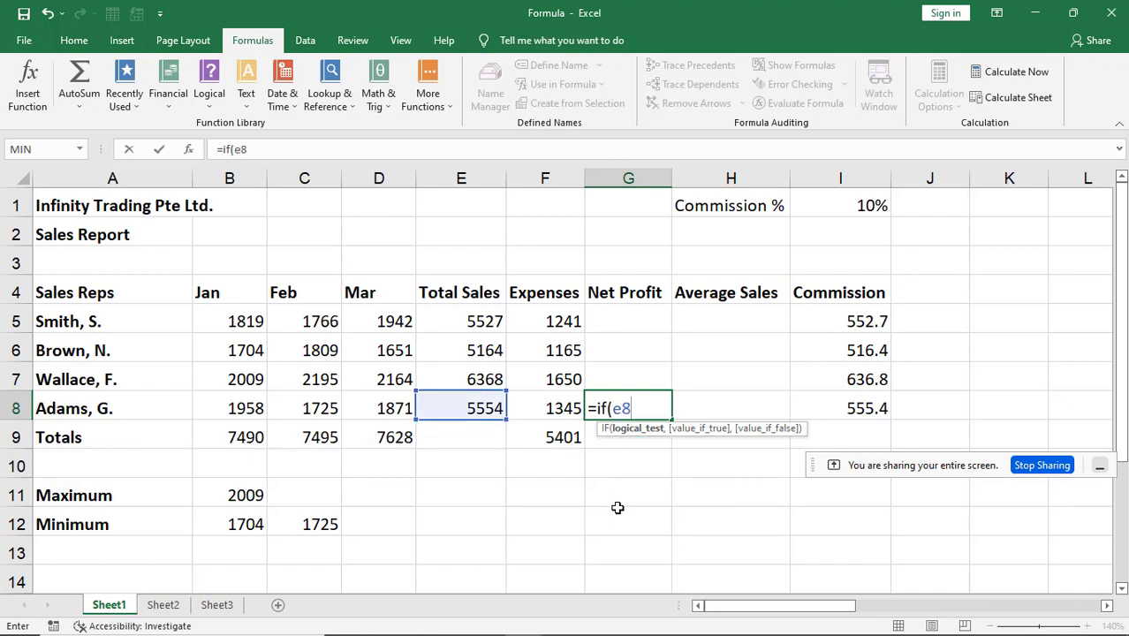
text(>f)
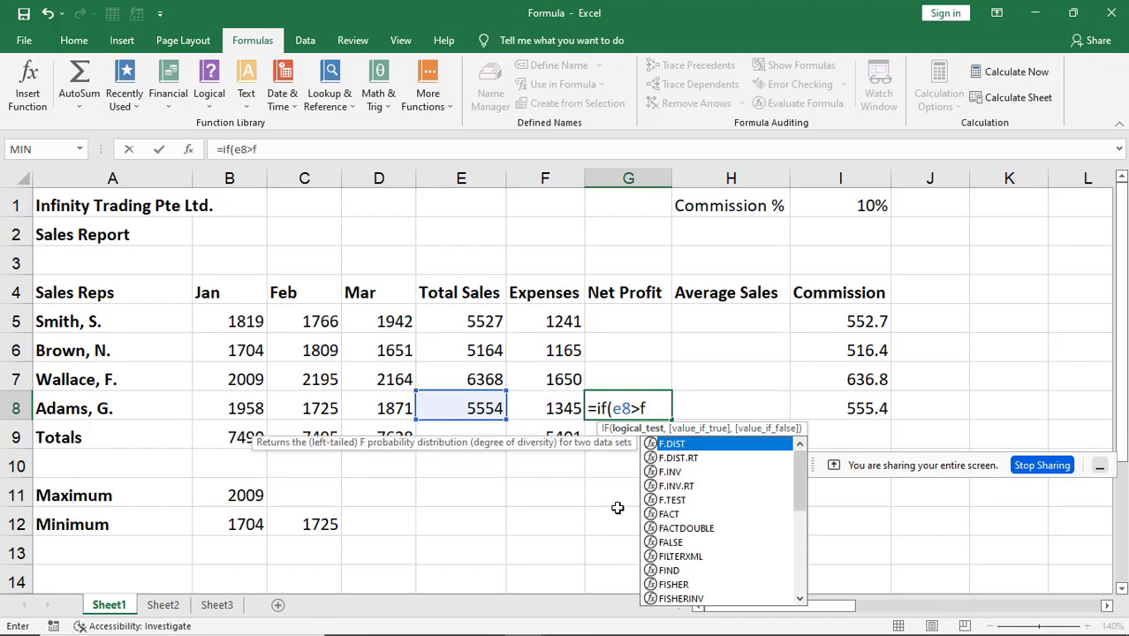
text(8)
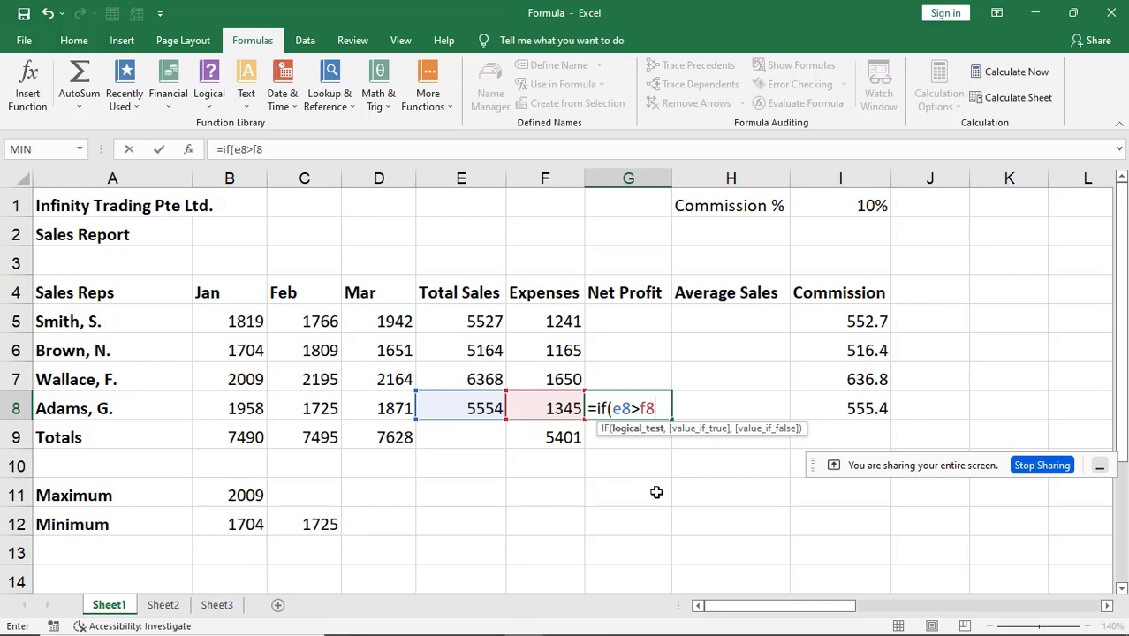
text(,)
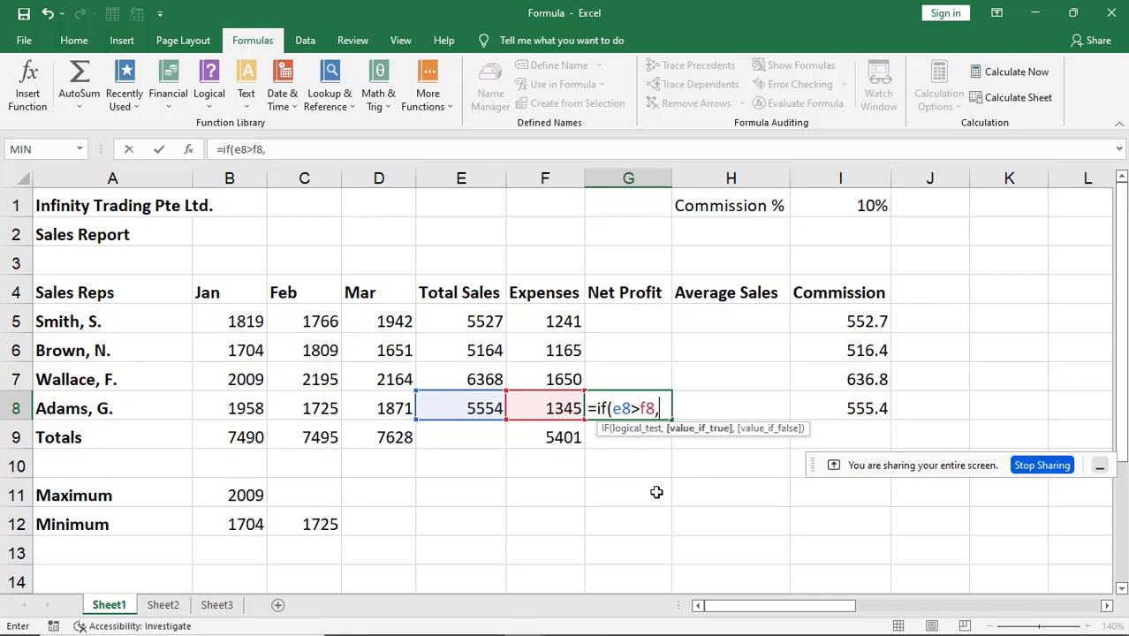
key(alt+Tab)
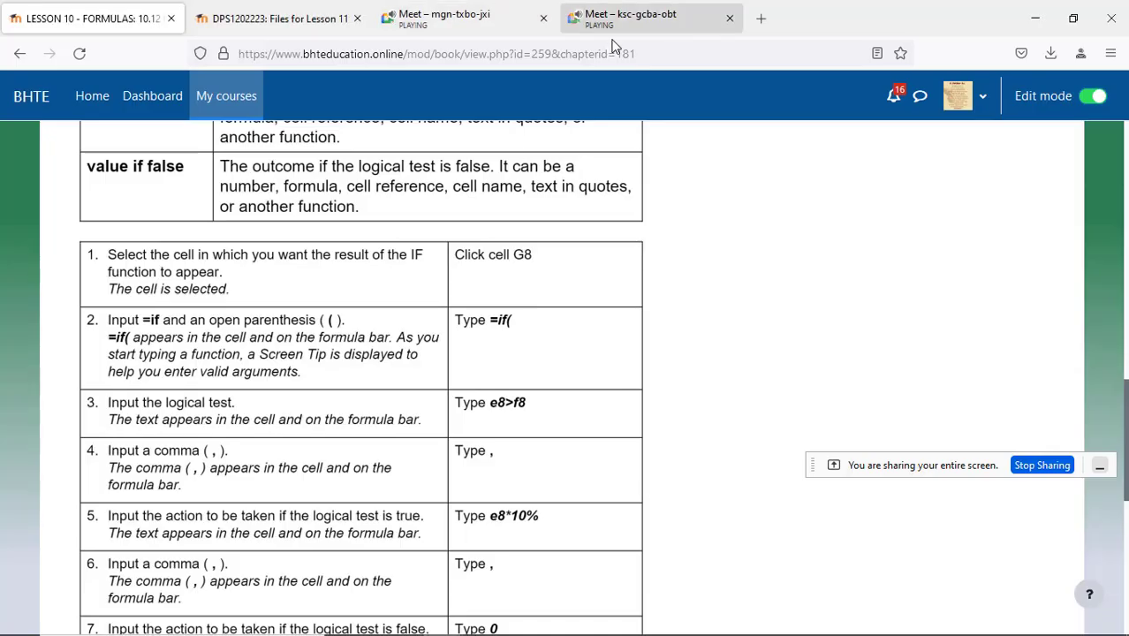
- Admit all pending join requests in the Meet call, then return to the LESSON 10 IF Function page
click(618, 25)
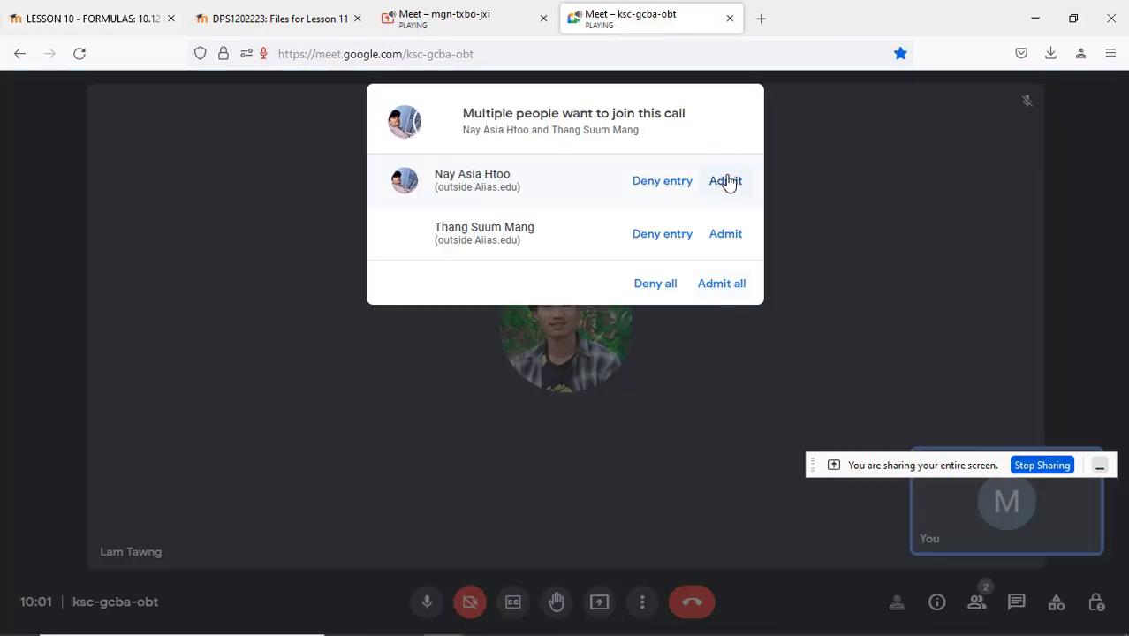
click(722, 284)
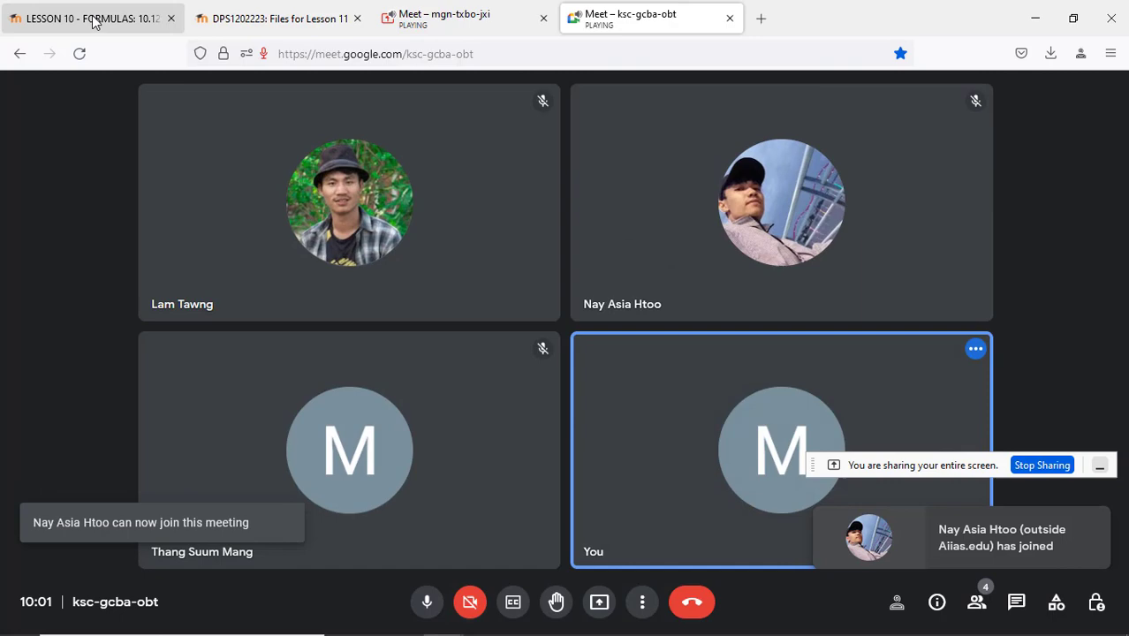
click(93, 21)
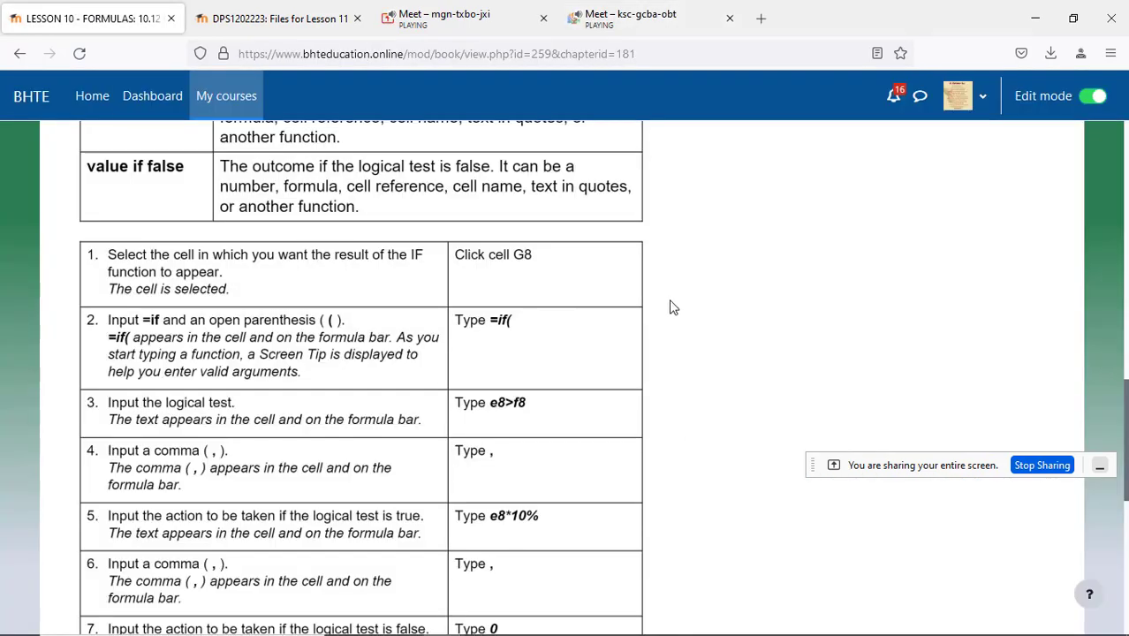
- Complete G8's formula as =IF(E8>F8,E8*10%,0) while following the lesson, giving 555.4
scroll(667, 286, down, 3)
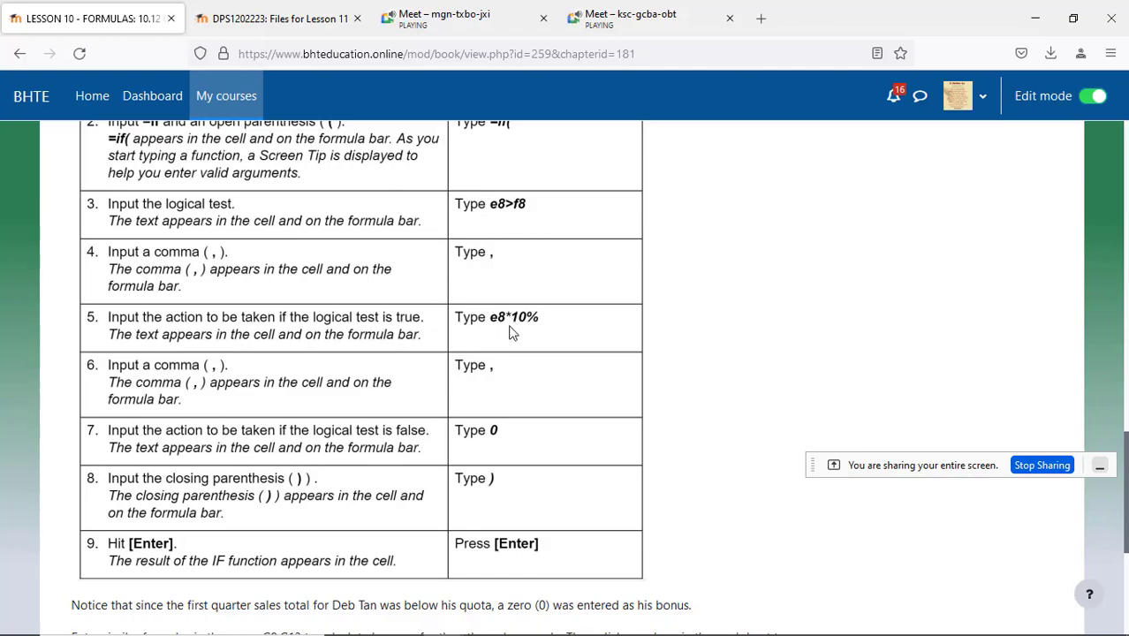
key(alt+Tab)
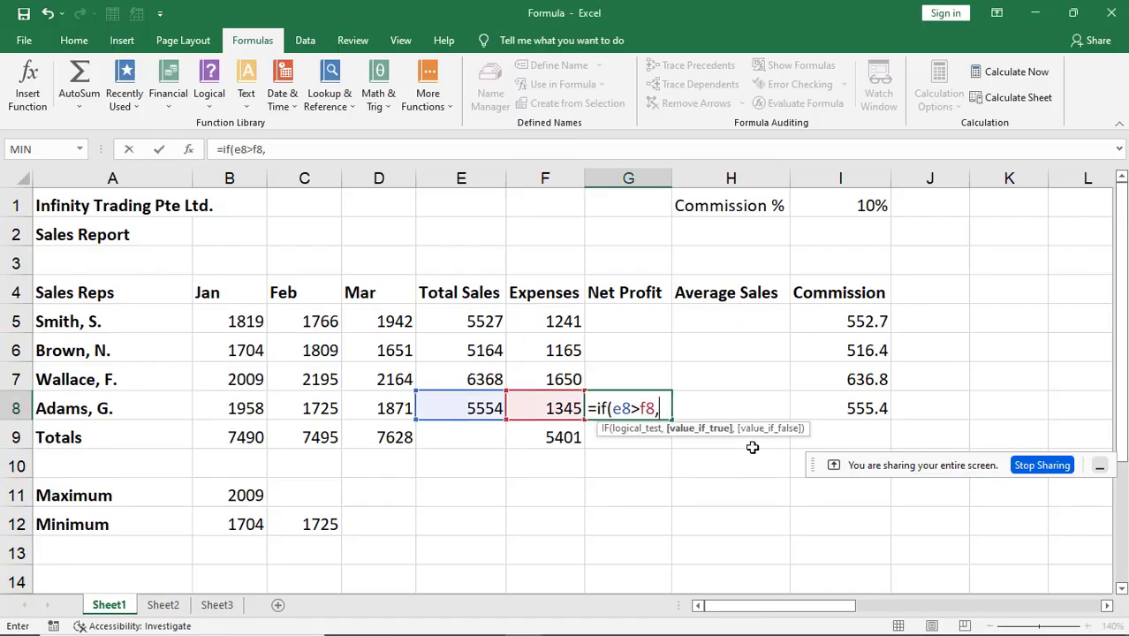
text(e)
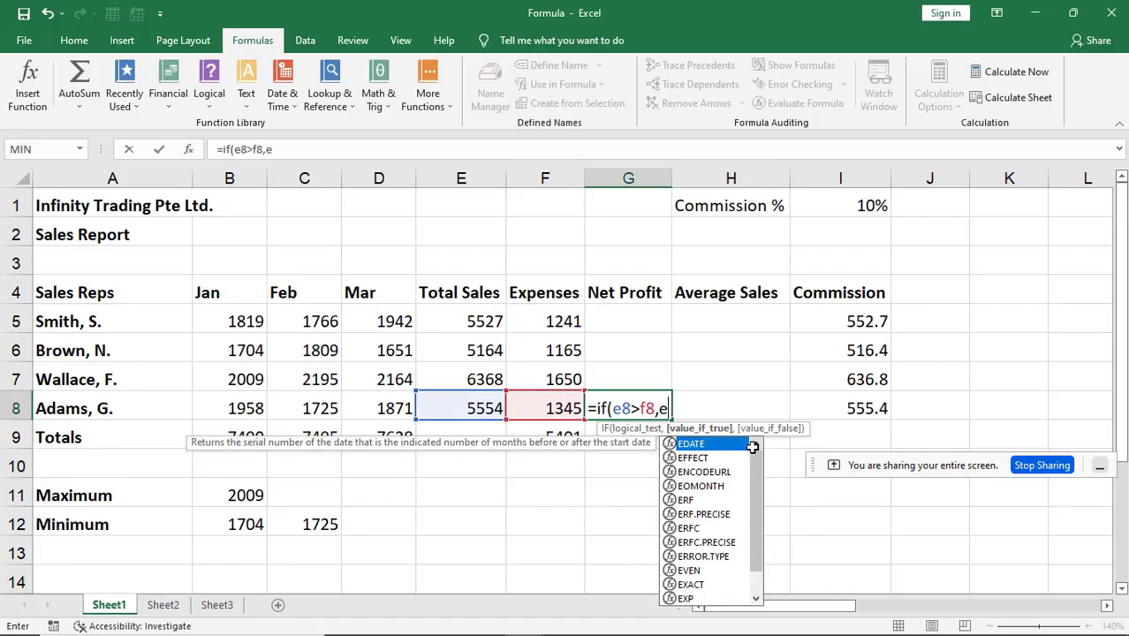
text(8*)
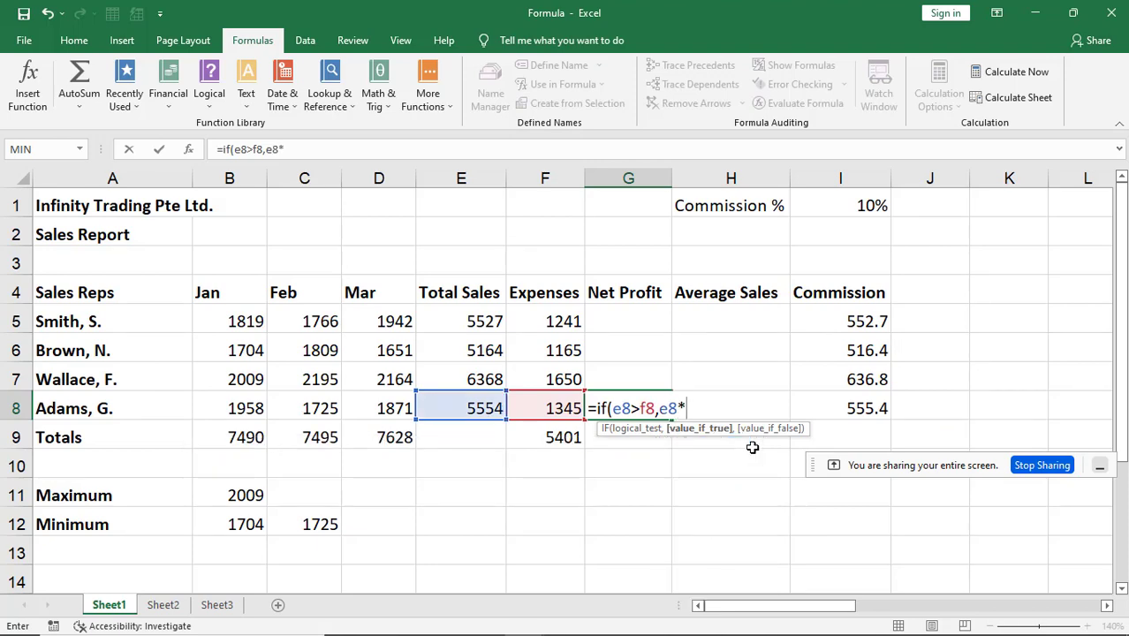
key(alt+Tab)
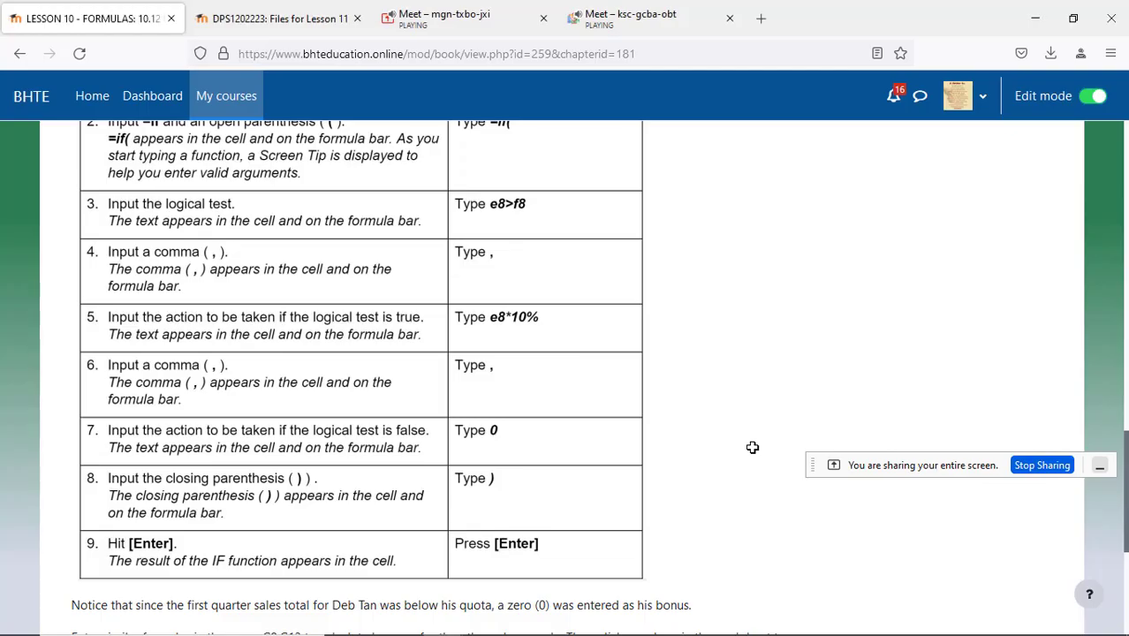
key(alt+Tab)
text(*10)
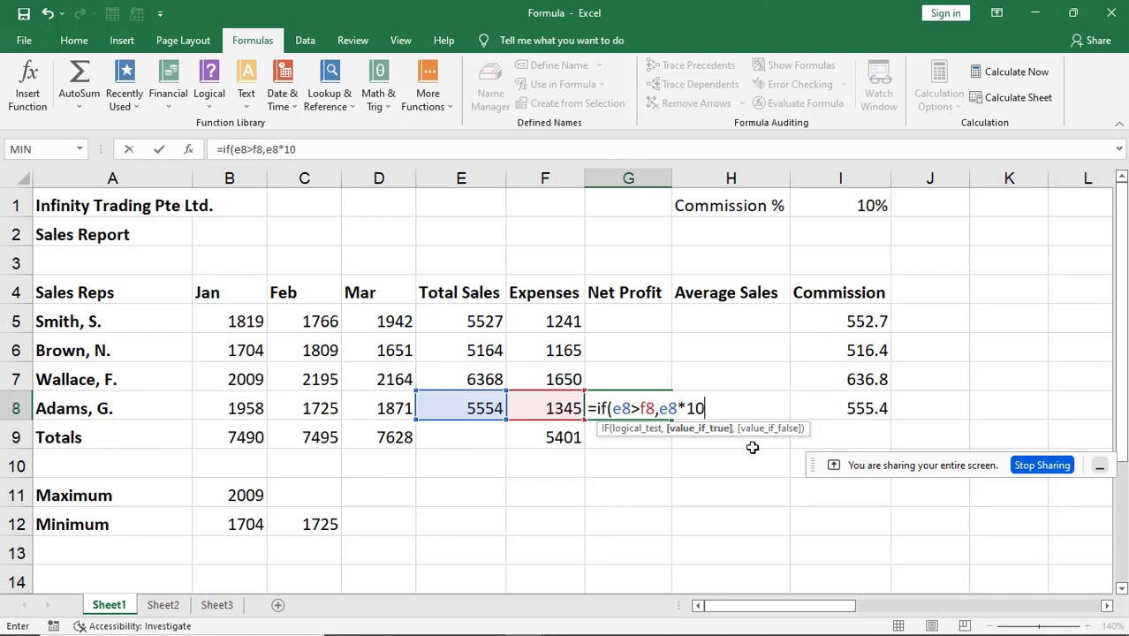
text(%)
text(,)
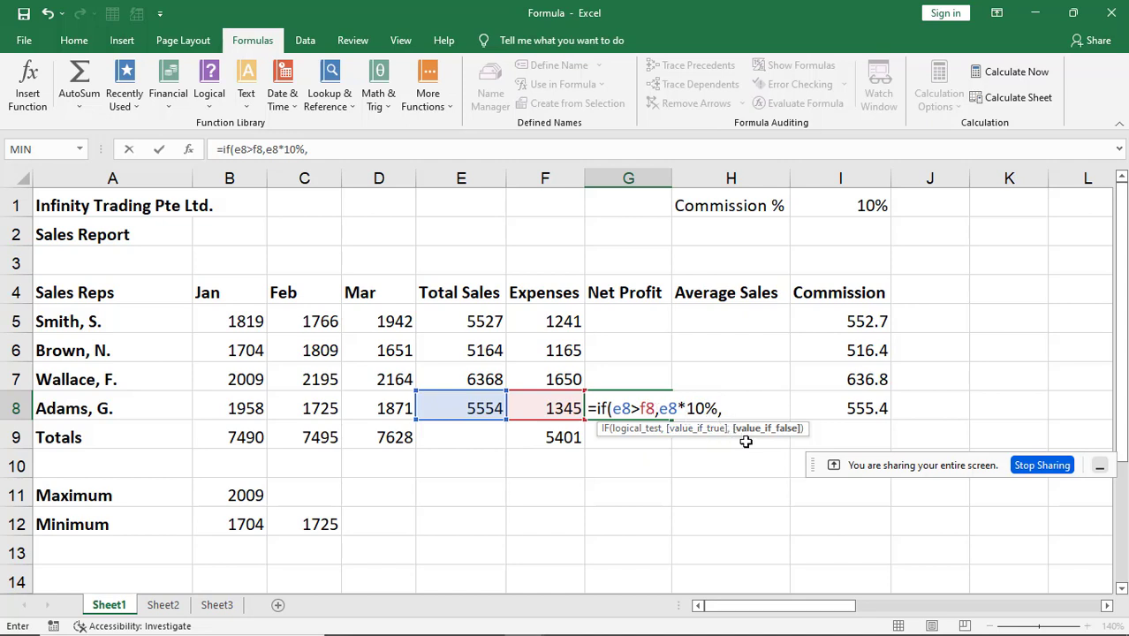
key(alt+Tab)
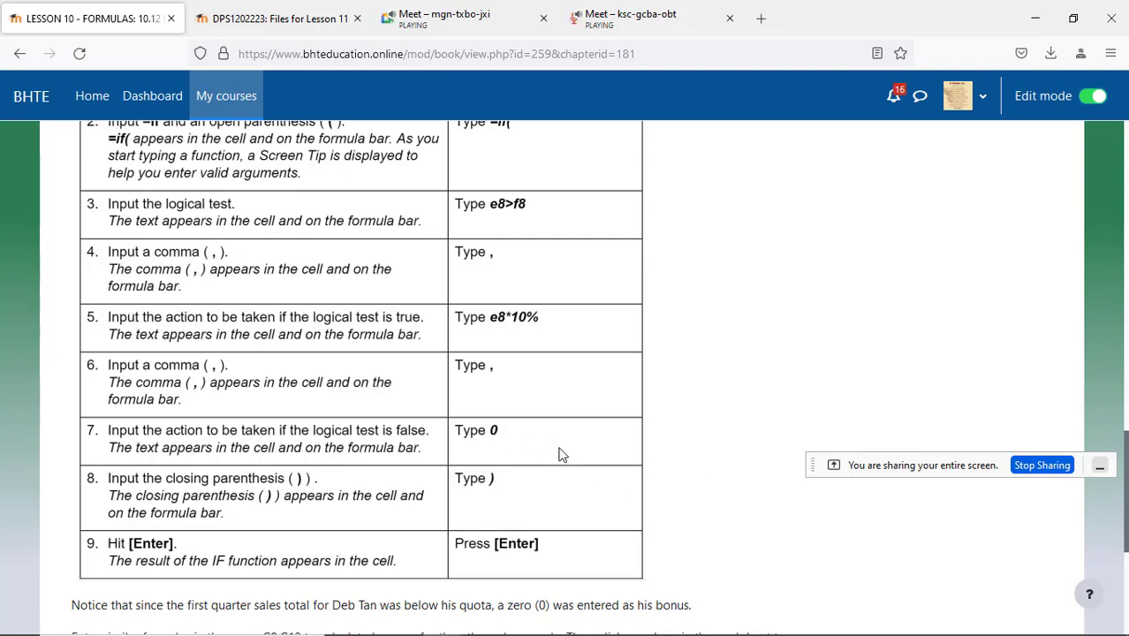
key(alt+Tab)
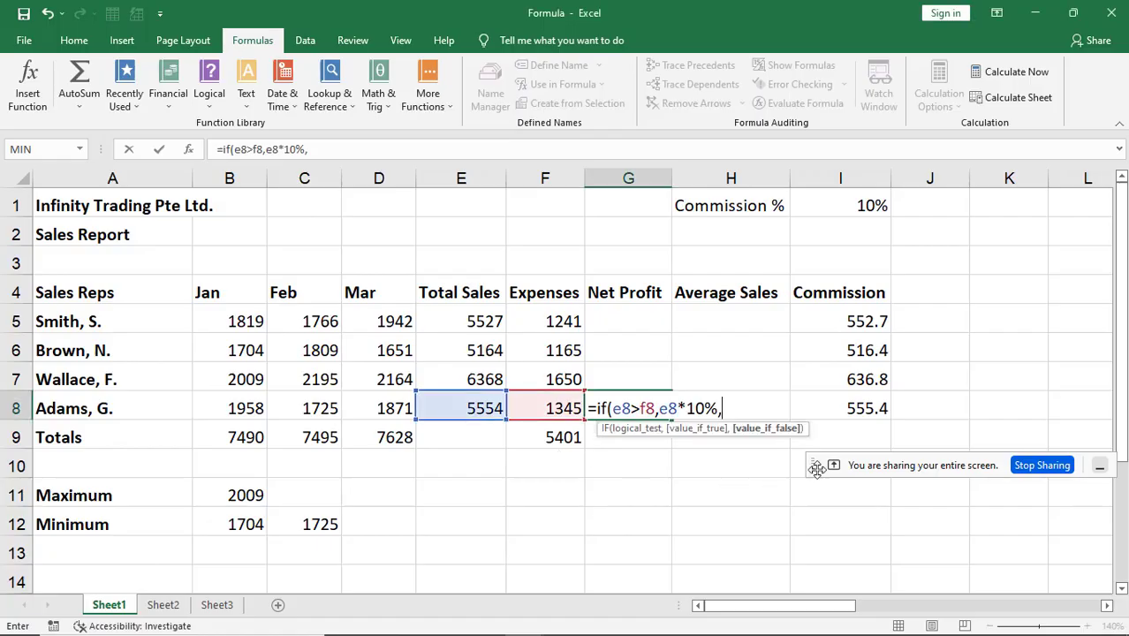
text(0)
text())
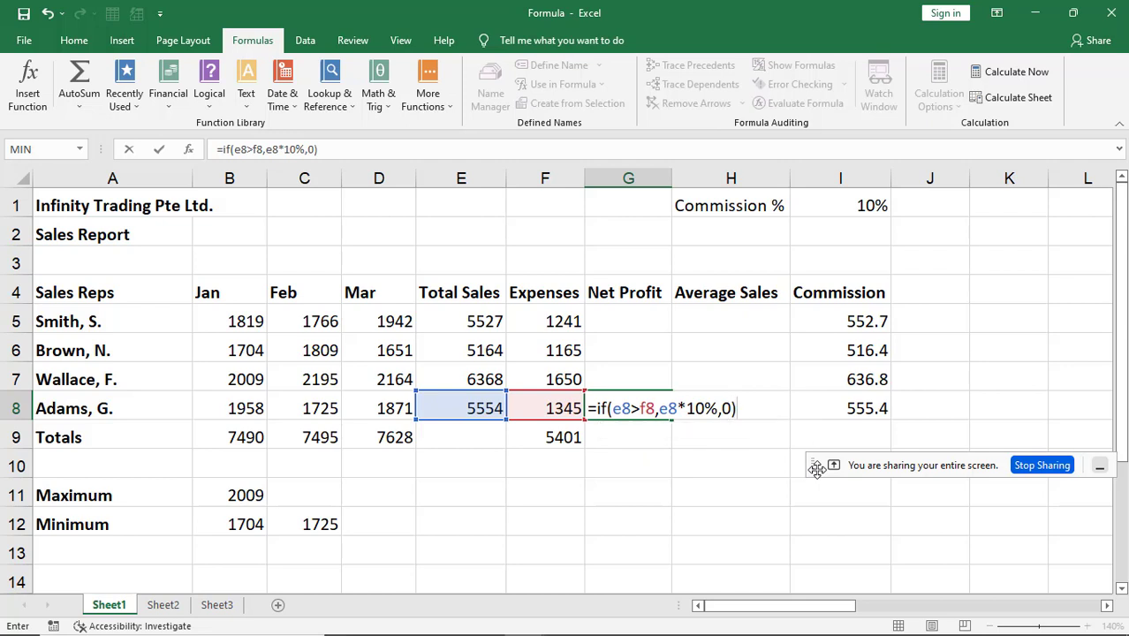
key(Return)
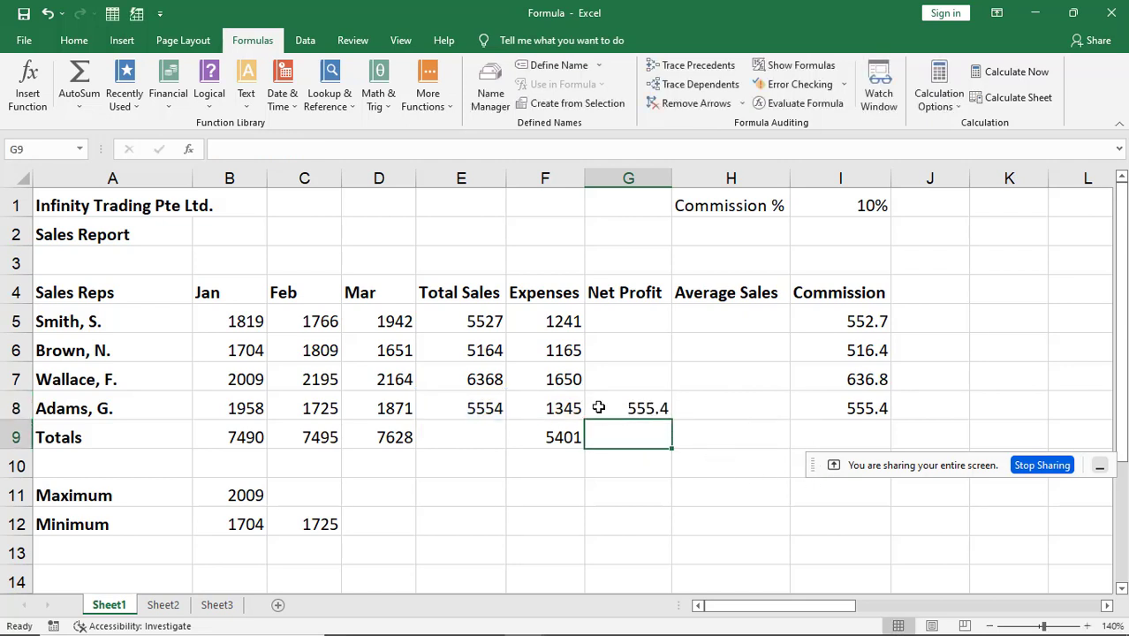
click(598, 408)
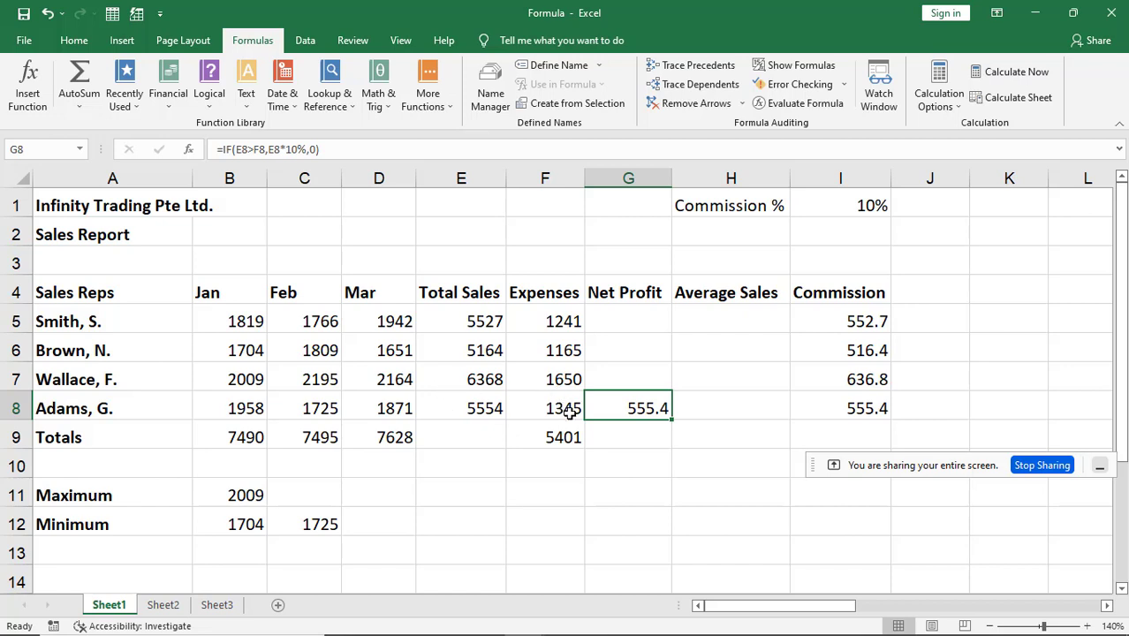
key(alt+Tab)
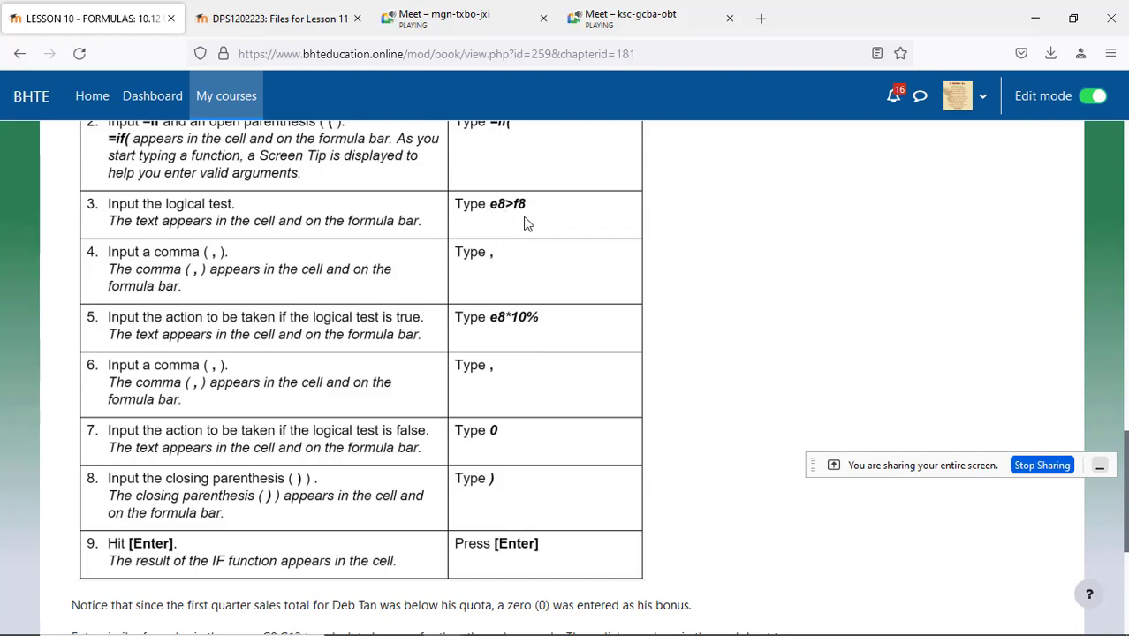
key(alt+Tab)
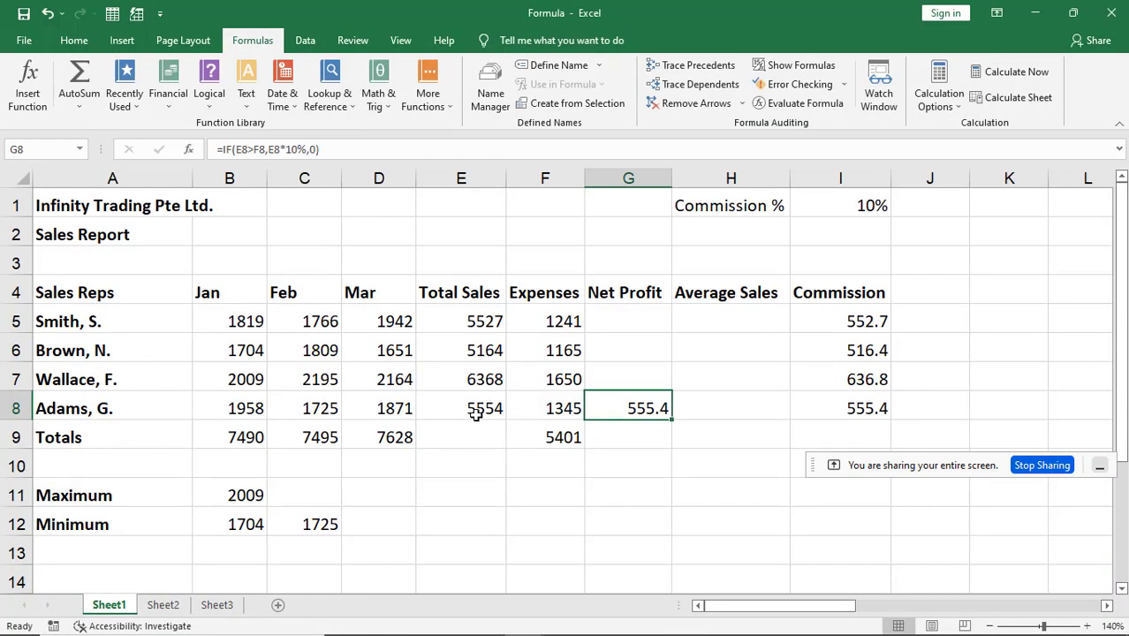
click(476, 412)
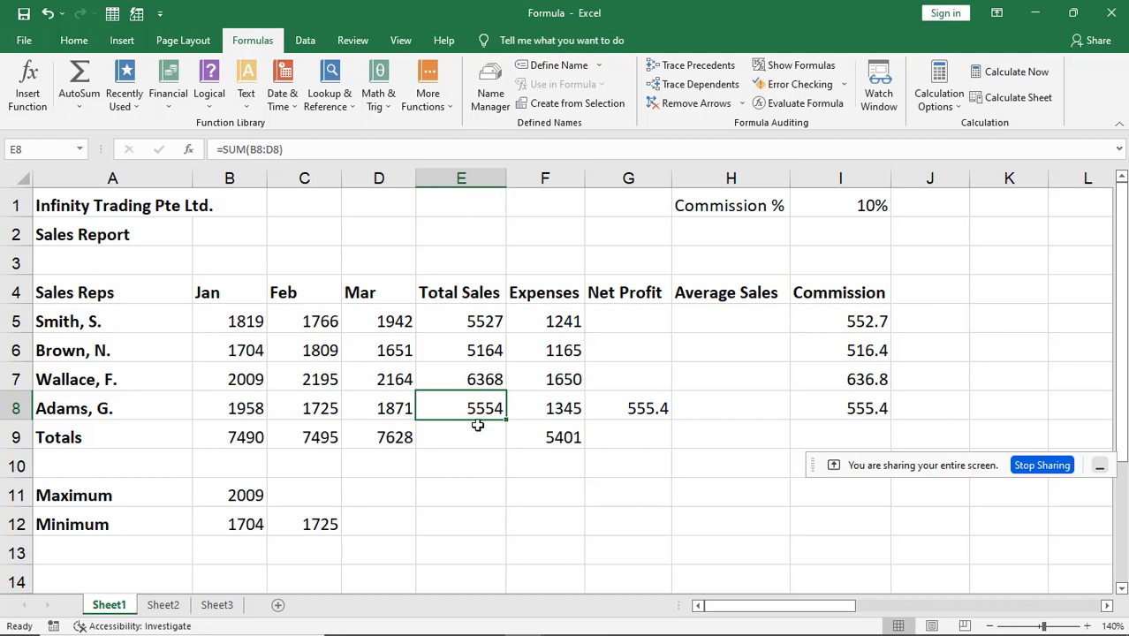
- Replace E8's total with 1054 and confirm G8's IF result now shows 0
text(105)
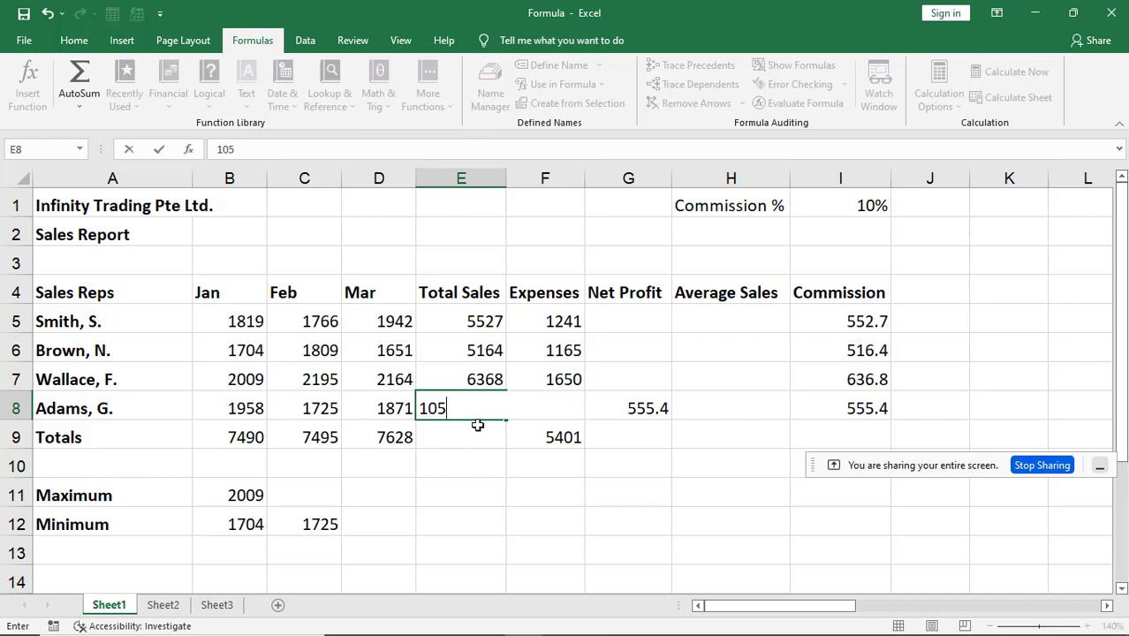
text(4)
key(Return)
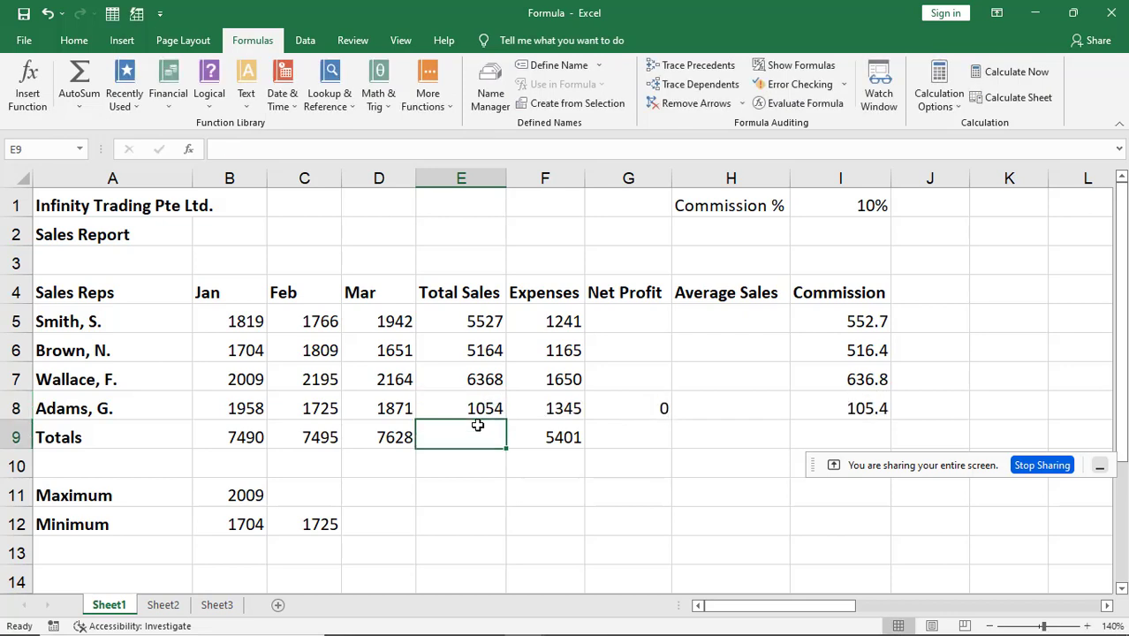
click(643, 408)
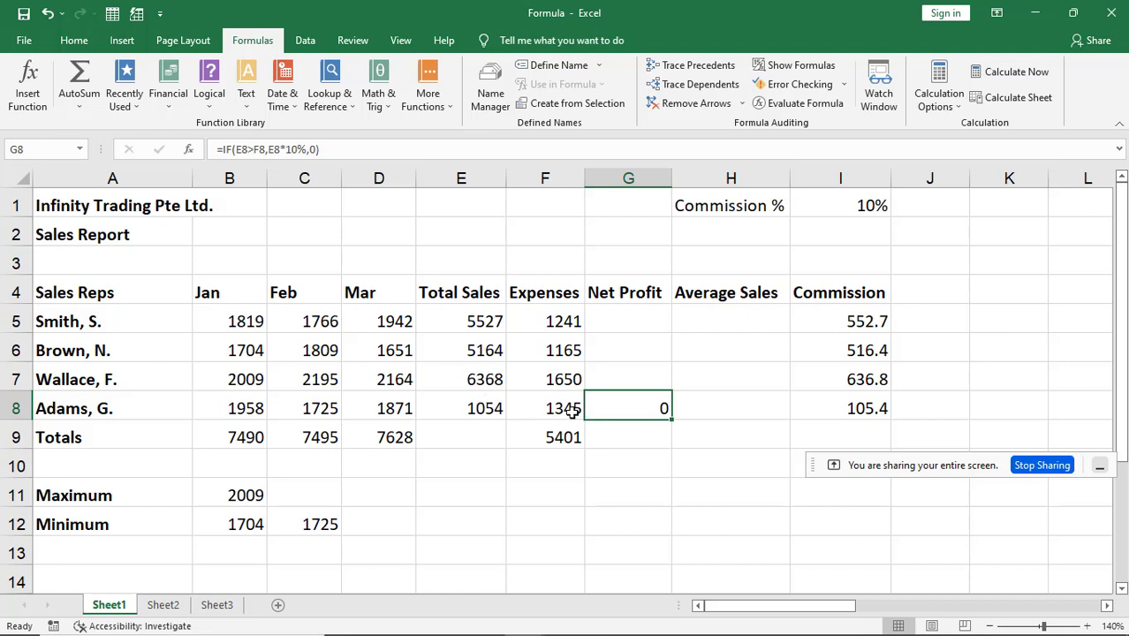
- Copy the Total Sales SUM formula from E7 down to E8 so it shows 5554
click(474, 379)
drag(506, 392, 506, 411)
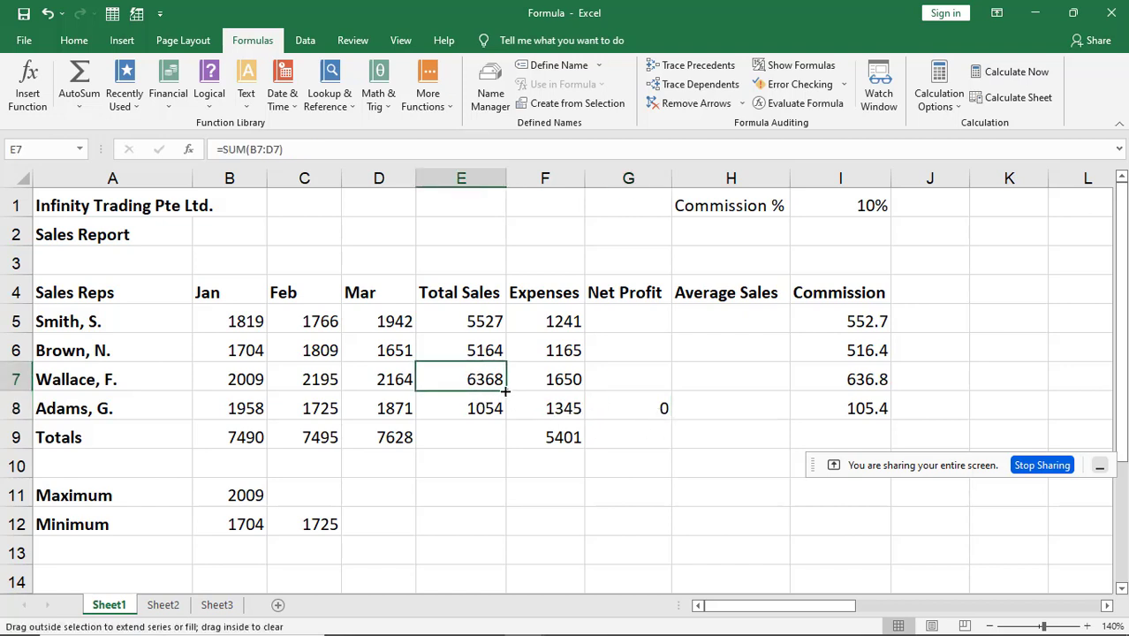
click(557, 522)
- Switch to the LESSON 10 – FORMULAS course page in the browser
mouse_move(523, 619)
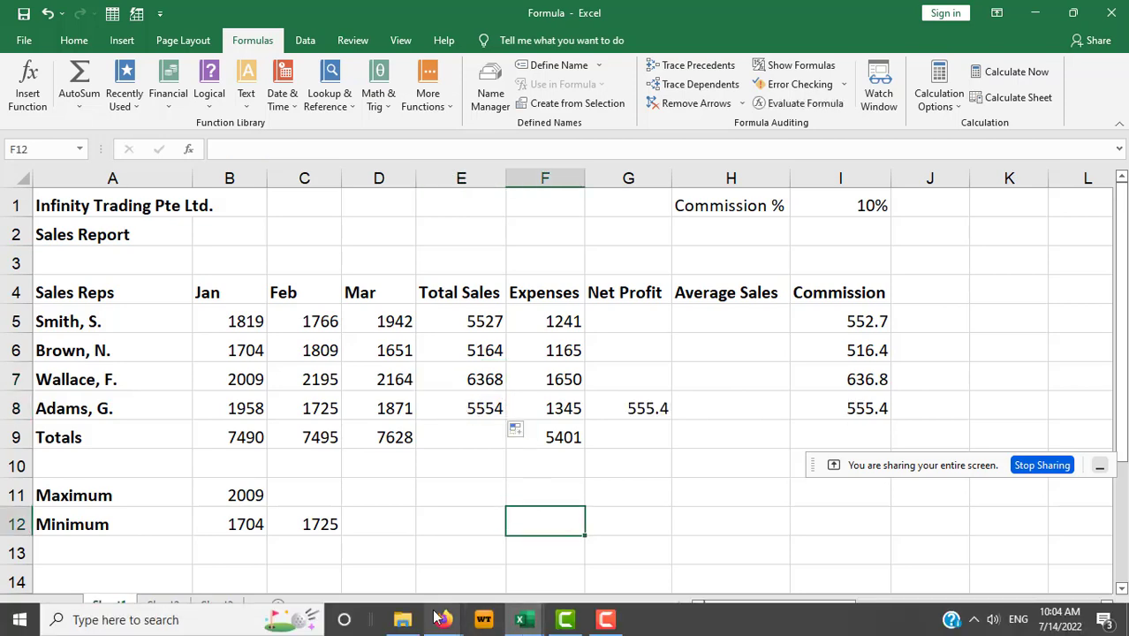
mouse_move(438, 619)
click(371, 557)
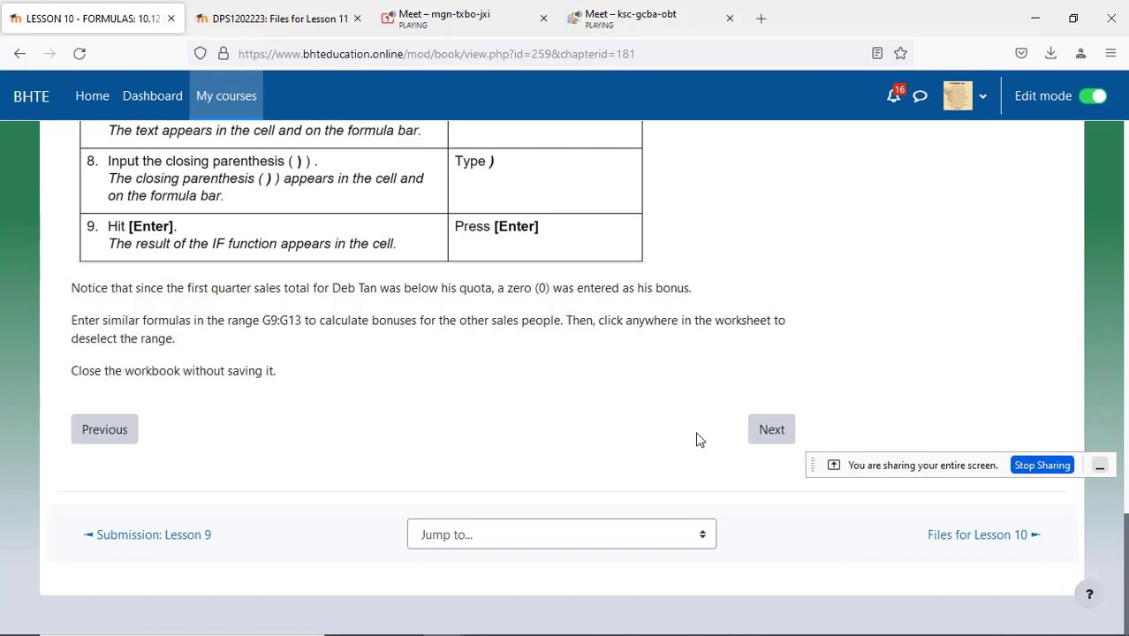
- Admit the waiting guest into the Google Meet call, bringing it to three people
click(631, 18)
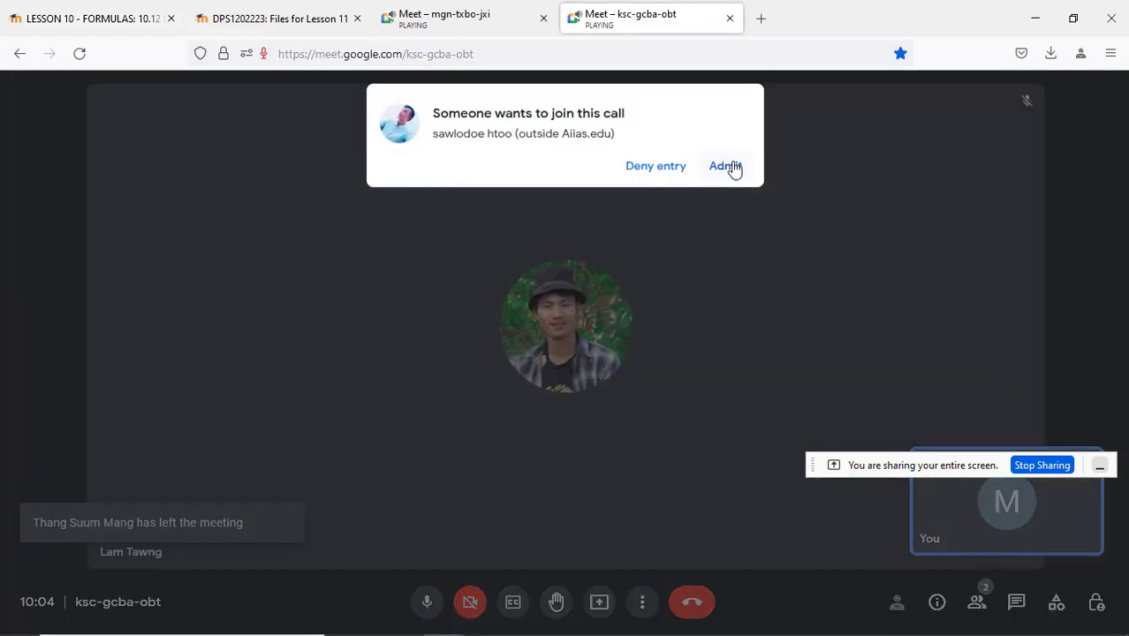
click(729, 167)
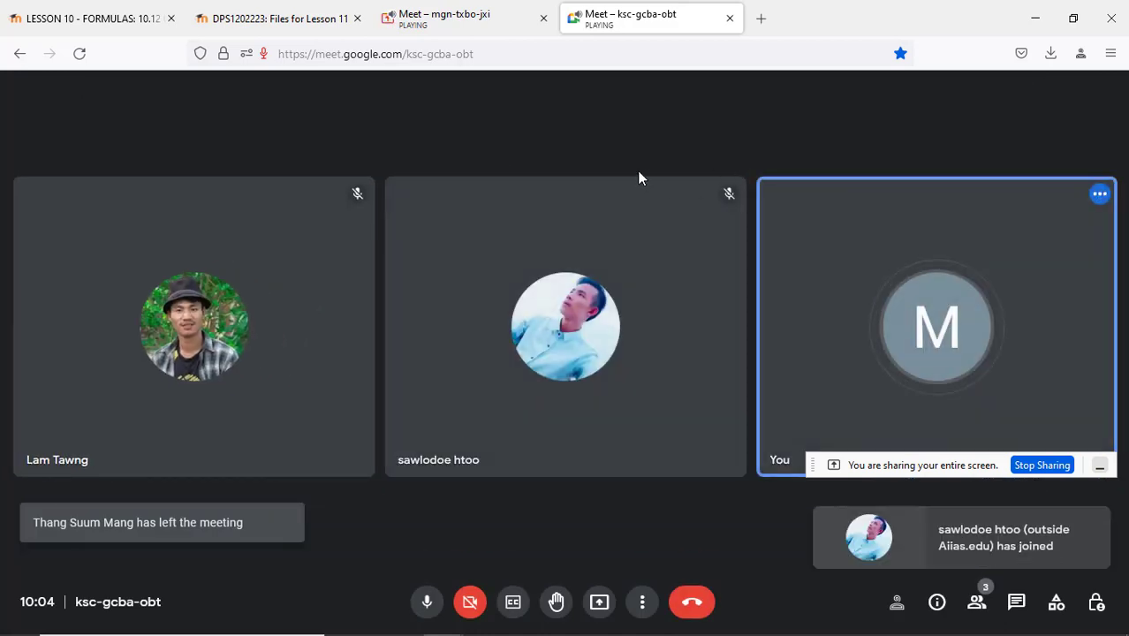
- Advance the Lesson 10 book to chapter 10.13 Review Exercise and read through its tasks
click(133, 18)
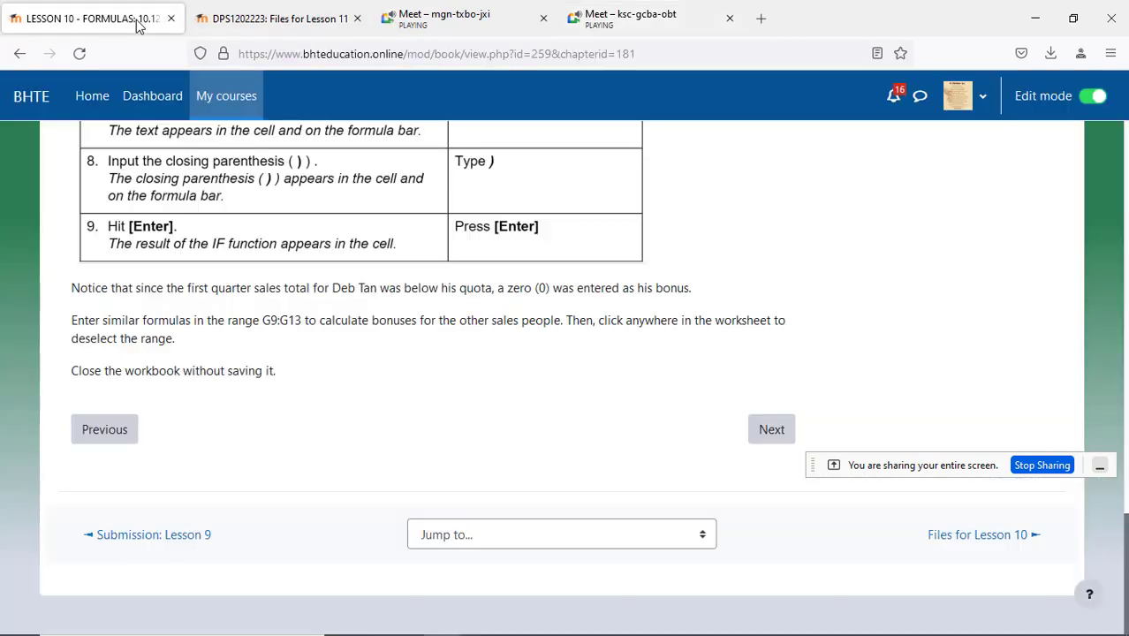
click(771, 433)
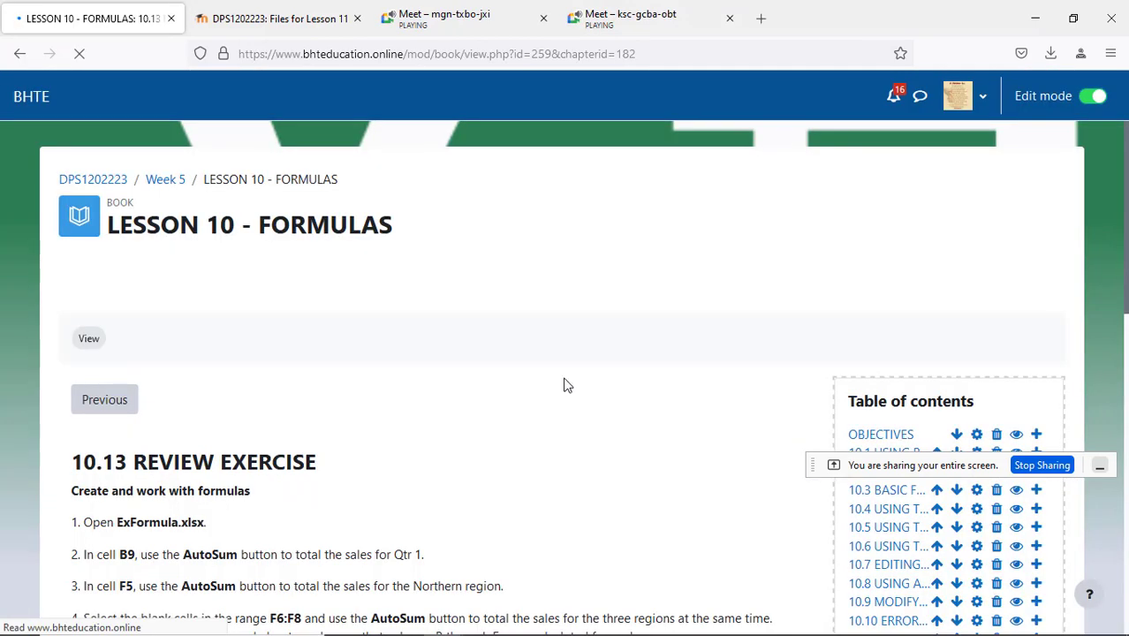
scroll(568, 384, down, 5)
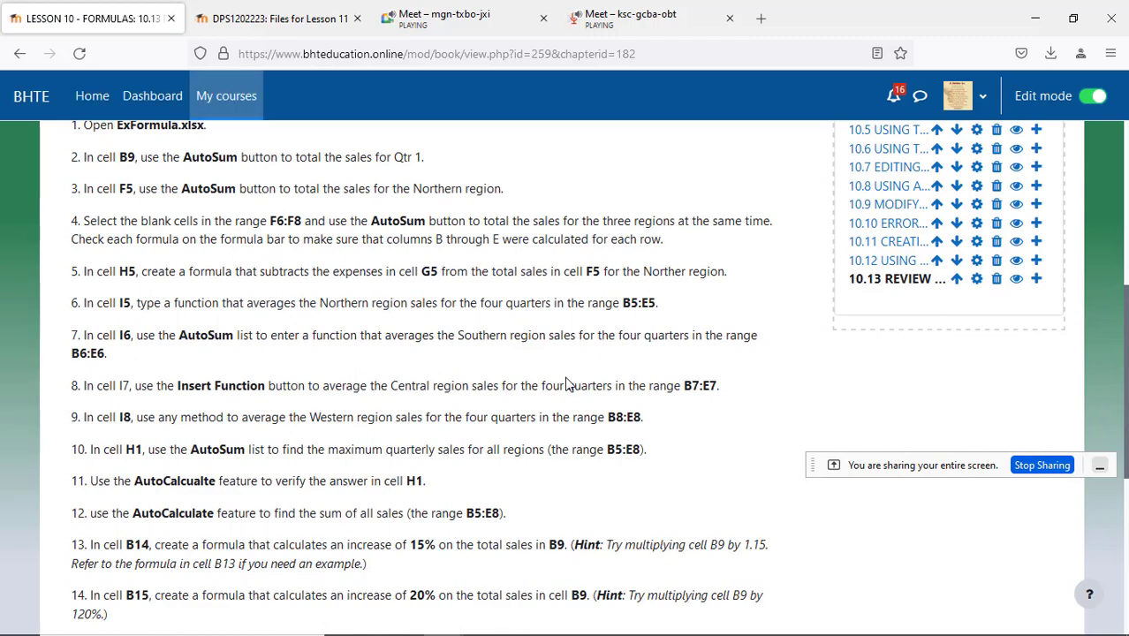
scroll(568, 384, down, 5)
scroll(568, 384, up, 6)
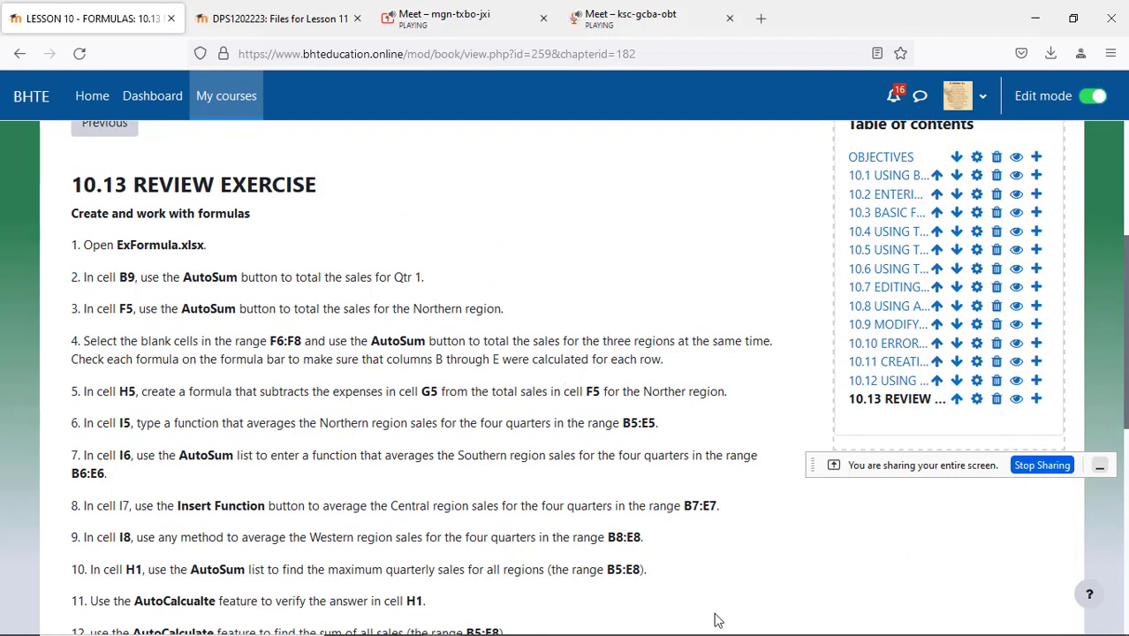
mouse_move(716, 634)
mouse_move(494, 632)
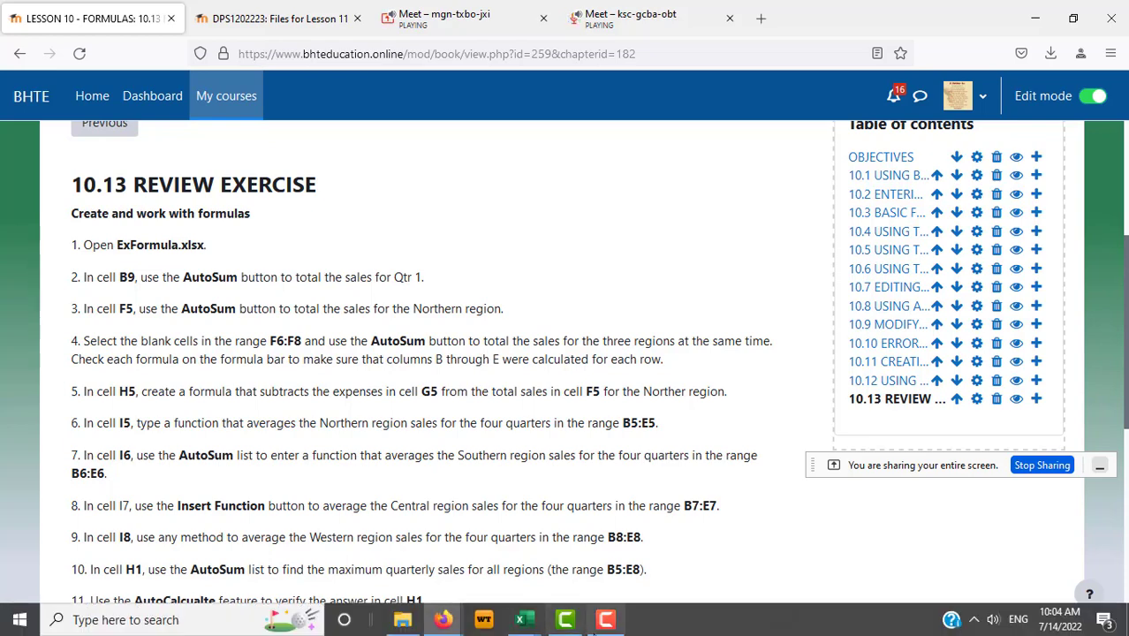
click(608, 623)
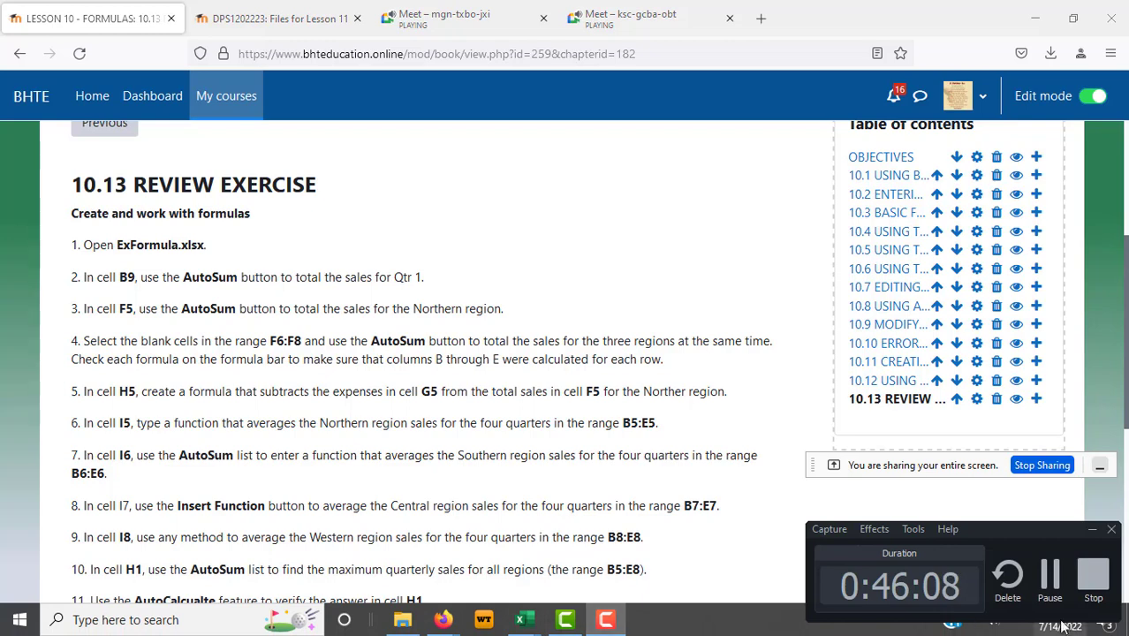